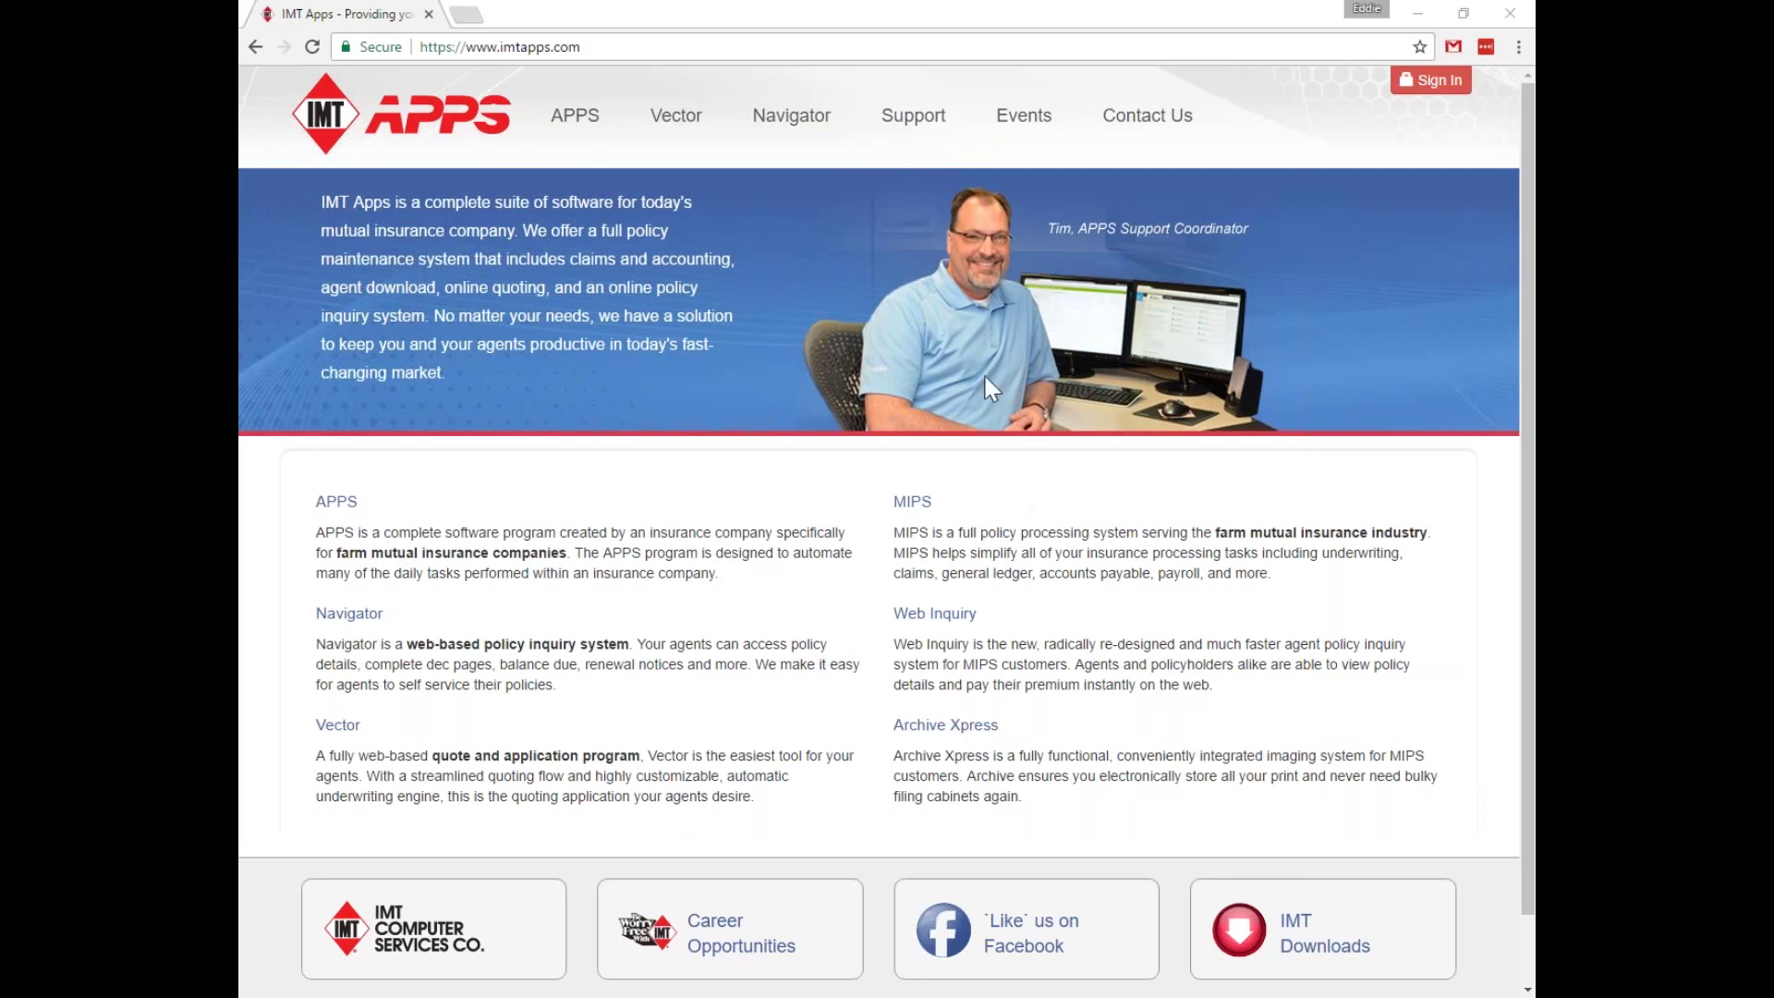
Reach the agency's APPS Dashboard on apps-system.com from the public IMT Apps home page.
{"action": "left_click", "coordinate": [610, 48]}
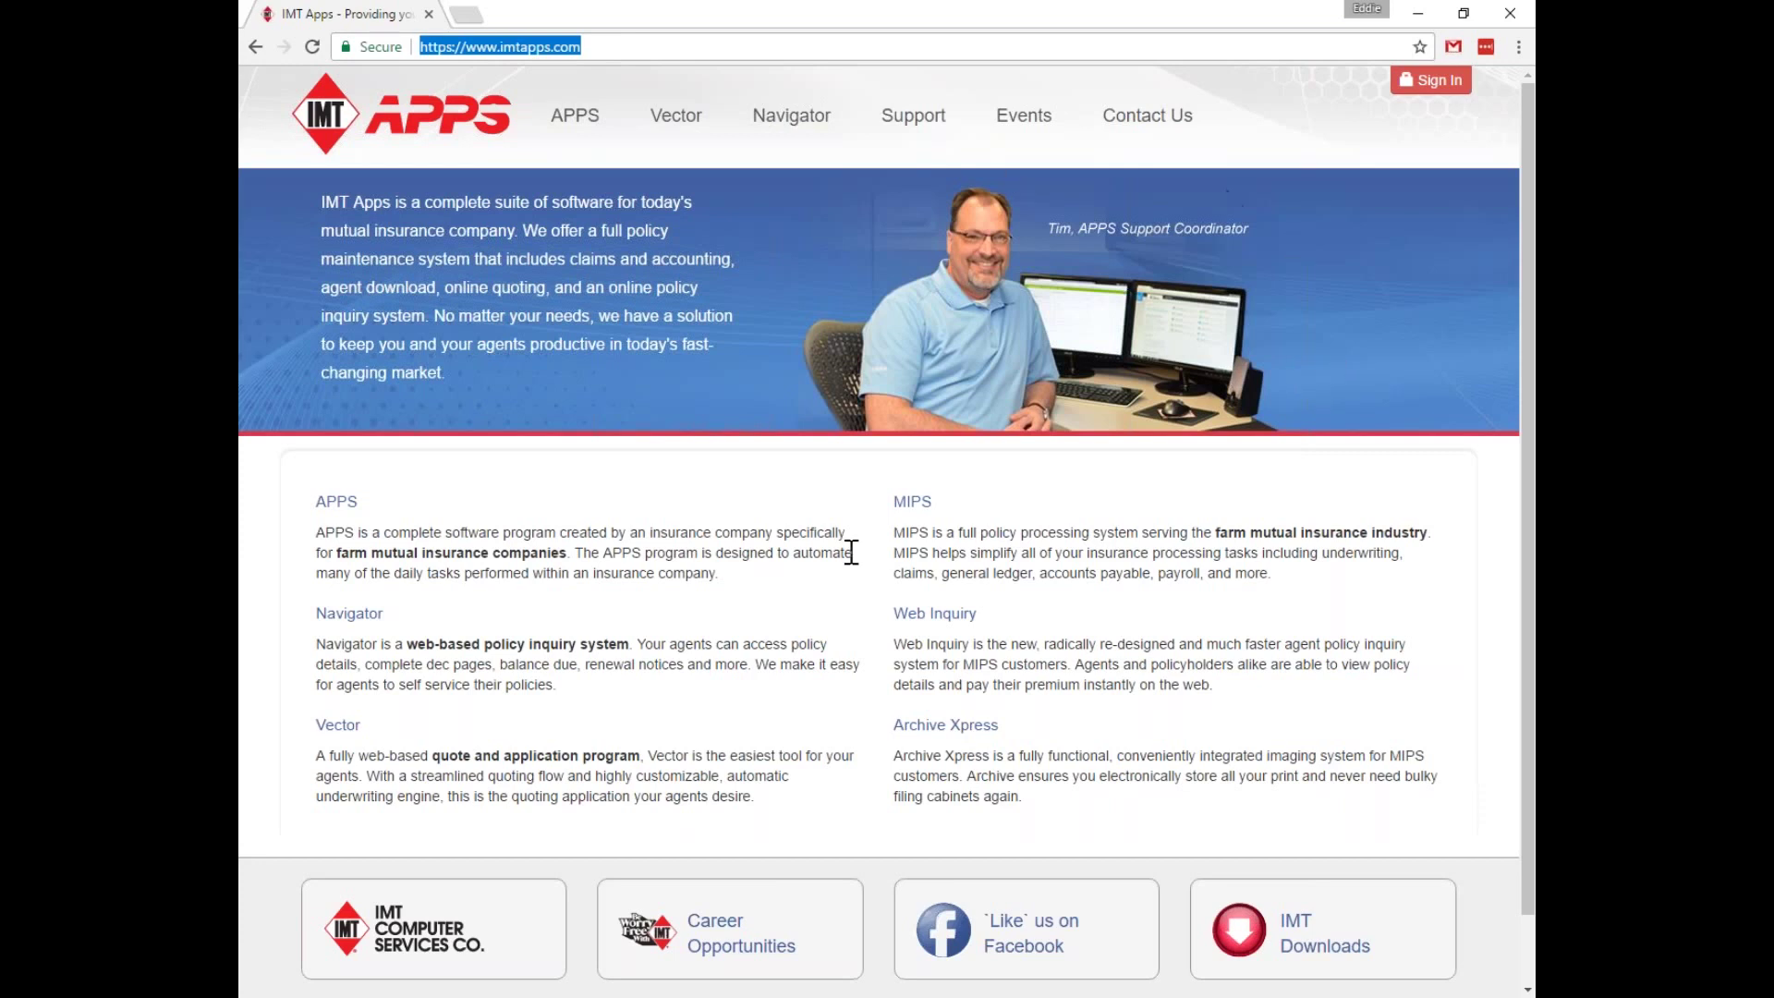
{"action": "left_click", "coordinate": [1272, 489]}
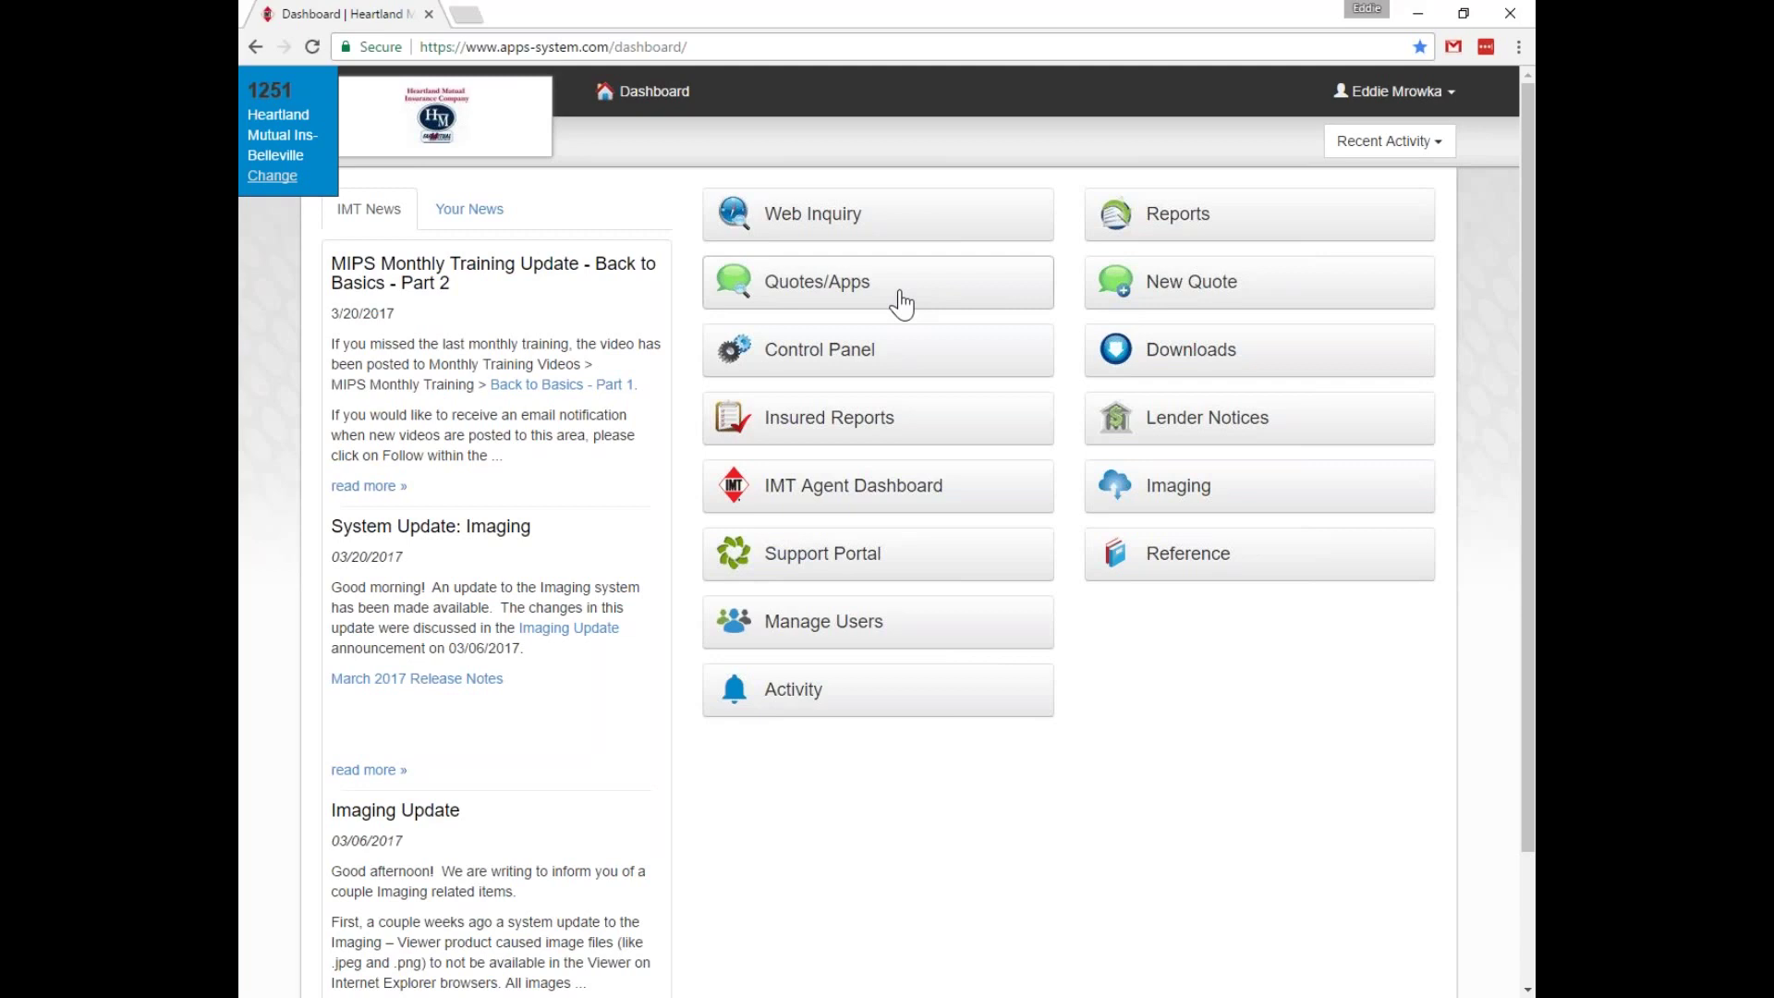
{"action": "left_click", "coordinate": [901, 303]}
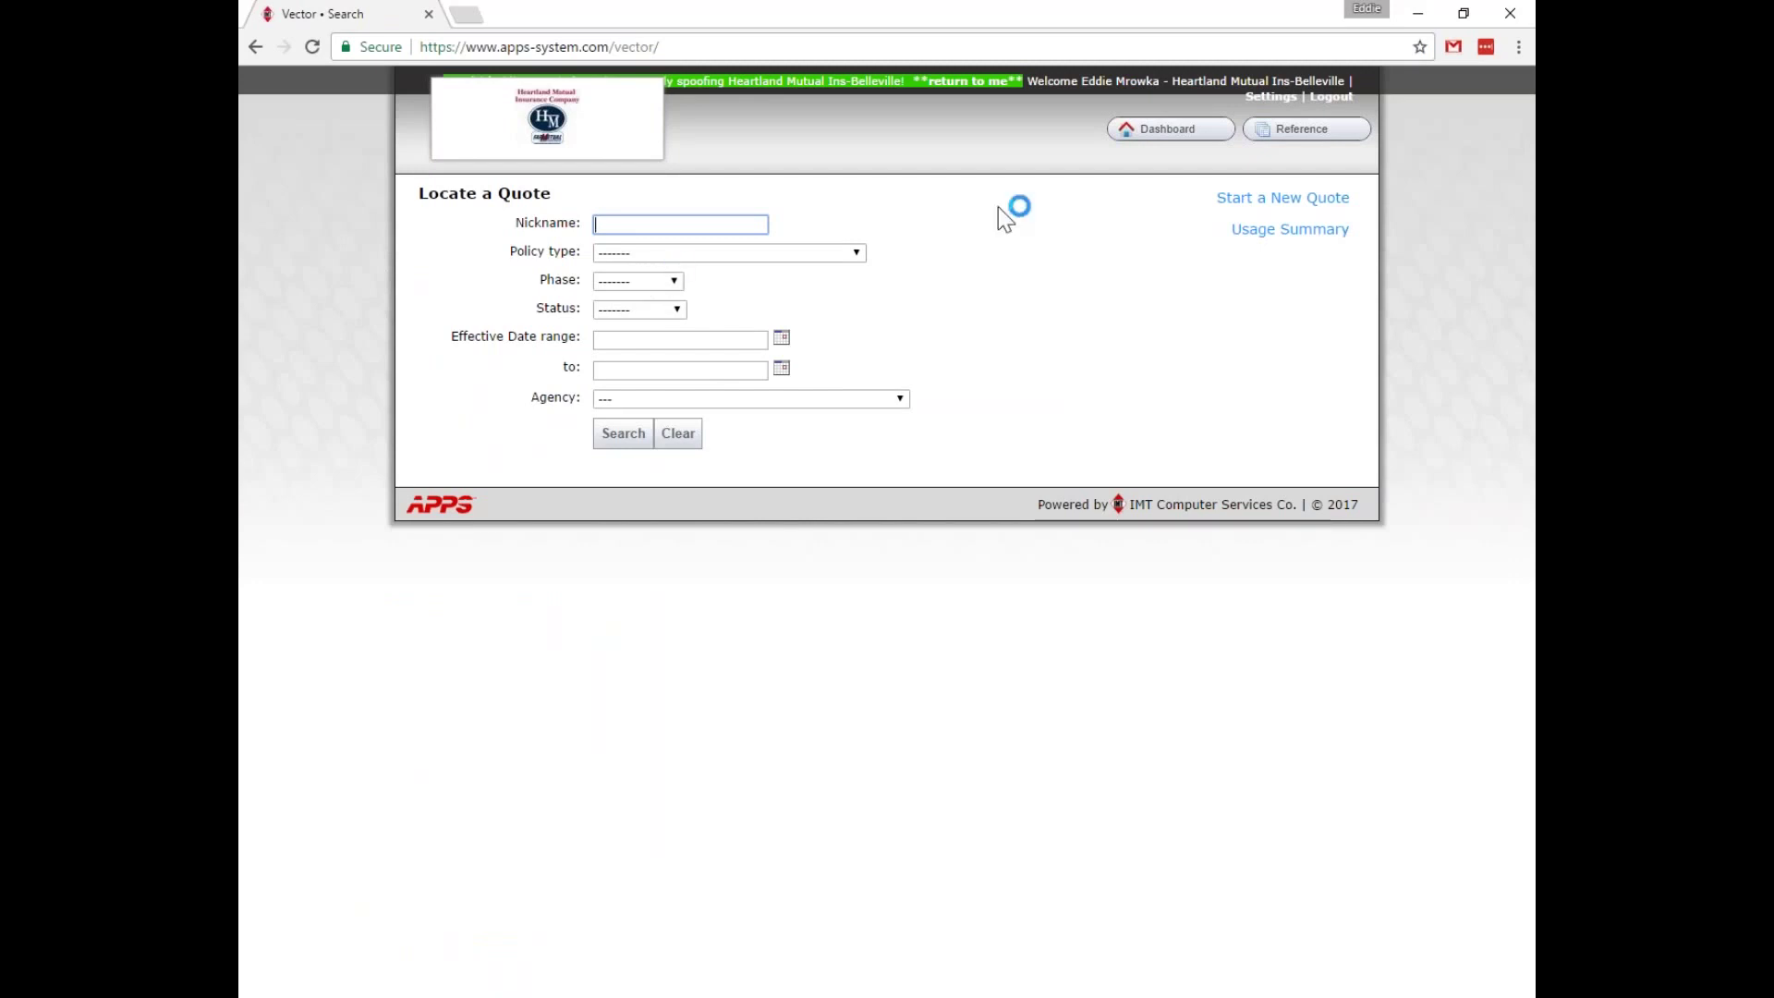
{"action": "left_click", "coordinate": [1205, 136]}
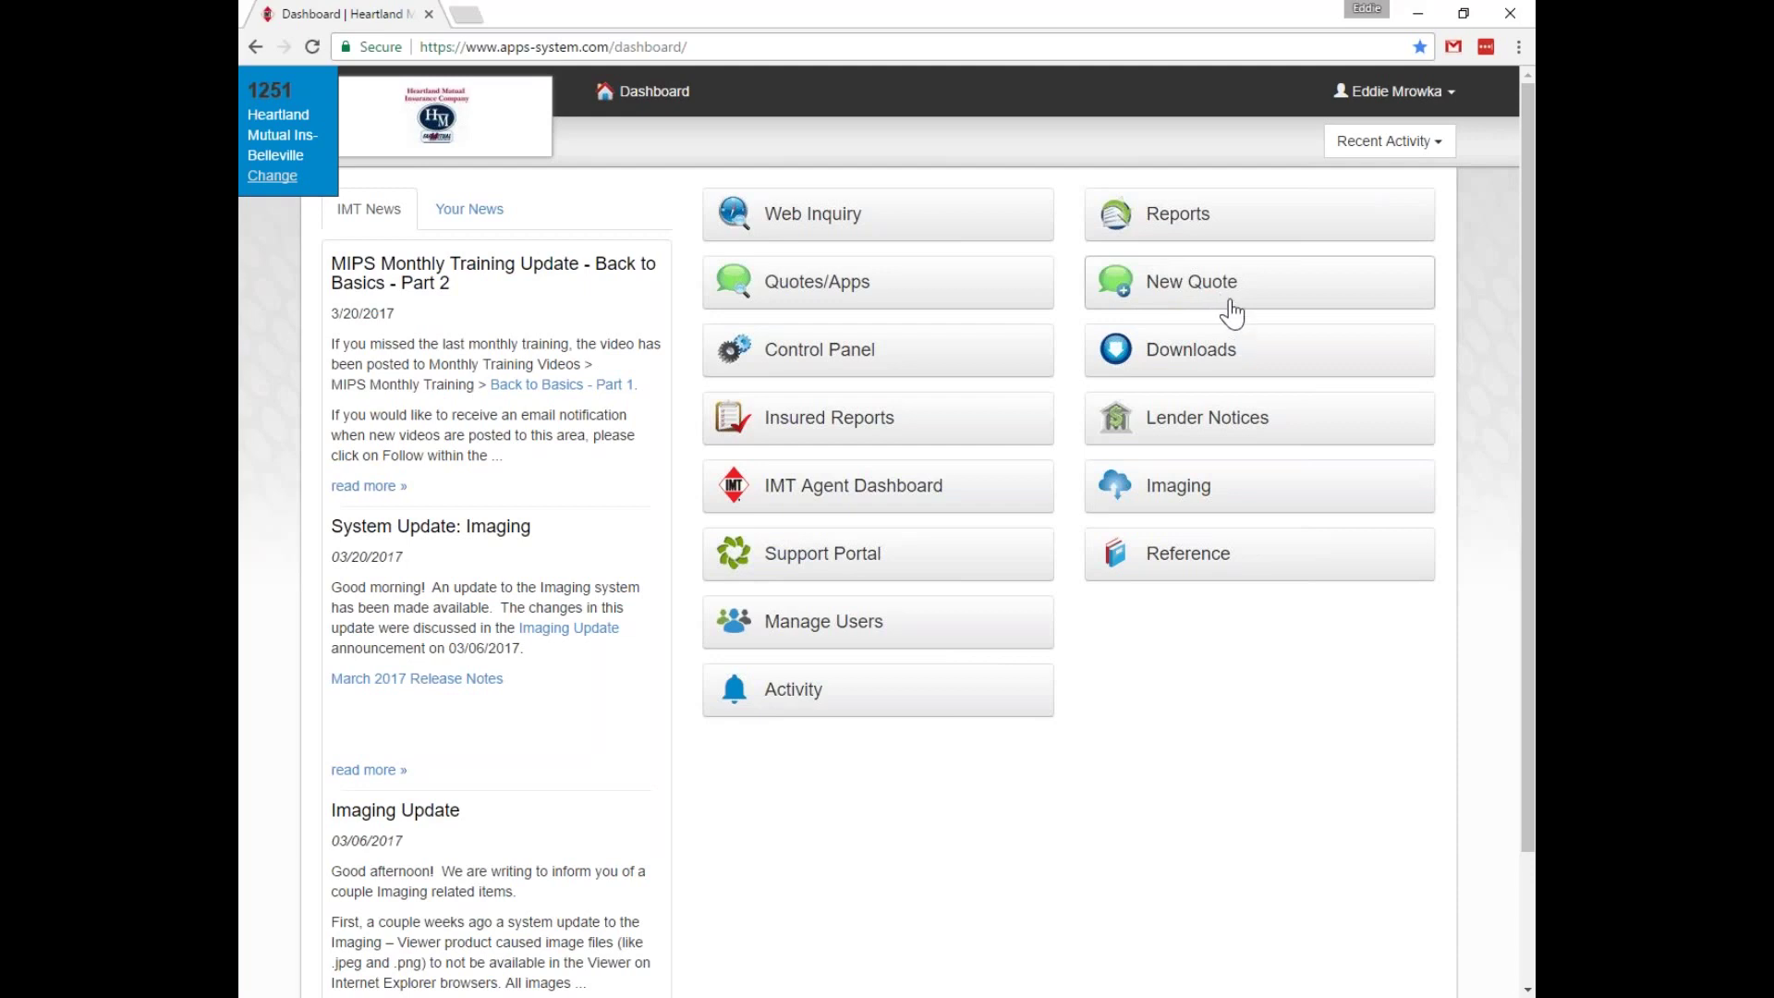
Start a new quote from the Dashboard and show the Help panel's field guidance.
{"action": "left_click", "coordinate": [1183, 286]}
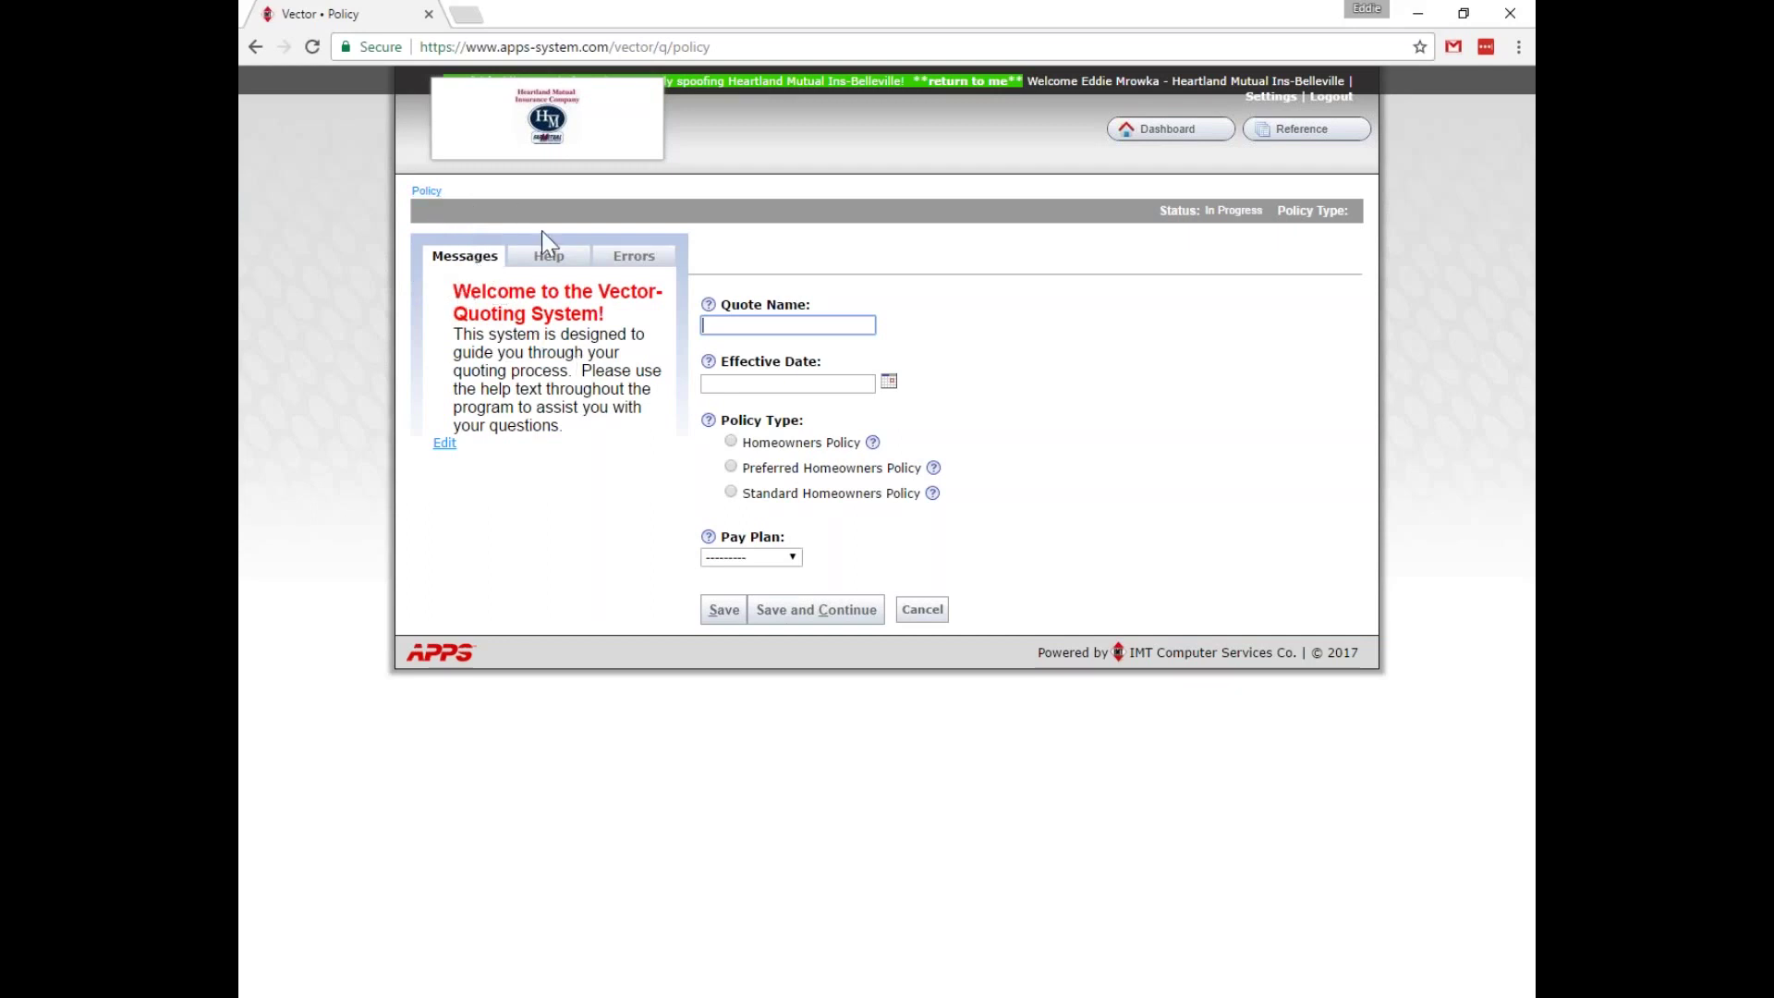
{"action": "left_click", "coordinate": [546, 259]}
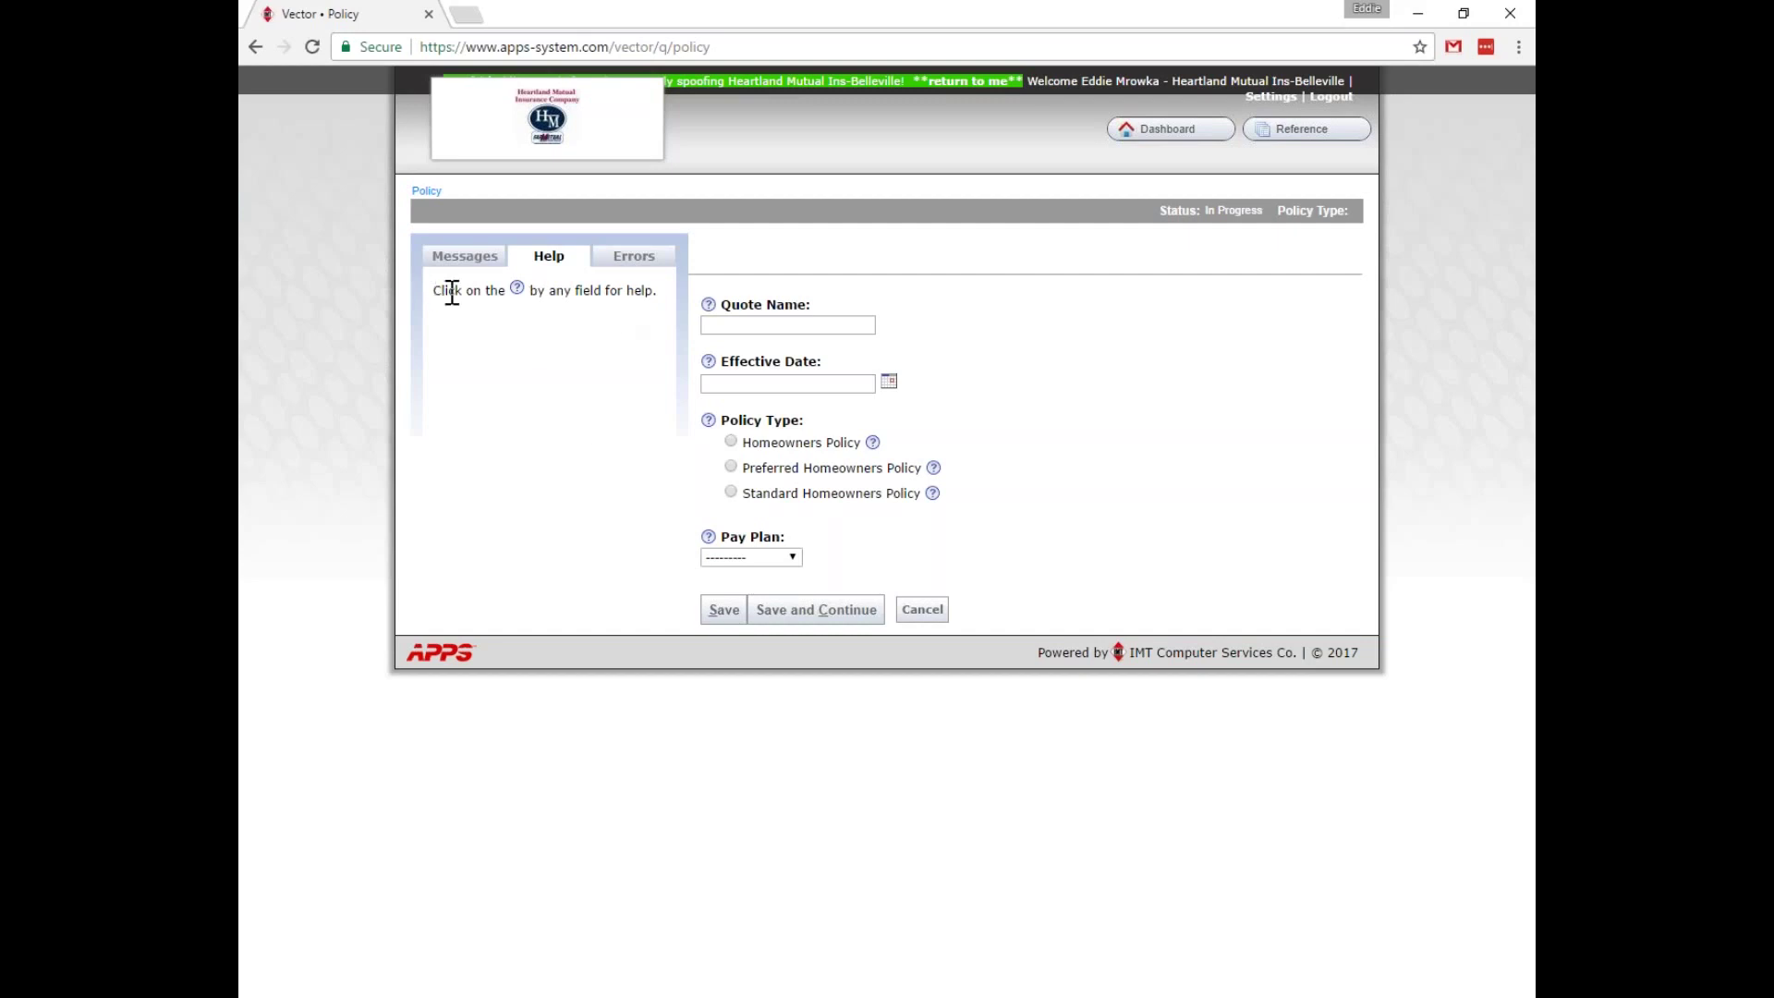
Check the Errors list, restore the Messages welcome text, and begin the Quote Name field.
{"action": "left_click", "coordinate": [634, 259]}
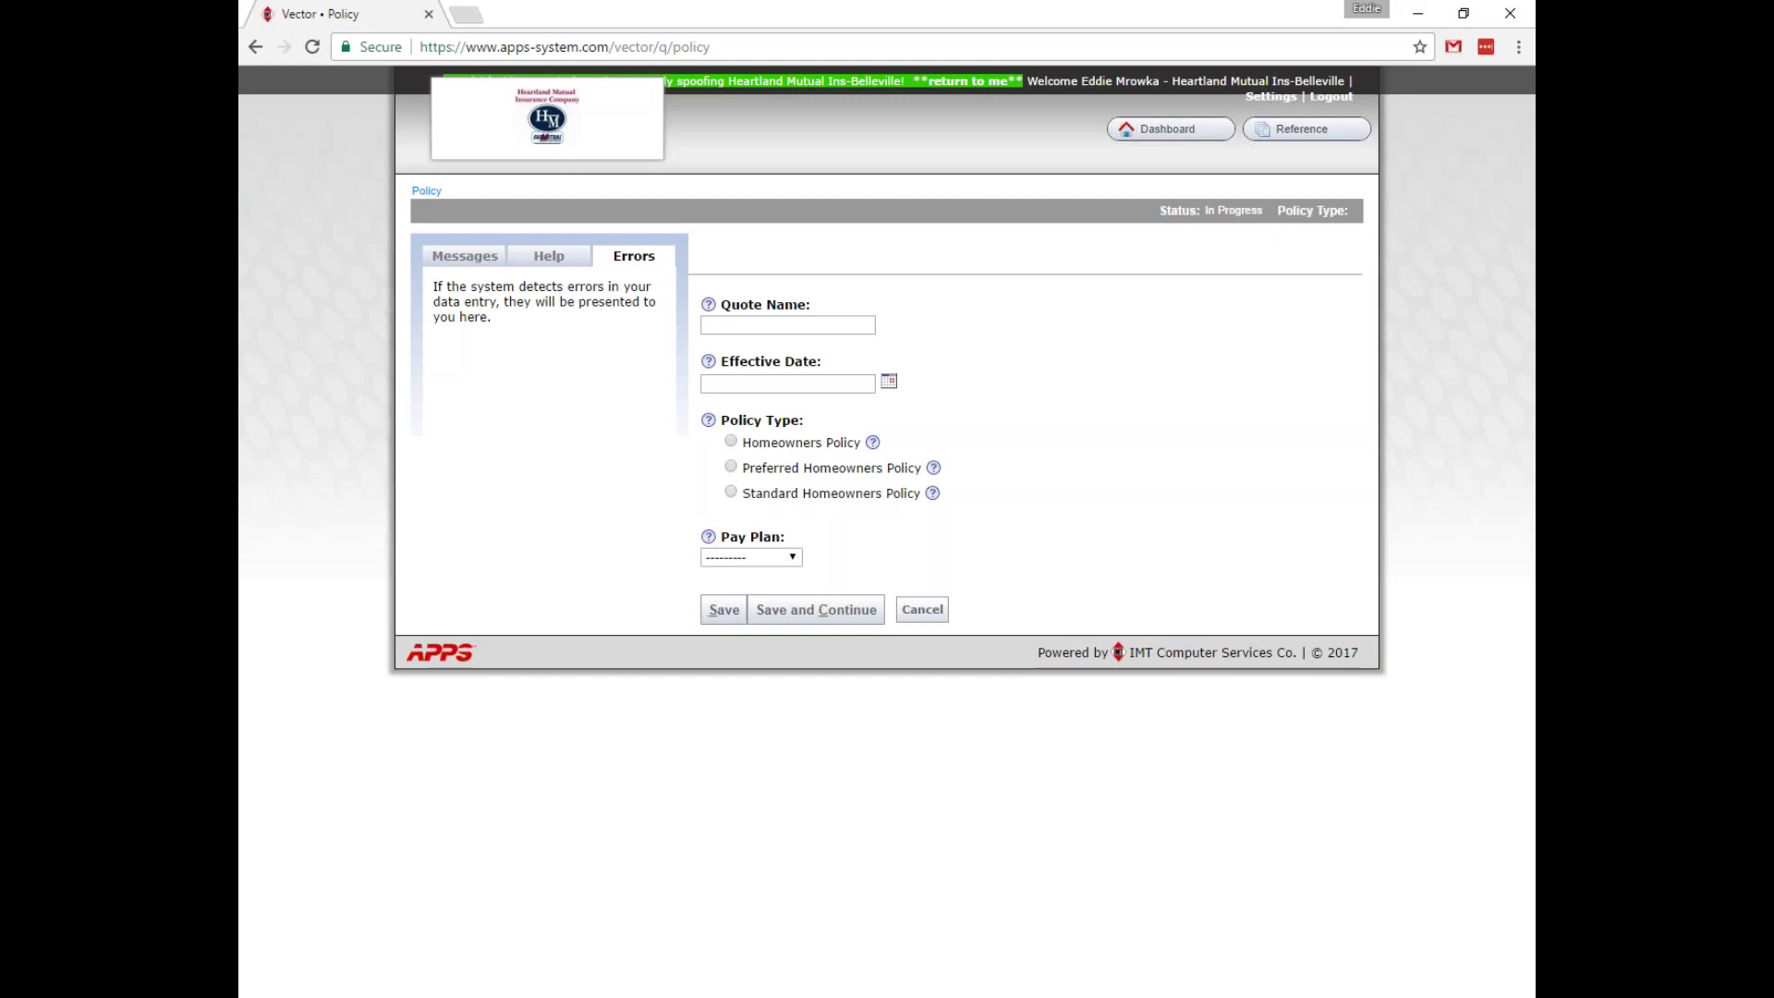
{"action": "left_click", "coordinate": [474, 262]}
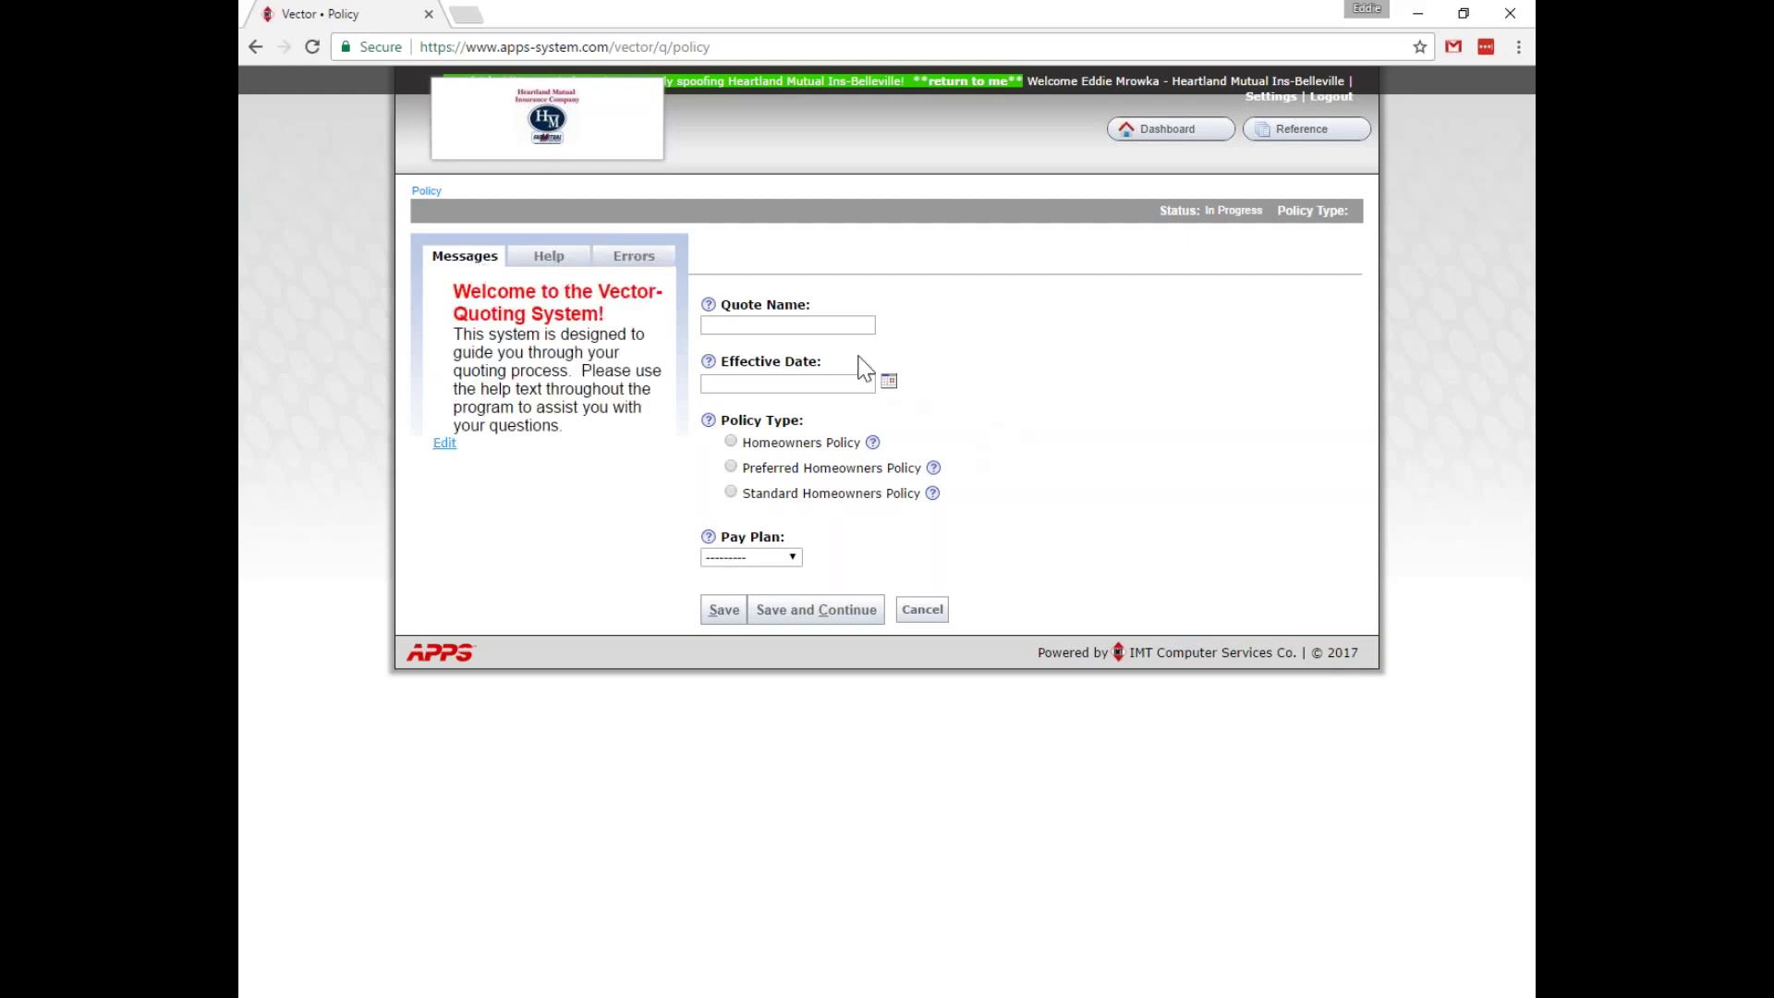
{"action": "left_click", "coordinate": [837, 329]}
Name the quote from the earlier test-webinar suggestion and set the effective date to 04/11/2017.
{"action": "type", "text": "edd"}
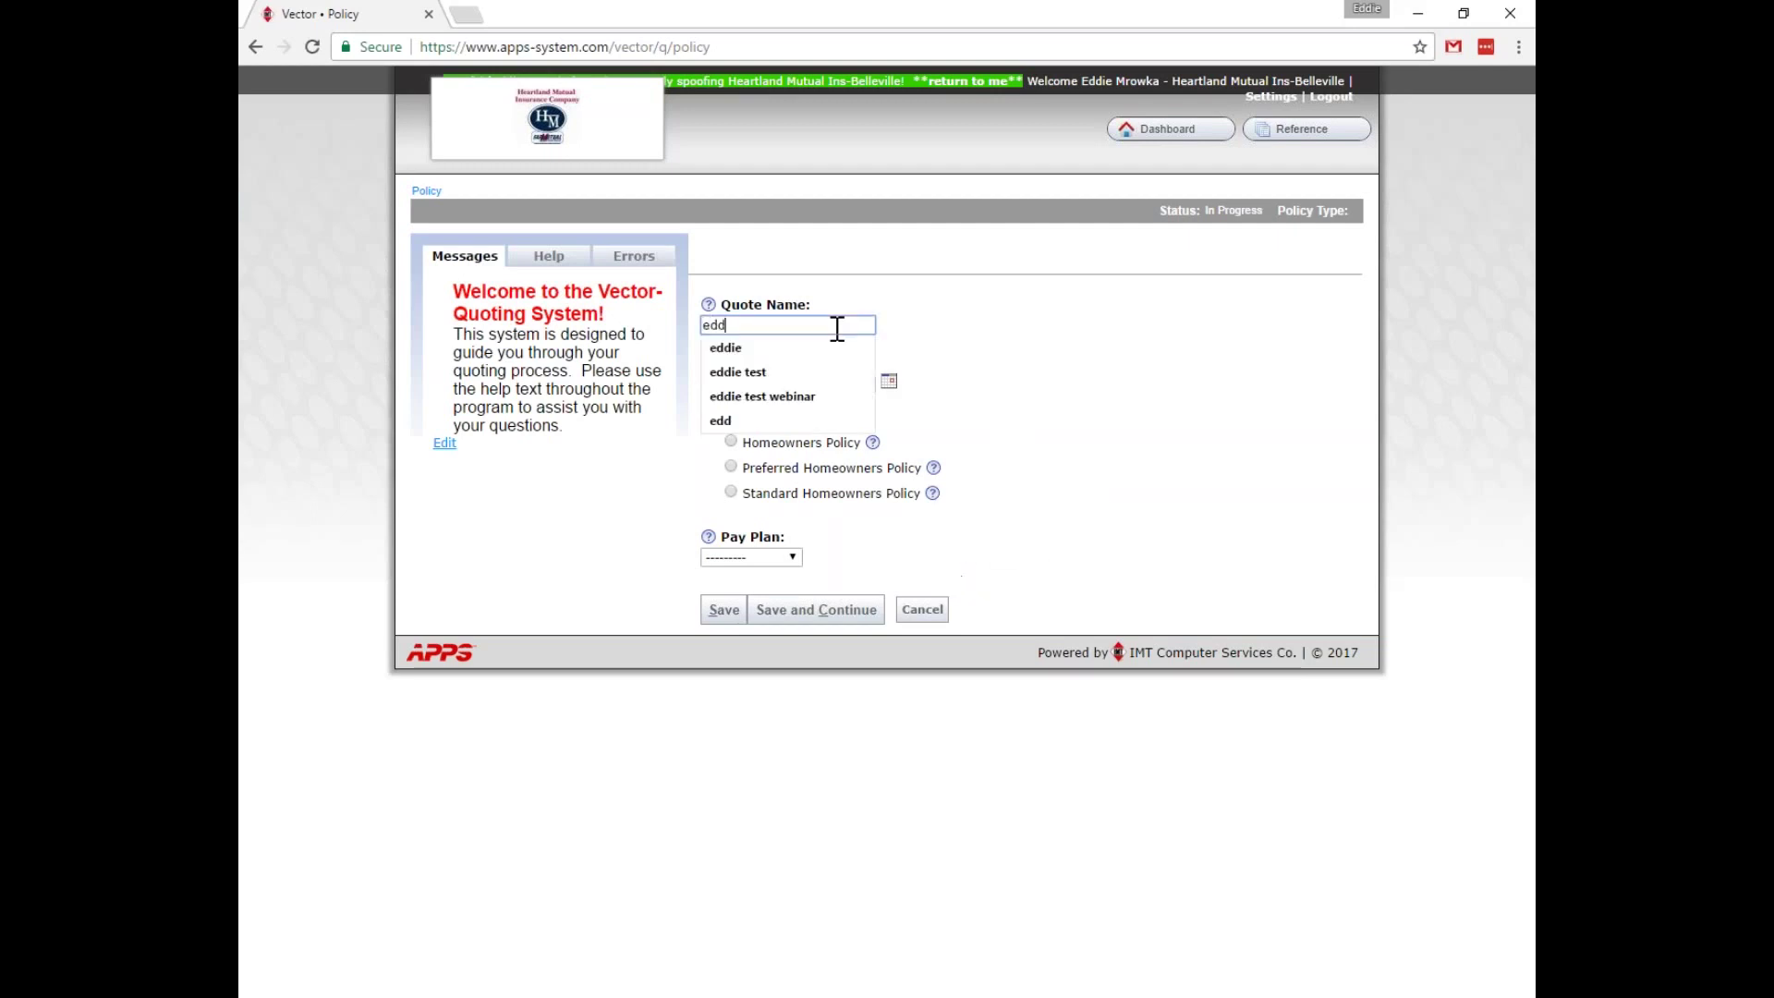
{"action": "left_click", "coordinate": [792, 396]}
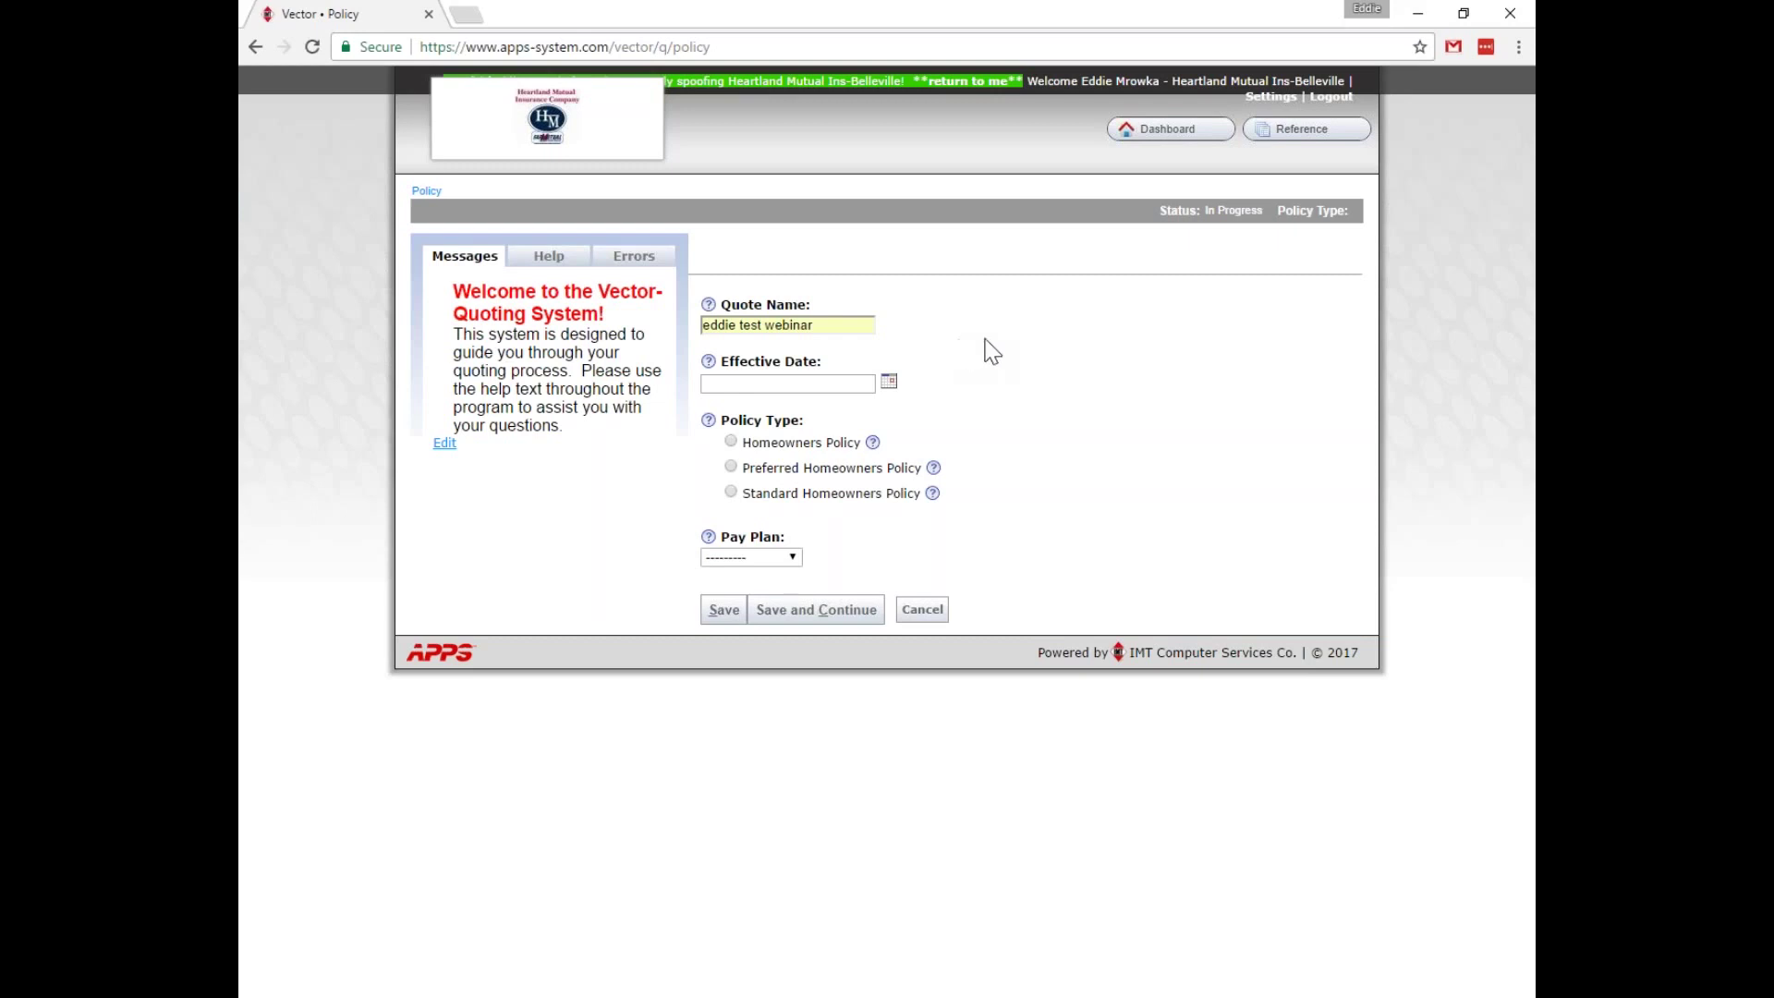
{"action": "left_click", "coordinate": [774, 383]}
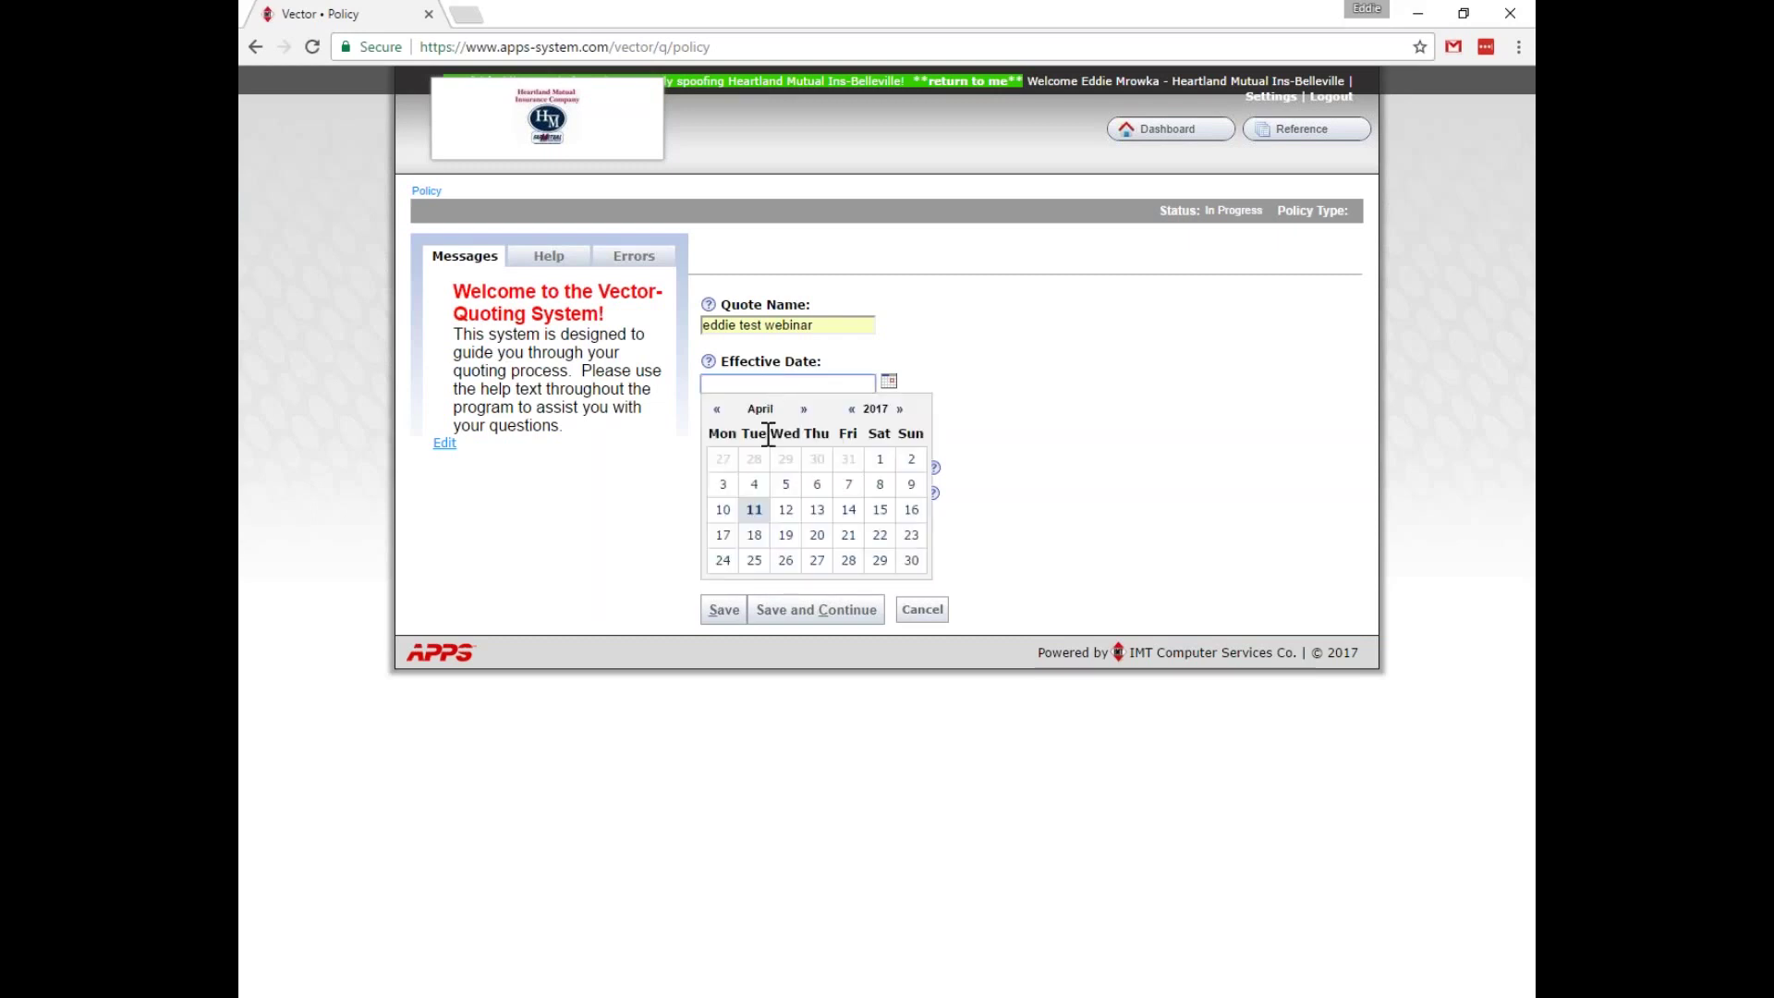
{"action": "left_click", "coordinate": [754, 510]}
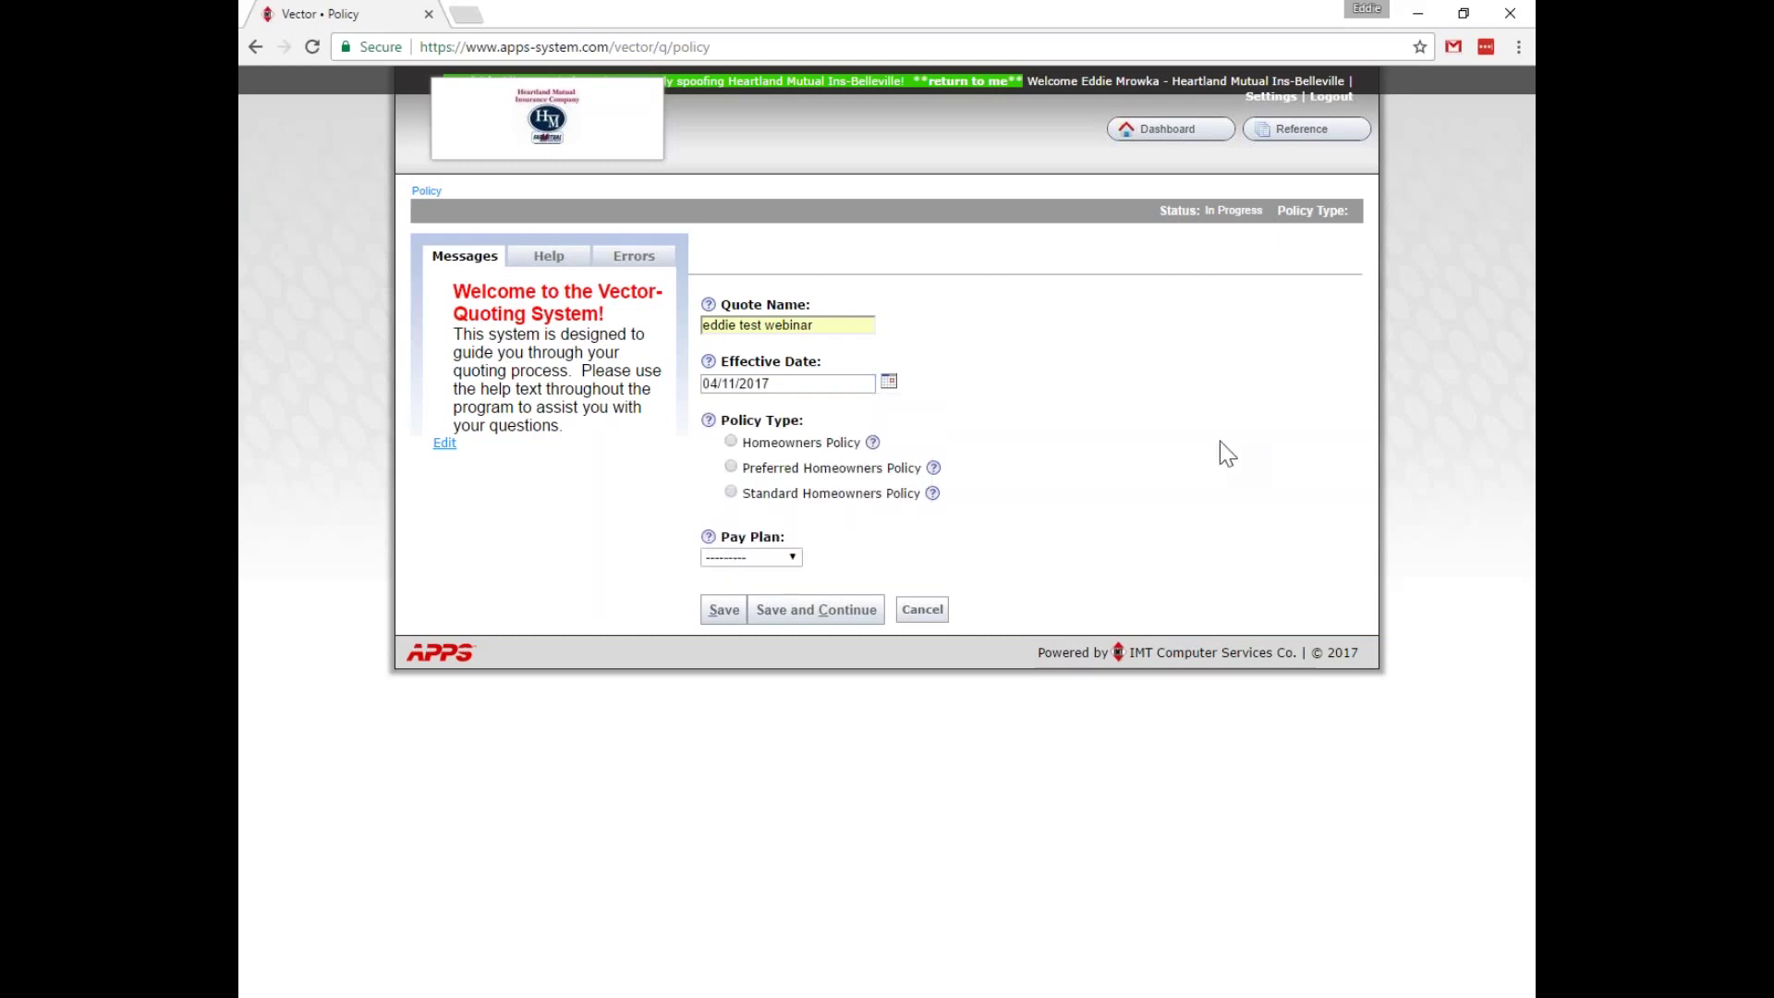
{"action": "left_click", "coordinate": [788, 386]}
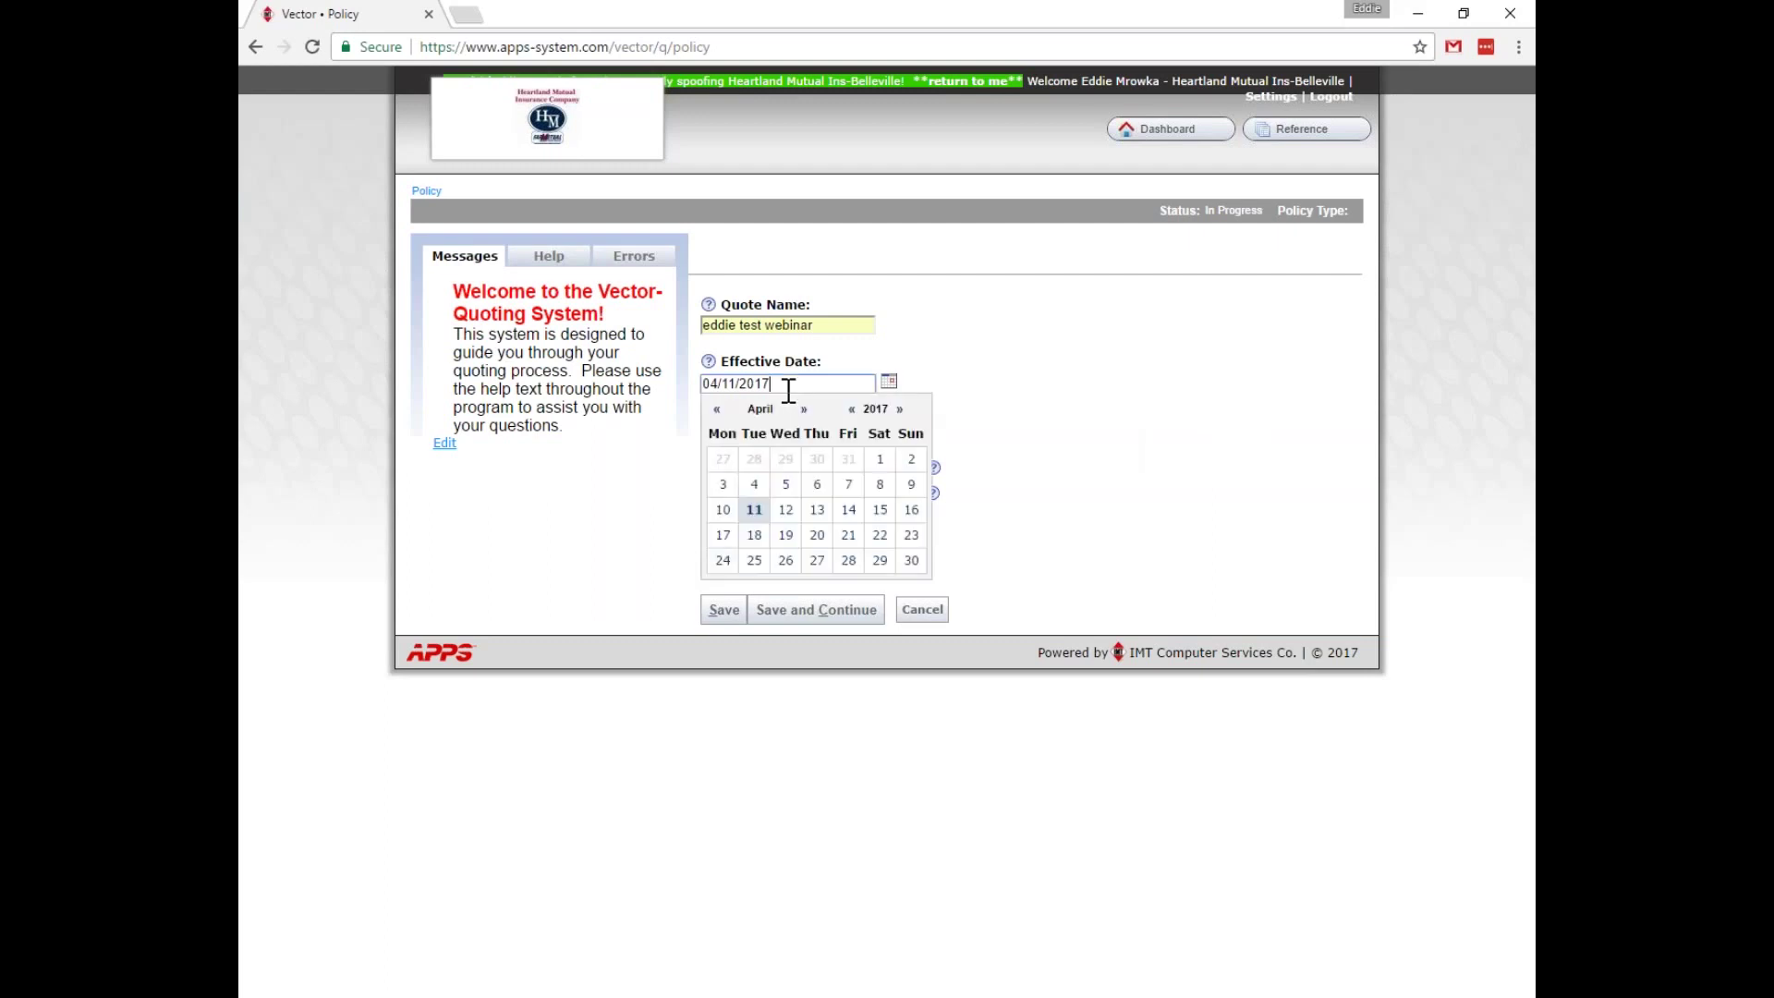
{"action": "left_click", "coordinate": [804, 409]}
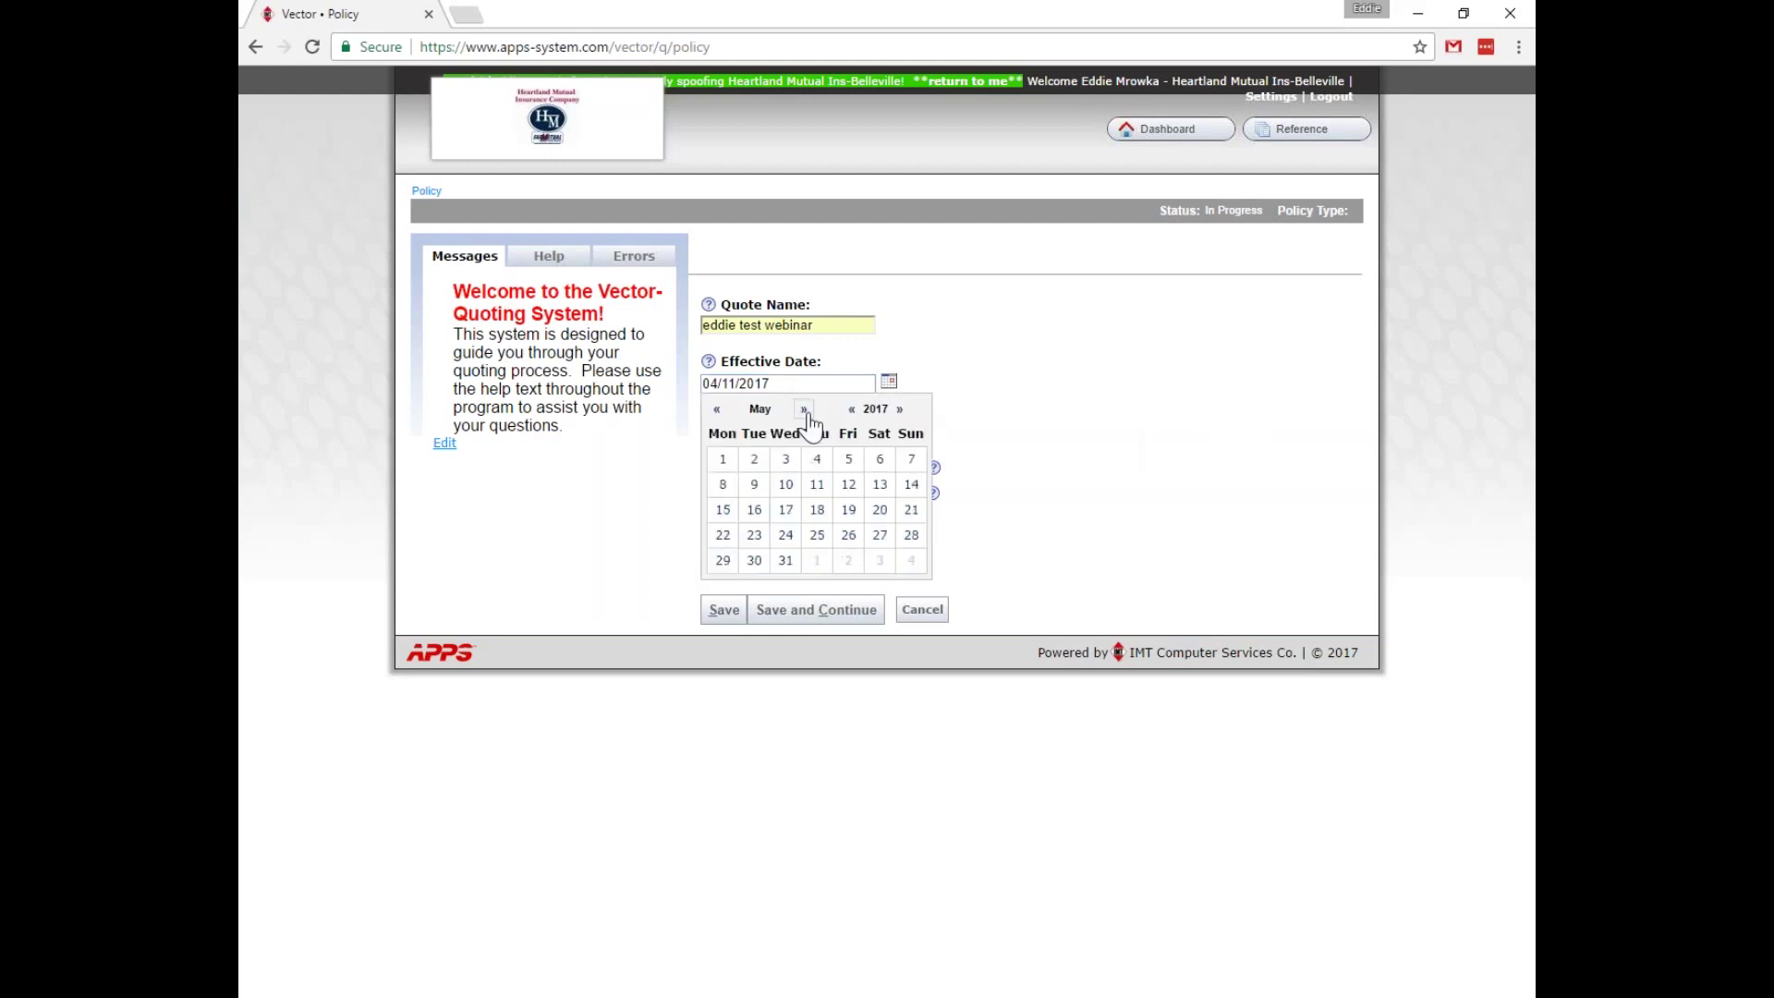
{"action": "left_click", "coordinate": [723, 461]}
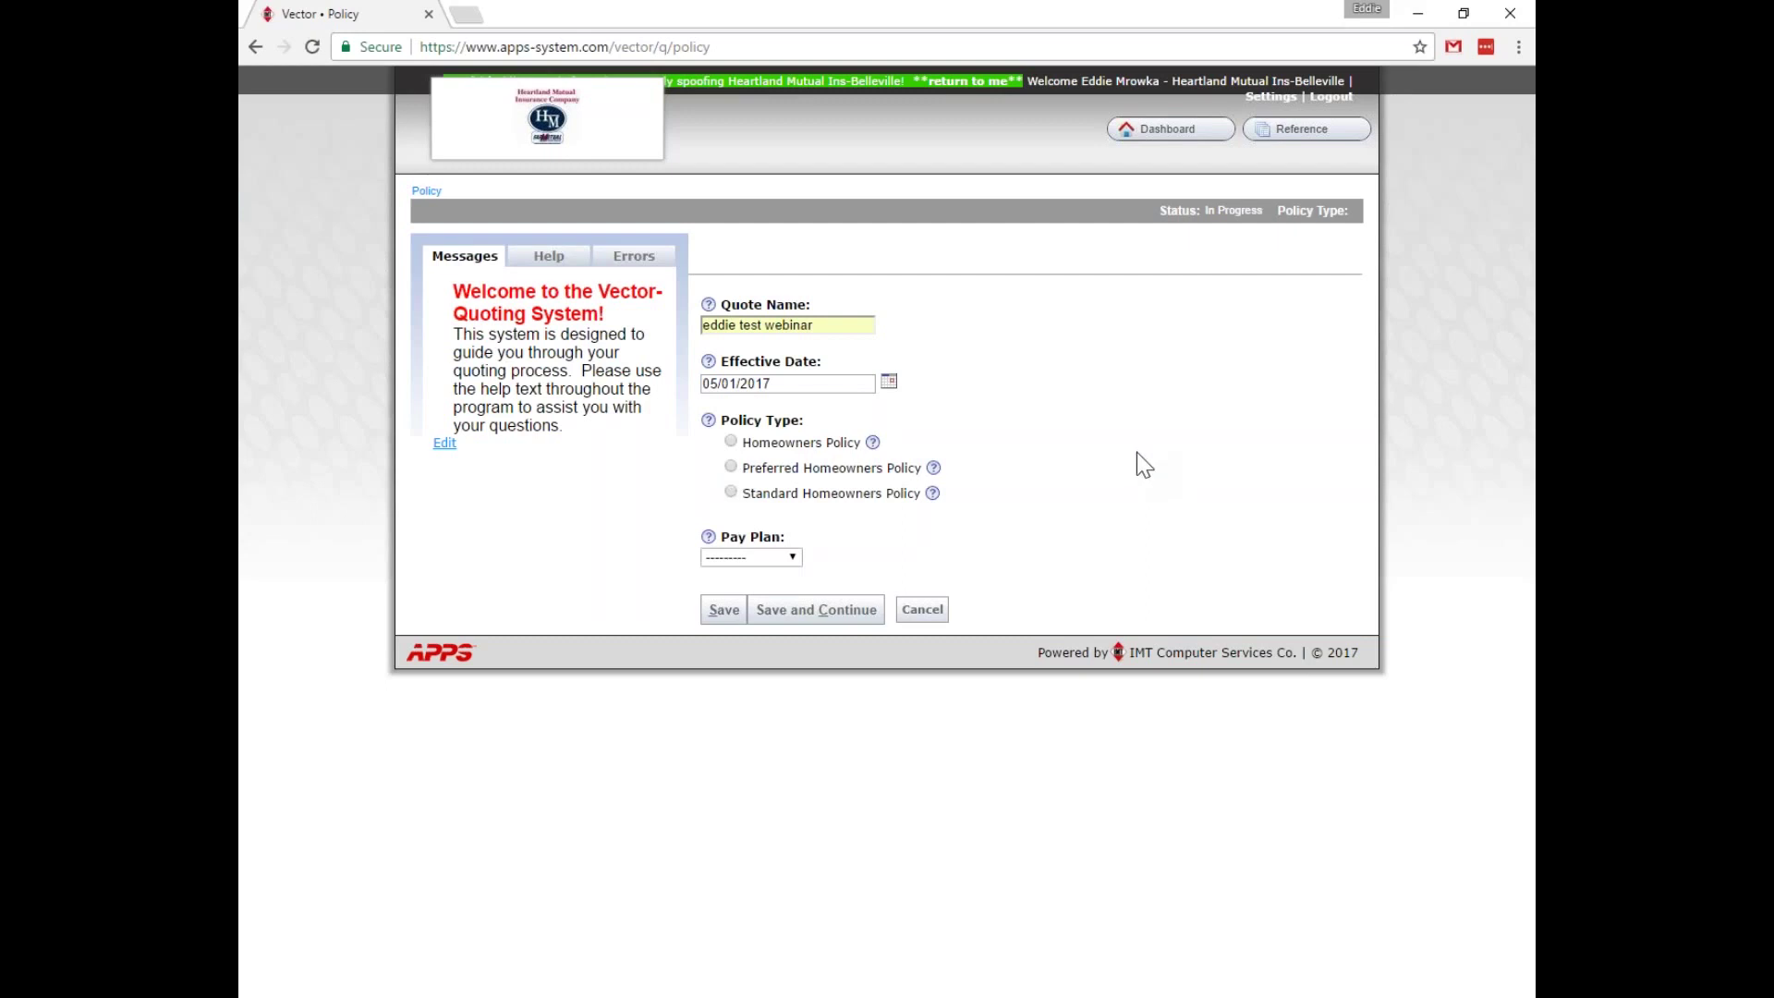
{"action": "left_click", "coordinate": [811, 384]}
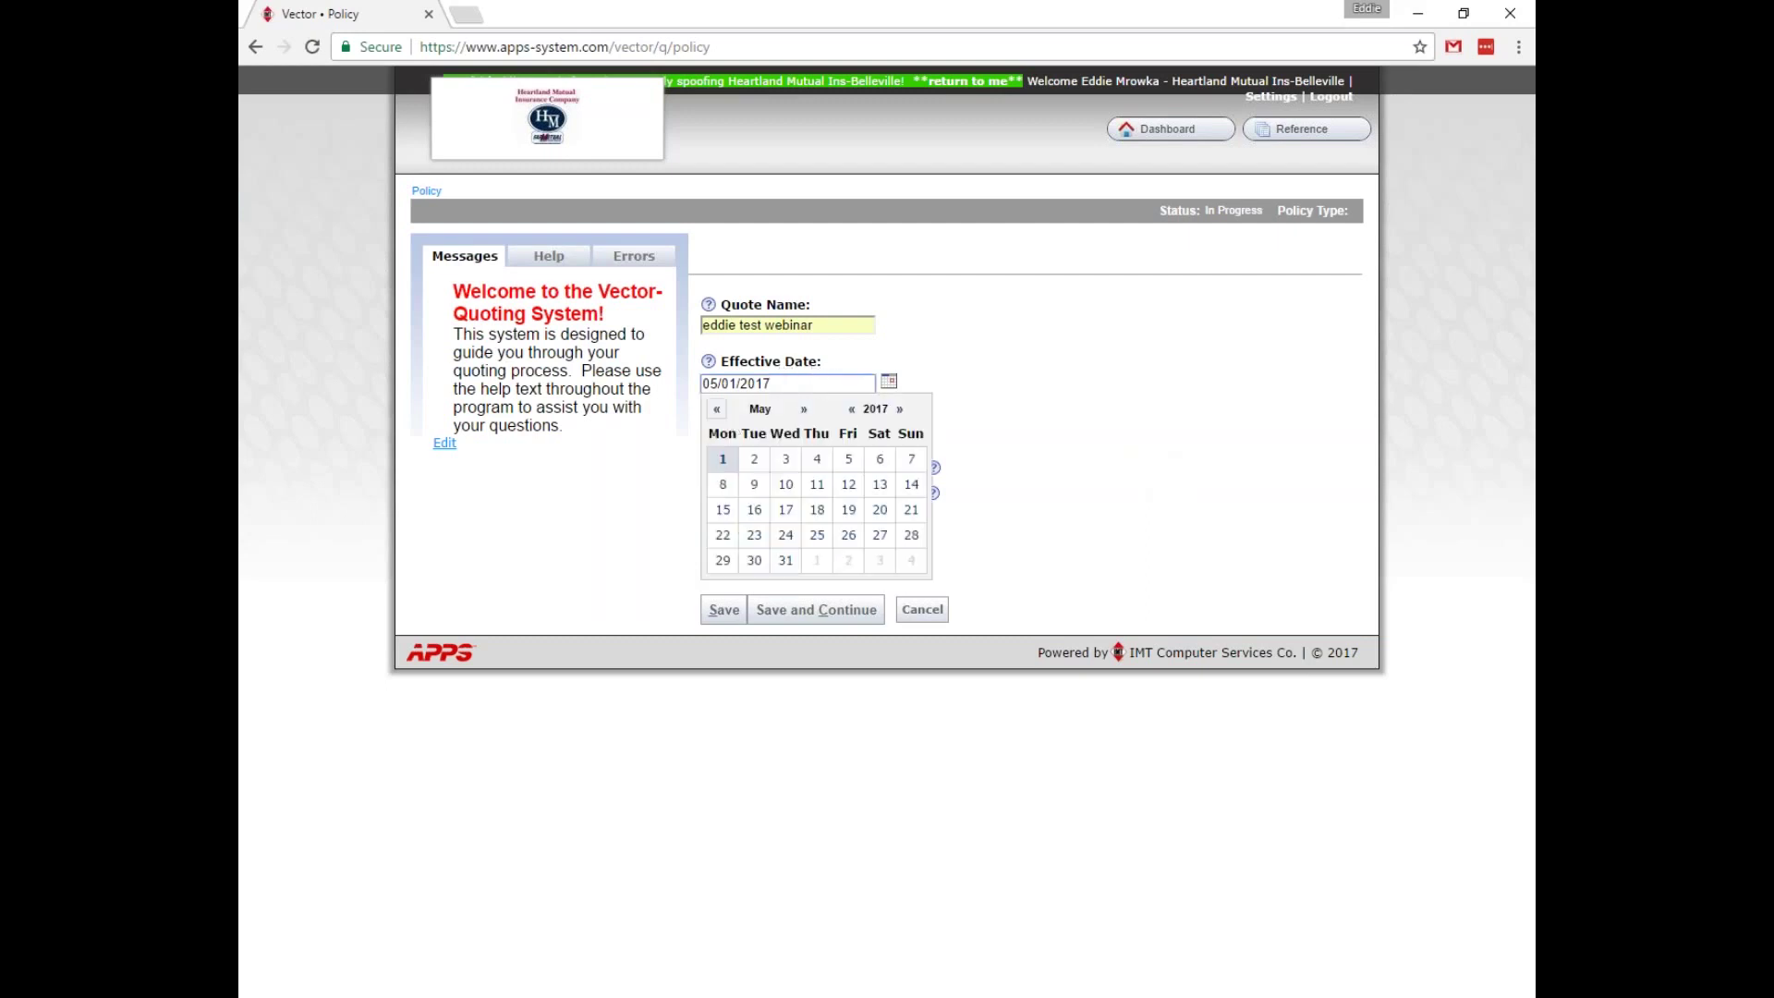
{"action": "left_click", "coordinate": [754, 509]}
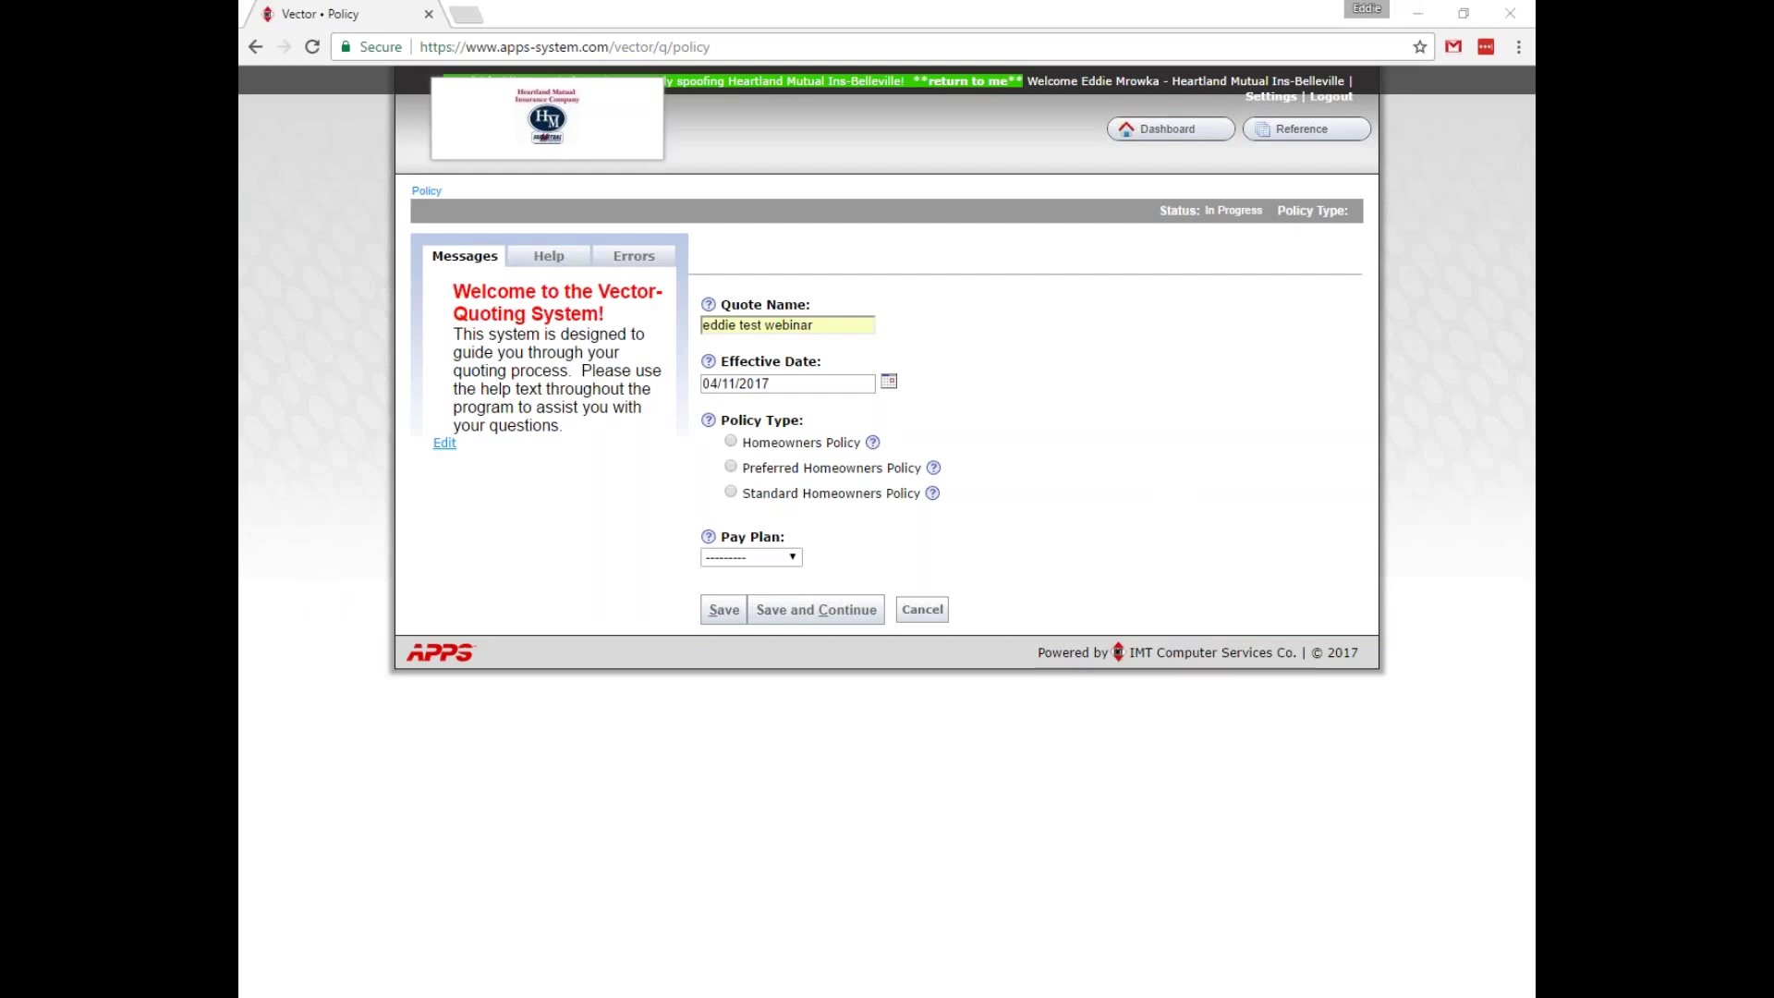
Choose Homeowners Policy with a Semi-Annual pay plan and save the policy details.
{"action": "left_click", "coordinate": [1062, 464]}
{"action": "left_click", "coordinate": [731, 442]}
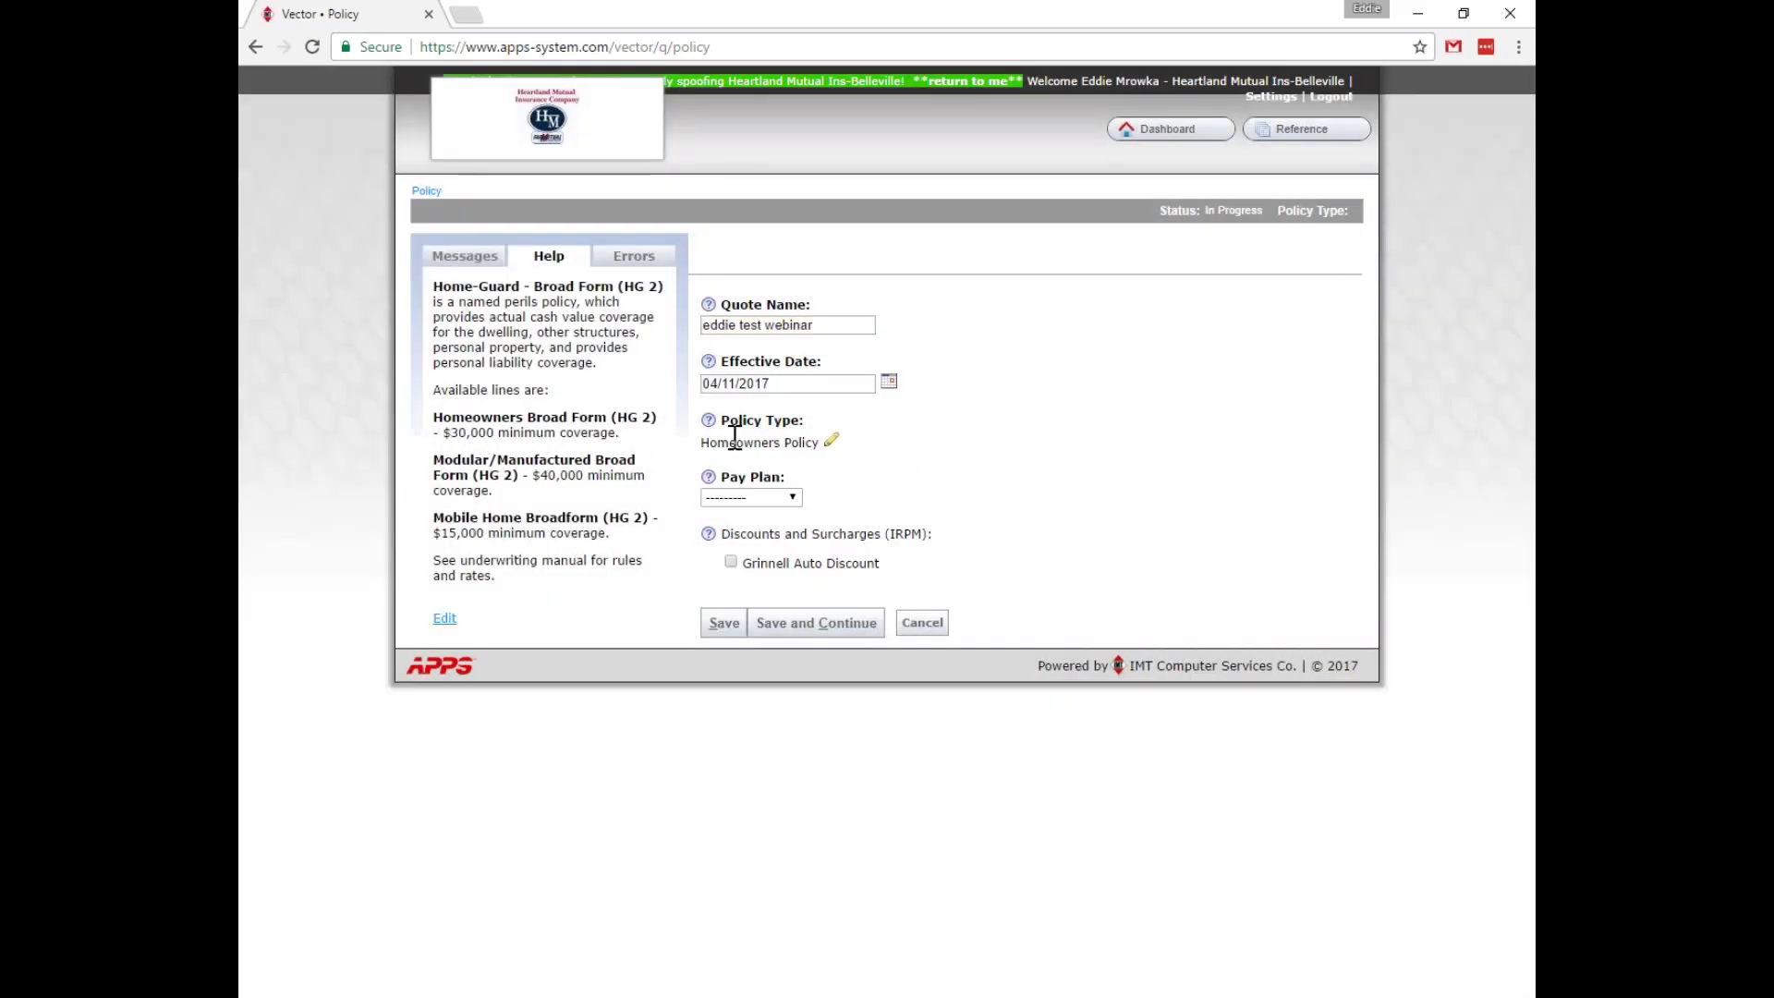
{"action": "left_click", "coordinate": [789, 499]}
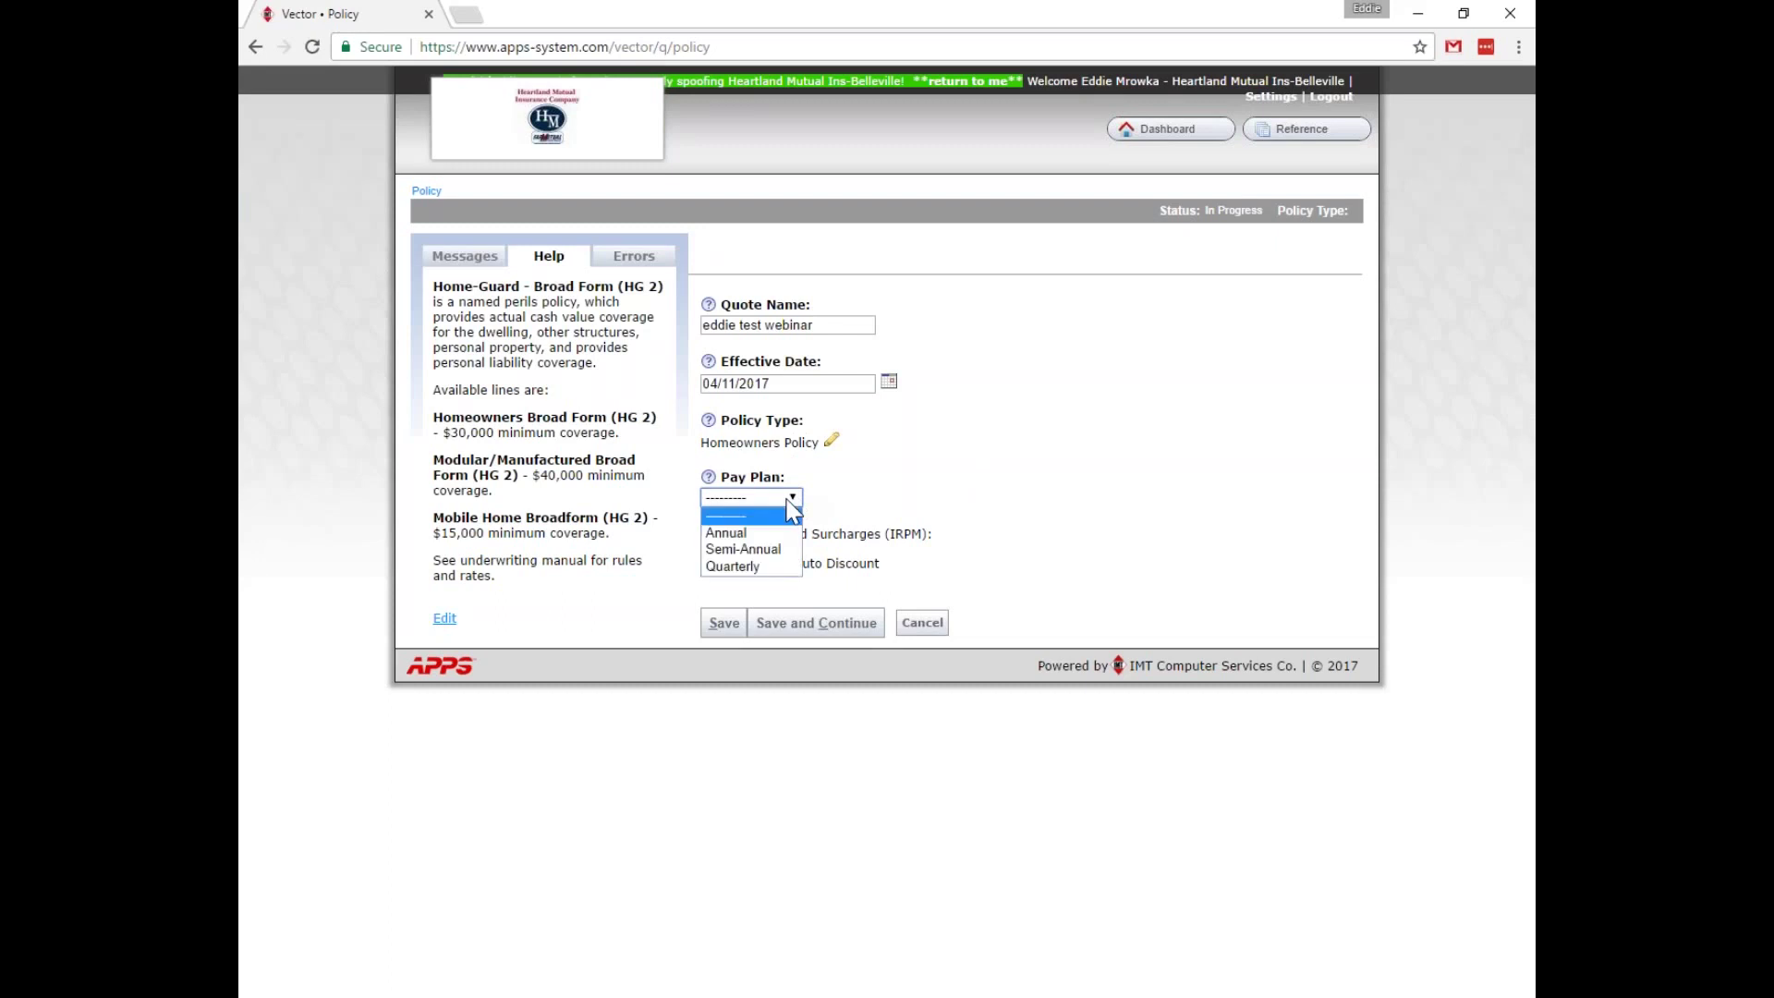
{"action": "left_click", "coordinate": [764, 549]}
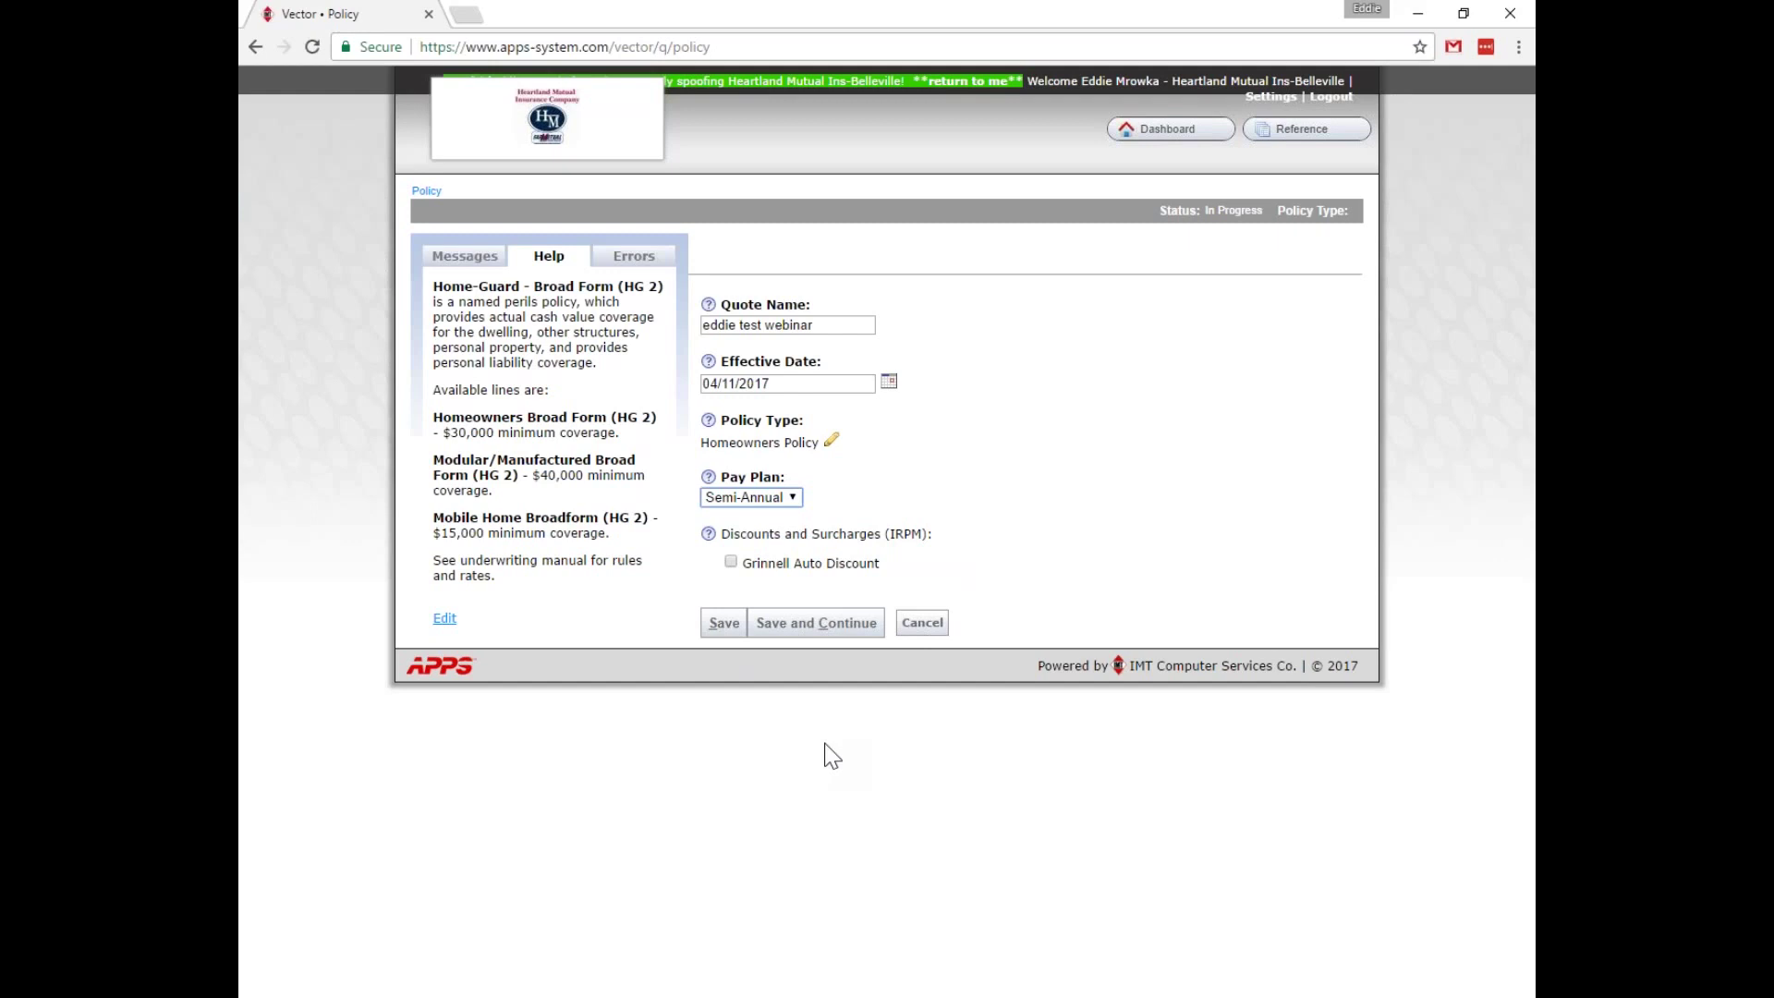
{"action": "left_click_drag", "start_coordinate": [733, 641], "coordinate": [832, 688]}
{"action": "left_click", "coordinate": [723, 622]}
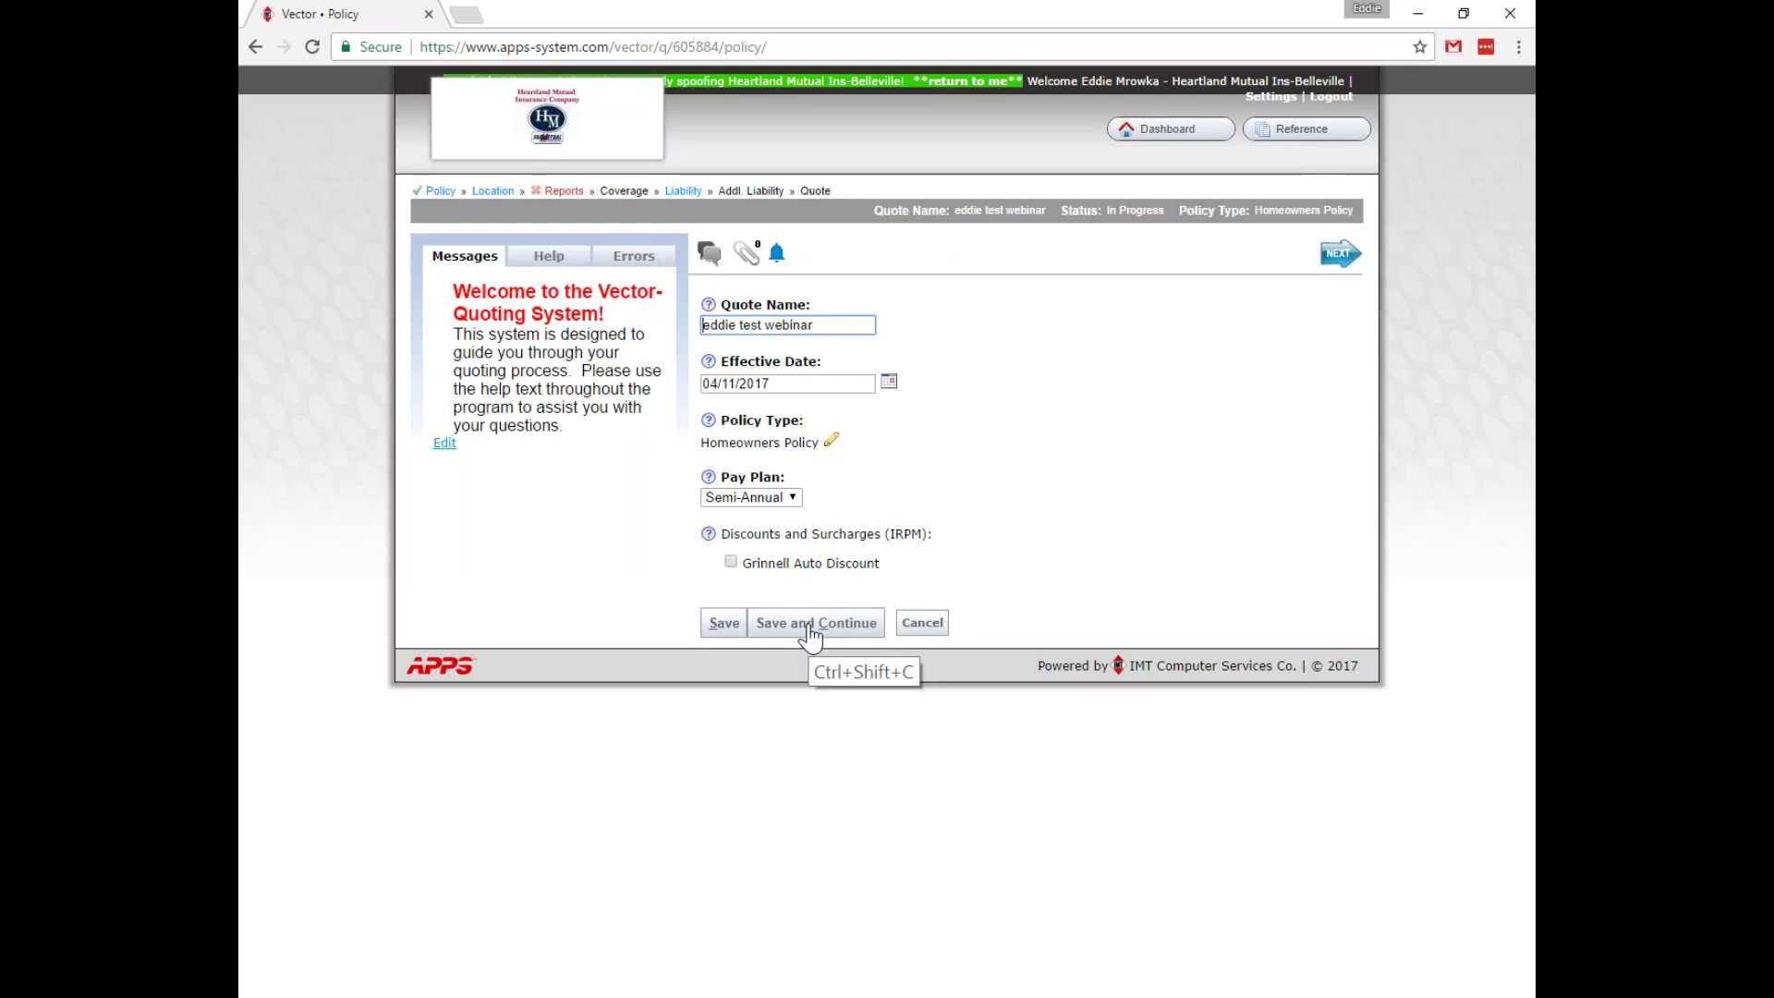
{"action": "left_click", "coordinate": [811, 635]}
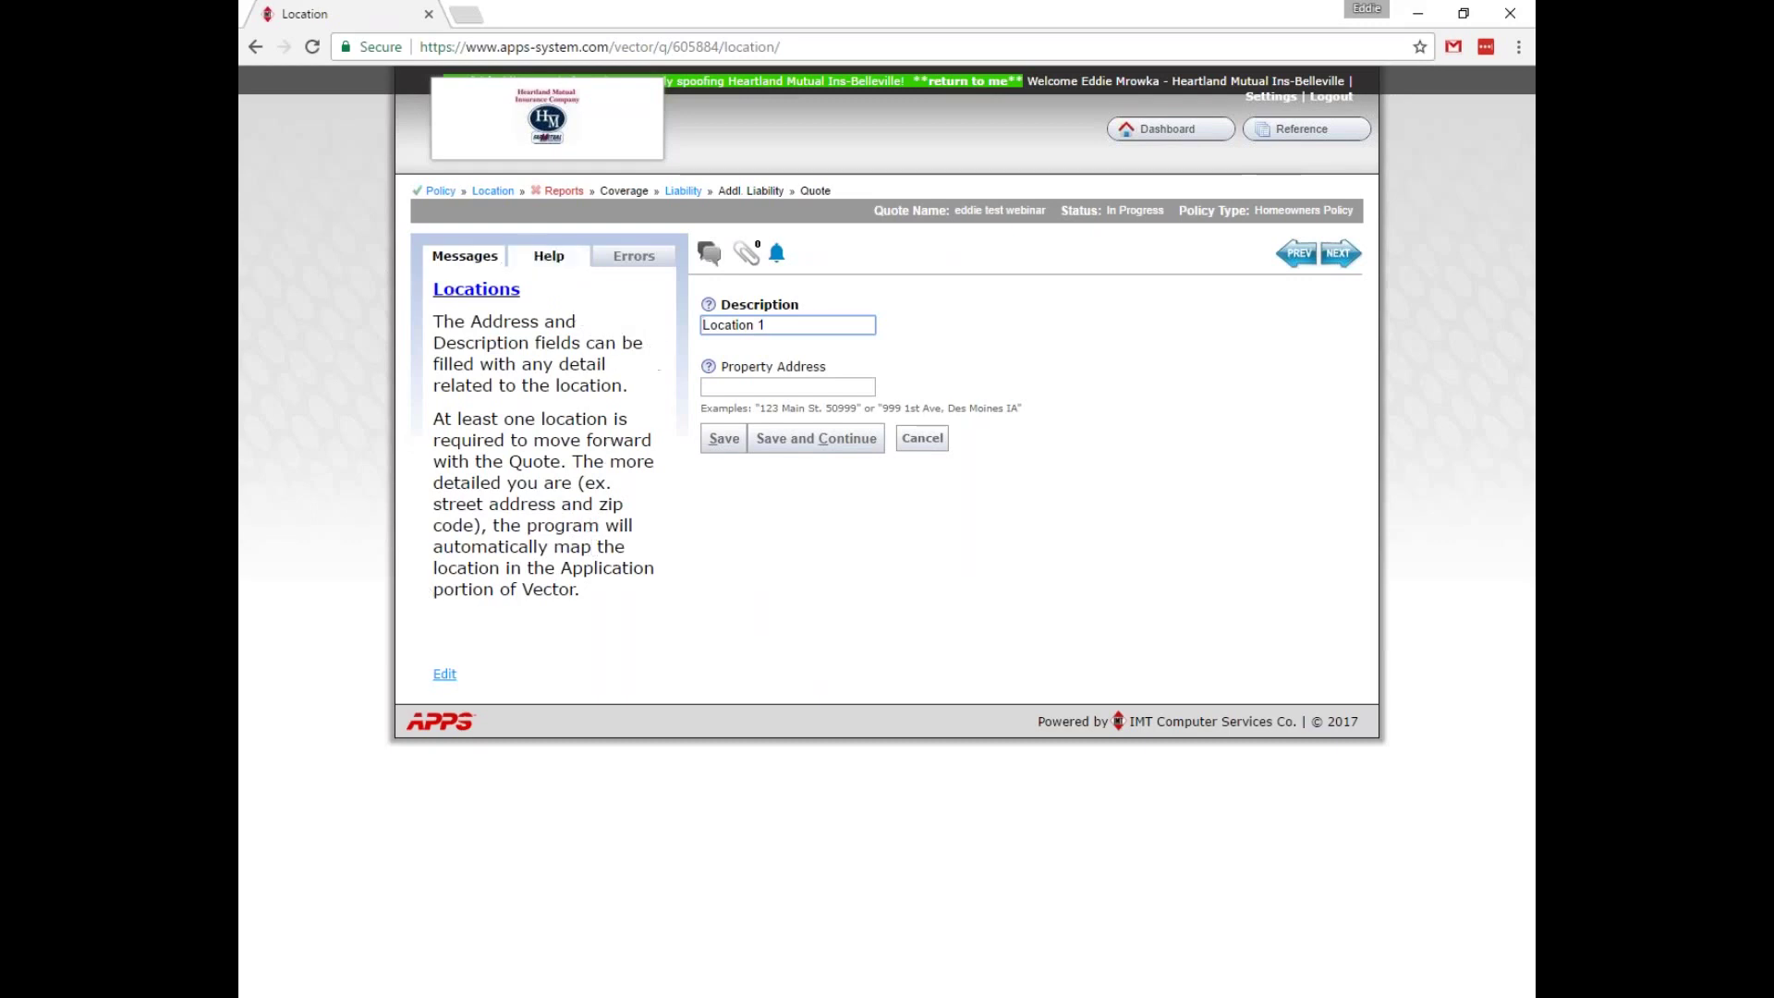
{"action": "left_click", "coordinate": [439, 191]}
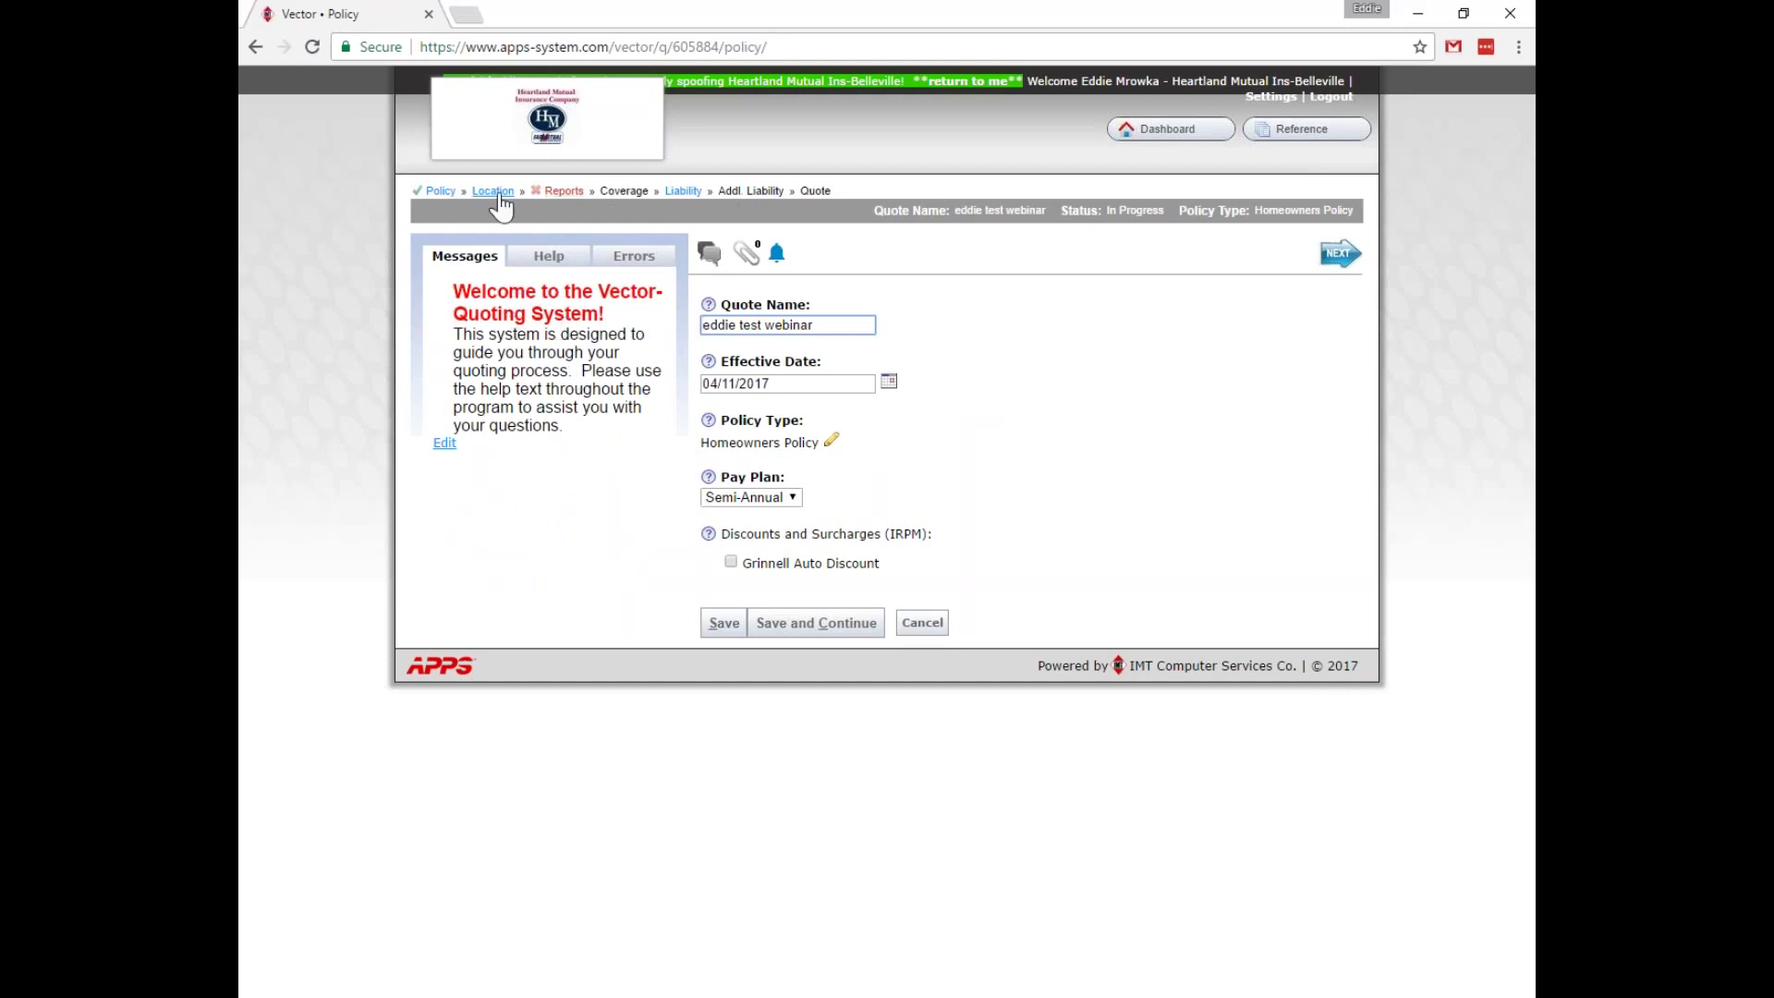
{"action": "left_click", "coordinate": [494, 191]}
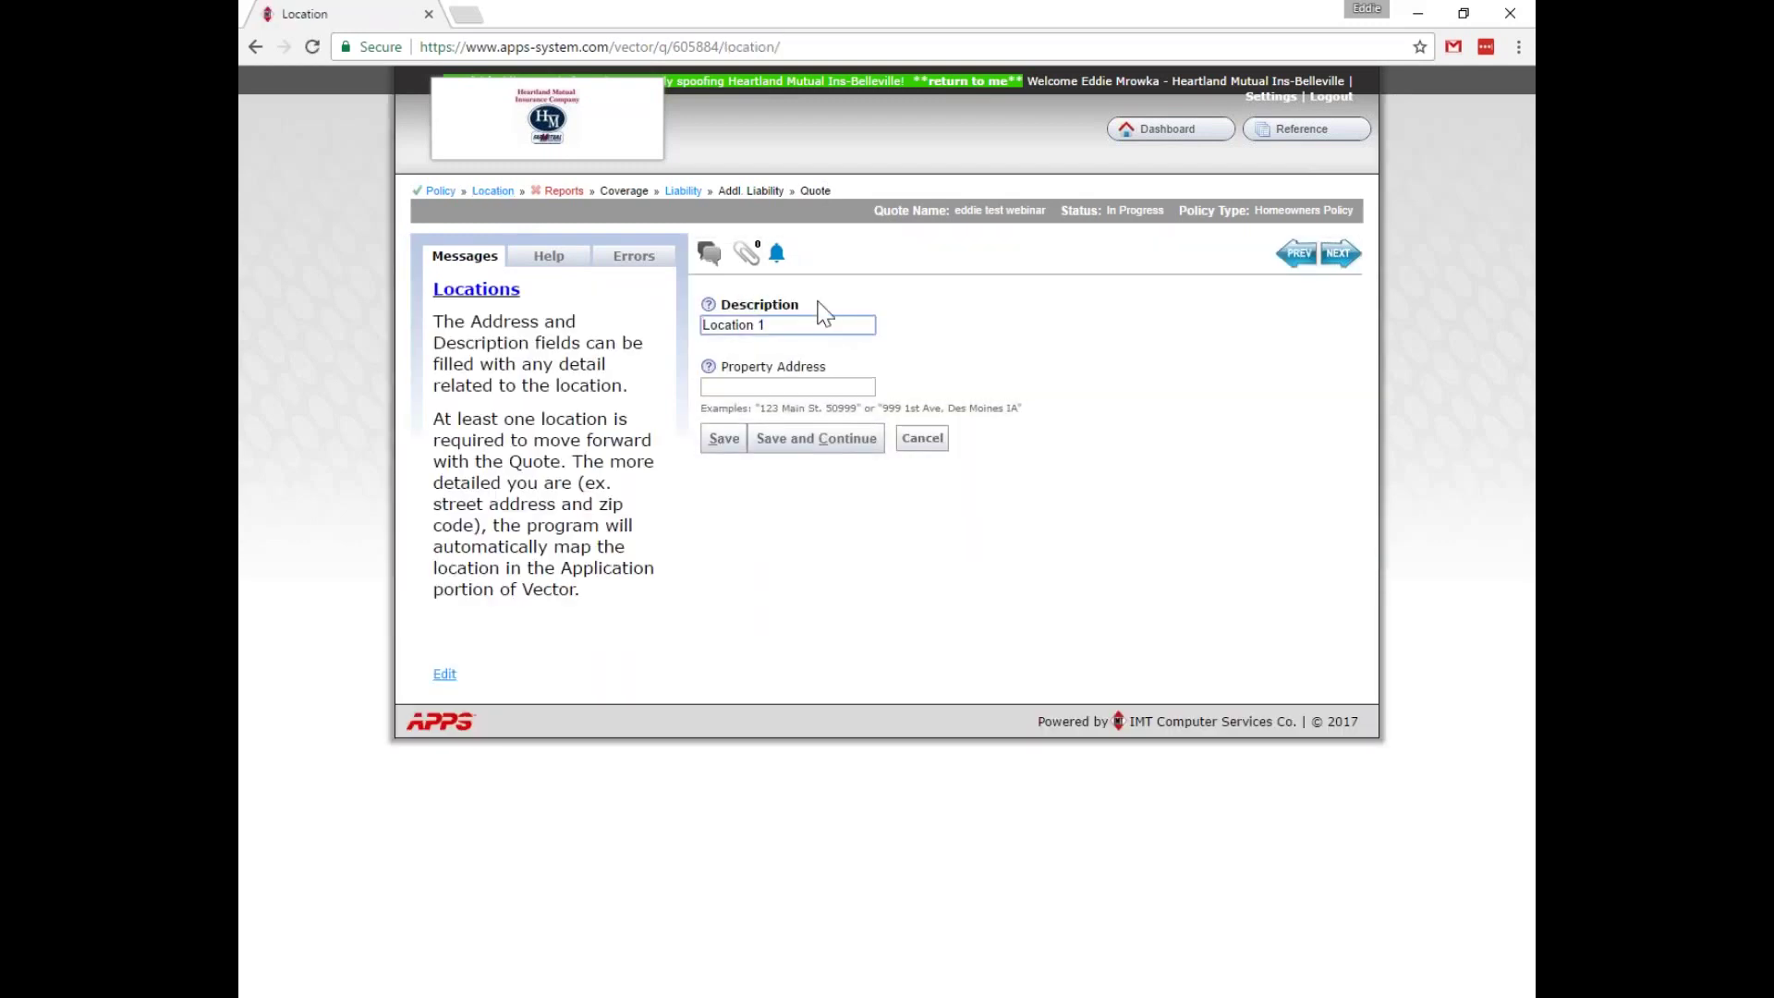
{"action": "left_click", "coordinate": [441, 192]}
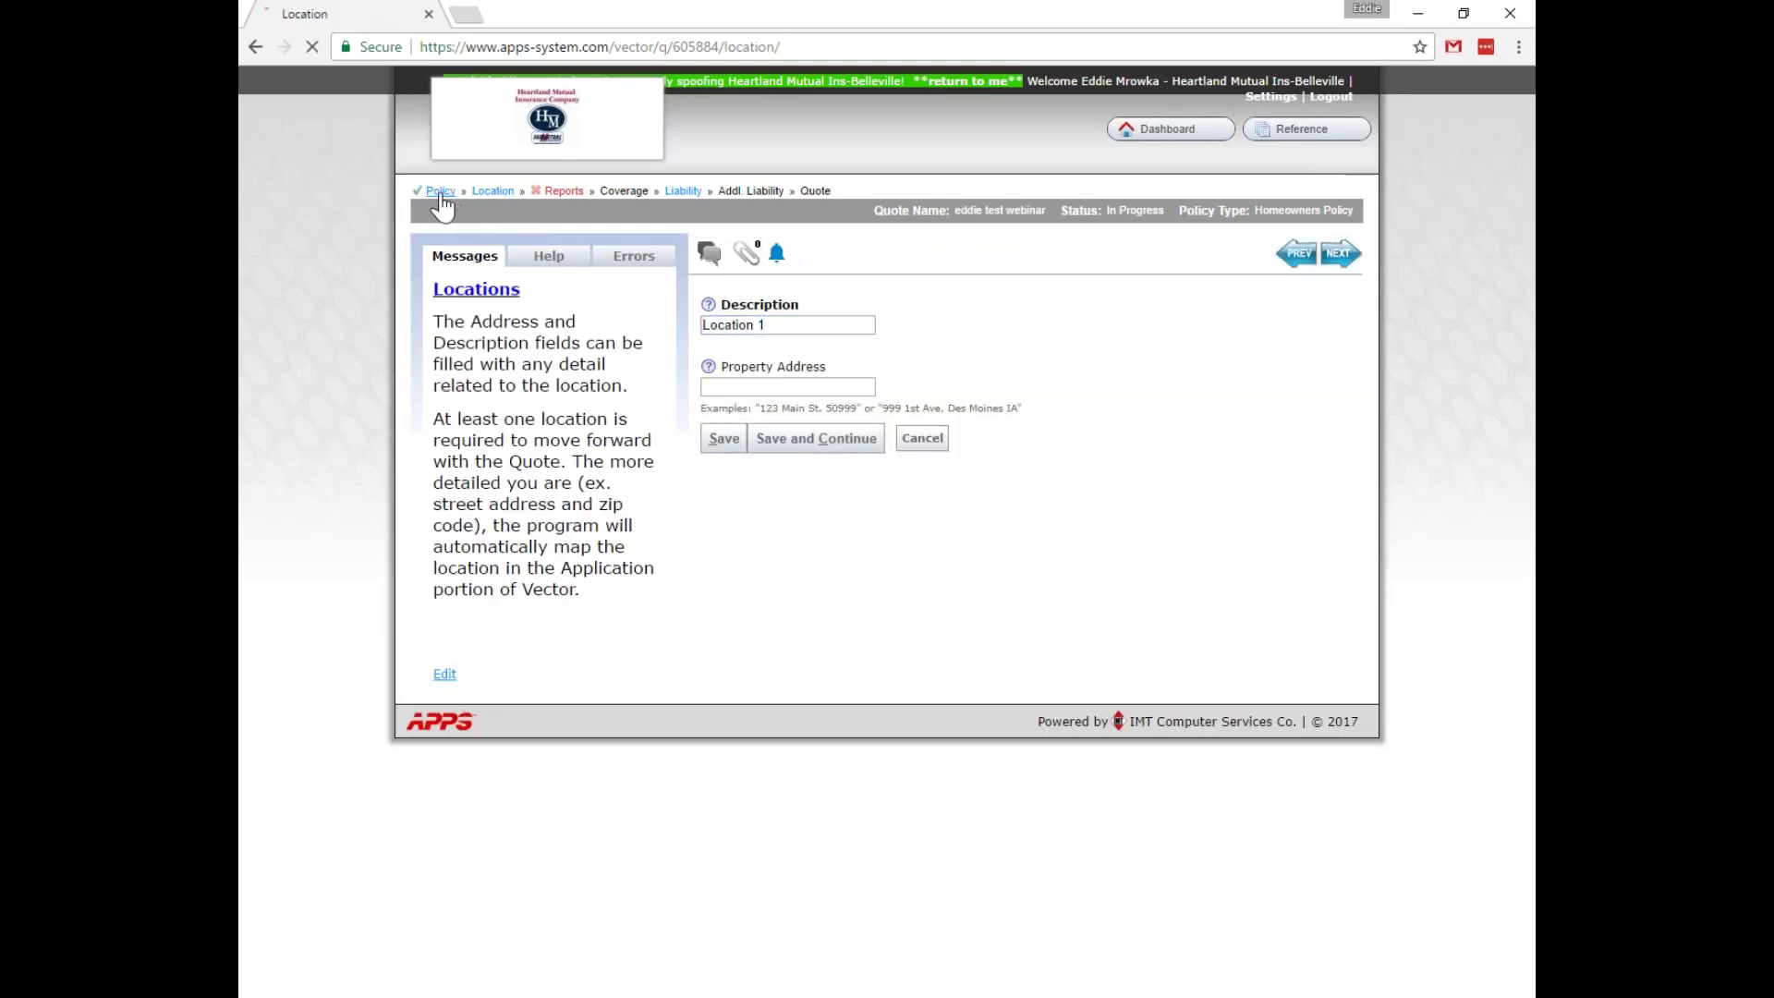
{"action": "left_click", "coordinate": [1341, 257]}
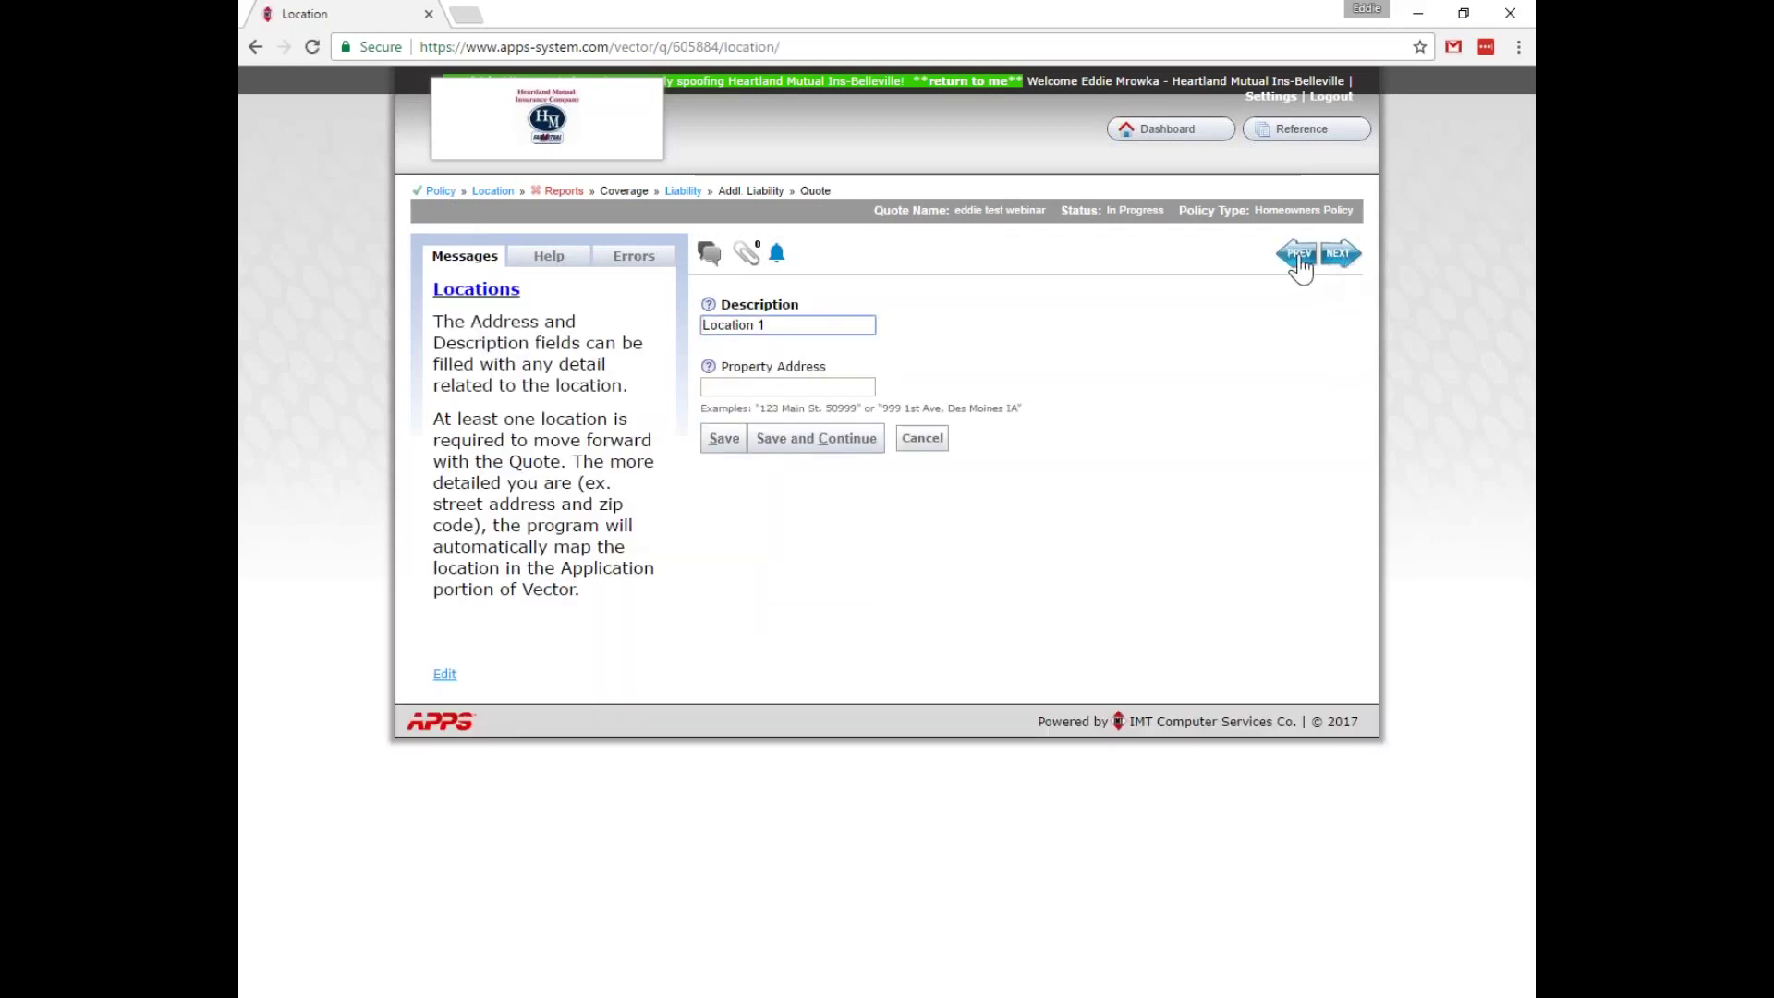
{"action": "left_click", "coordinate": [1298, 260]}
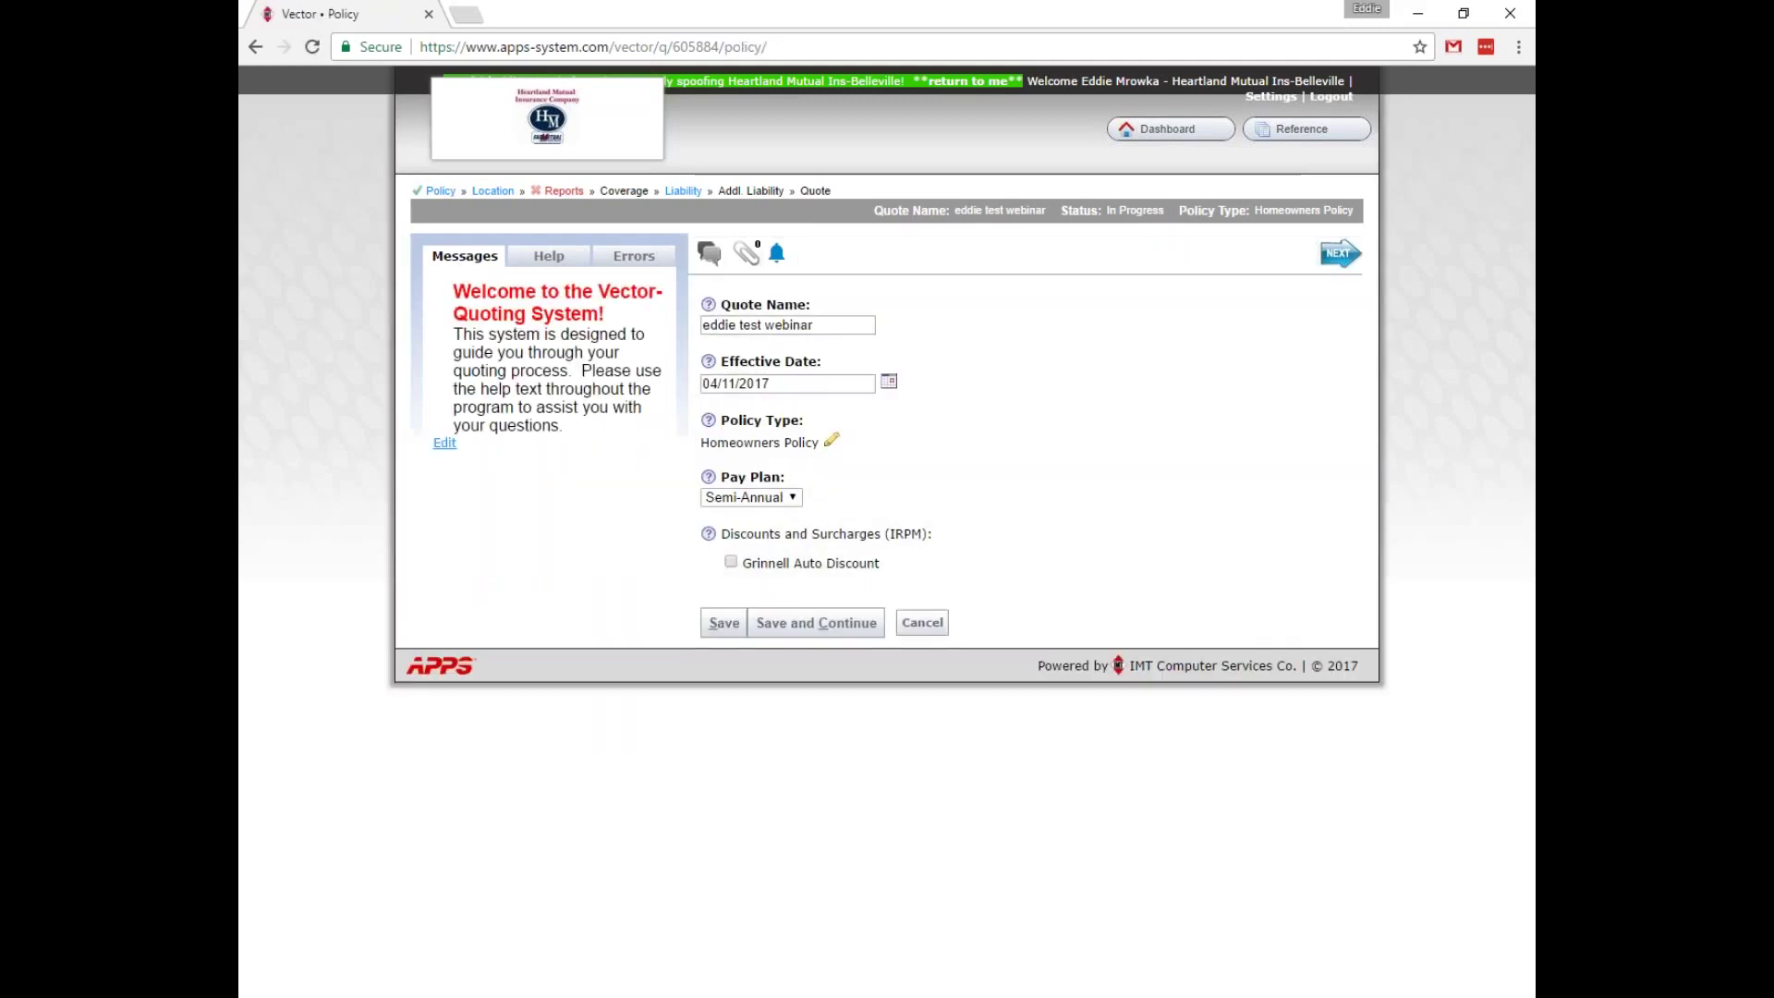
{"action": "left_click", "coordinate": [491, 197]}
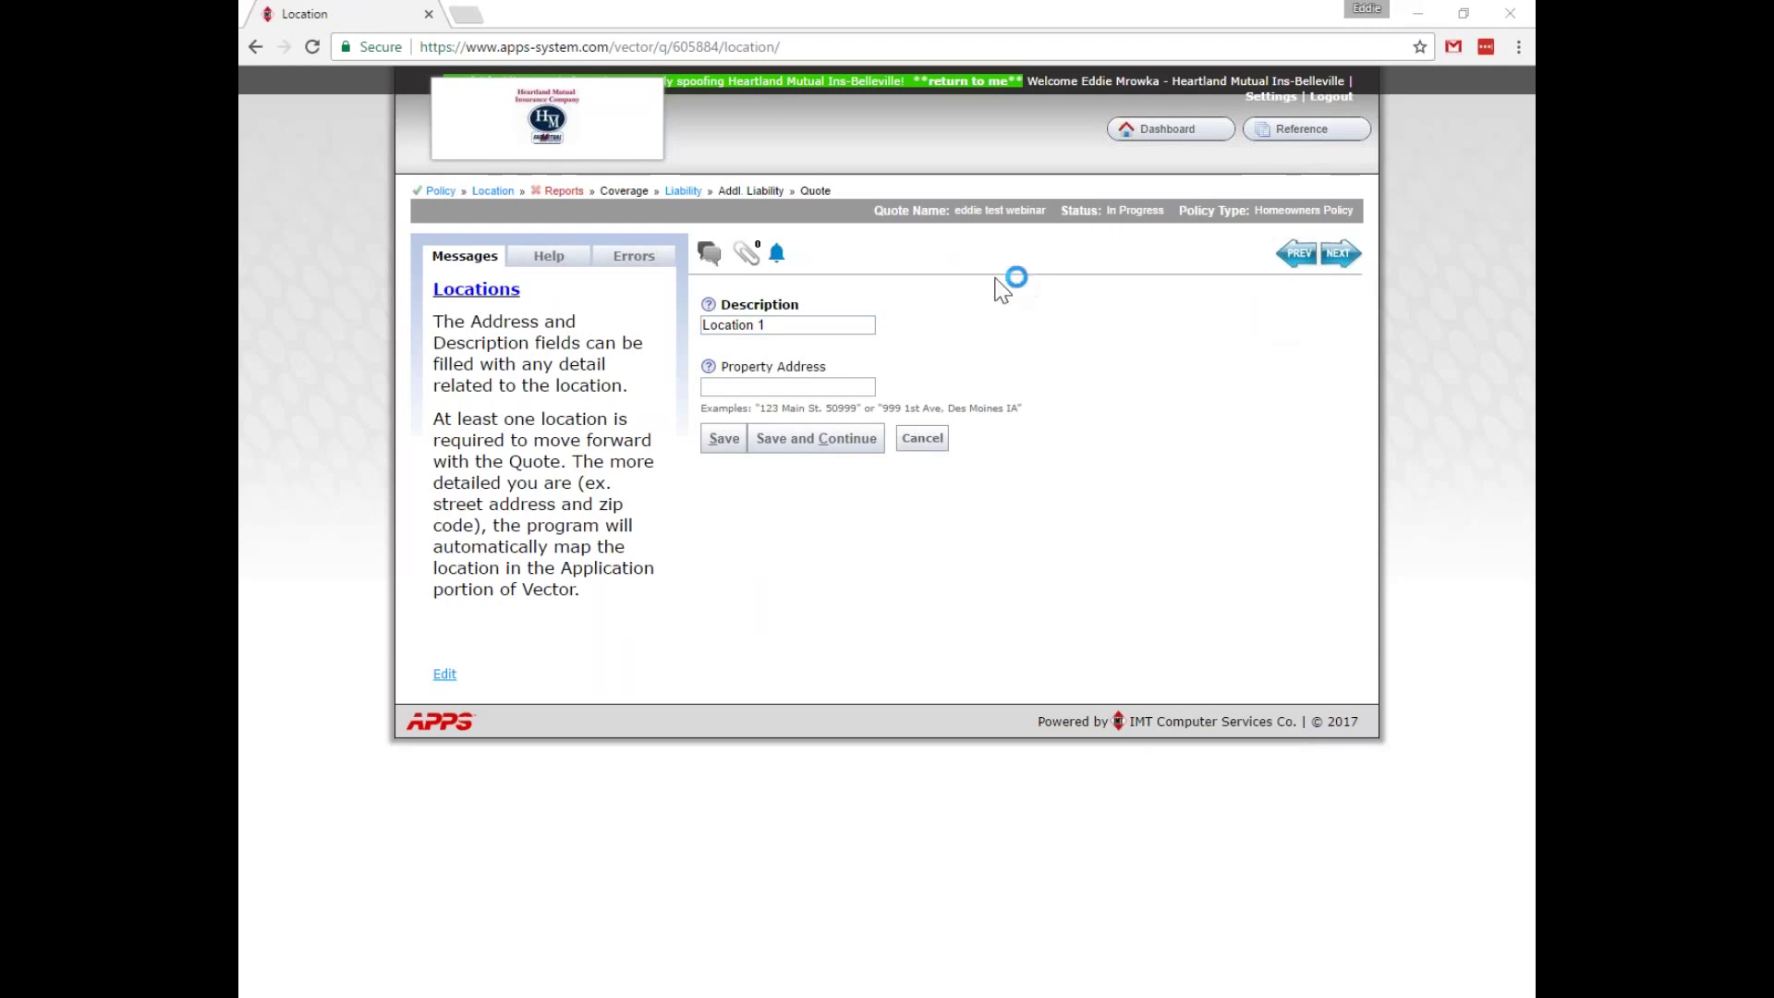
{"action": "left_click", "coordinate": [844, 324]}
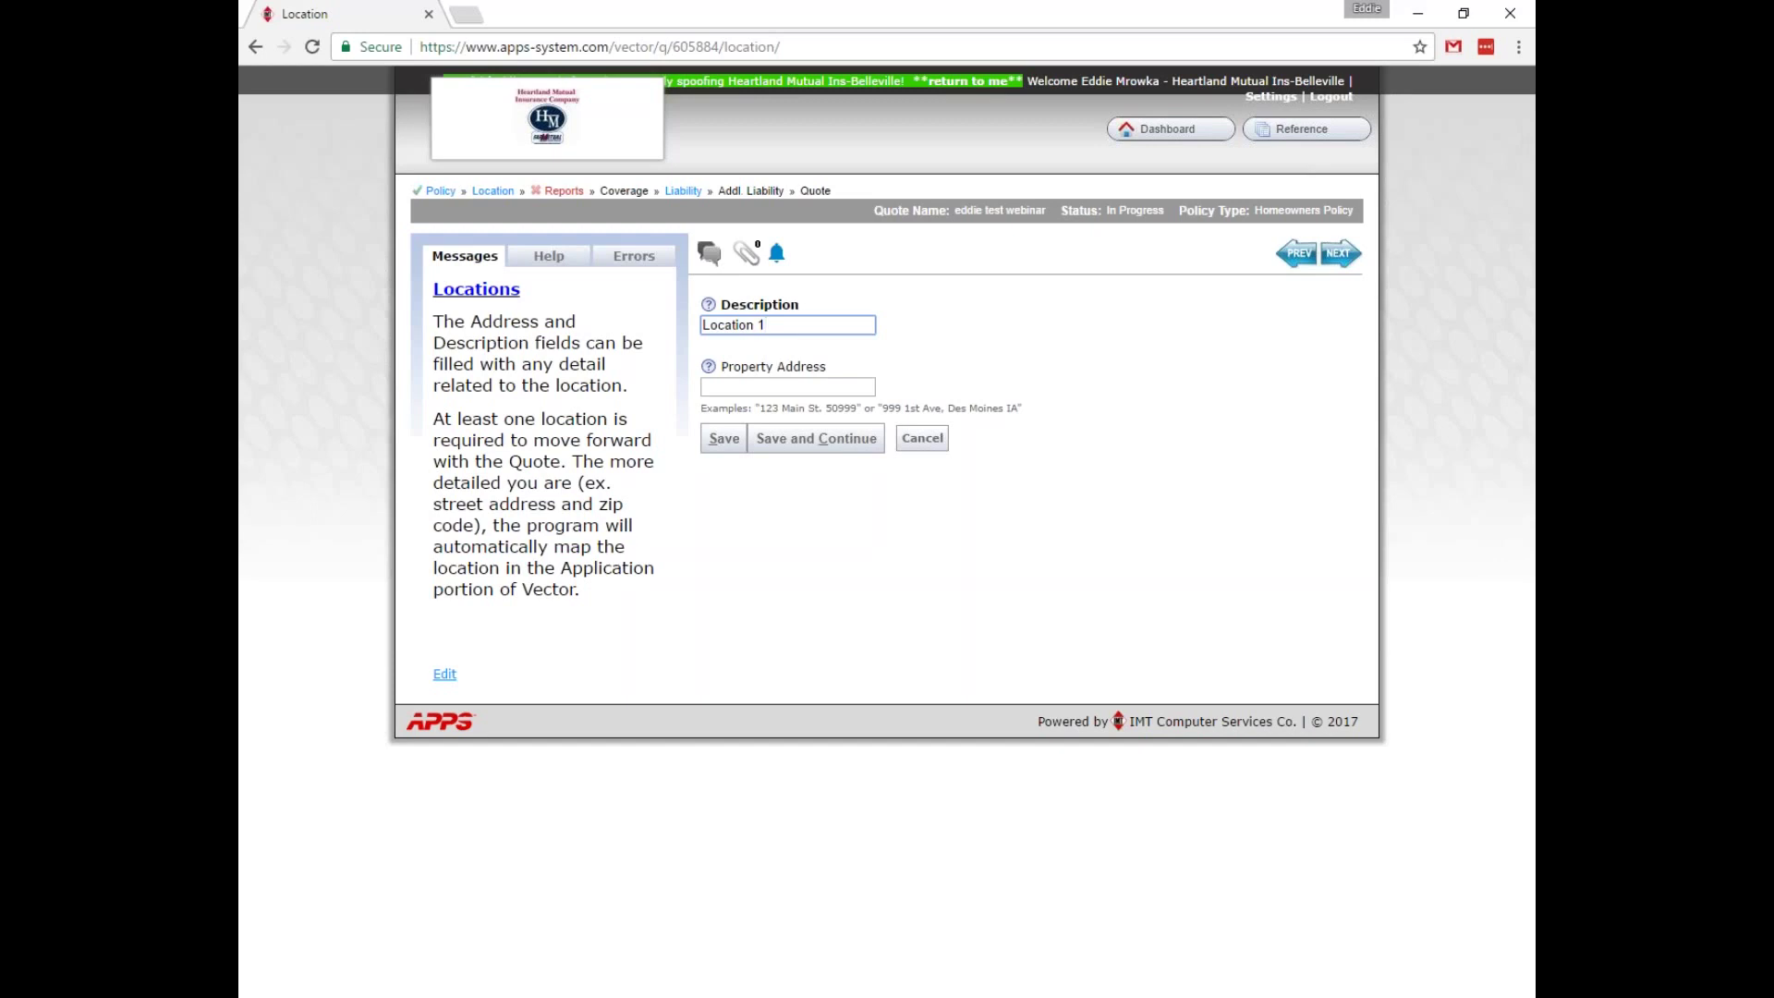
{"action": "left_click", "coordinate": [829, 386]}
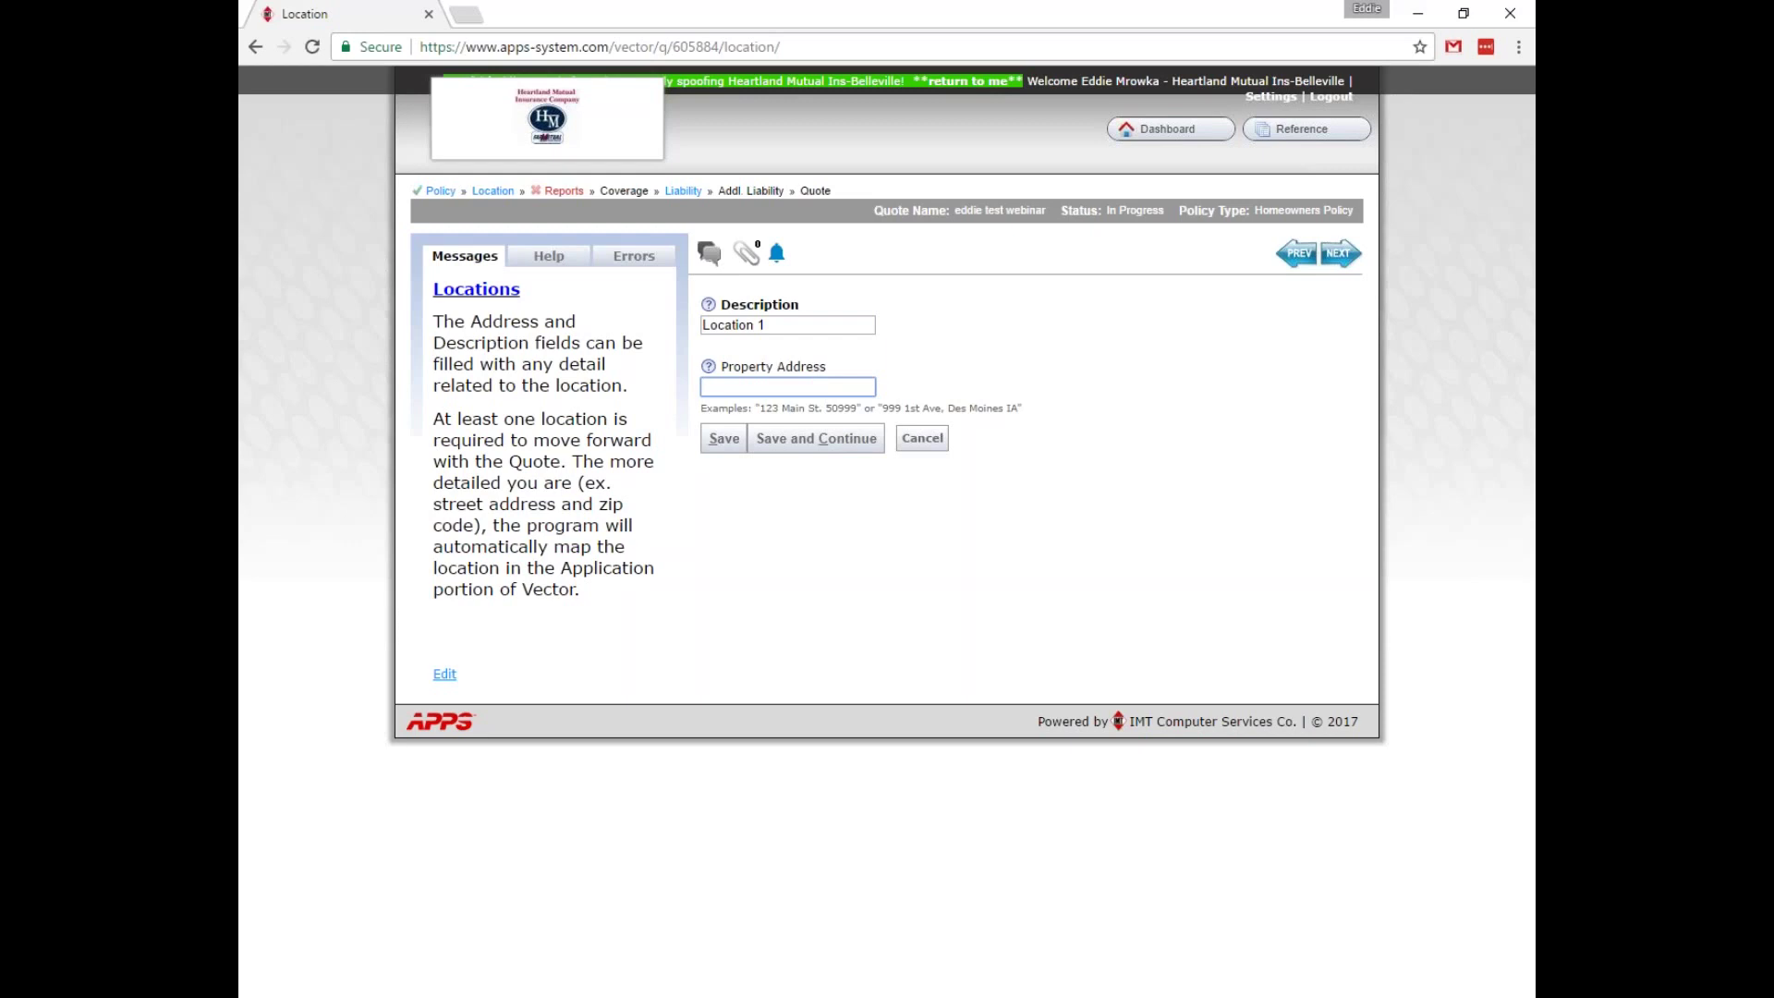
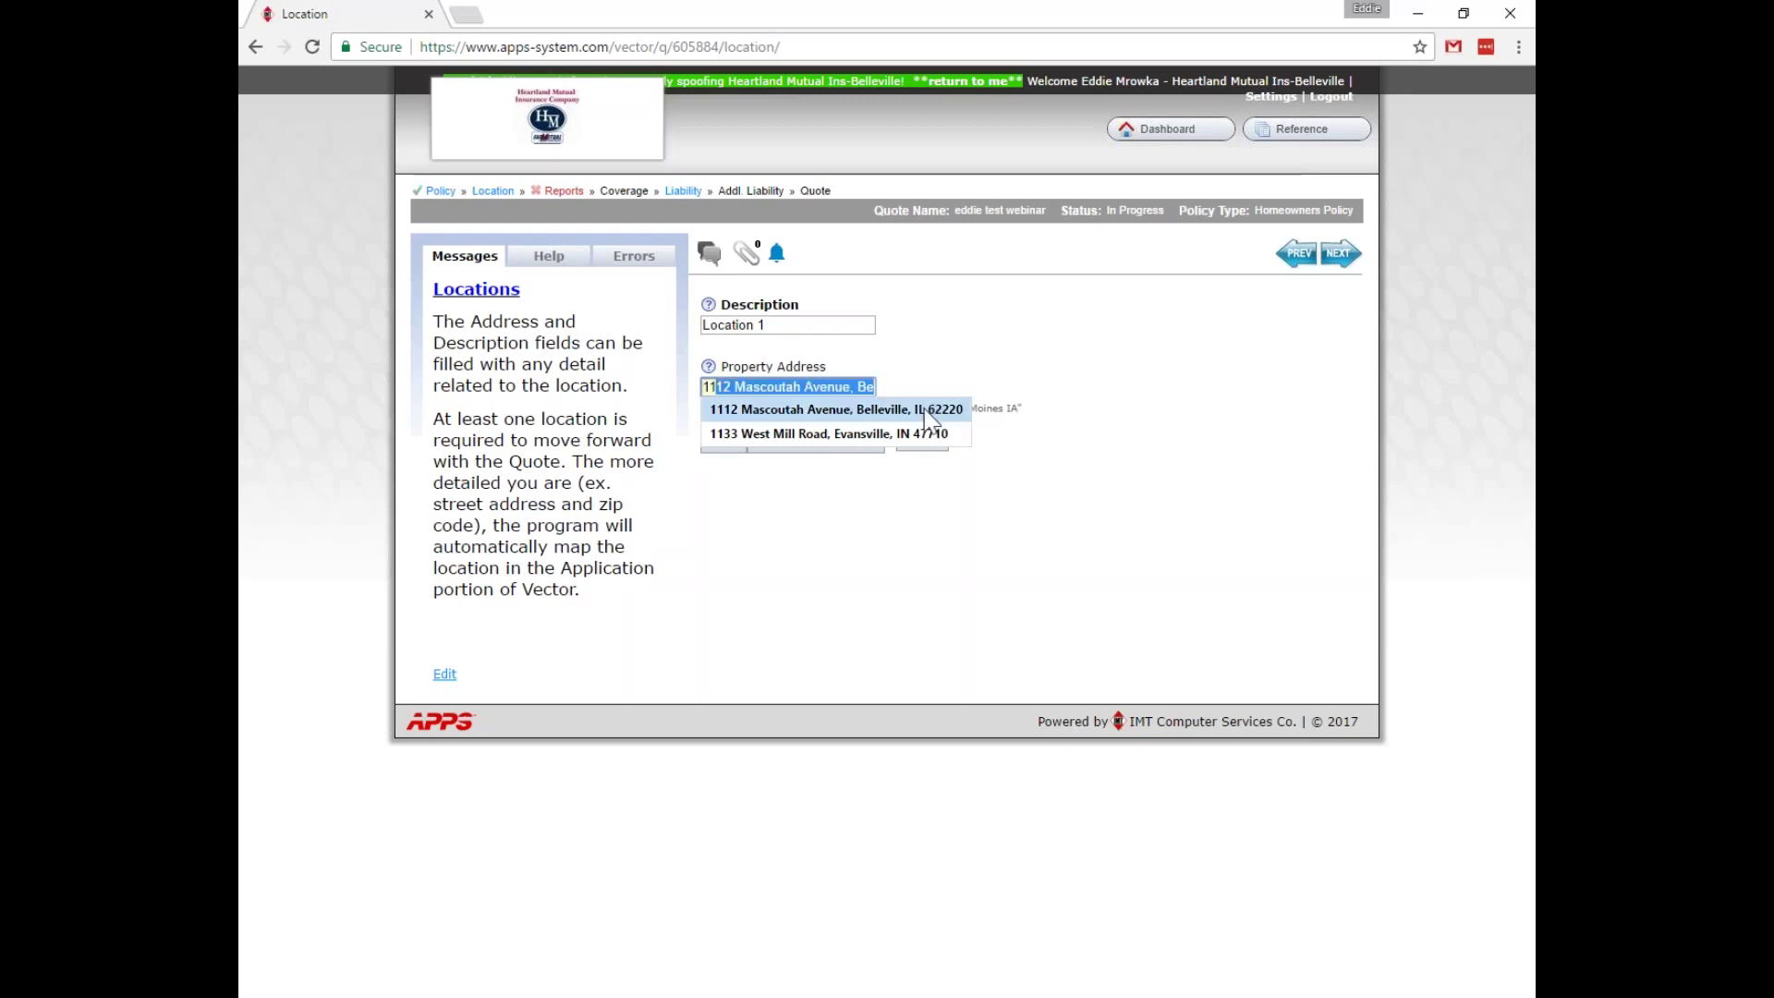
Enter '11' as the property address, take the first suggestion, and save Location 1.
{"action": "left_click", "coordinate": [925, 411]}
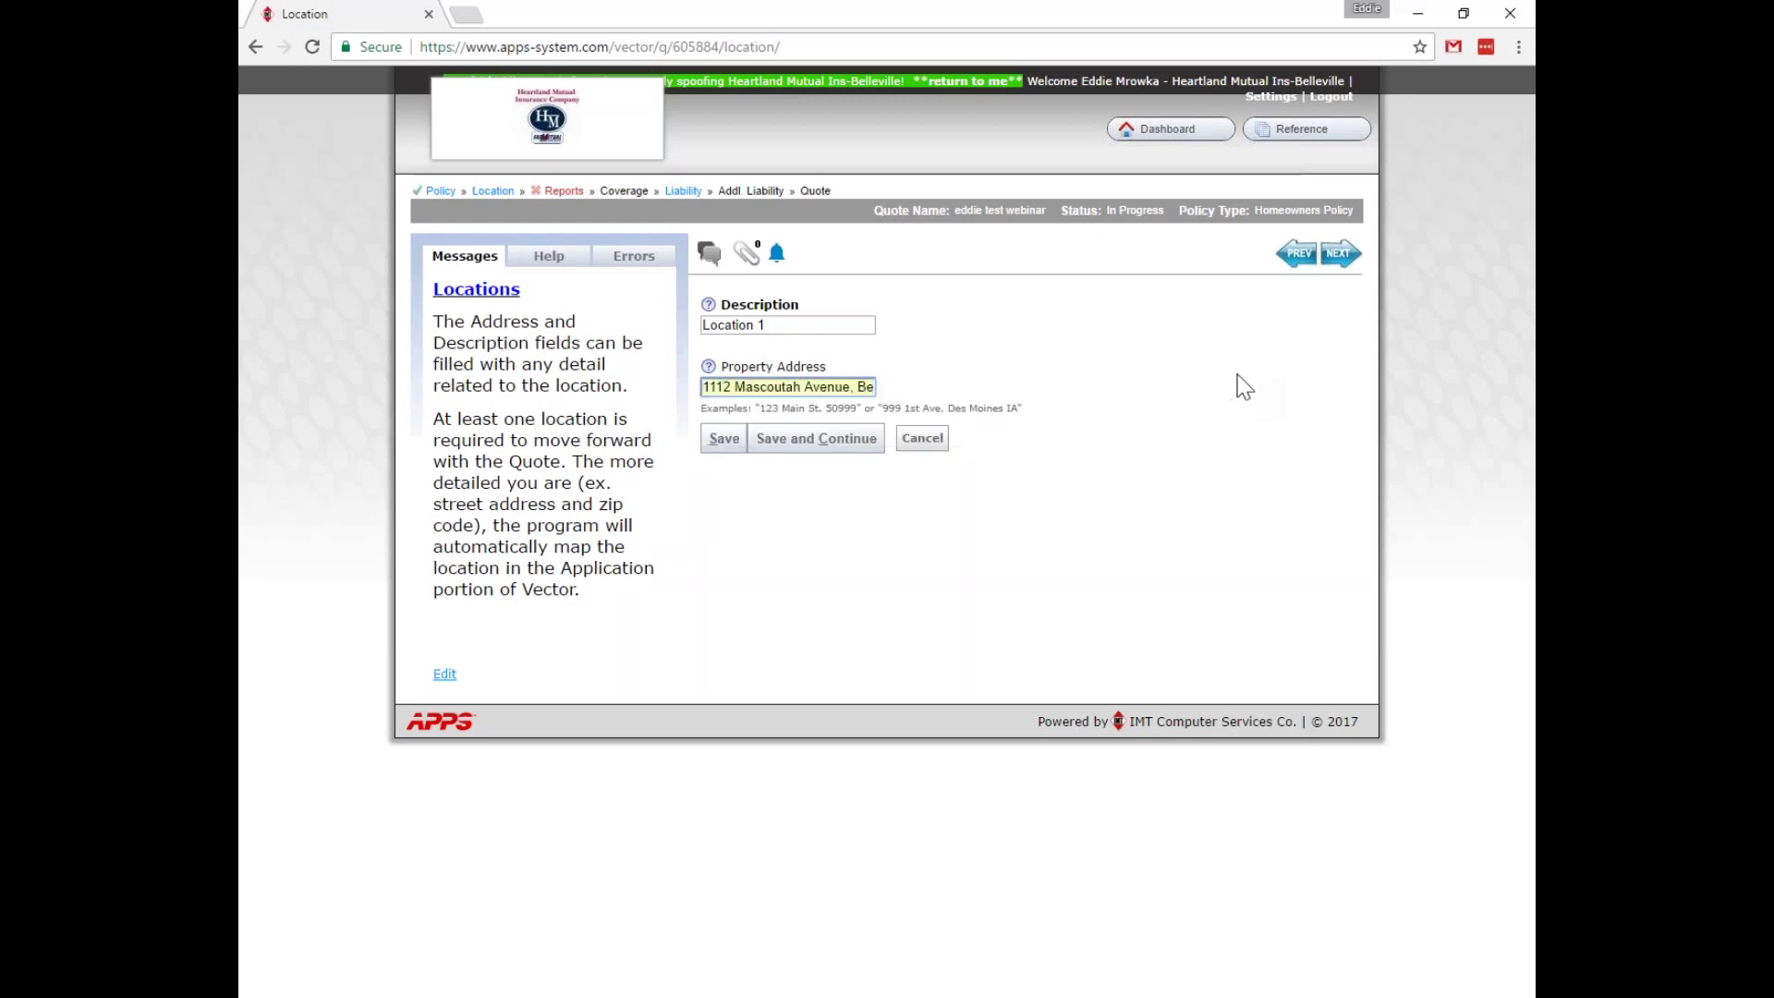
{"action": "left_click", "coordinate": [736, 453]}
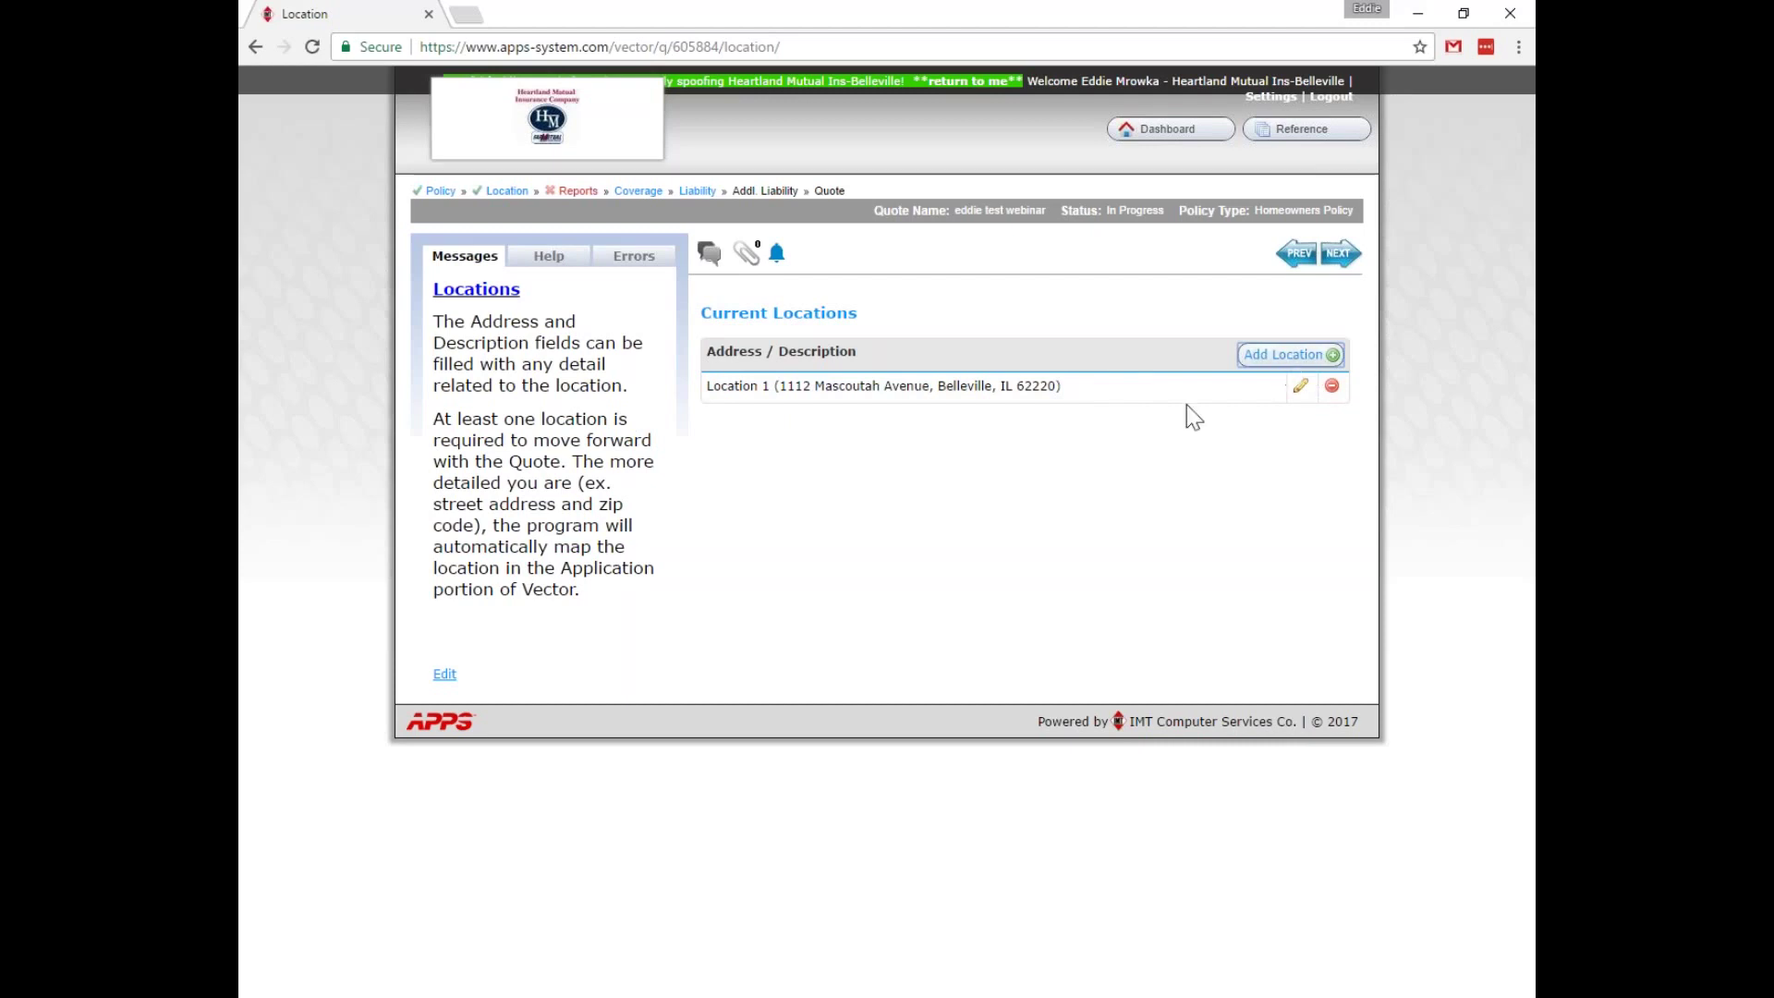
Begin a second location, then go to the Reports step's FCRA Warning page.
{"action": "left_click", "coordinate": [1262, 356]}
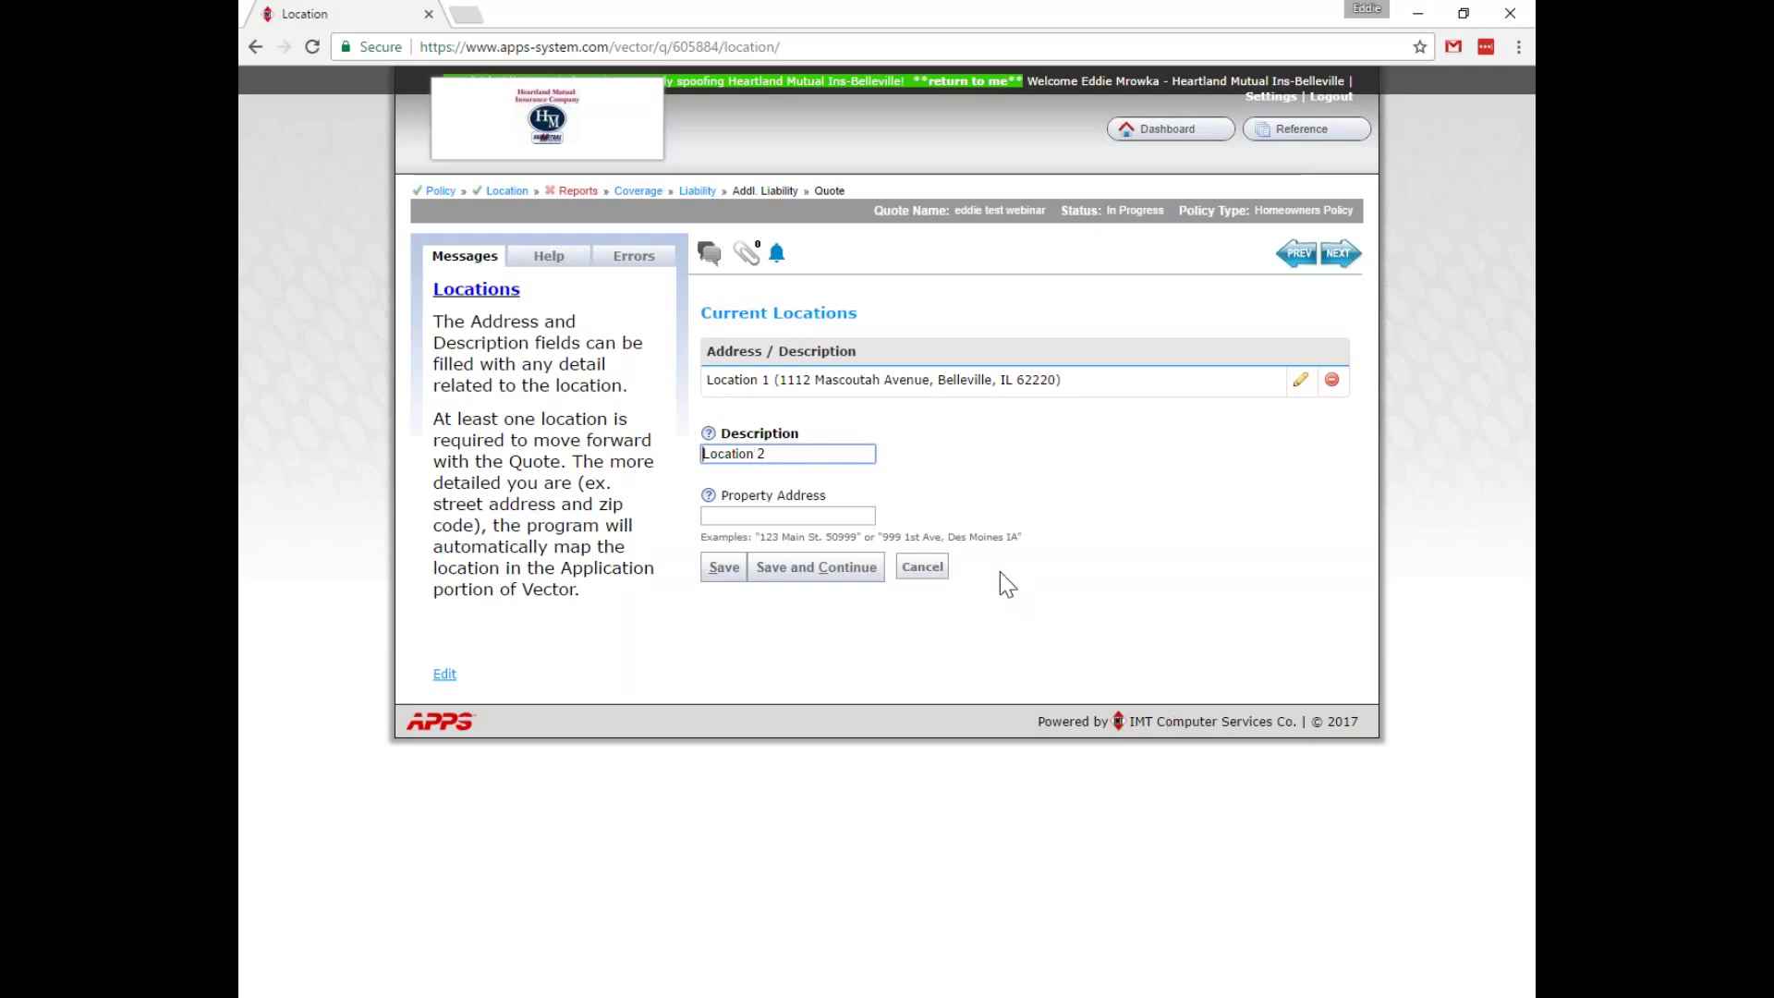
{"action": "left_click", "coordinate": [571, 195]}
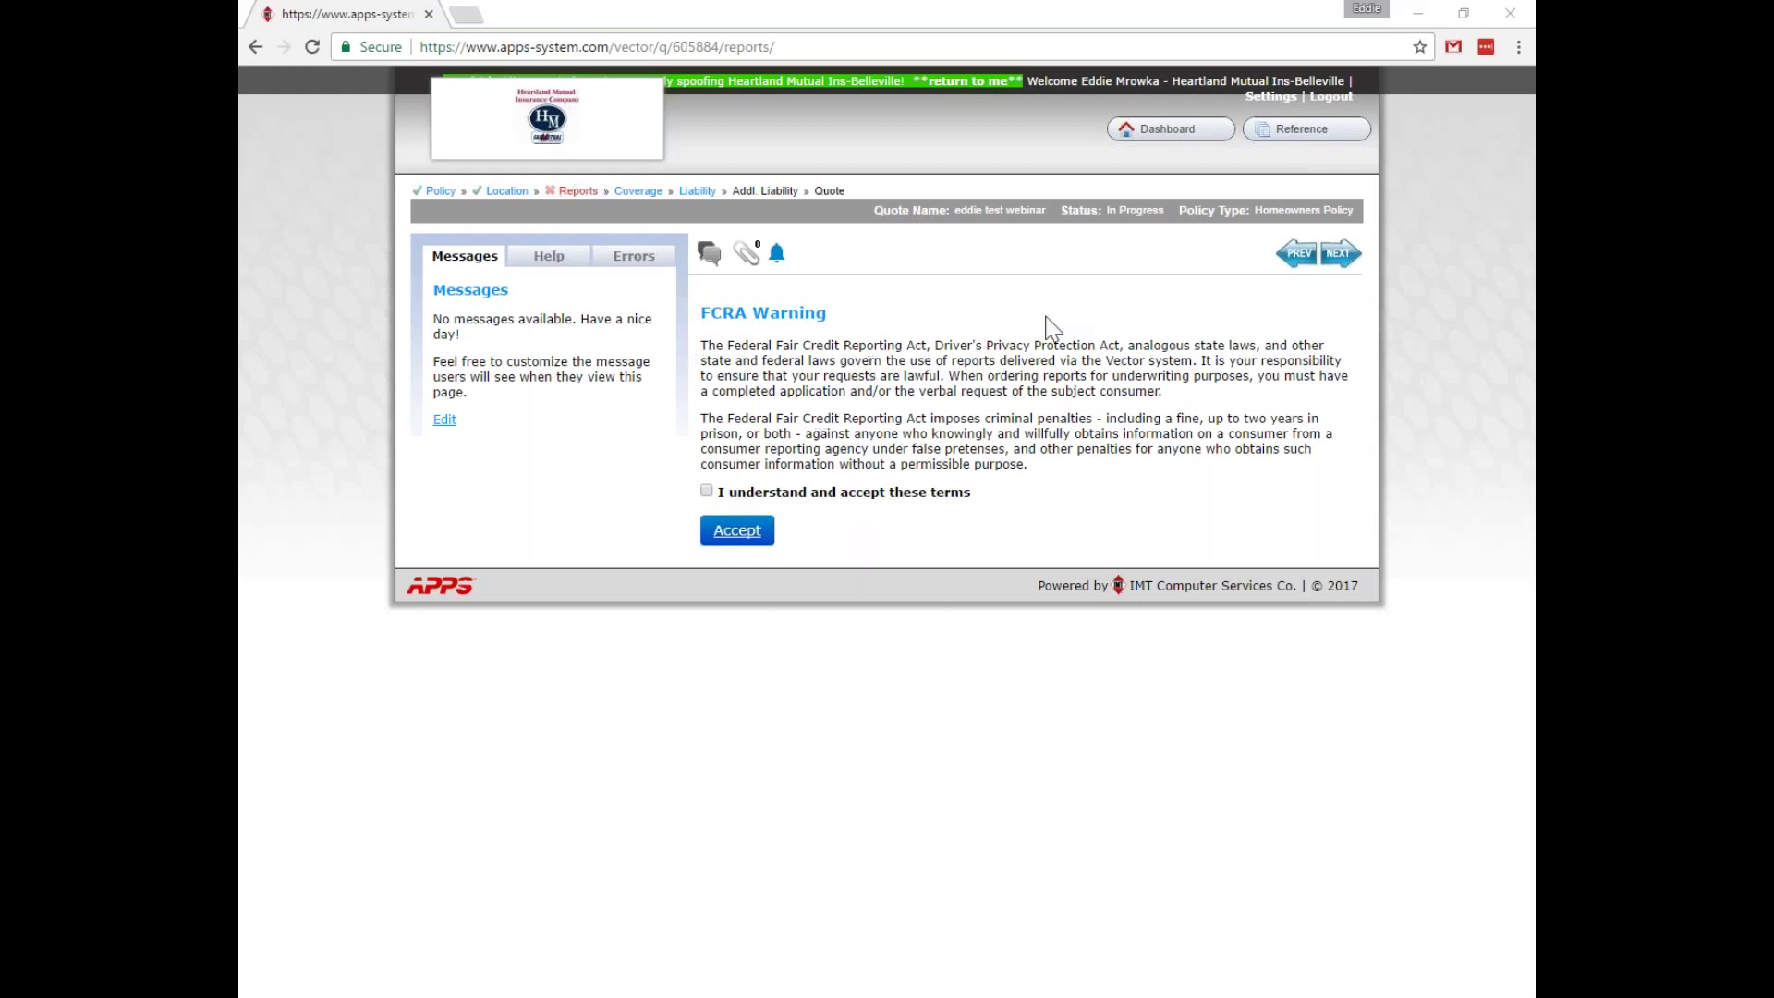
Accept the FCRA terms and save a Score: 600-999 credit tier override.
{"action": "left_click", "coordinate": [706, 491]}
{"action": "left_click", "coordinate": [747, 543]}
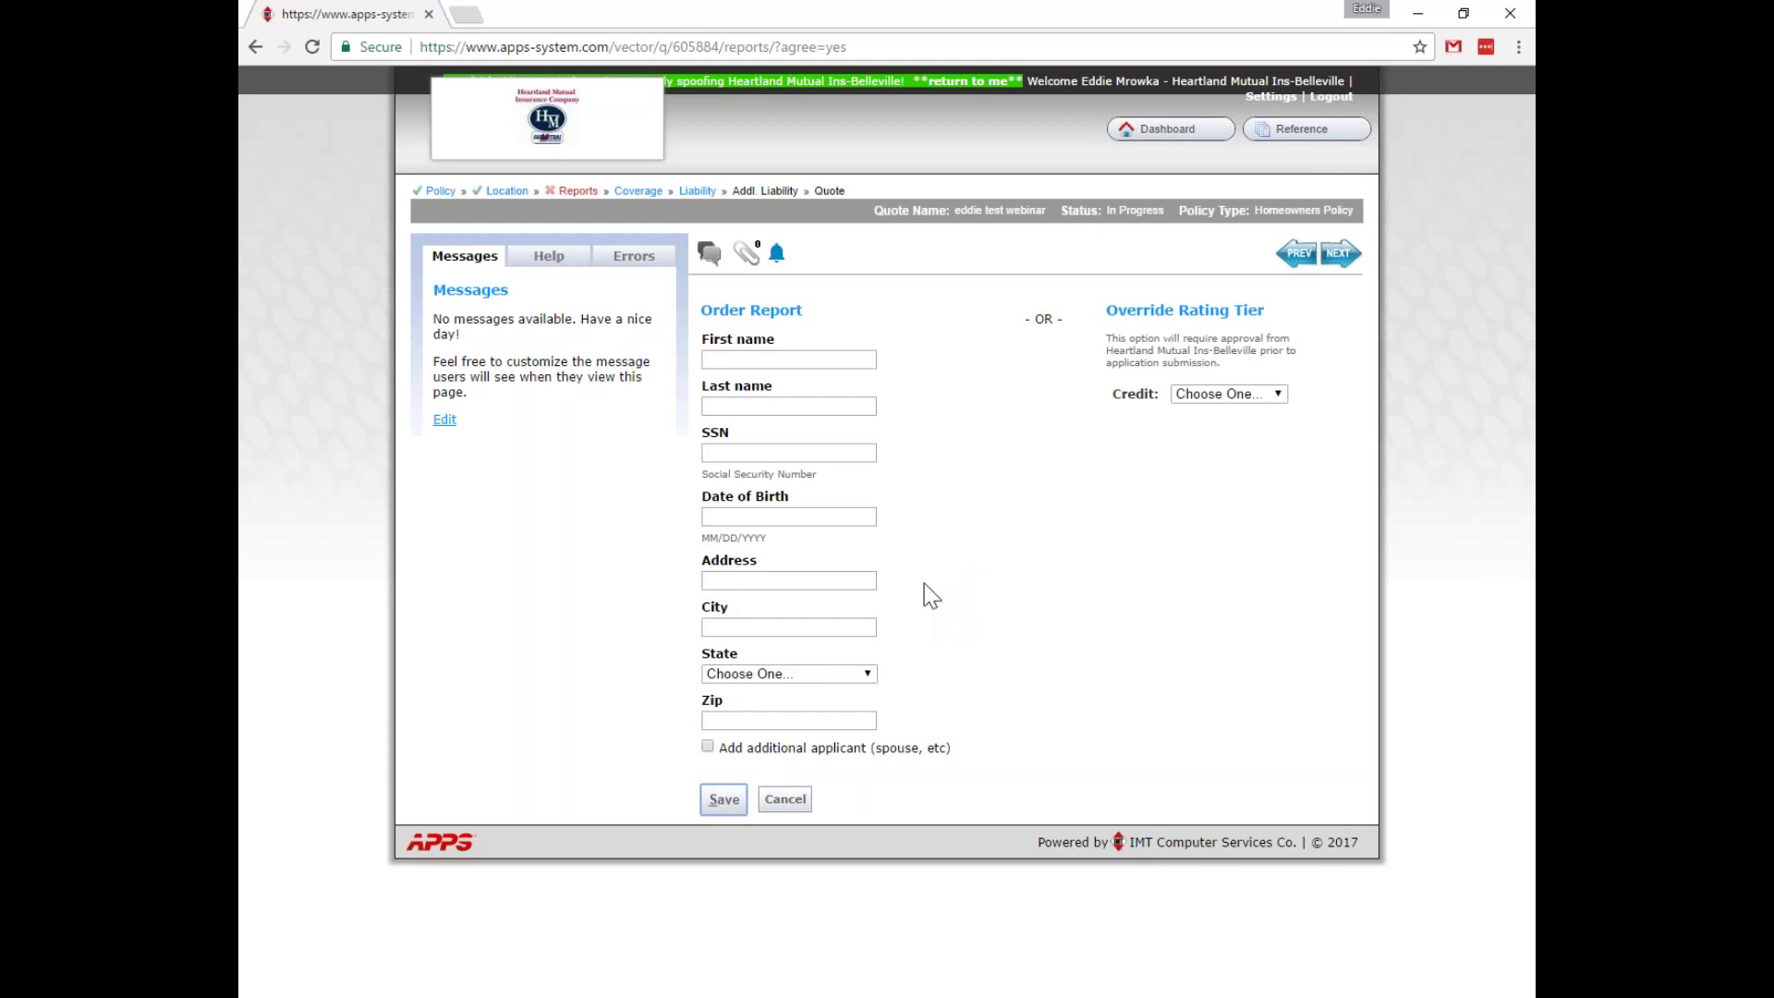
{"action": "left_click", "coordinate": [1268, 396]}
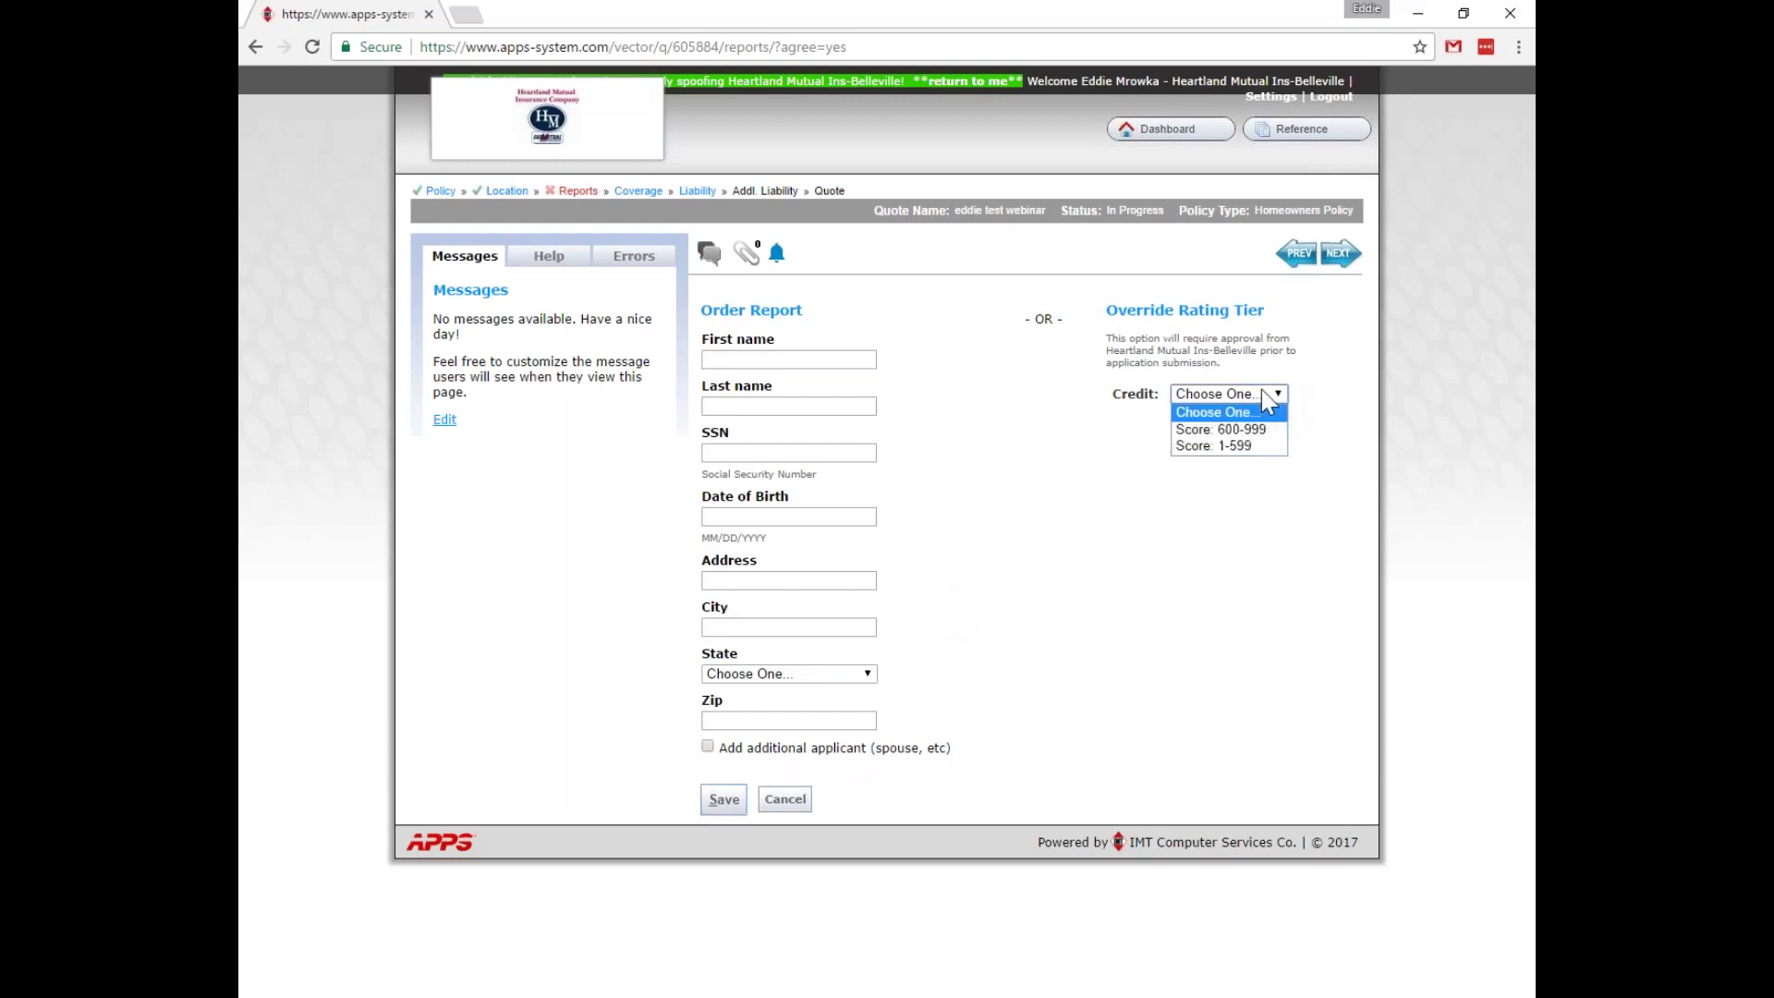
{"action": "left_click", "coordinate": [1251, 426]}
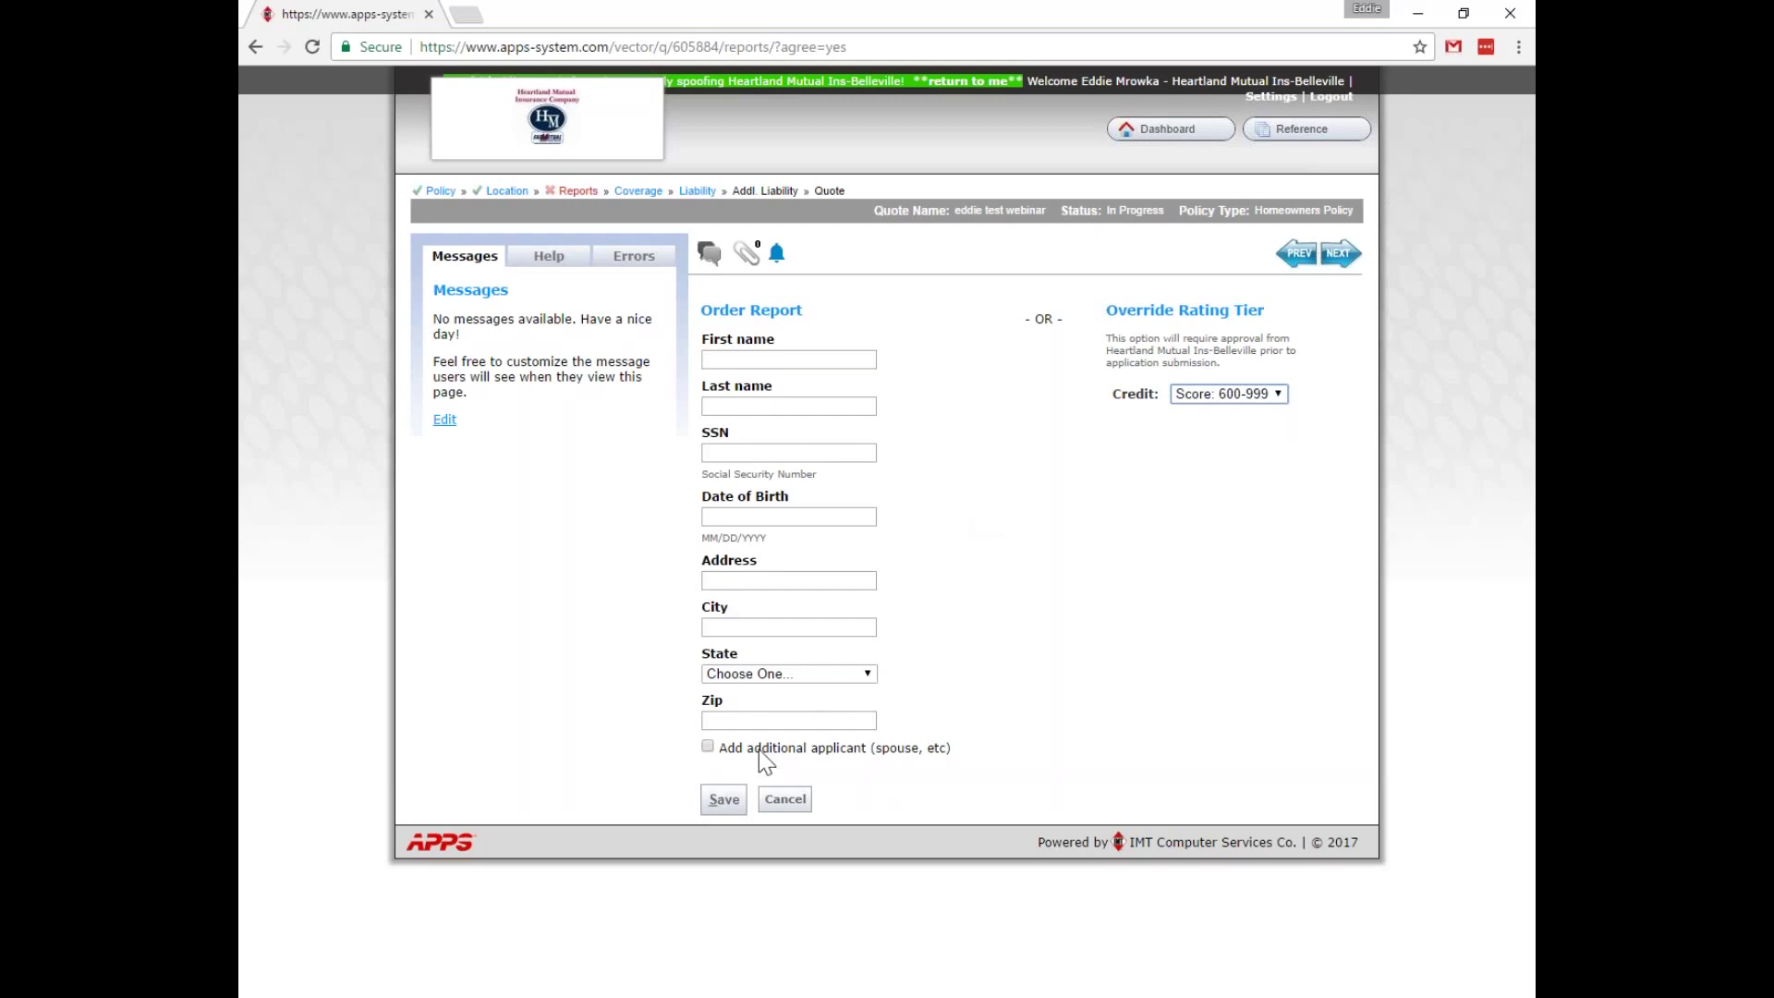
{"action": "left_click", "coordinate": [731, 806]}
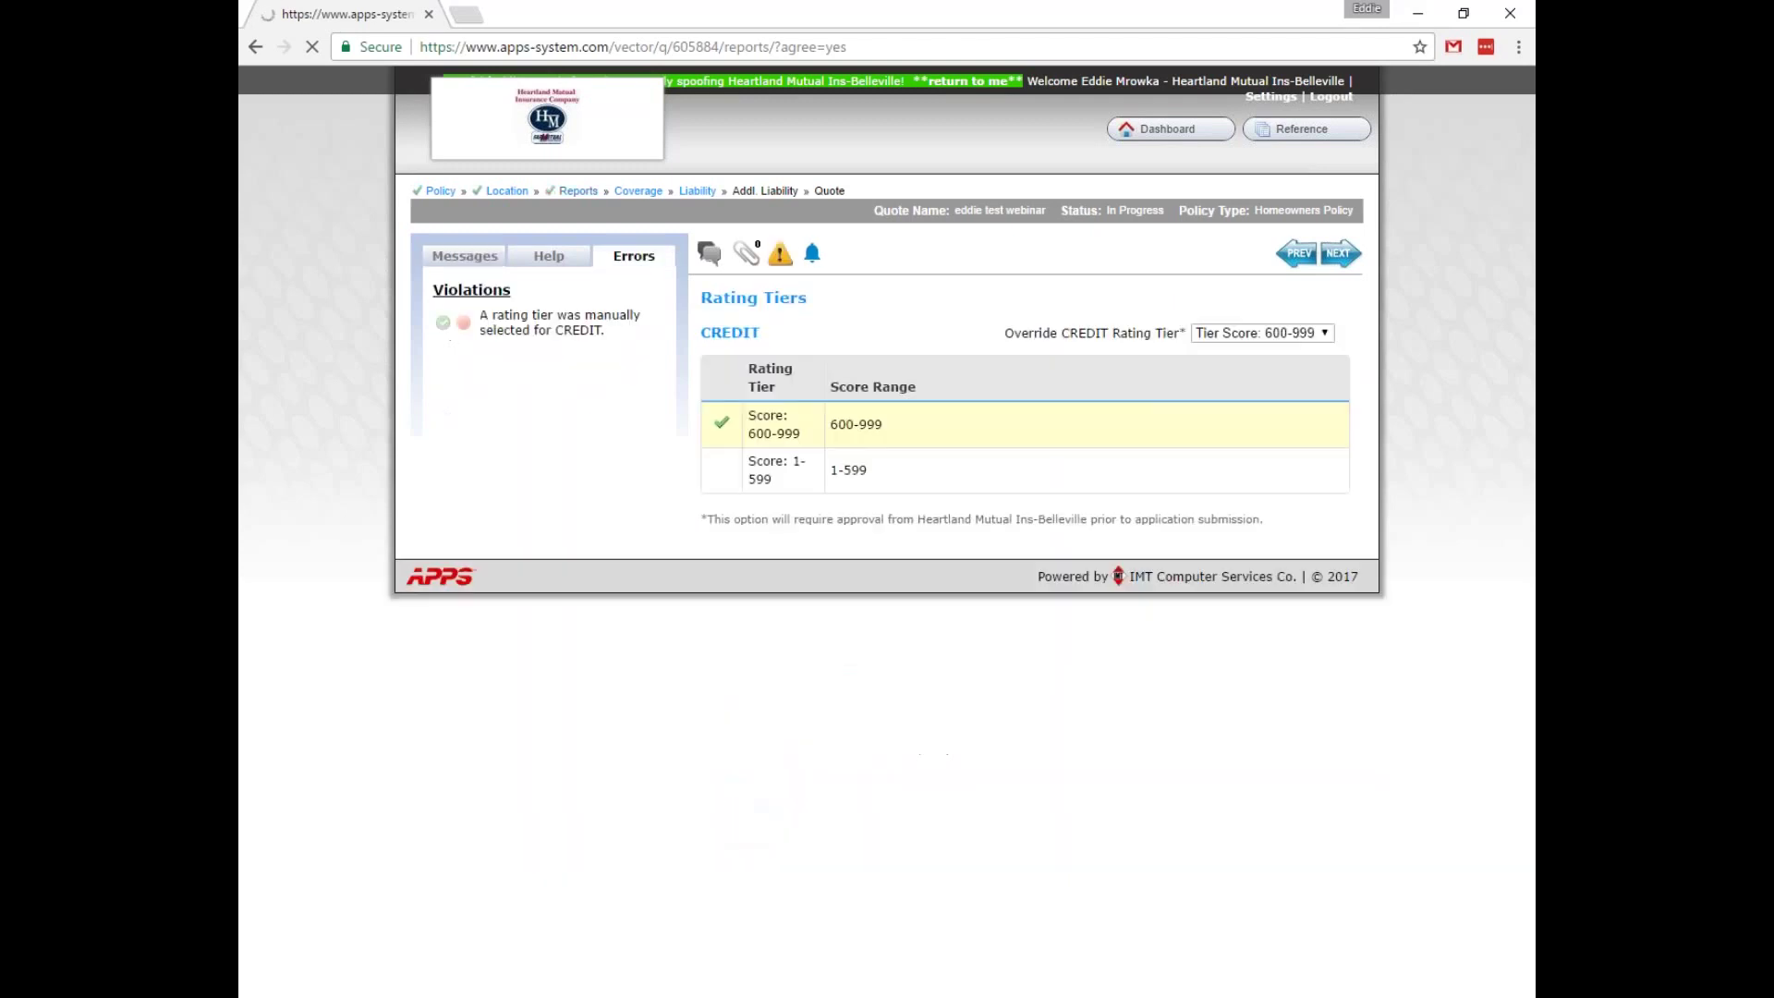
Open the Coverage step showing no additional coverage for Location 1.
{"action": "left_click", "coordinate": [637, 191]}
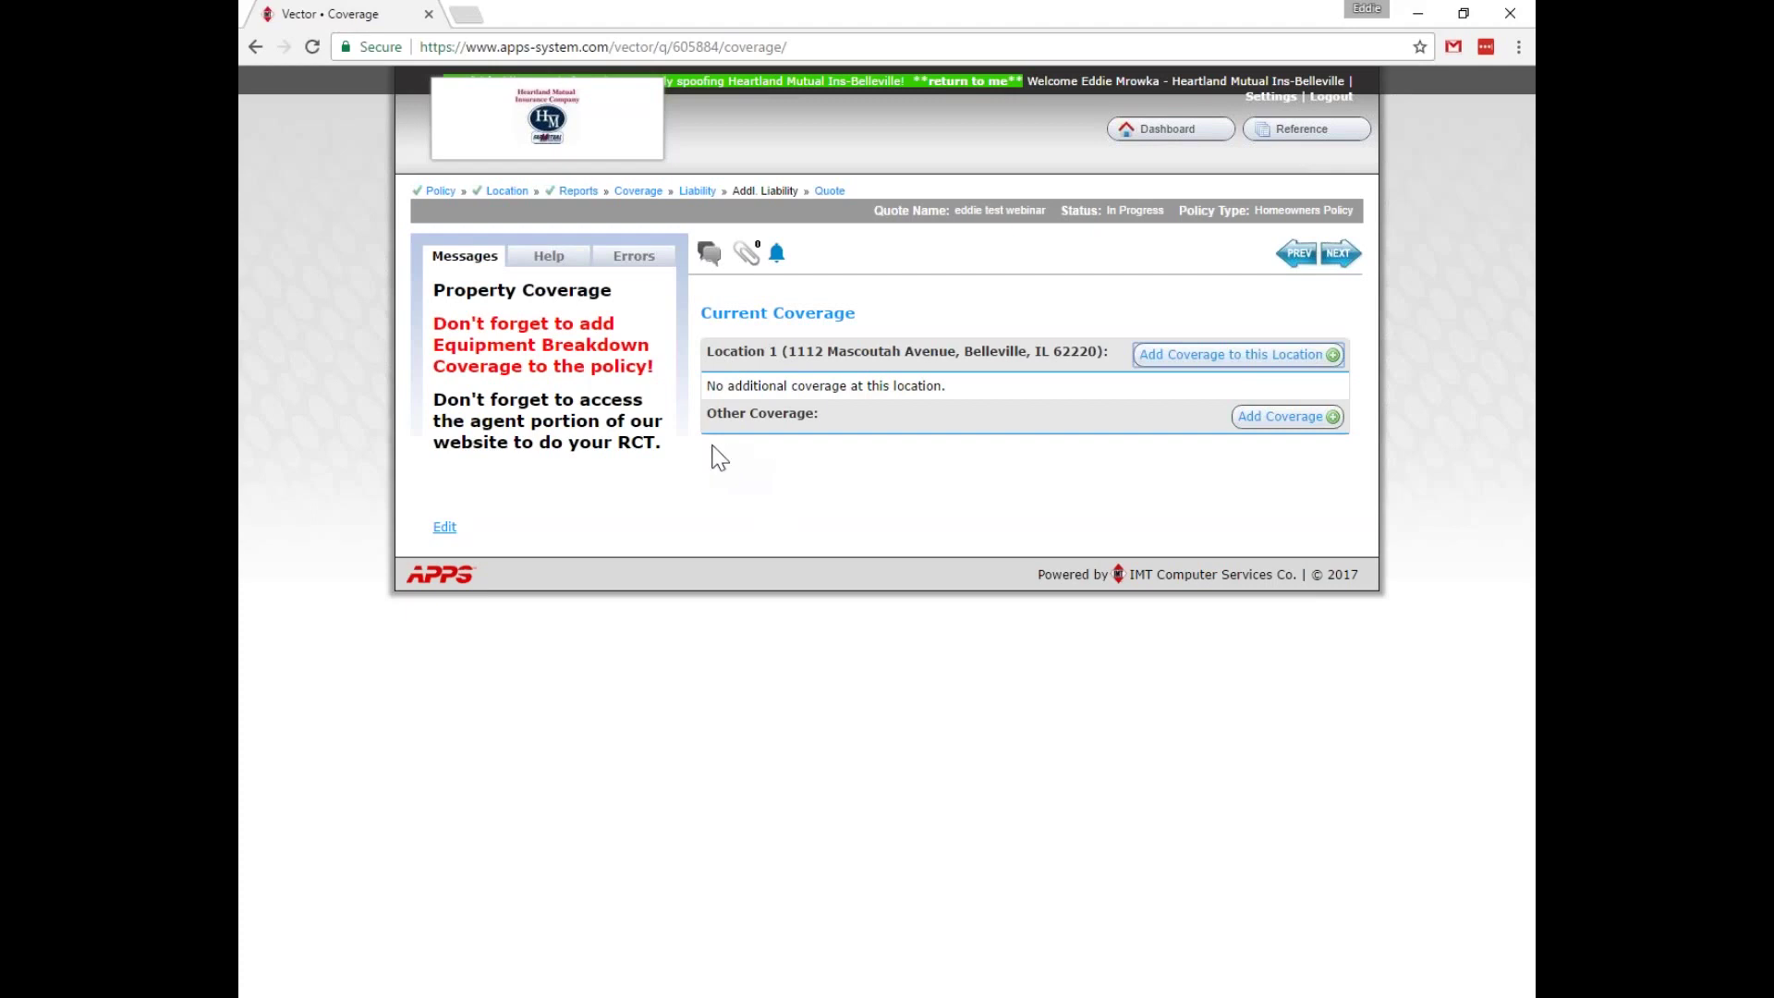
Start adding coverage to Location 1, opening the Property Coverage form with its Coverage Type tree.
{"action": "left_click", "coordinate": [1204, 360]}
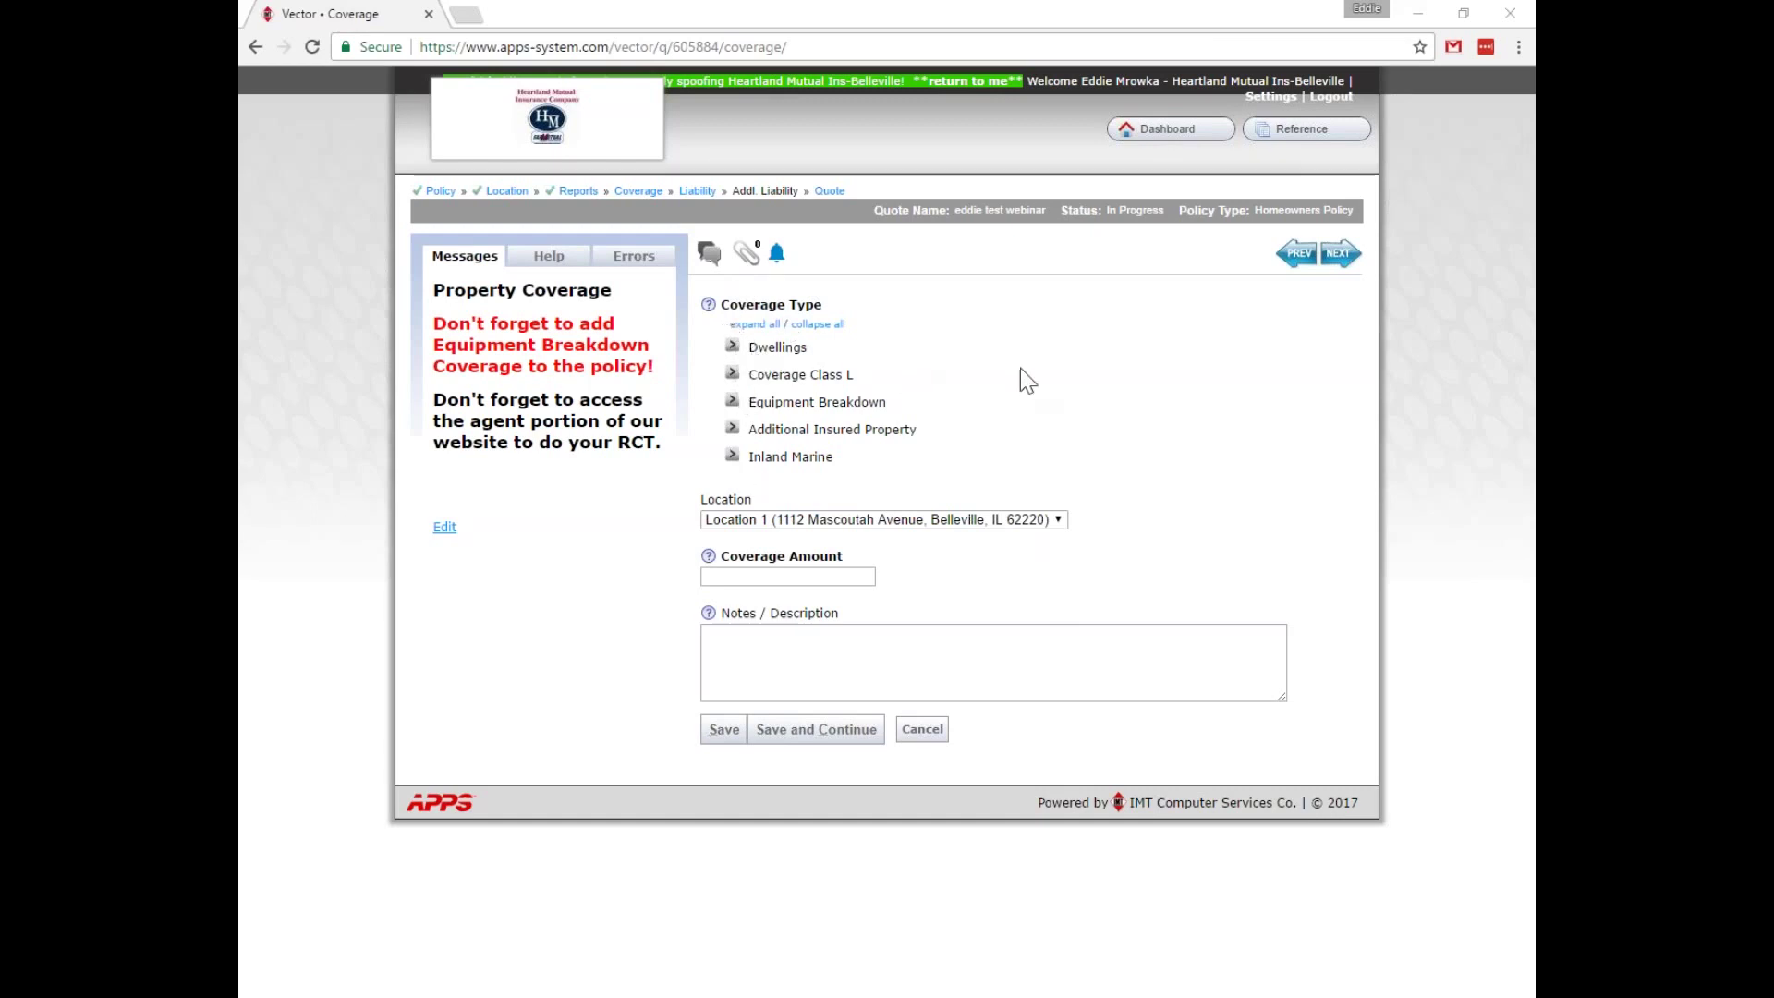
Choose Dwelling (Hg 2)1/2 under Dwellings > Homeowners Broadform (HG2) ACV as the coverage type.
{"action": "left_click", "coordinate": [732, 346]}
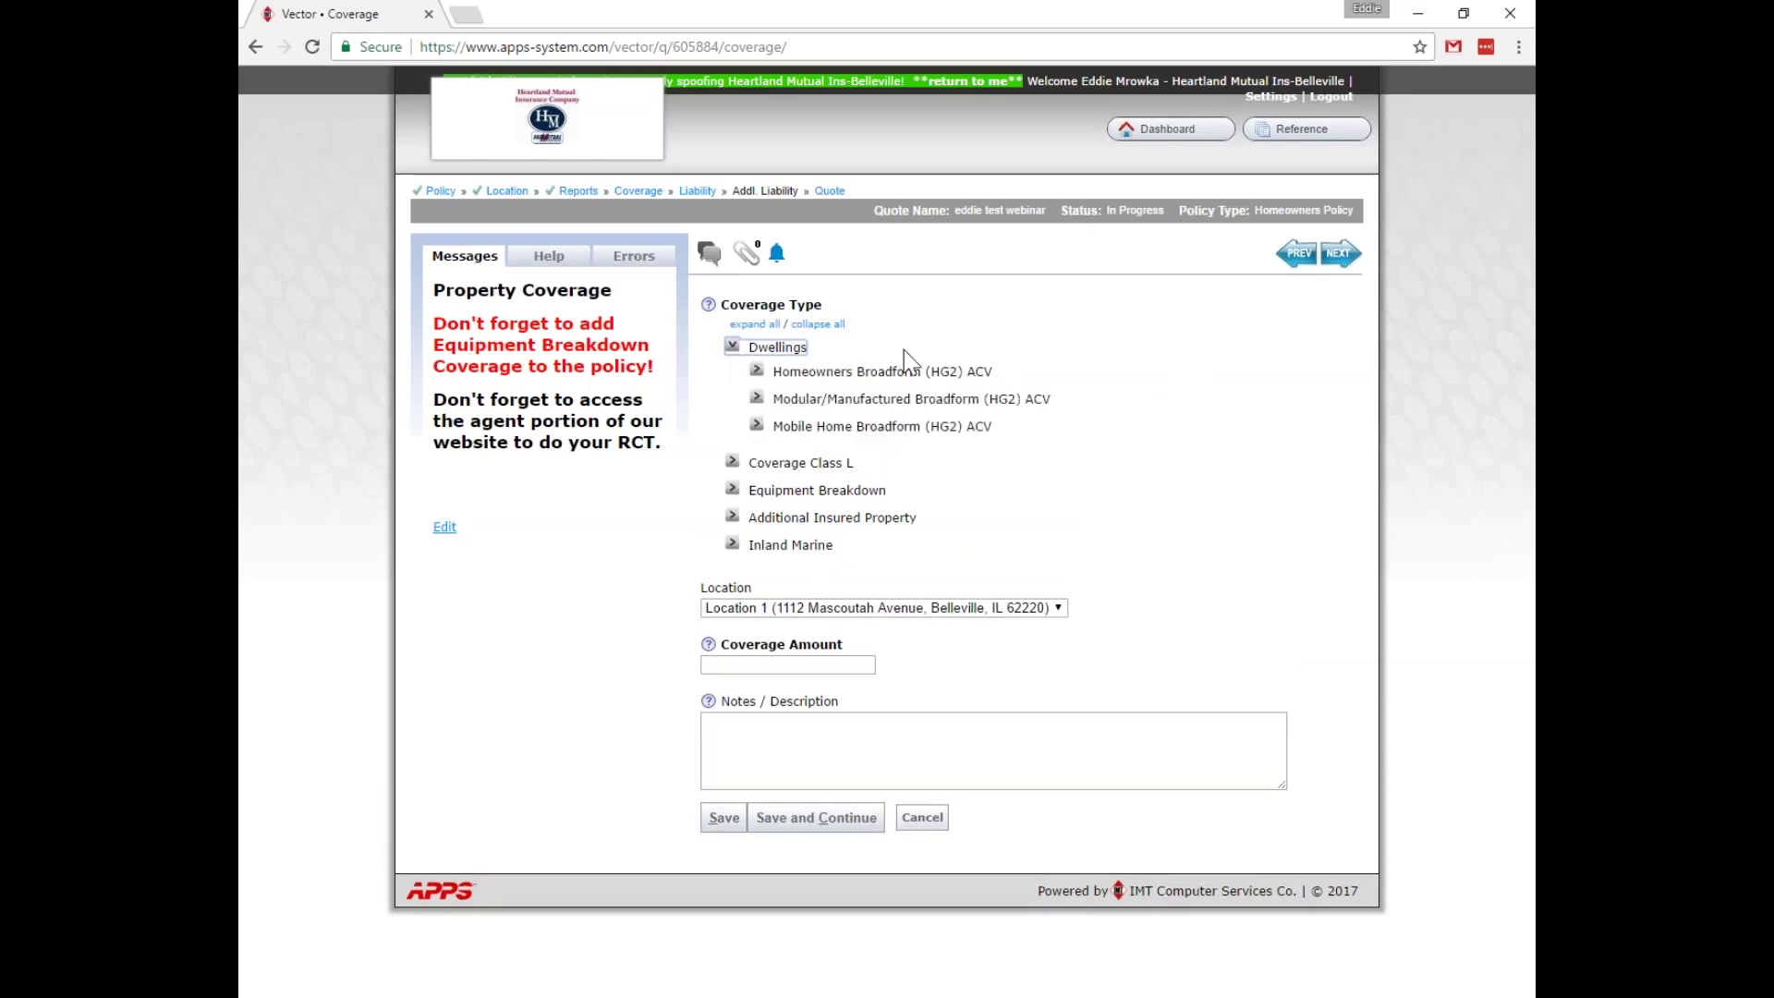
{"action": "left_click", "coordinate": [756, 369]}
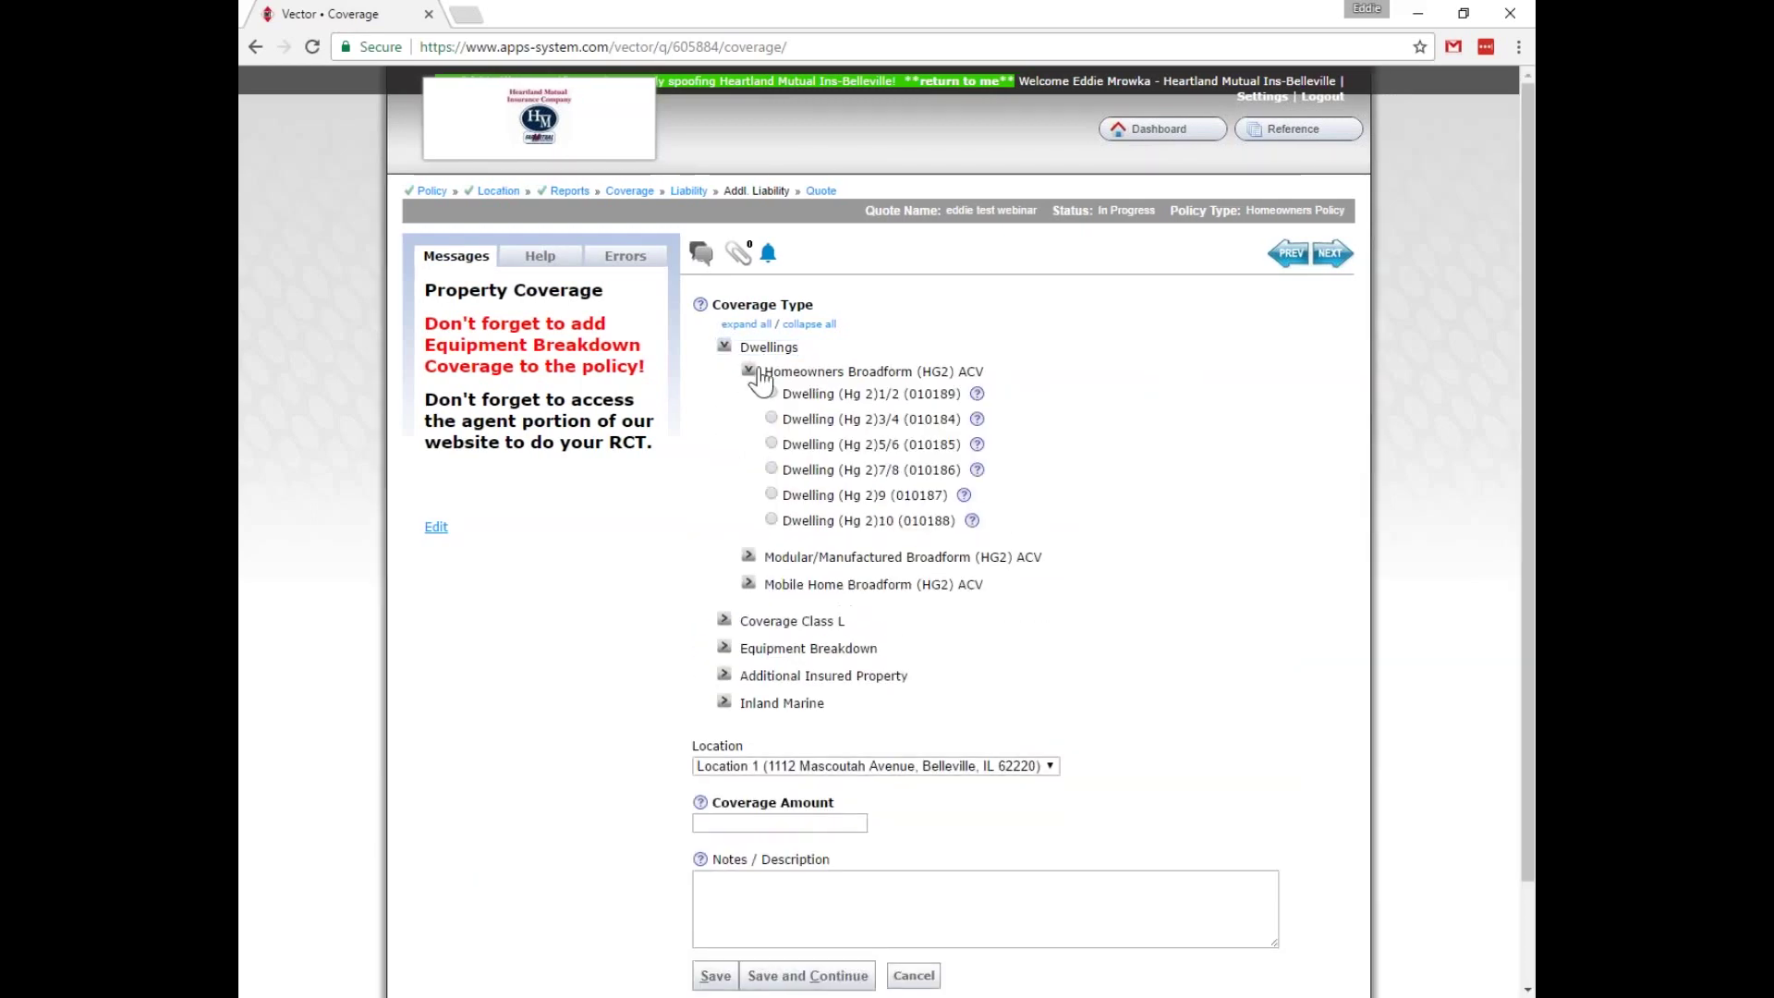
{"action": "left_click", "coordinate": [772, 392]}
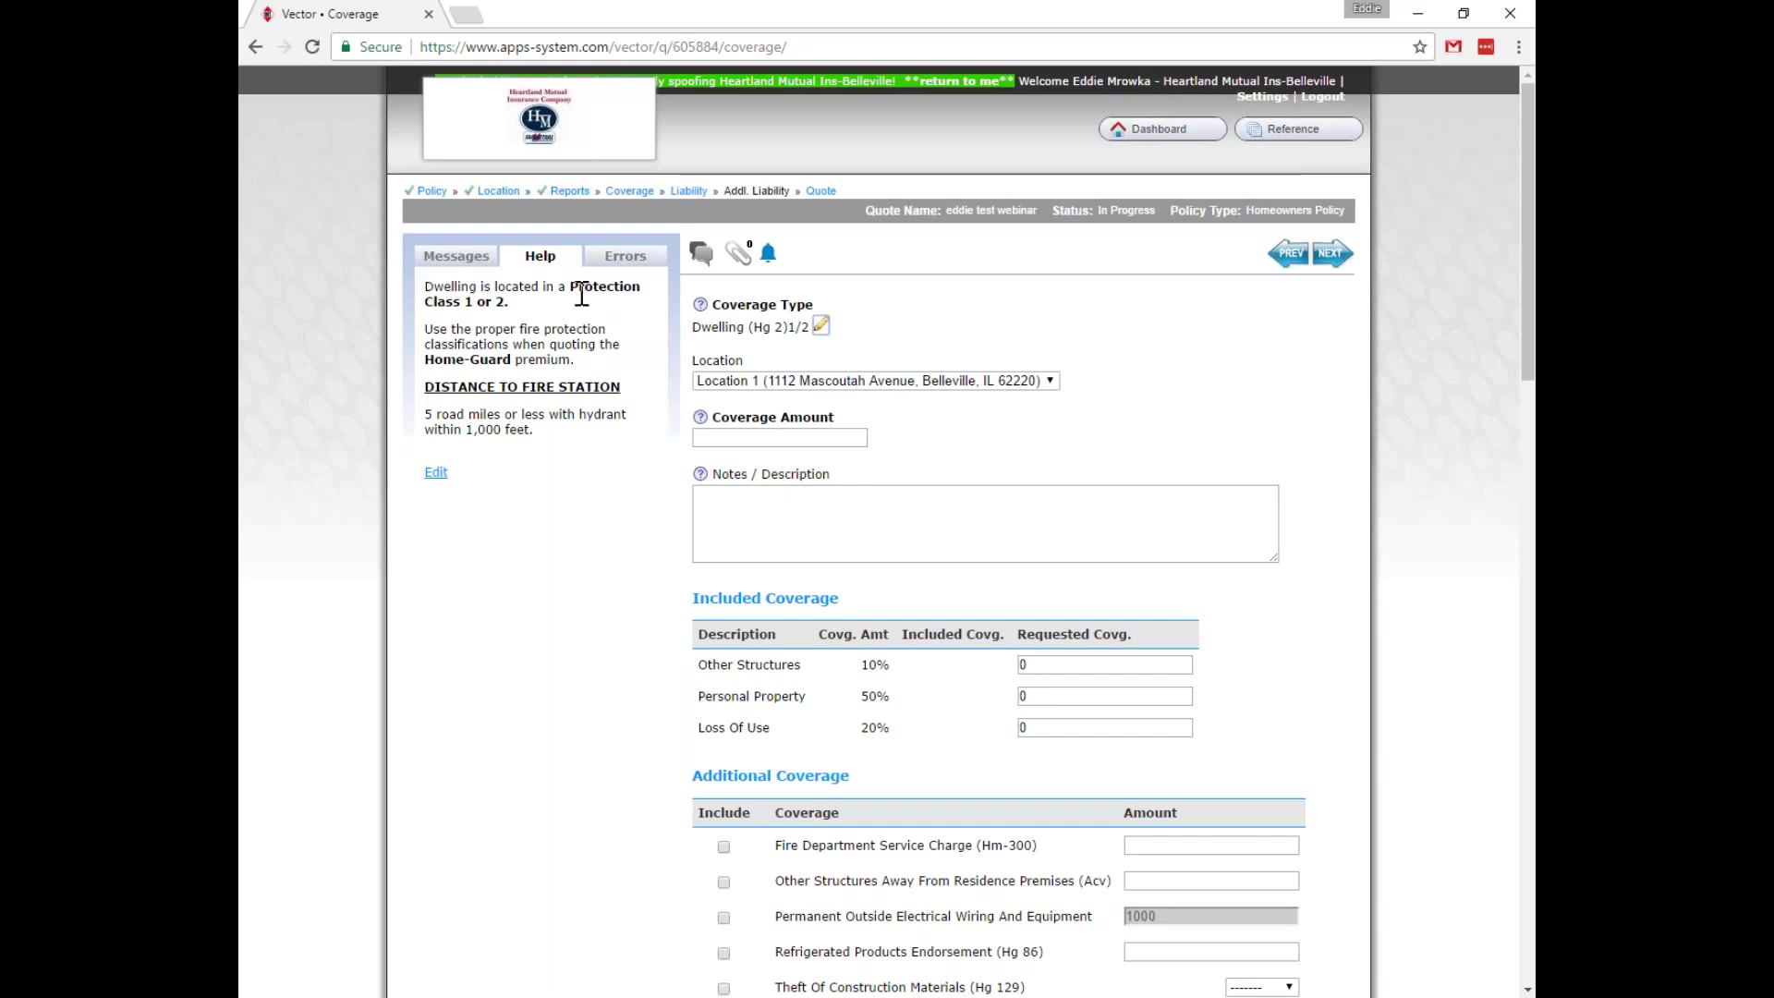
Enter 275000 as Coverage Amount, auto-filling Other Structures 27500, Personal Property 137500 and Loss Of Use 55000.
{"action": "left_click", "coordinate": [736, 432]}
{"action": "type", "text": "275000"}
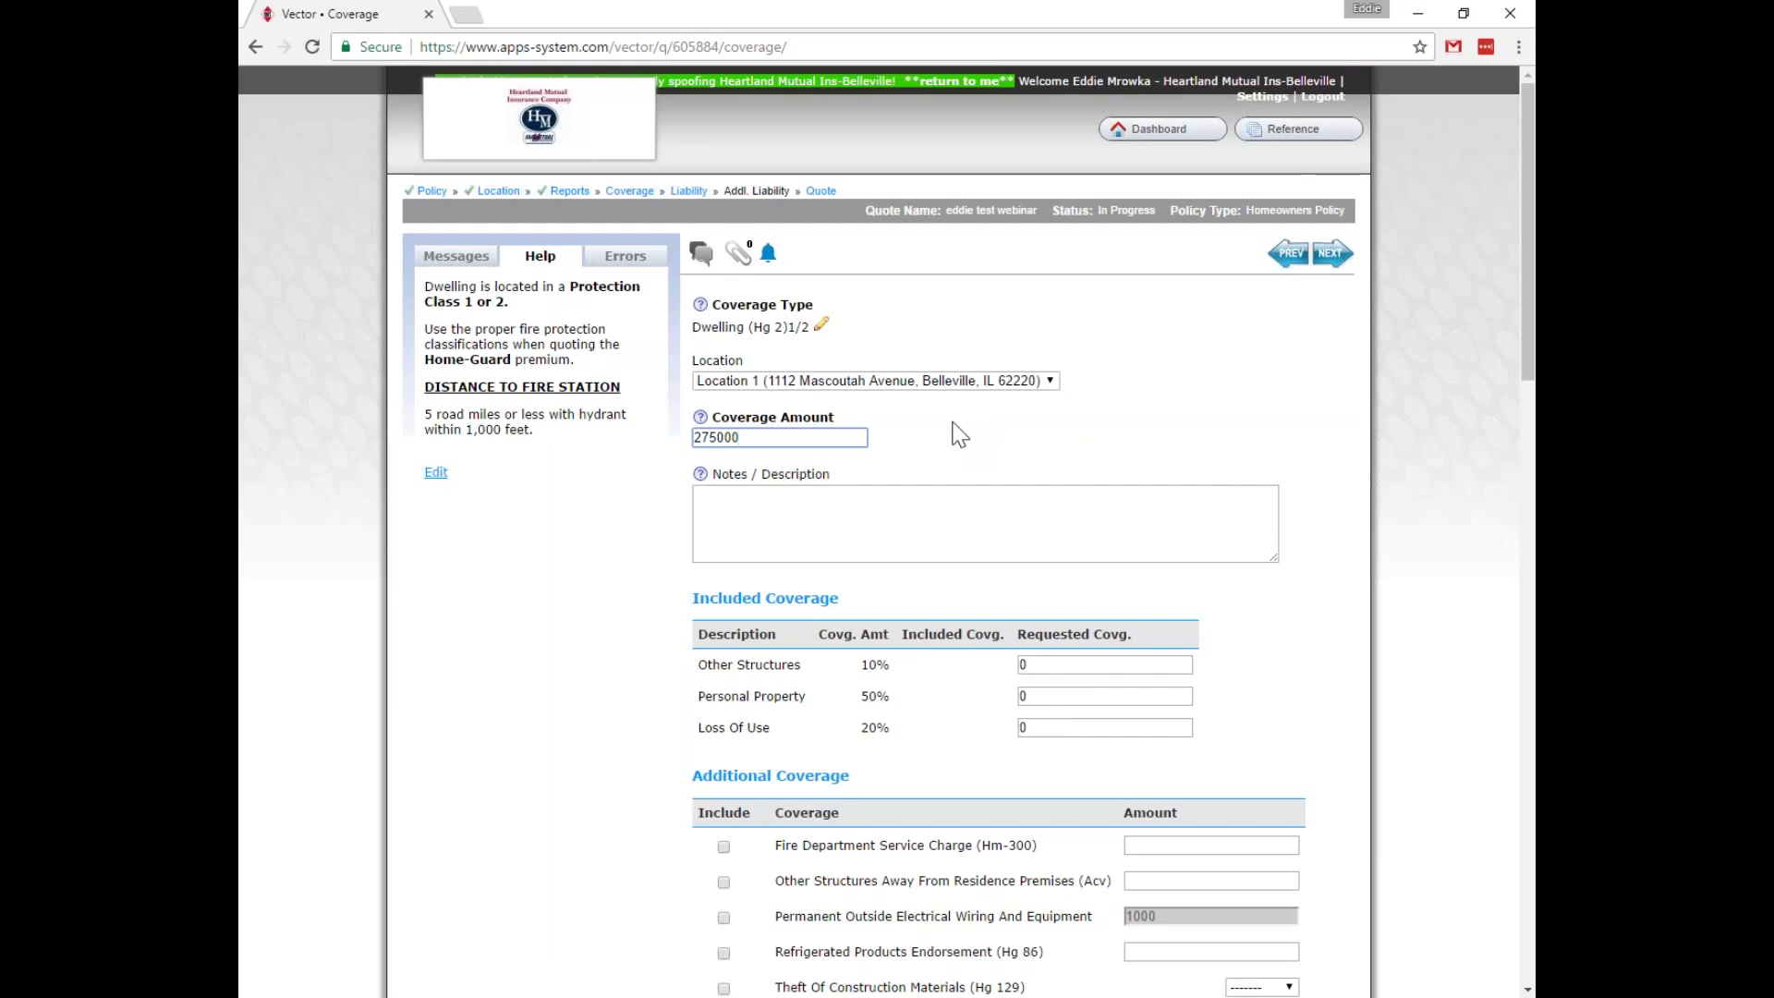
{"action": "key", "text": "Return"}
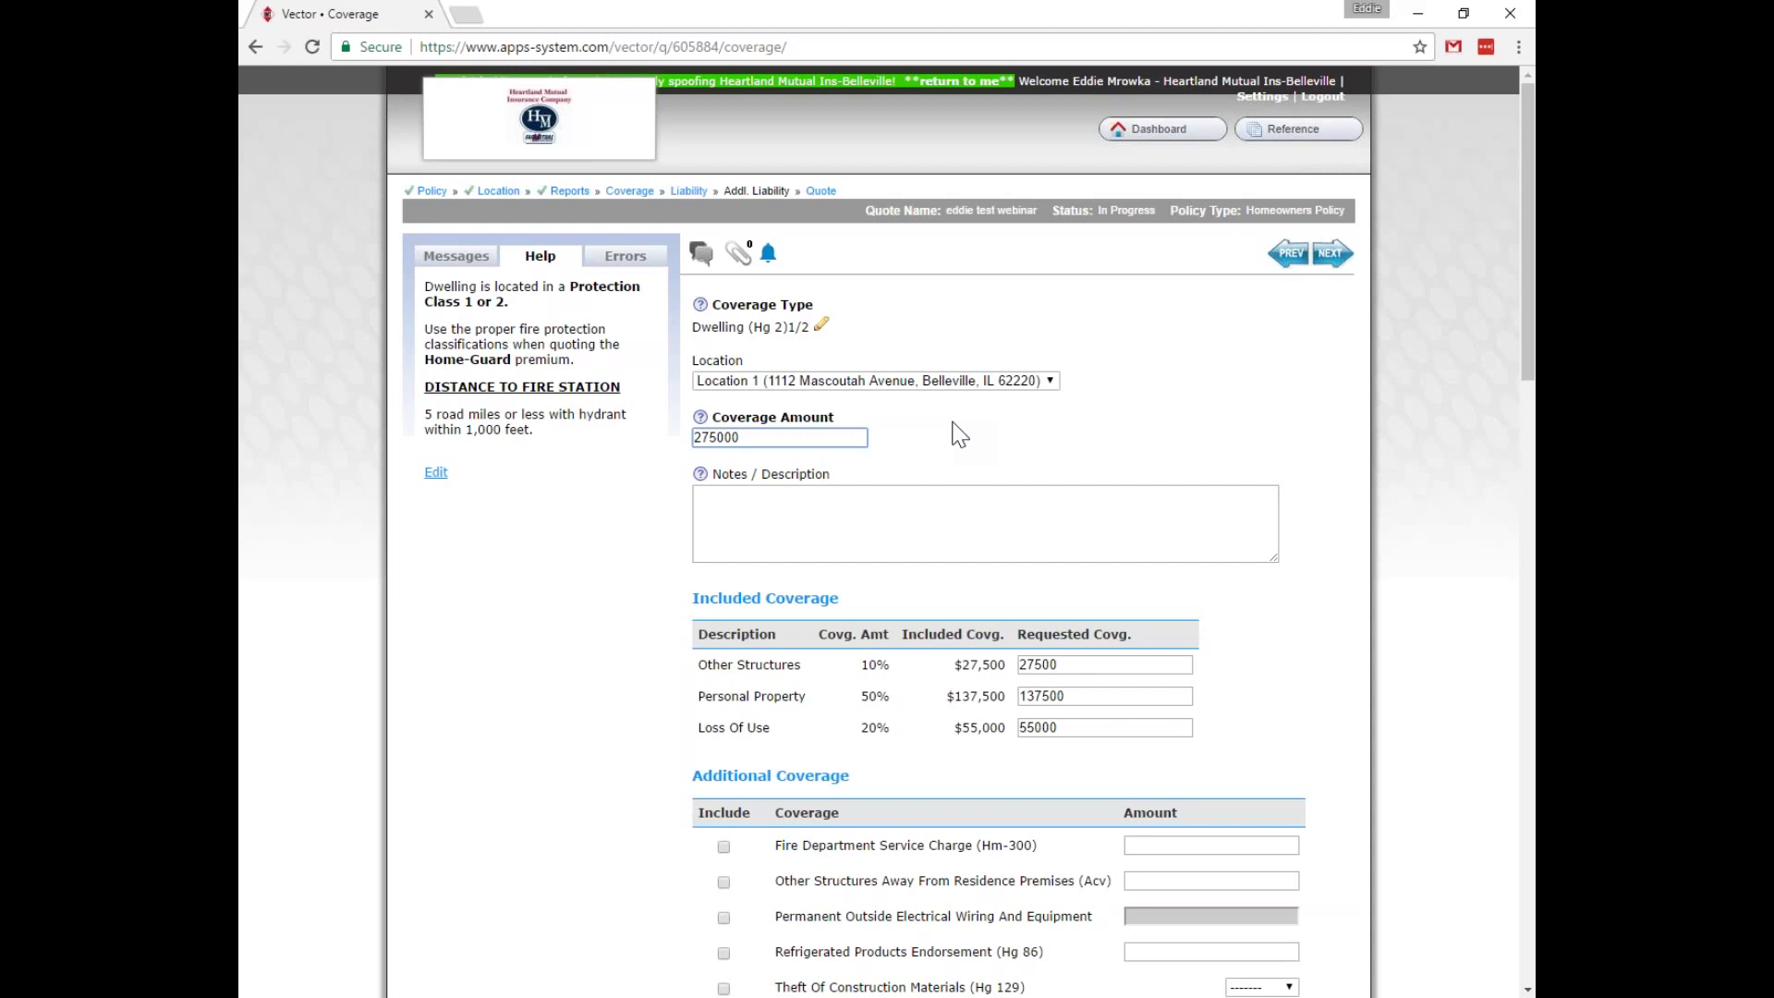
{"action": "left_click", "coordinate": [1011, 440]}
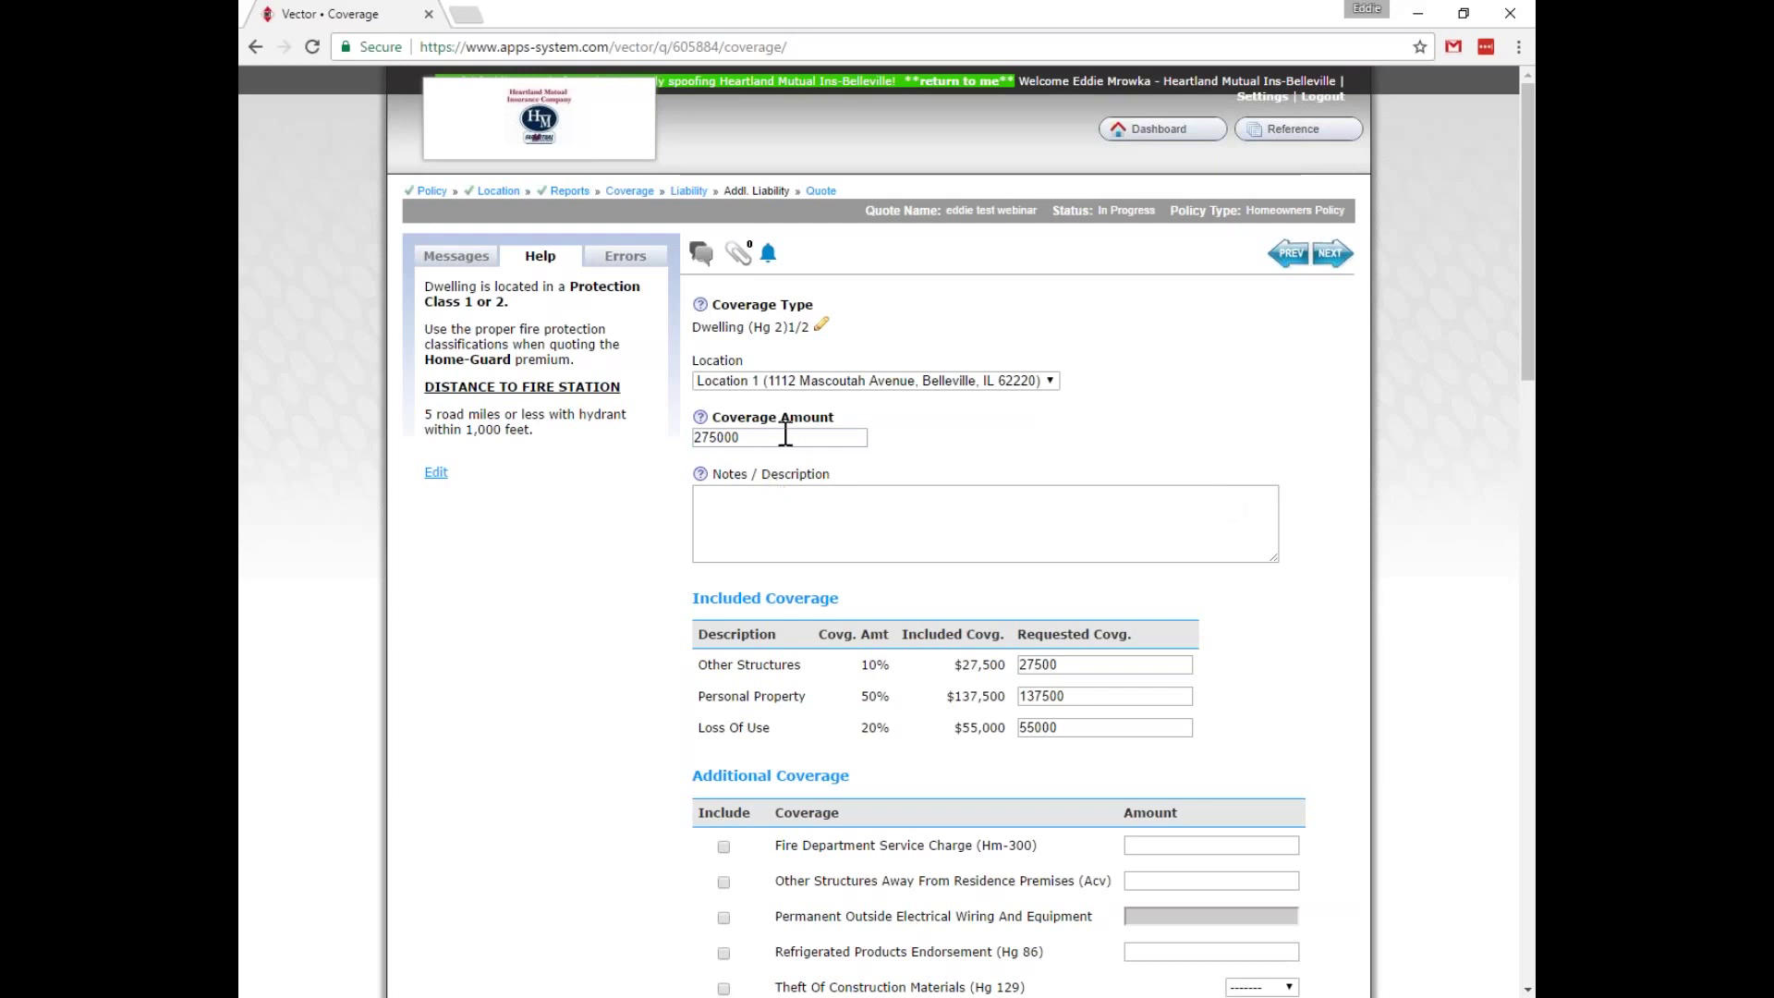
{"action": "scroll", "coordinate": [780, 434], "scroll_direction": "down", "scroll_amount": 1}
{"action": "scroll", "coordinate": [757, 386], "scroll_direction": "down", "scroll_amount": 4}
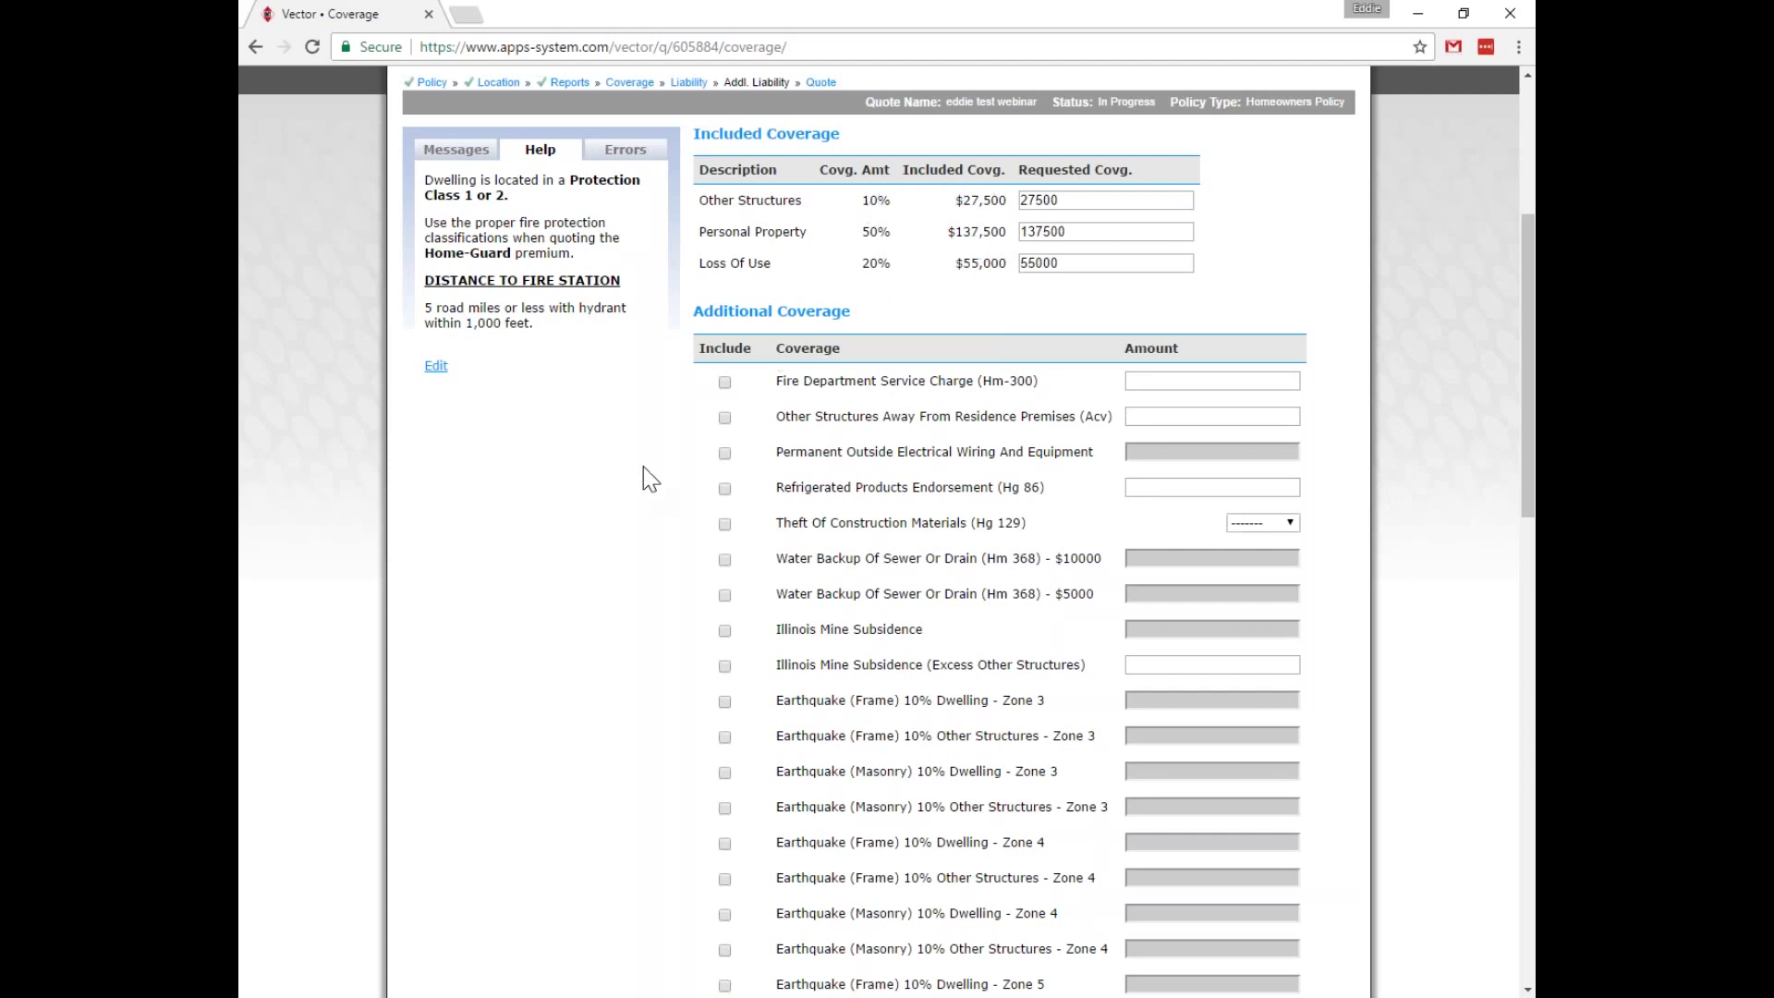
Include Fire Department Service Charge (Hm-300) with a 10000 amount among the additional coverages.
{"action": "scroll", "coordinate": [646, 475], "scroll_direction": "down", "scroll_amount": 1}
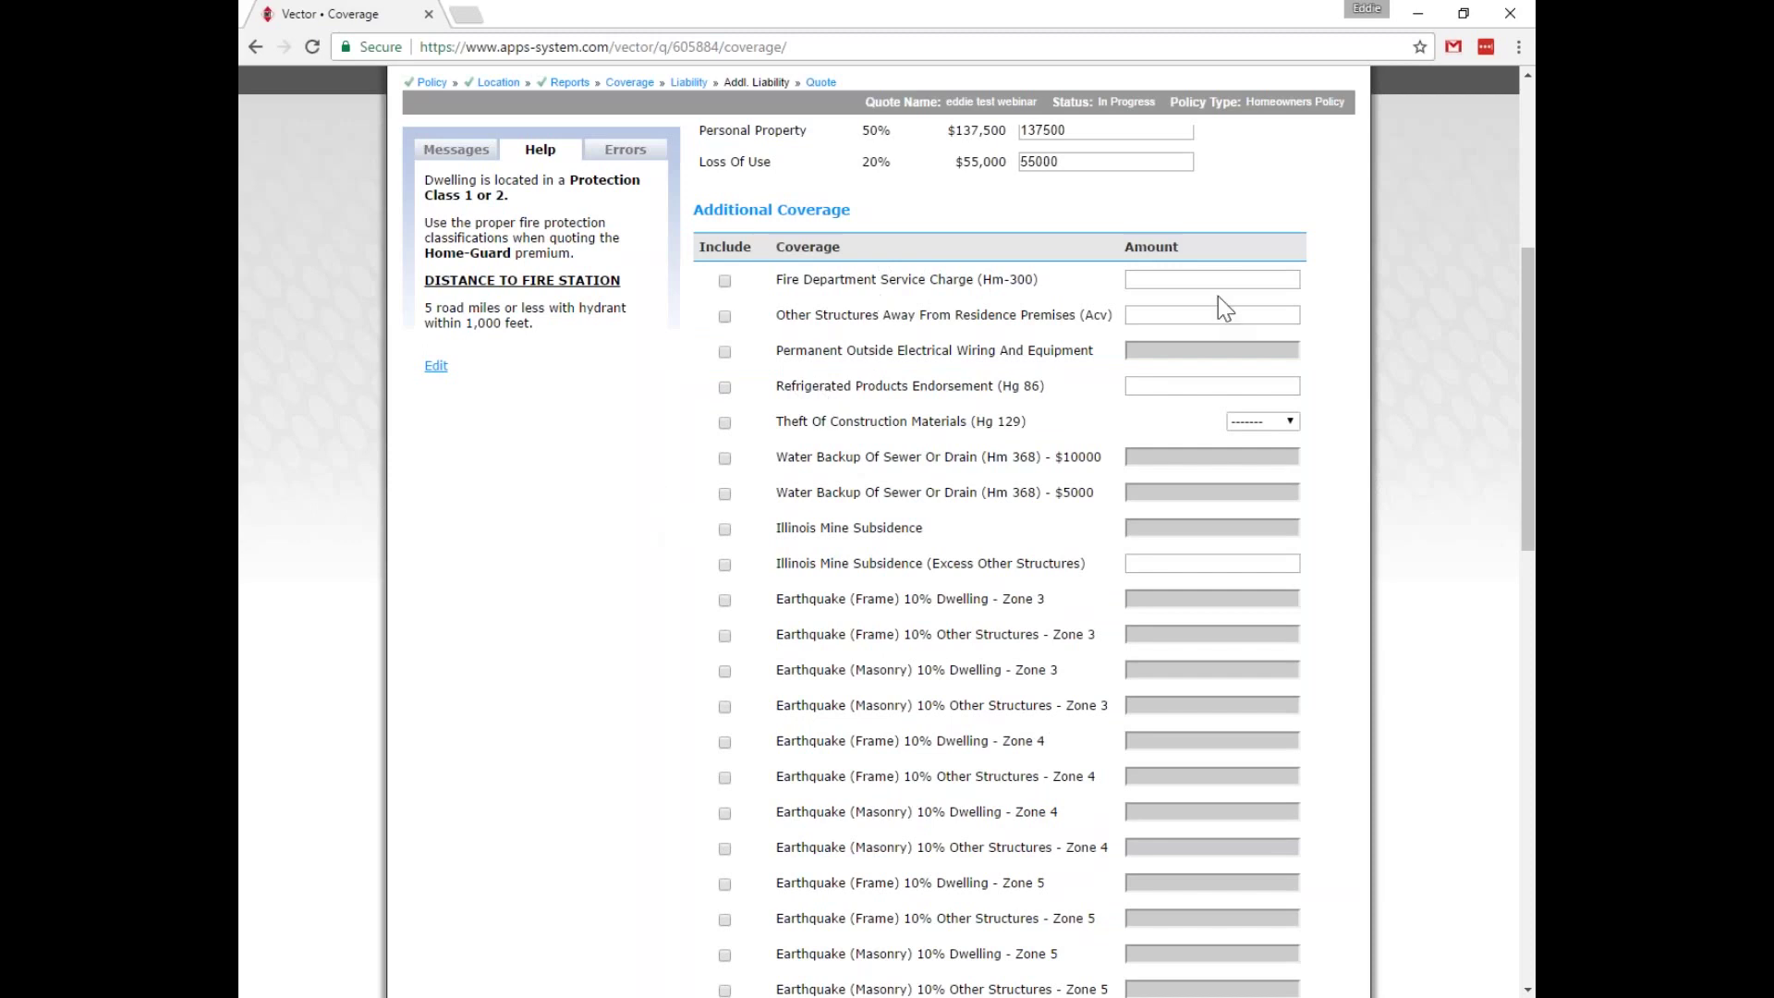
{"action": "left_click", "coordinate": [1147, 280]}
{"action": "left_click", "coordinate": [725, 281]}
{"action": "key", "text": "Tab"}
{"action": "type", "text": "10000"}
{"action": "left_click", "coordinate": [576, 407]}
{"action": "scroll", "coordinate": [840, 275], "scroll_direction": "down", "scroll_amount": 1}
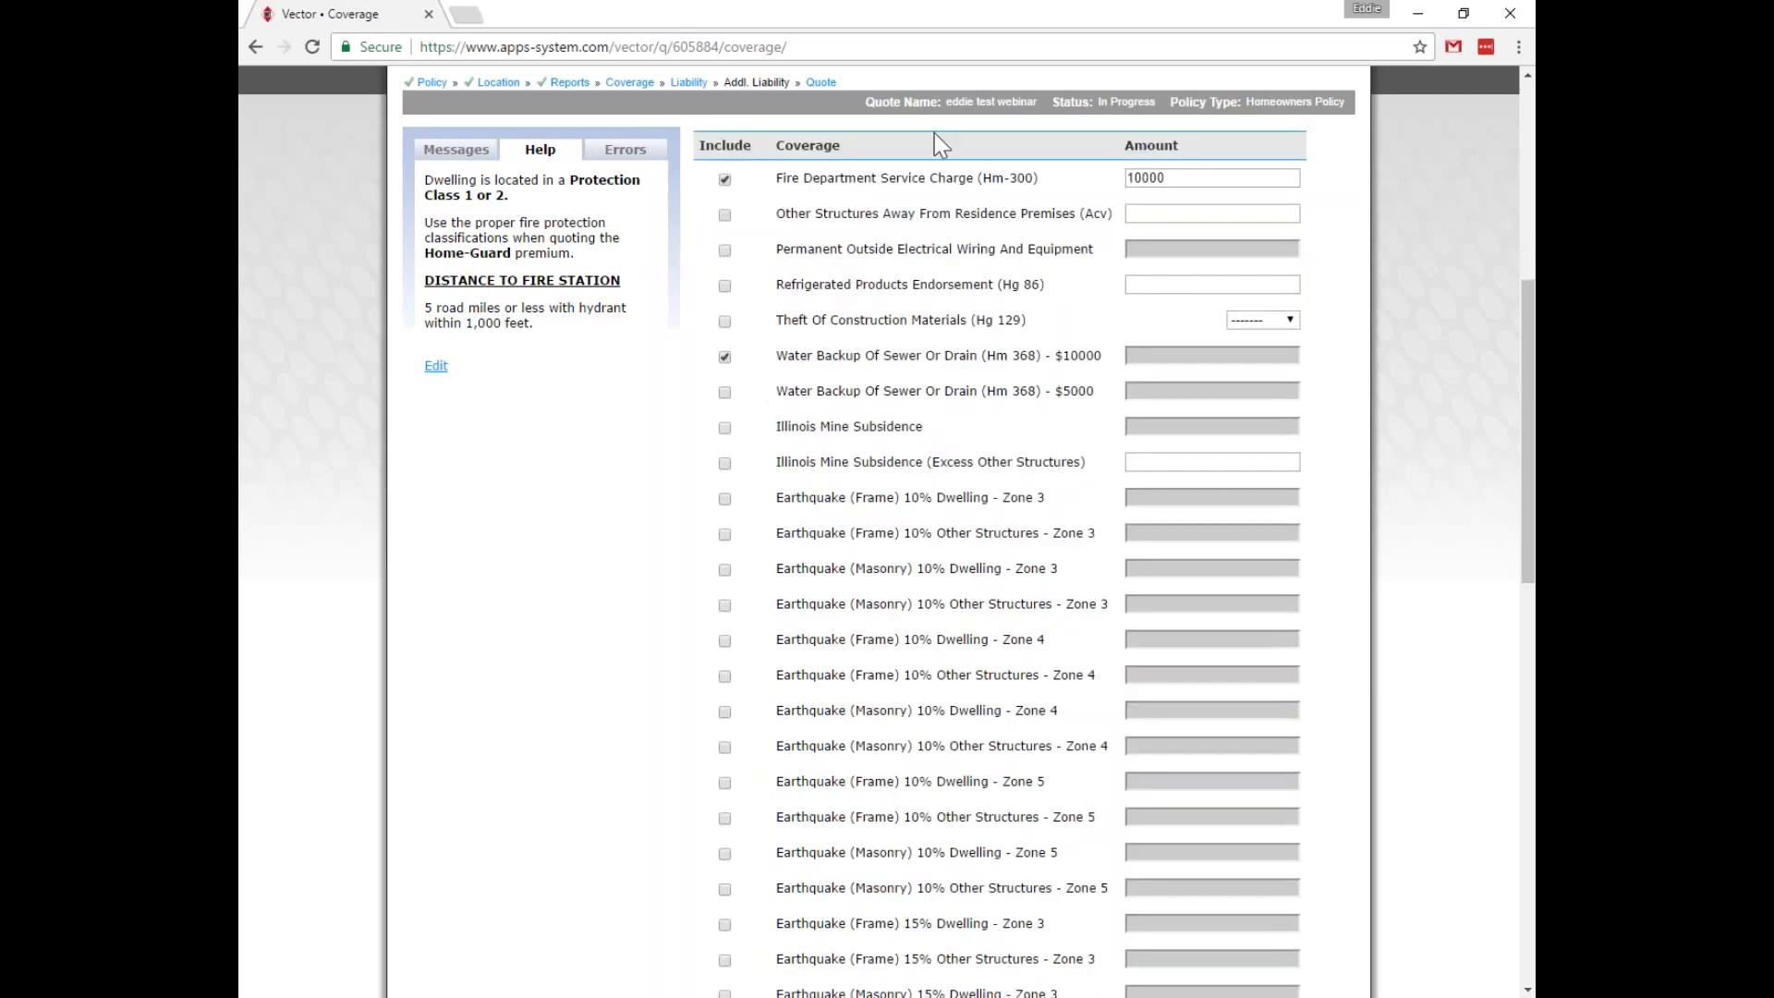
{"action": "scroll", "coordinate": [874, 296], "scroll_direction": "up", "scroll_amount": 1}
{"action": "scroll", "coordinate": [874, 296], "scroll_direction": "down", "scroll_amount": 2}
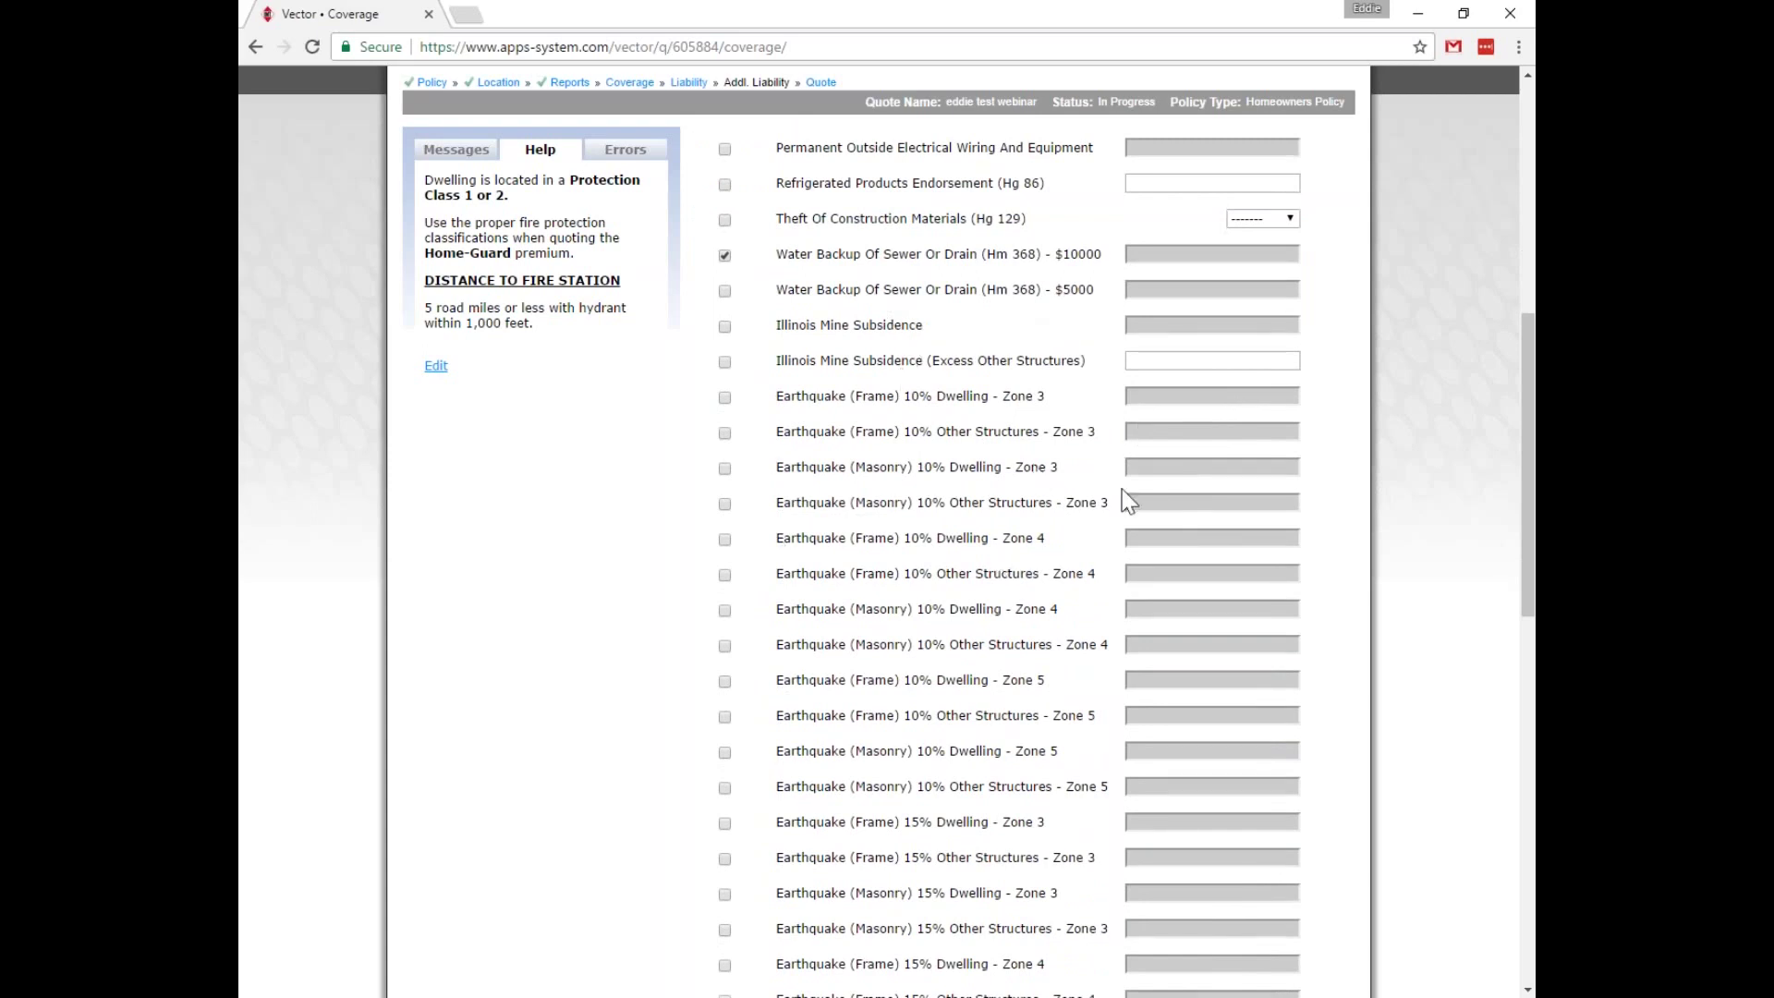
{"action": "scroll", "coordinate": [1086, 494], "scroll_direction": "down", "scroll_amount": 1}
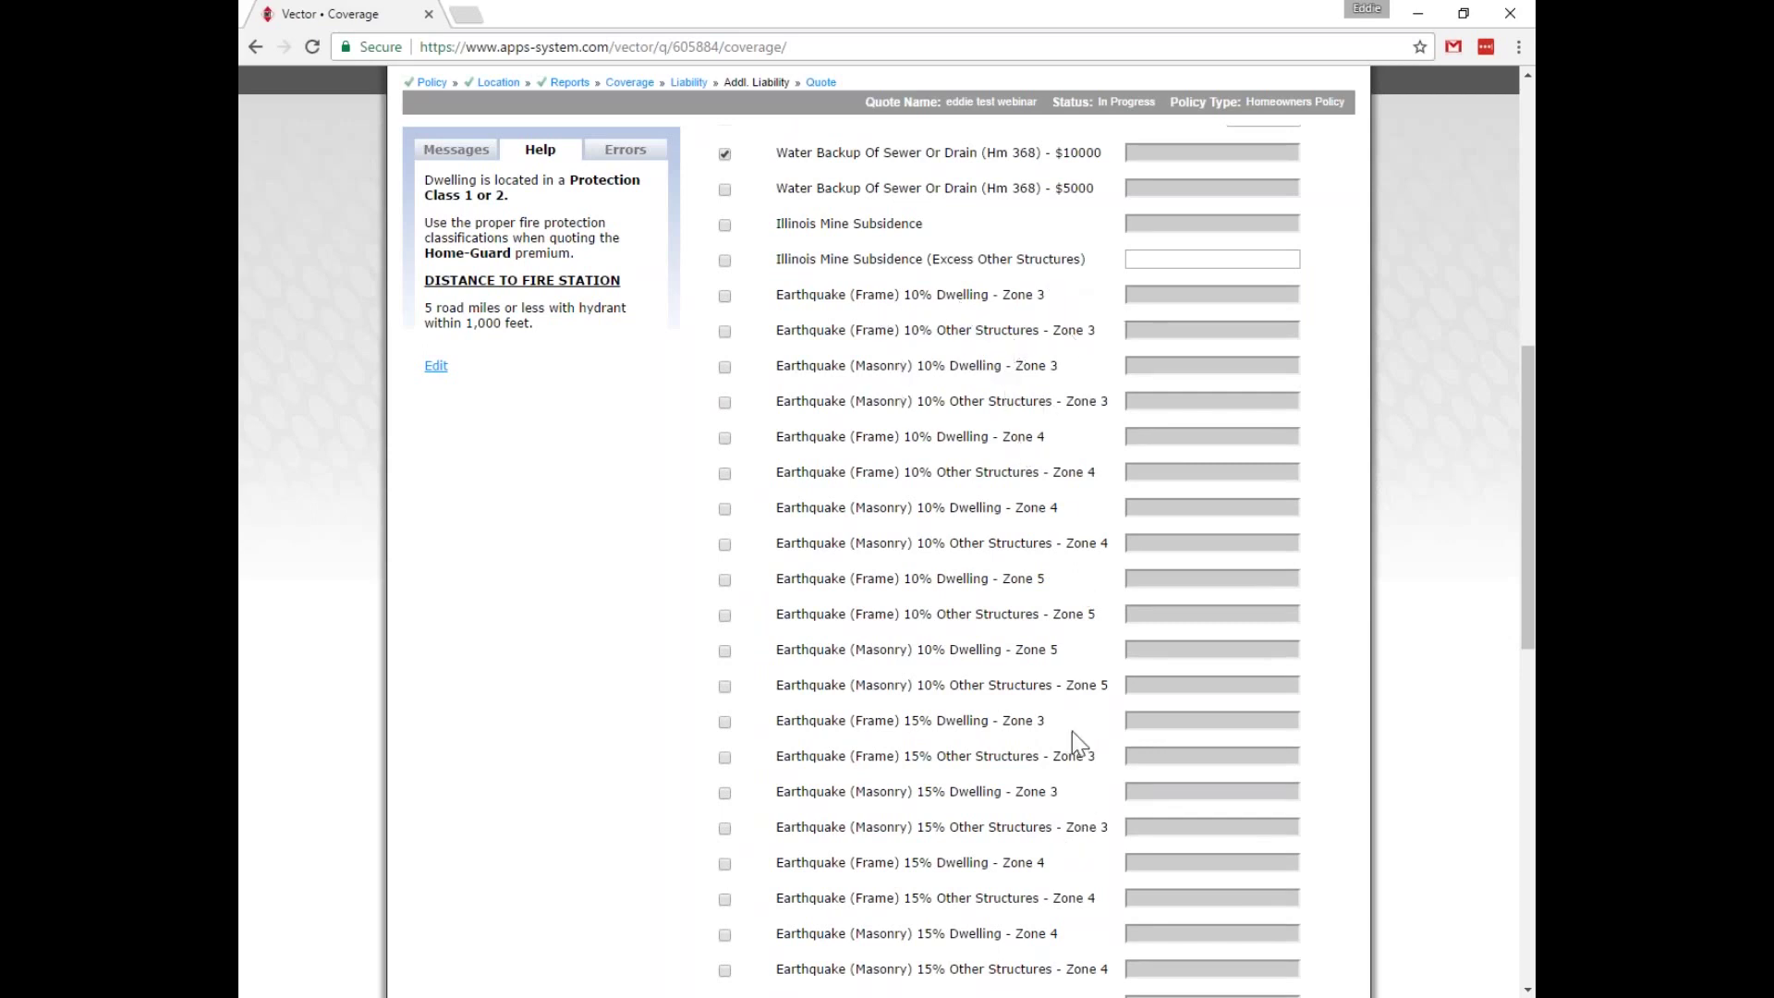
{"action": "scroll", "coordinate": [1042, 431], "scroll_direction": "down", "scroll_amount": 2}
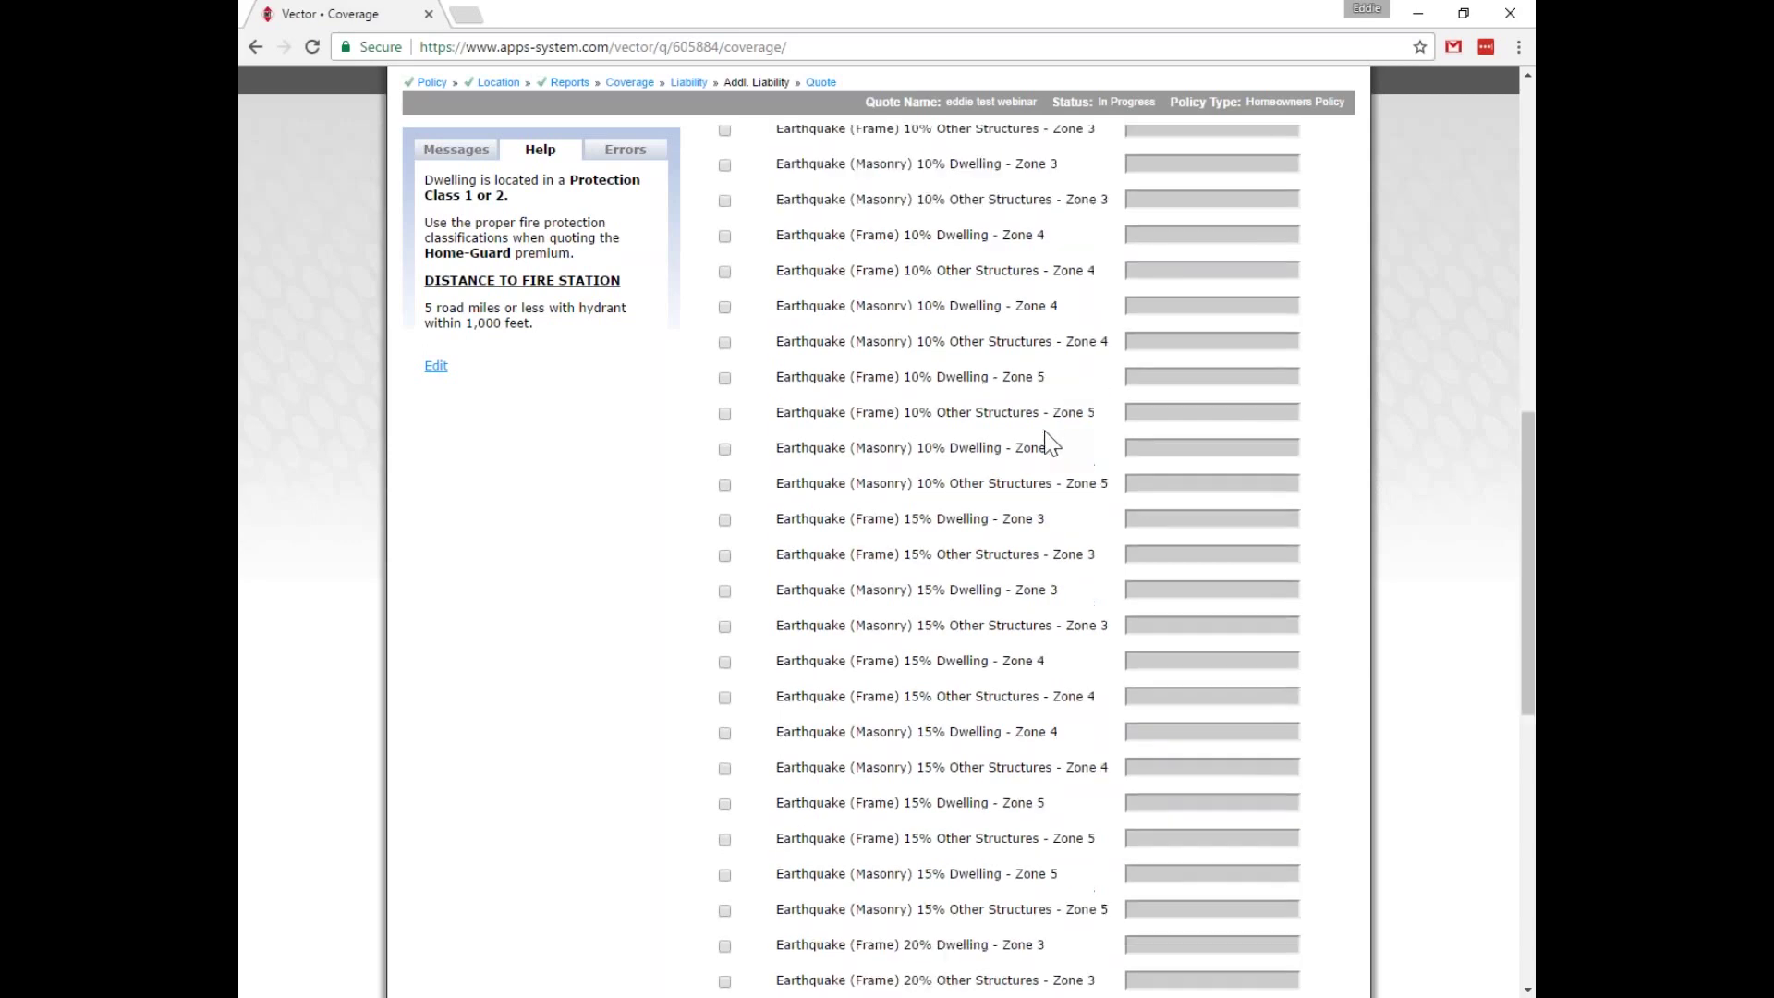
{"action": "scroll", "coordinate": [979, 640], "scroll_direction": "down", "scroll_amount": 4}
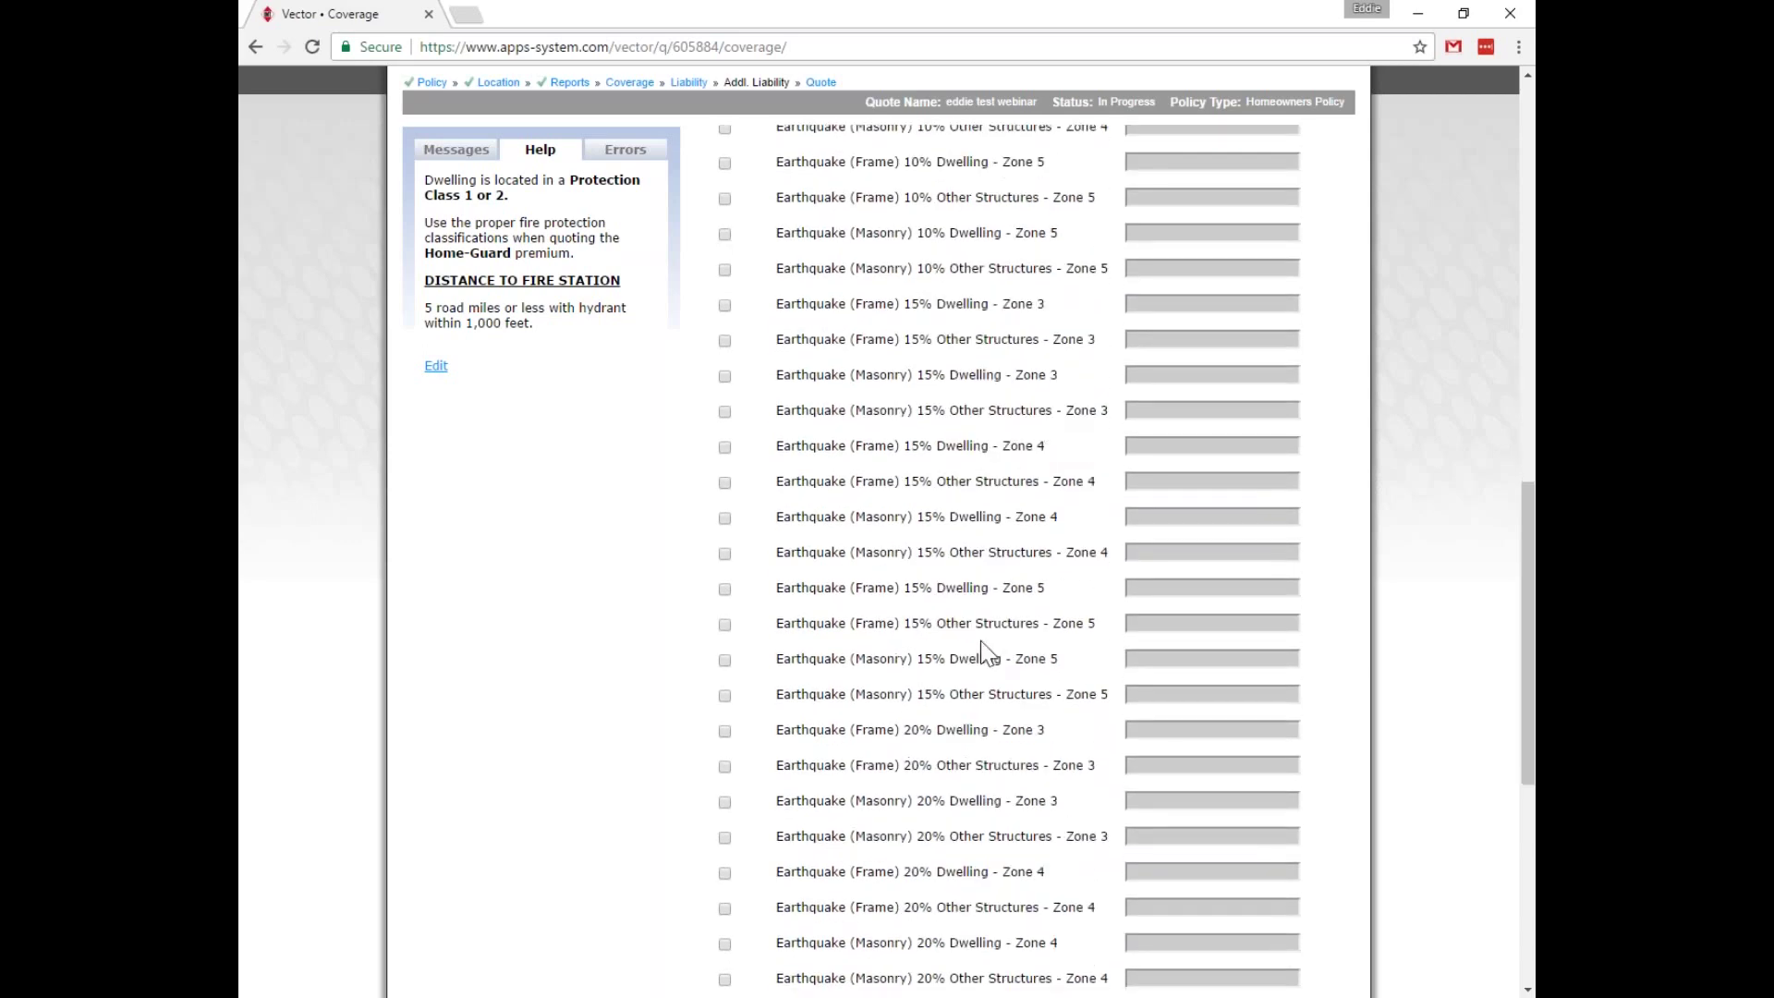
{"action": "scroll", "coordinate": [939, 621], "scroll_direction": "up", "scroll_amount": 11}
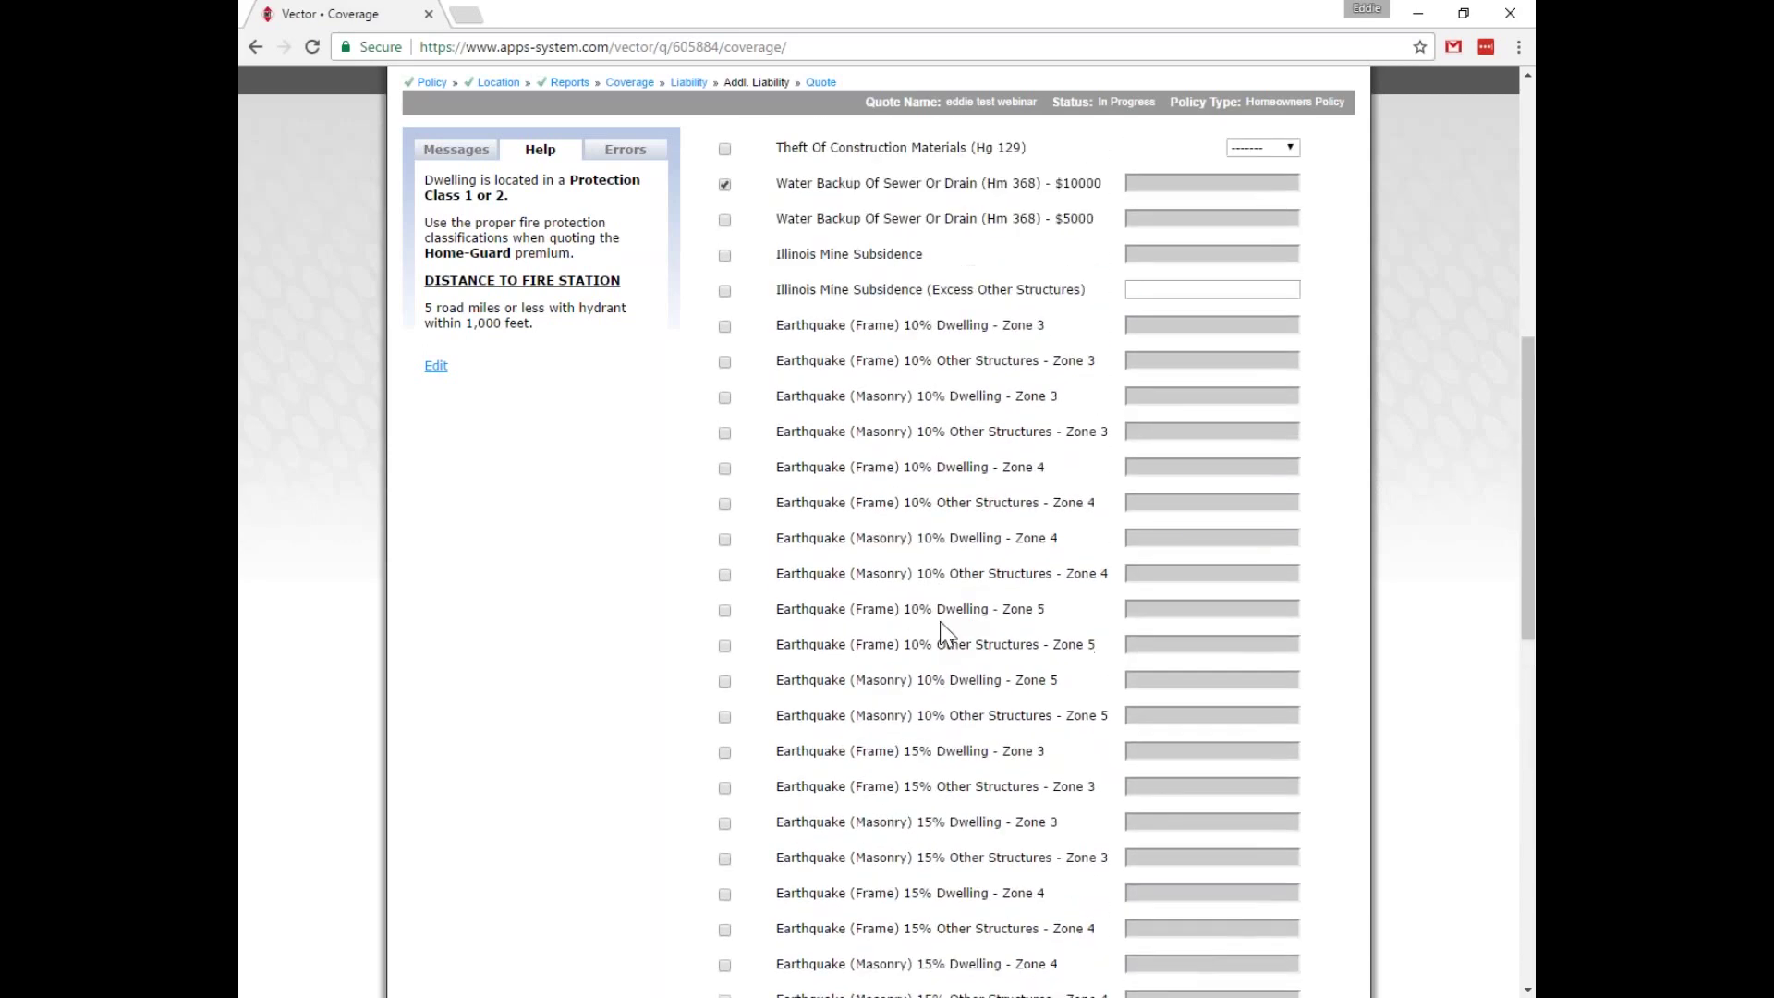
{"action": "scroll", "coordinate": [1017, 621], "scroll_direction": "down", "scroll_amount": 8}
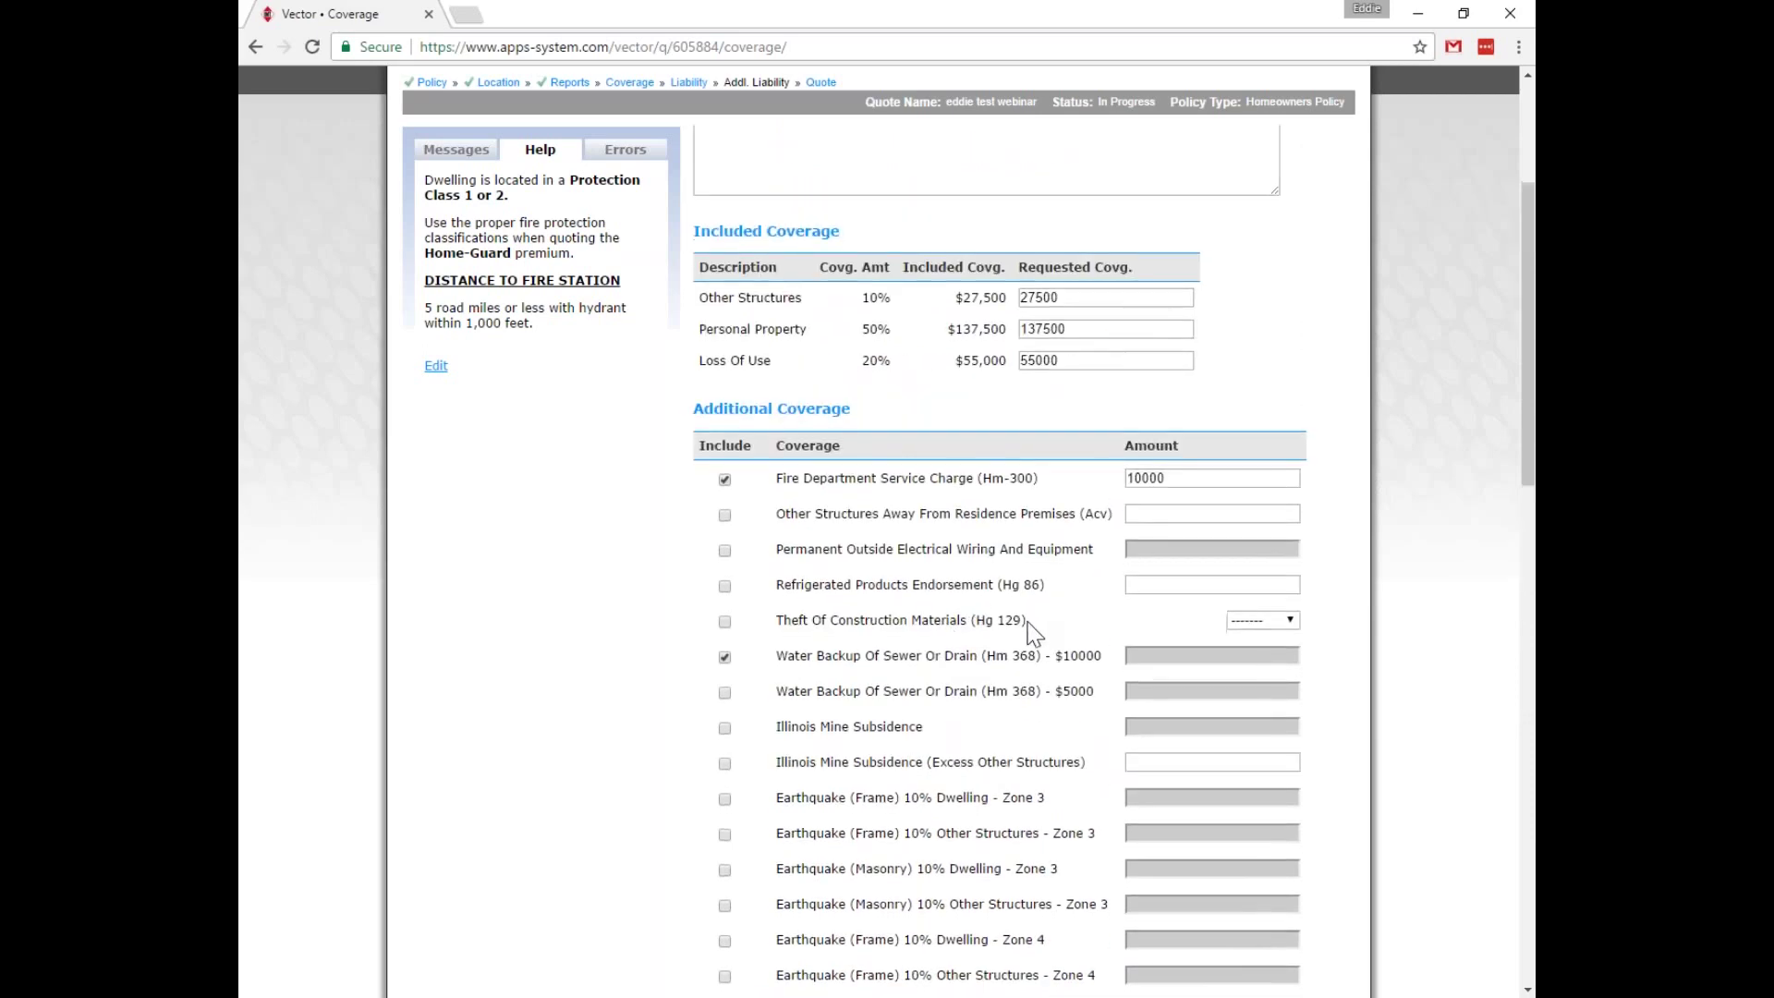
{"action": "scroll", "coordinate": [1028, 628], "scroll_direction": "down", "scroll_amount": 2}
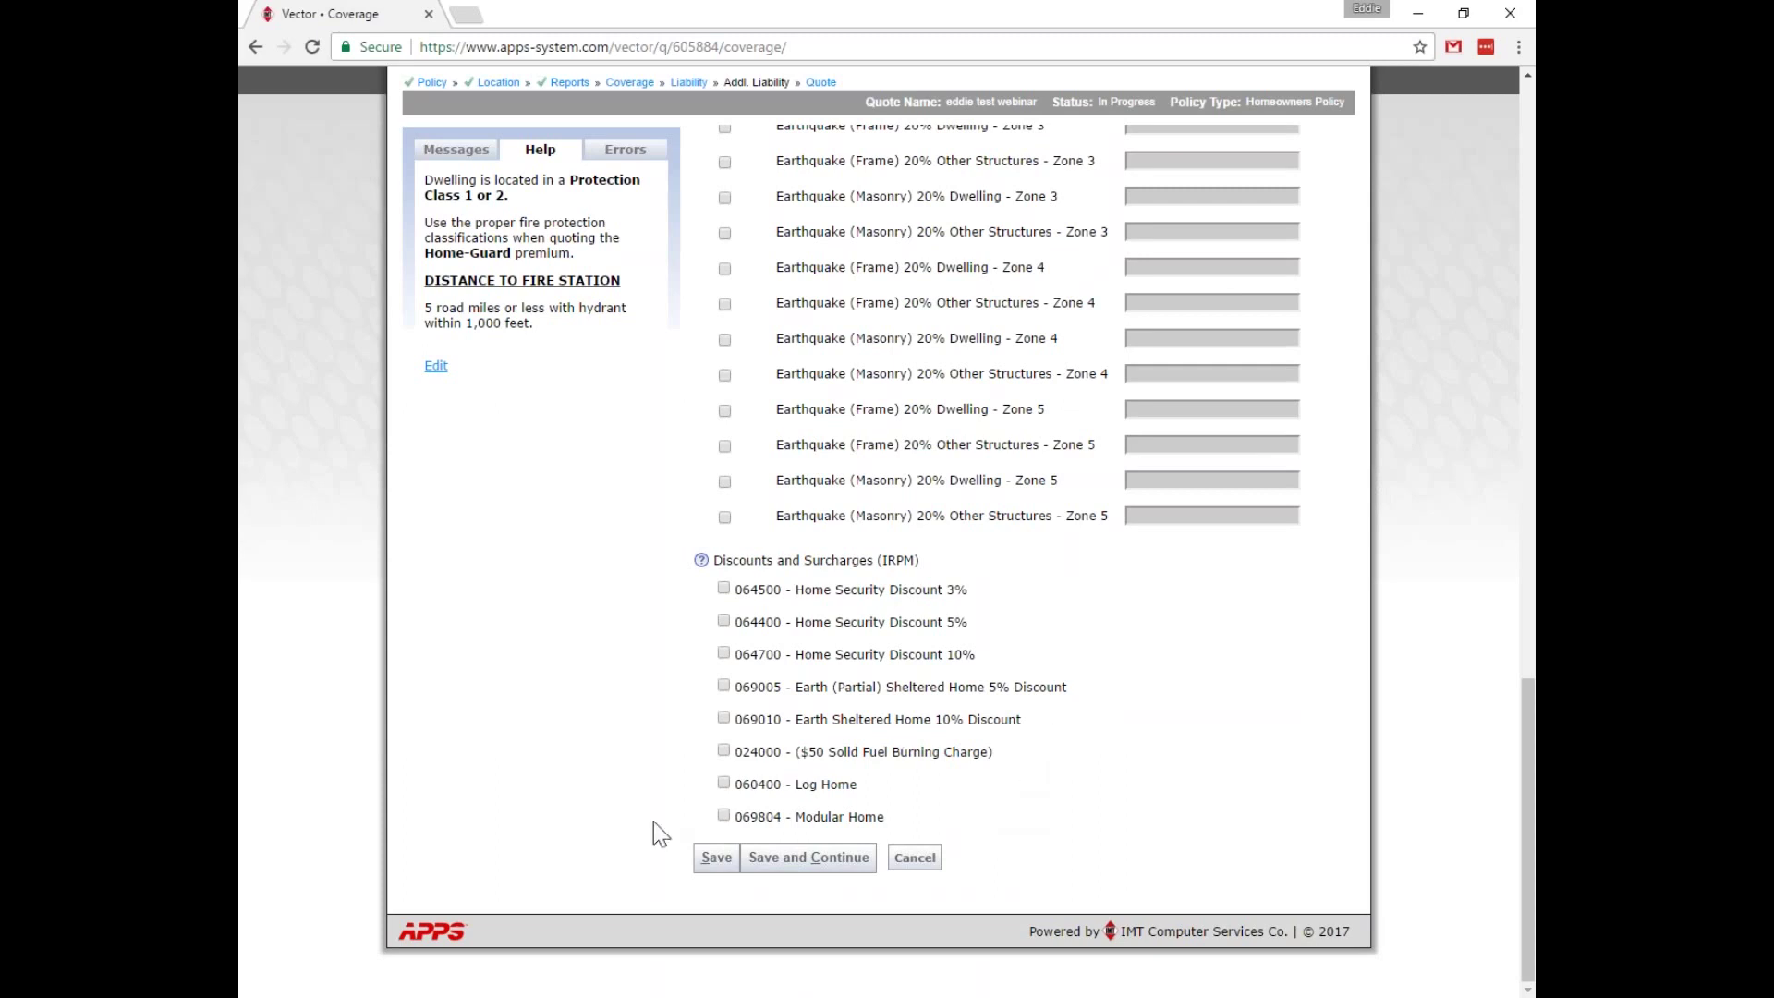
Save the $275,000 dwelling coverage, then add and save Equipment Breakdown Coverage (Hg 4900).
{"action": "left_click", "coordinate": [719, 865]}
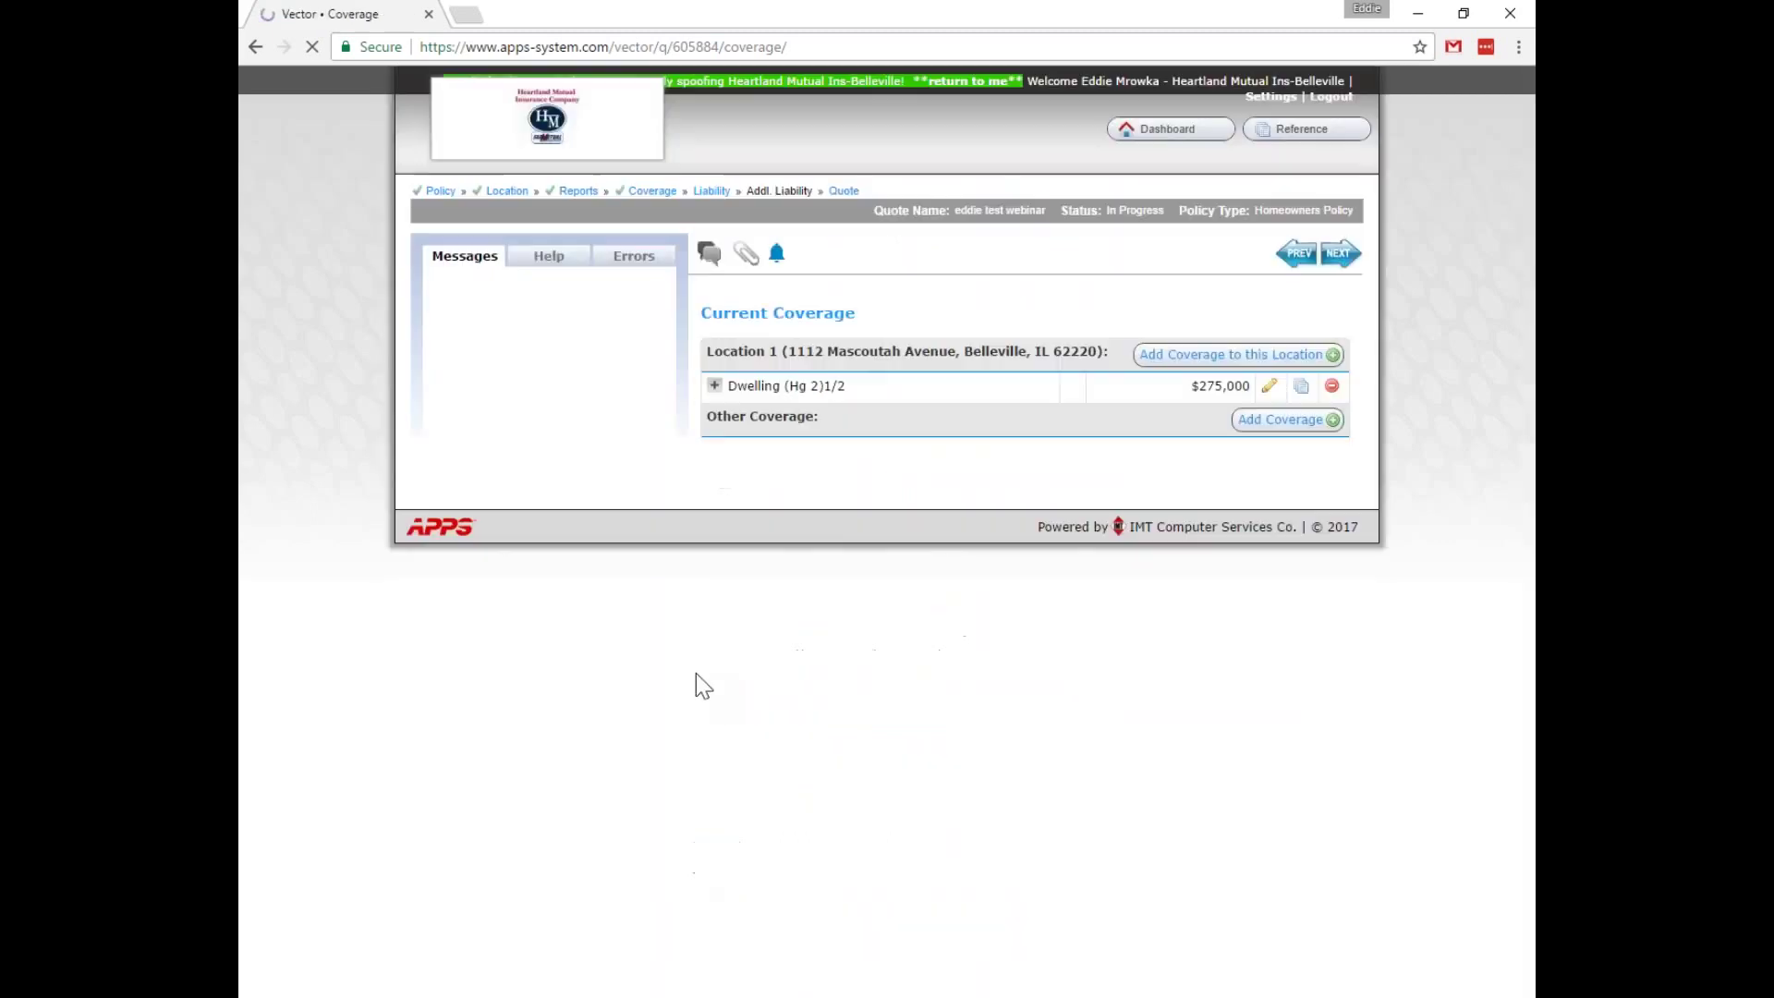
{"action": "left_click", "coordinate": [1165, 359]}
{"action": "left_click", "coordinate": [732, 431]}
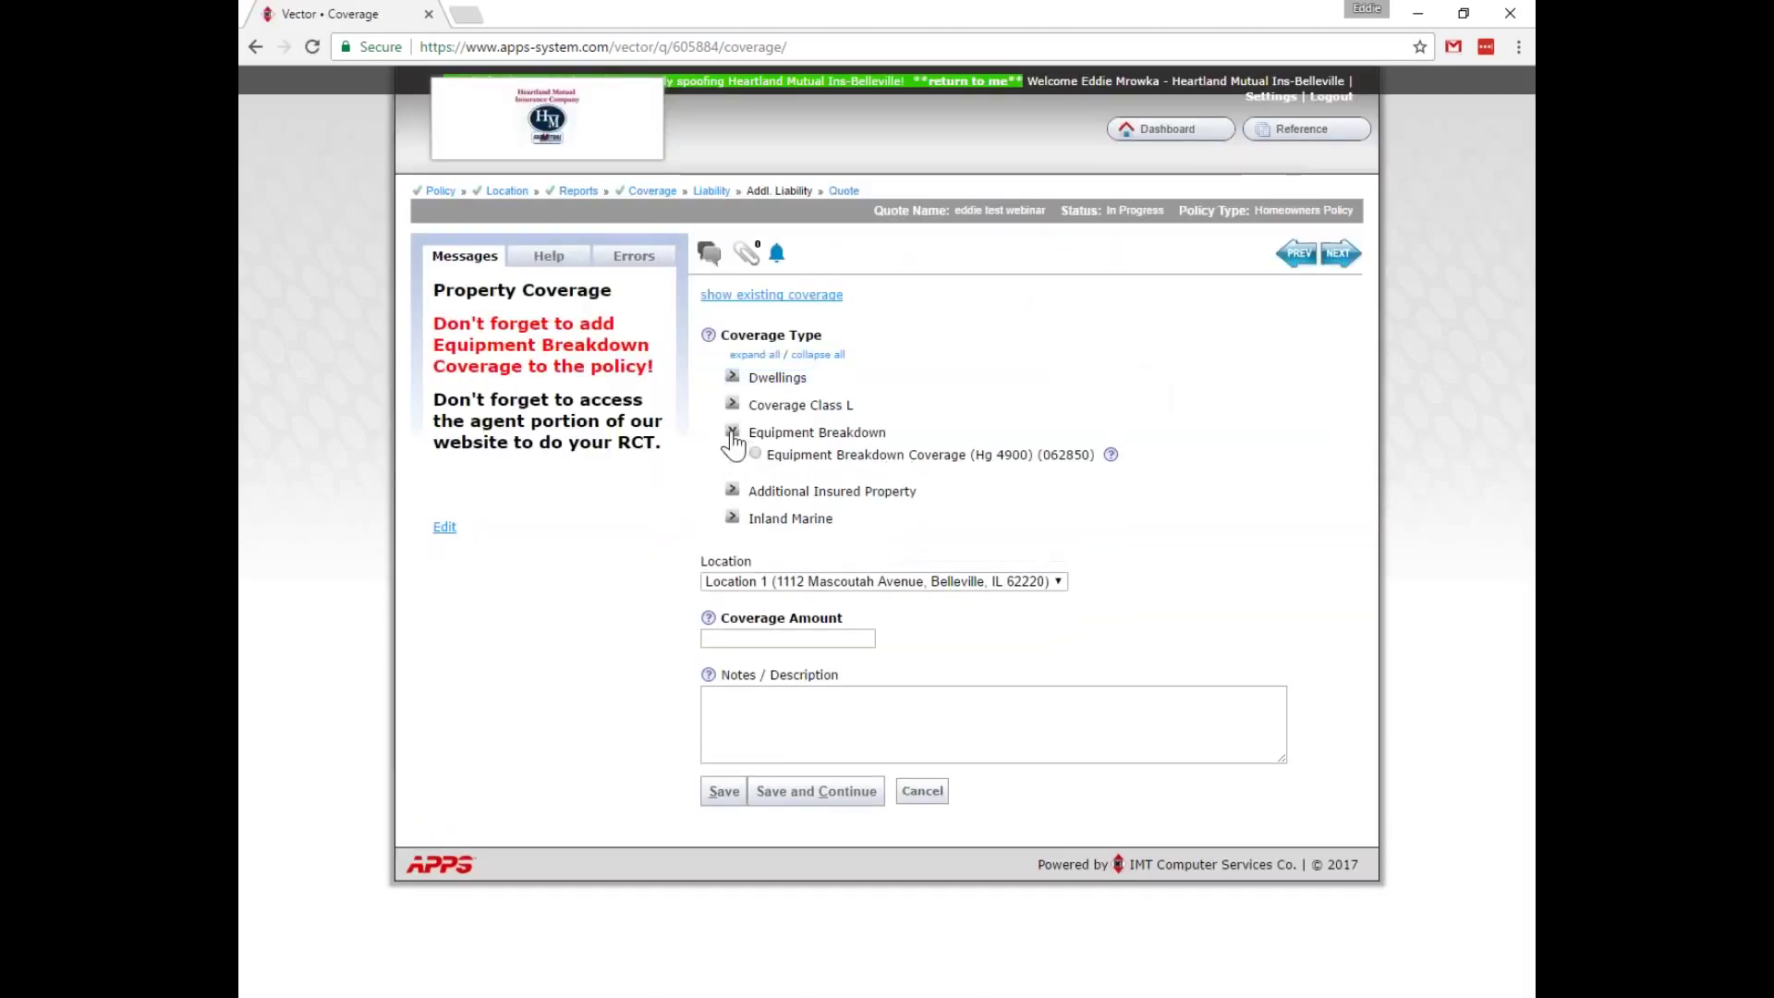
{"action": "left_click", "coordinate": [756, 454]}
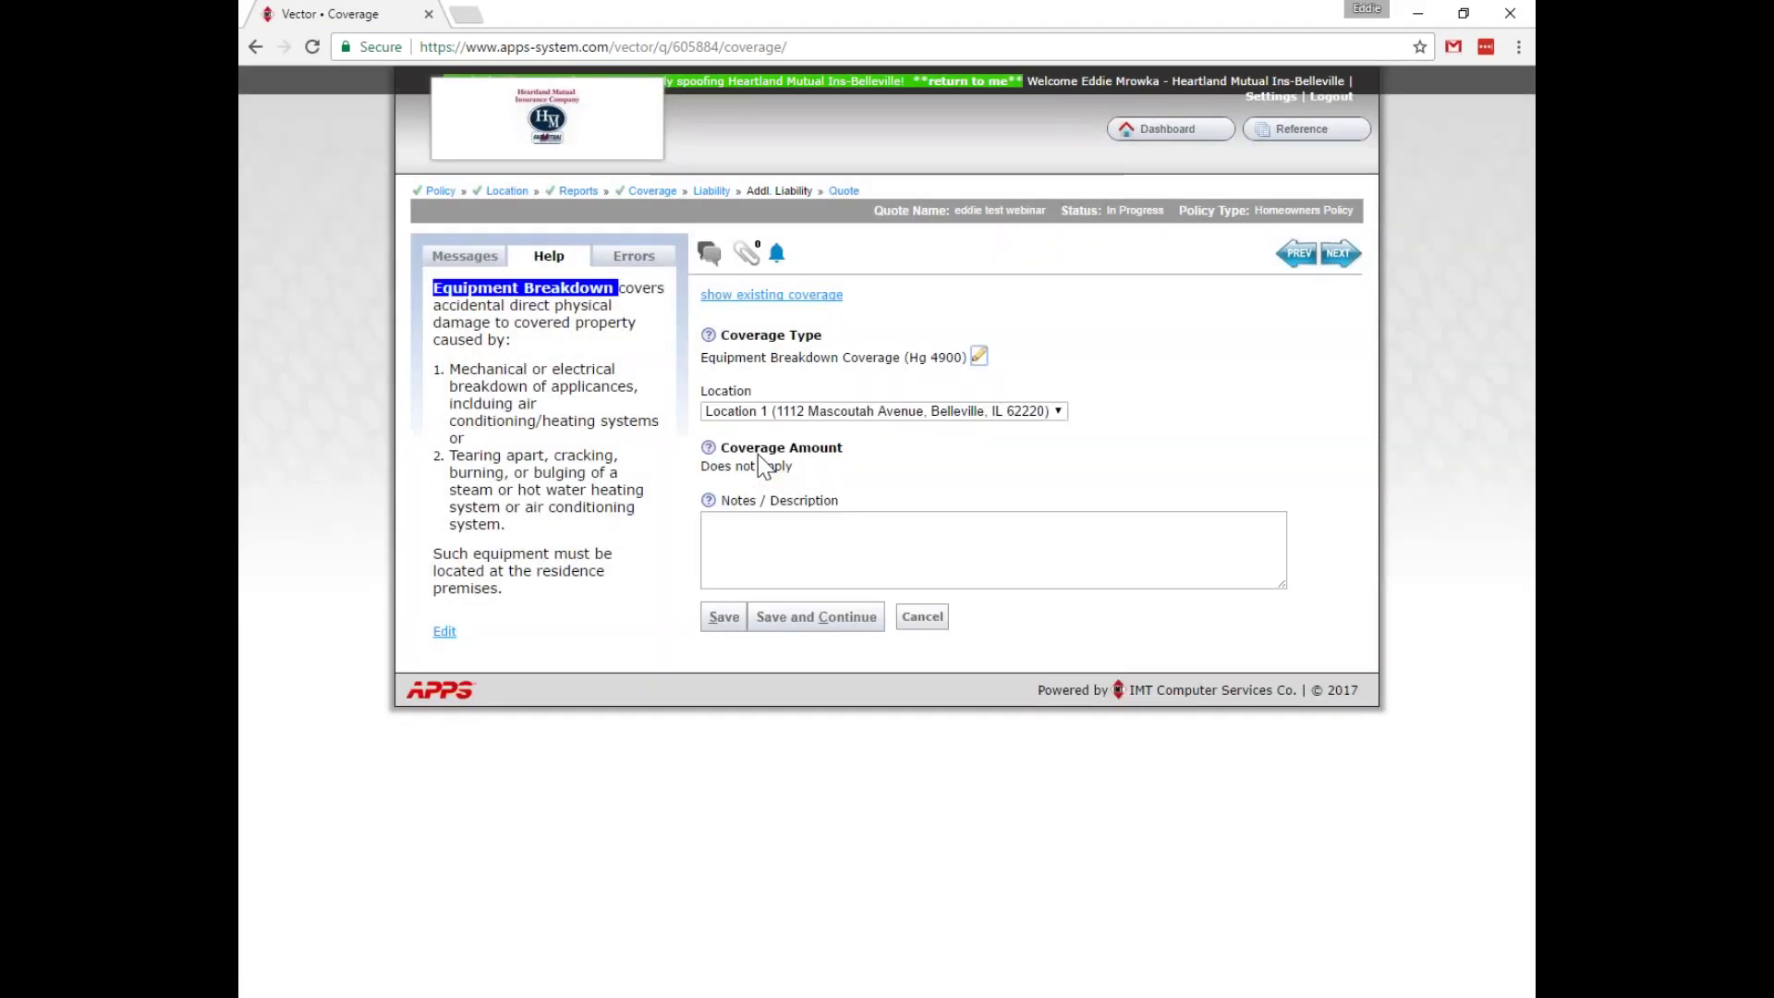
{"action": "left_click", "coordinate": [725, 619]}
Add Inland Marine Boats ($250 Ded) coverage with a 7500 coverage amount and save it.
{"action": "left_click", "coordinate": [1200, 355]}
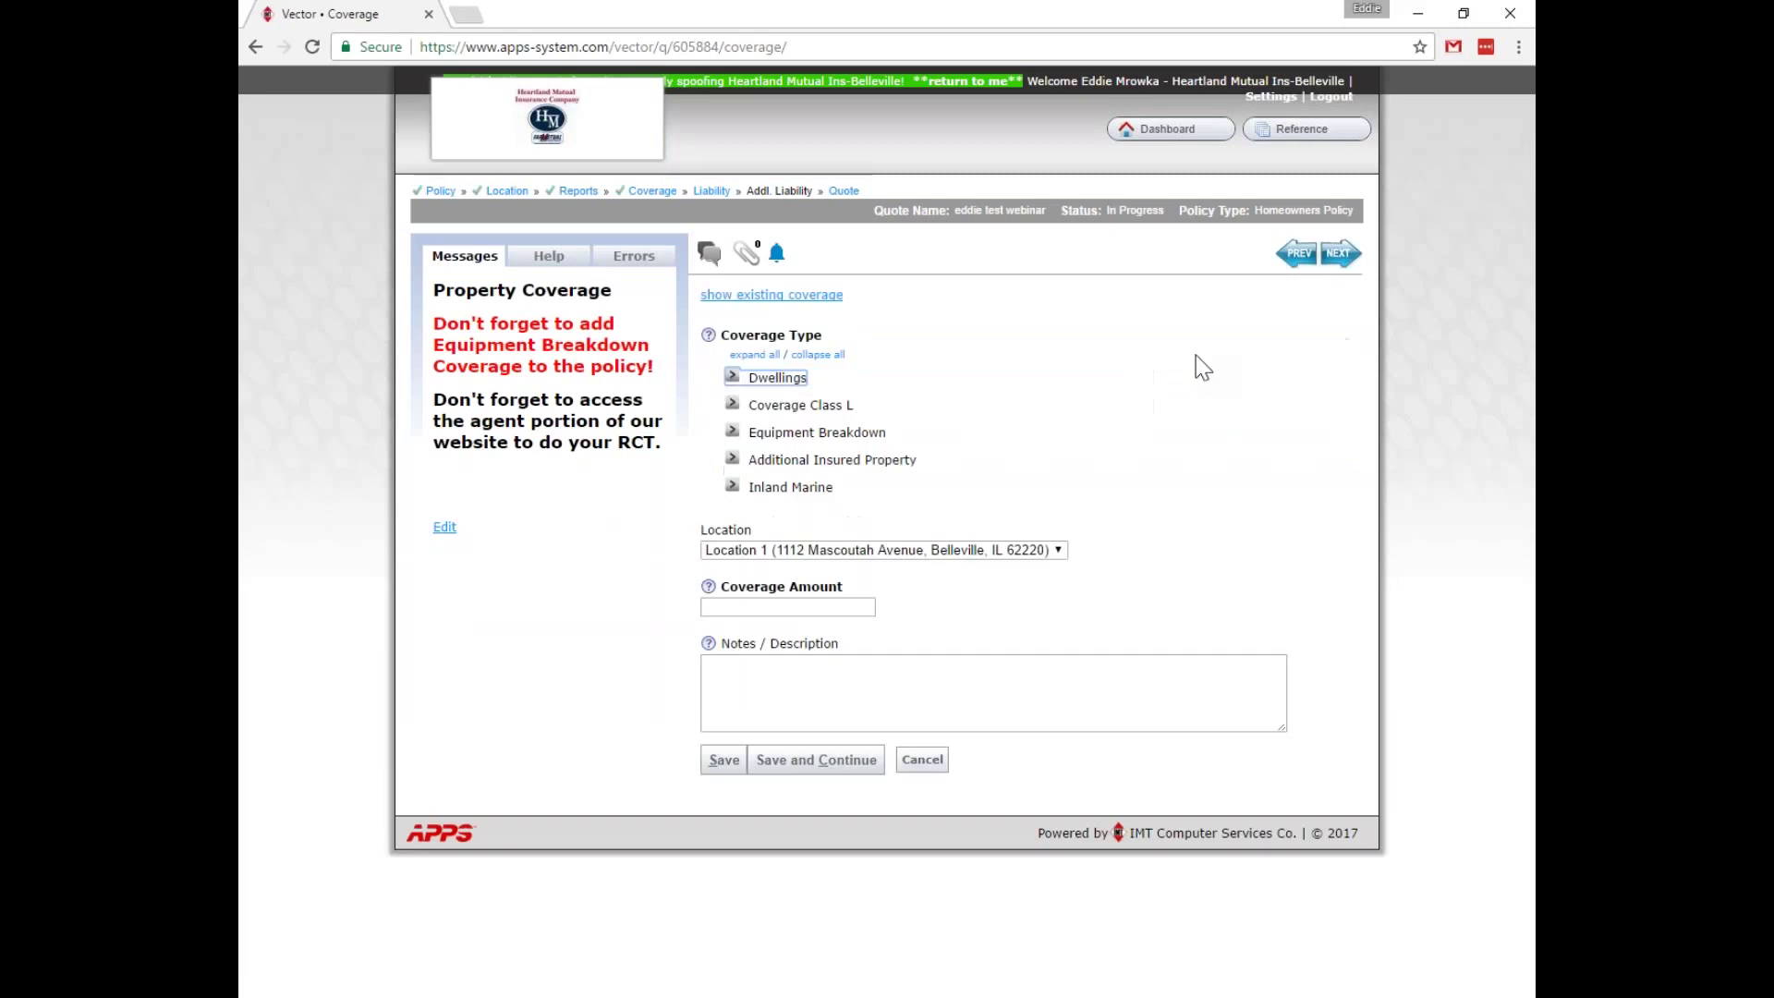
{"action": "left_click", "coordinate": [730, 487]}
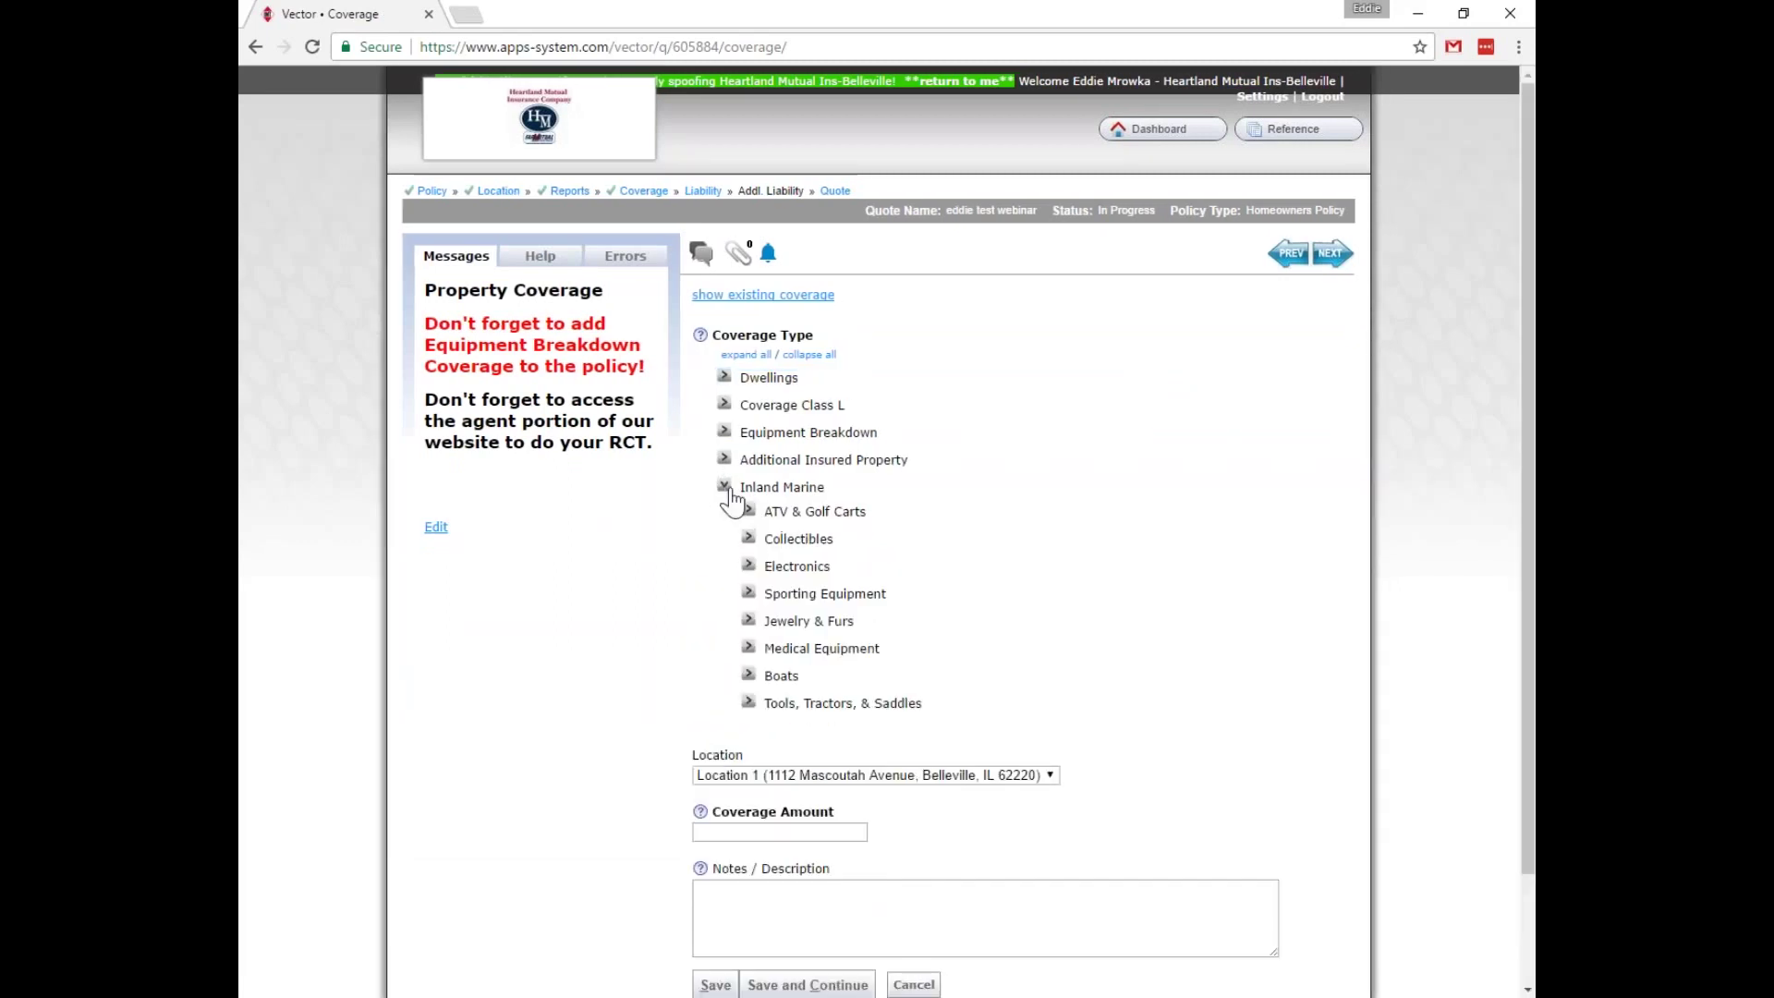
{"action": "left_click", "coordinate": [749, 677]}
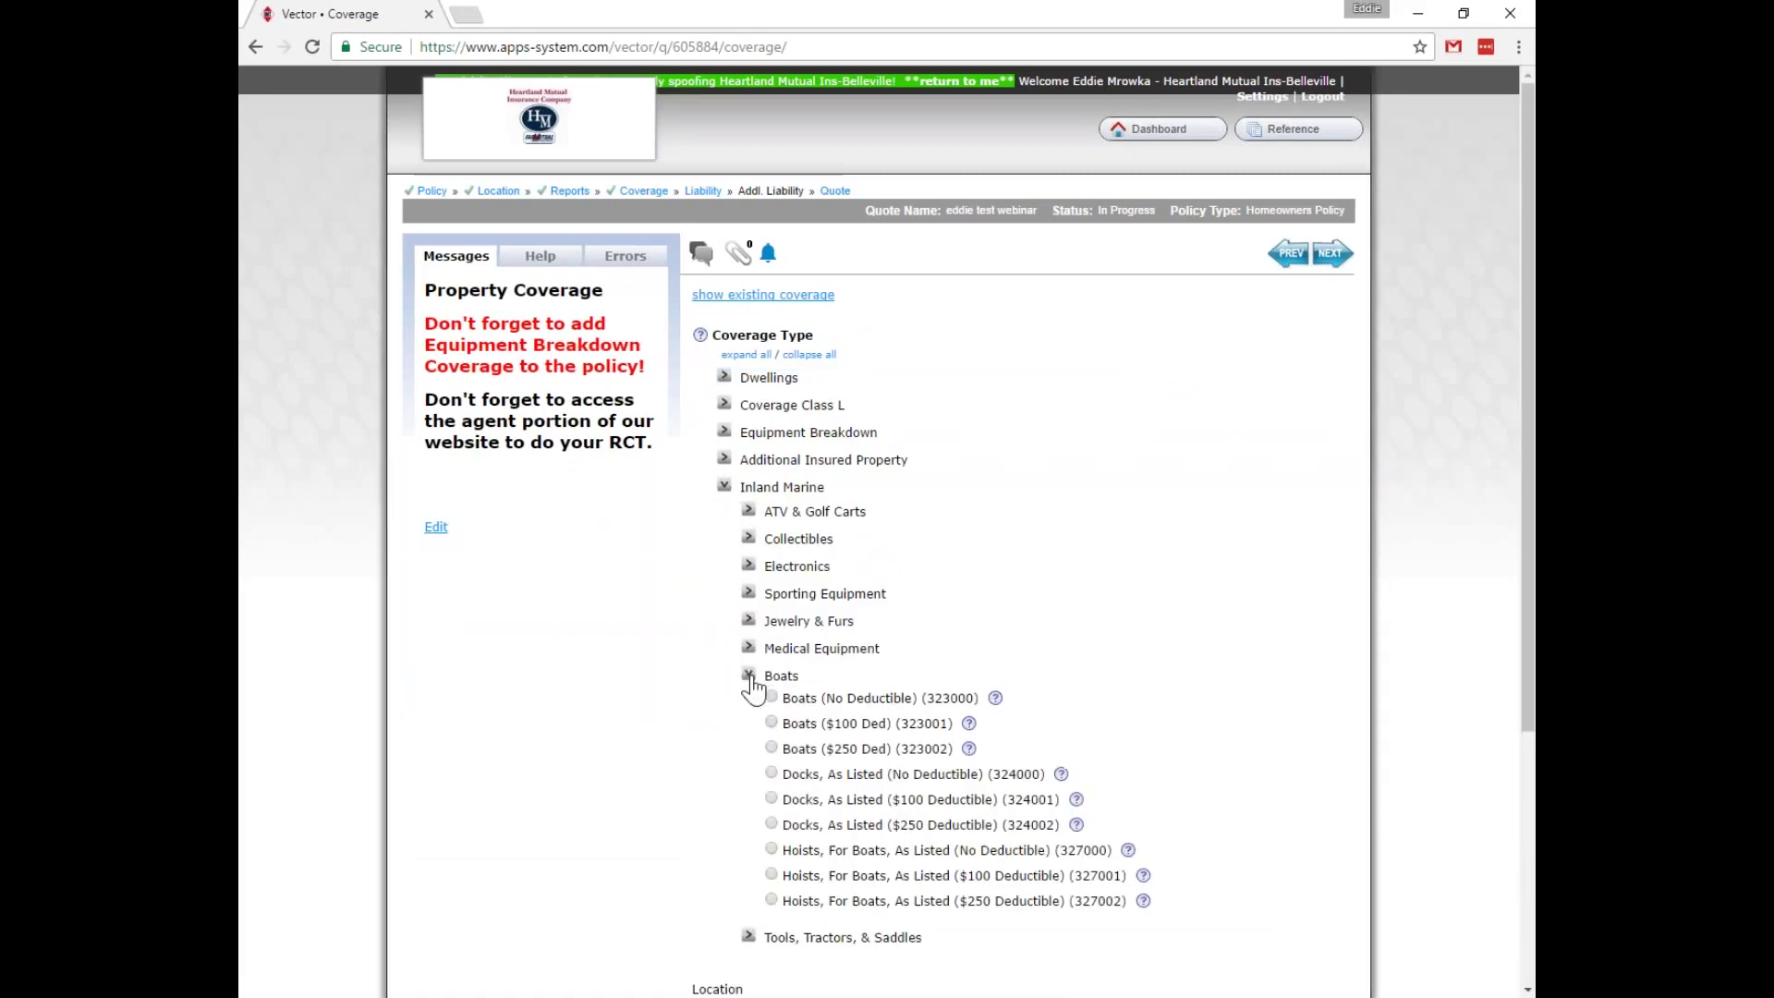
{"action": "left_click", "coordinate": [771, 748]}
{"action": "left_click", "coordinate": [765, 468]}
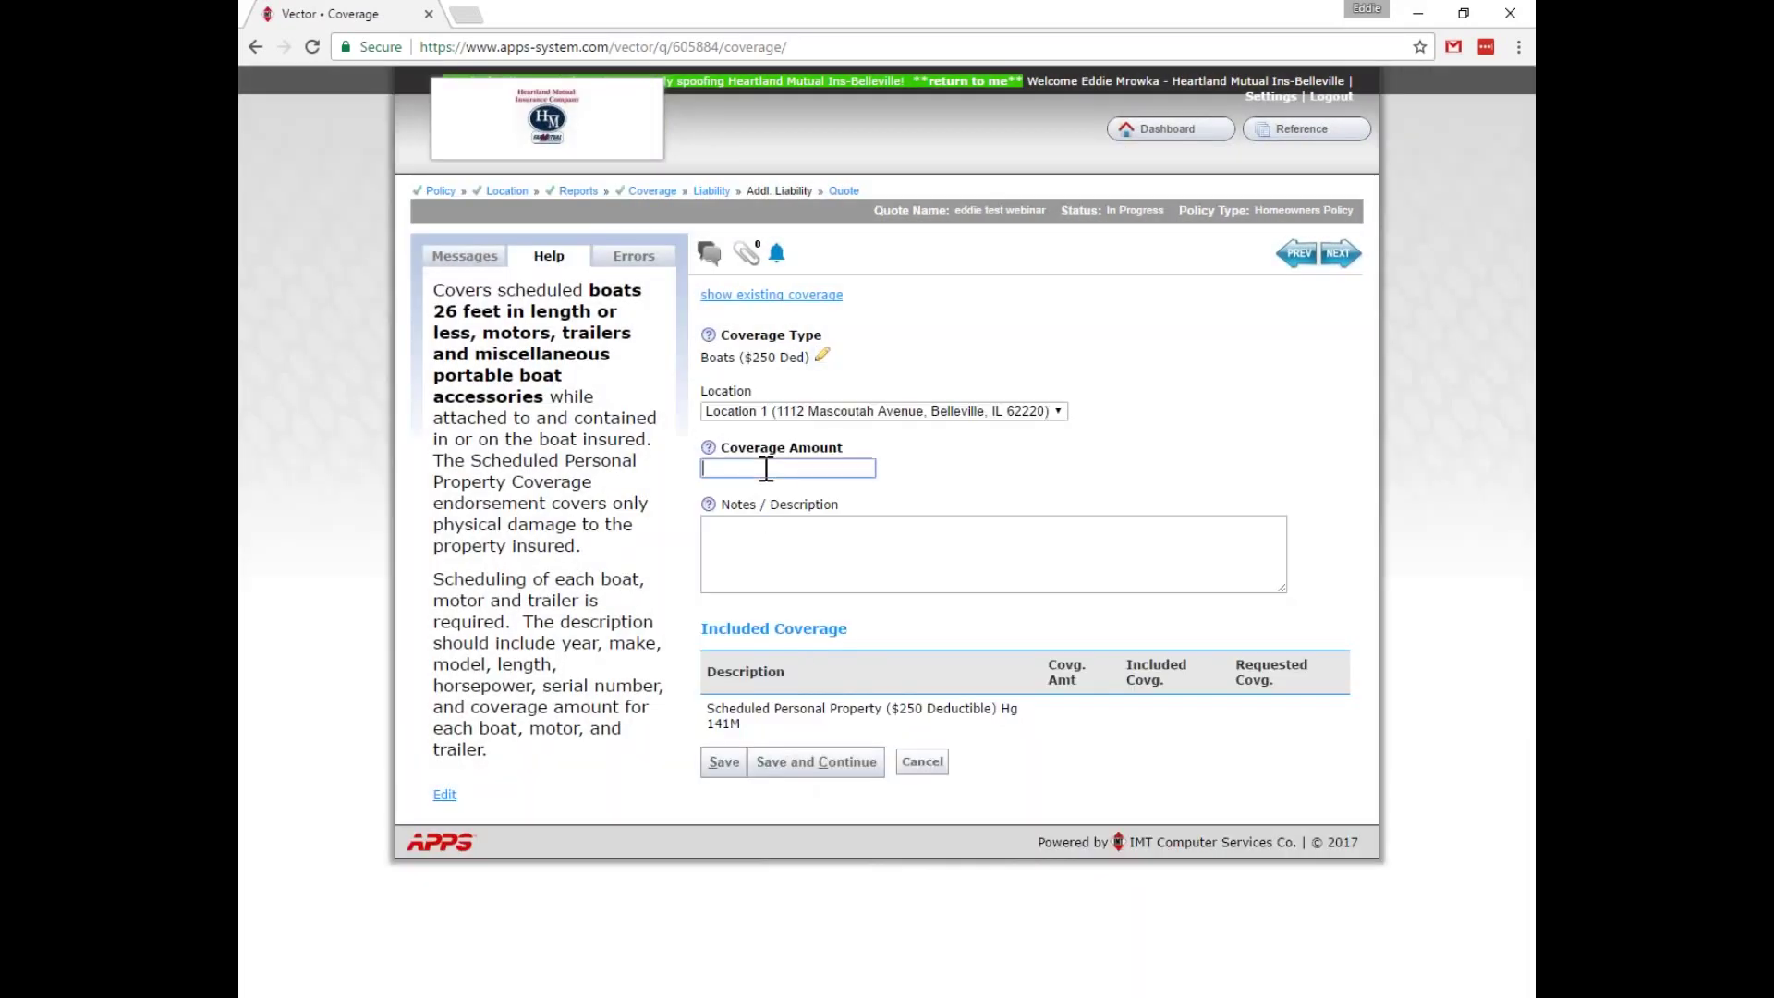
{"action": "type", "text": "7500"}
{"action": "left_click", "coordinate": [722, 763]}
{"action": "left_click", "coordinate": [724, 767]}
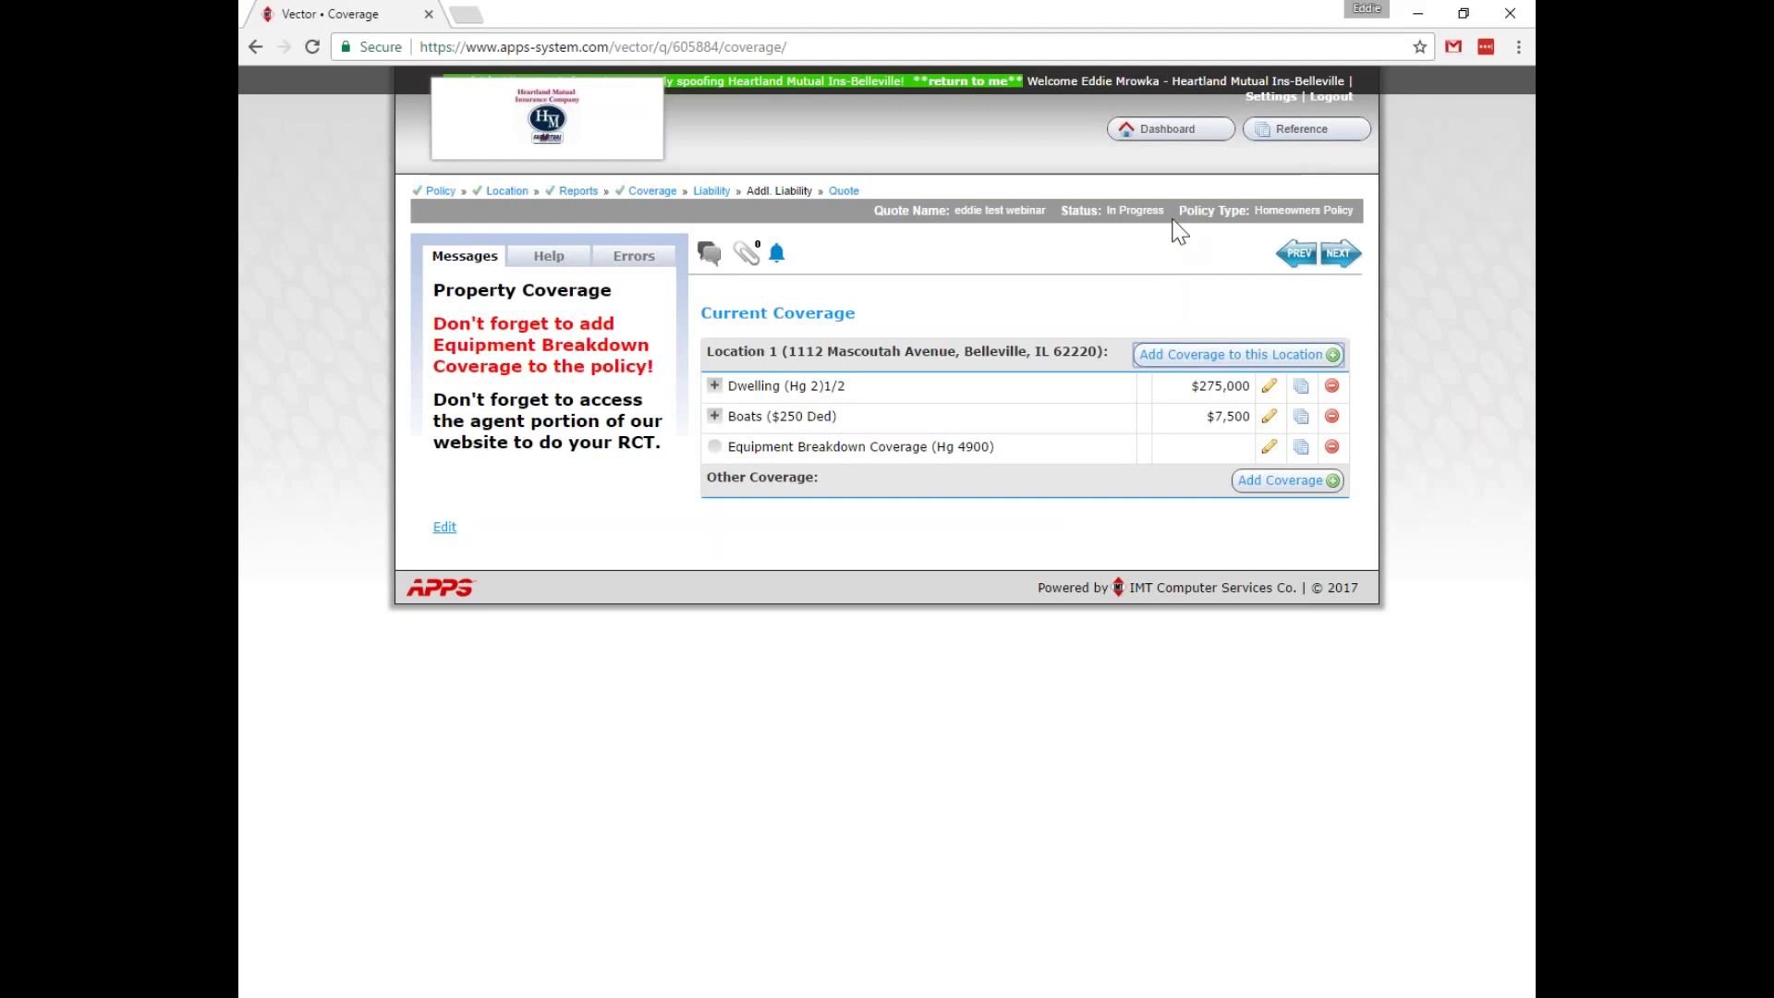
Add Golfers' Equipment ($250 Deductible) from Inland Marine > Sporting Equipment at 9000 and save it.
{"action": "left_click", "coordinate": [1165, 355]}
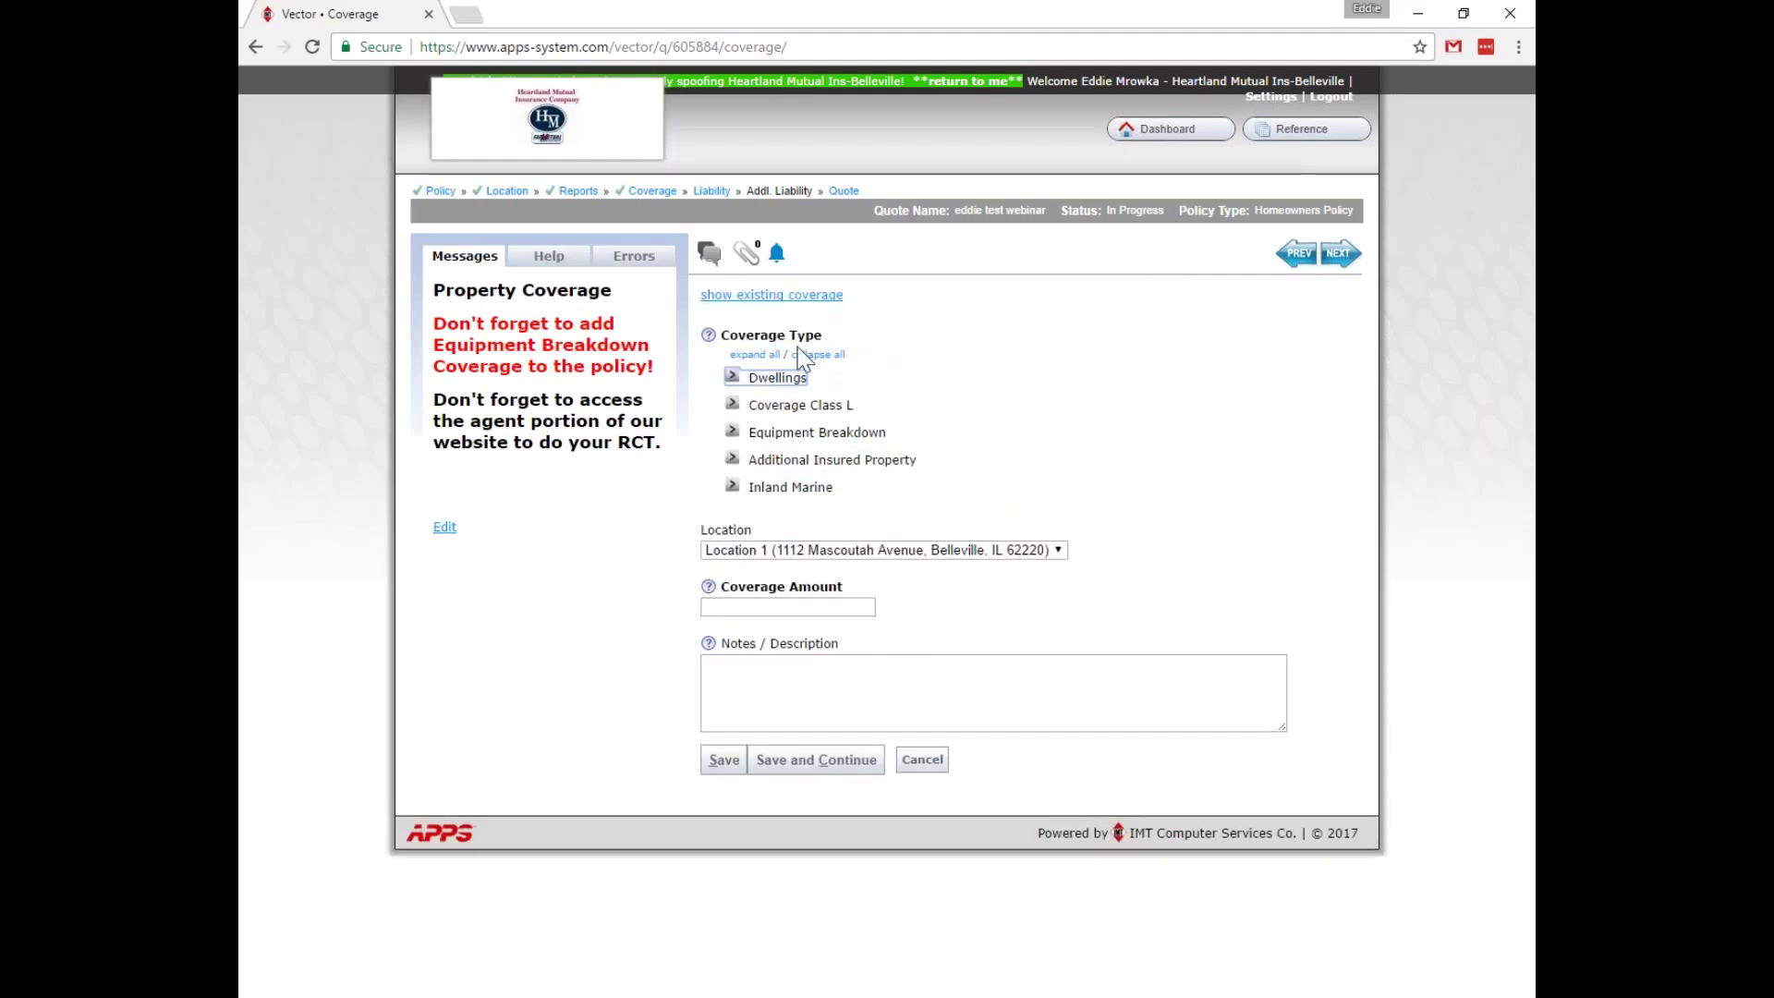
{"action": "left_click", "coordinate": [732, 486]}
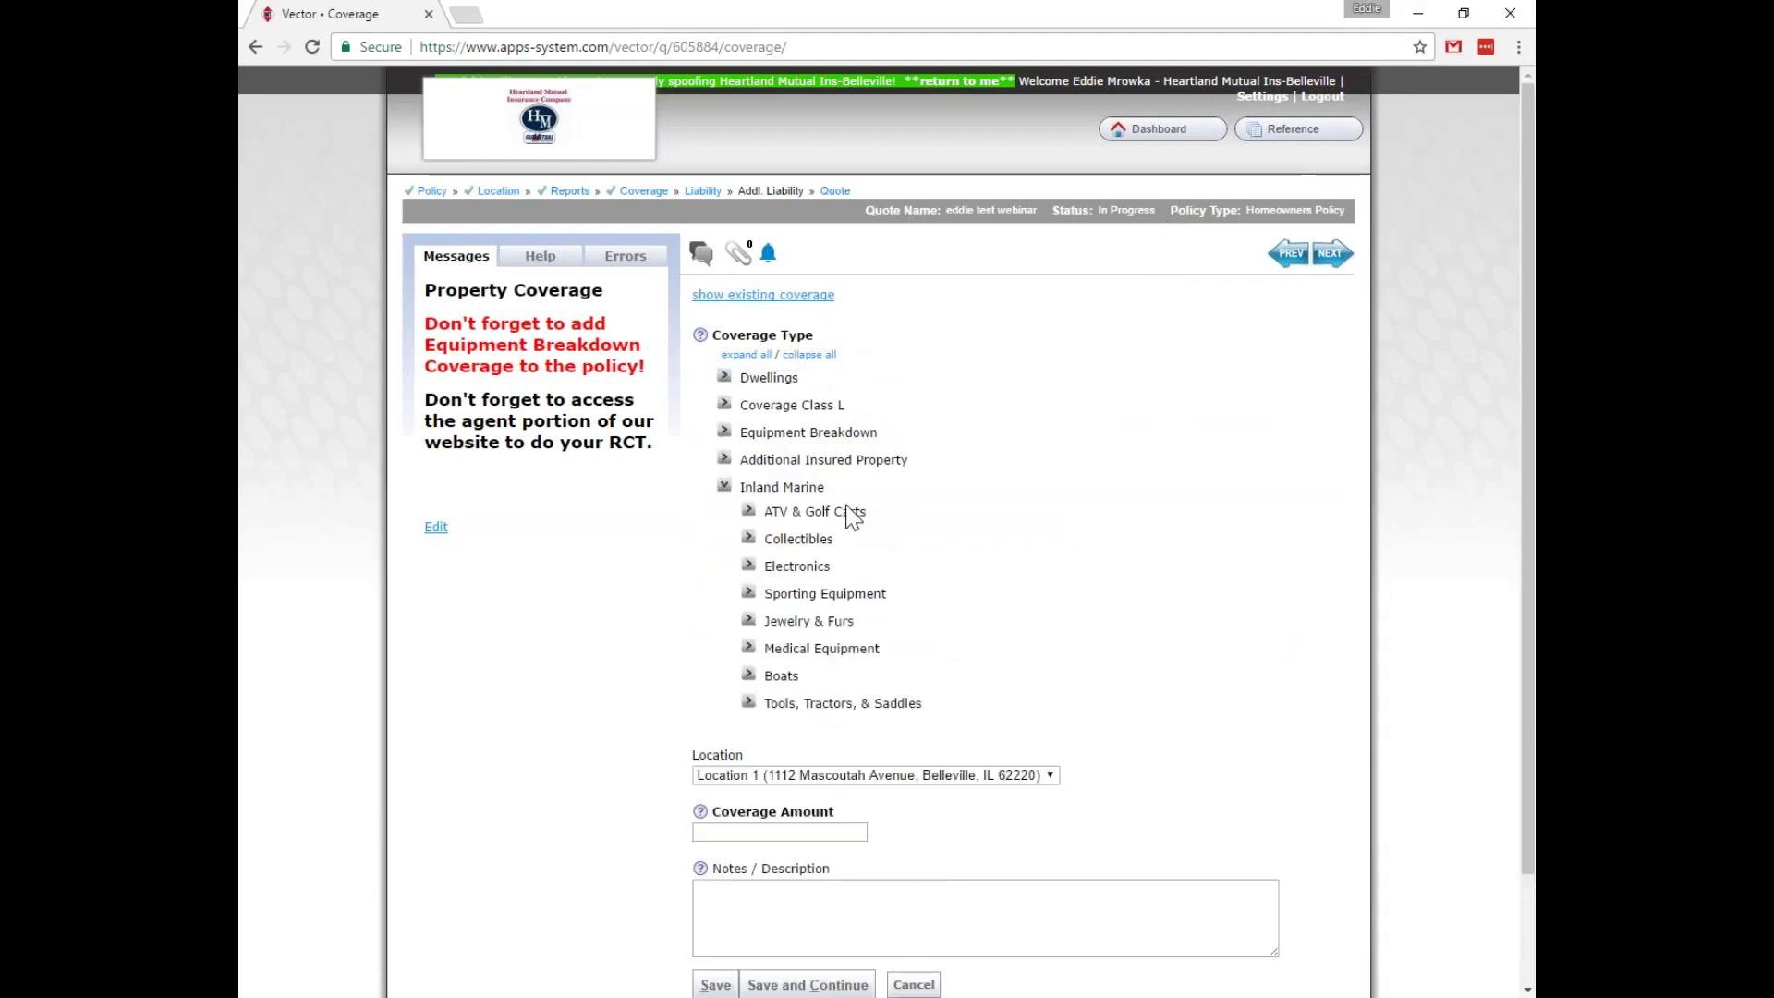
{"action": "left_click", "coordinate": [749, 594]}
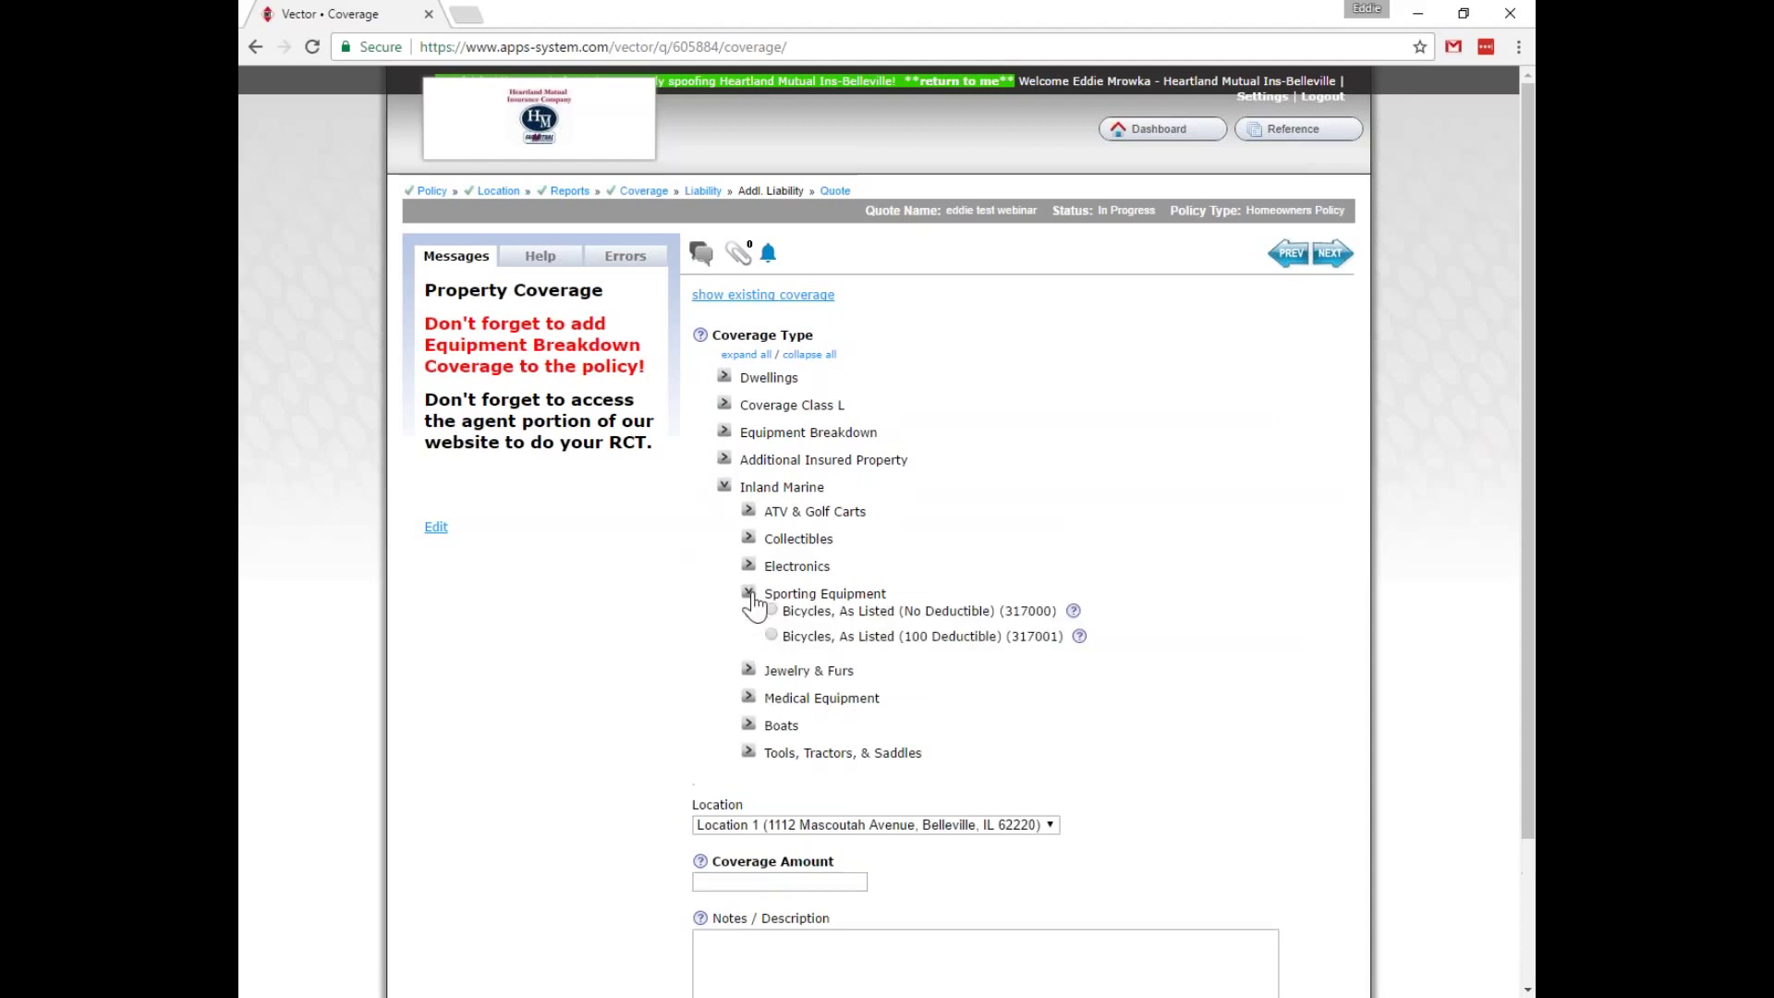
{"action": "scroll", "coordinate": [1096, 697], "scroll_direction": "down", "scroll_amount": 3}
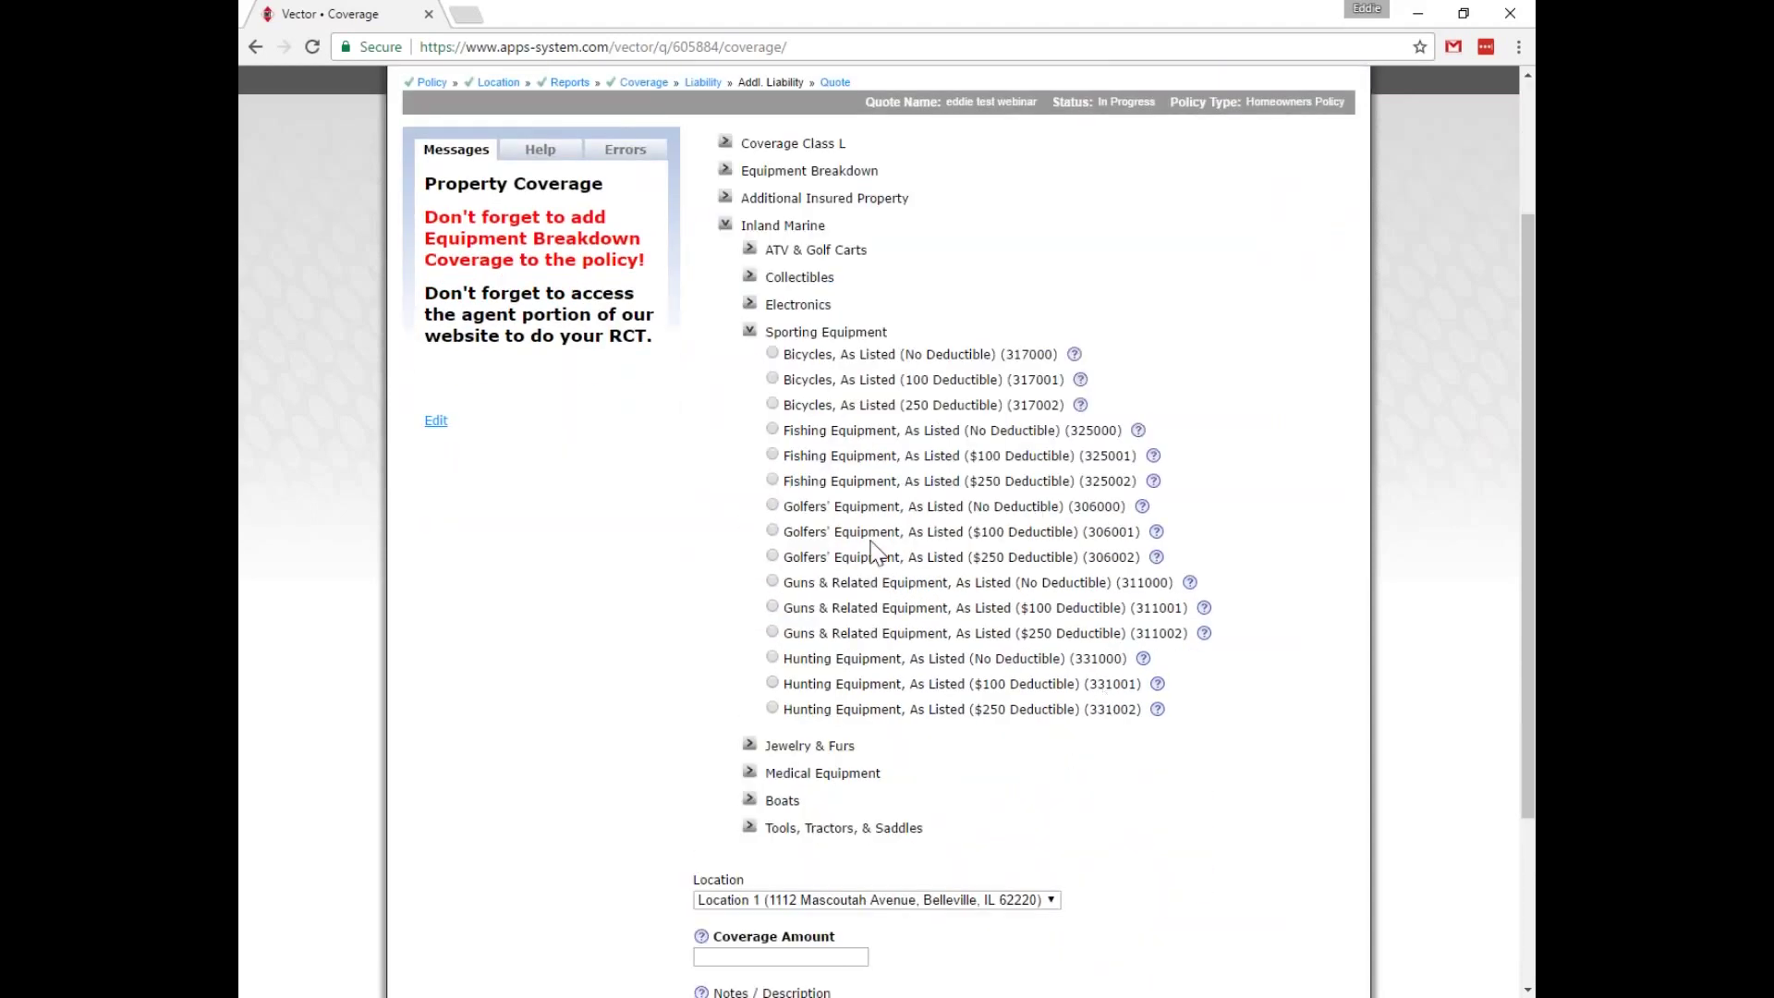
{"action": "left_click", "coordinate": [771, 555]}
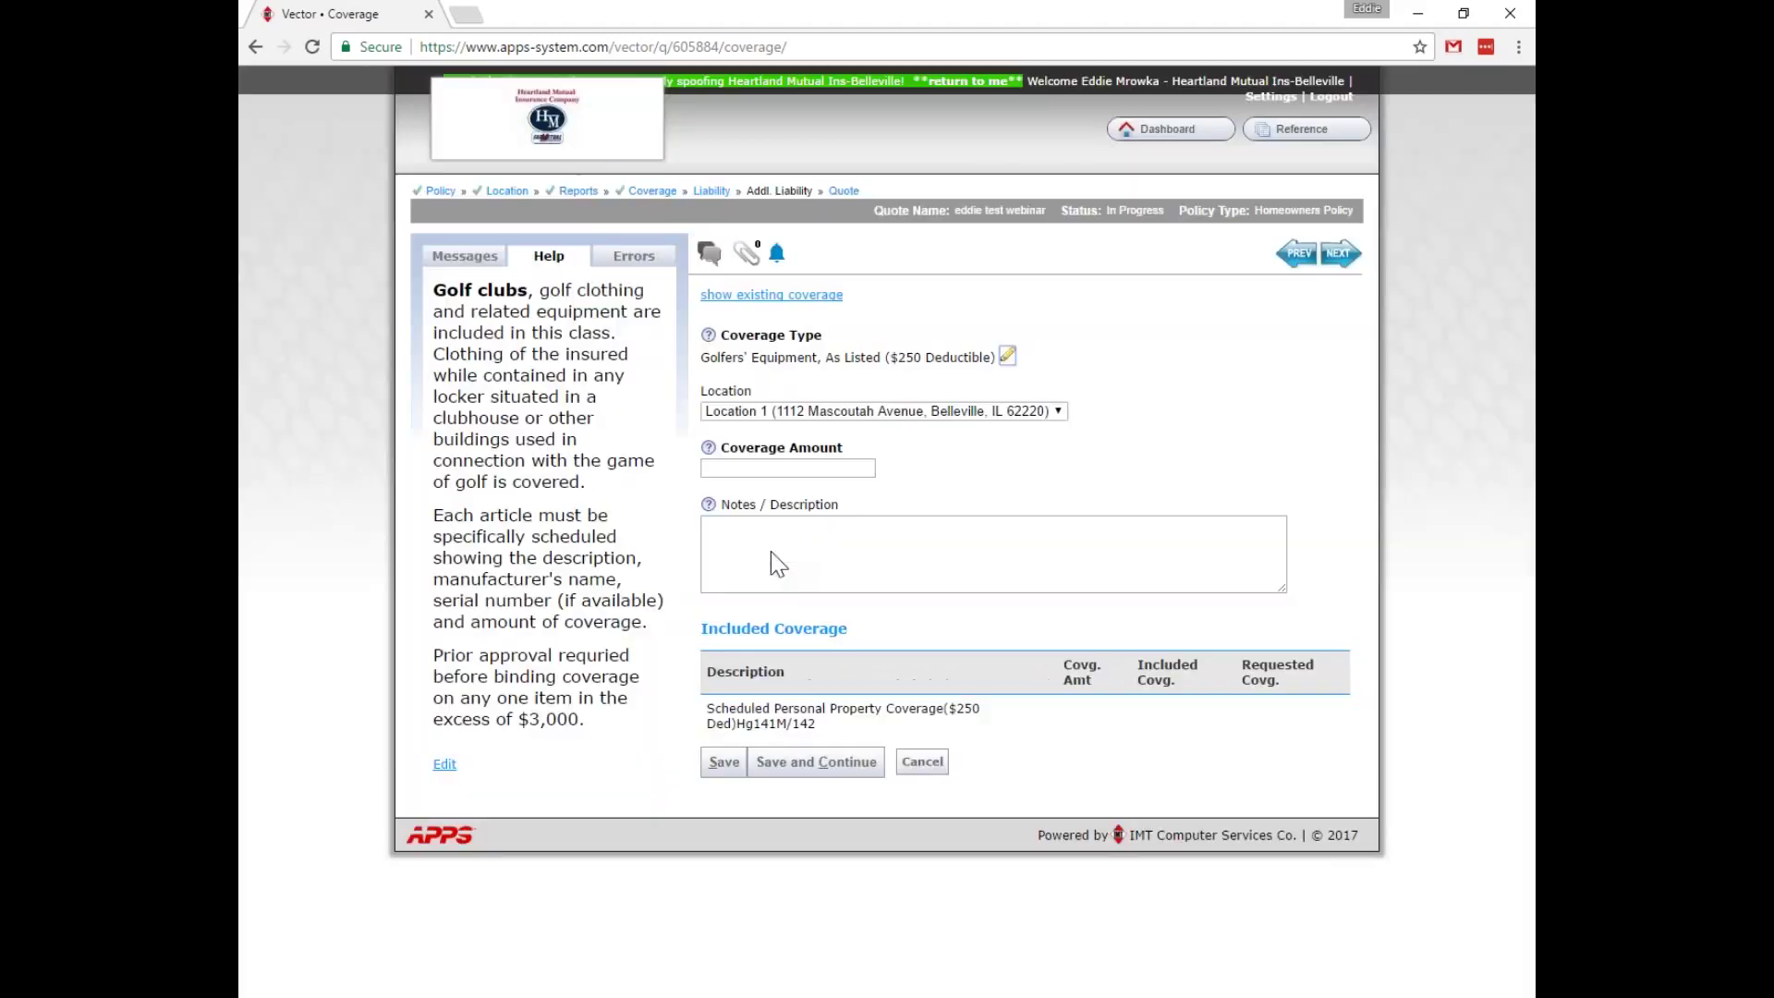
{"action": "left_click", "coordinate": [772, 469]}
{"action": "left_click", "coordinate": [723, 761]}
{"action": "left_click", "coordinate": [742, 756]}
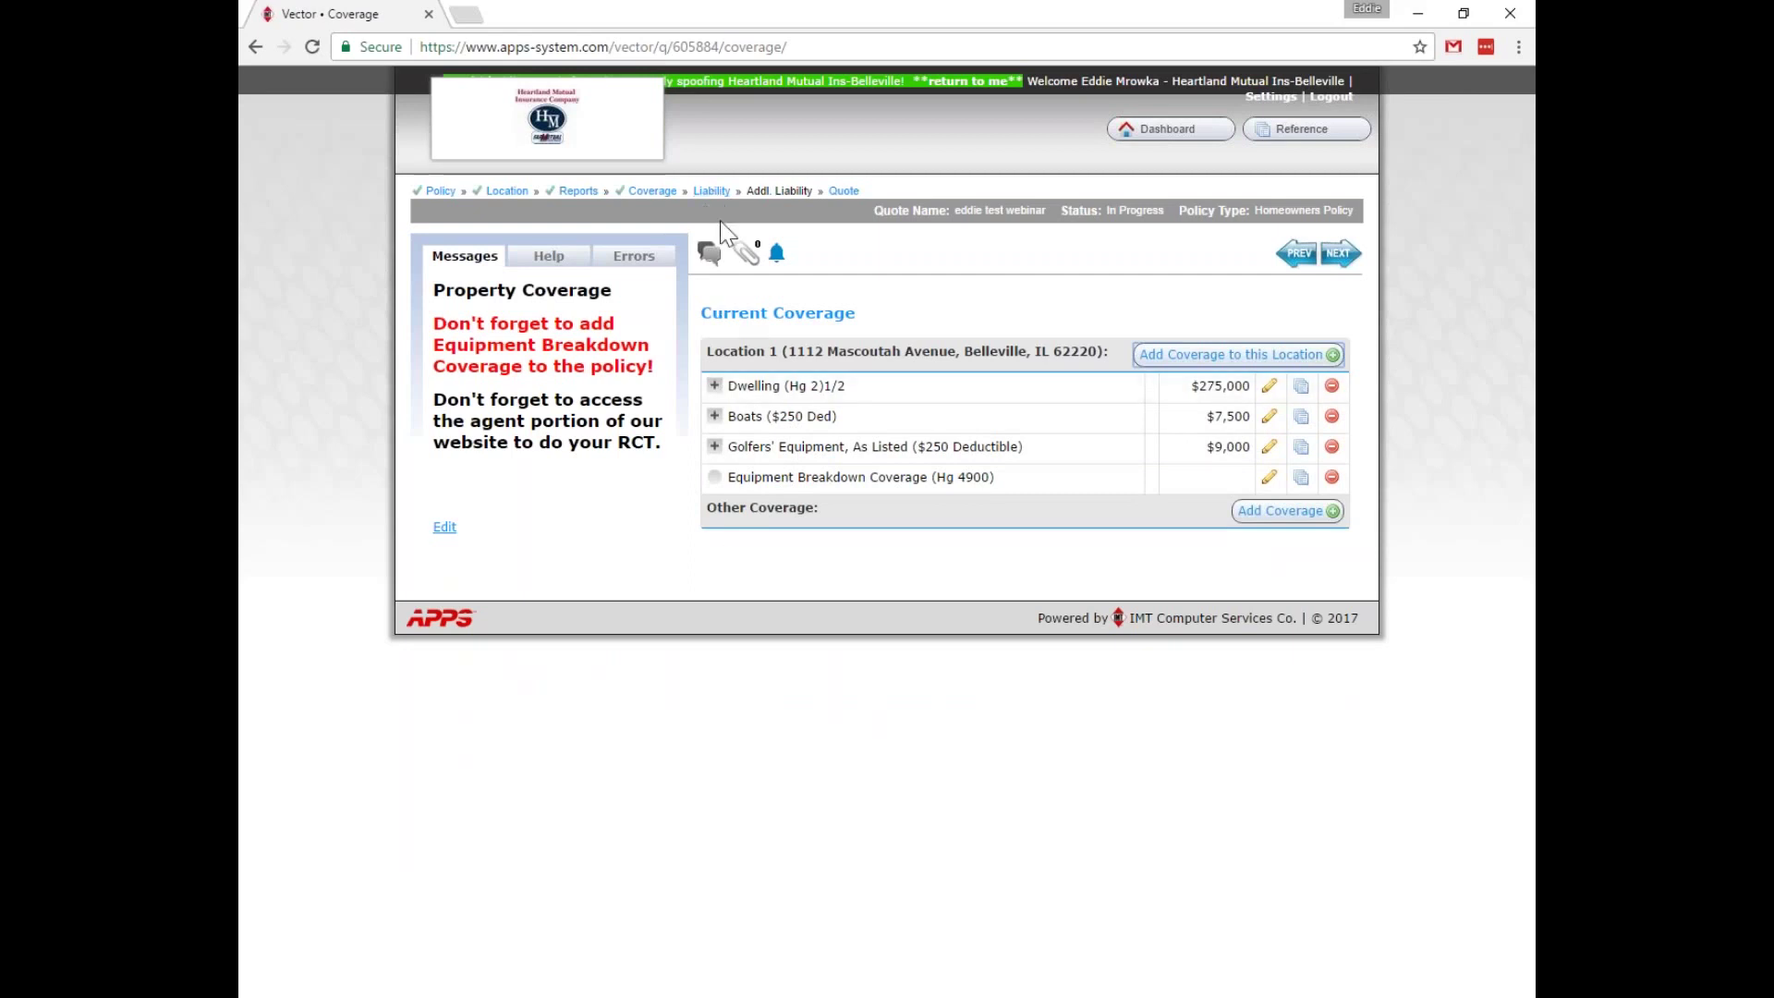
{"action": "left_click", "coordinate": [711, 190]}
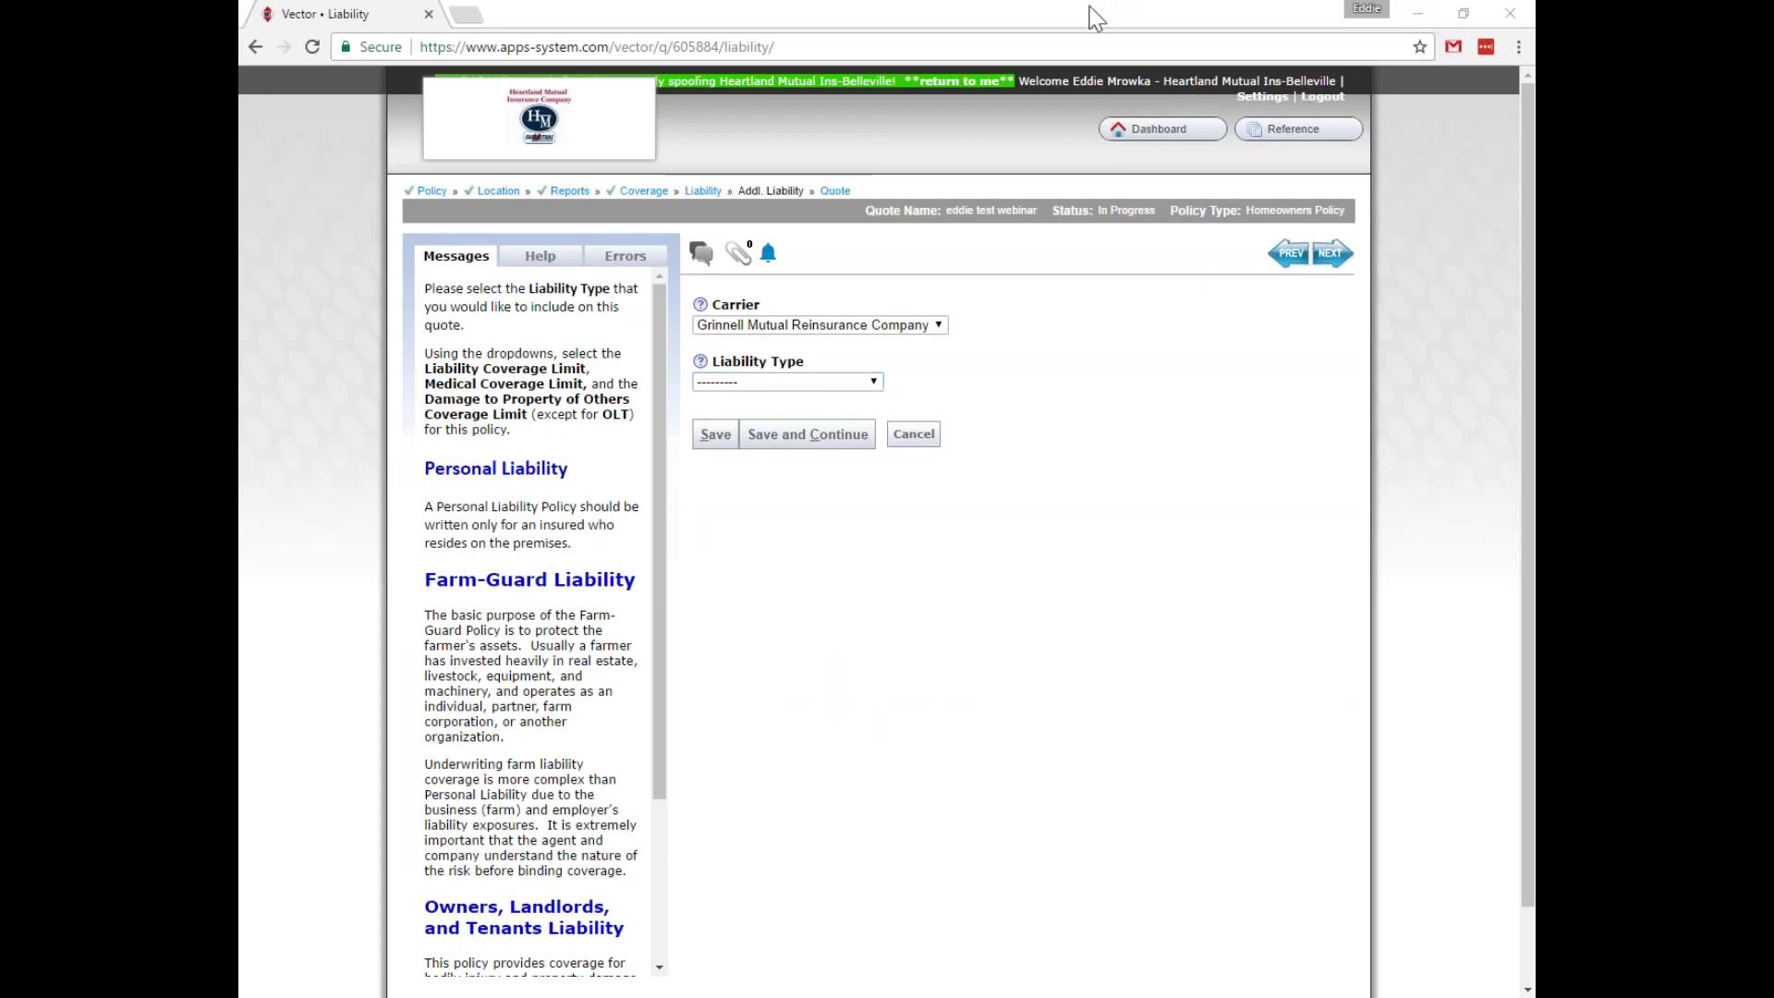
{"action": "left_click", "coordinate": [873, 383]}
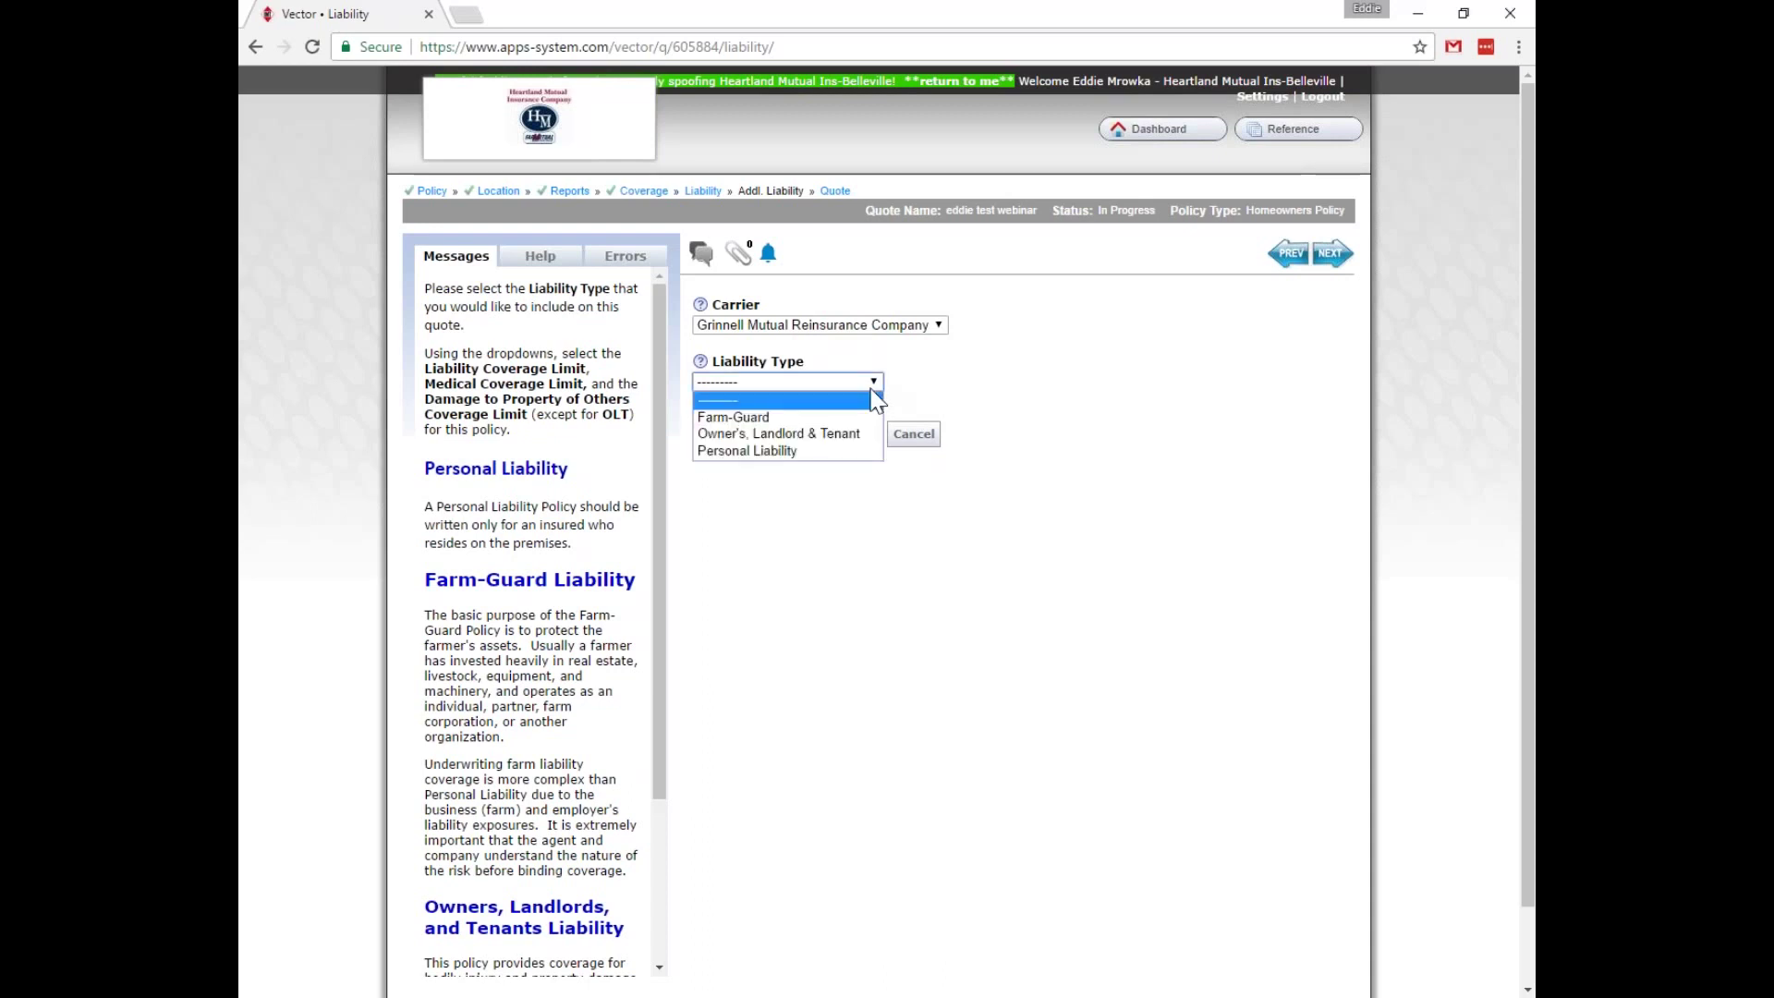
{"action": "left_click", "coordinate": [791, 451]}
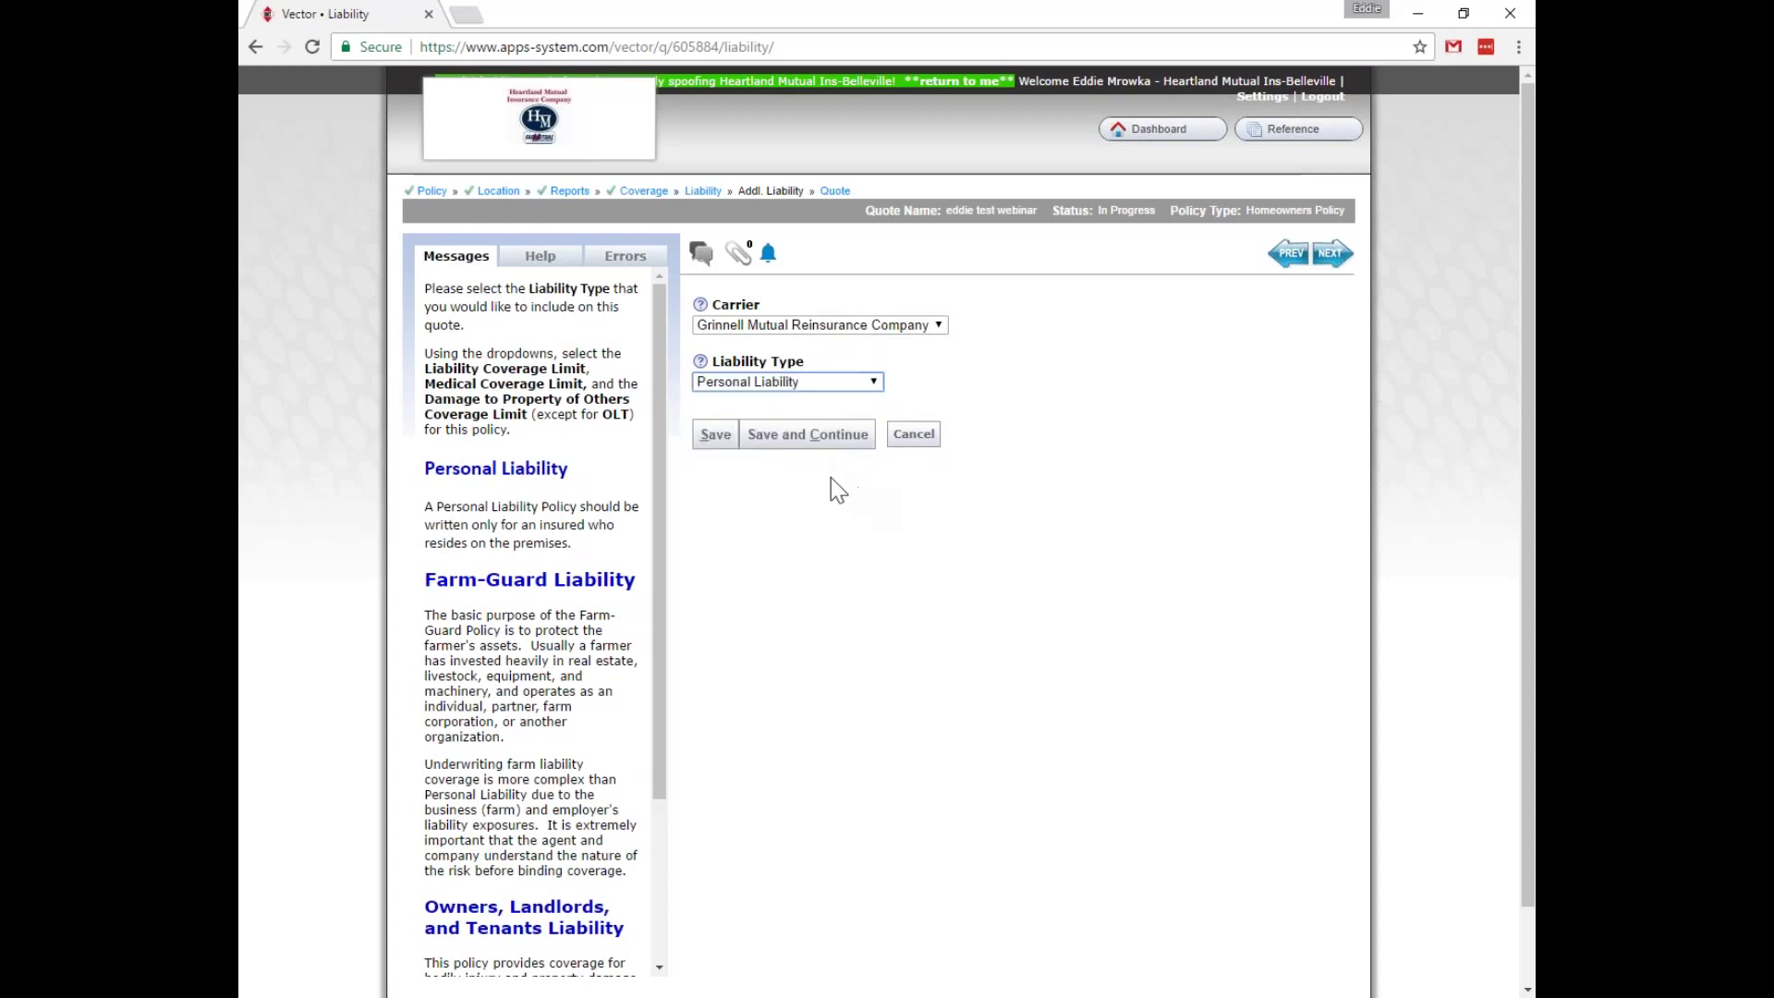
{"action": "left_click", "coordinate": [872, 381]}
{"action": "left_click", "coordinate": [810, 415]}
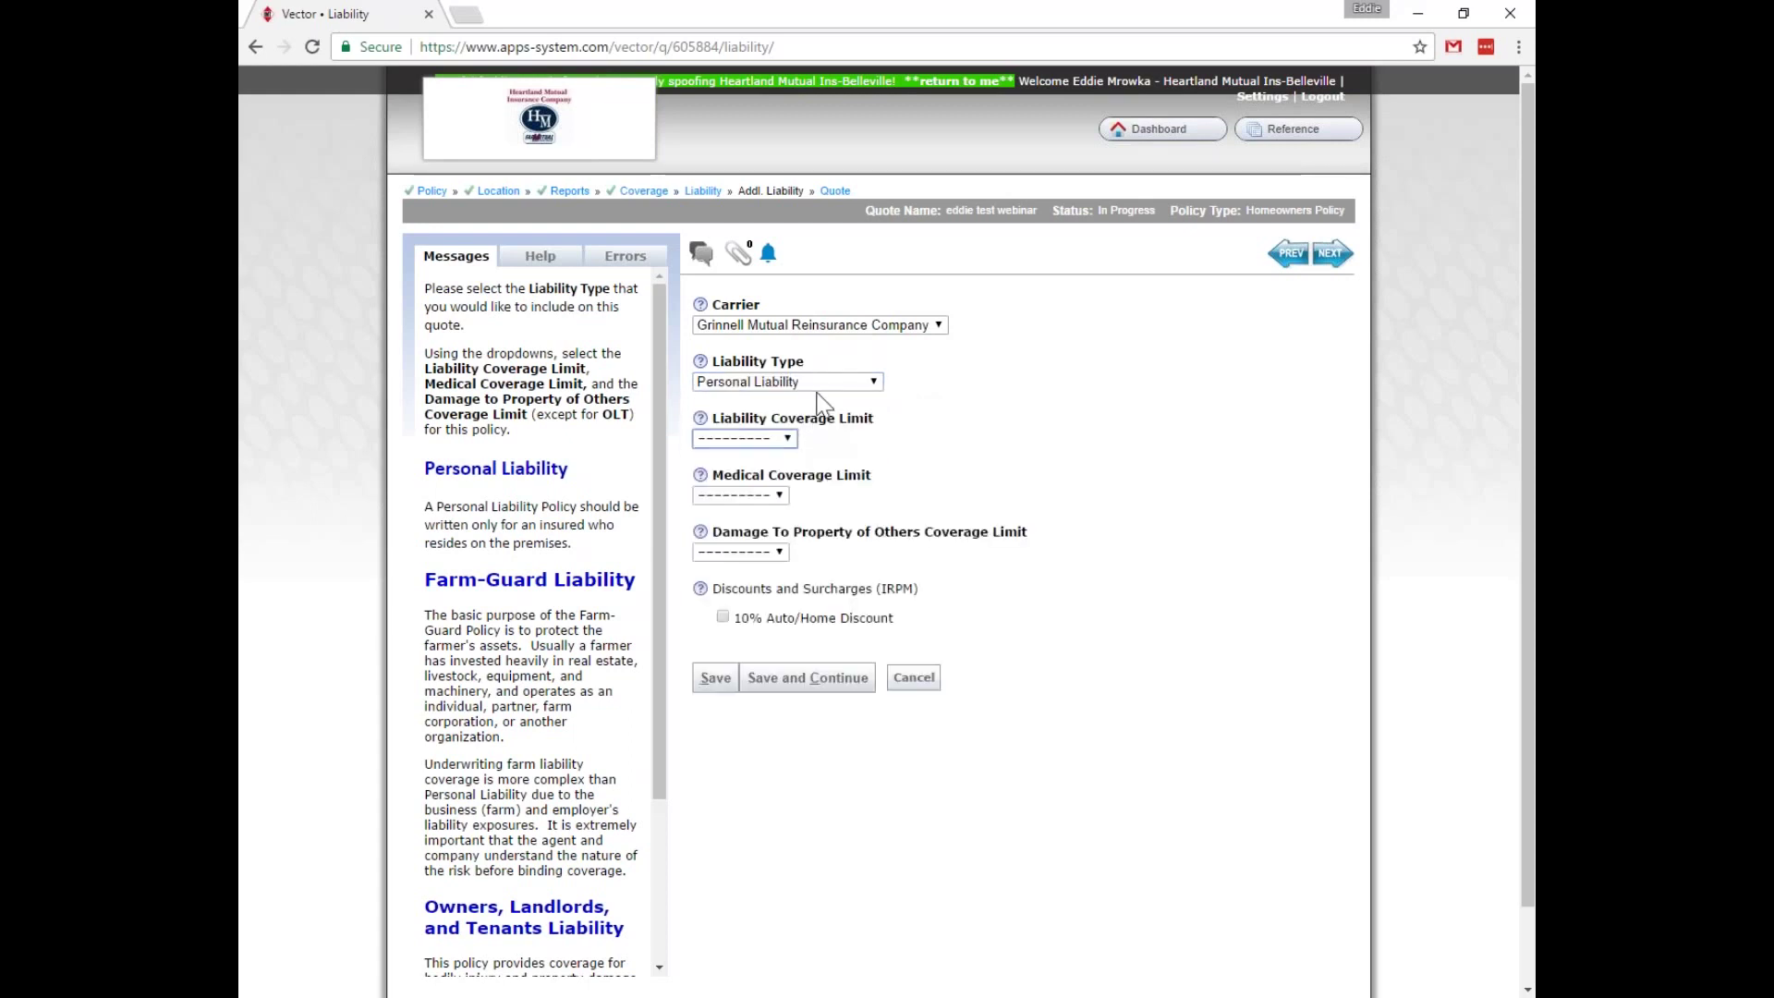
{"action": "left_click", "coordinate": [843, 381]}
{"action": "key", "text": "Up"}
{"action": "key", "text": "Up"}
{"action": "key", "text": "Return"}
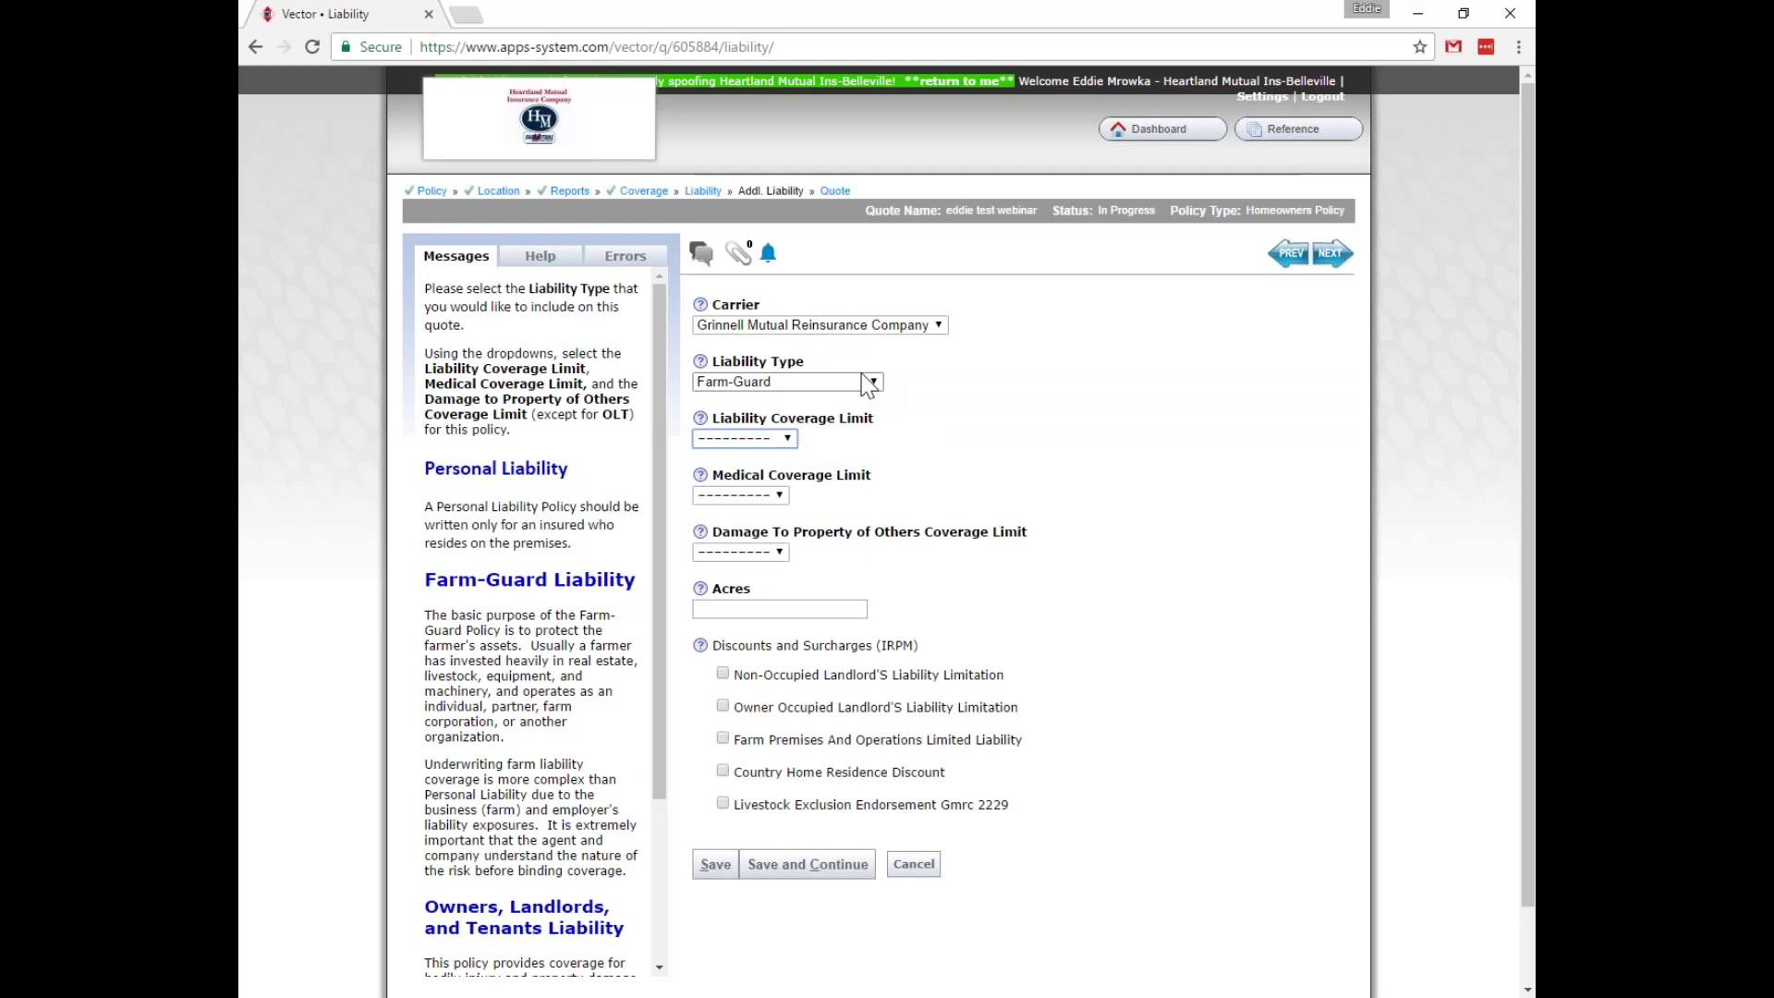
{"action": "key", "text": "F5"}
{"action": "left_click", "coordinate": [946, 160]}
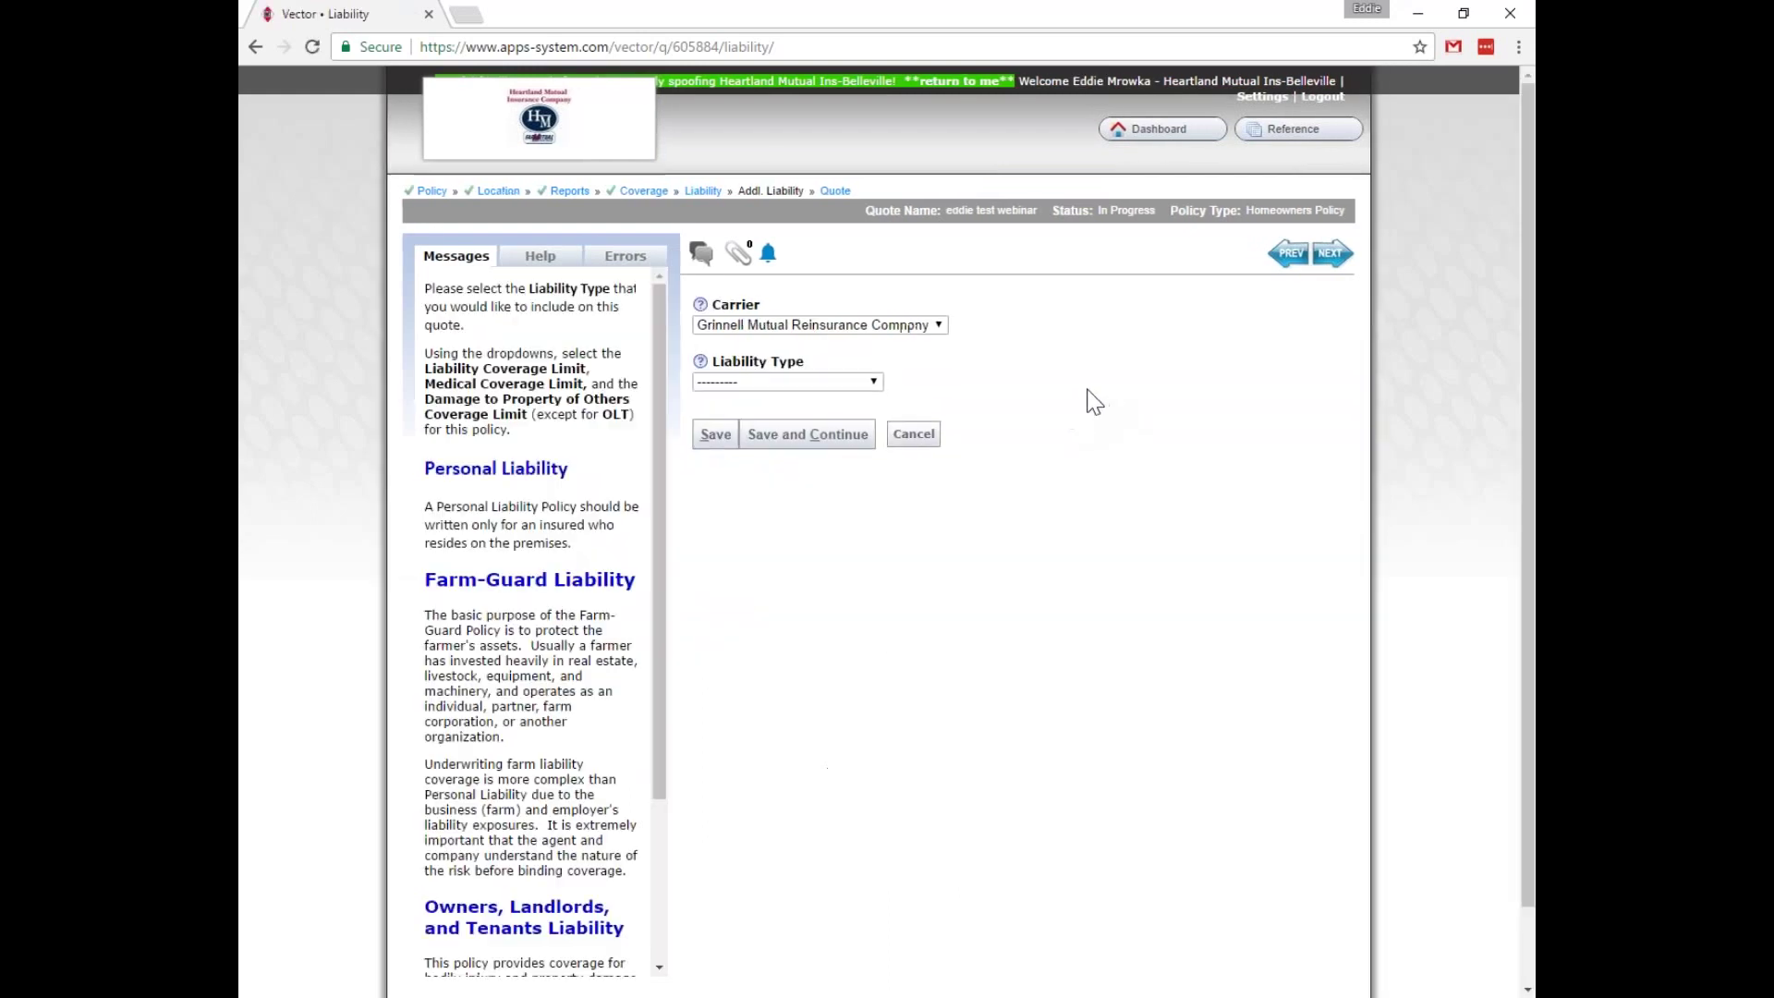
{"action": "left_click", "coordinate": [873, 381]}
Set Personal Liability limits to $500,000 liability, $10,000 medical, $10,000 property damage, then save and continue.
{"action": "left_click", "coordinate": [820, 452]}
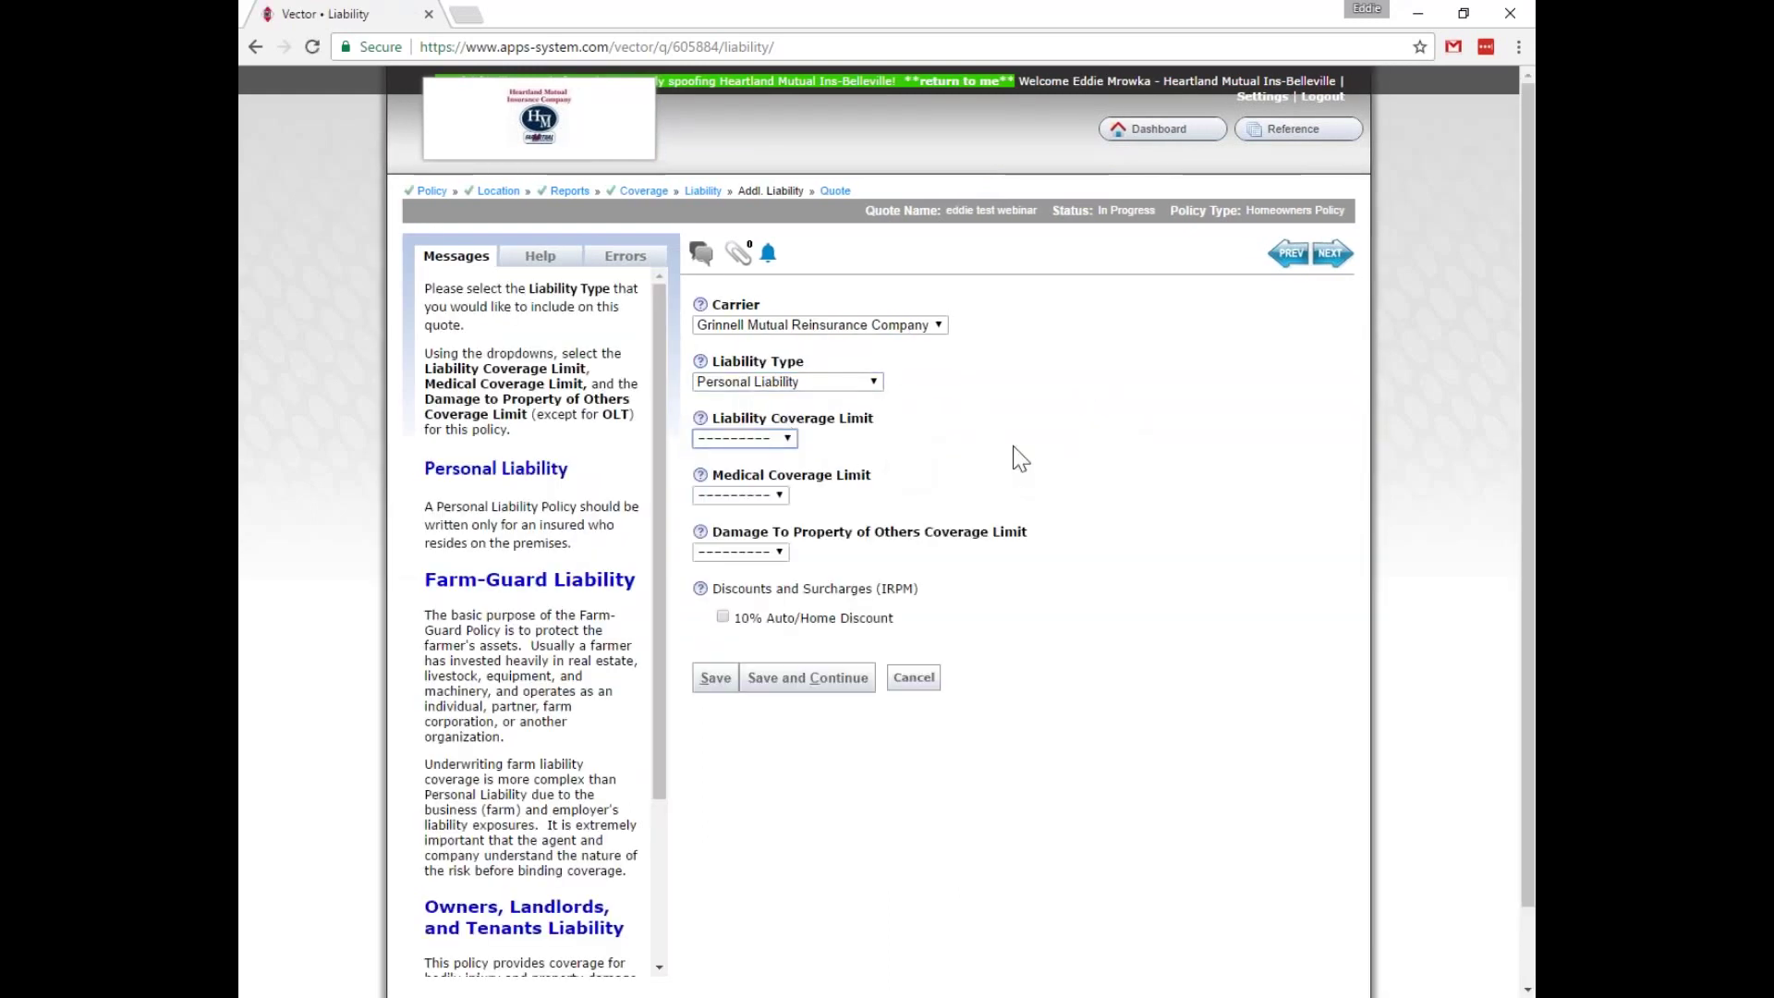
{"action": "left_click", "coordinate": [782, 438]}
{"action": "left_click", "coordinate": [768, 507]}
{"action": "left_click", "coordinate": [770, 497]}
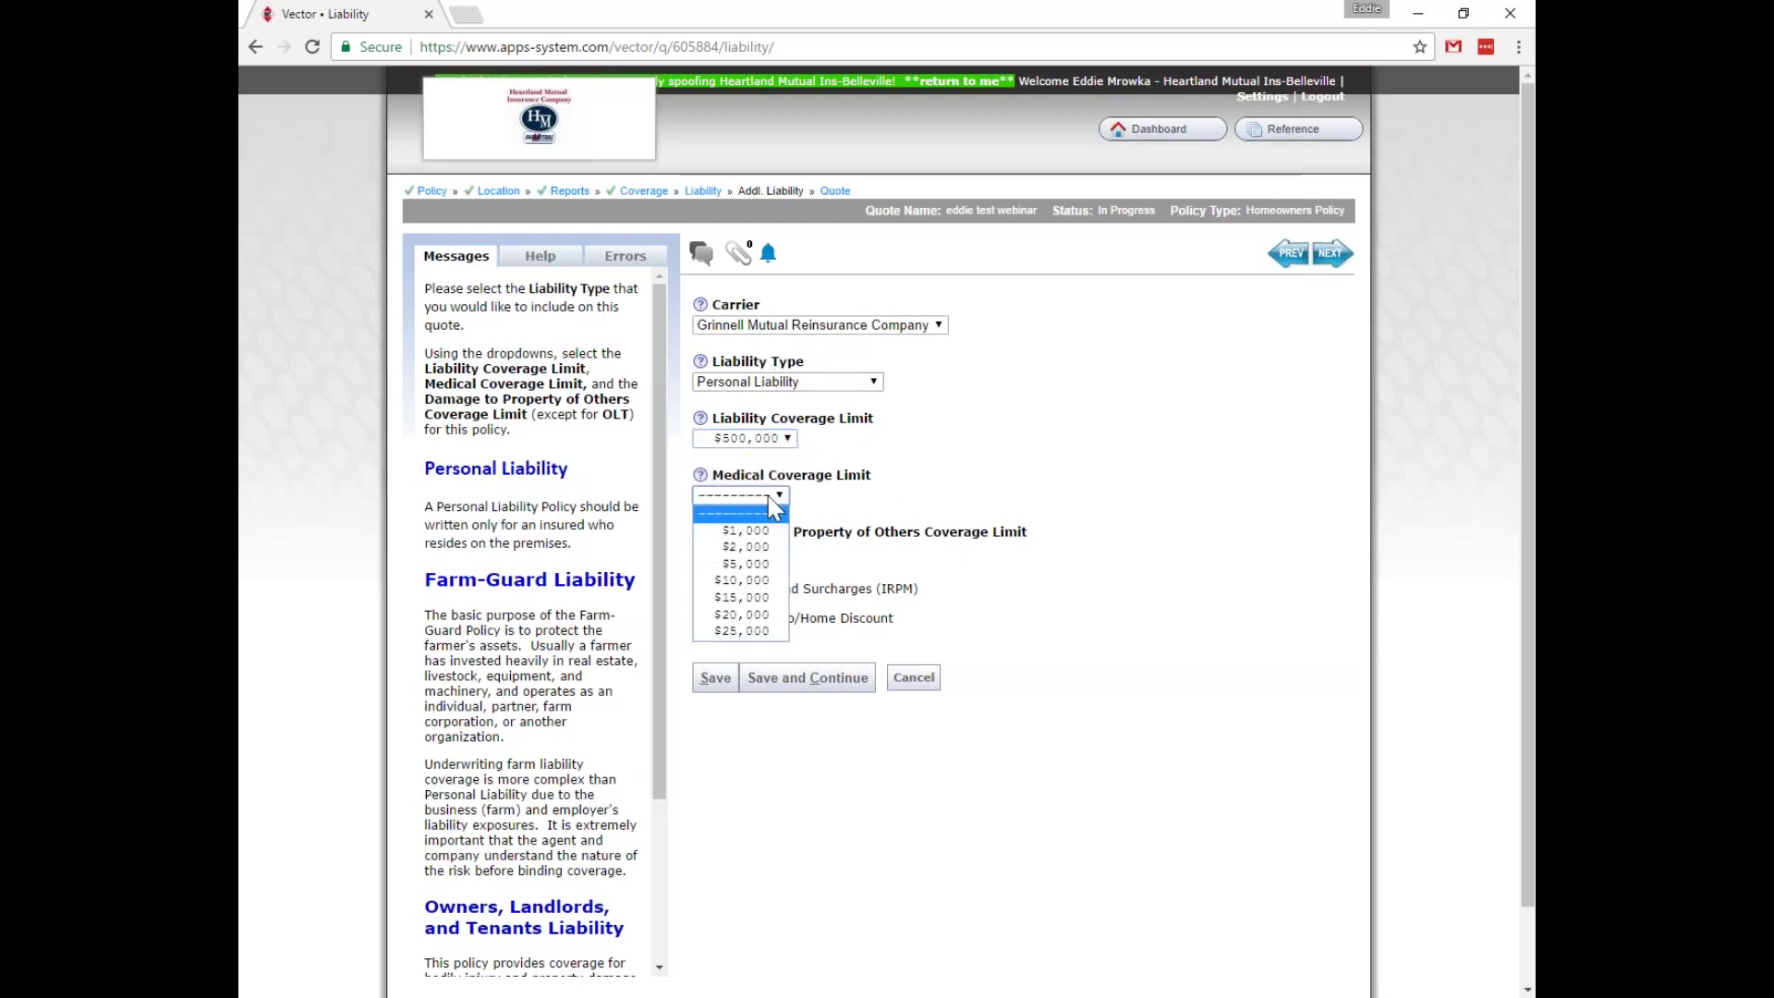
{"action": "left_click", "coordinate": [762, 579]}
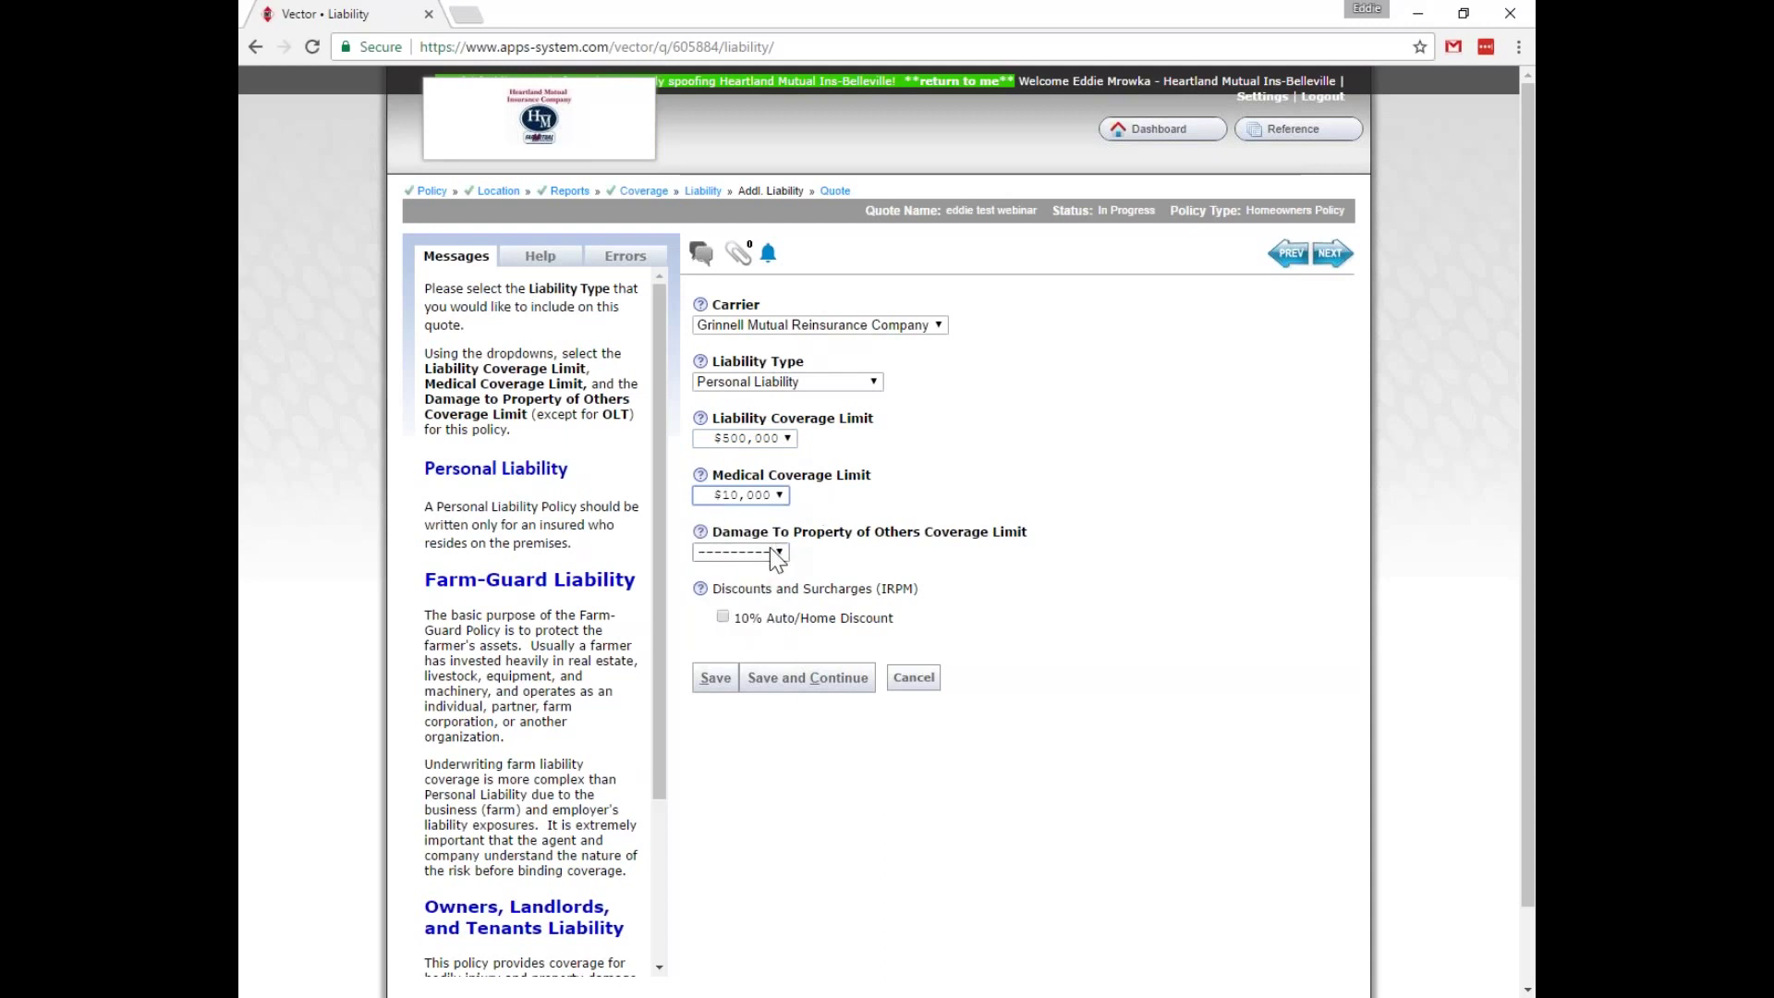
{"action": "left_click", "coordinate": [779, 552]}
{"action": "left_click", "coordinate": [751, 665]}
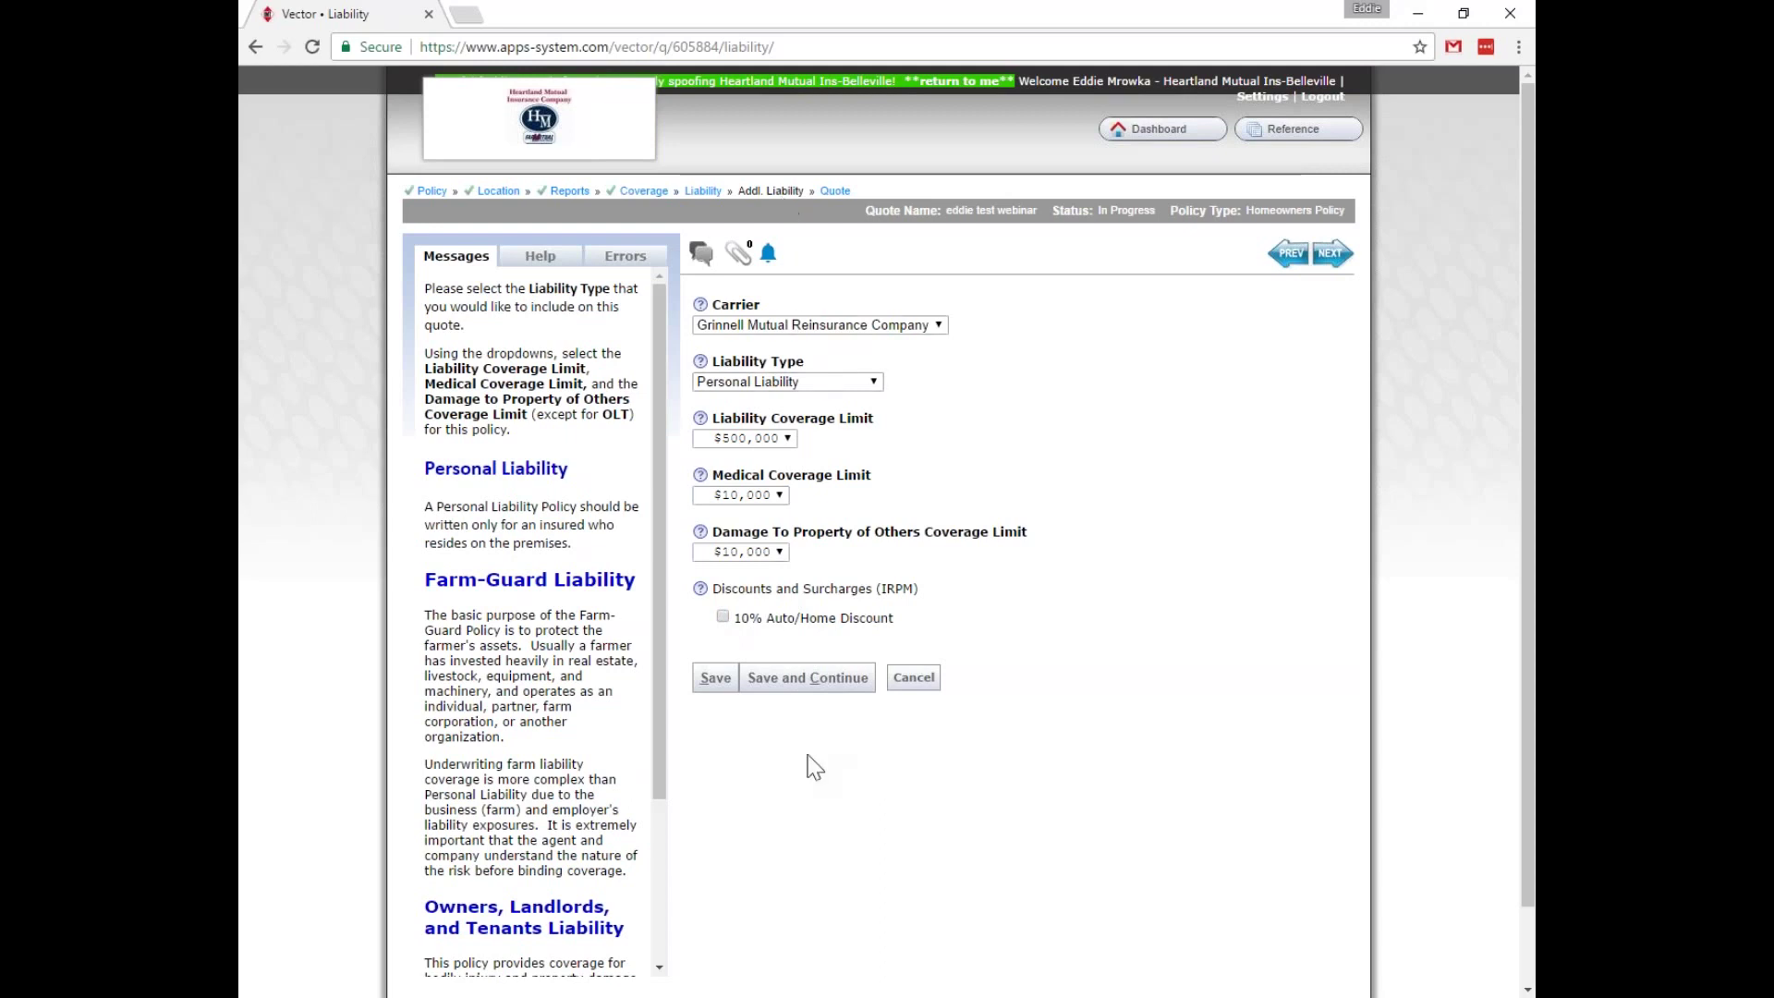
{"action": "left_click", "coordinate": [812, 683]}
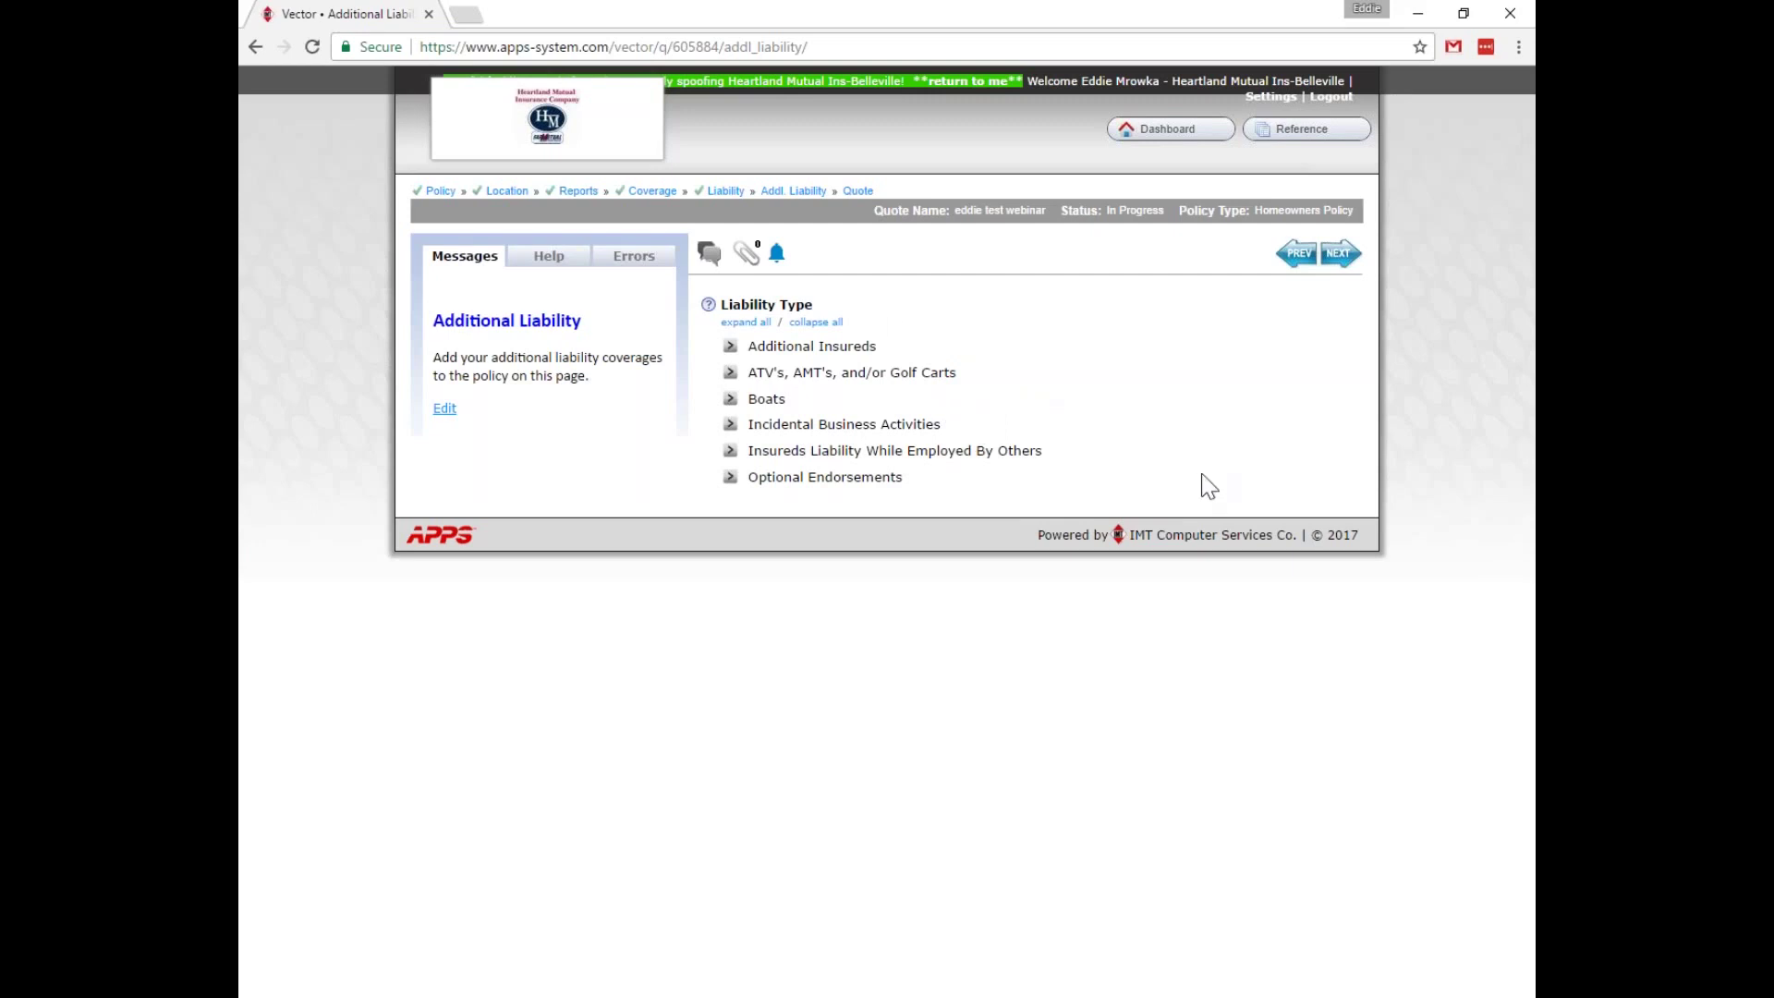
Add the >40 Mph inboard/outboard boat liability.
{"action": "left_click", "coordinate": [731, 399]}
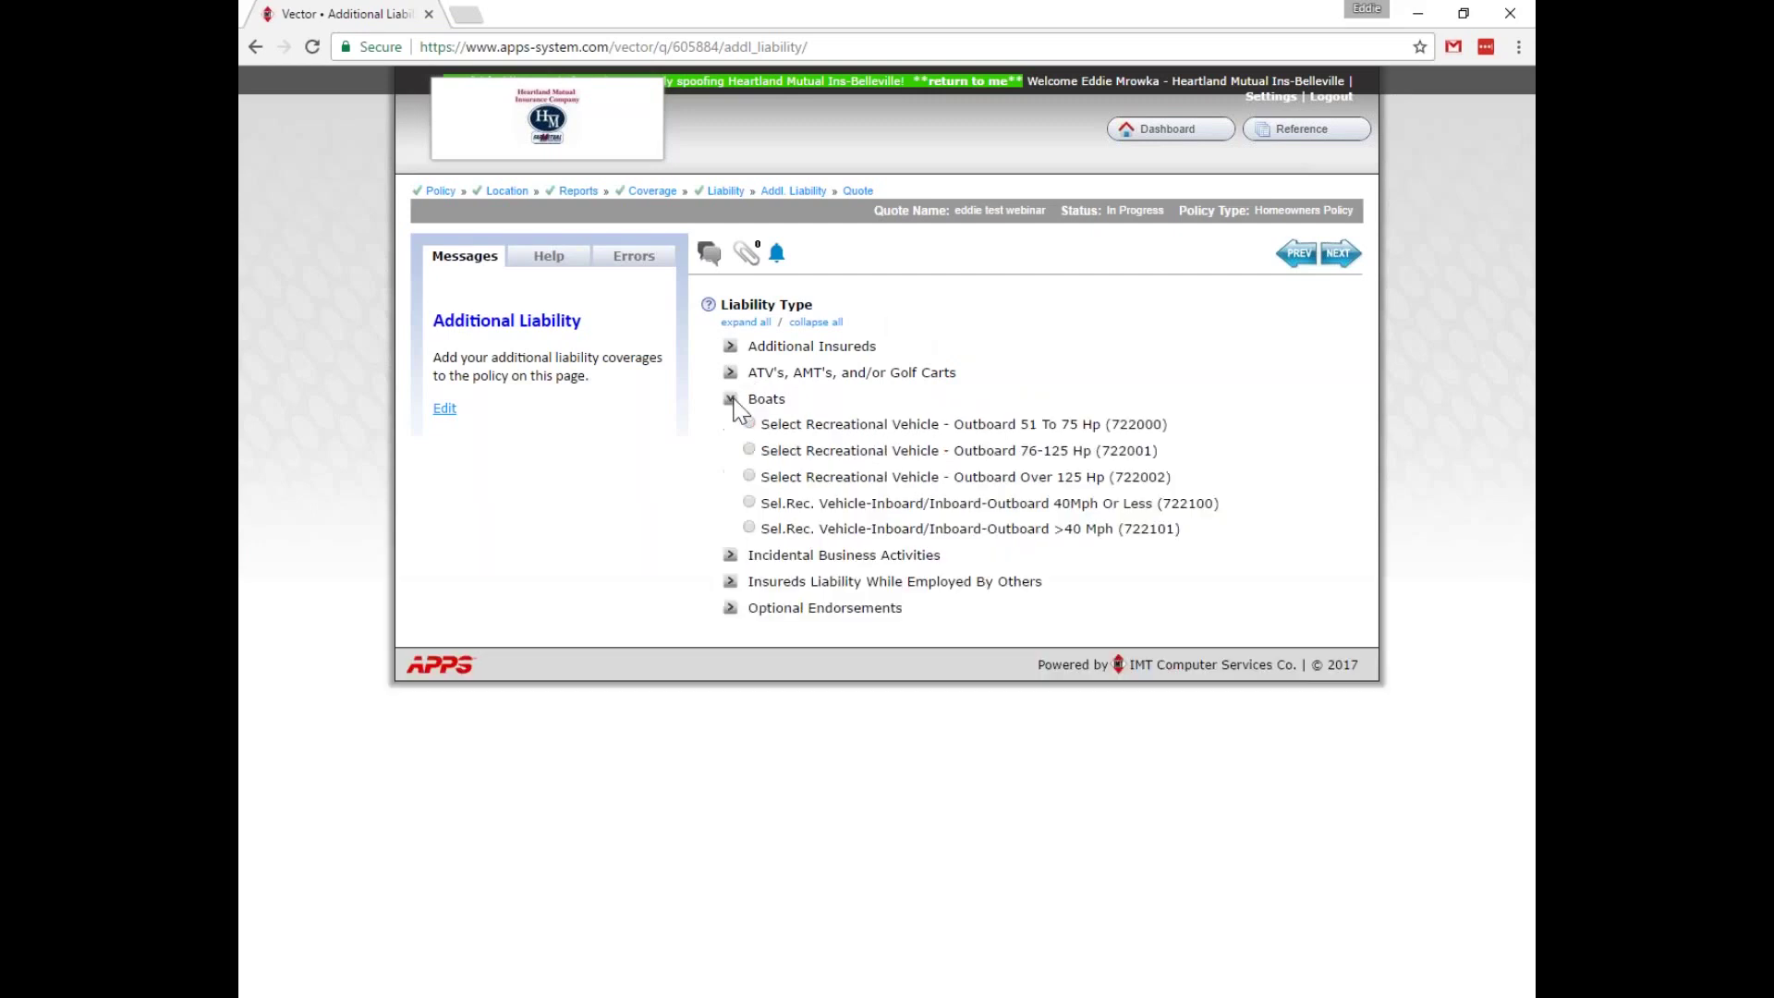
{"action": "left_click", "coordinate": [748, 527]}
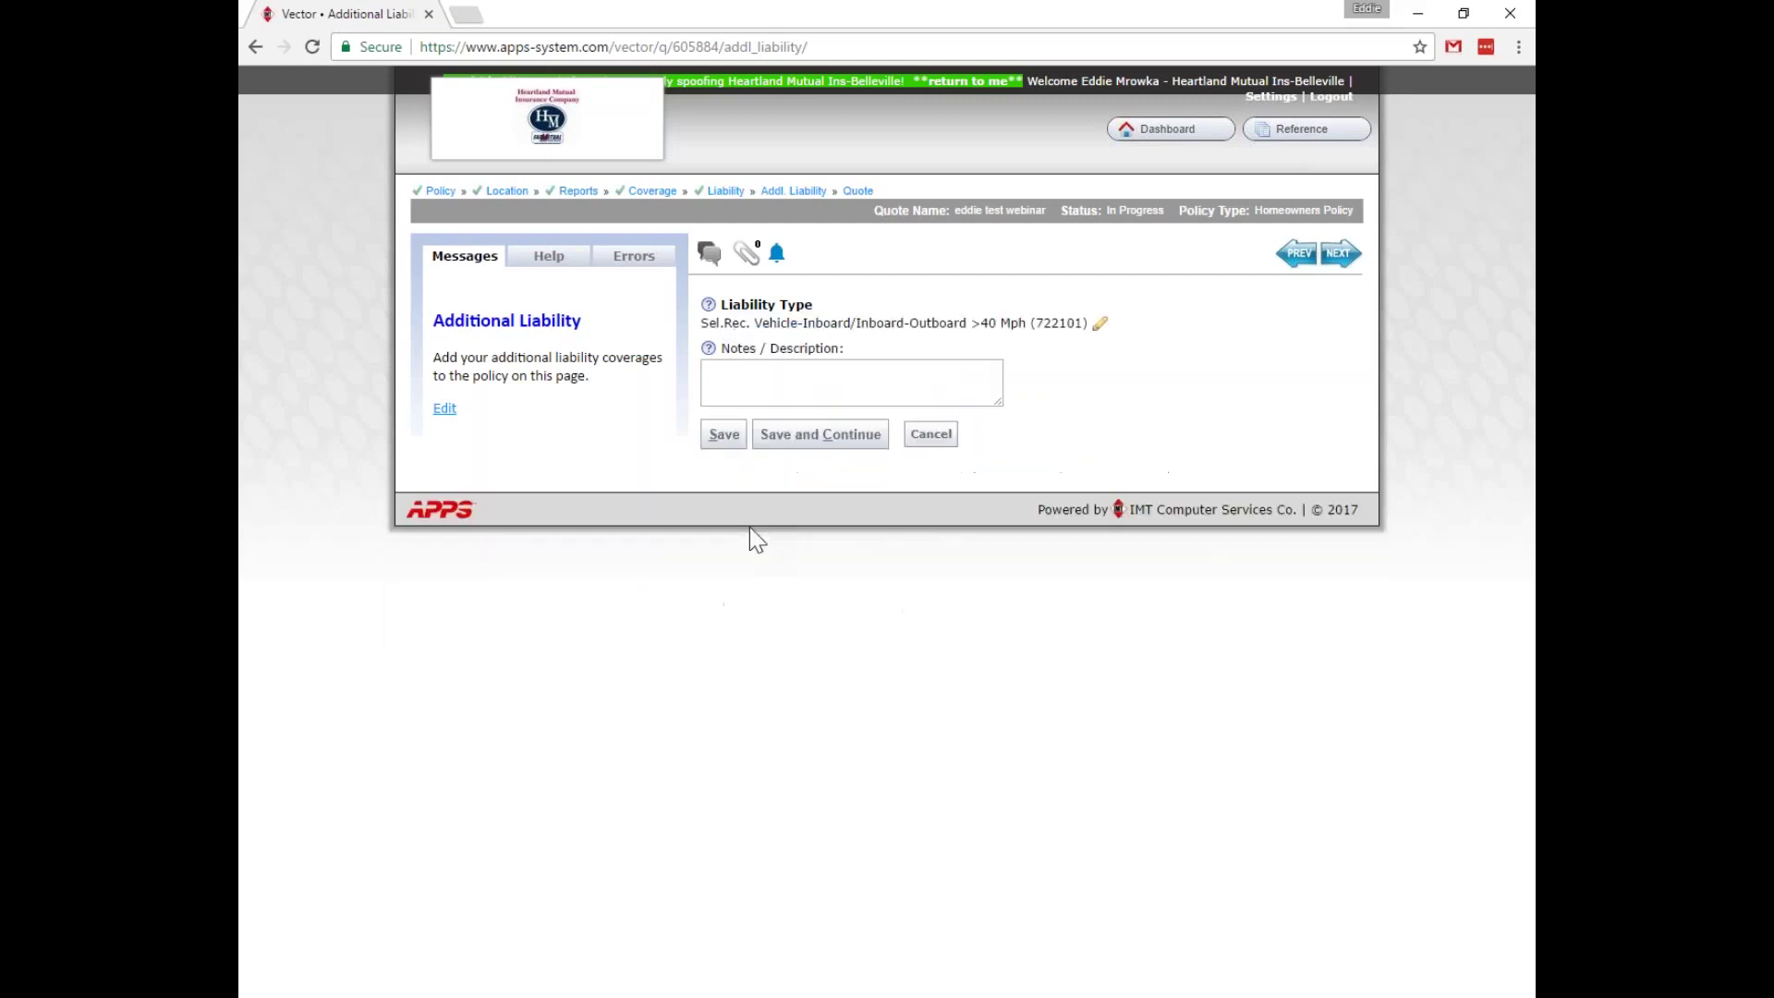
{"action": "left_click", "coordinate": [725, 434]}
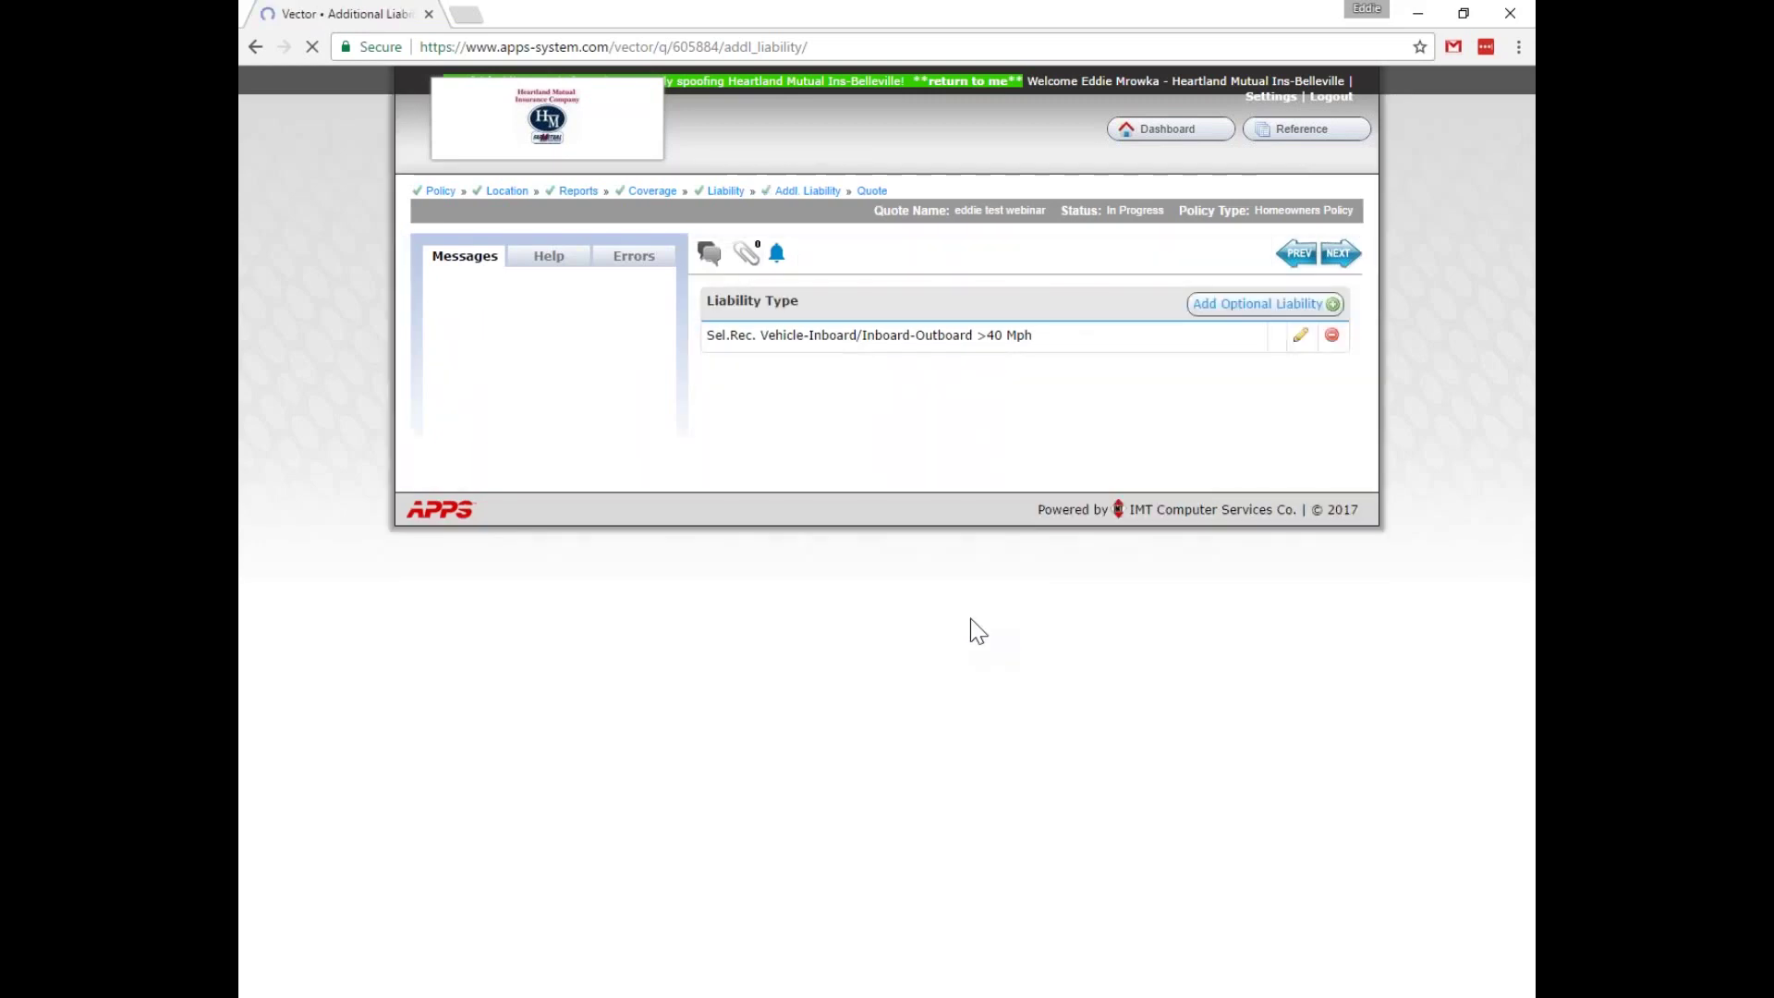
Add the ATV >600 Cc & Golf Carts optional liability.
{"action": "left_click", "coordinate": [1210, 304]}
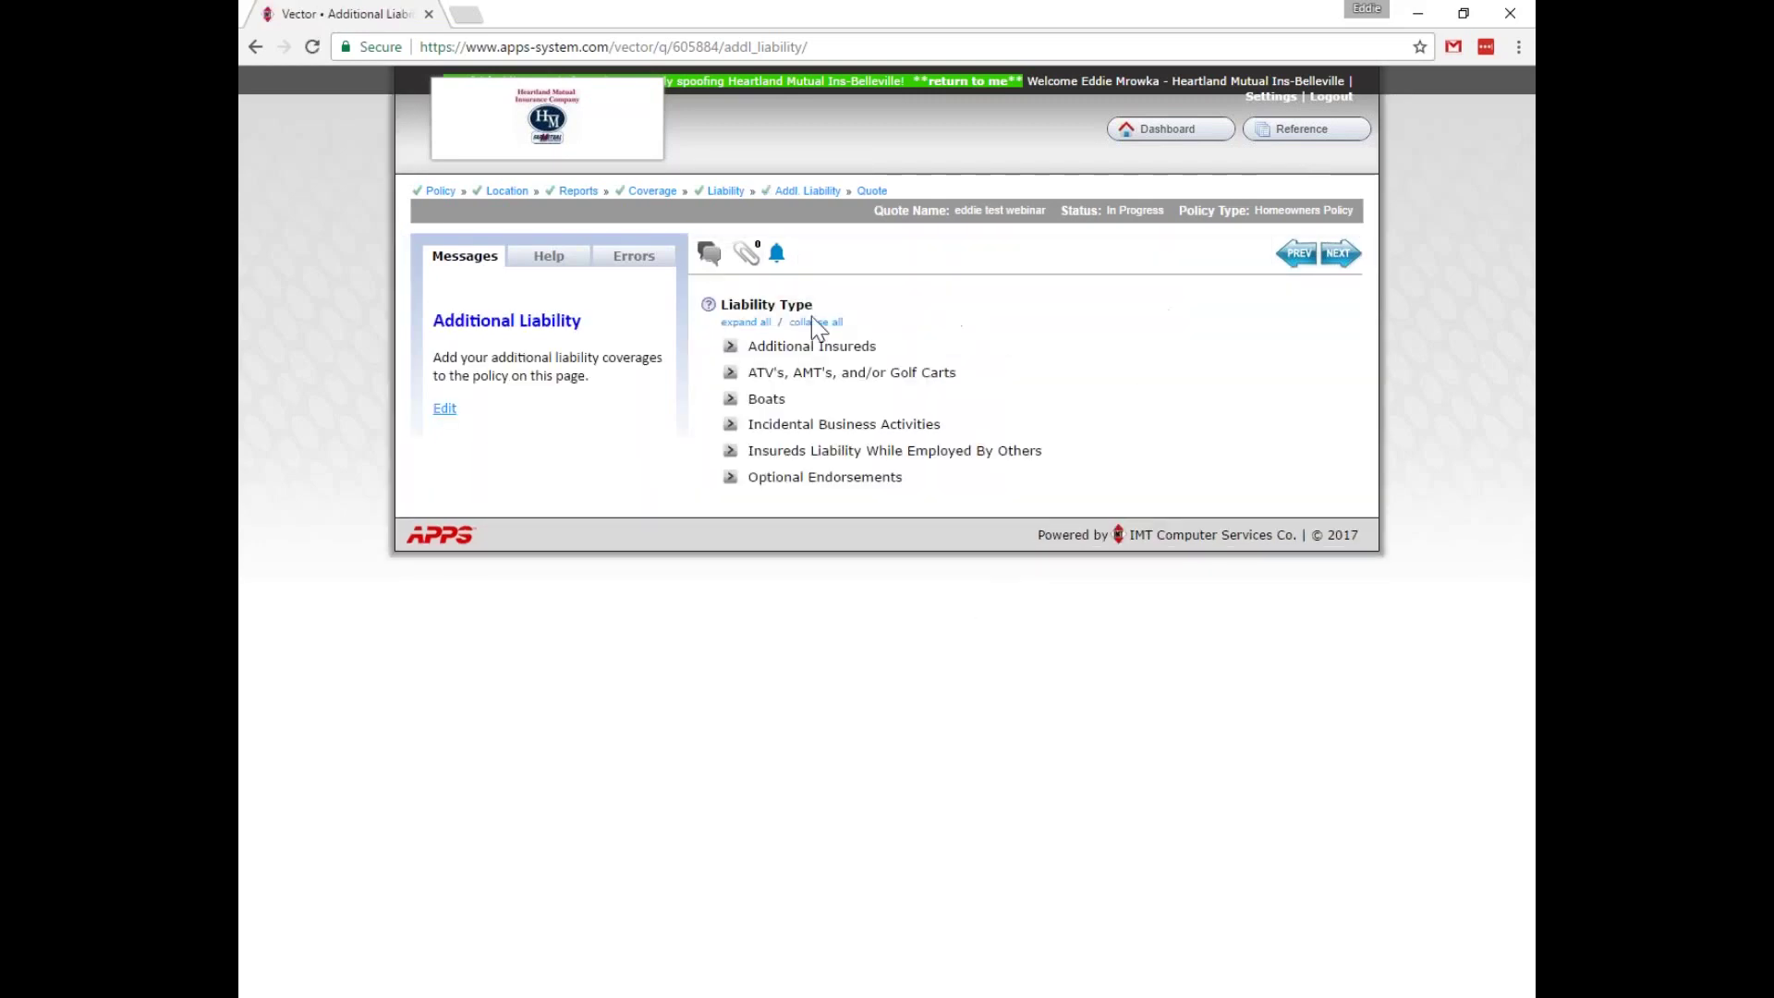
{"action": "left_click", "coordinate": [730, 372]}
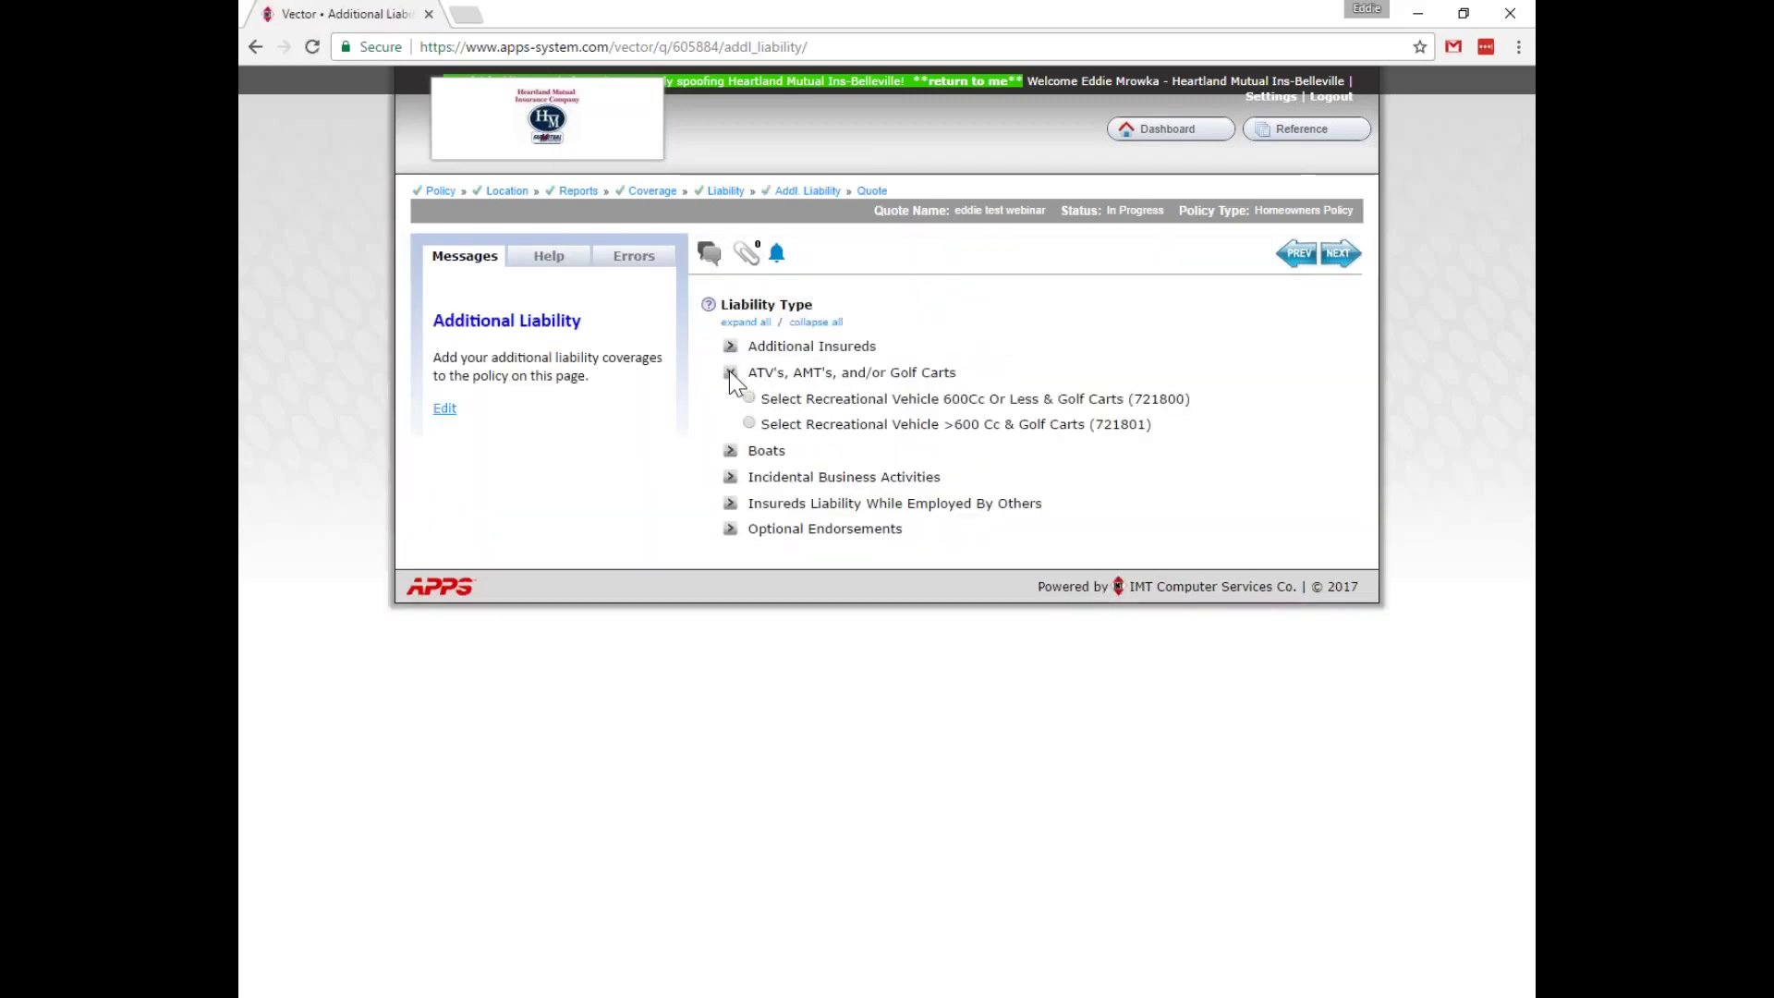
{"action": "left_click", "coordinate": [748, 423]}
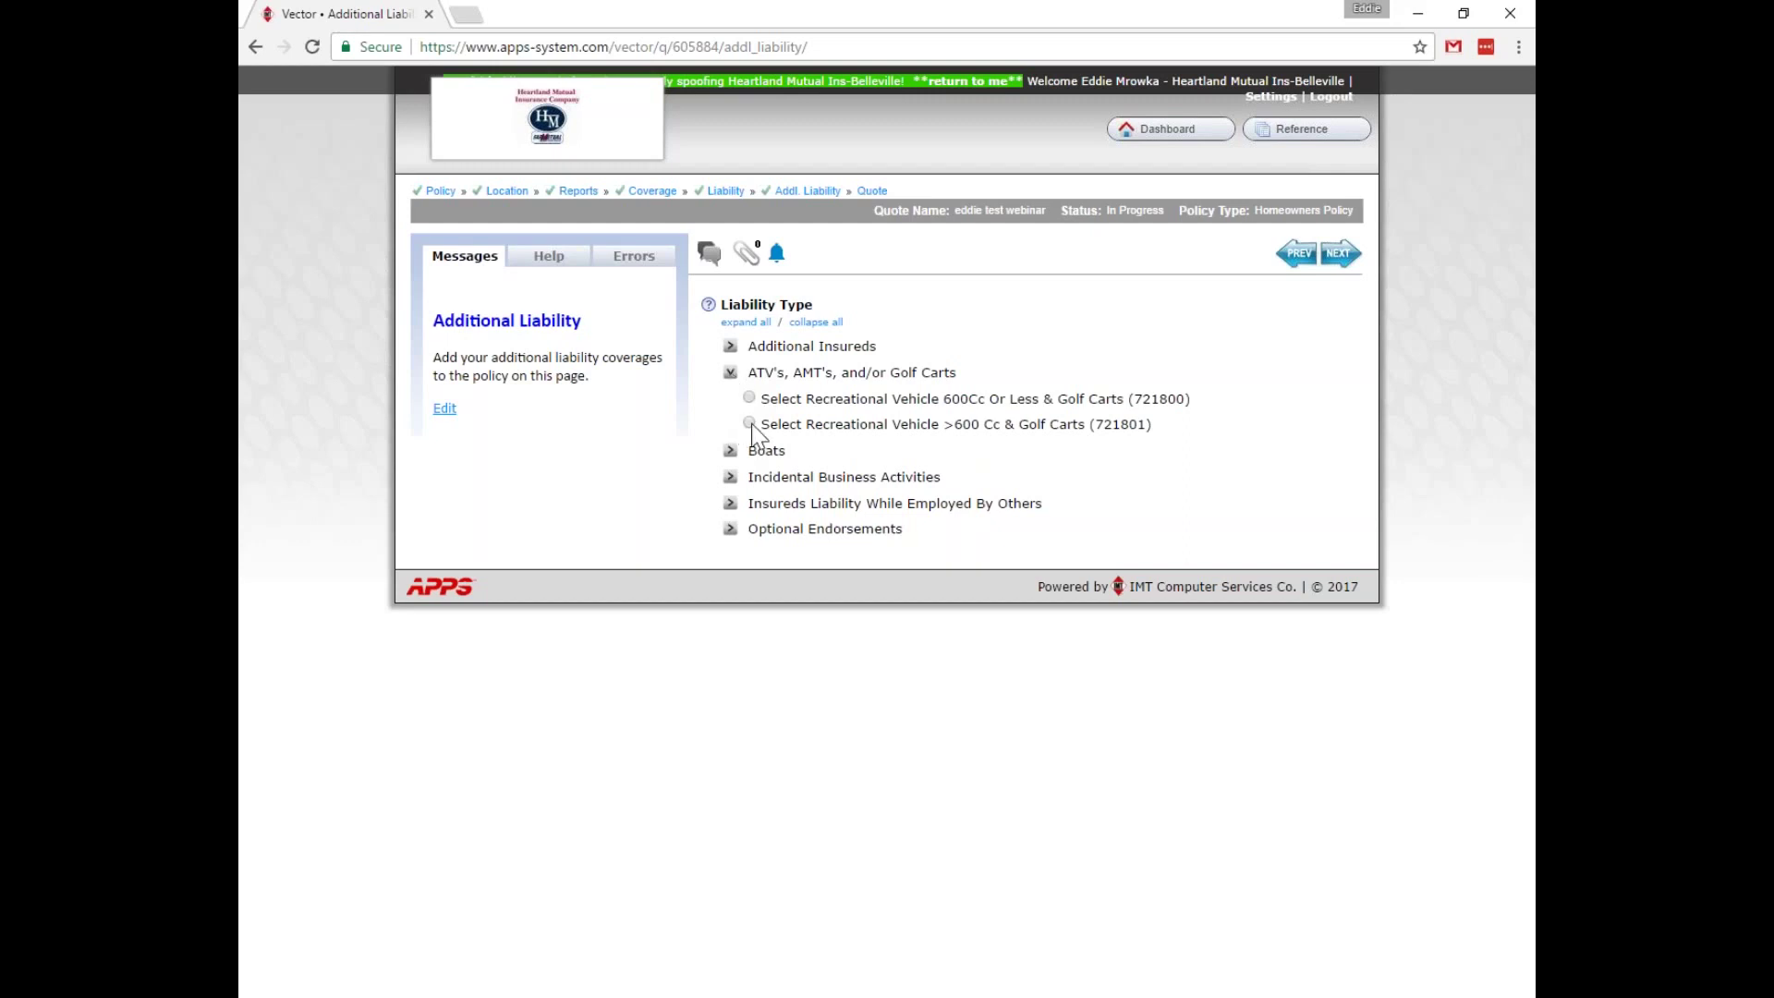
{"action": "left_click", "coordinate": [732, 436]}
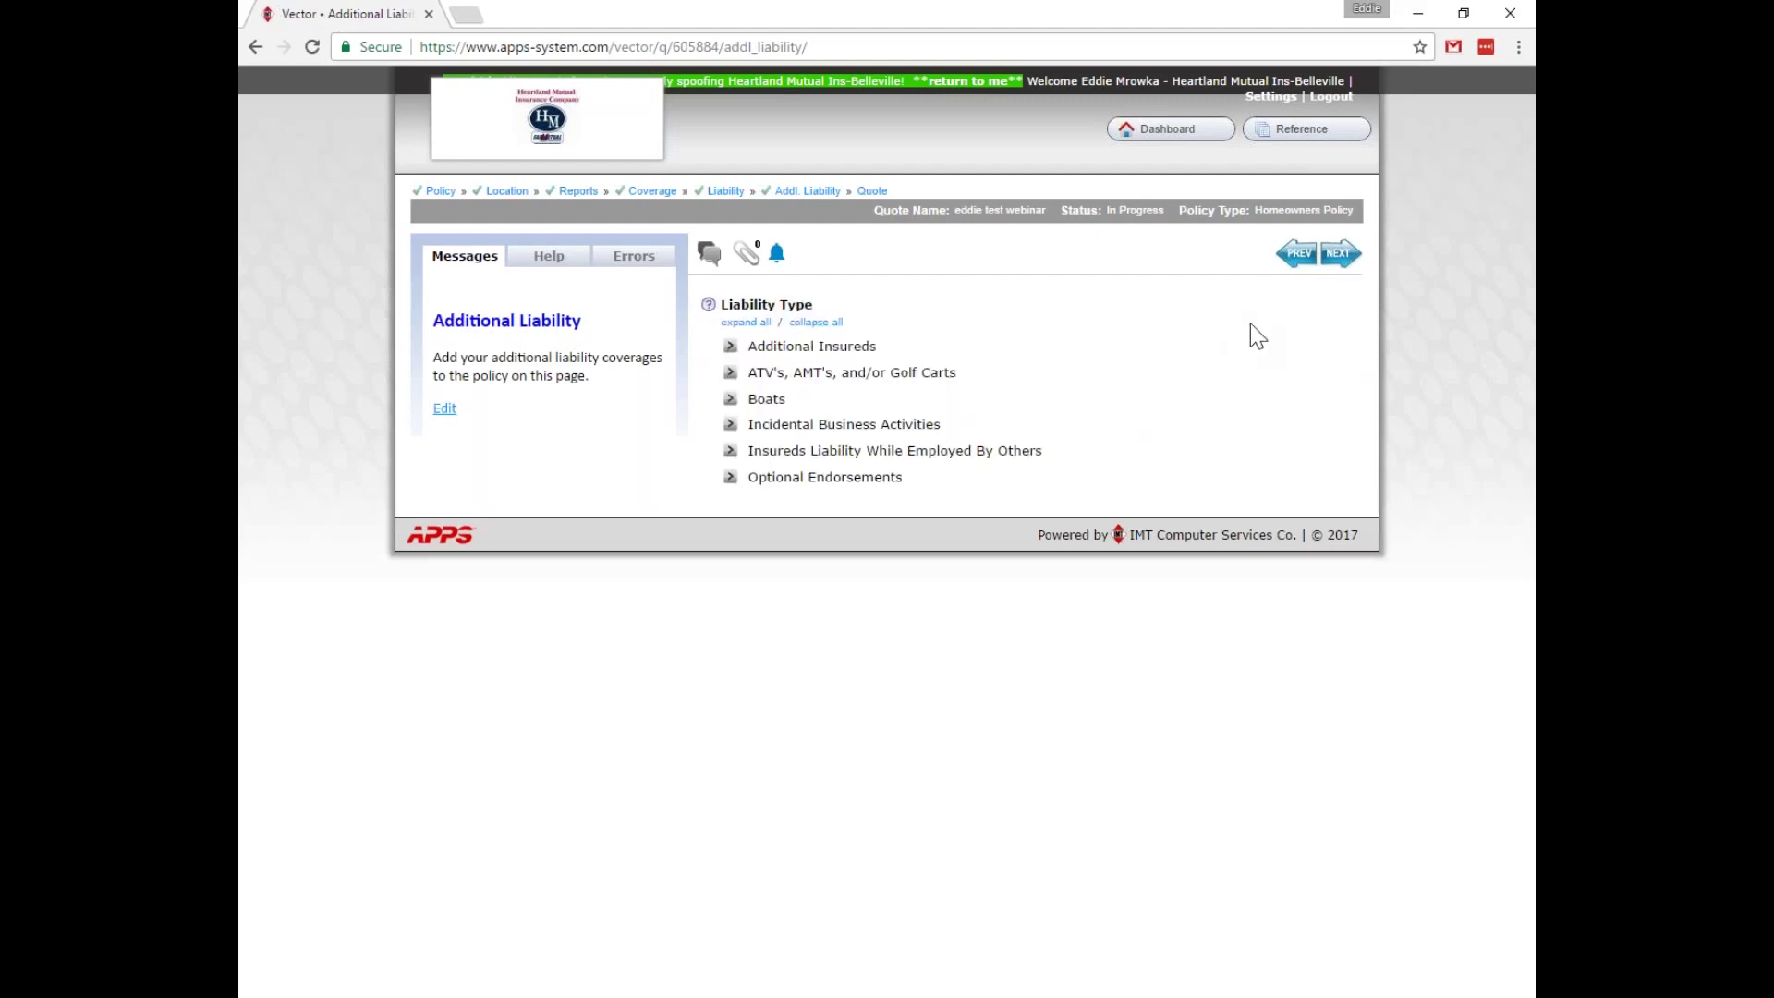
Add the Home Day Care Provider endorsement and go to the quote summary.
{"action": "left_click", "coordinate": [730, 348]}
{"action": "left_click", "coordinate": [730, 348]}
{"action": "left_click", "coordinate": [730, 478]}
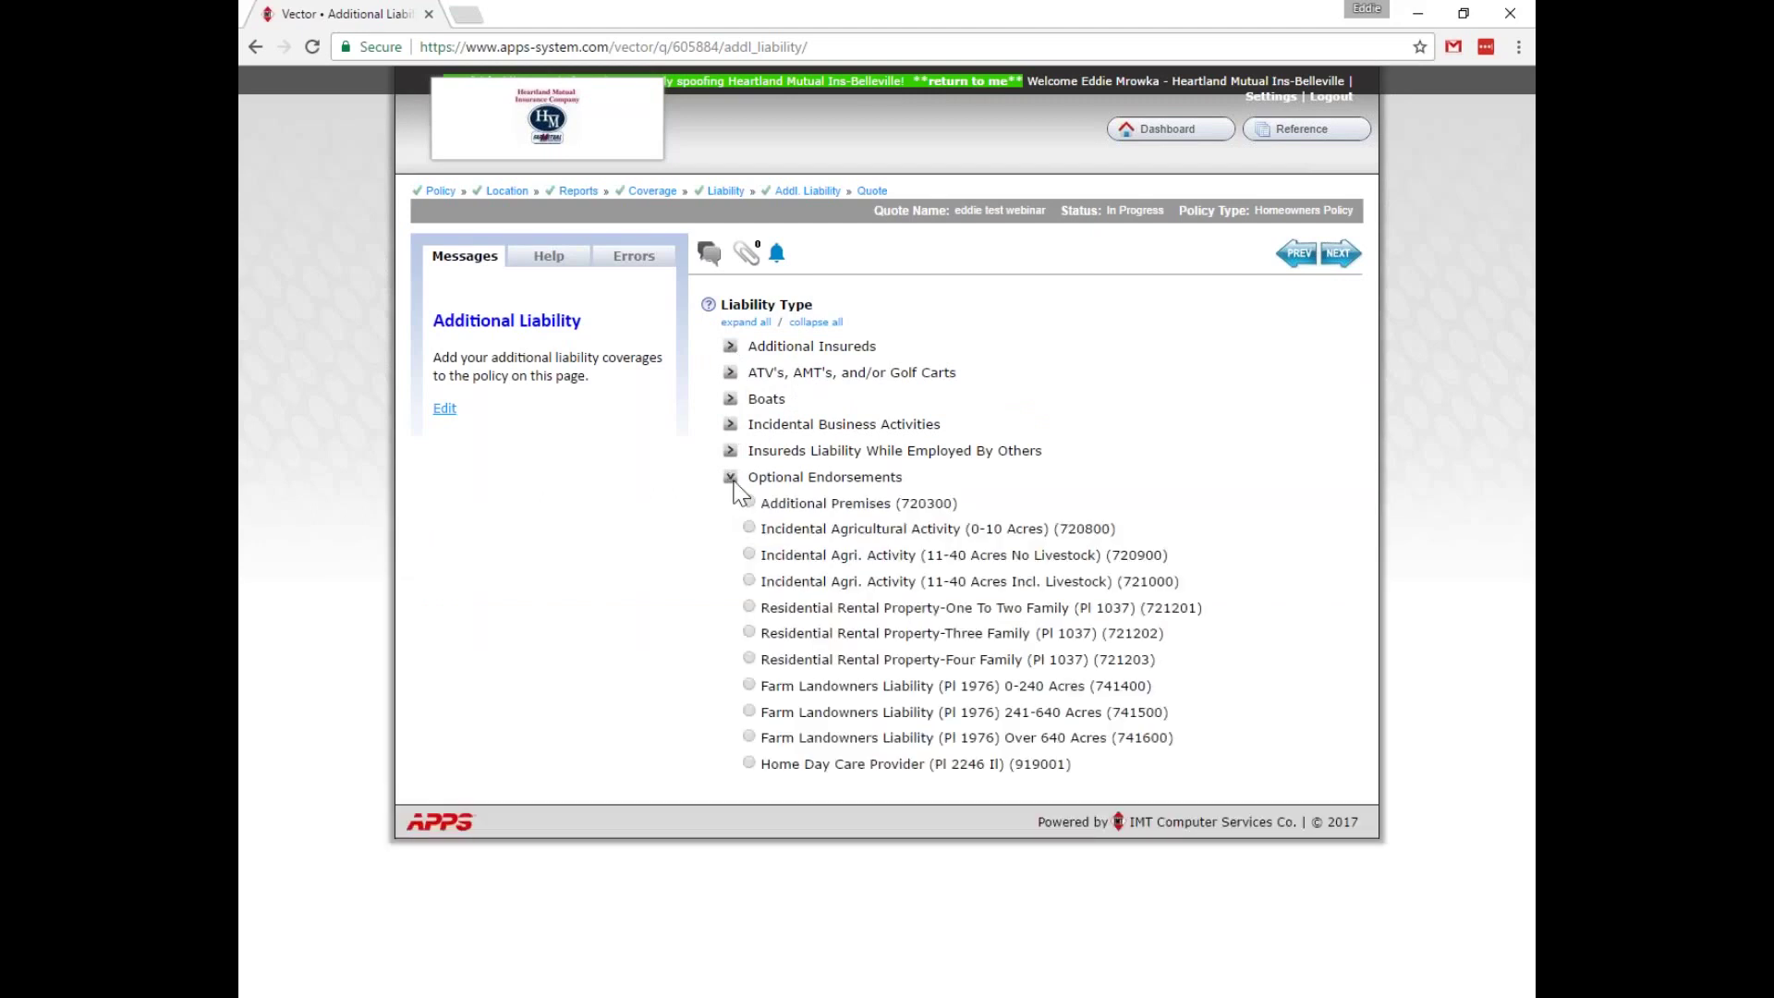
{"action": "left_click", "coordinate": [749, 763]}
{"action": "left_click", "coordinate": [725, 436]}
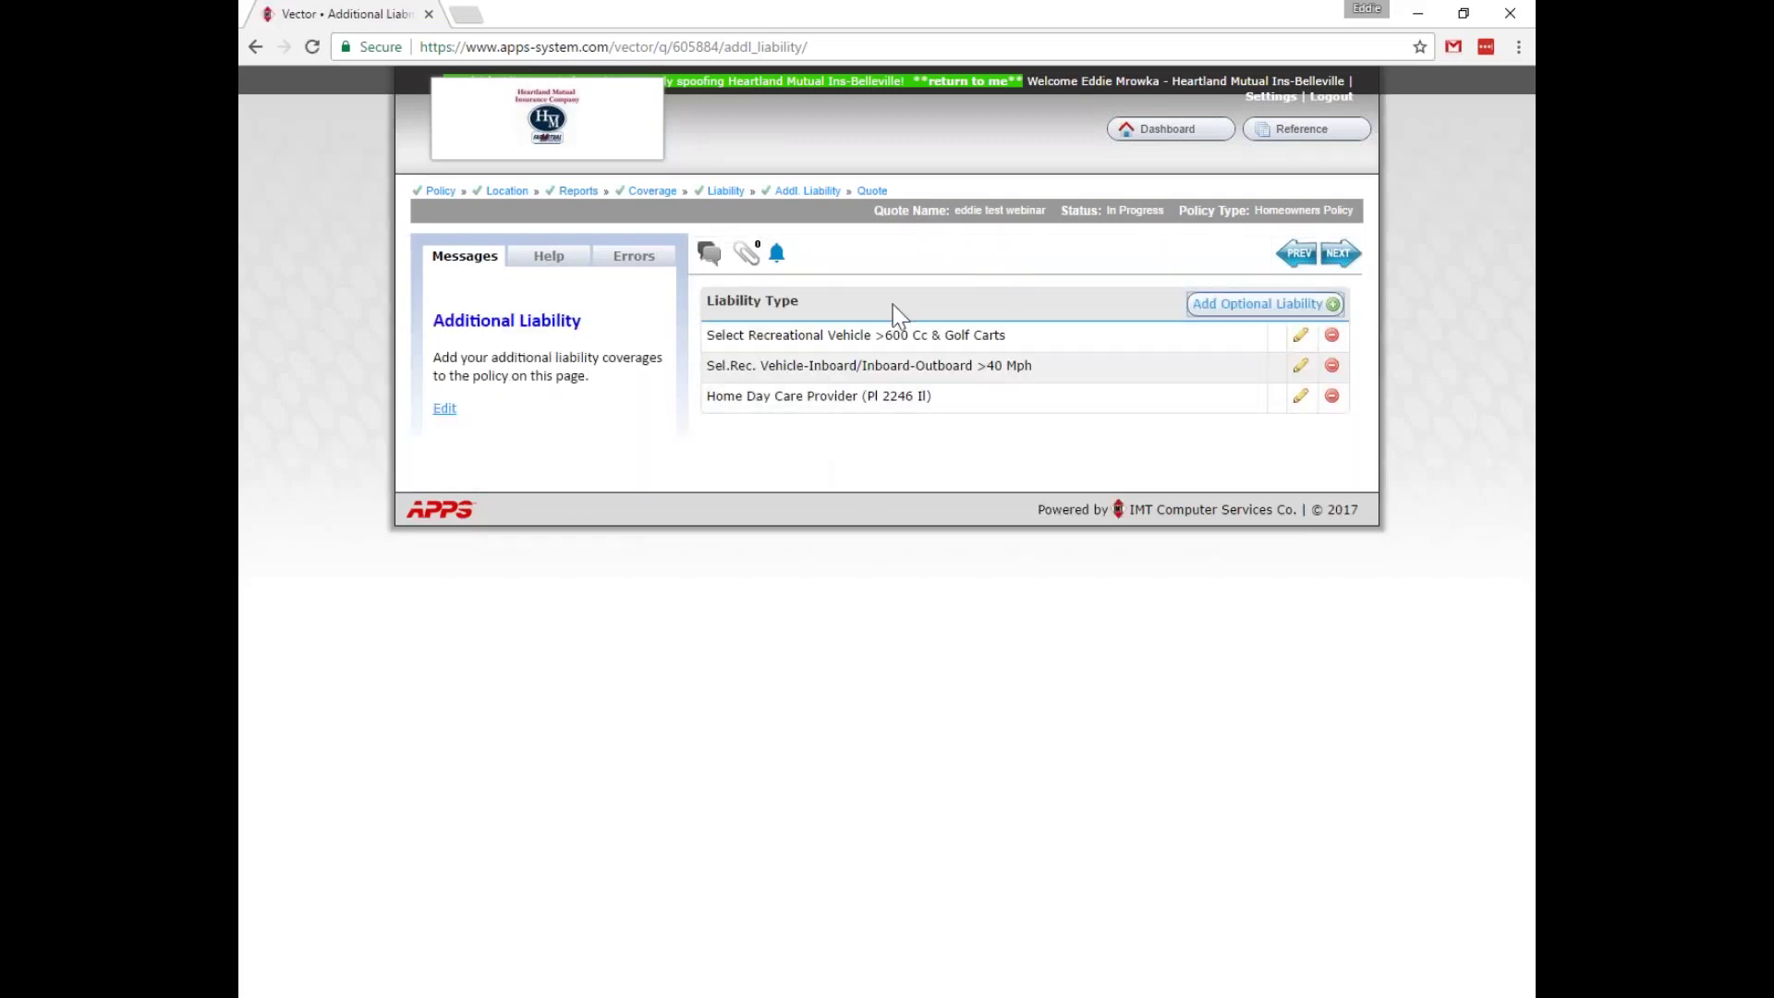
{"action": "left_click", "coordinate": [871, 192]}
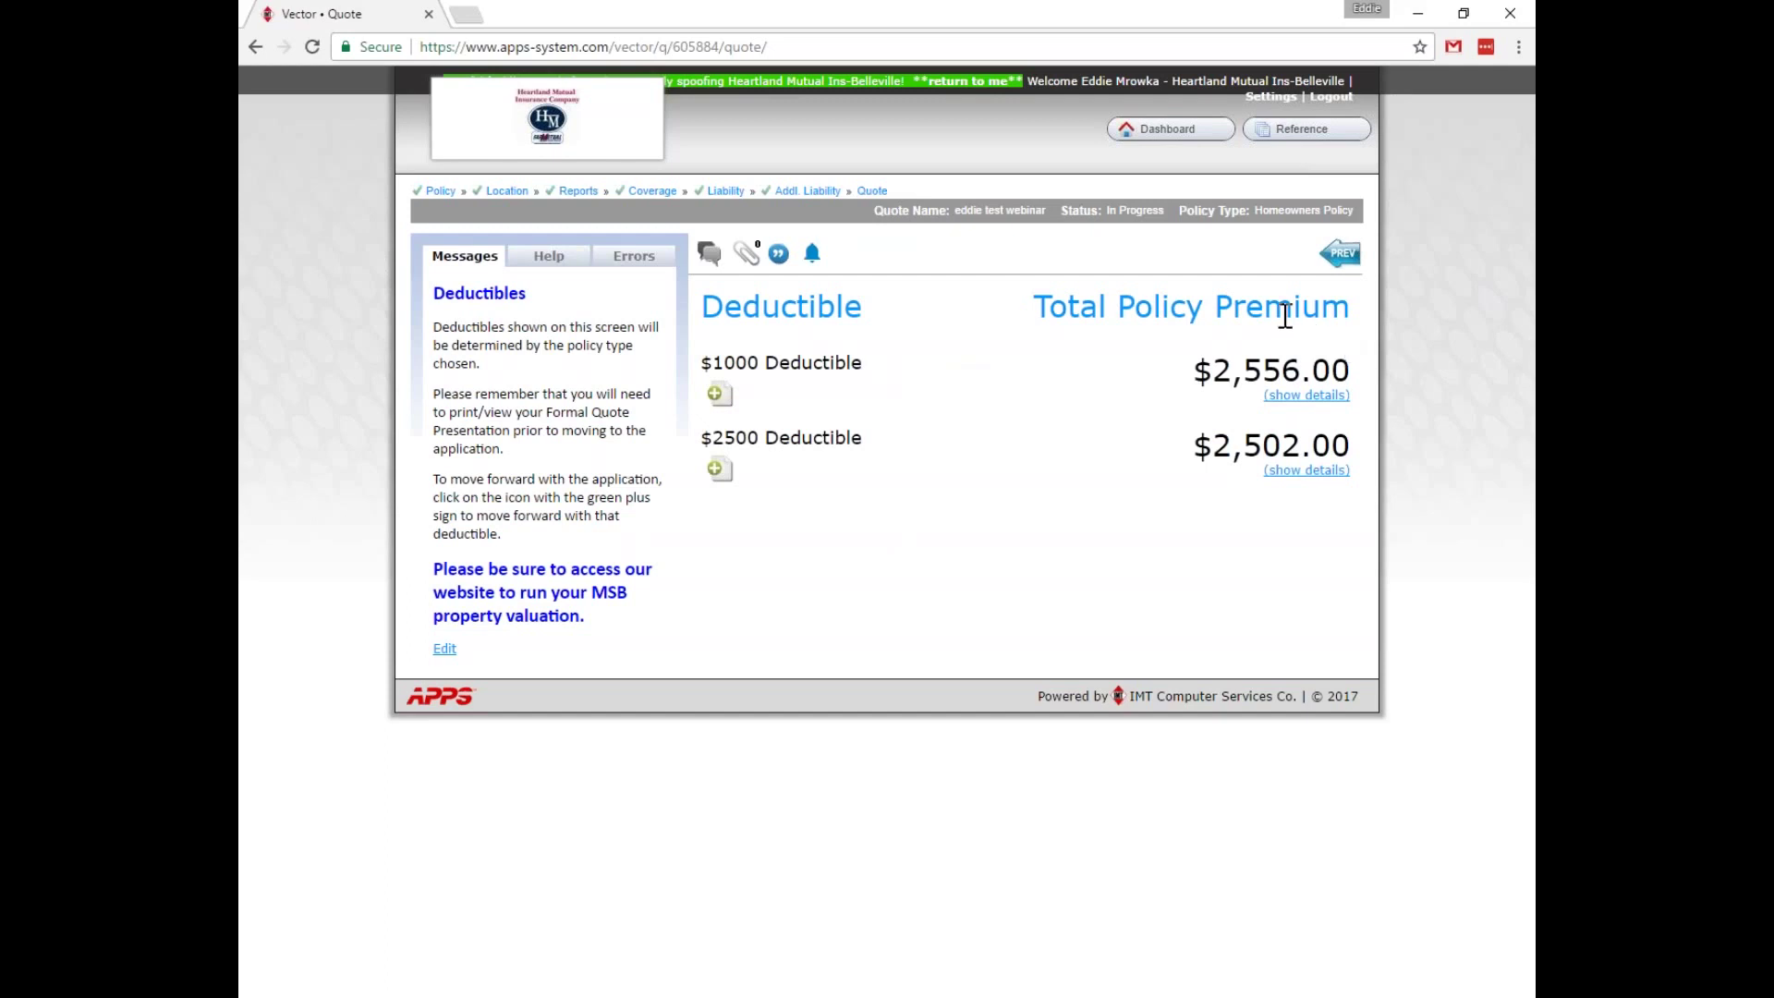
Show details of the $2,556.00 $1000-deductible premium and review the itemized property premiums.
{"action": "left_click", "coordinate": [1307, 397]}
{"action": "scroll", "coordinate": [978, 479], "scroll_direction": "down", "scroll_amount": 1}
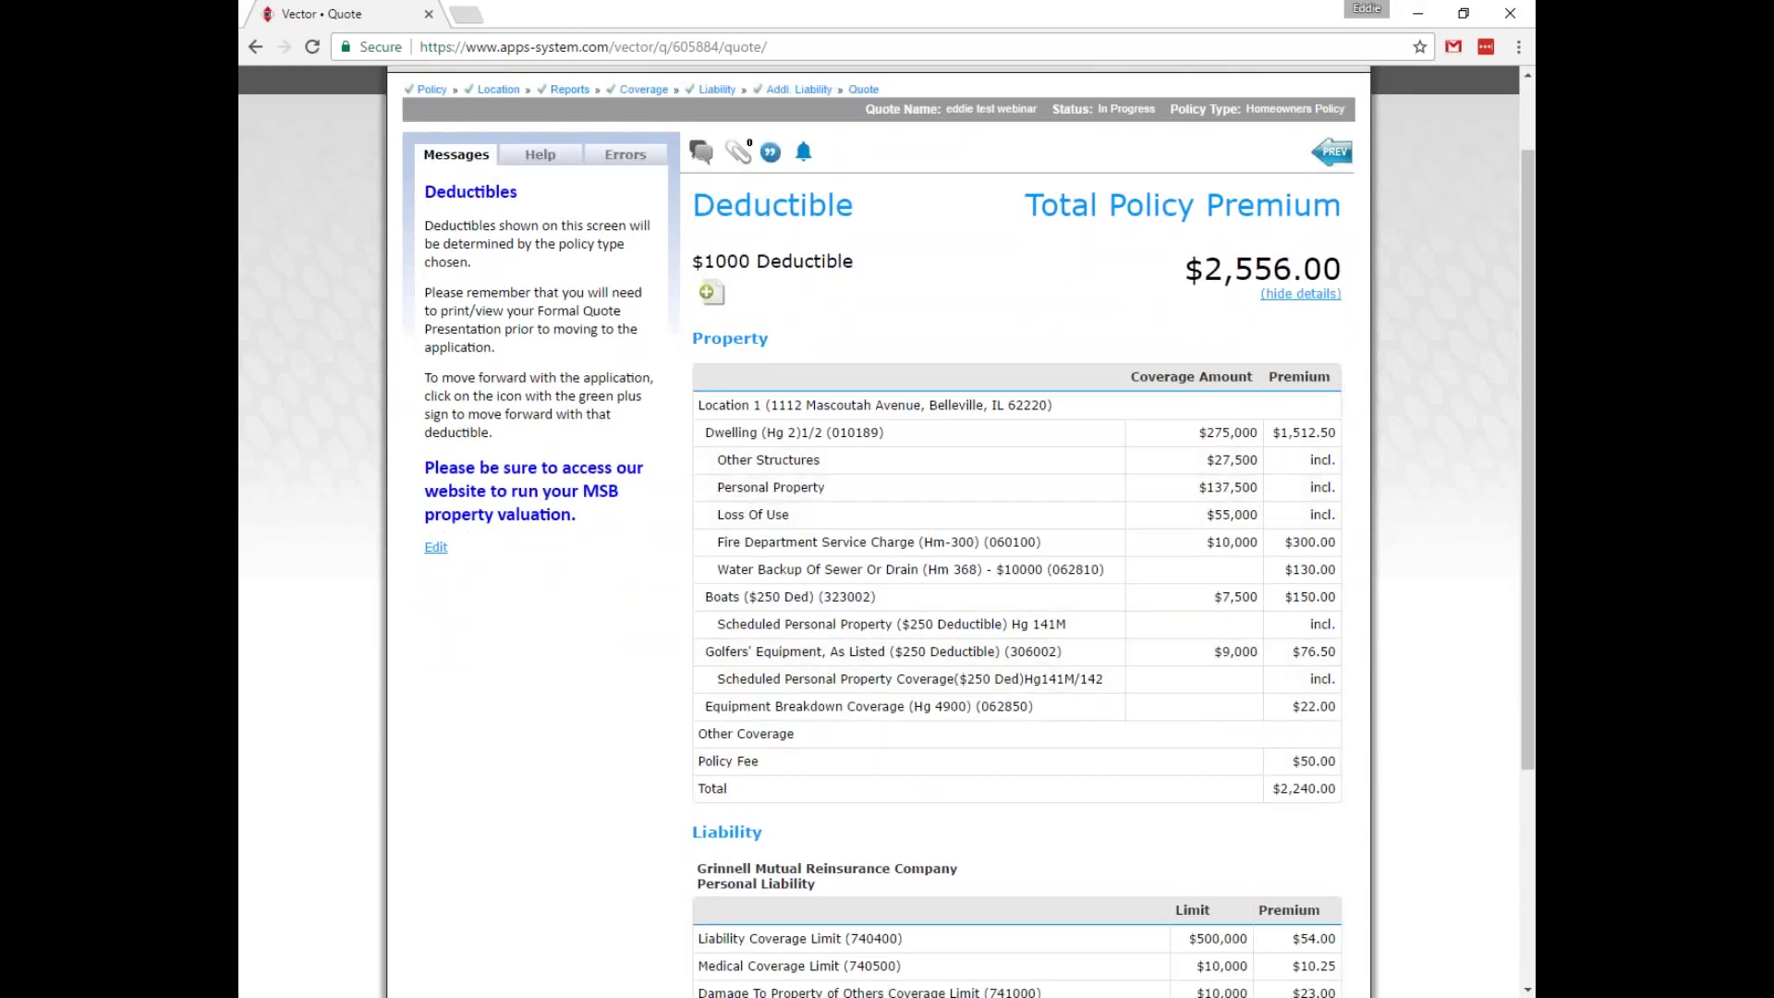
{"action": "scroll", "coordinate": [1345, 554], "scroll_direction": "down", "scroll_amount": 3}
{"action": "scroll", "coordinate": [1353, 559], "scroll_direction": "up", "scroll_amount": 1}
{"action": "scroll", "coordinate": [1191, 517], "scroll_direction": "down", "scroll_amount": 2}
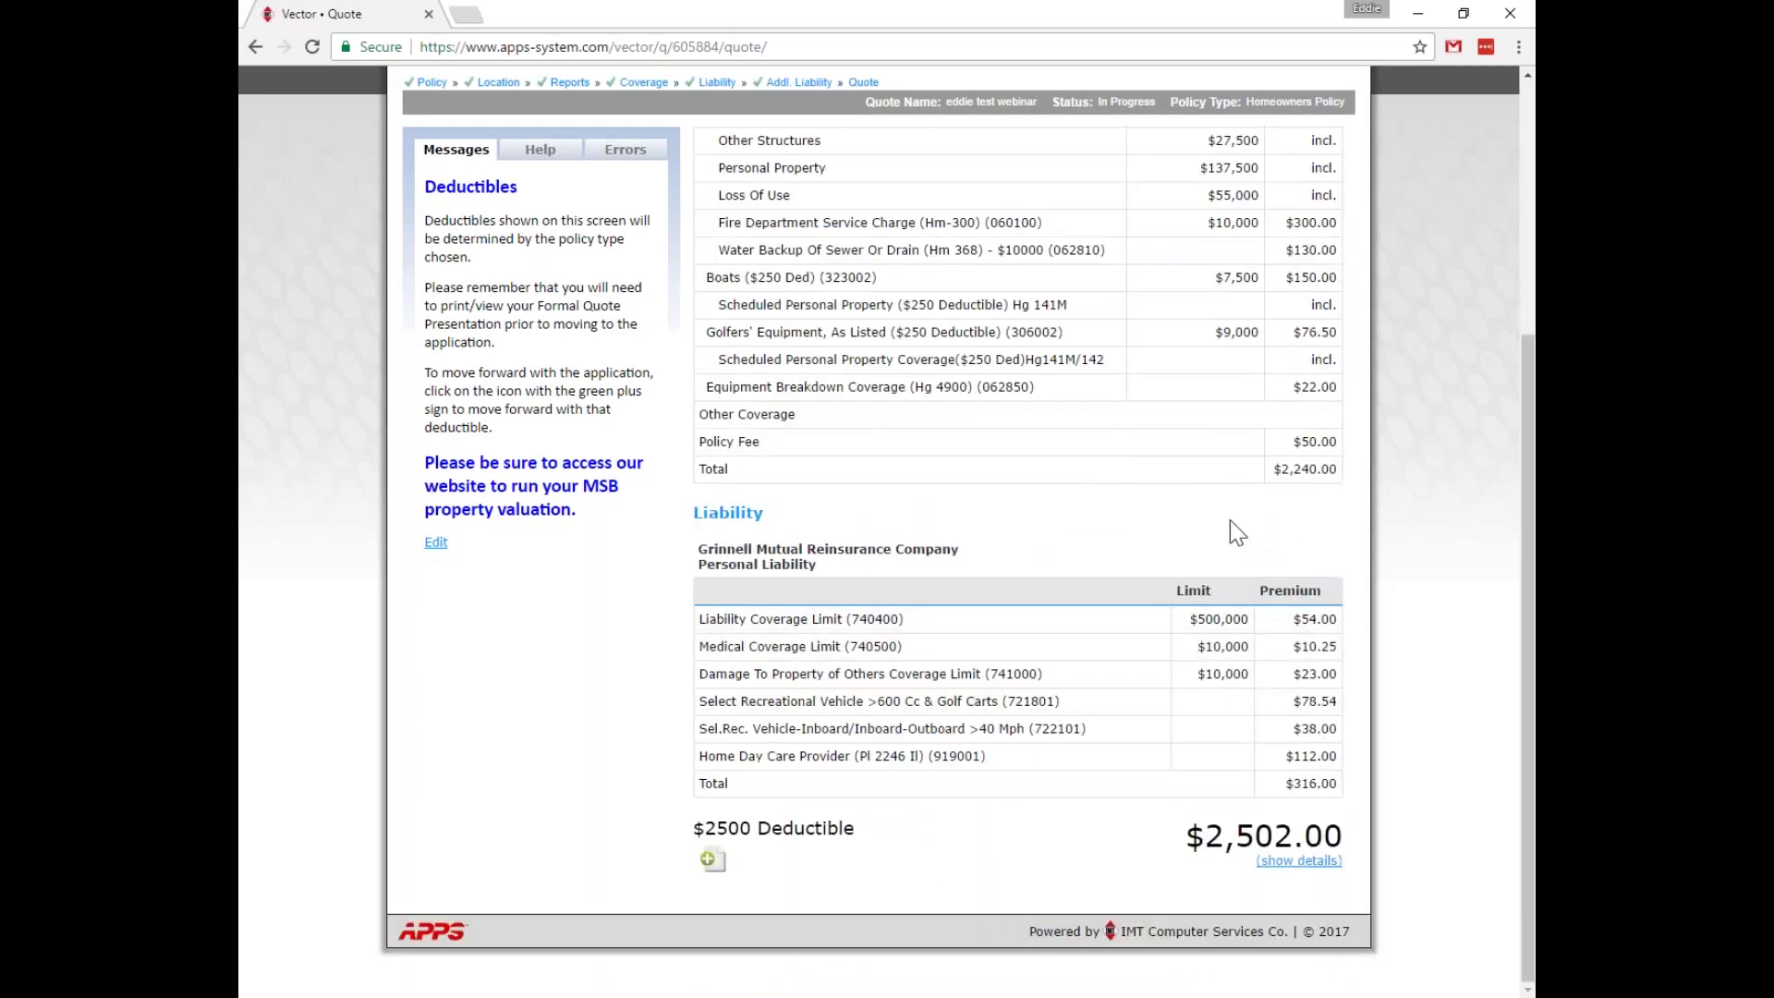
{"action": "scroll", "coordinate": [1464, 577], "scroll_direction": "up", "scroll_amount": 5}
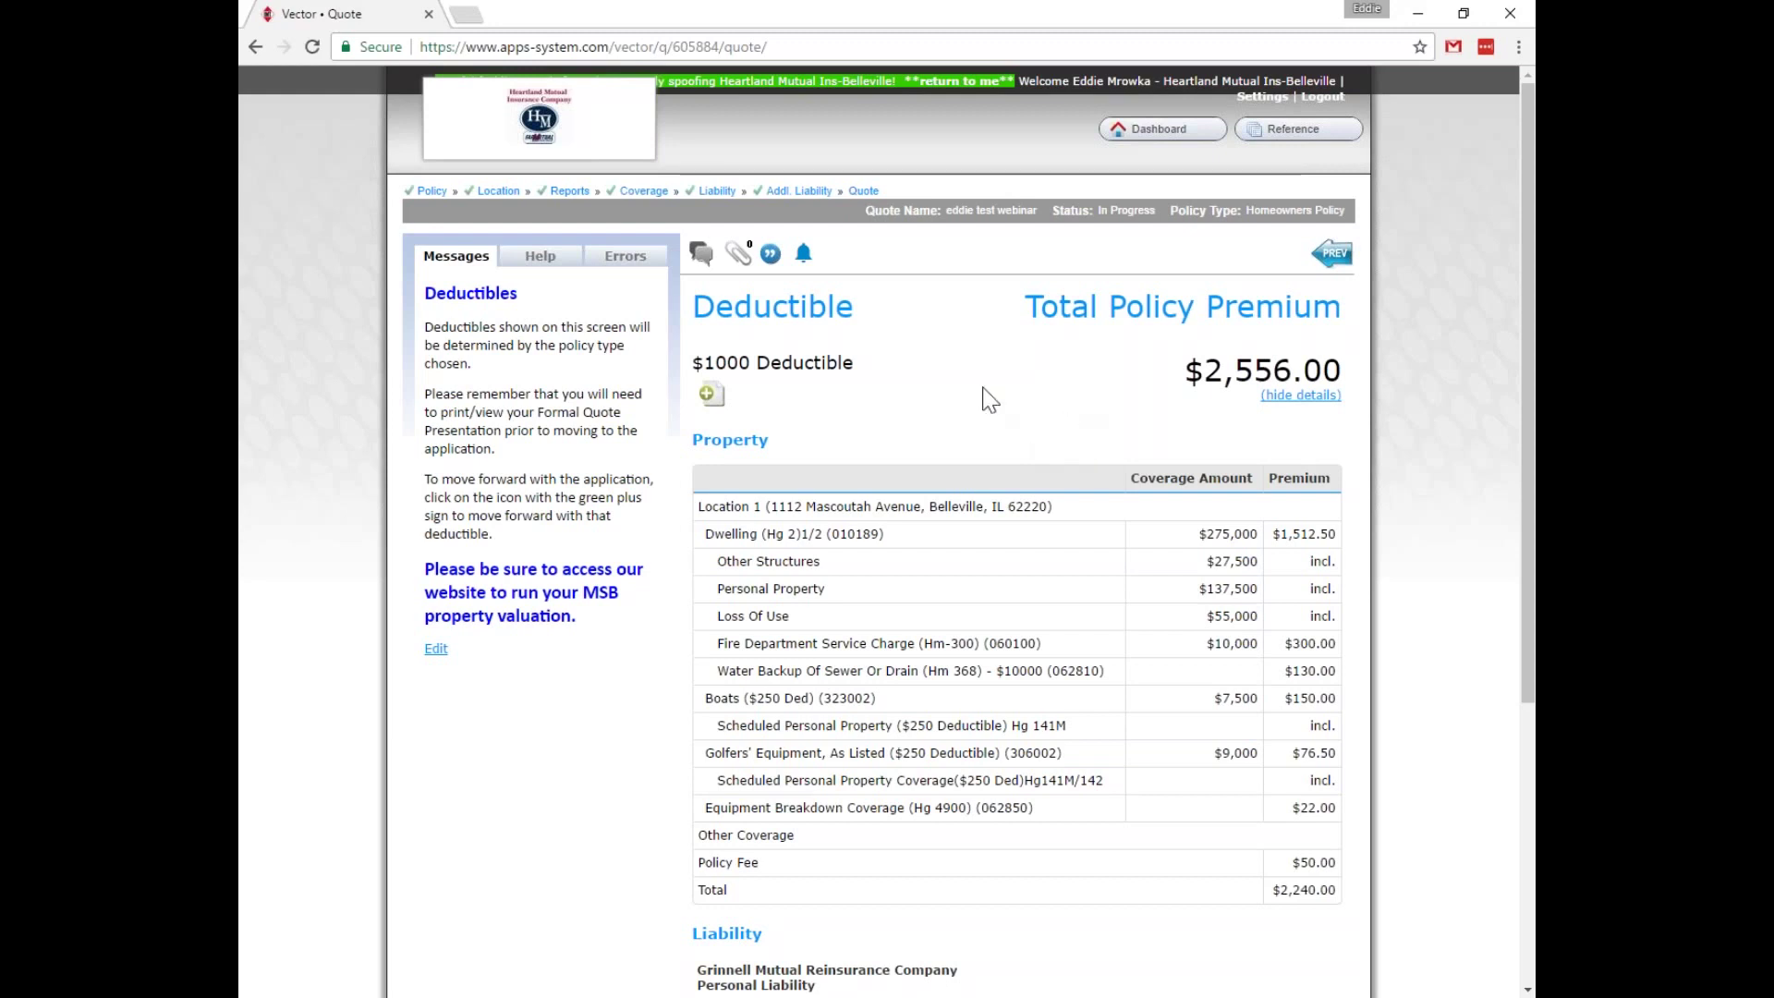
Open the Quote Presentation and include both the $1000 and $2500 deductibles.
{"action": "left_click", "coordinate": [771, 259]}
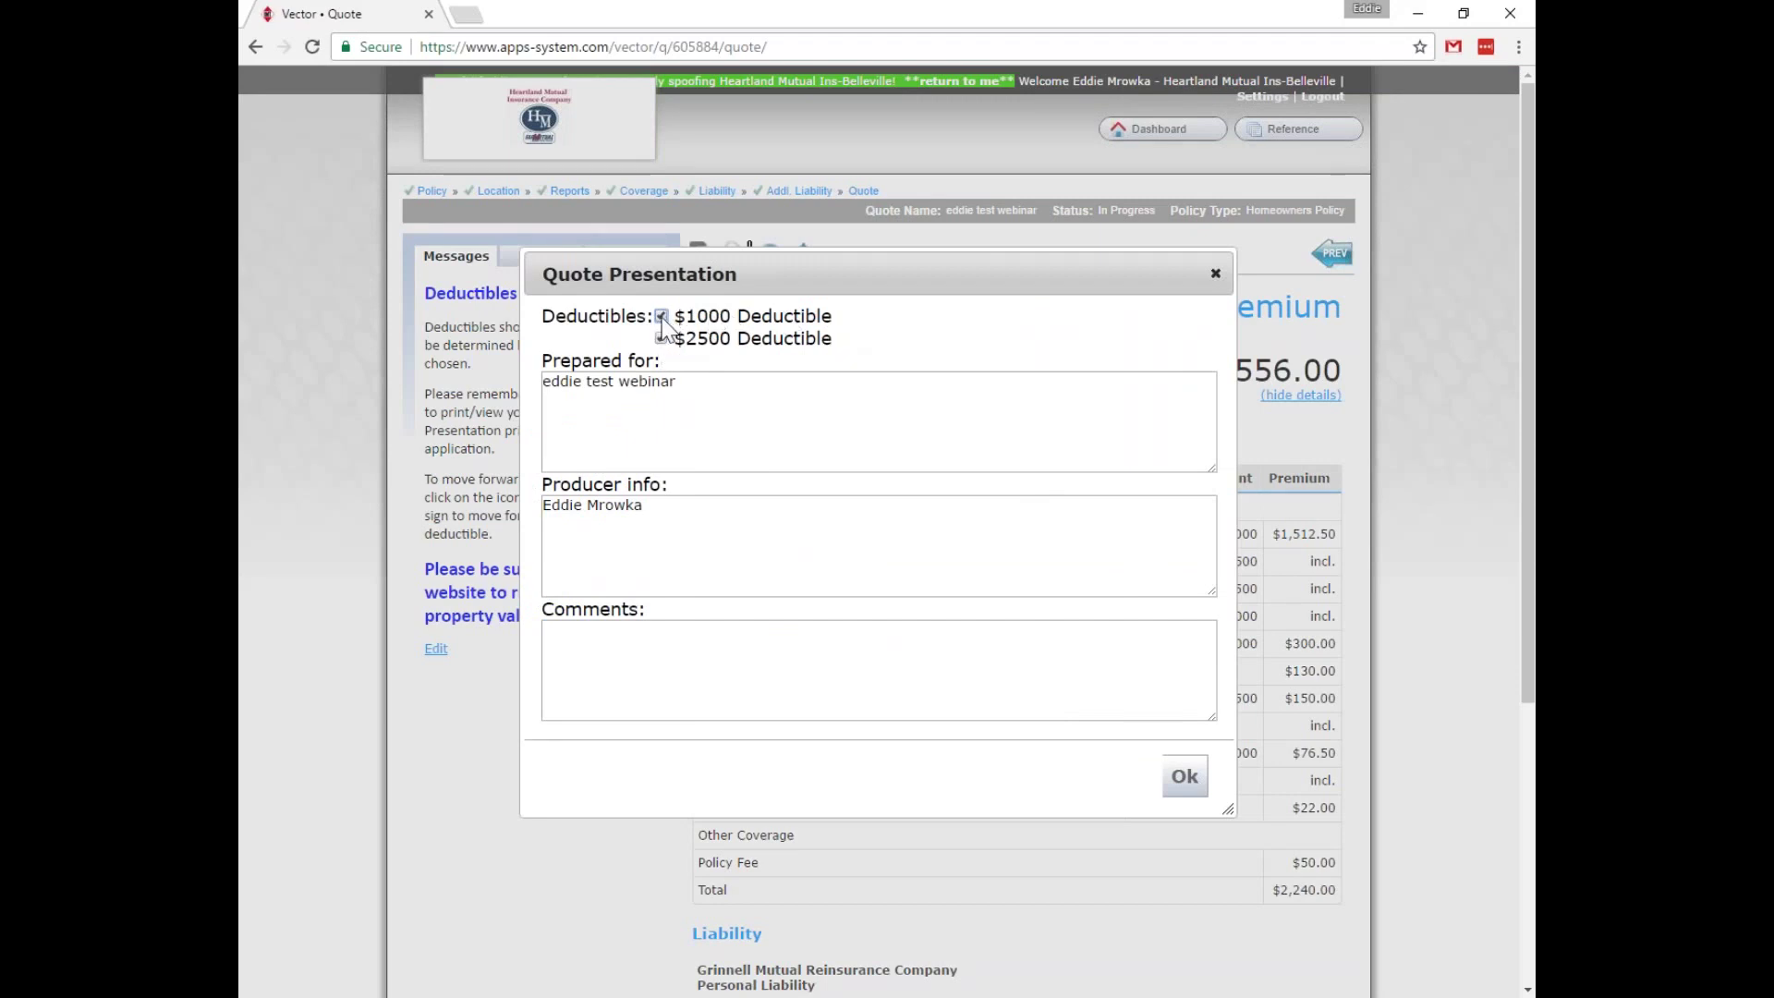
{"action": "left_click", "coordinate": [661, 339]}
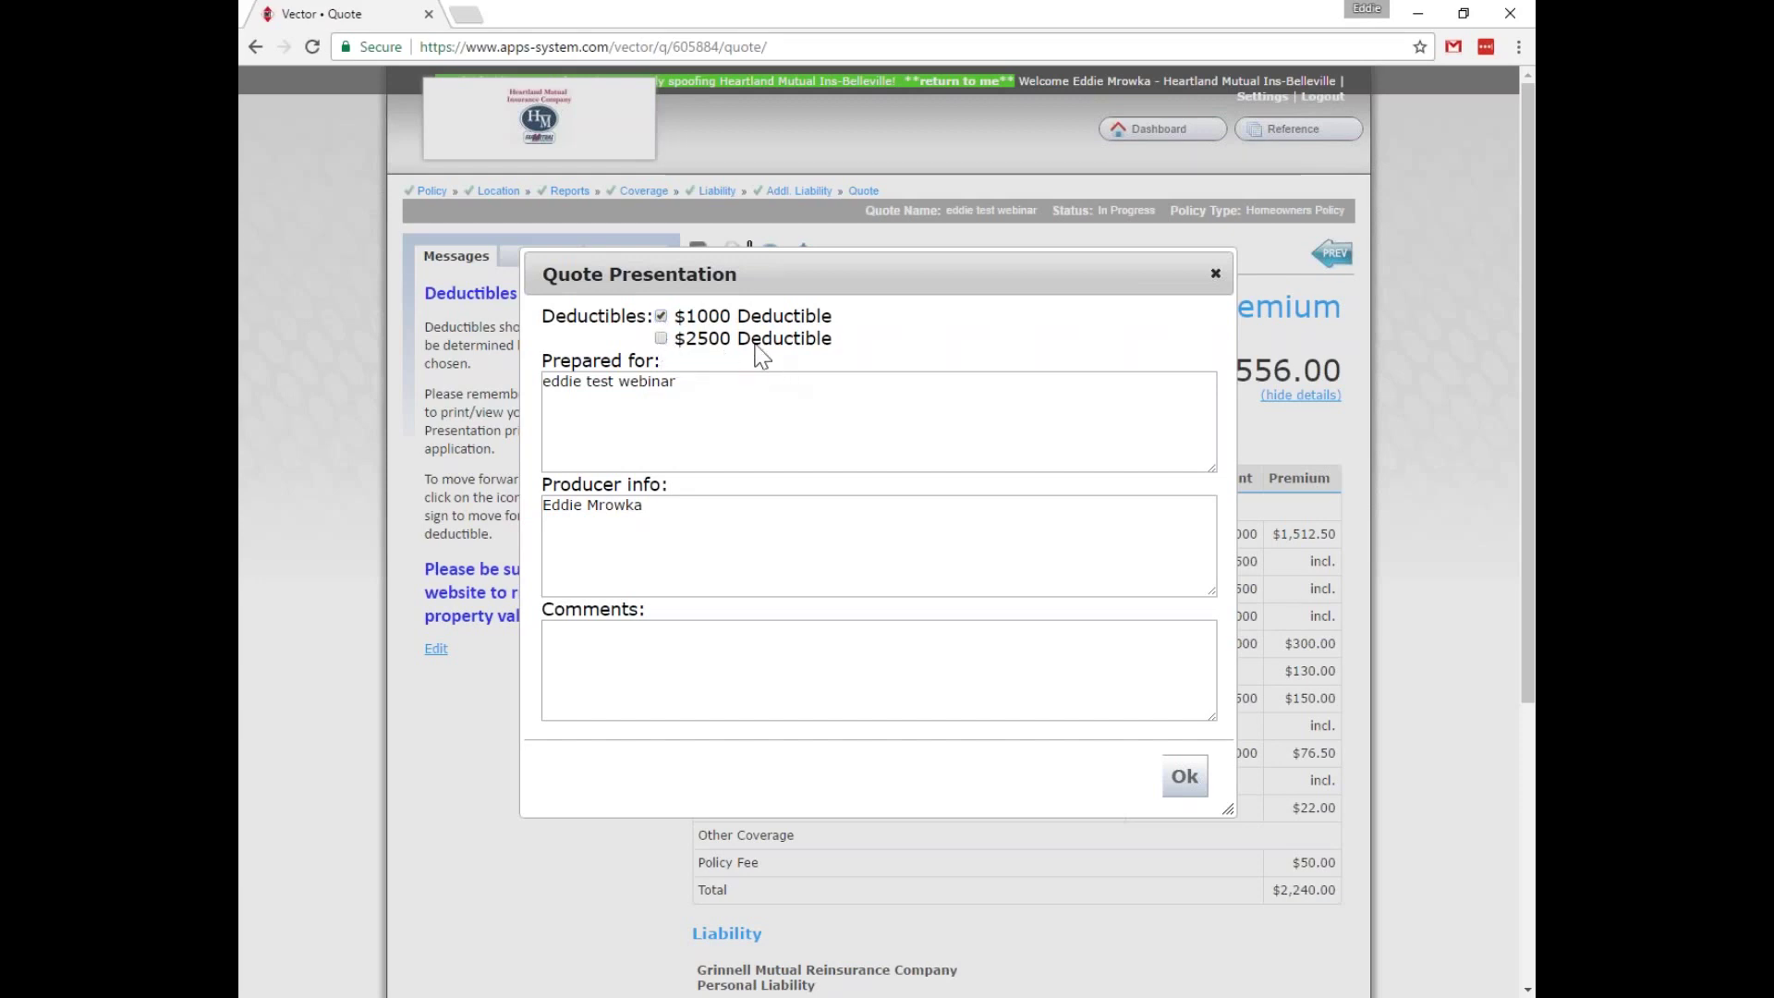
{"action": "left_click", "coordinate": [661, 340]}
Replace the Prepared for text with the client's name.
{"action": "left_click_drag", "start_coordinate": [681, 382], "coordinate": [507, 379]}
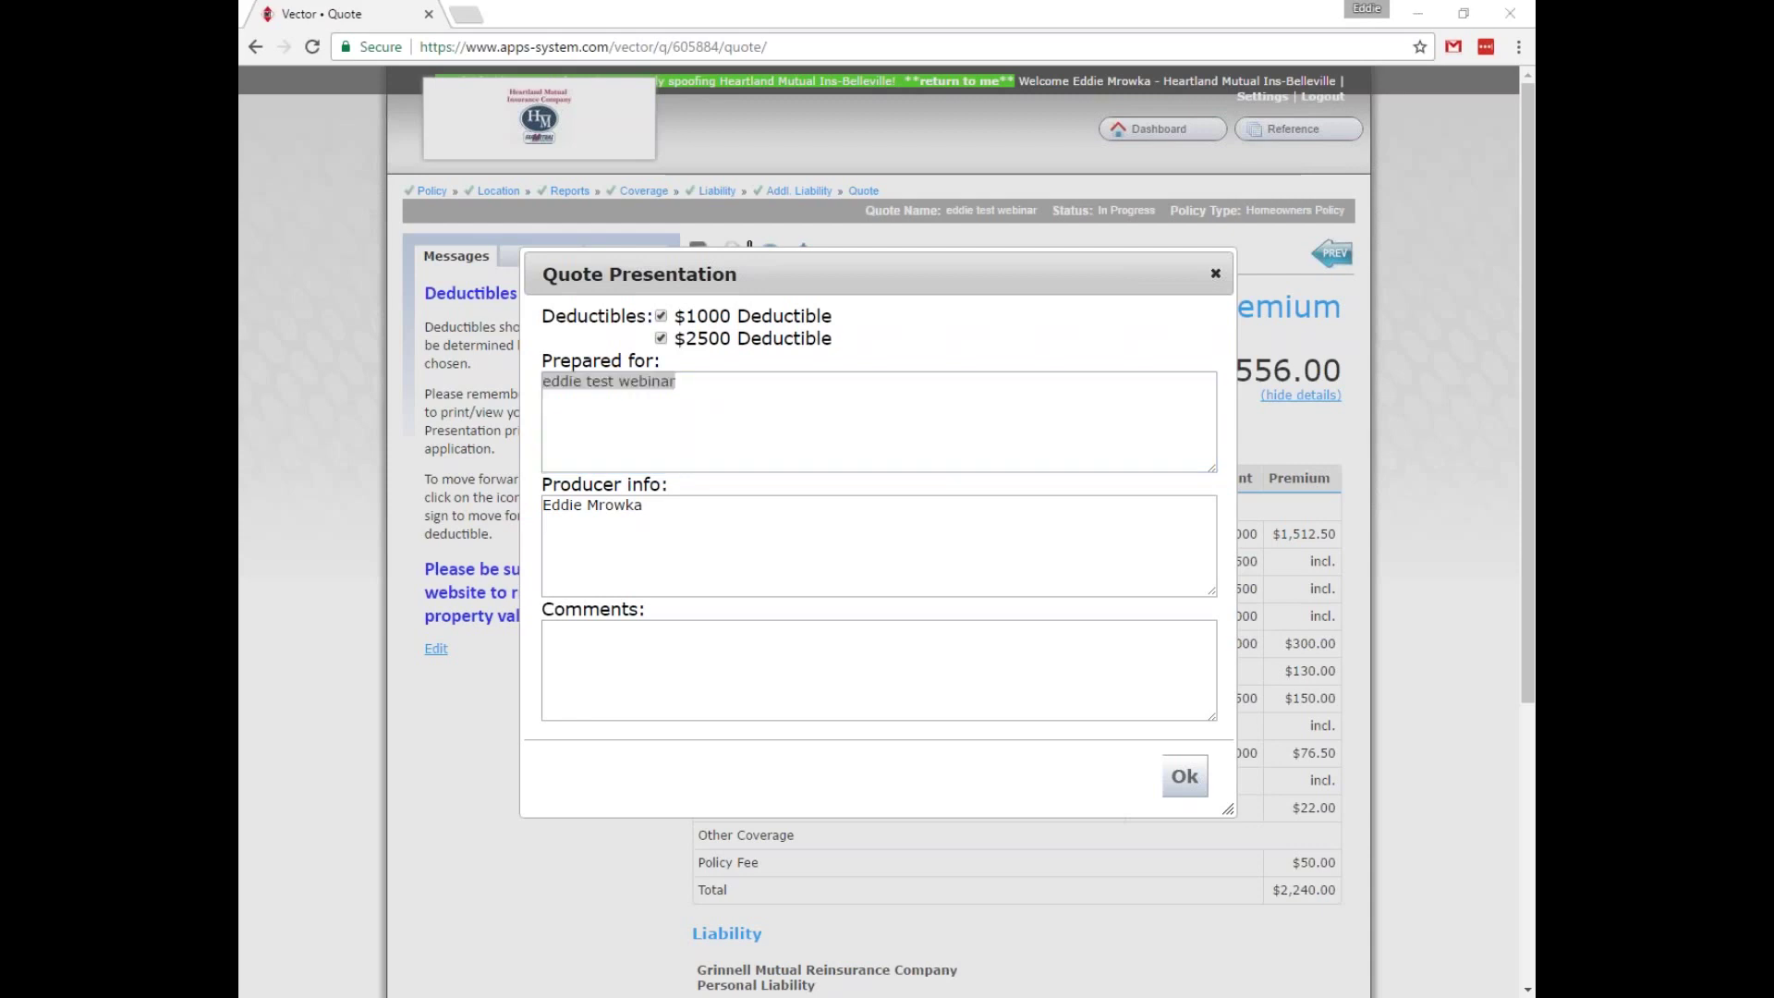
{"action": "left_click", "coordinate": [683, 384]}
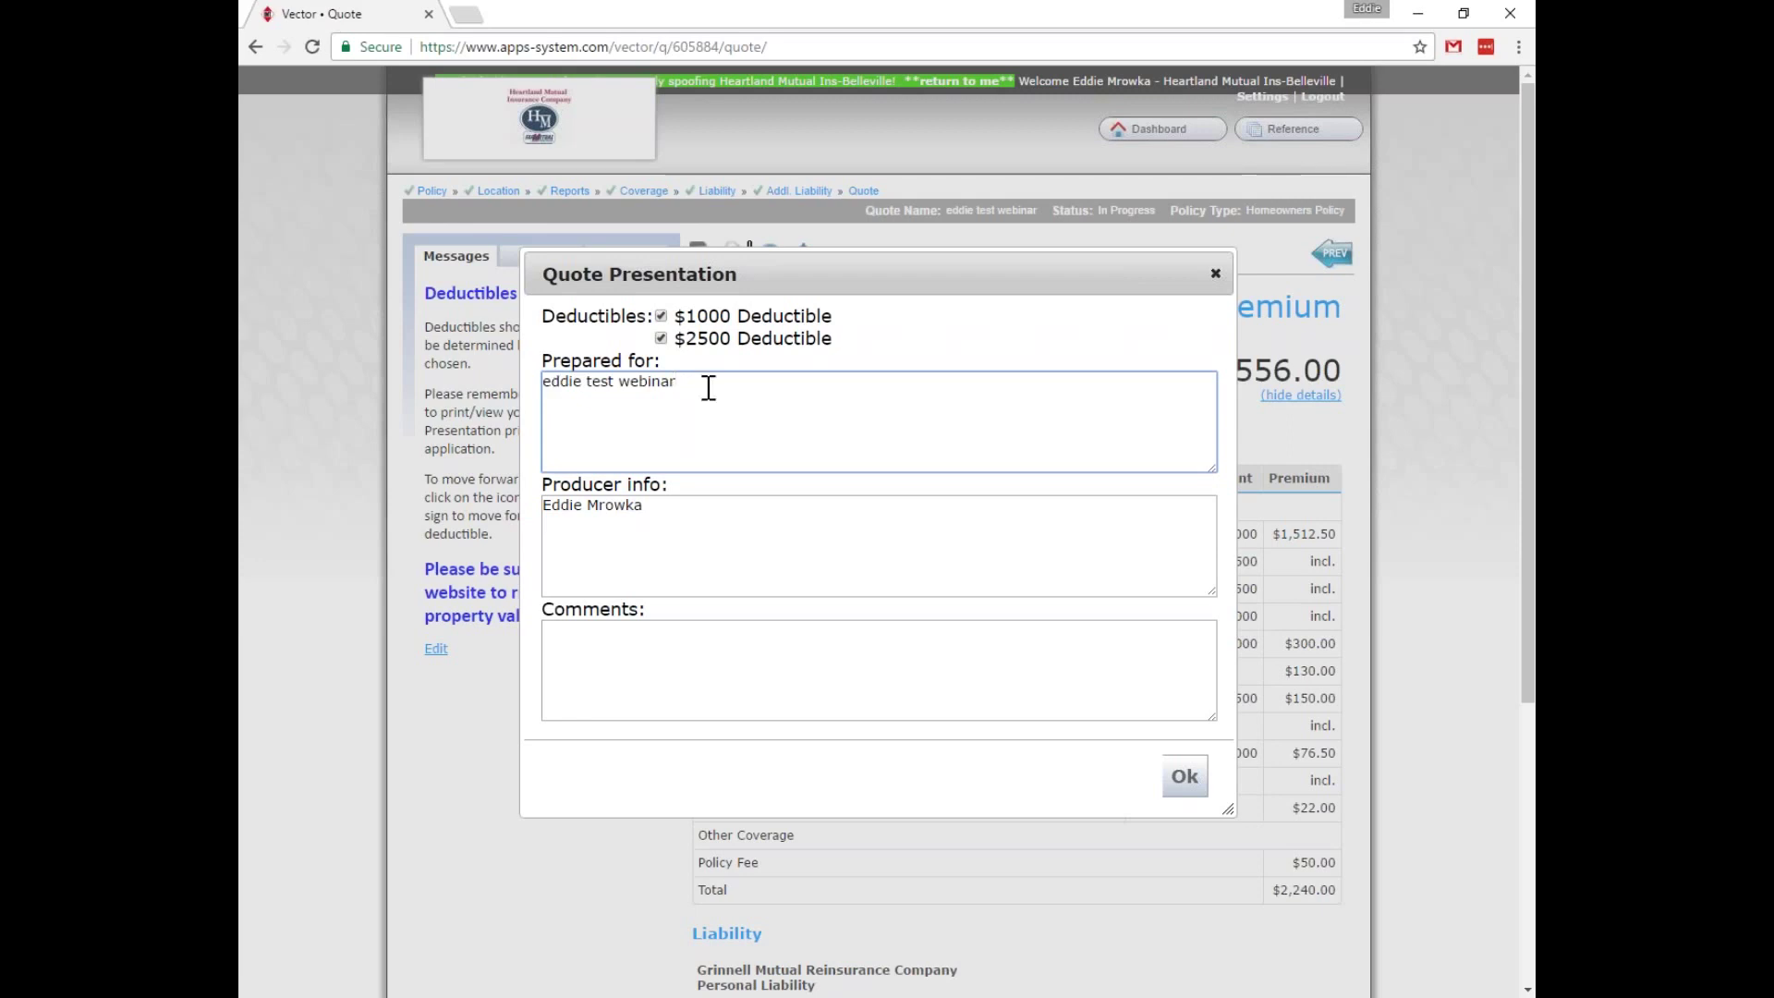
{"action": "left_click_drag", "start_coordinate": [683, 383], "coordinate": [540, 385]}
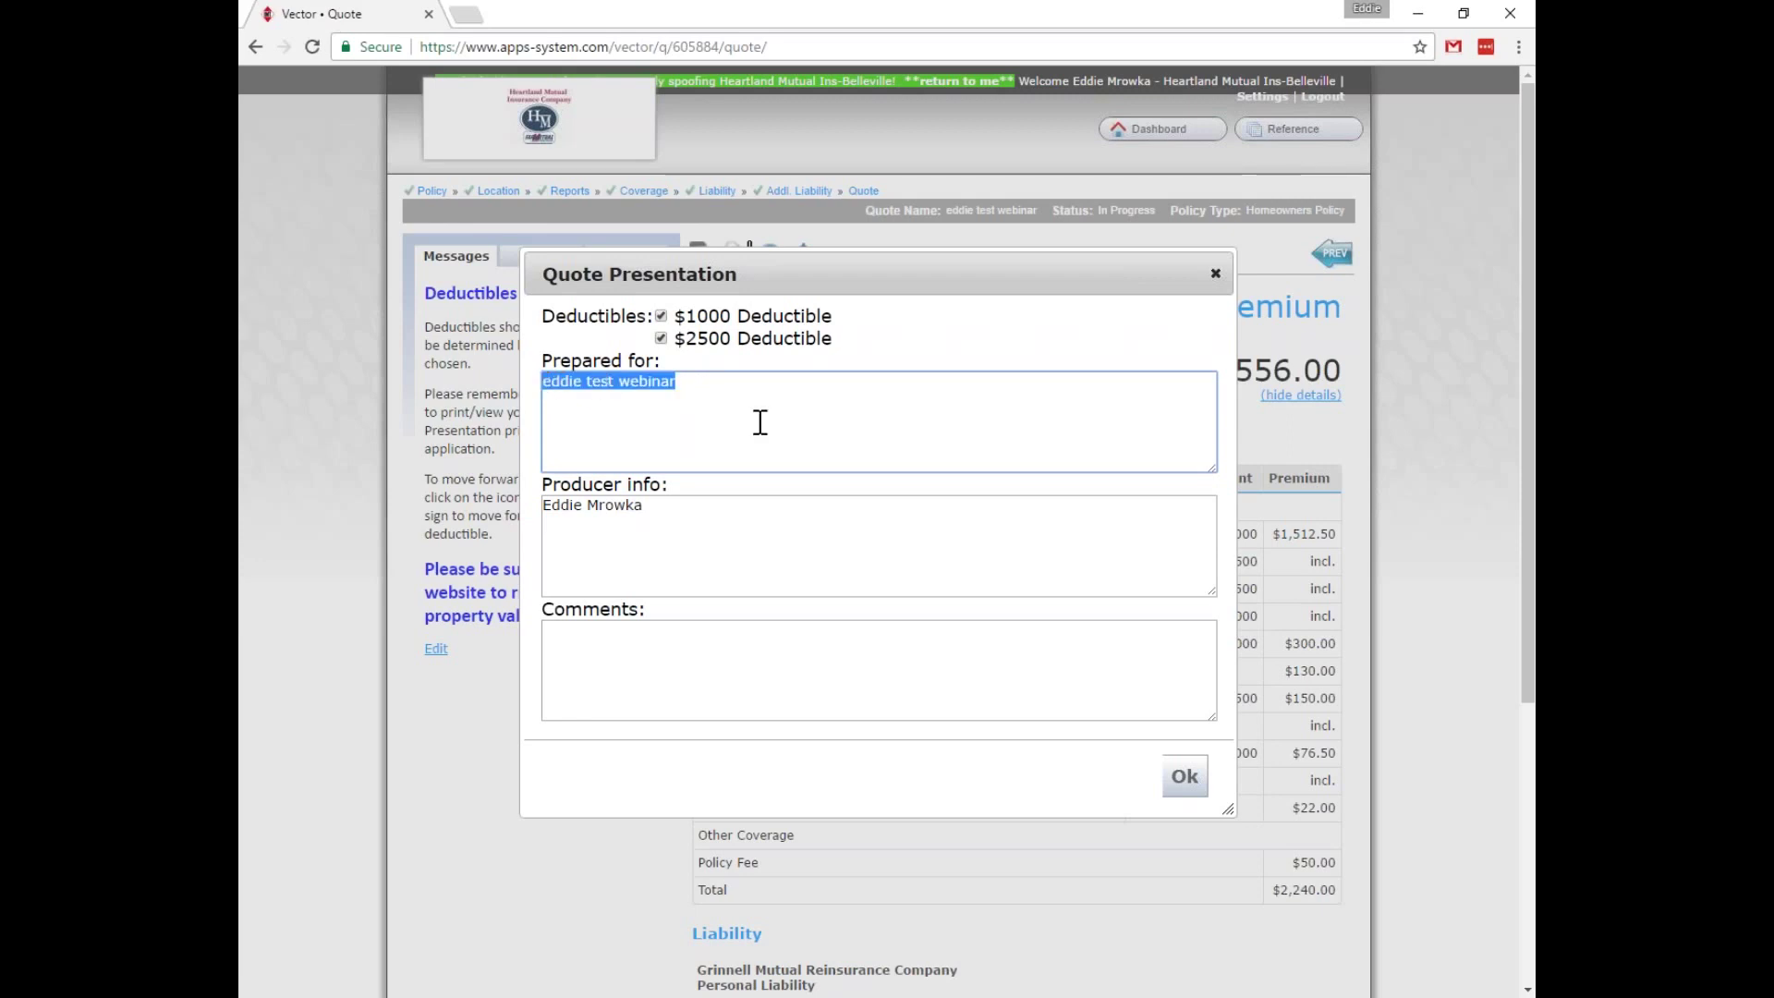
{"action": "key", "text": "BackSpace"}
{"action": "type", "text": "RIckie"}
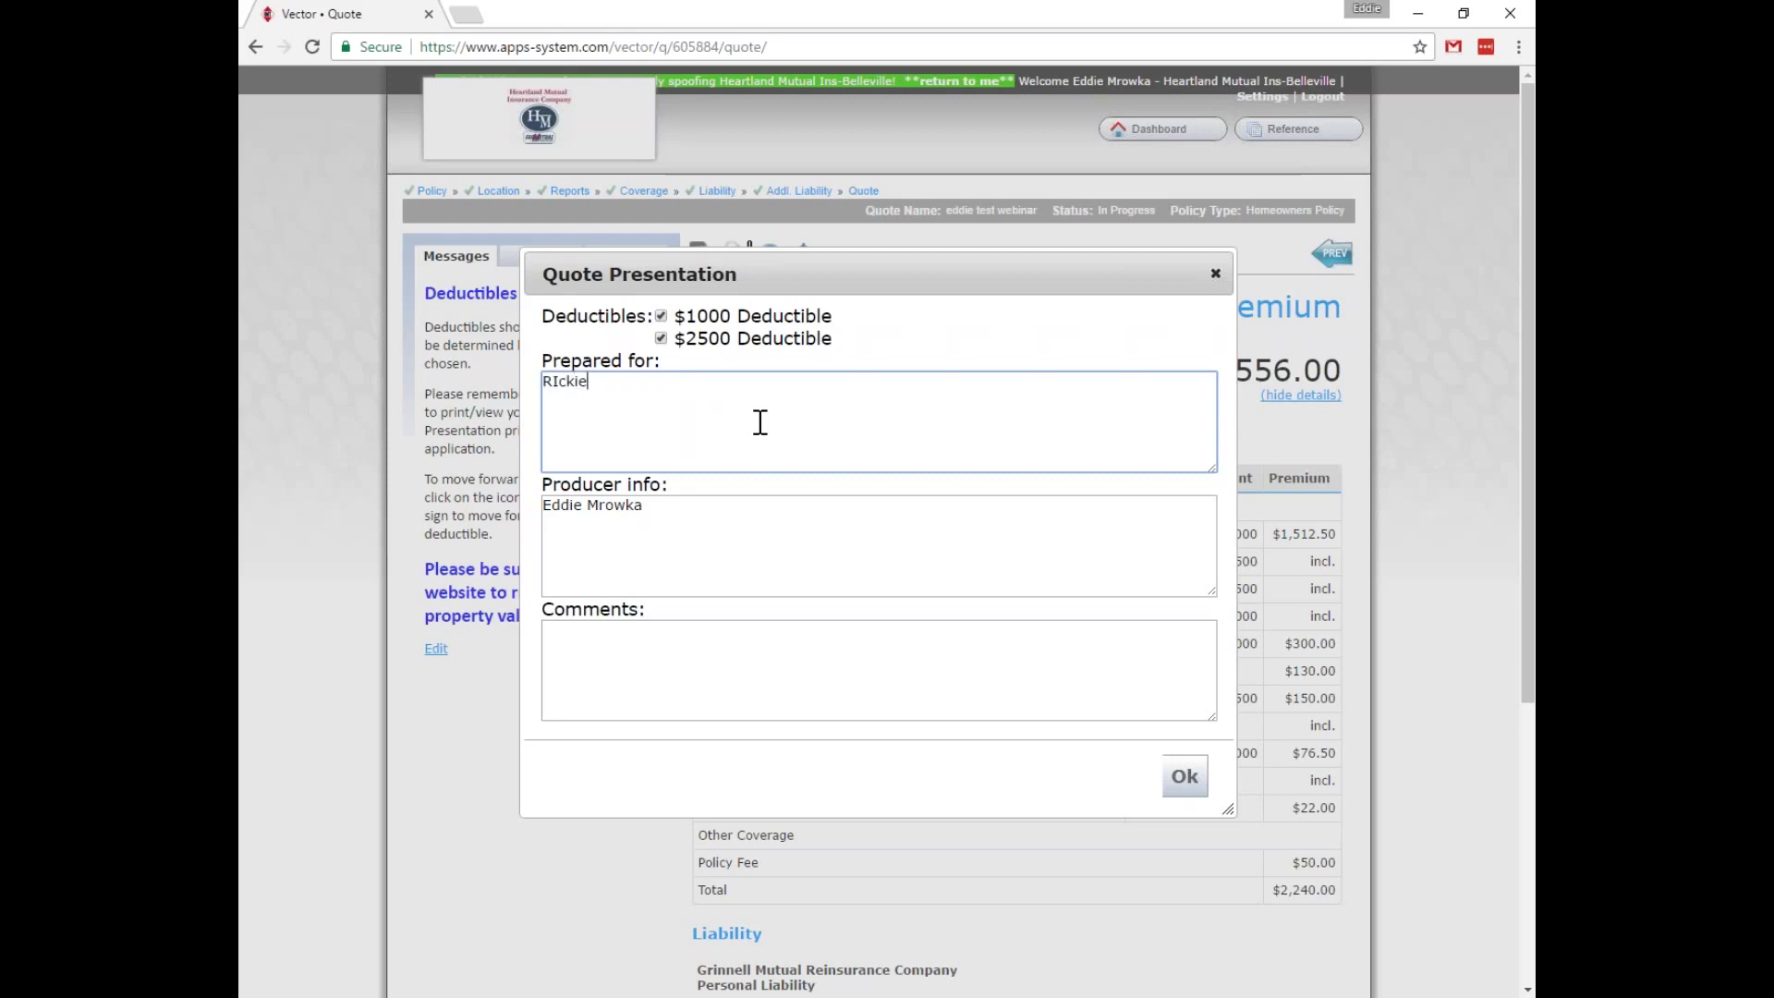
{"action": "key", "text": "BackSpace"}
{"action": "key", "text": "BackSpace"}
{"action": "type", "text": "ickie Fowler"}
Set Producer info to 'ABC Agency'.
{"action": "left_click_drag", "start_coordinate": [653, 508], "coordinate": [543, 505]}
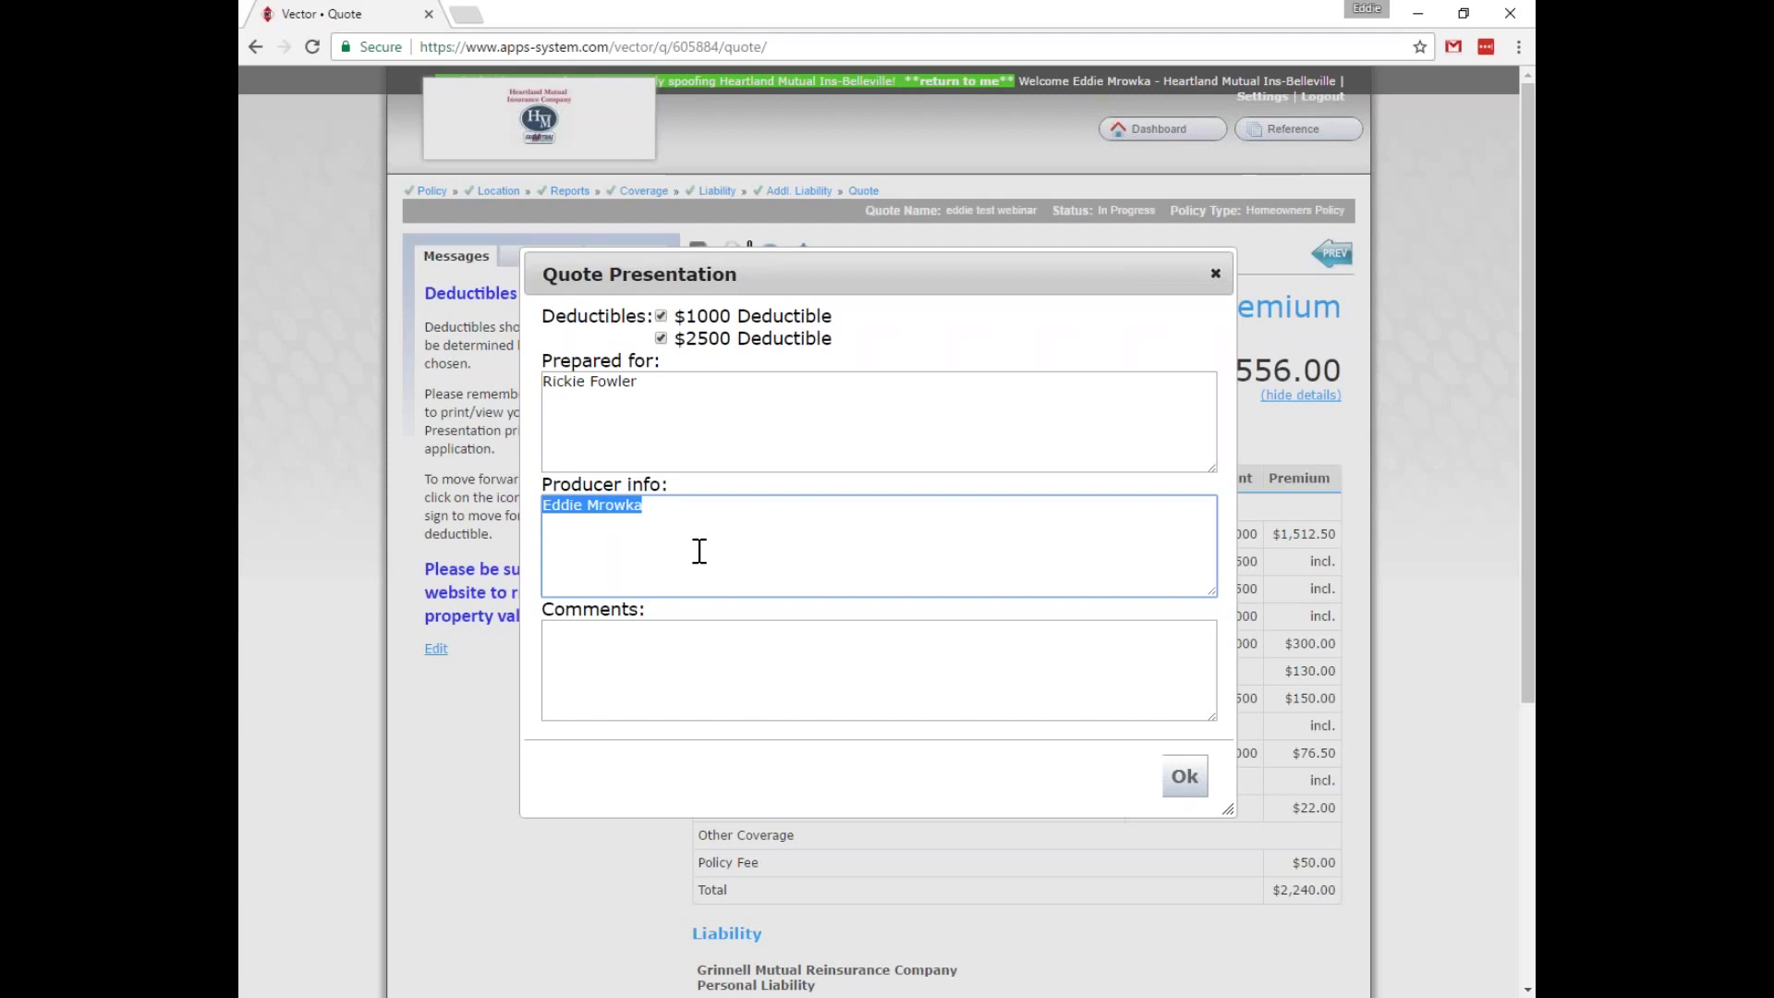
{"action": "type", "text": "AB"}
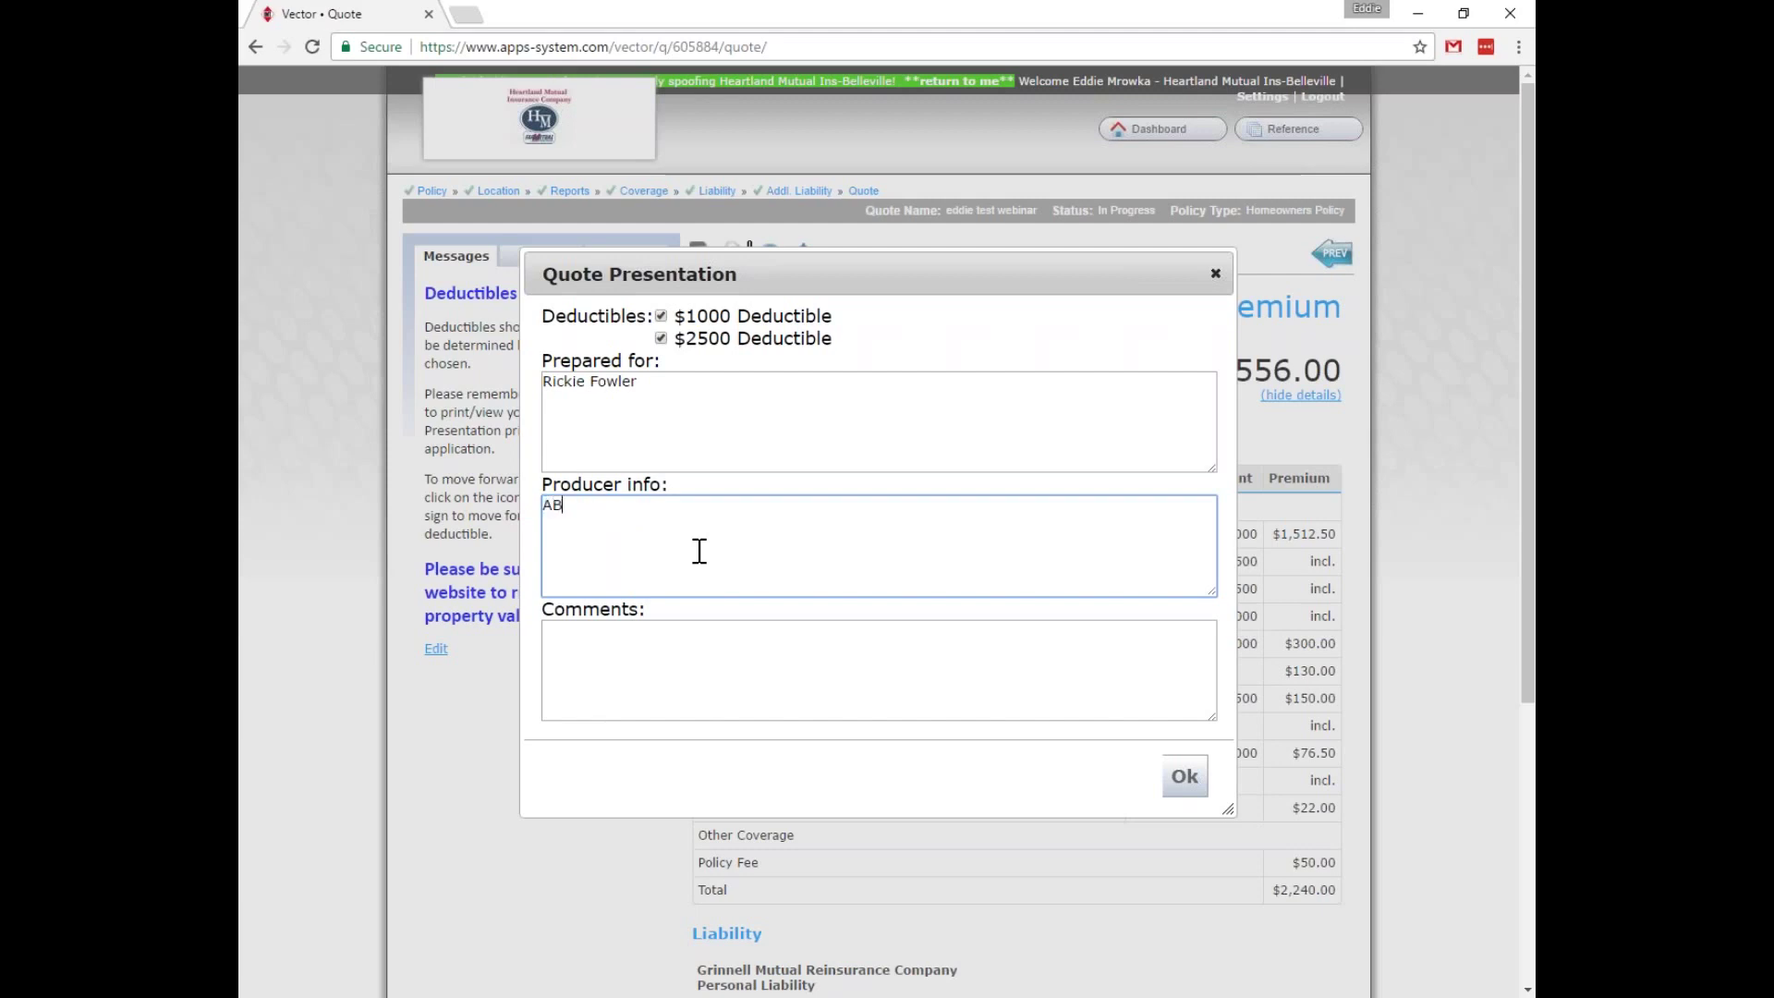
{"action": "type", "text": "C Agency"}
{"action": "key", "text": "Tab"}
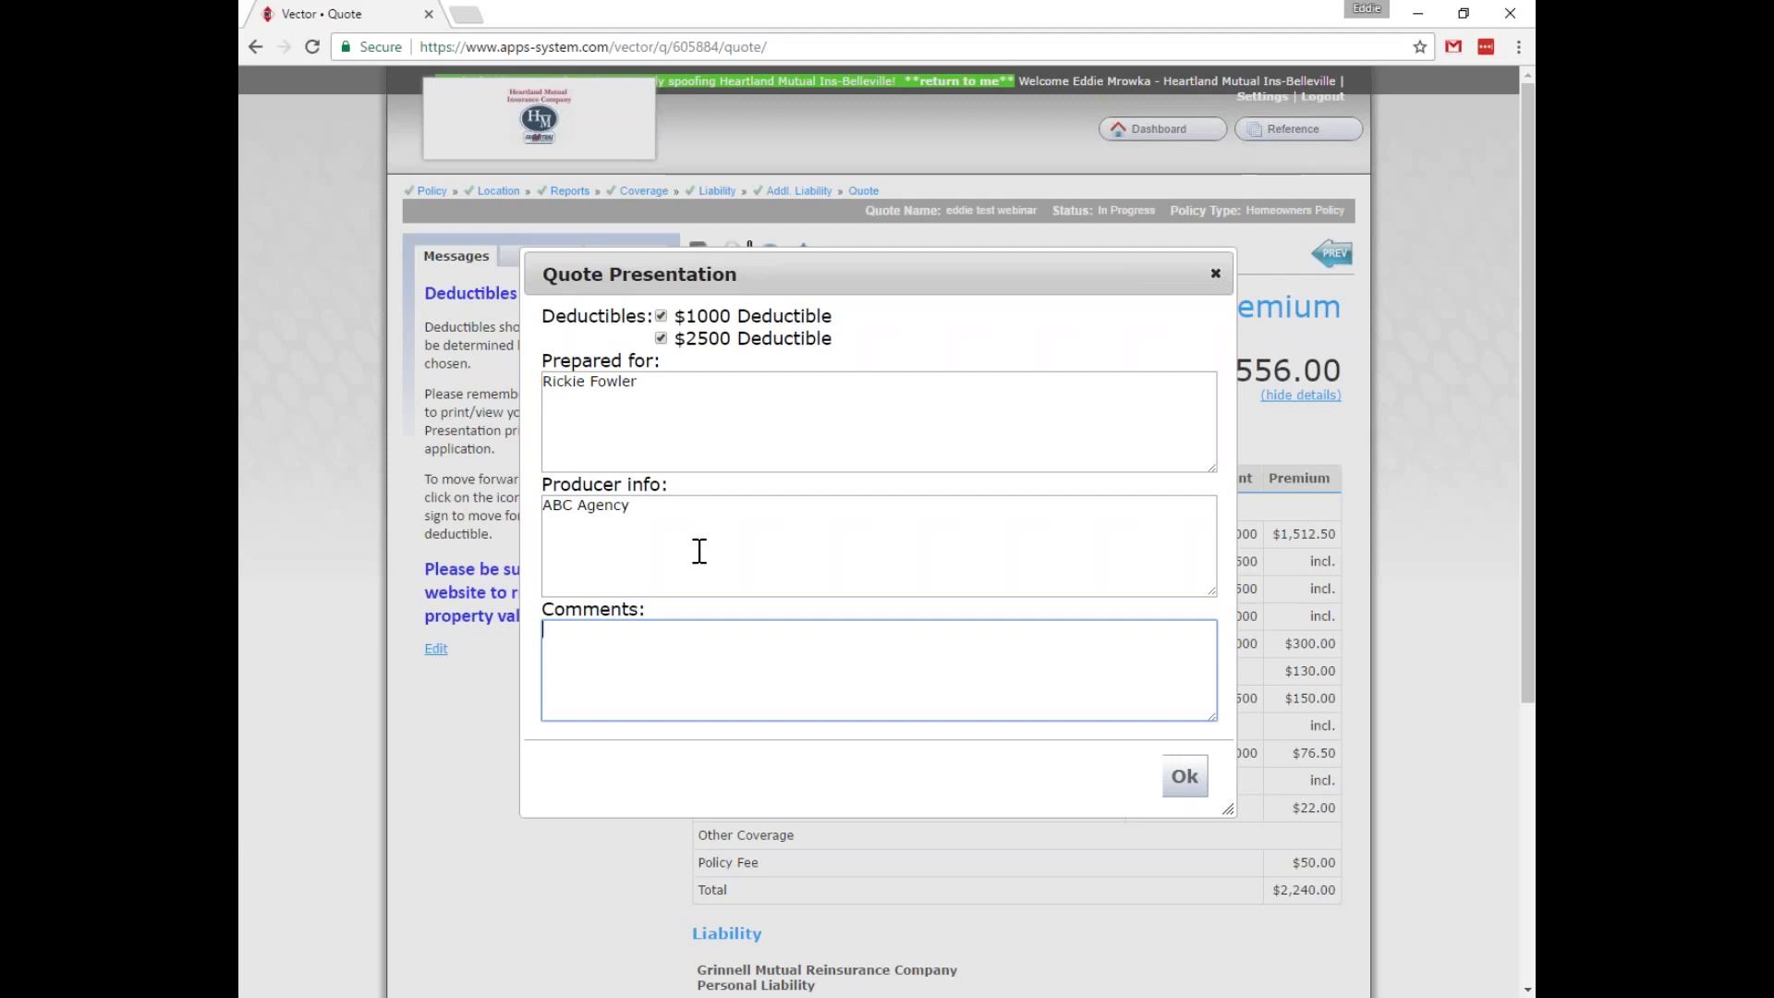
Enter a thank-you note looking forward to working together, plus a green-jacket golf remark, and generate the presentation.
{"action": "type", "text": "Thank you very much for allowing me t"}
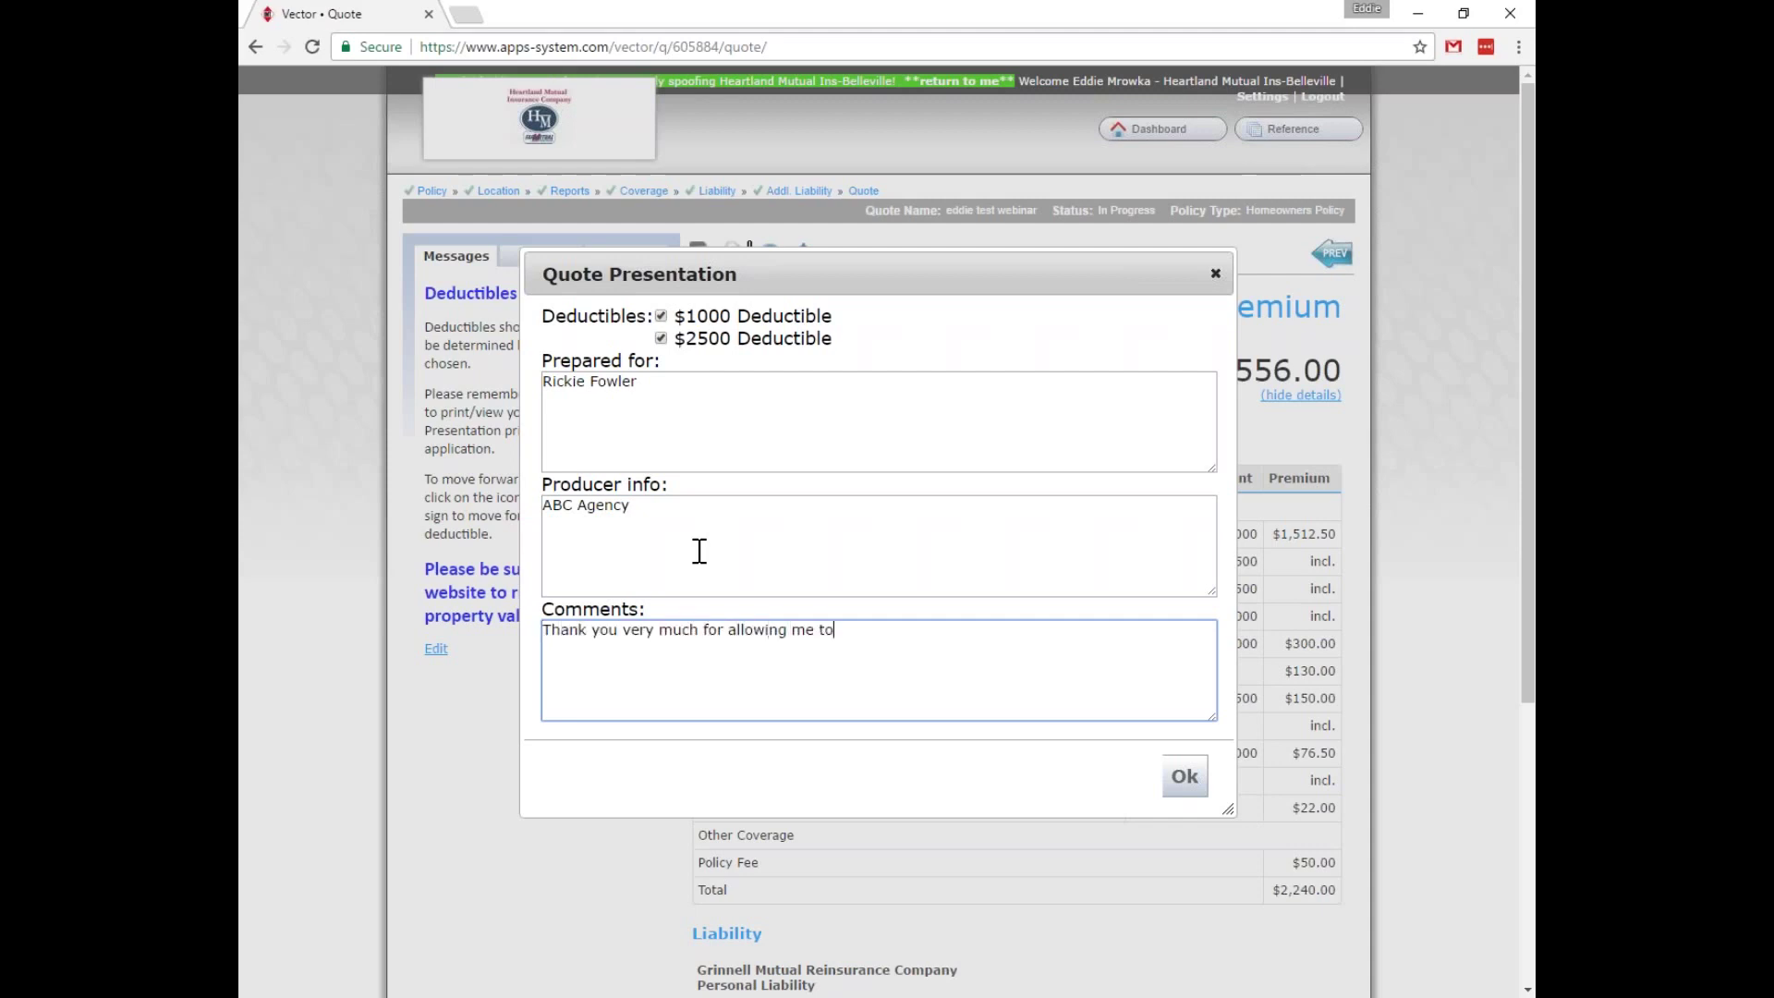
{"action": "type", "text": "he opporu"}
{"action": "key", "text": "BackSpace"}
{"action": "type", "text": "tunity to quote your business. I "}
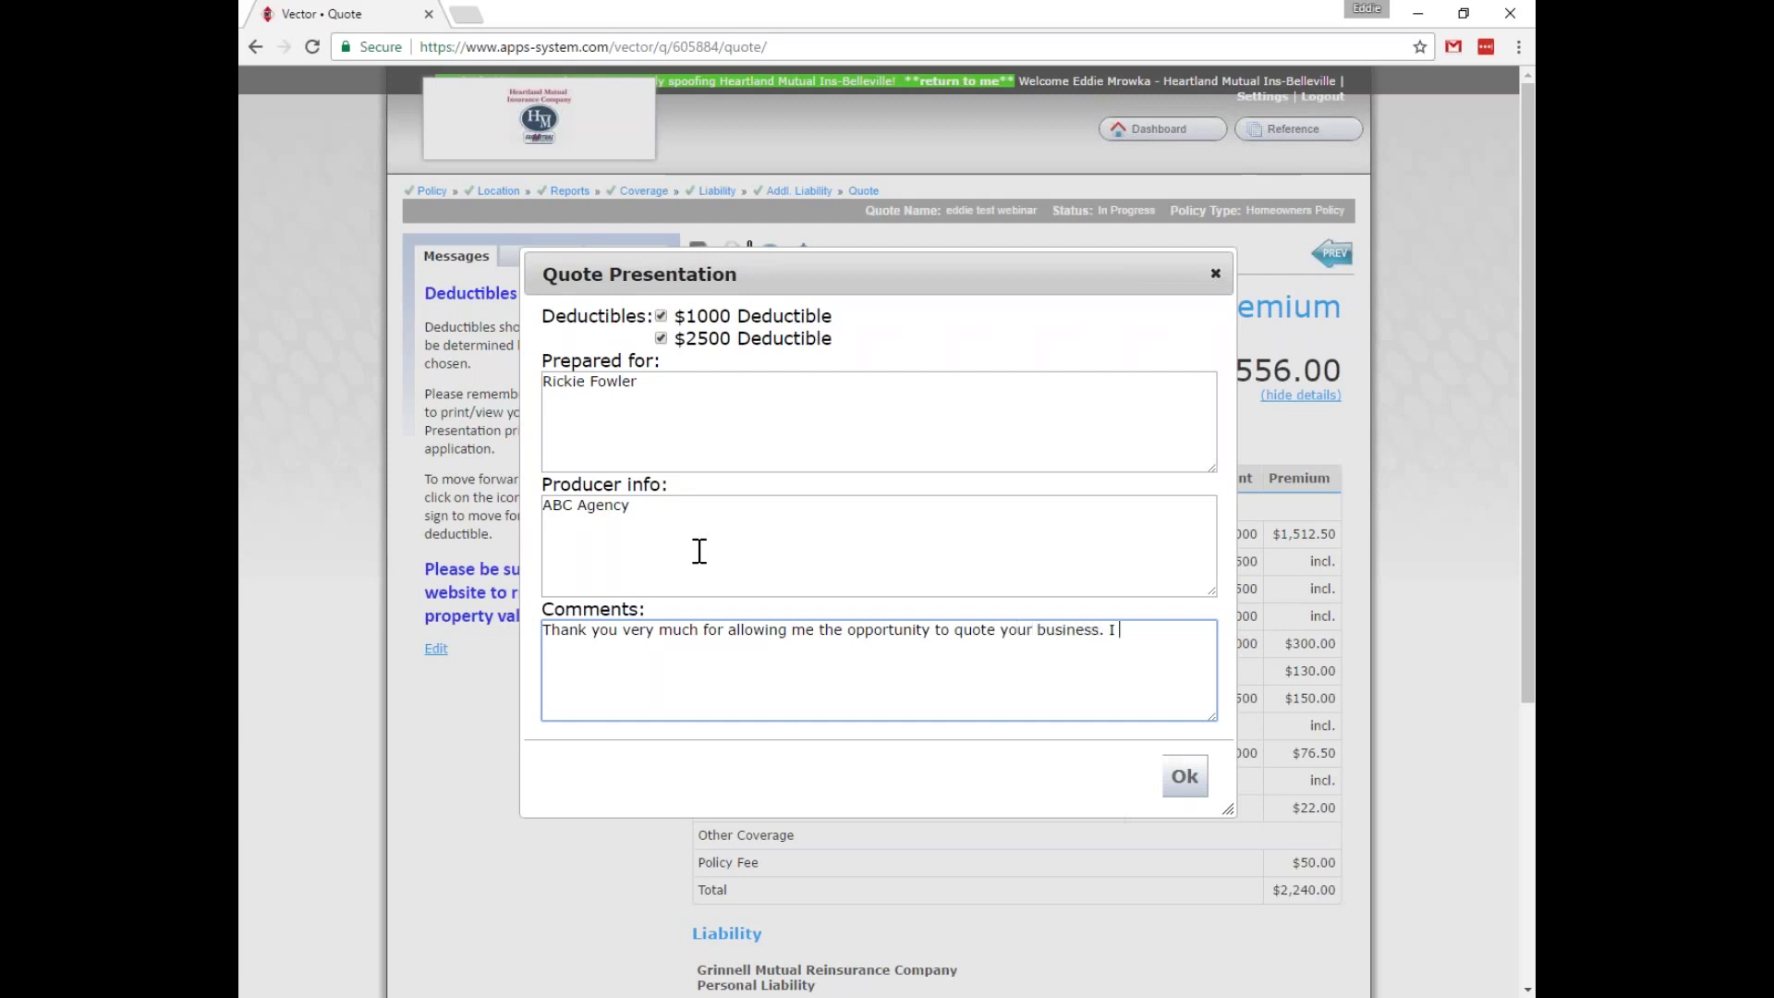
{"action": "type", "text": "very much look foraw"}
{"action": "key", "text": "BackSpace"}
{"action": "key", "text": "BackSpace"}
{"action": "type", "text": "ward to"}
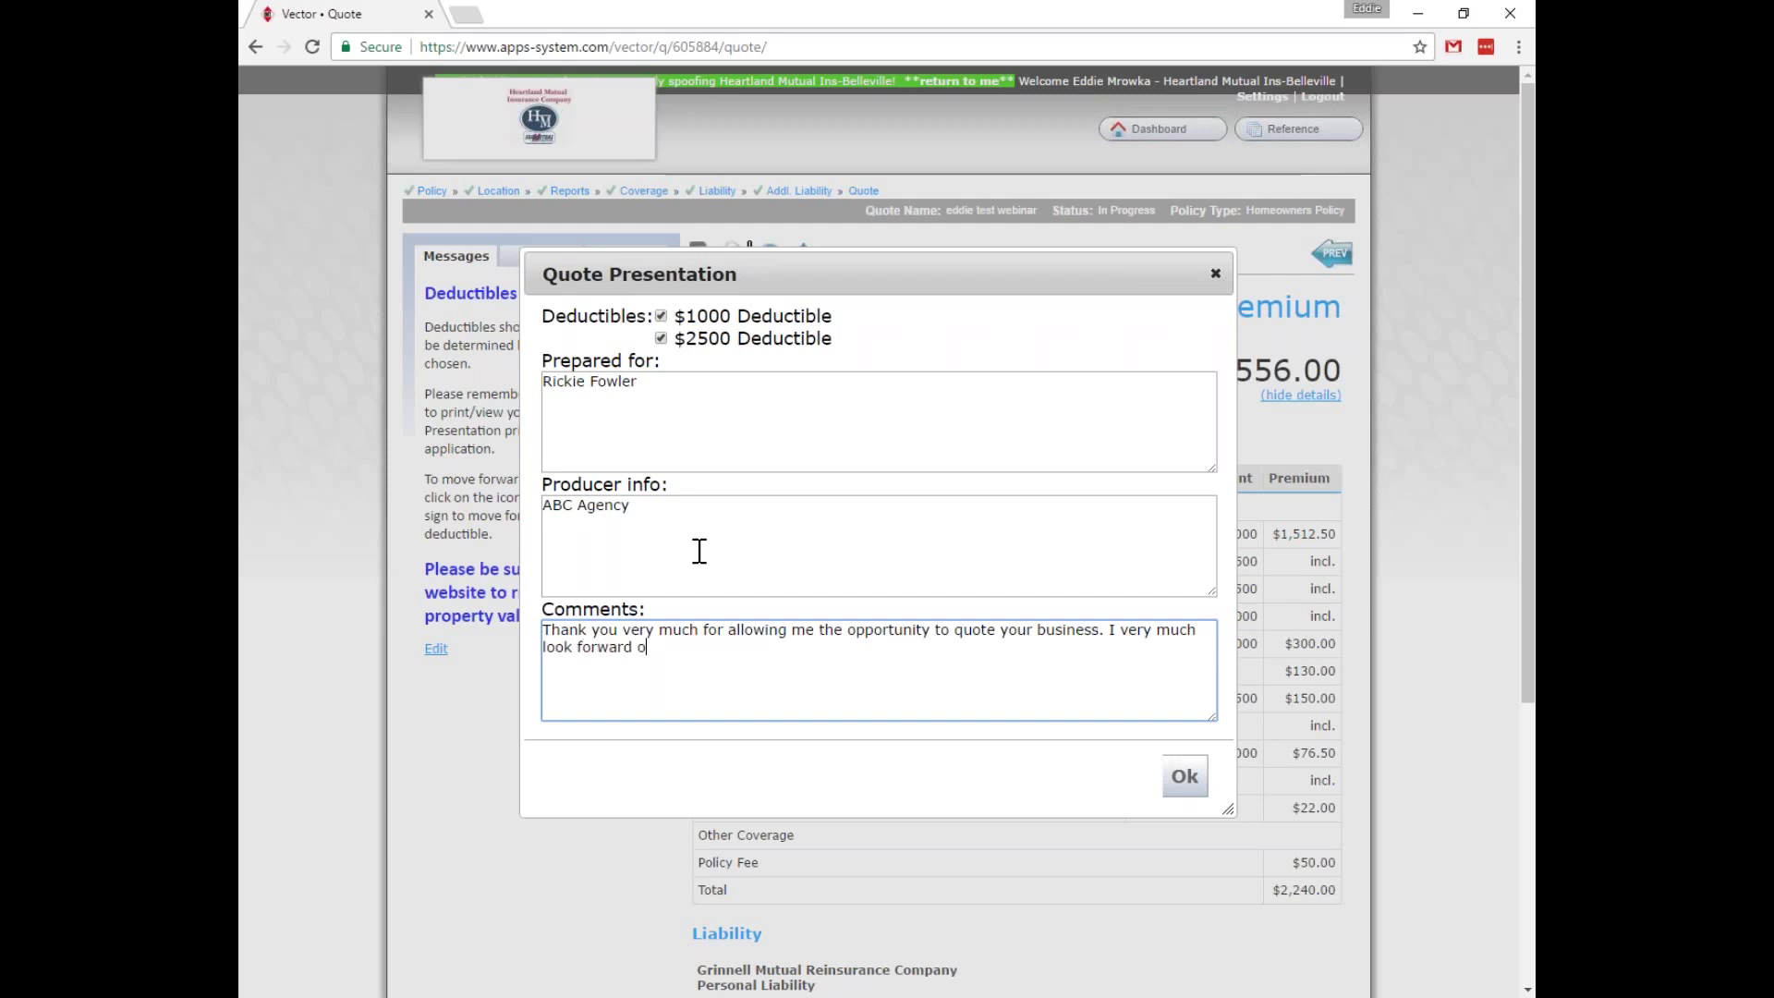
{"action": "type", "text": " working with you"}
{"action": "type", "text": " and "}
{"action": "type", "text": "please let"}
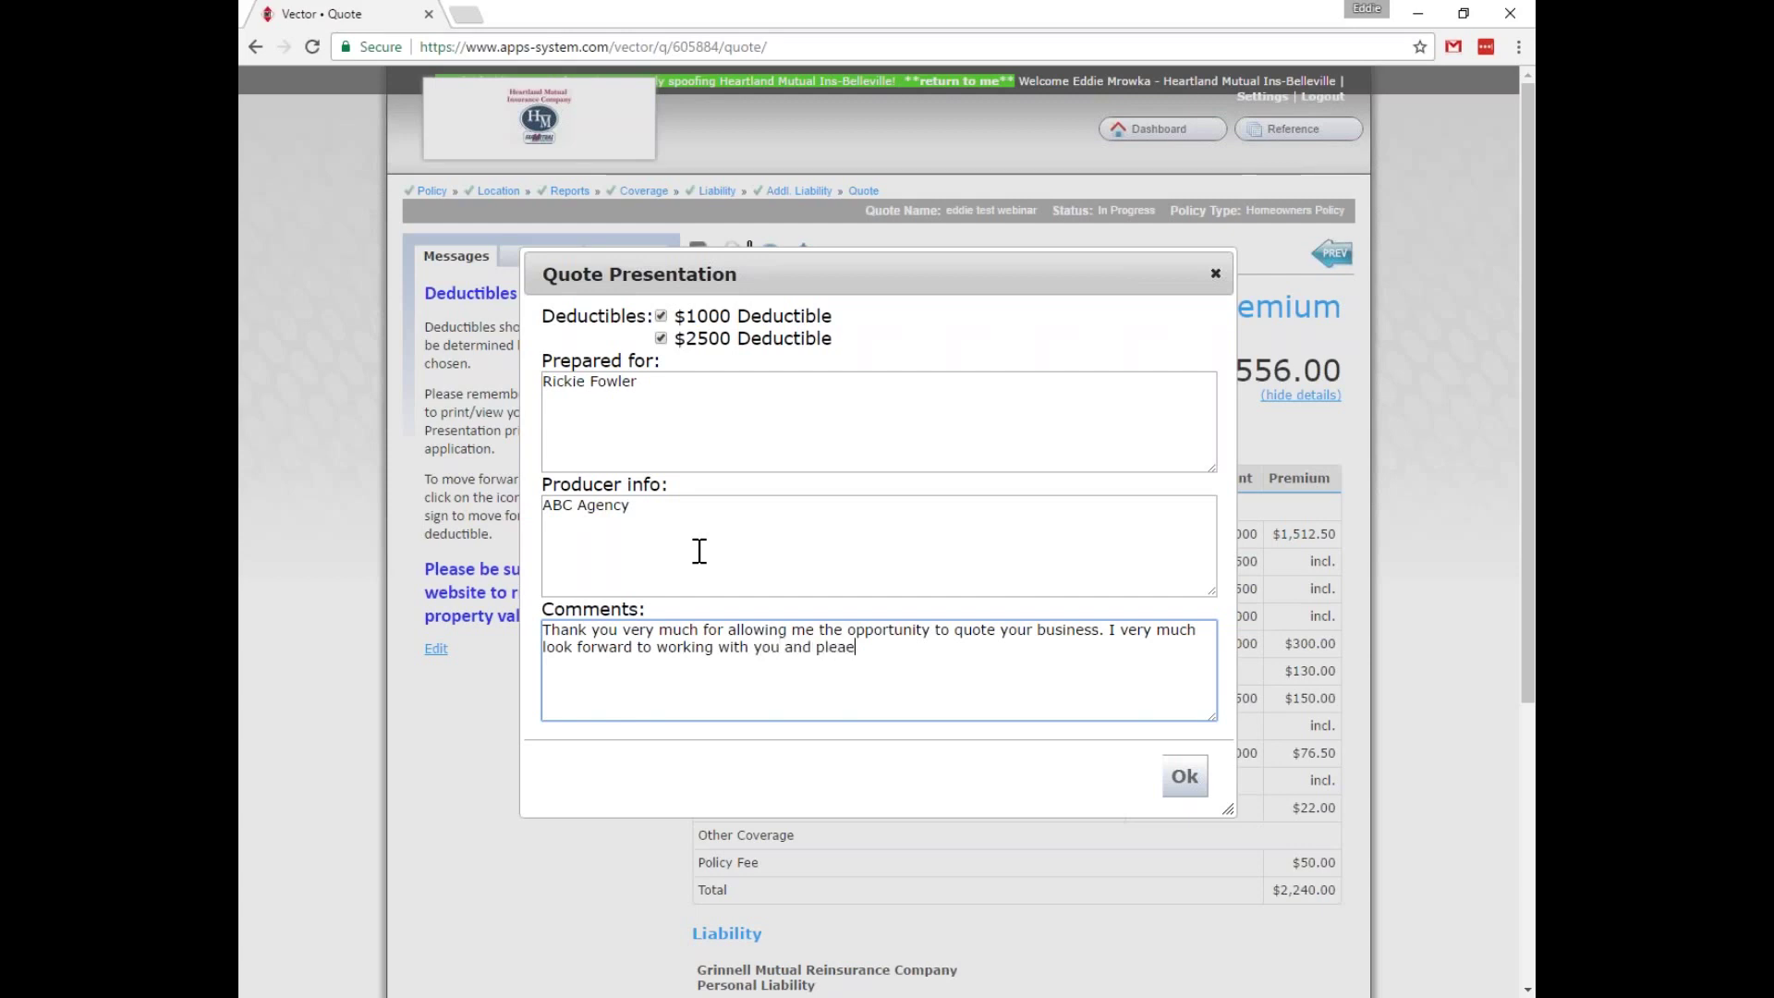
{"action": "type", "text": " me know if there is anything "}
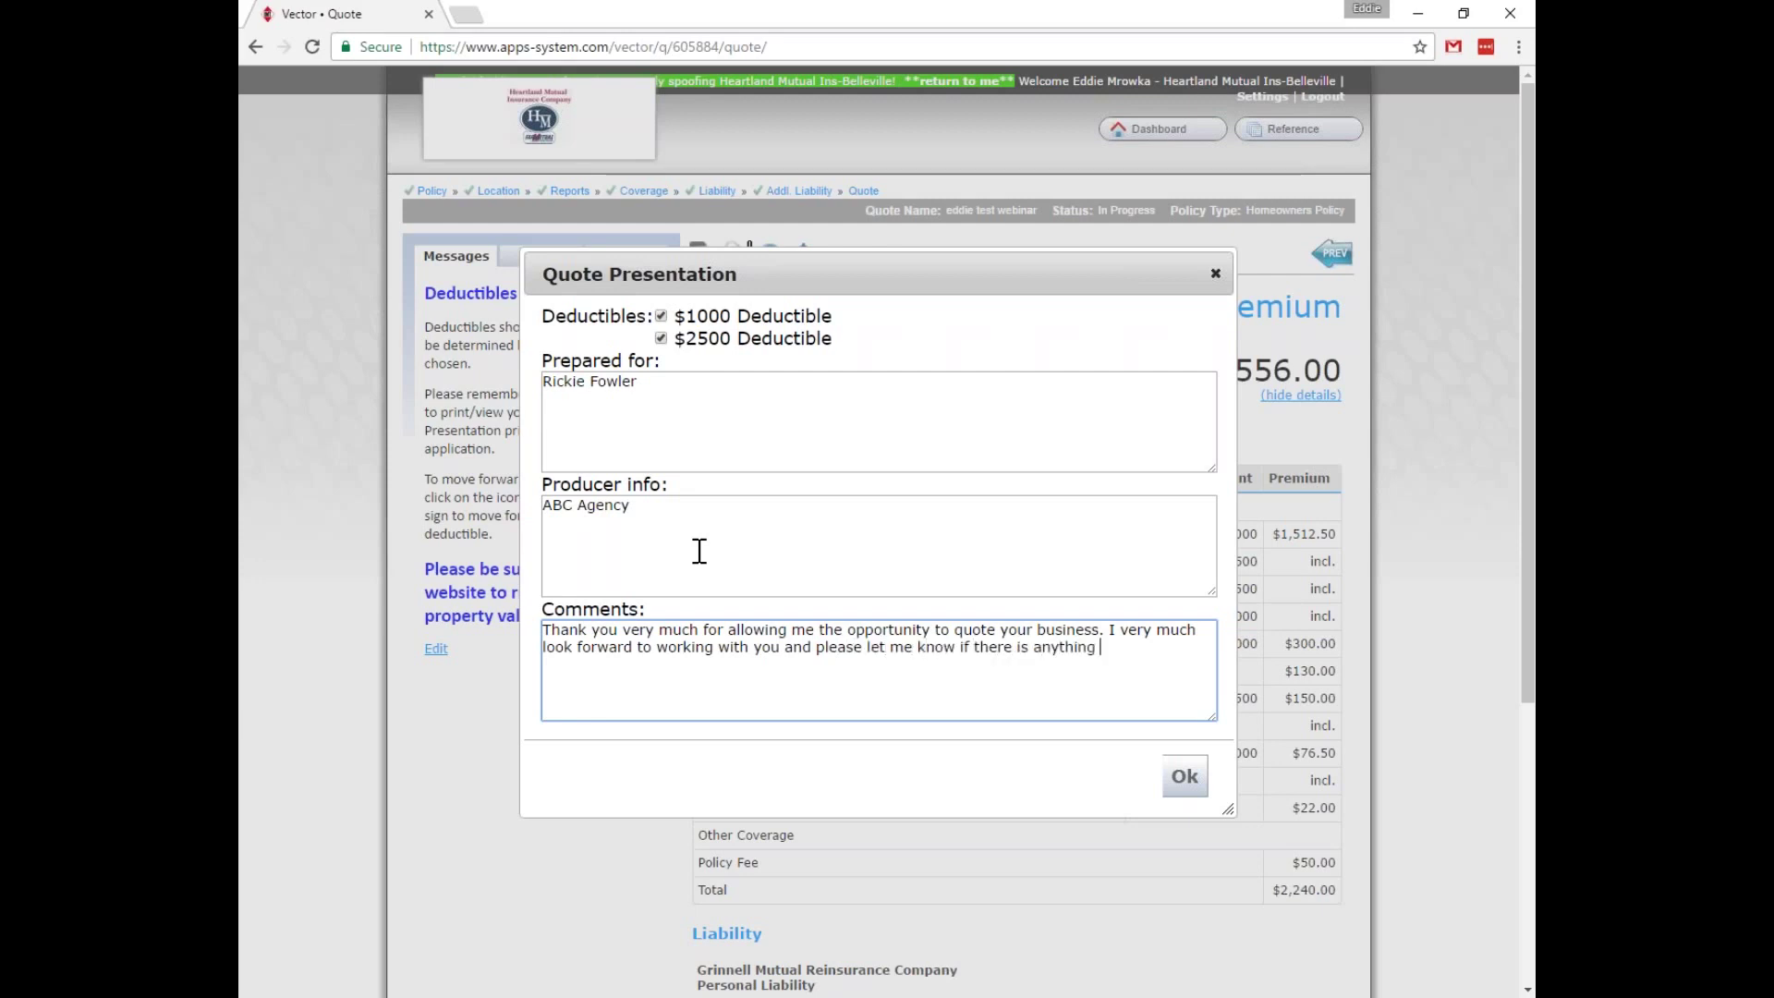
{"action": "type", "text": "I can do for you"}
{"action": "type", "text": "! How about th"}
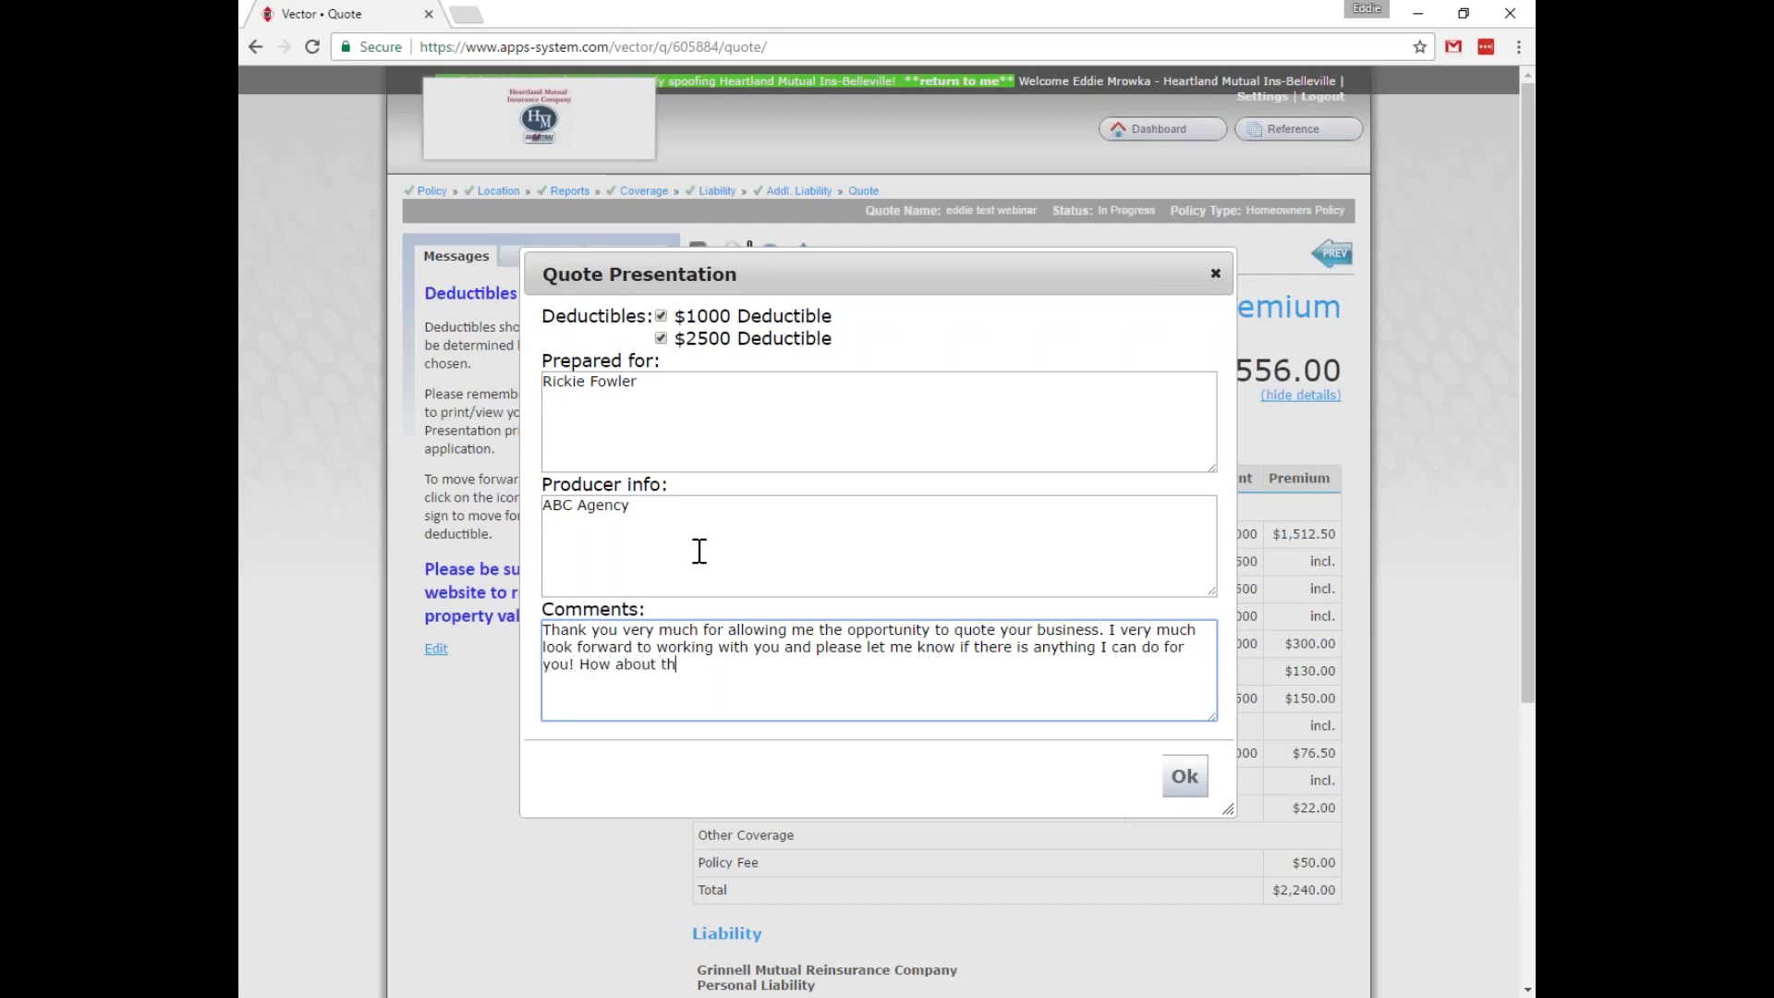
{"action": "type", "text": "at Sergio Garcia? Fi"}
{"action": "key", "text": "BackSpace"}
{"action": "key", "text": "BackSpace"}
{"action": "key", "text": "BackSpace"}
{"action": "type", "text": "nally got a green jacket..."}
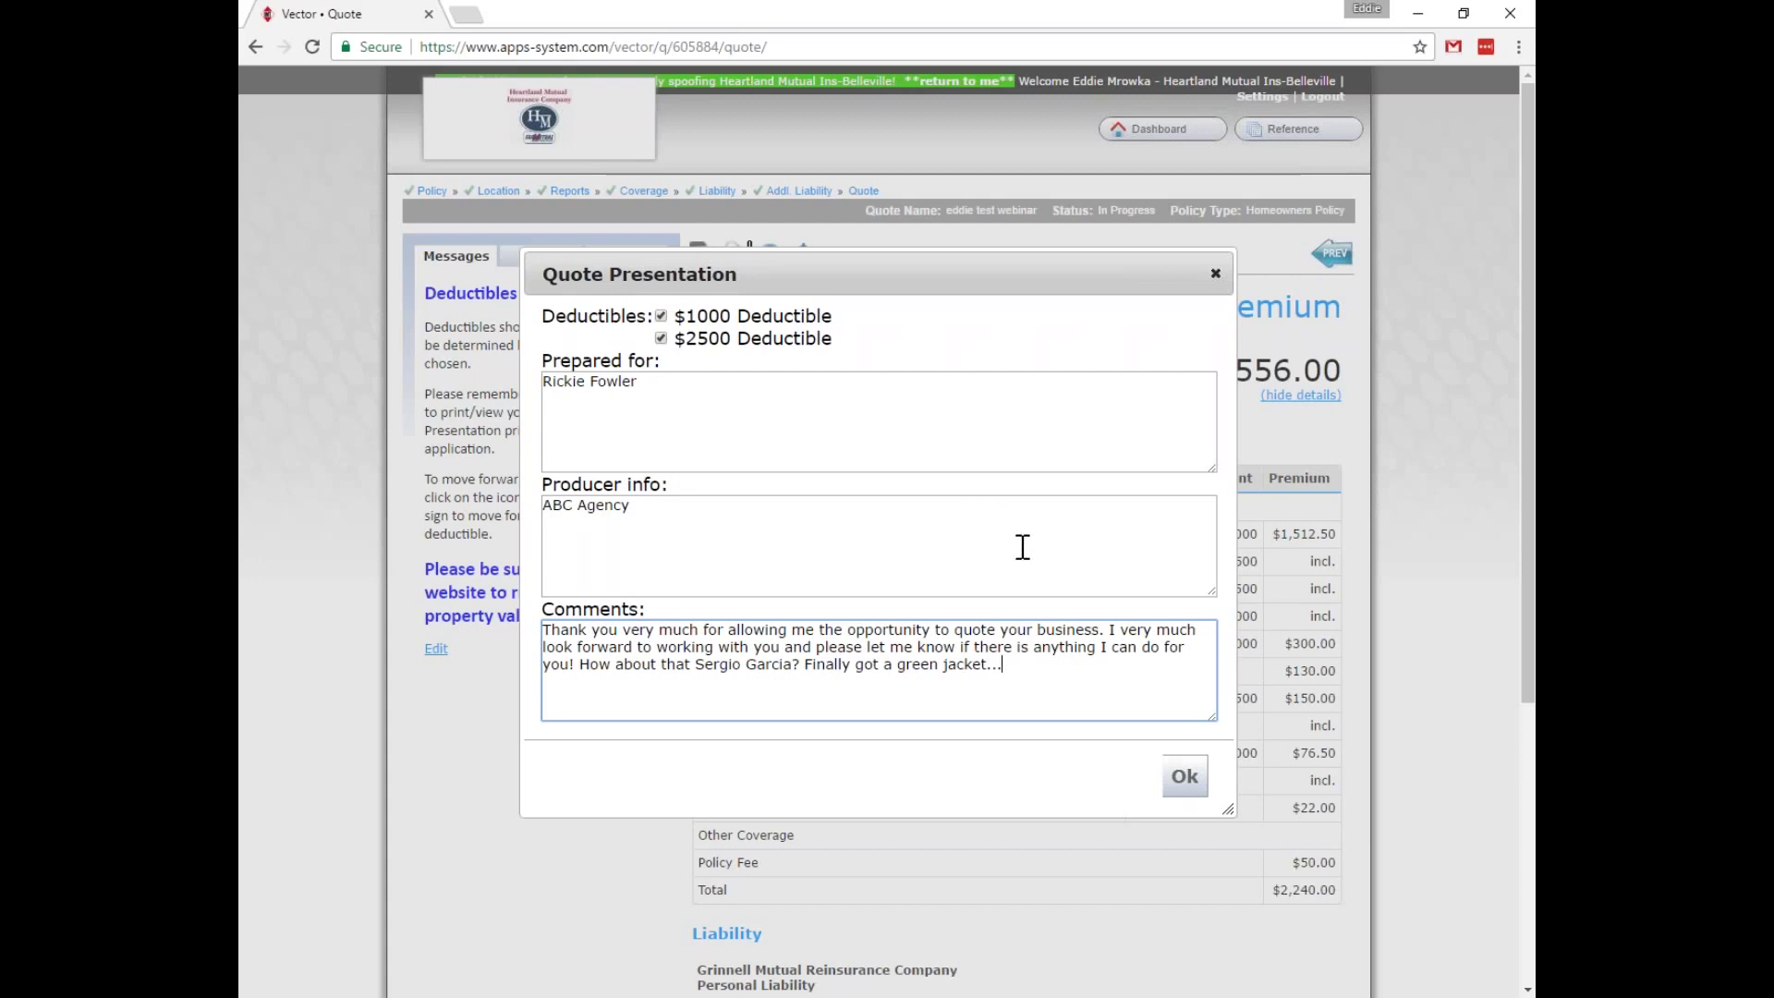
{"action": "left_click", "coordinate": [1186, 778]}
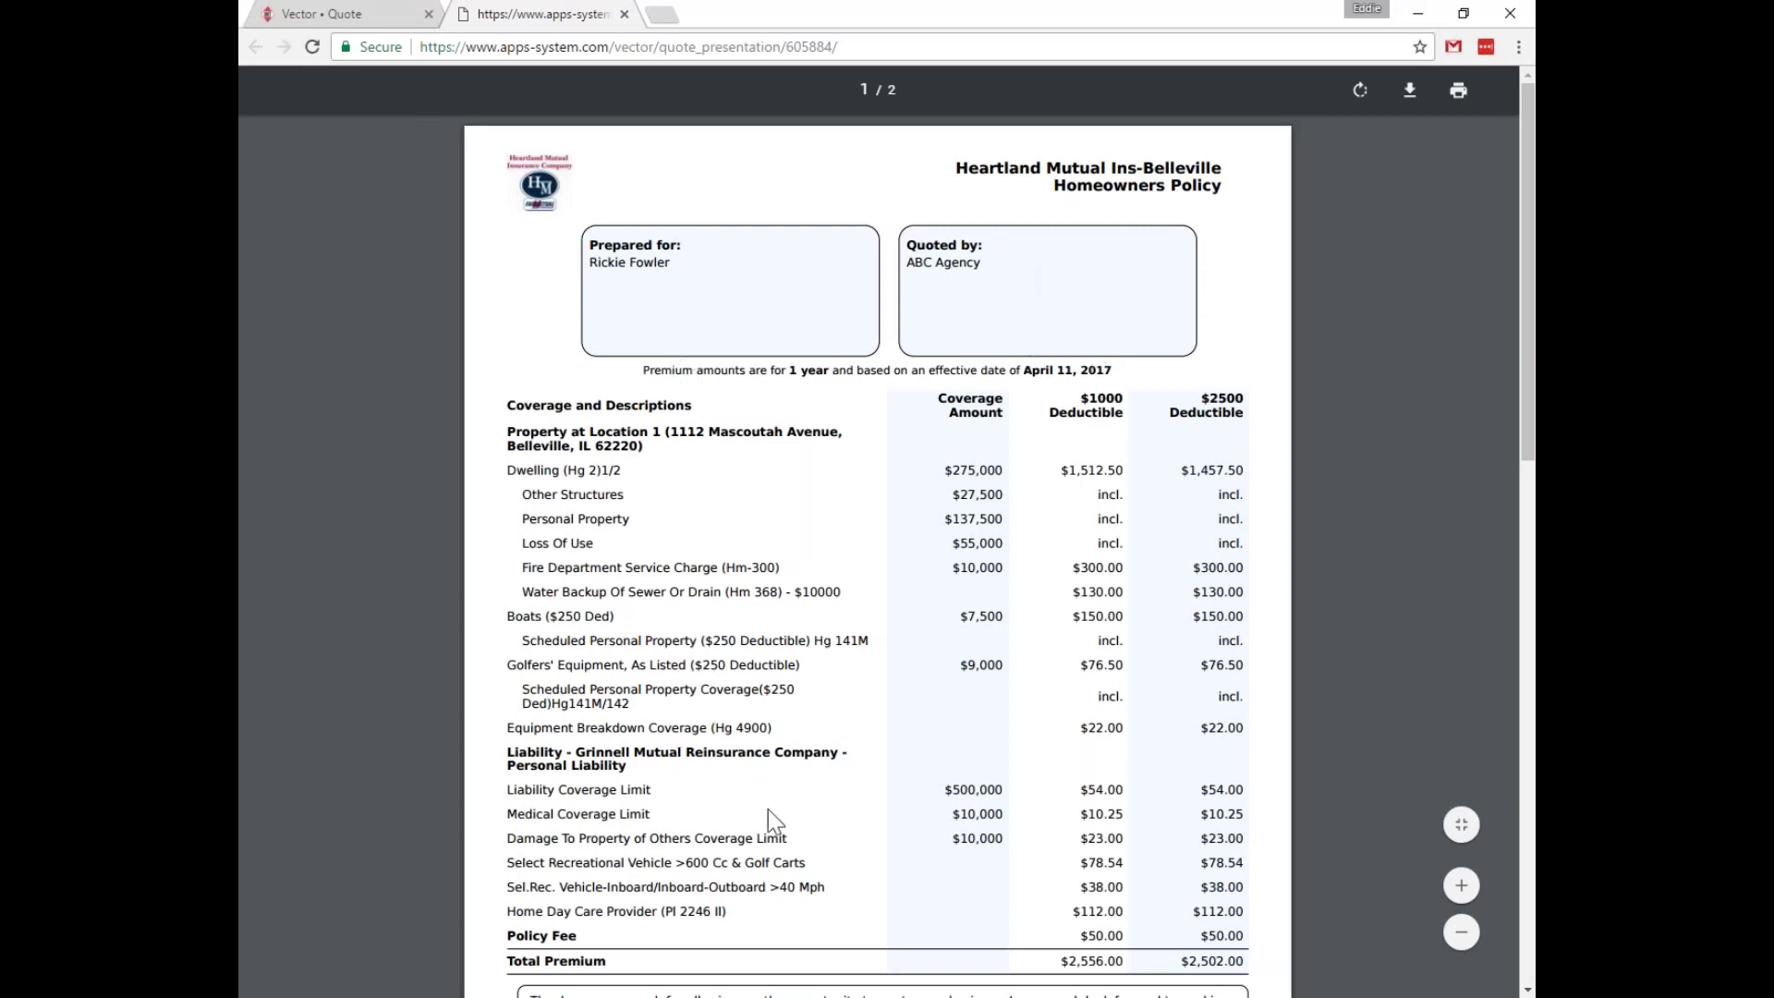
Check the PDF's $2,556.00 and $2,502.00 totals and comment box, then close the PDF tab.
{"action": "scroll", "coordinate": [1116, 482], "scroll_direction": "down", "scroll_amount": 1}
{"action": "scroll", "coordinate": [1115, 482], "scroll_direction": "down", "scroll_amount": 1}
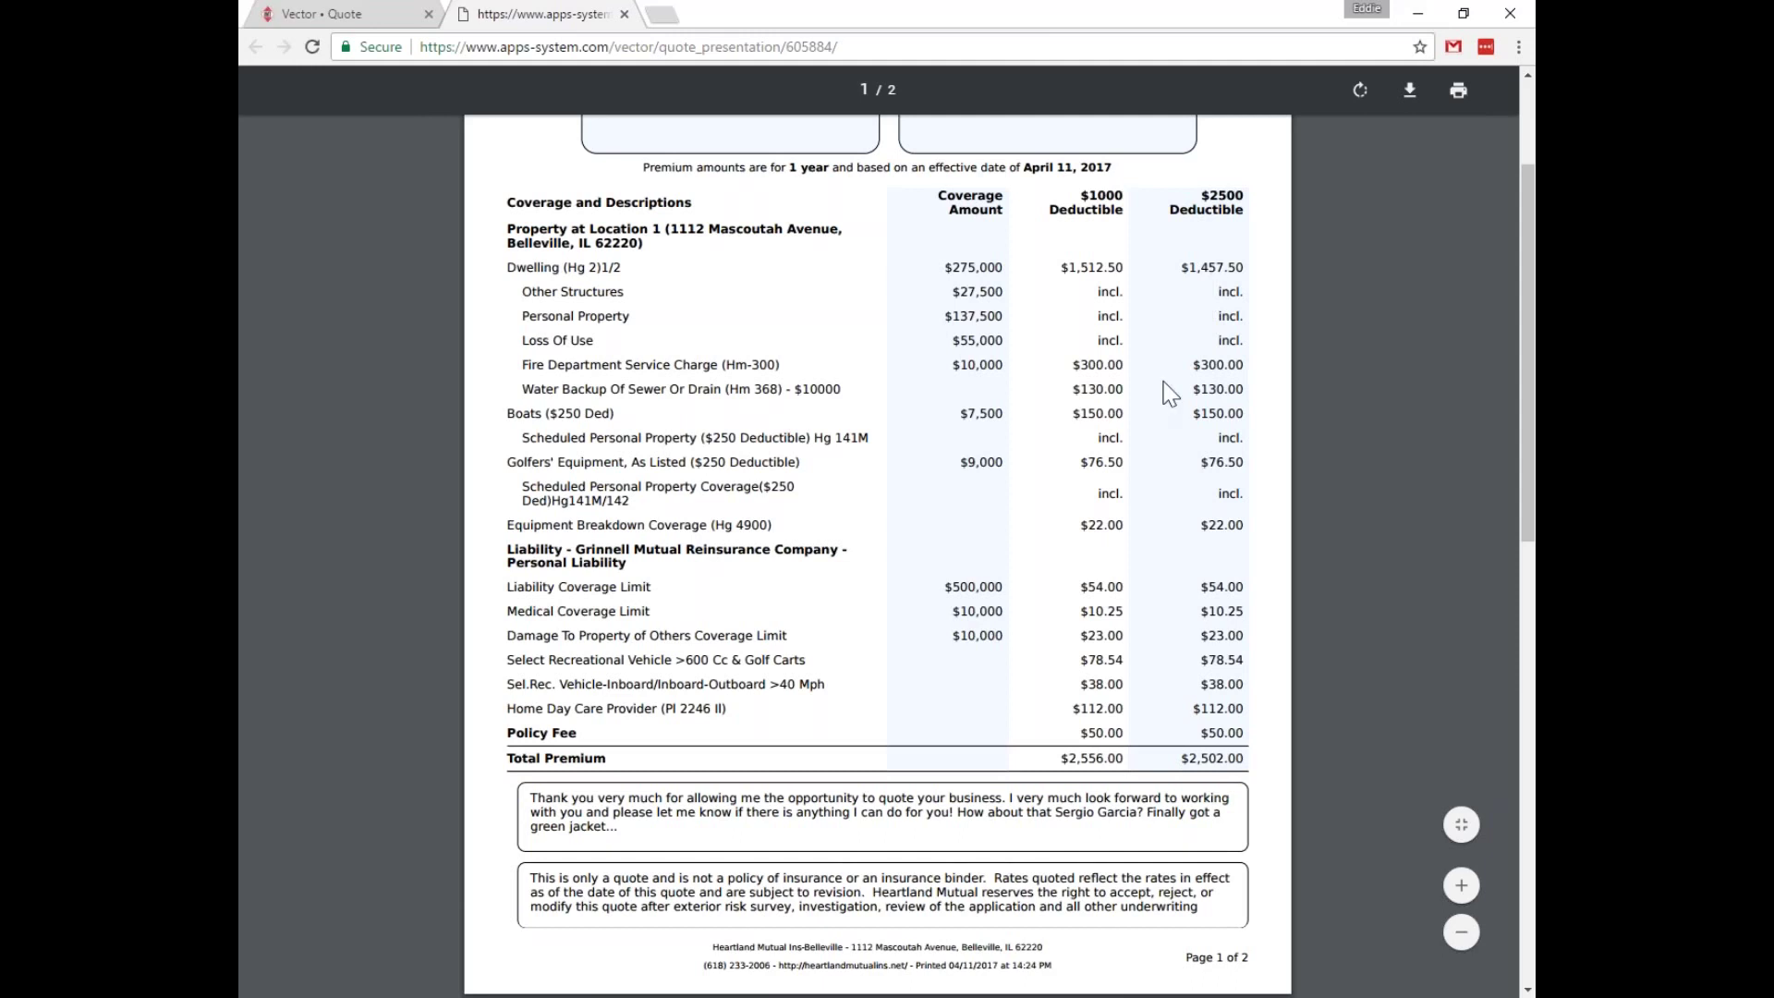
{"action": "scroll", "coordinate": [1145, 360], "scroll_direction": "down", "scroll_amount": 2}
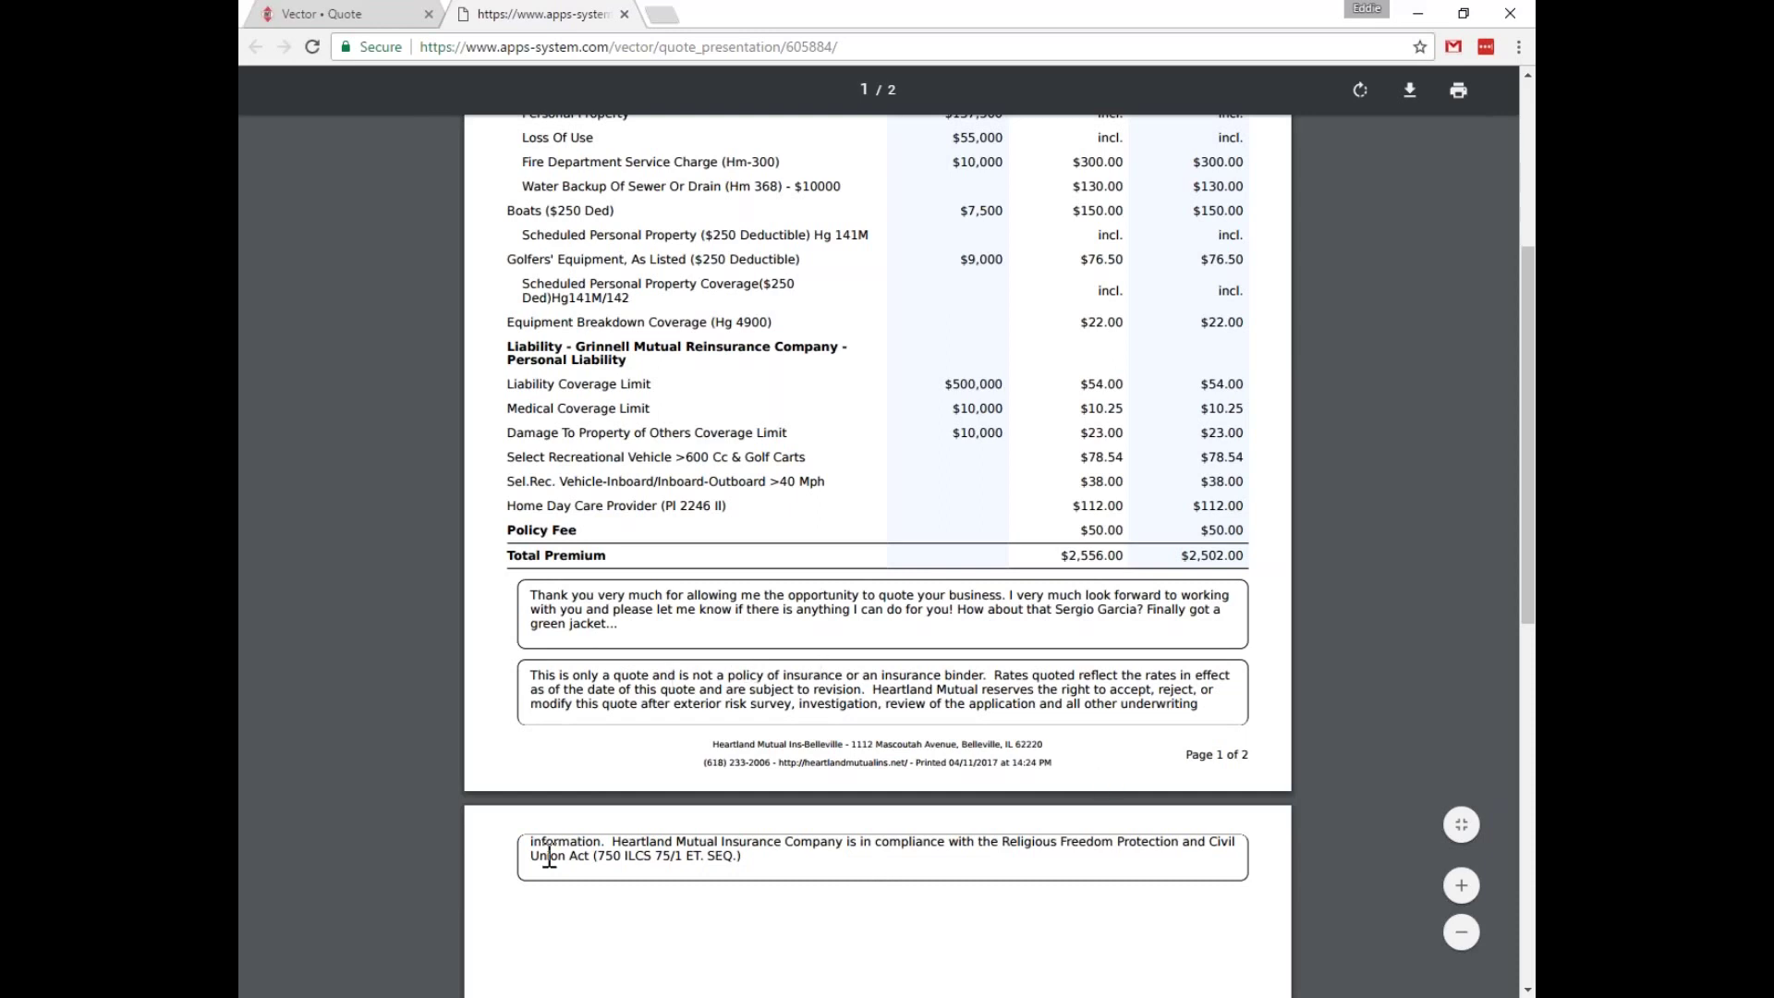
{"action": "scroll", "coordinate": [922, 761], "scroll_direction": "down", "scroll_amount": 3}
{"action": "scroll", "coordinate": [922, 760], "scroll_direction": "up", "scroll_amount": 10}
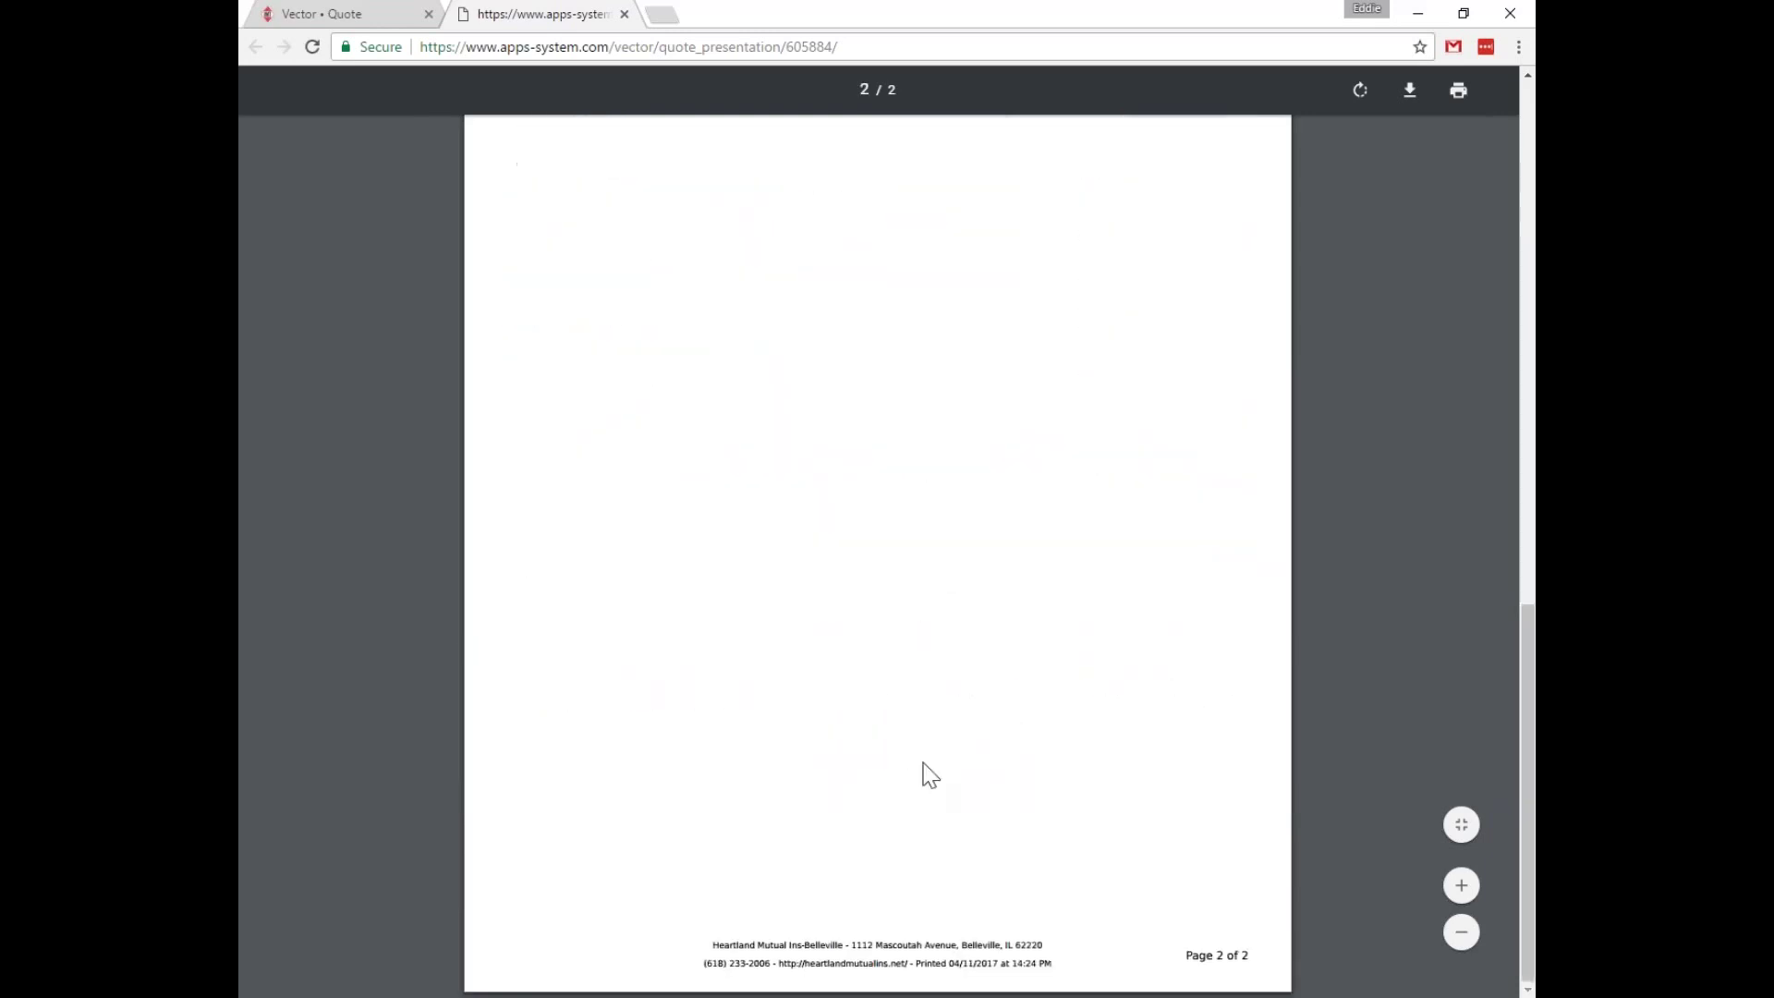
{"action": "scroll", "coordinate": [927, 766], "scroll_direction": "down", "scroll_amount": 10}
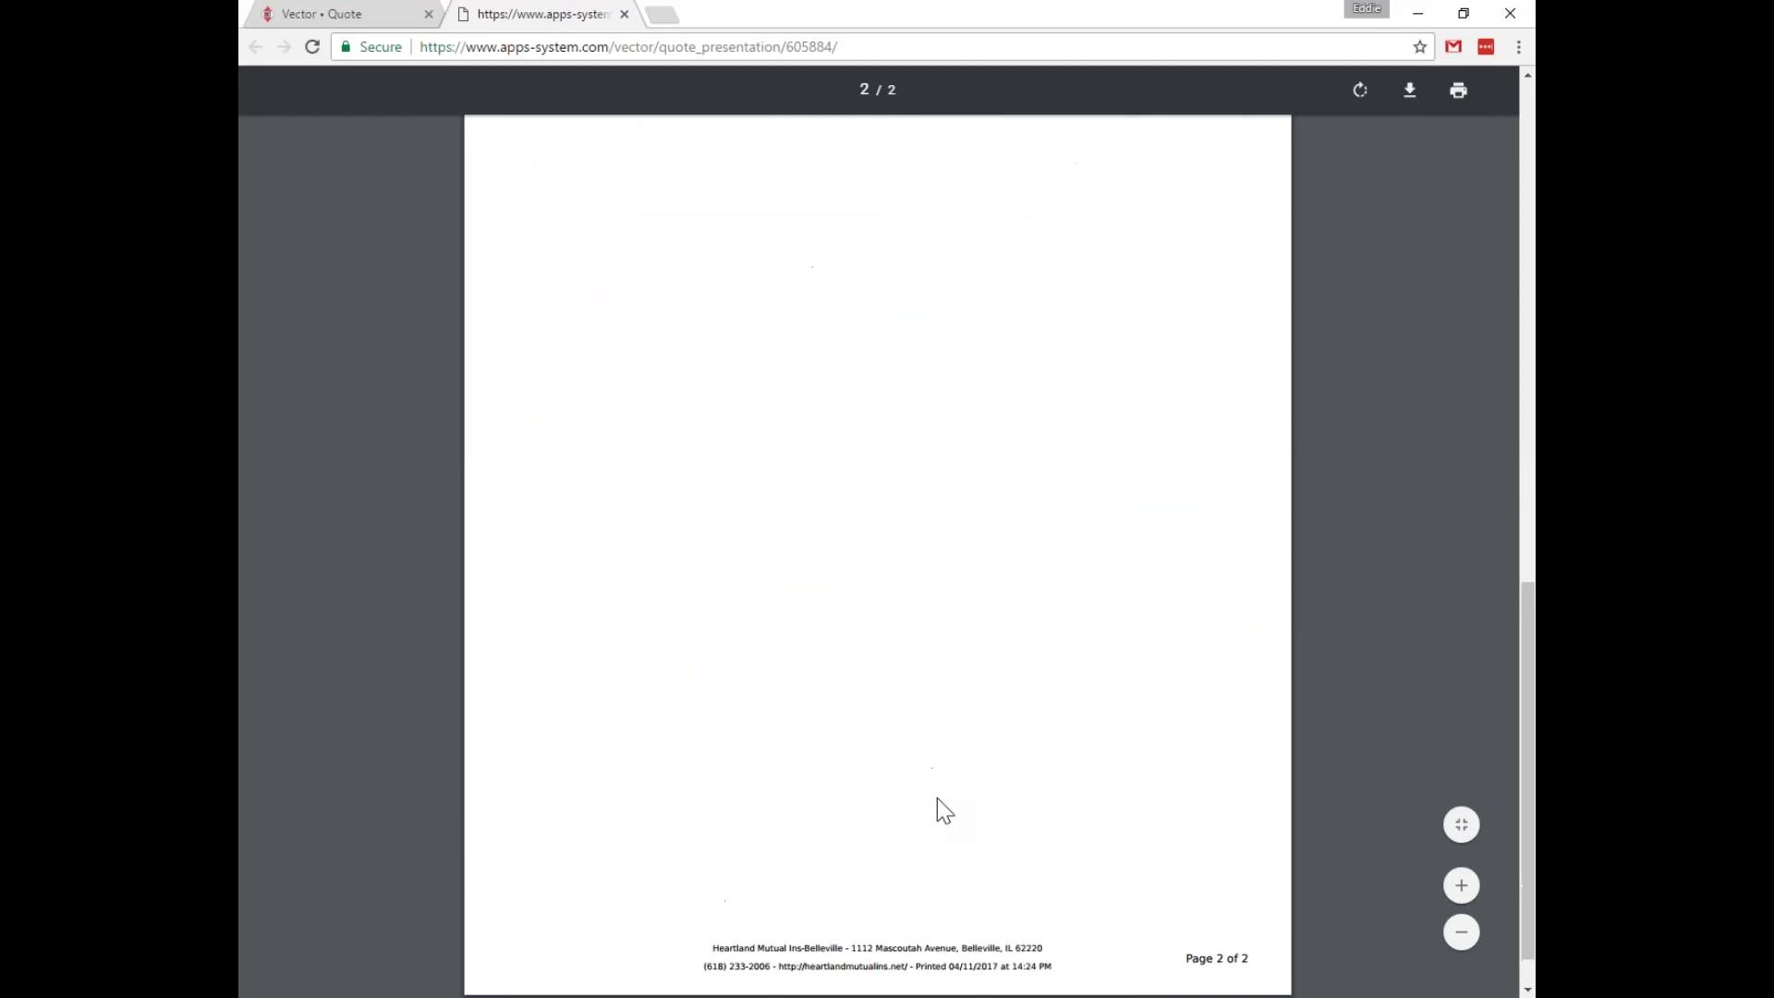
{"action": "scroll", "coordinate": [936, 796], "scroll_direction": "up", "scroll_amount": 10}
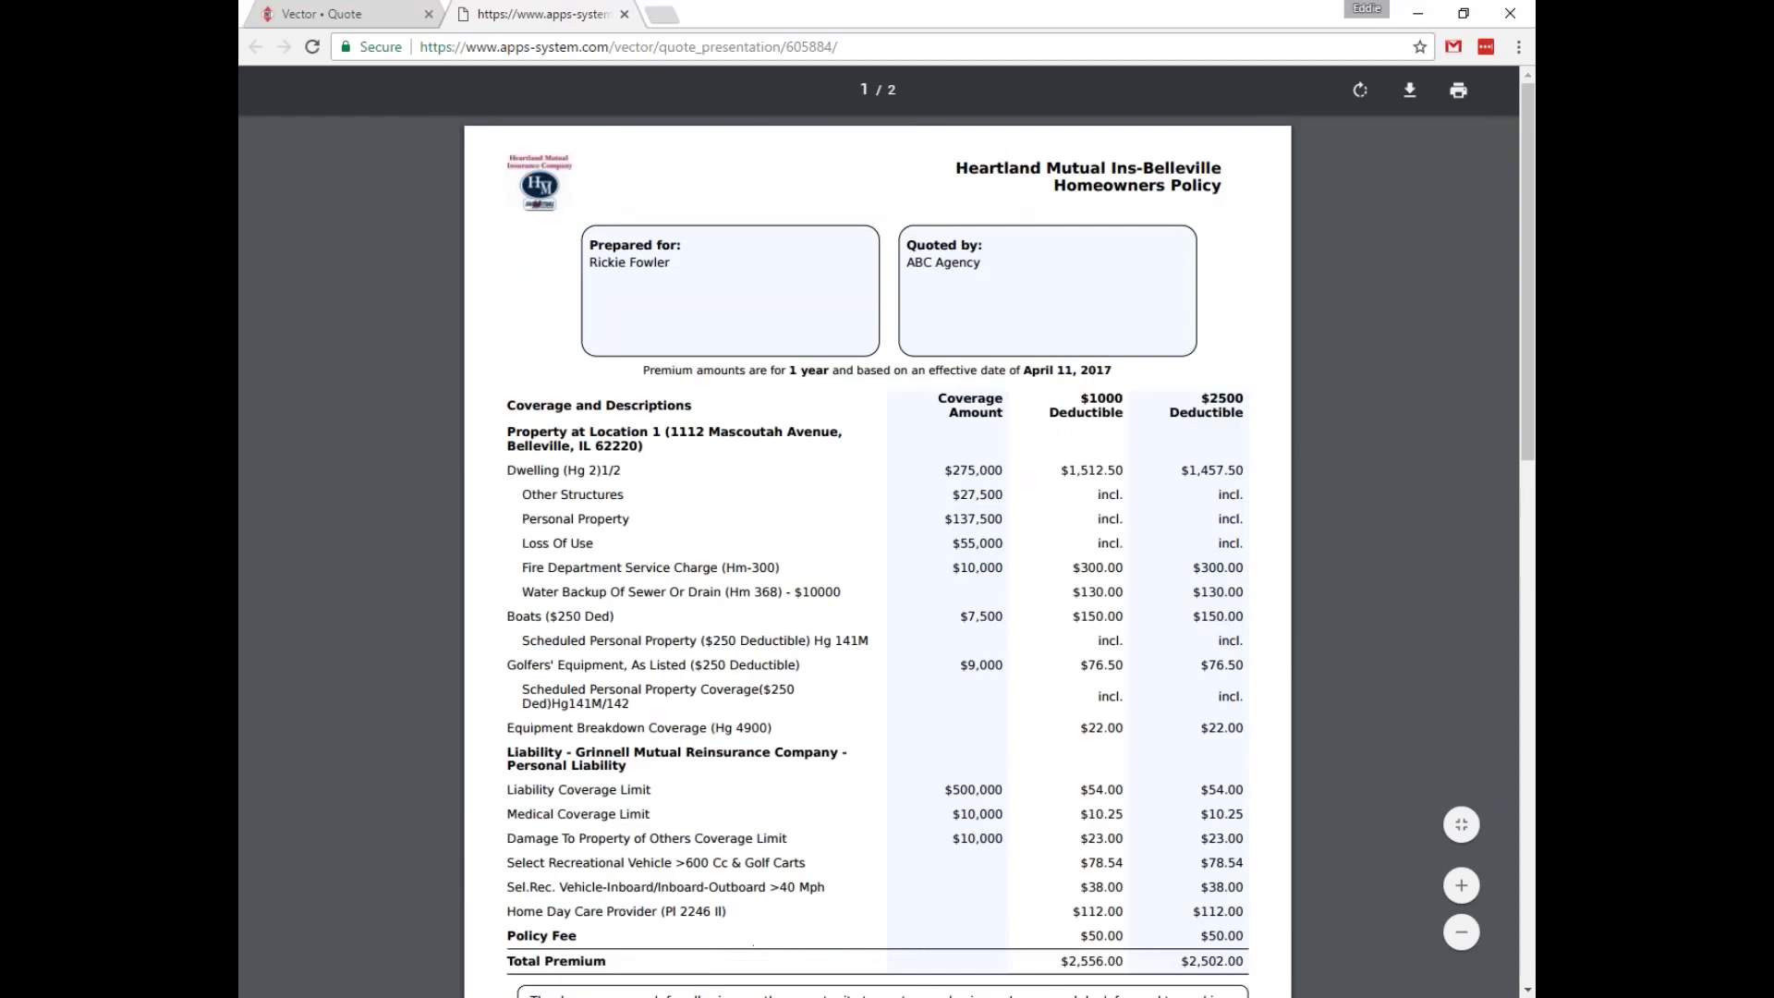
{"action": "left_click", "coordinate": [624, 15]}
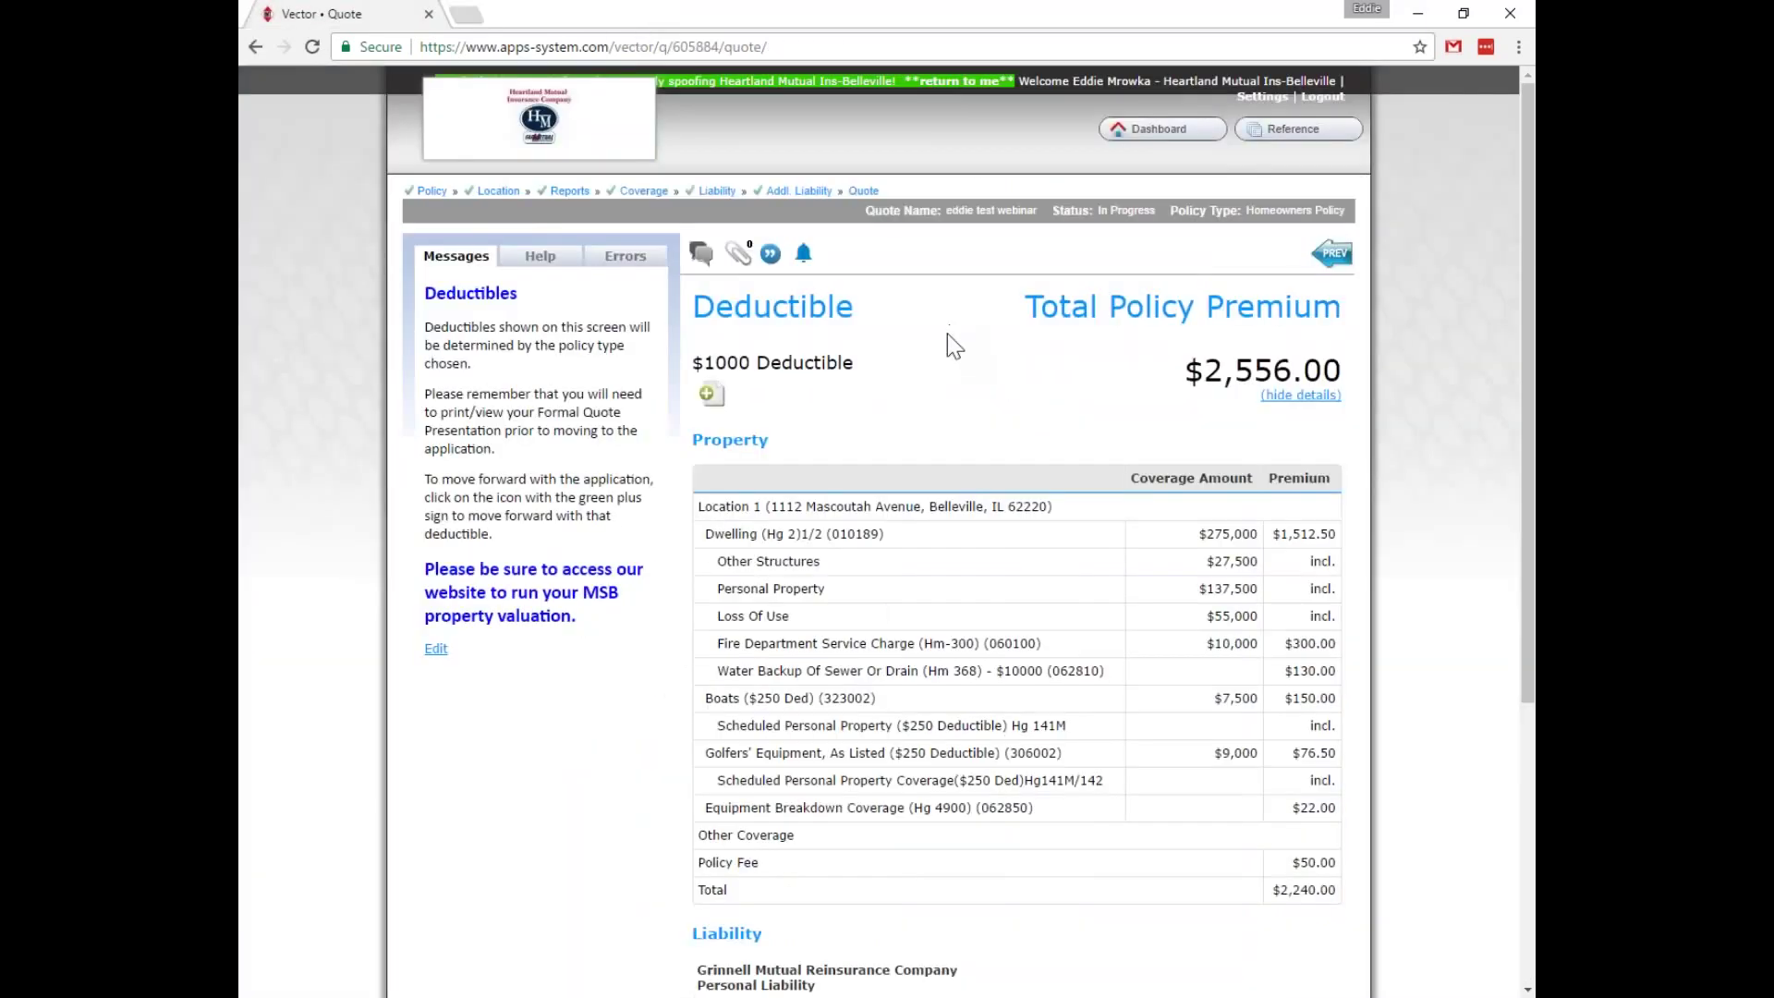
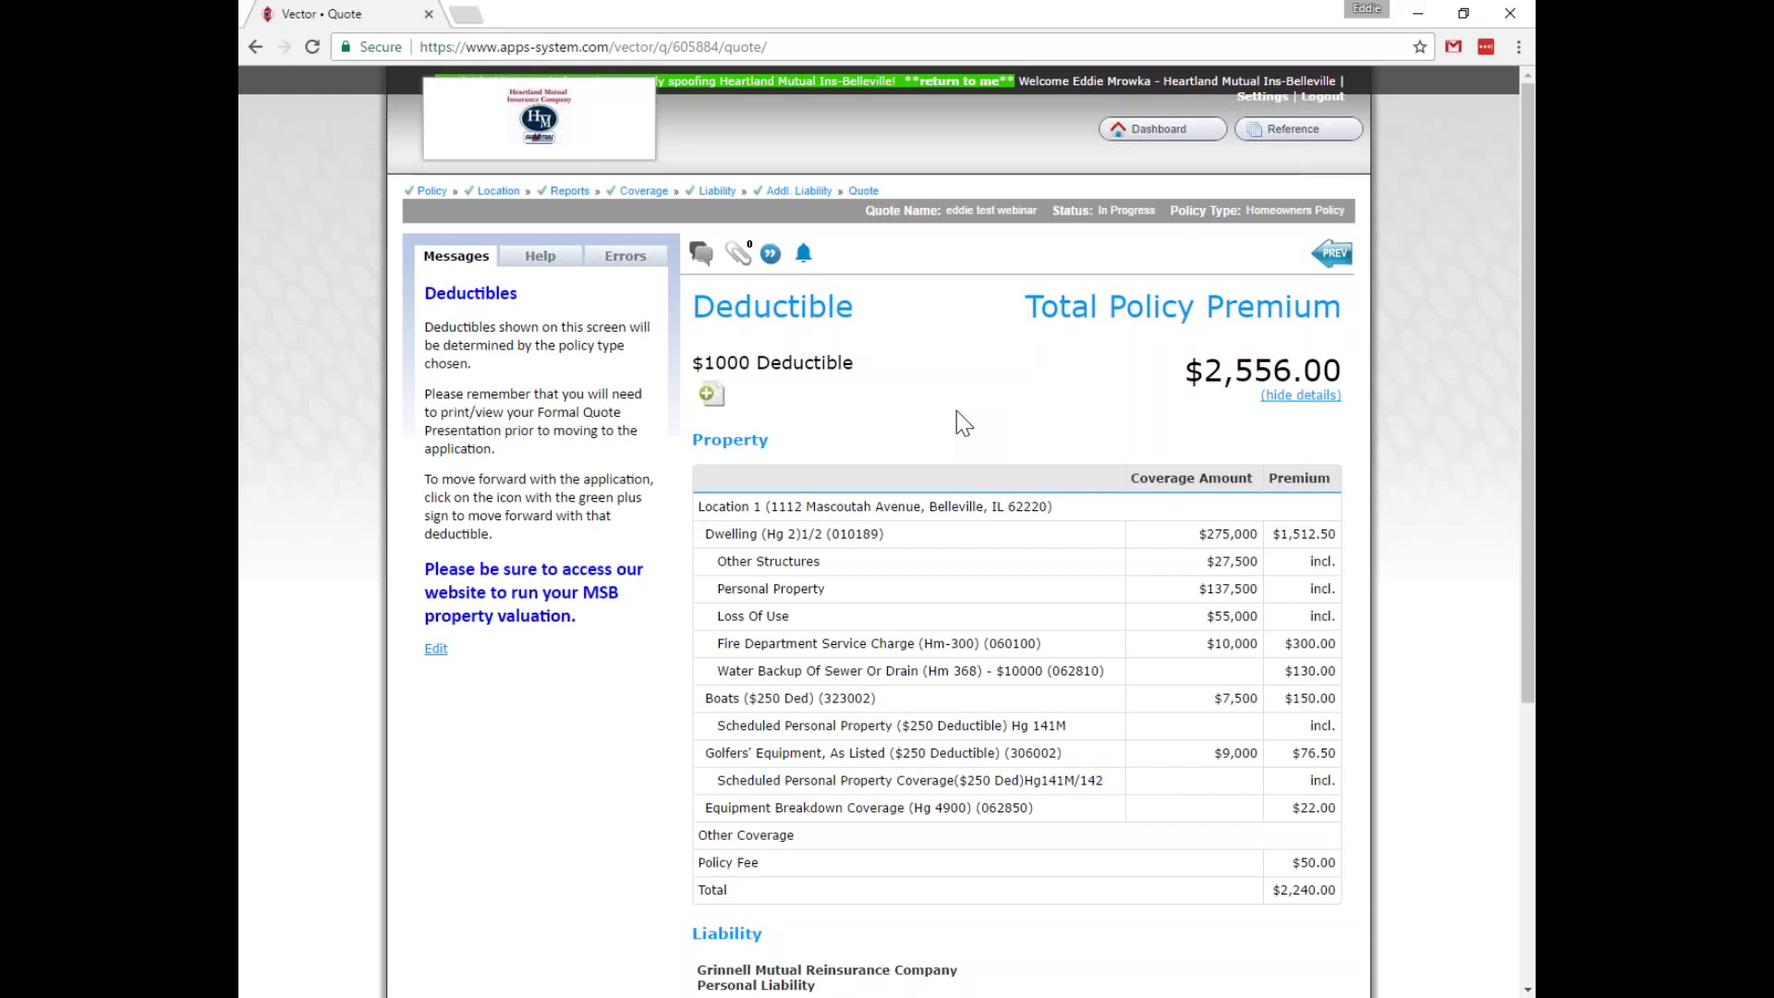
Hide the premium breakdown and start the application with the $1000 deductible.
{"action": "left_click", "coordinate": [1302, 397]}
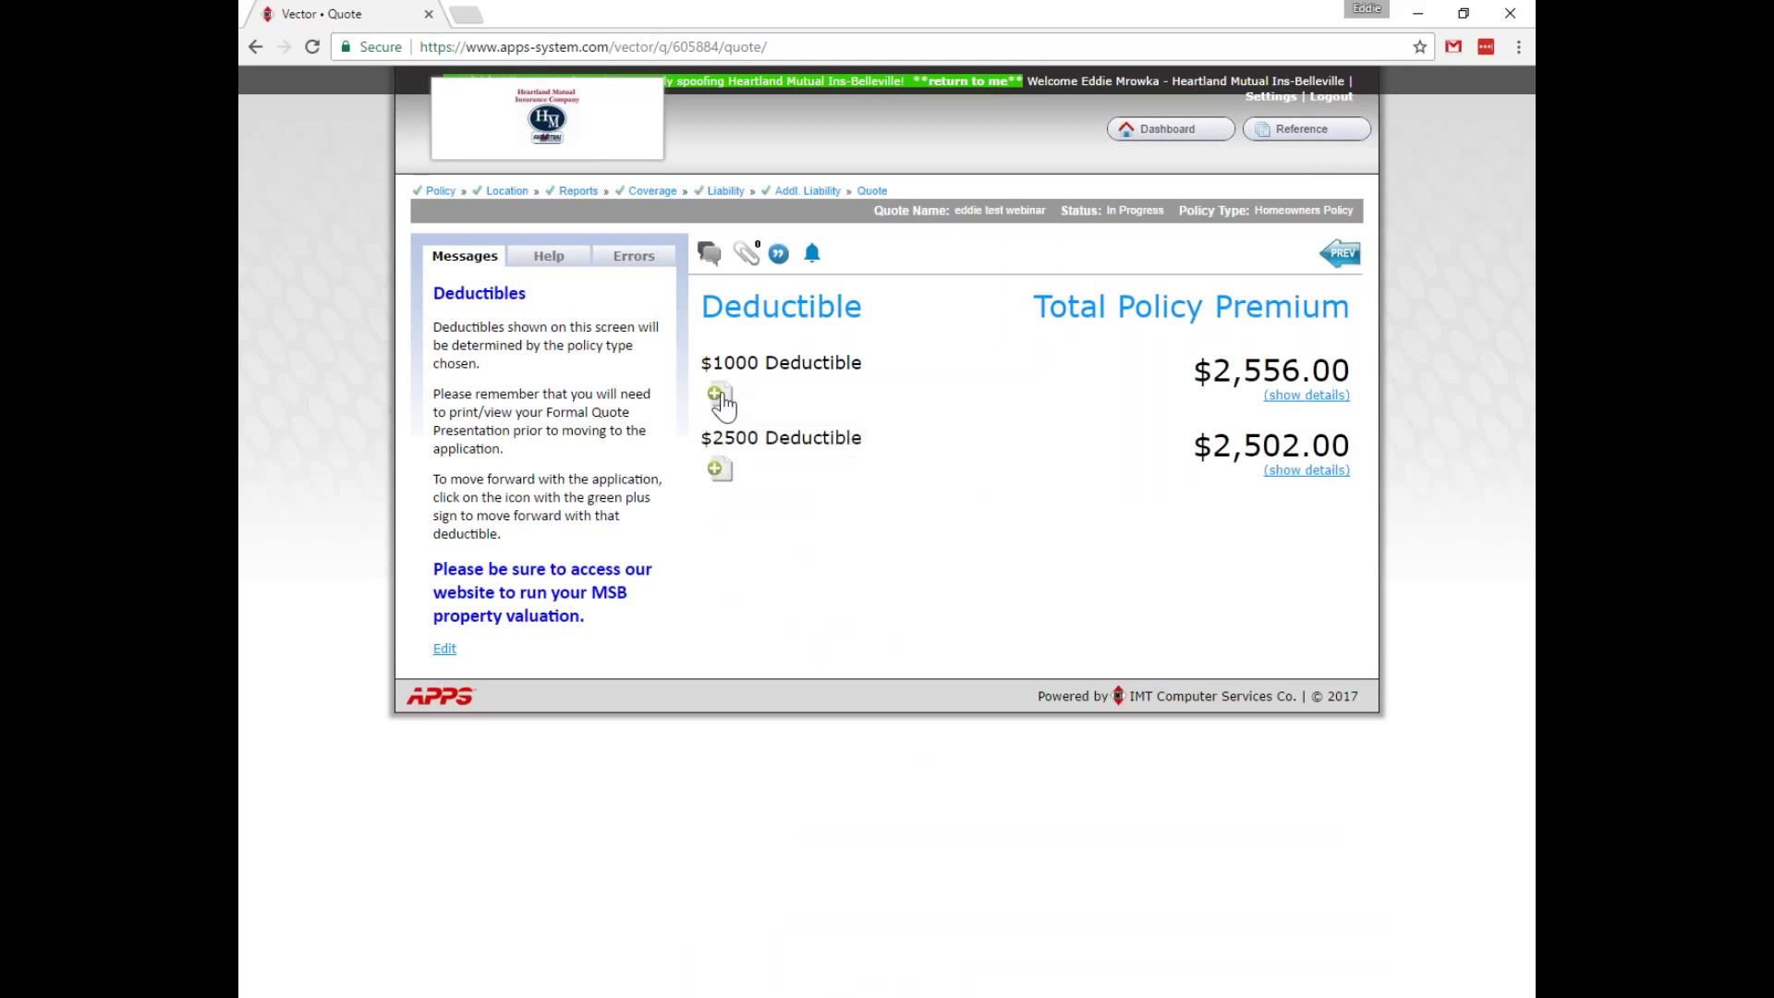
{"action": "left_click", "coordinate": [717, 397]}
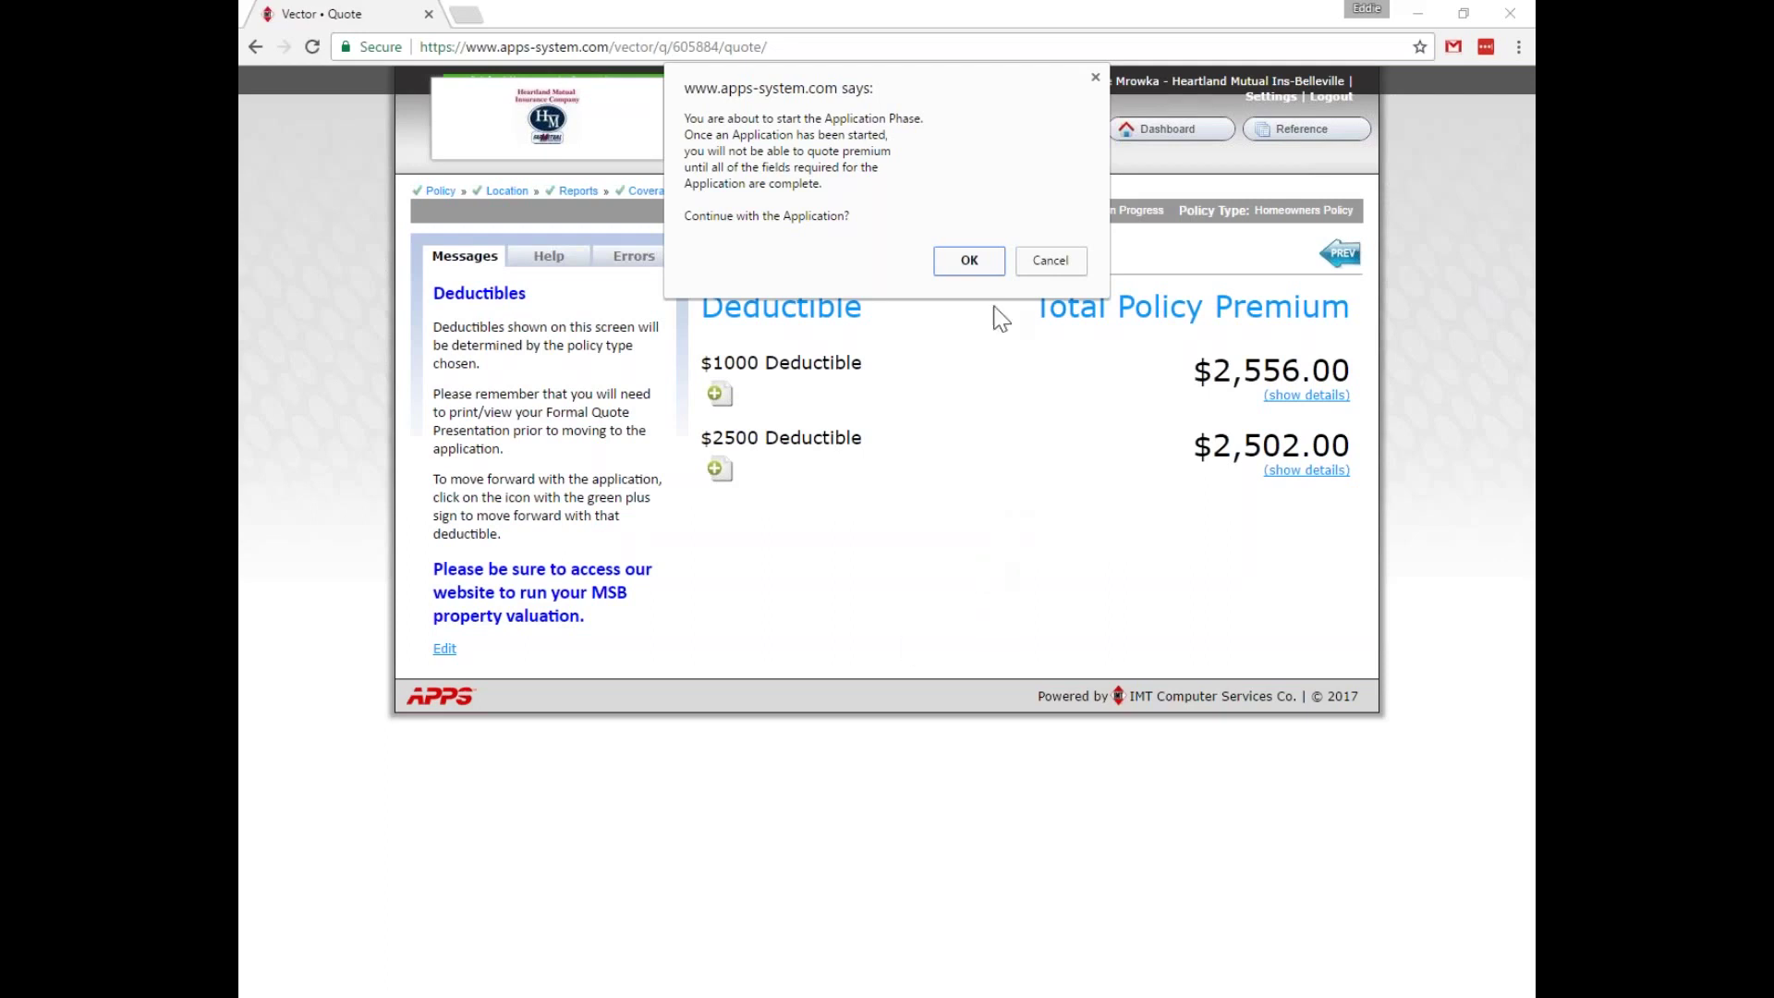
Cancel the prompt, reselect the $1000 deductible, and confirm starting the Application Phase.
{"action": "left_click", "coordinate": [1047, 263]}
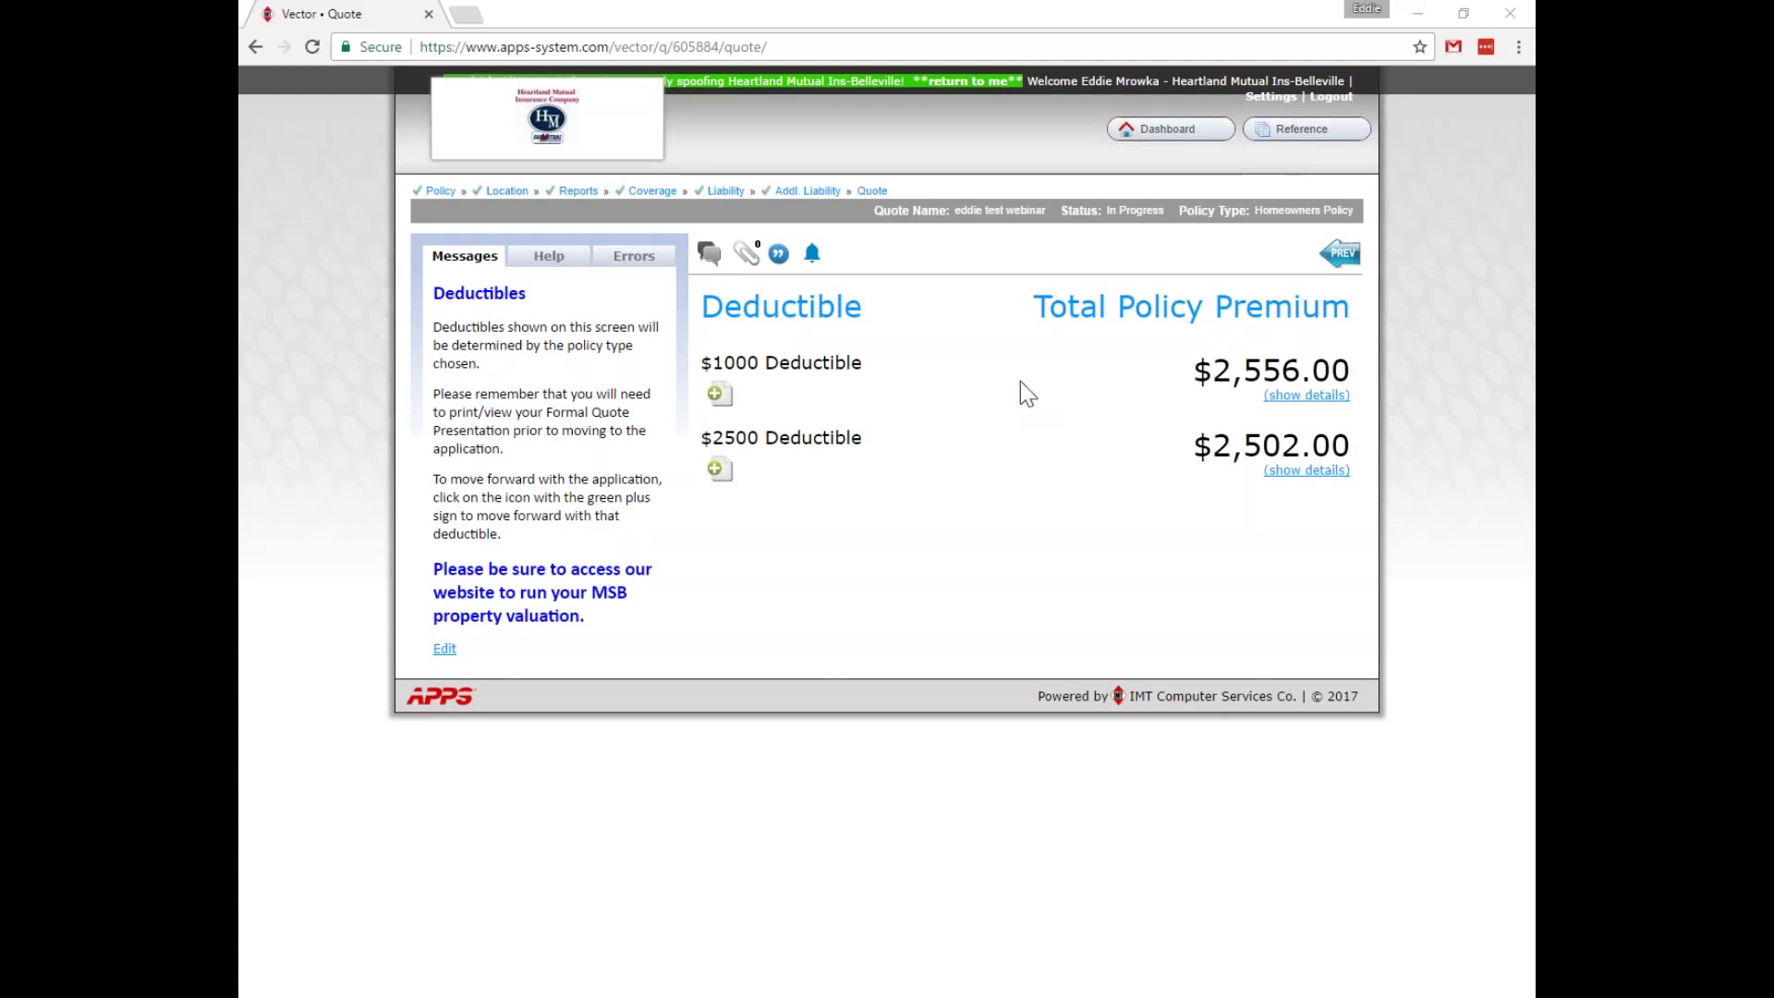
{"action": "left_click", "coordinate": [708, 389]}
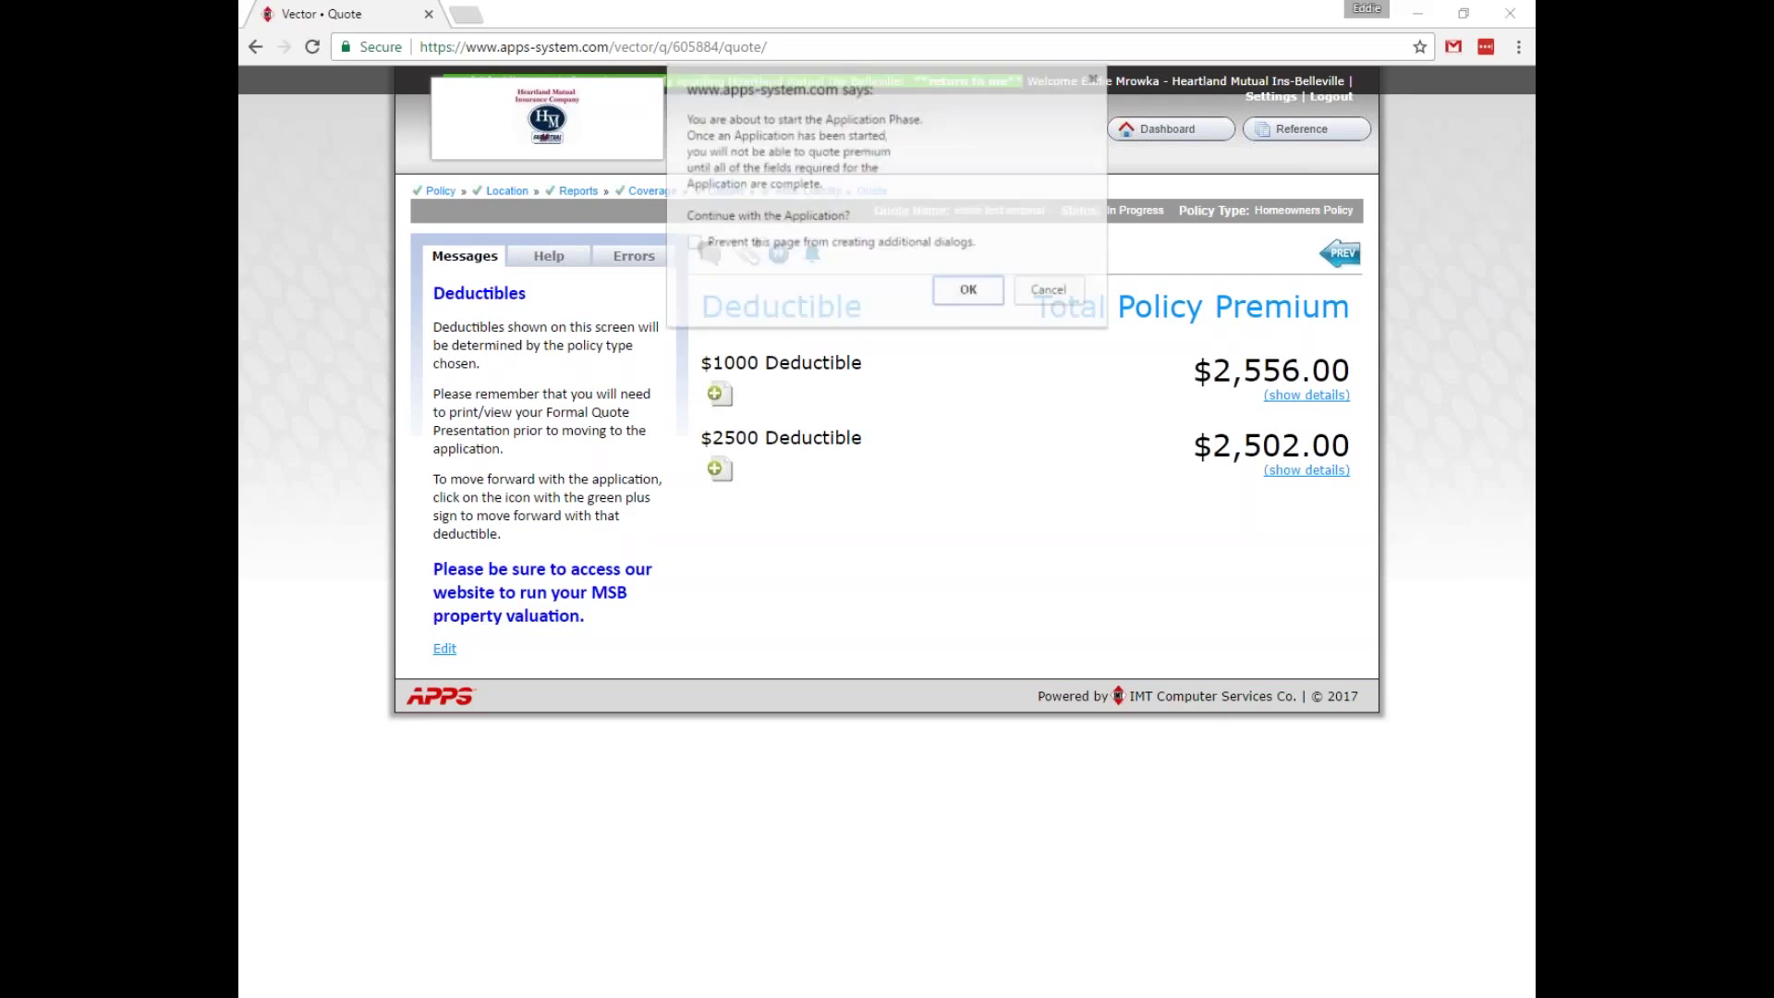
{"action": "left_click", "coordinate": [970, 292]}
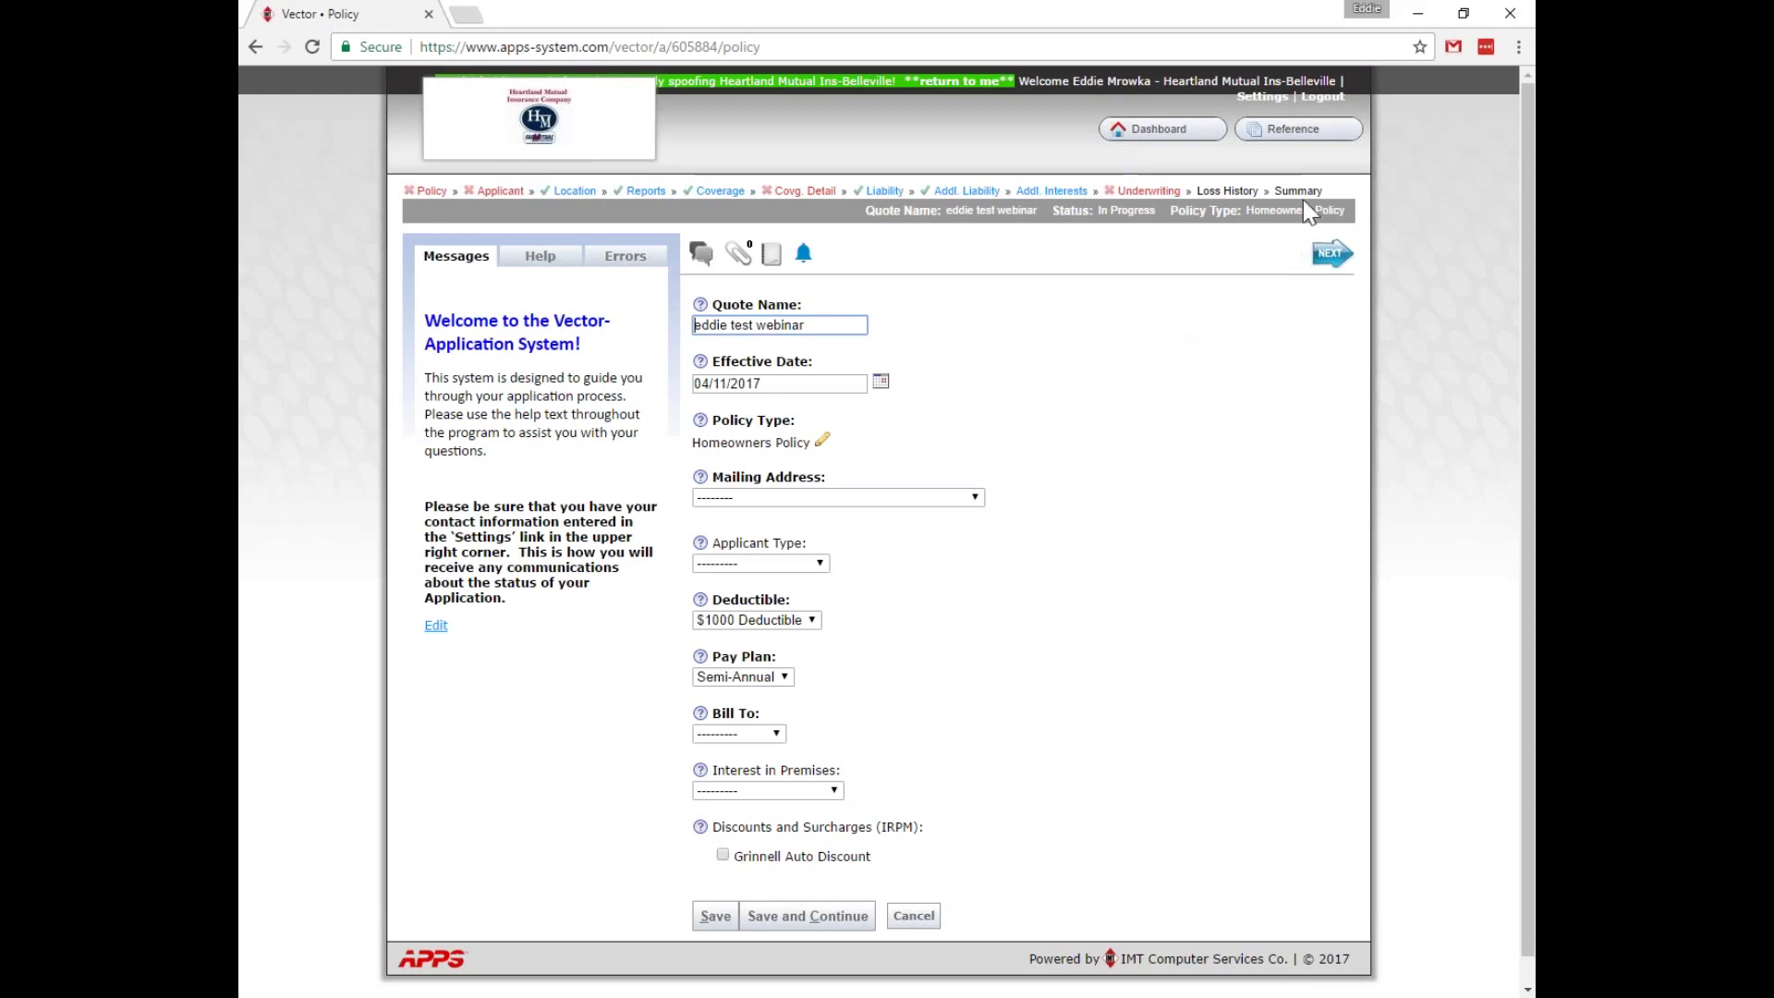
Use the insured location as the policy's mailing address and save.
{"action": "left_click", "coordinate": [1216, 326]}
{"action": "left_click", "coordinate": [858, 499]}
{"action": "left_click", "coordinate": [854, 534]}
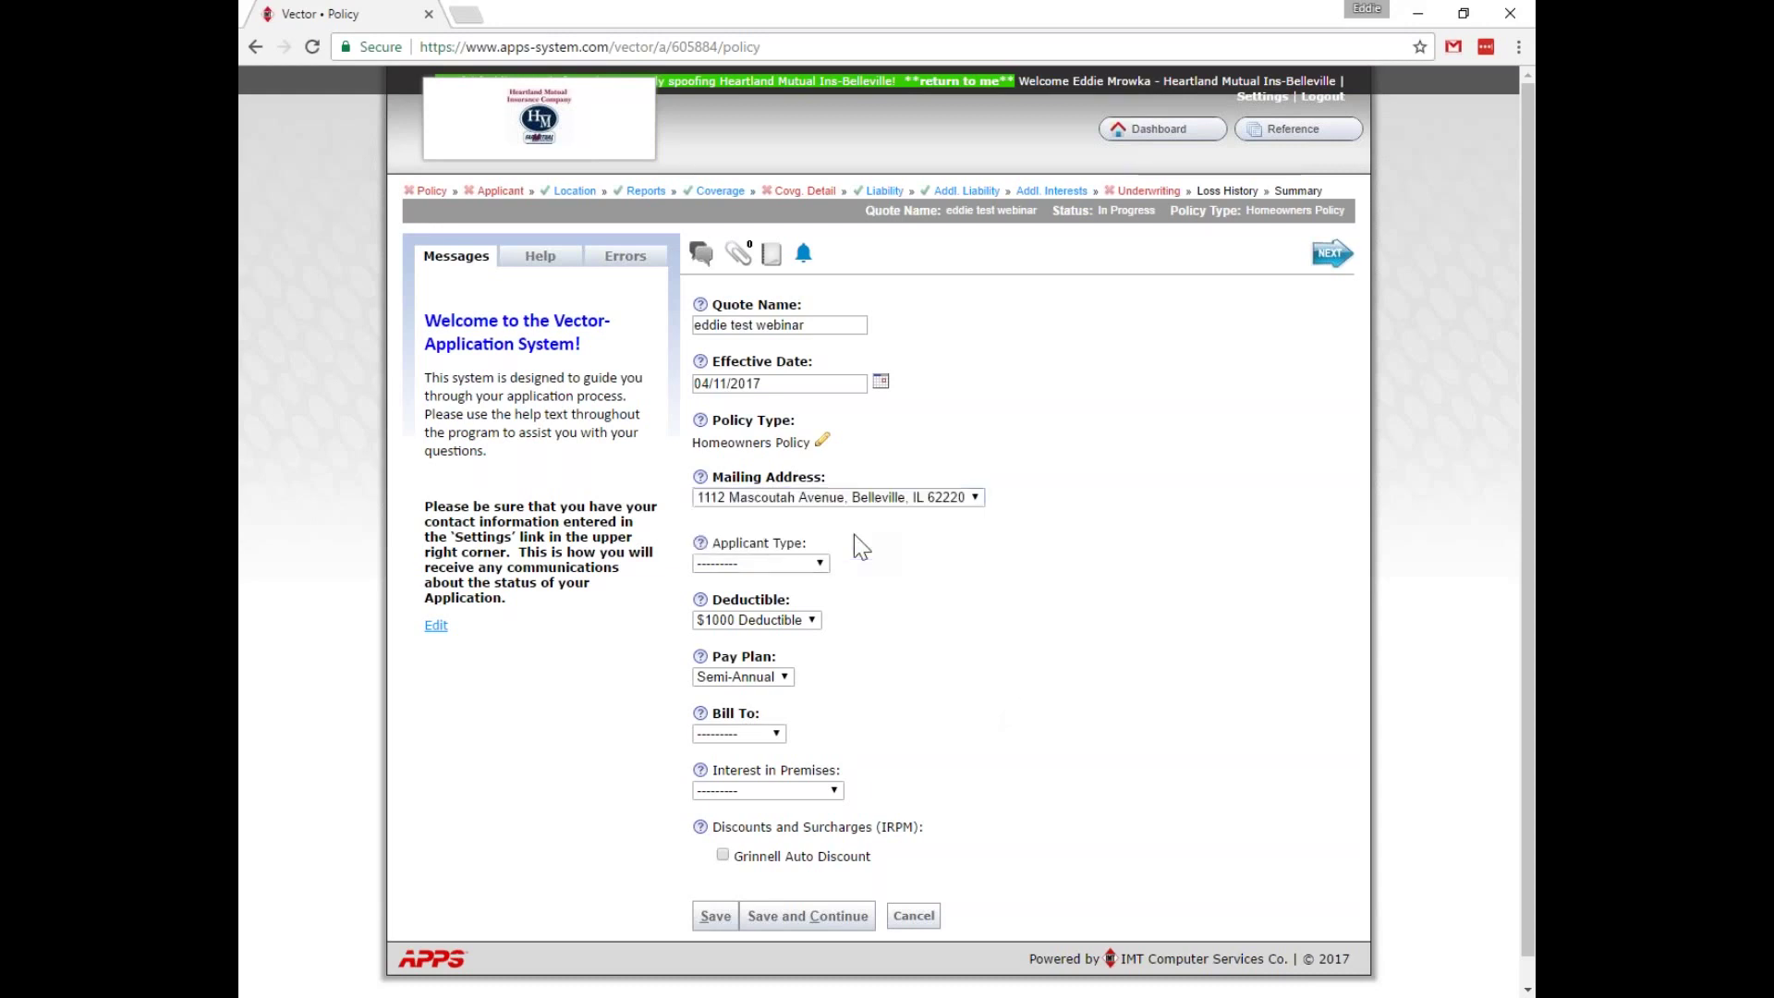
{"action": "scroll", "coordinate": [1061, 612], "scroll_direction": "down", "scroll_amount": 3}
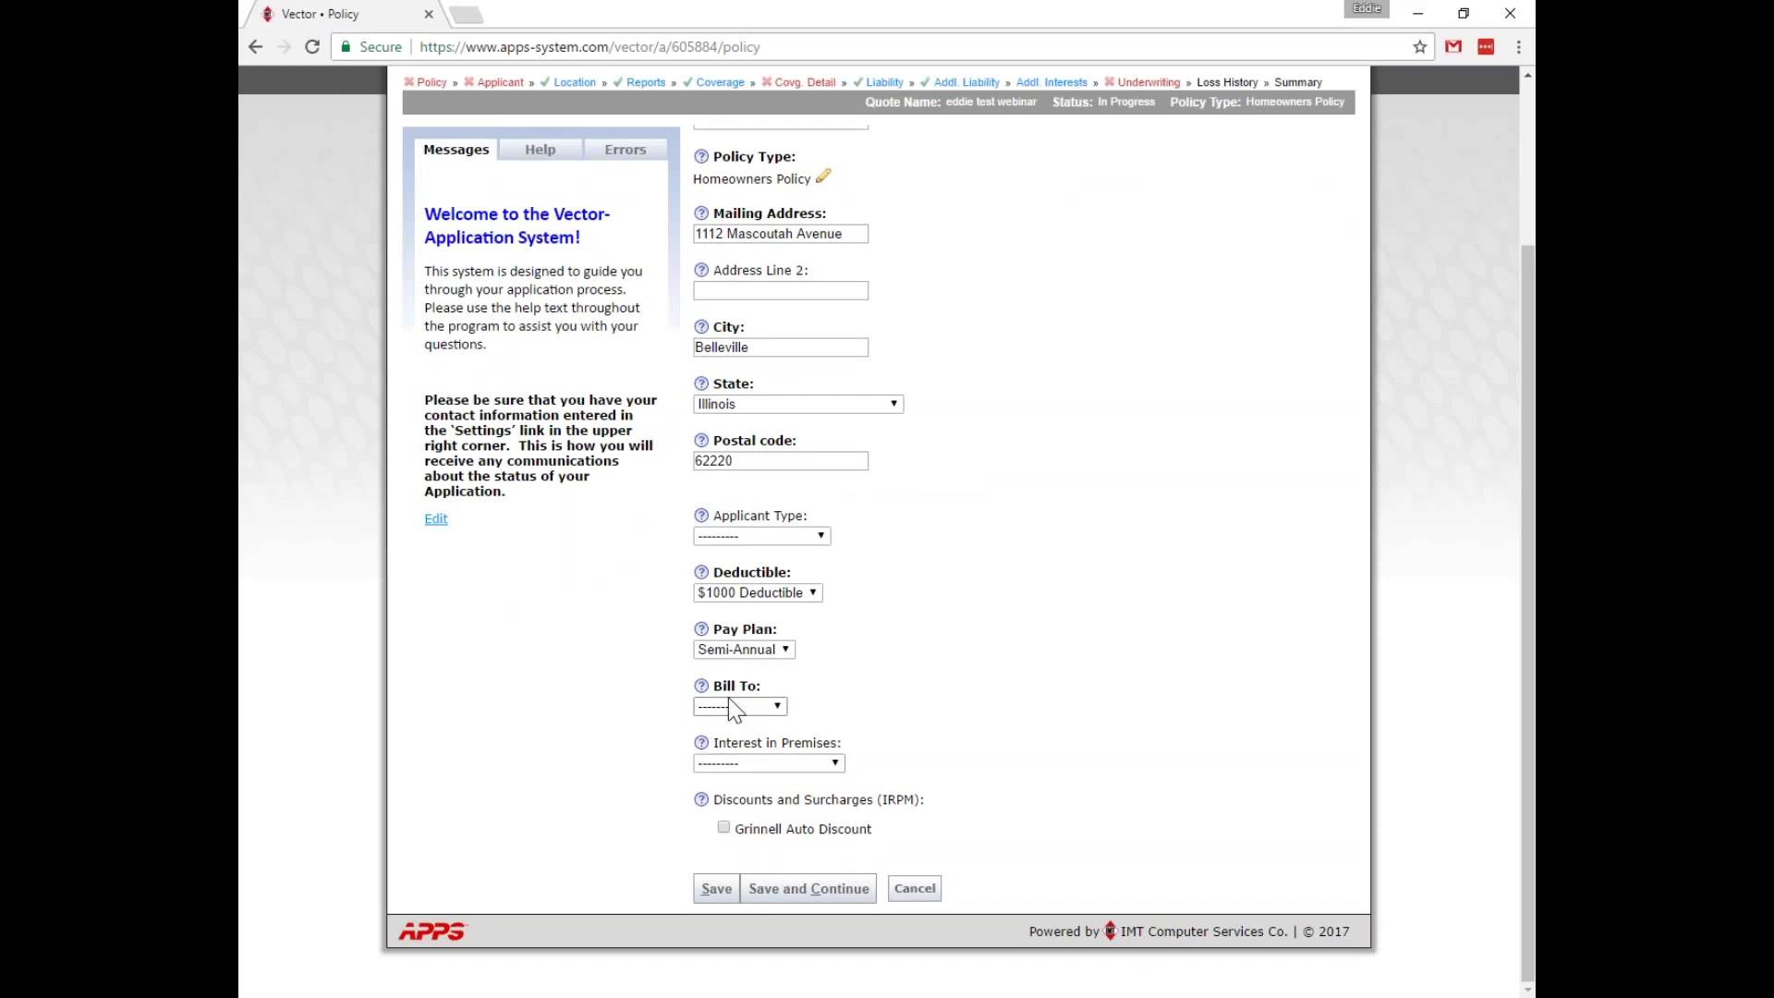
{"action": "left_click", "coordinate": [713, 888]}
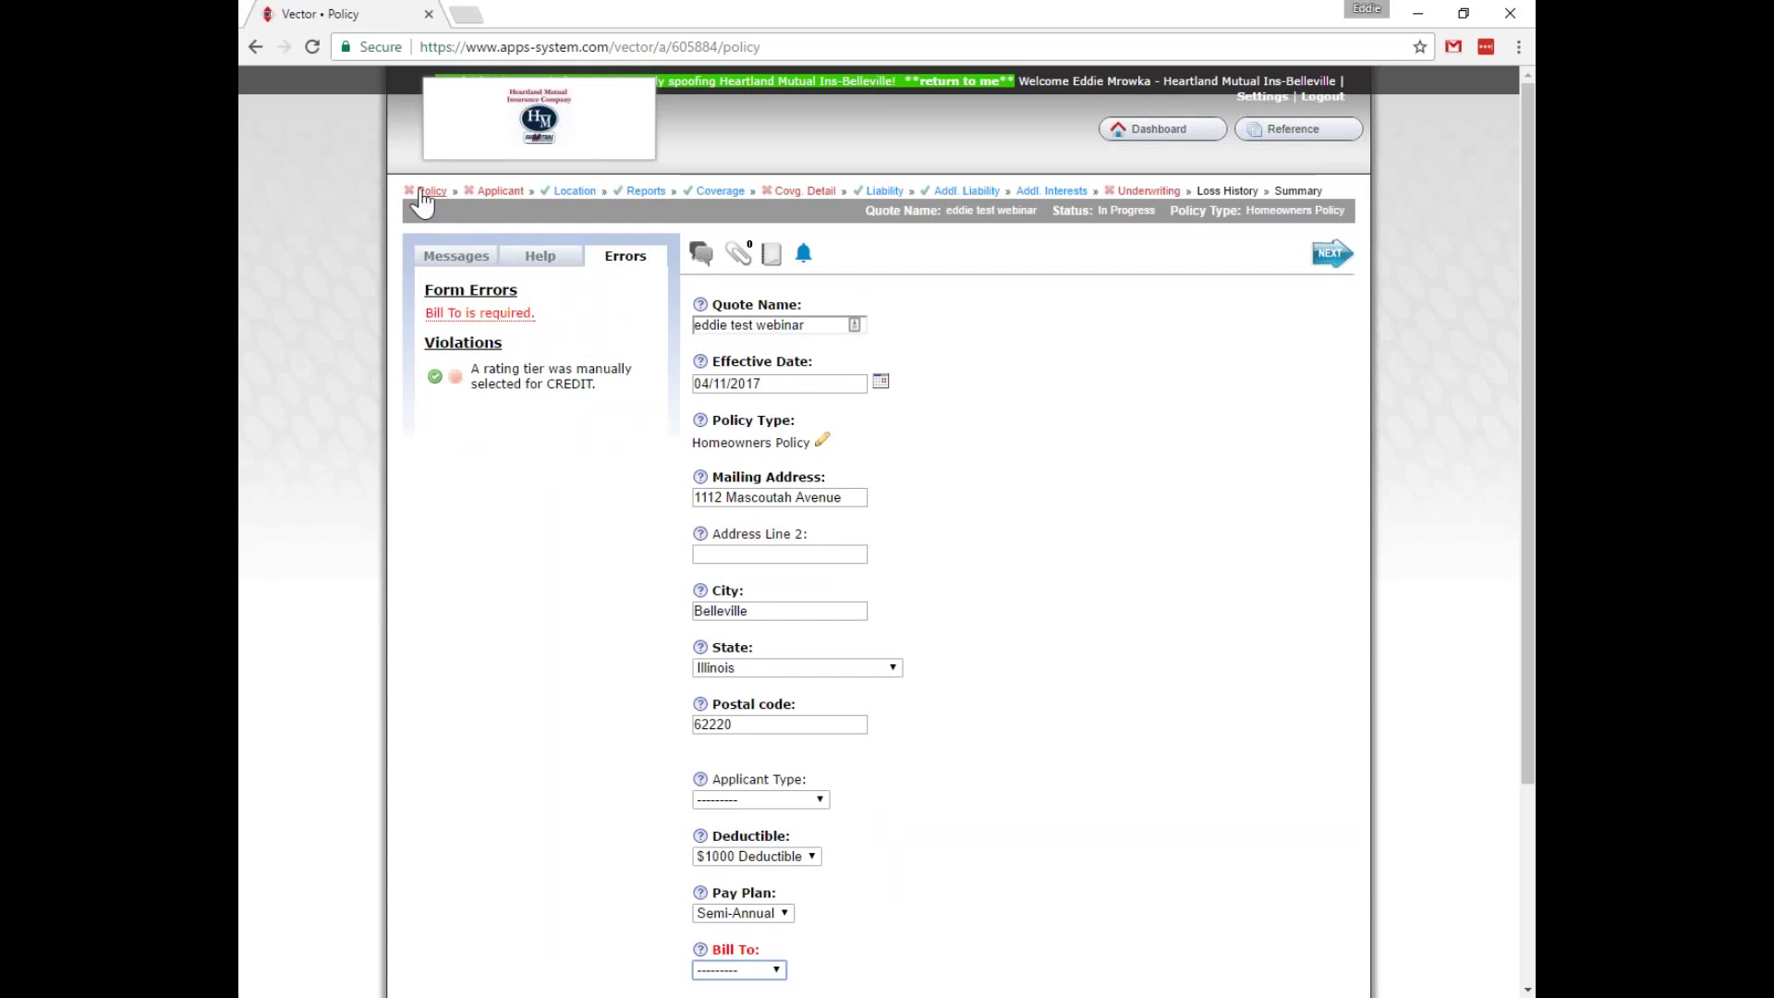
Set Bill To to EFT and save the Policy page.
{"action": "scroll", "coordinate": [529, 574], "scroll_direction": "down", "scroll_amount": 1}
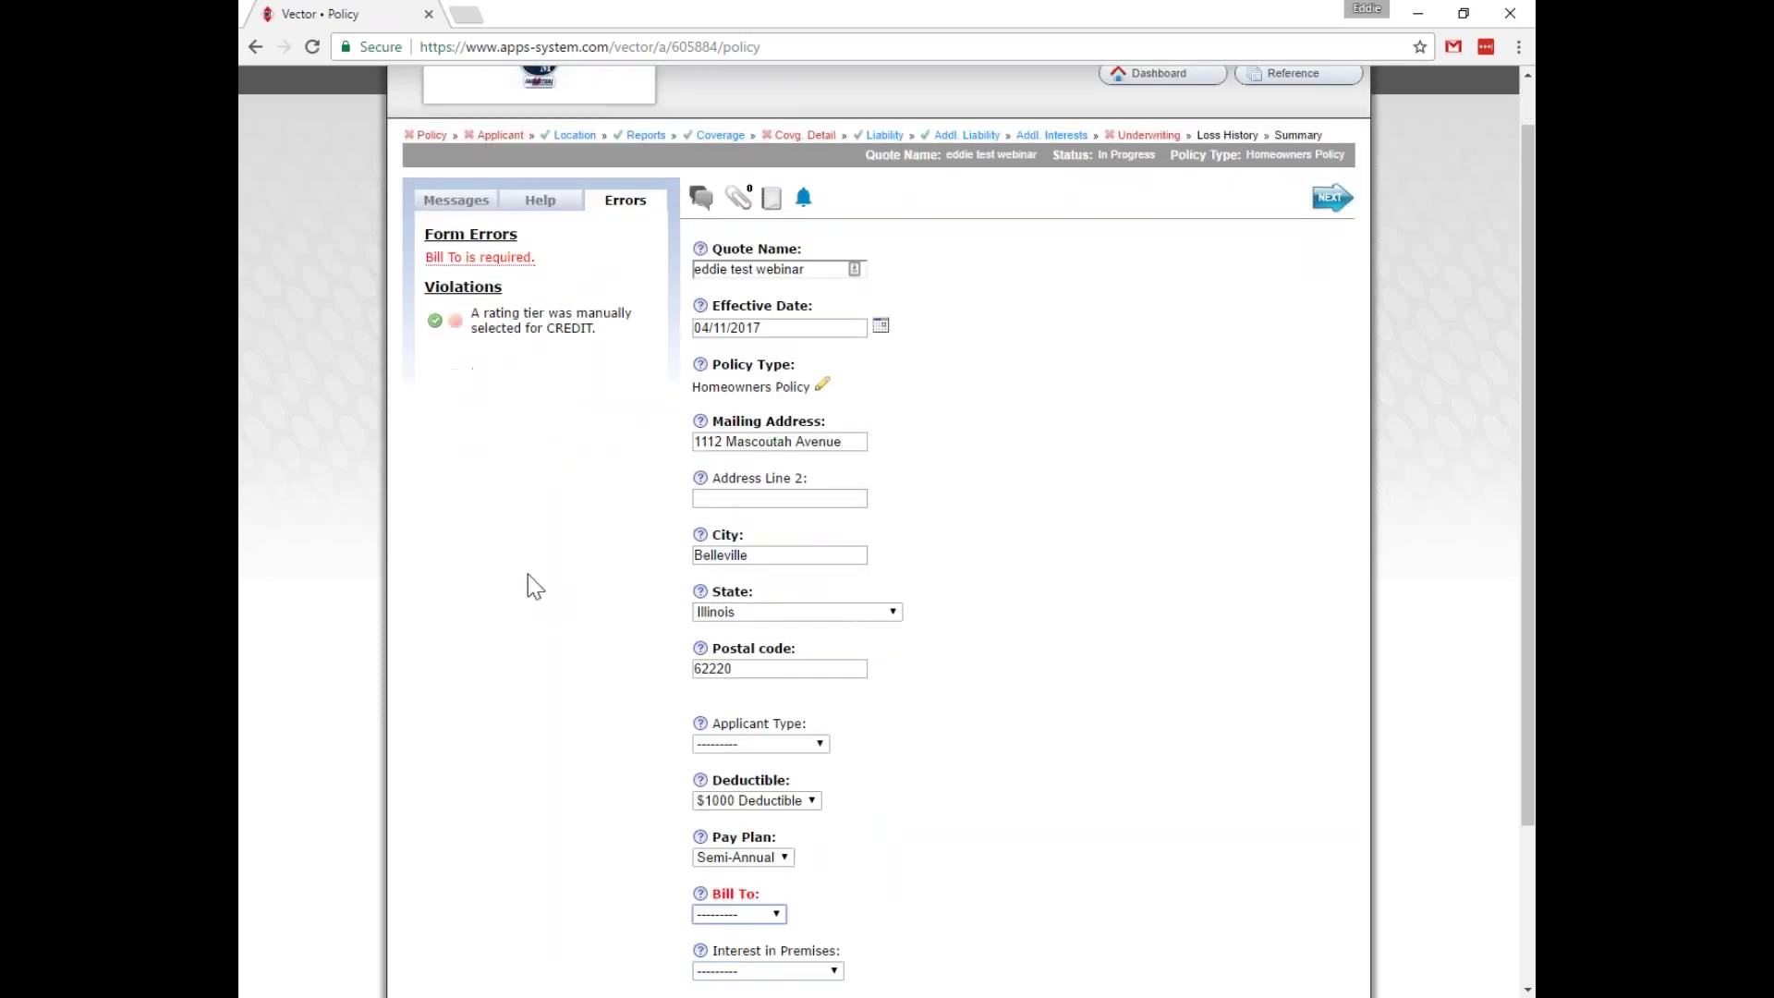
{"action": "scroll", "coordinate": [528, 574], "scroll_direction": "down", "scroll_amount": 3}
{"action": "left_click", "coordinate": [763, 709]}
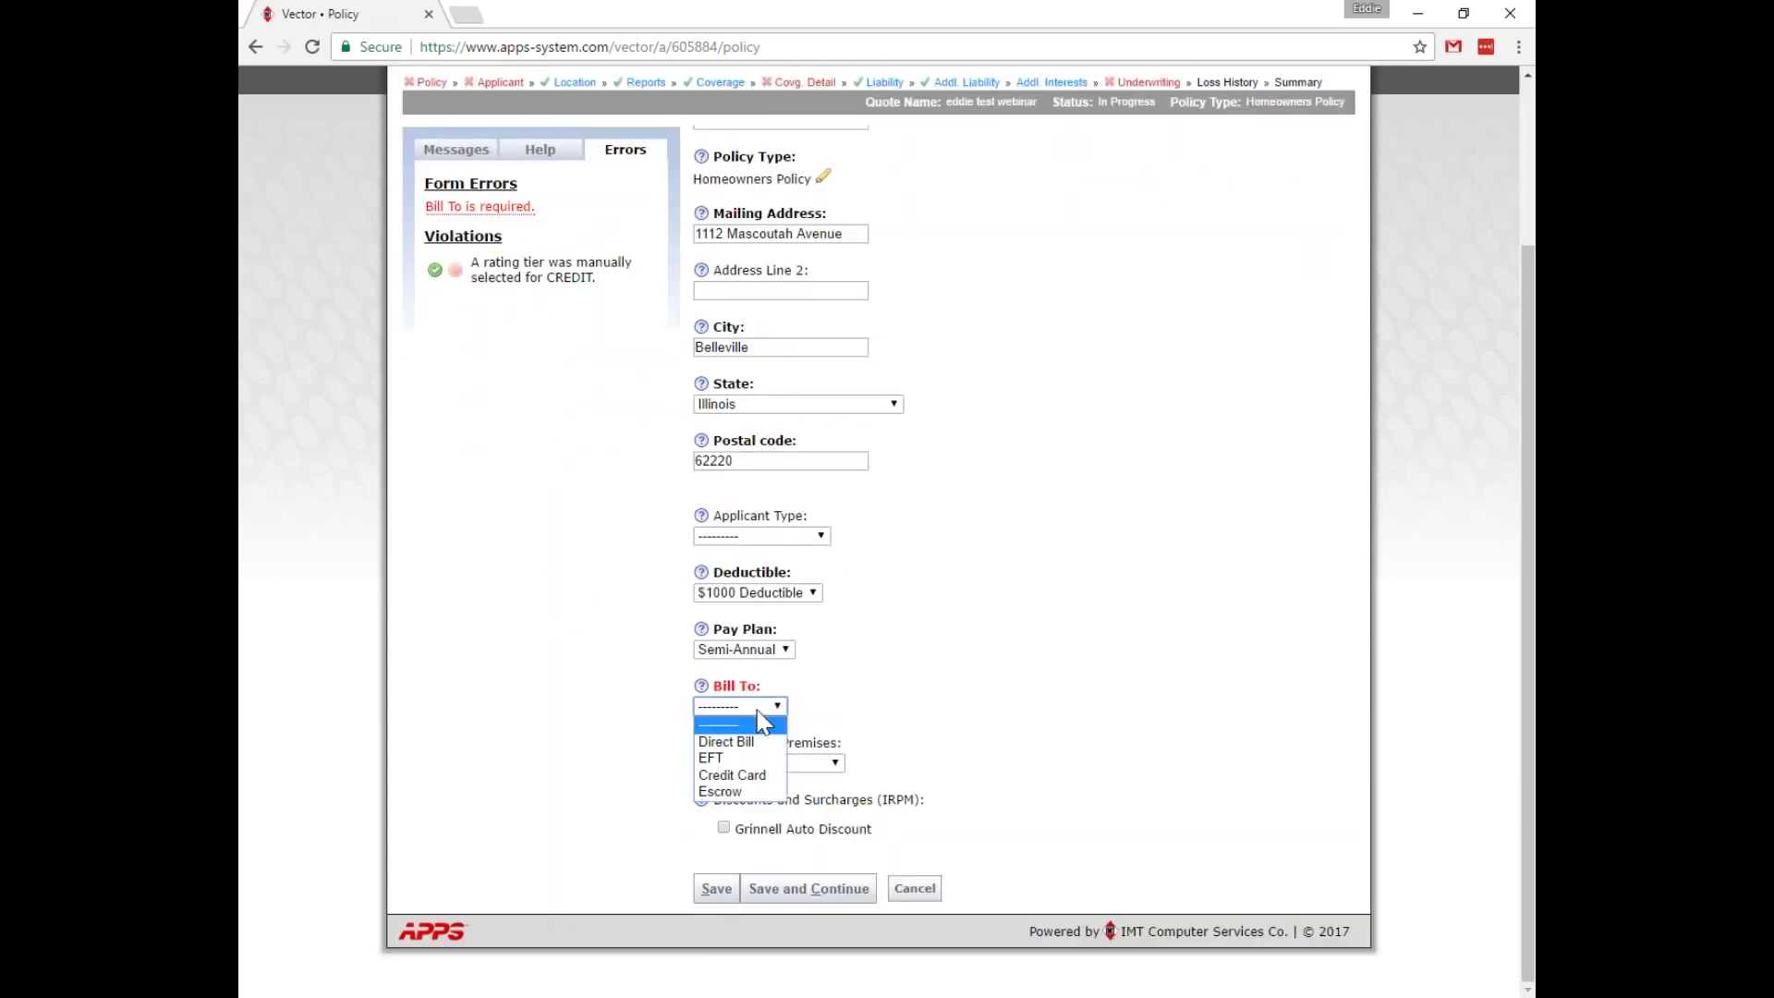
{"action": "left_click", "coordinate": [732, 759]}
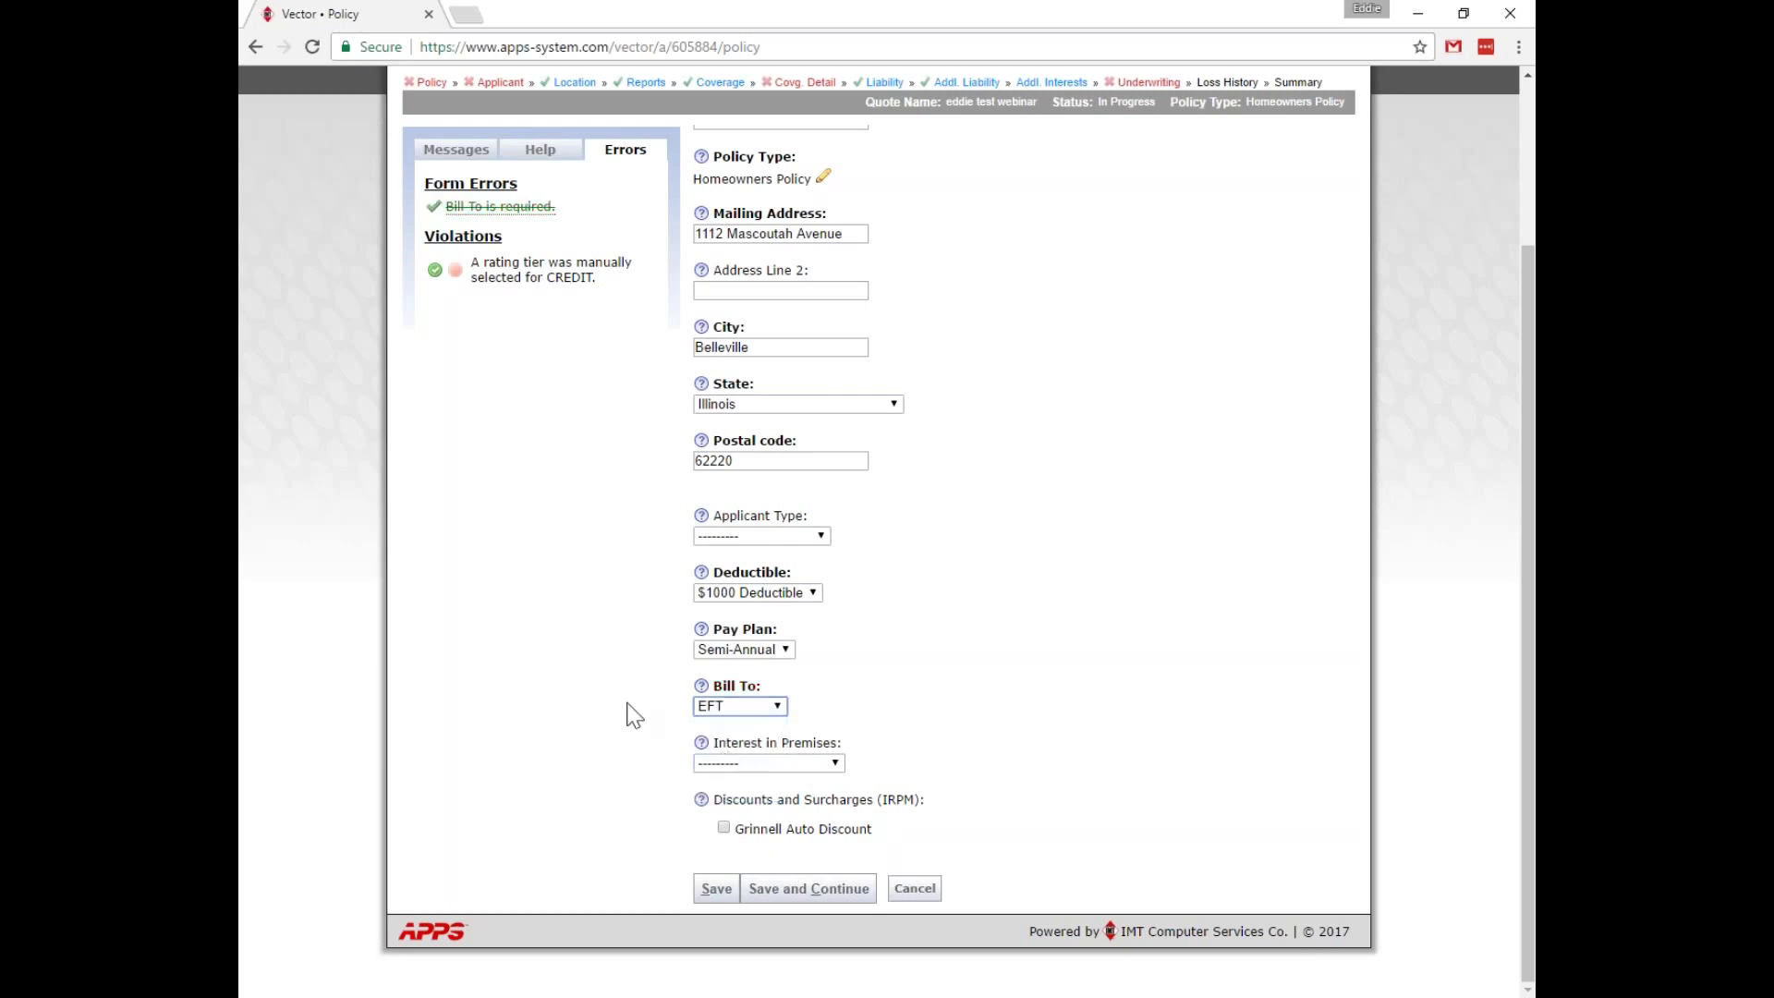
{"action": "left_click", "coordinate": [718, 890]}
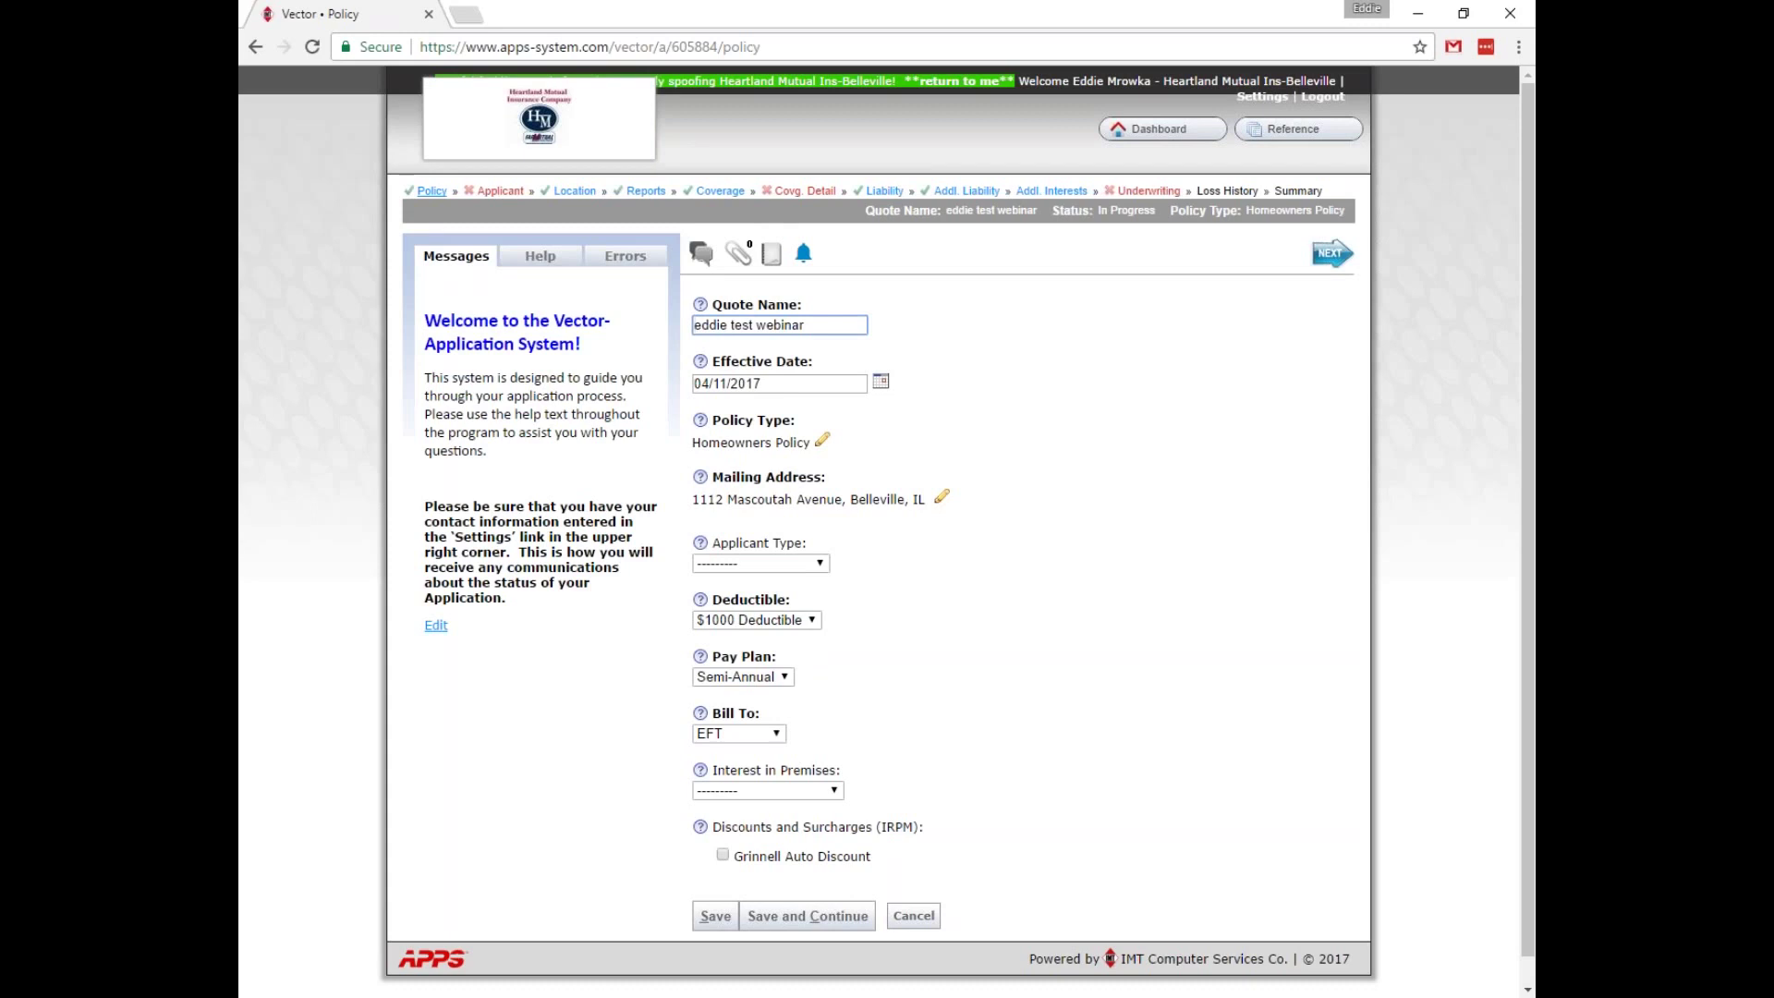
On the Applicant page, enter the applicant's first and last name, birth date and SSN.
{"action": "left_click", "coordinate": [514, 194]}
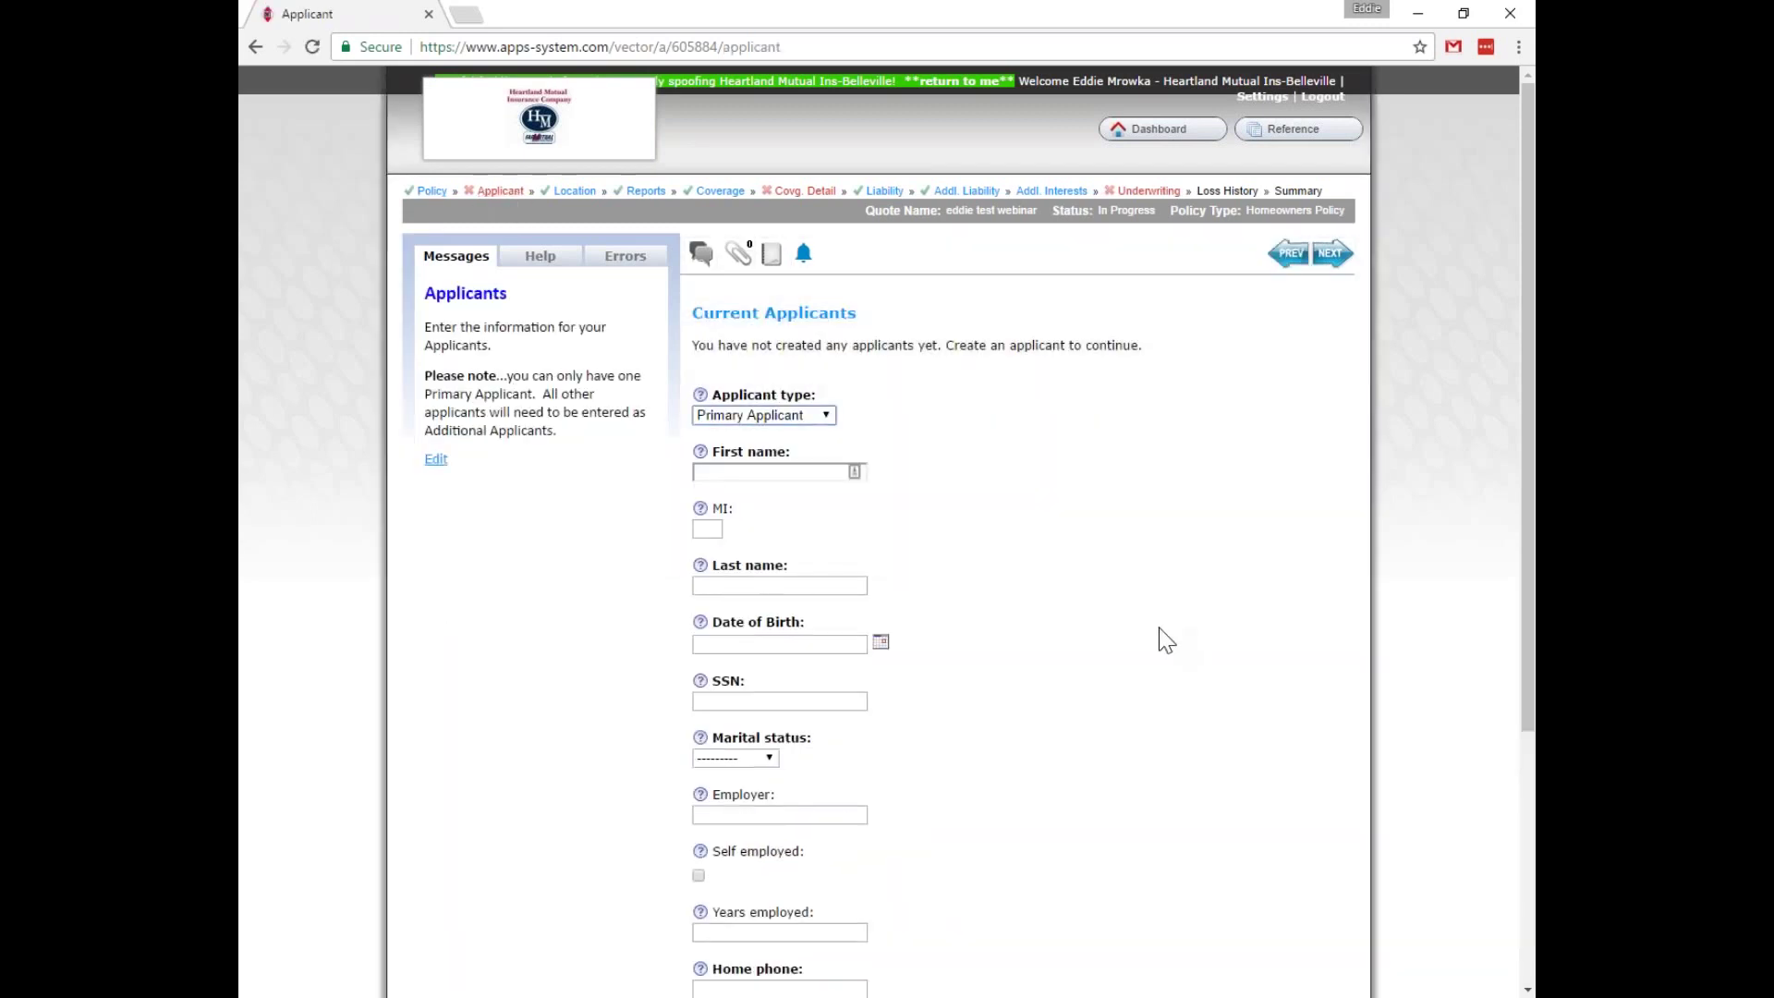
{"action": "scroll", "coordinate": [1158, 628], "scroll_direction": "down", "scroll_amount": 2}
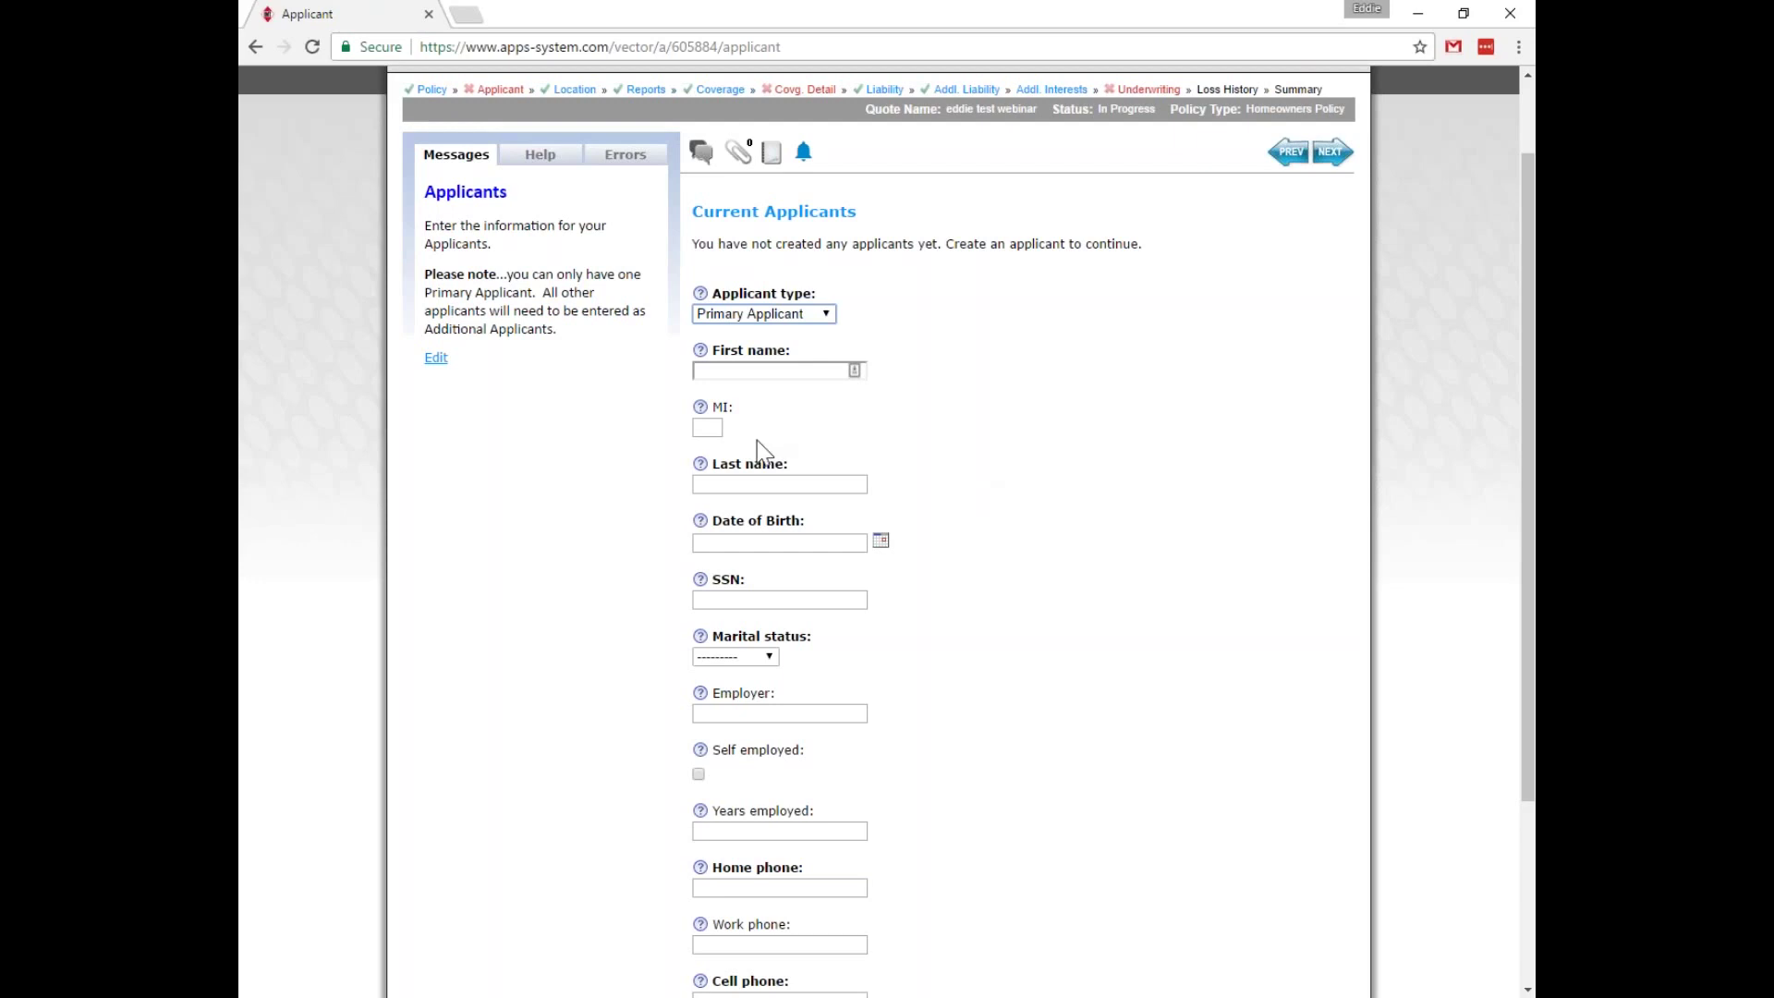
{"action": "left_click", "coordinate": [758, 372]}
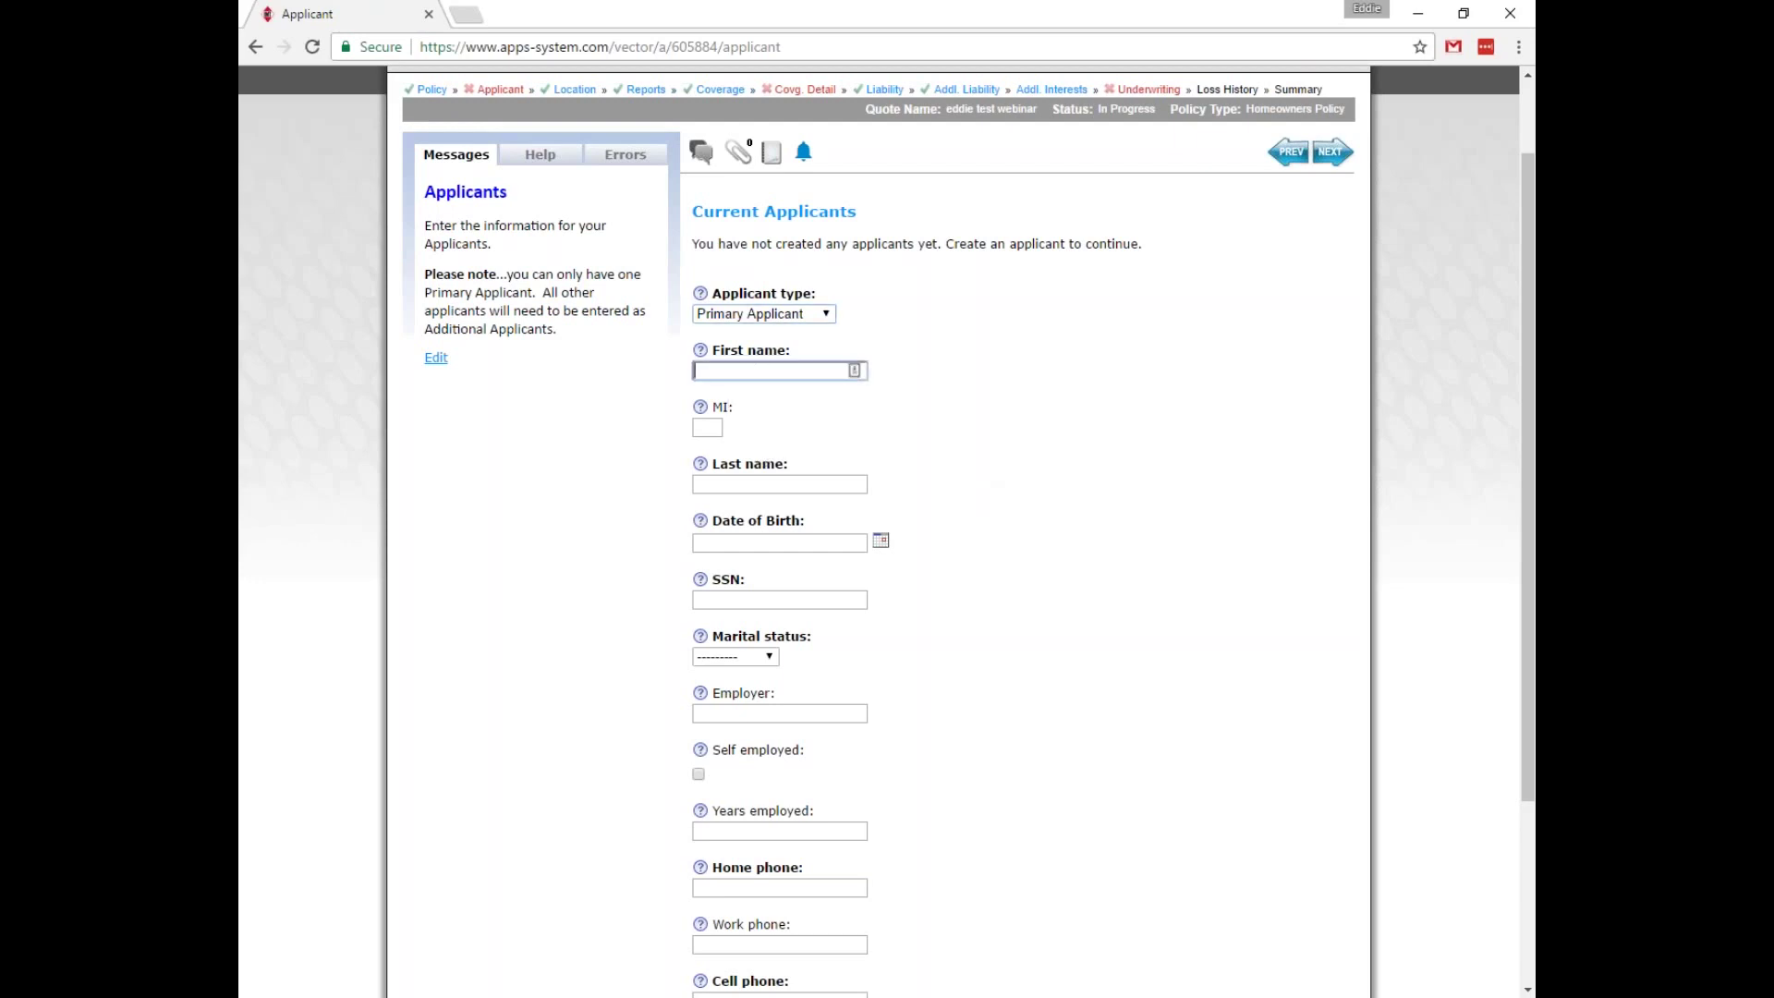
{"action": "type", "text": "Rickie & Mar"}
{"action": "key", "text": "BackSpace"}
{"action": "key", "text": "BackSpace"}
{"action": "key", "text": "BackSpace"}
{"action": "key", "text": "BackSpace"}
{"action": "key", "text": "BackSpace"}
{"action": "key", "text": "BackSpace"}
{"action": "key", "text": "BackSpace"}
{"action": "key", "text": "BackSpace"}
{"action": "key", "text": "BackSpace"}
{"action": "key", "text": "BackSpace"}
{"action": "key", "text": "BackSpace"}
{"action": "key", "text": "BackSpace"}
{"action": "type", "text": "Rickie"}
{"action": "key", "text": "Tab"}
{"action": "key", "text": "Tab"}
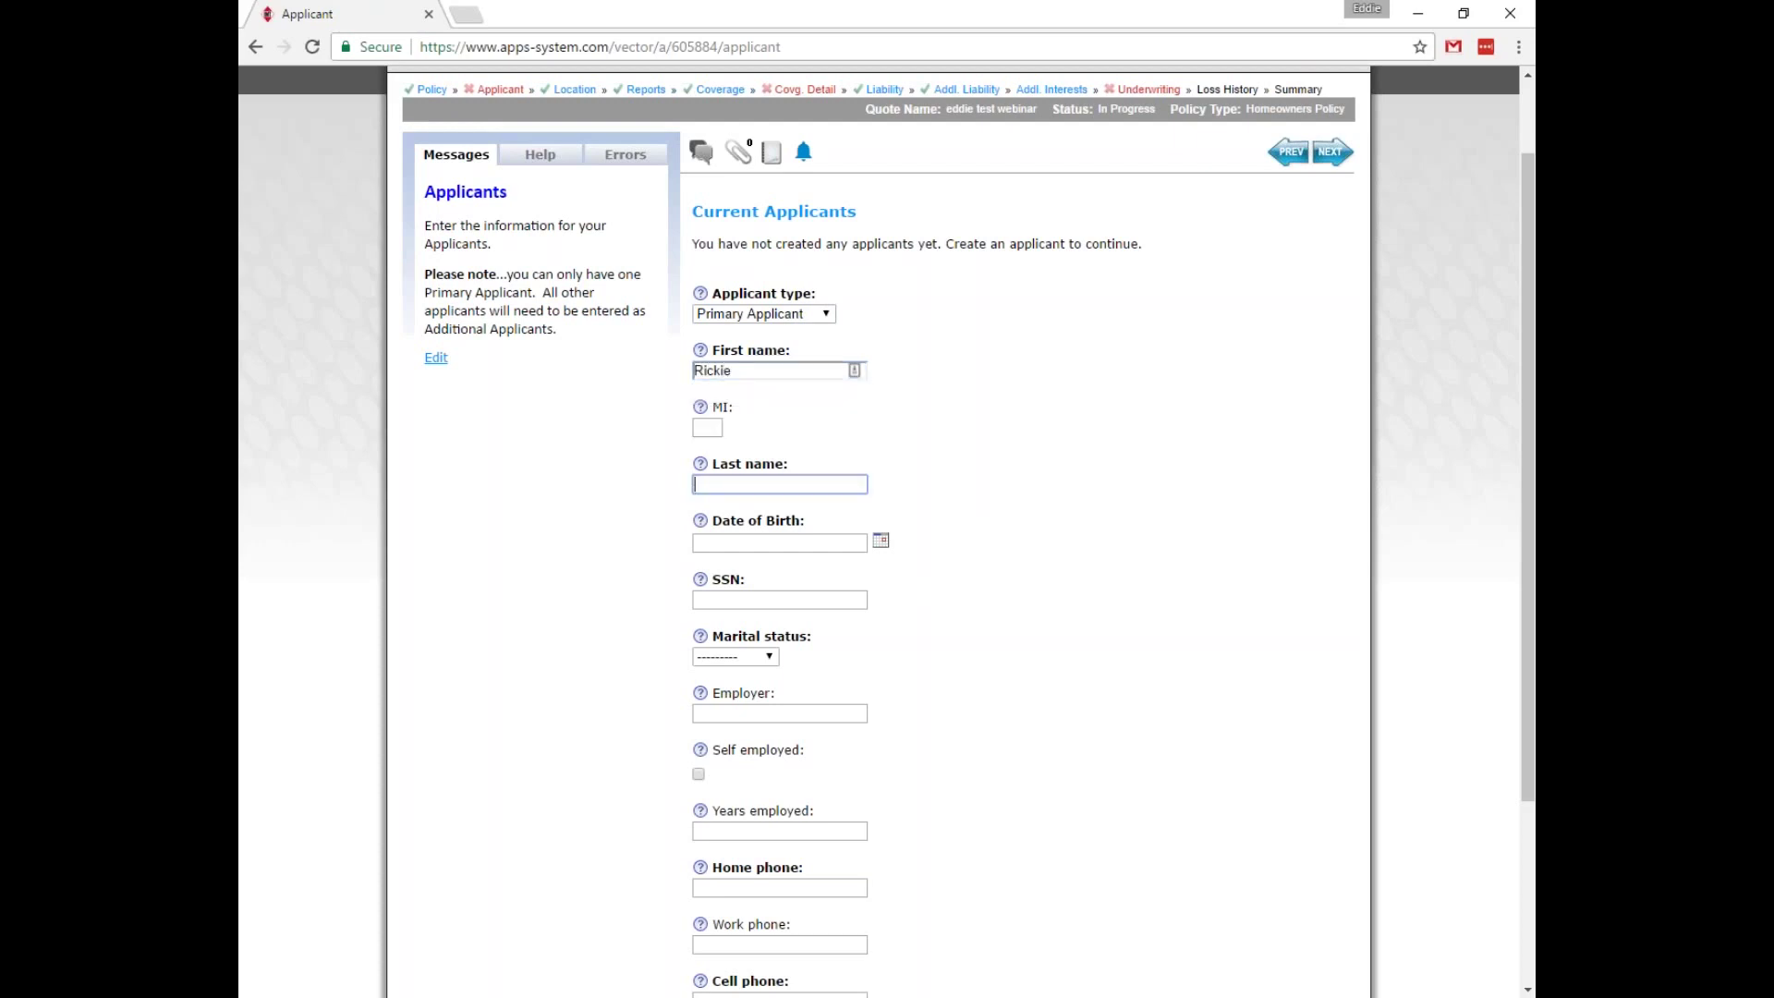
{"action": "type", "text": "Fowler"}
{"action": "key", "text": "Tab"}
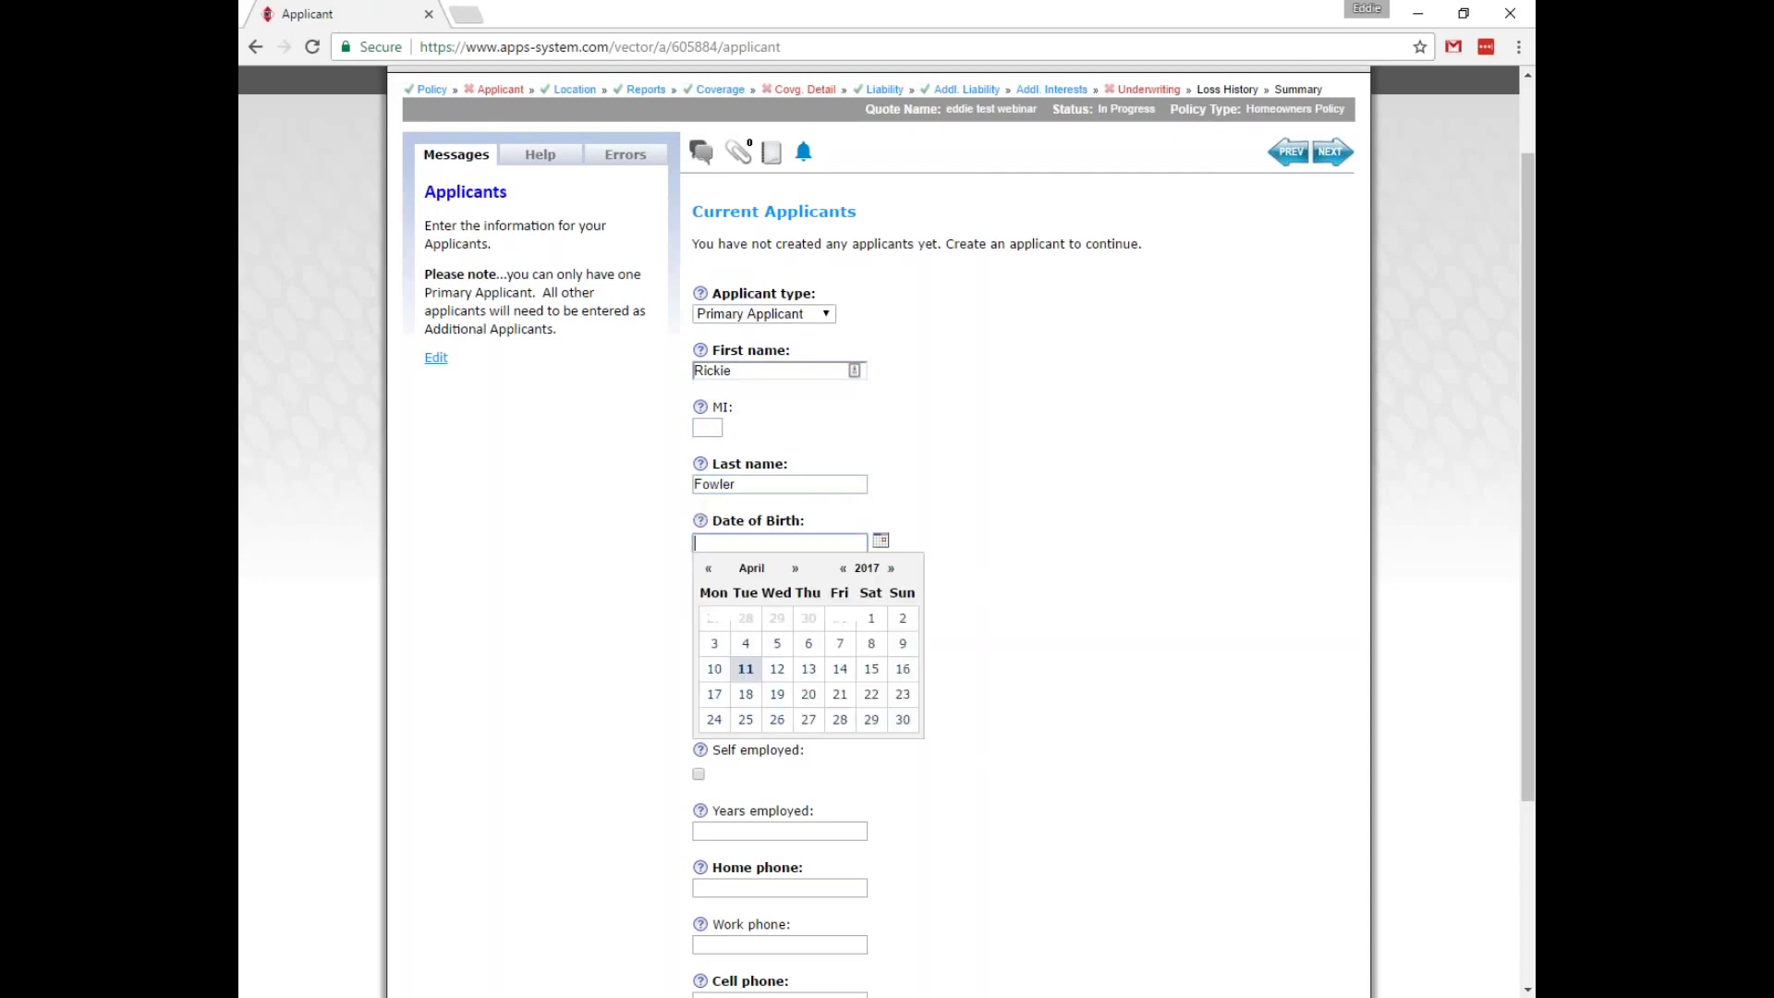
{"action": "type", "text": "12"}
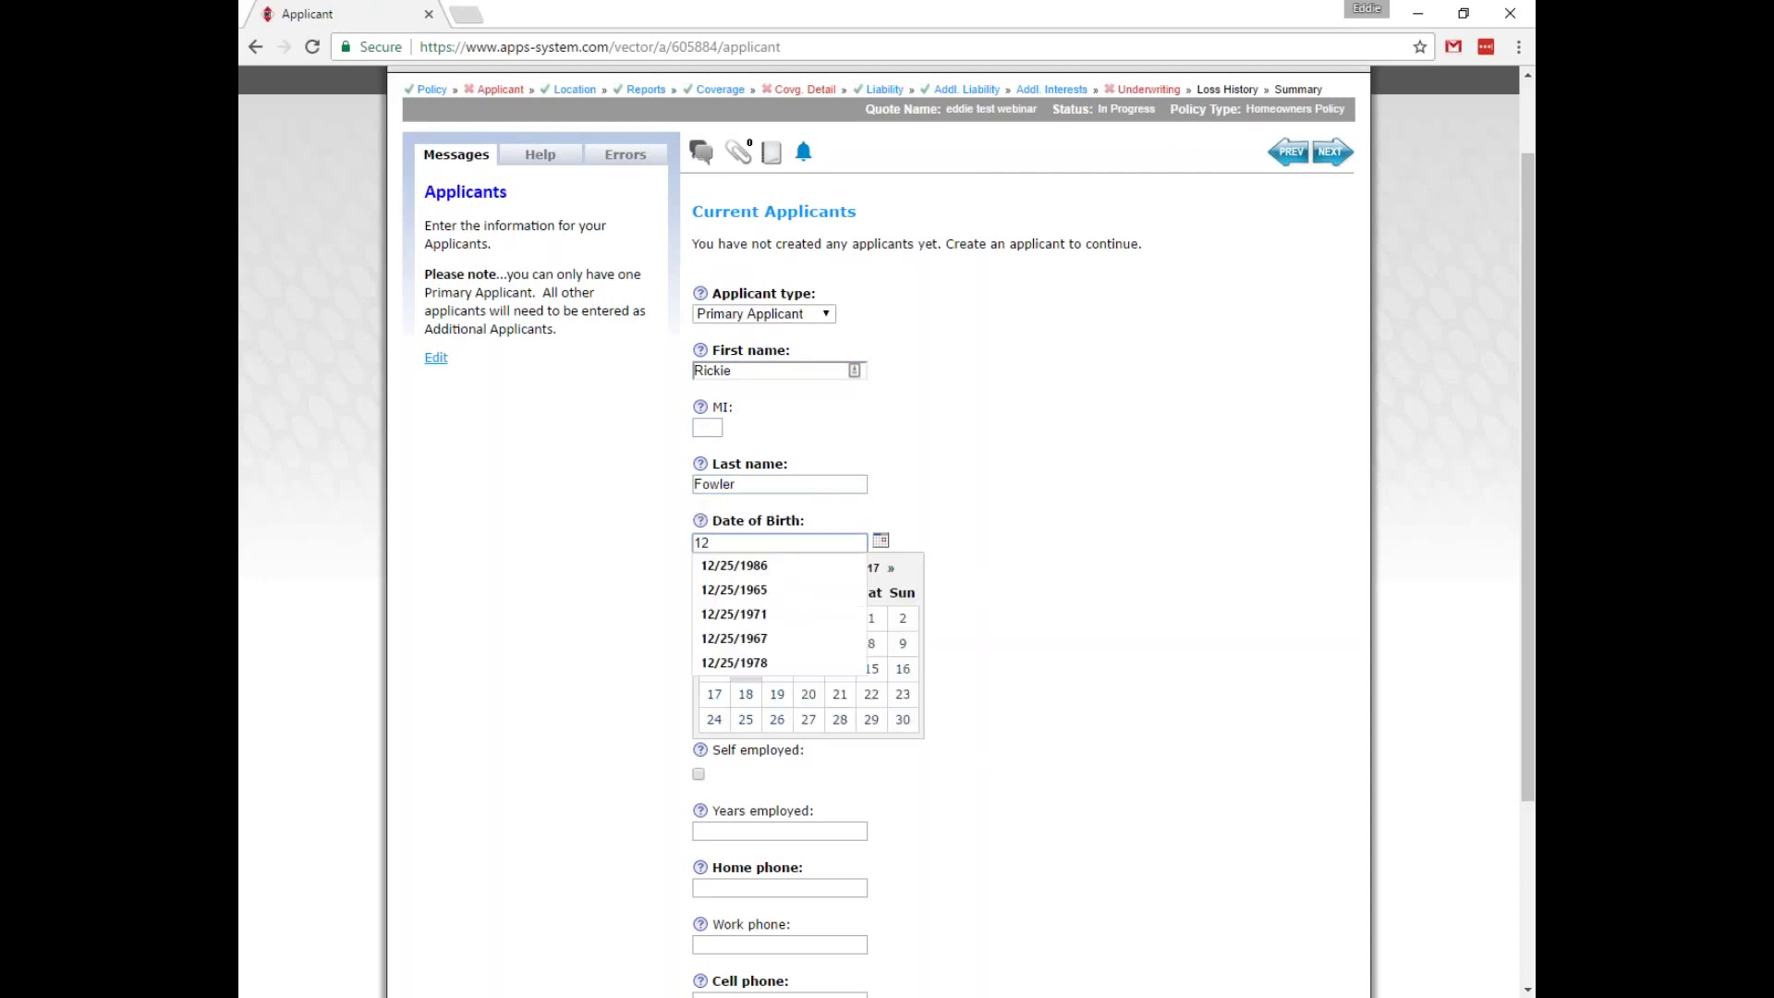
{"action": "key", "text": "Down"}
{"action": "key", "text": "Return"}
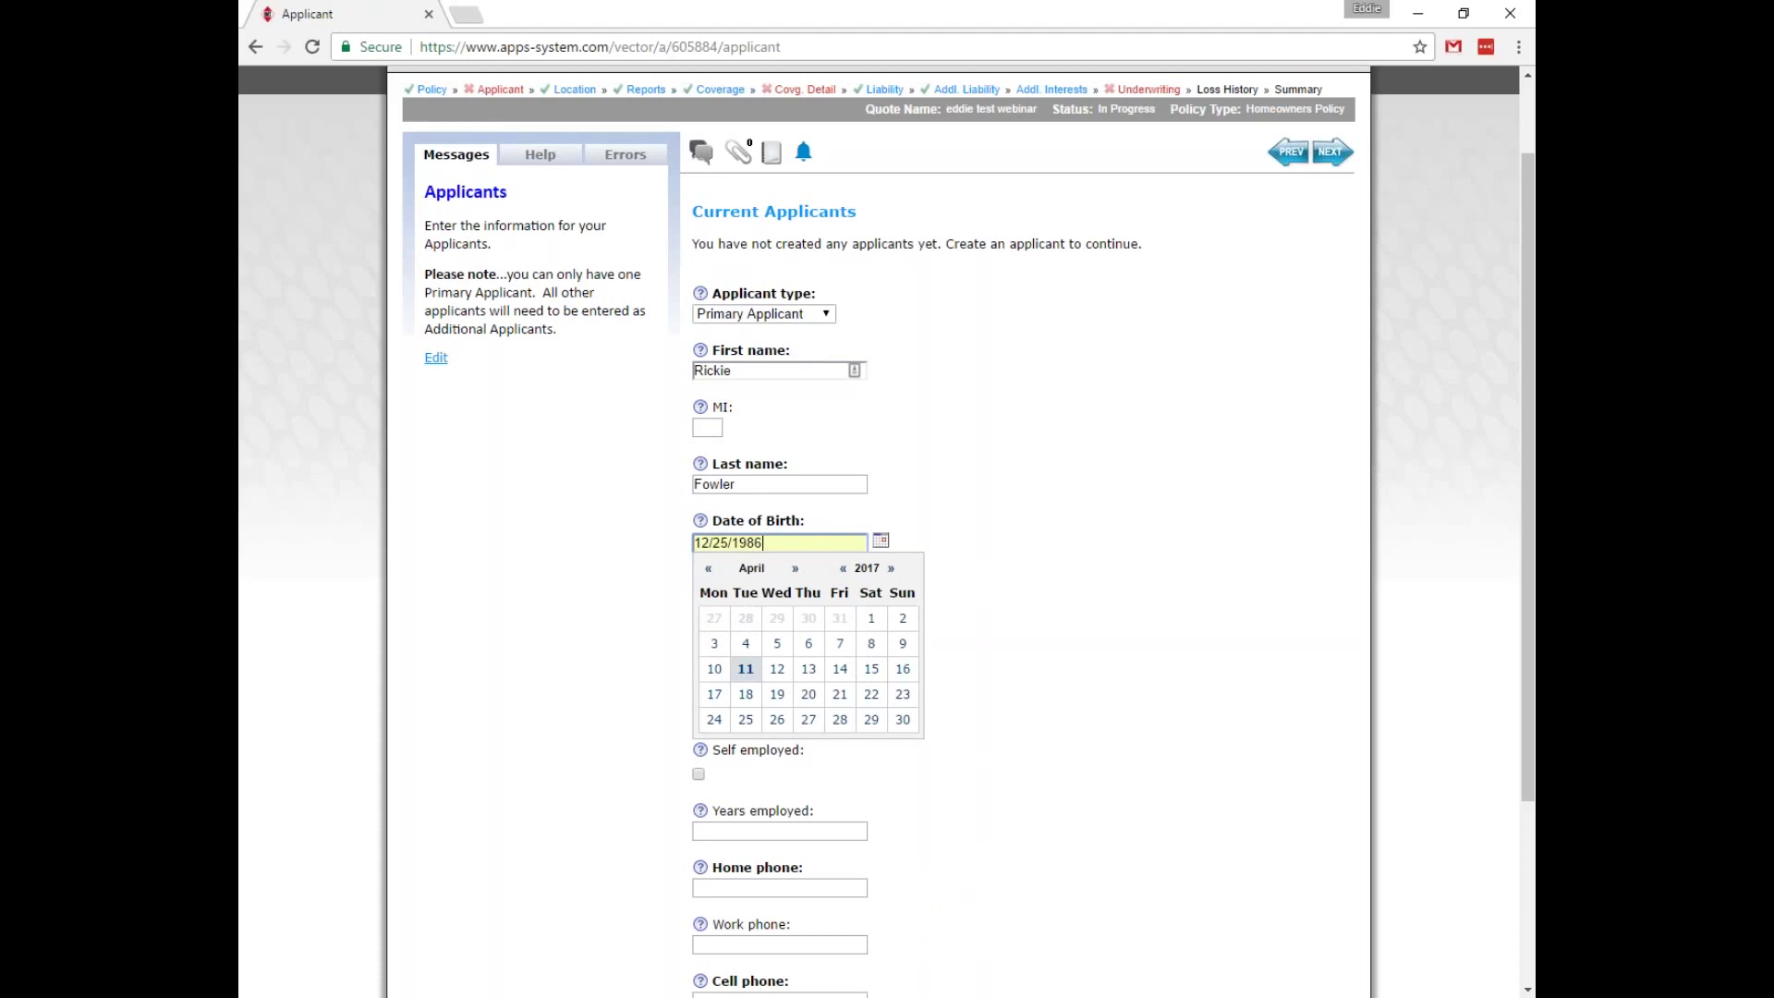
{"action": "key", "text": "Tab"}
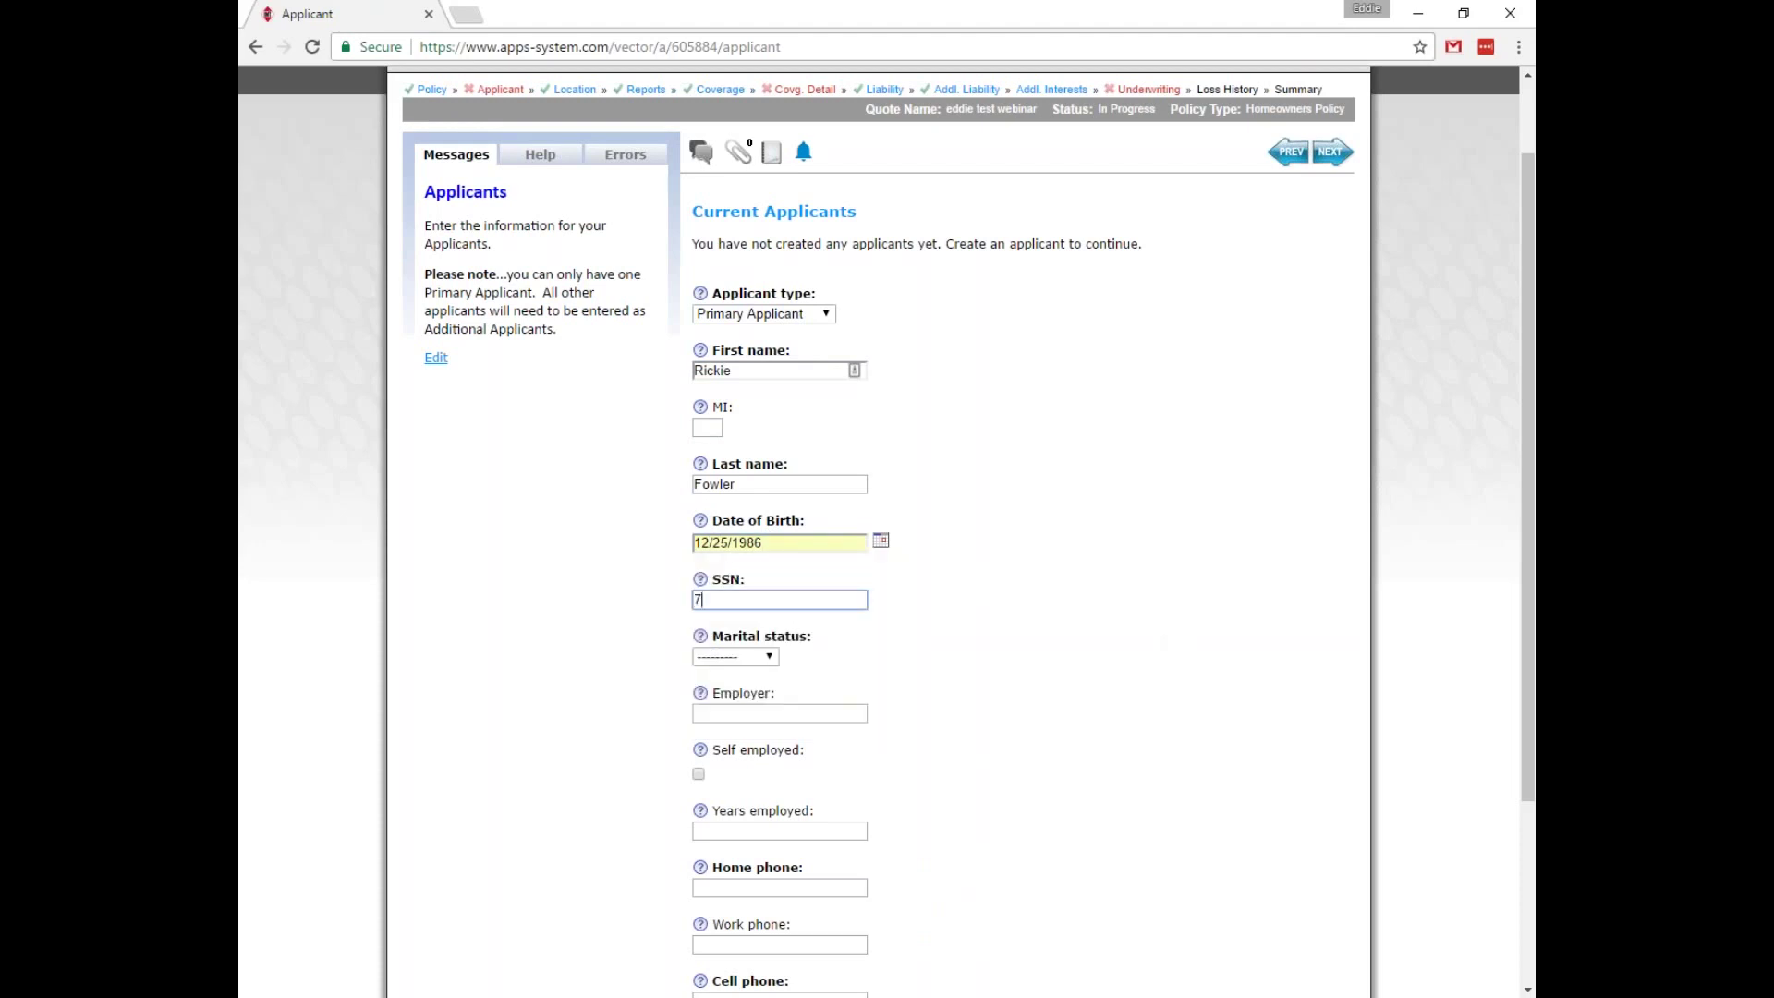
Set marital status to Single, fill home and cell phones, and save the applicant.
{"action": "scroll", "coordinate": [1198, 618], "scroll_direction": "down", "scroll_amount": 3}
{"action": "left_click", "coordinate": [753, 398]}
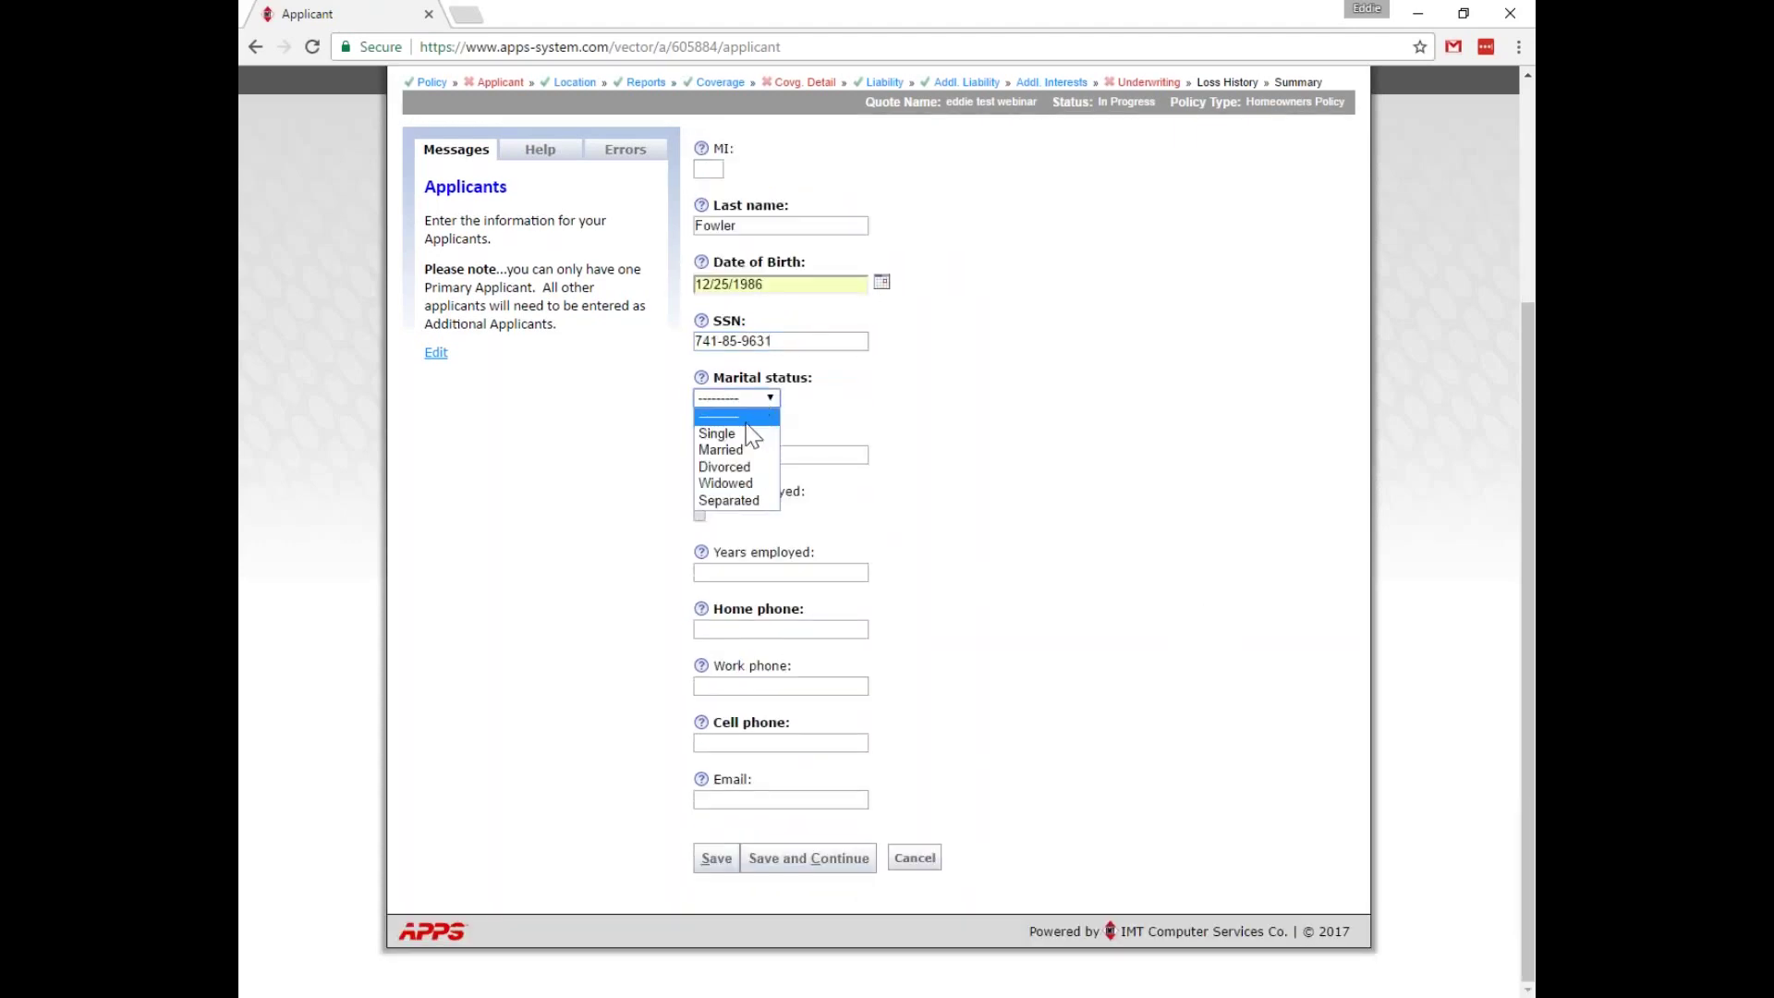
{"action": "left_click", "coordinate": [746, 427]}
{"action": "left_click", "coordinate": [749, 631]}
{"action": "type", "text": "515"}
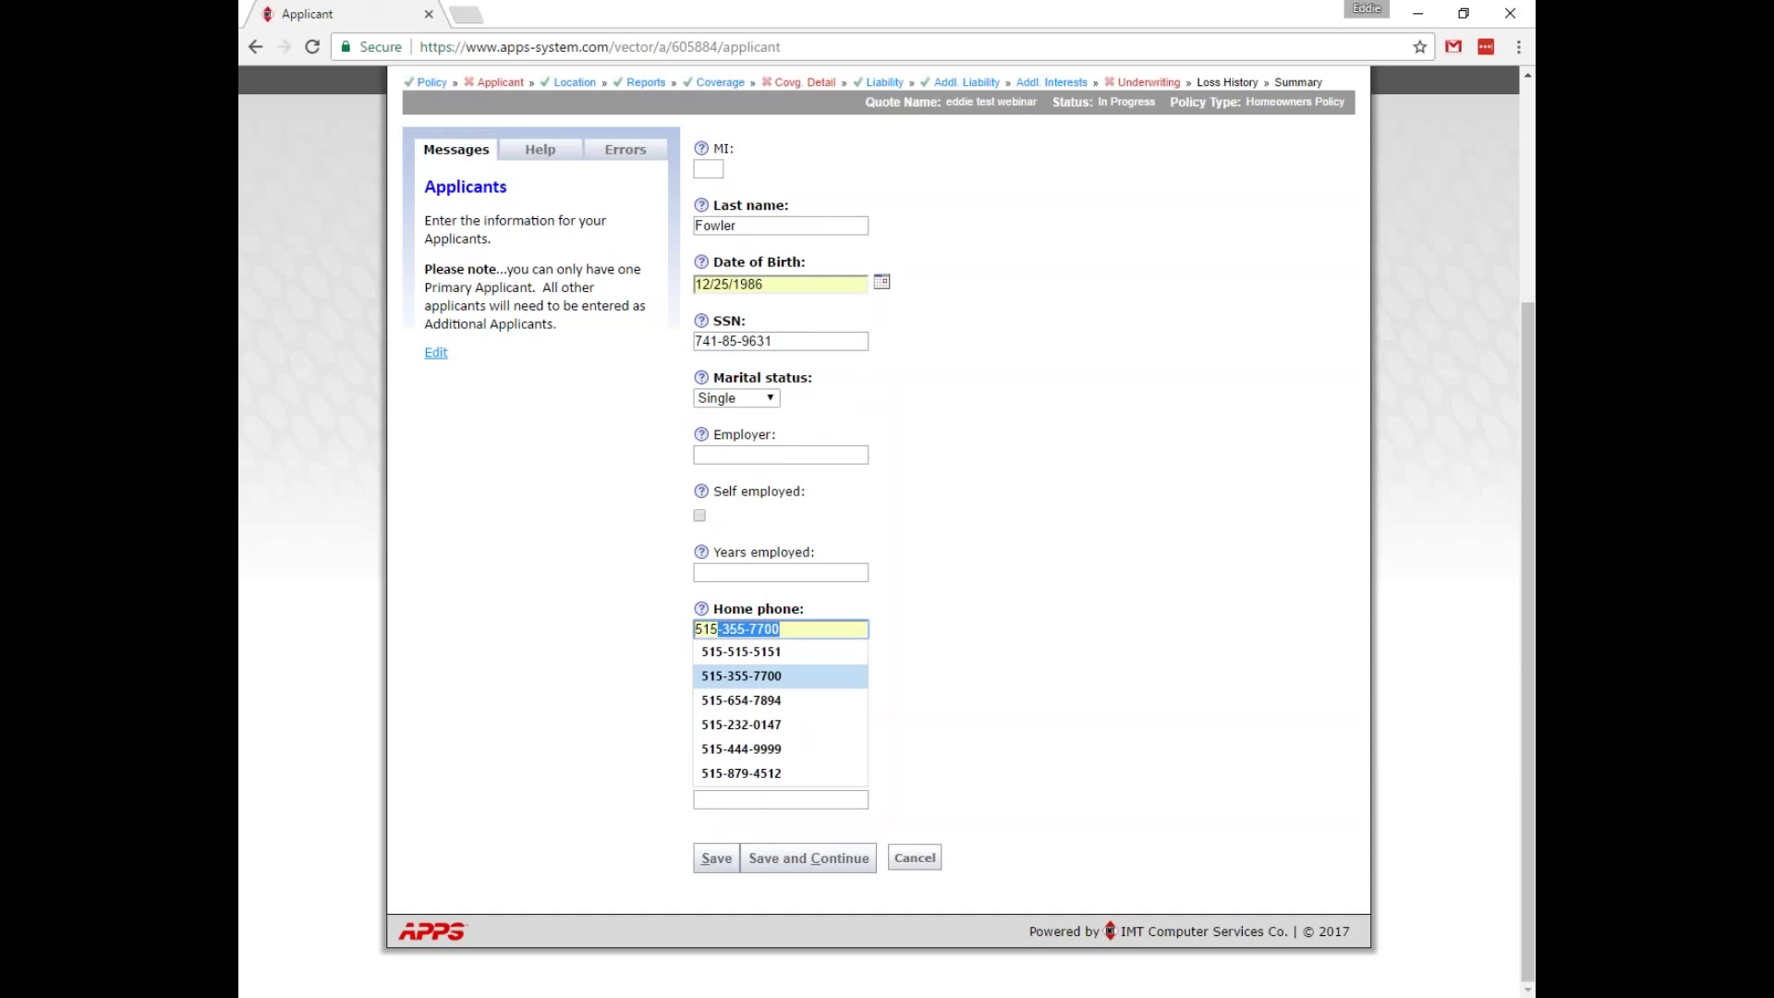
{"action": "left_click", "coordinate": [750, 699]}
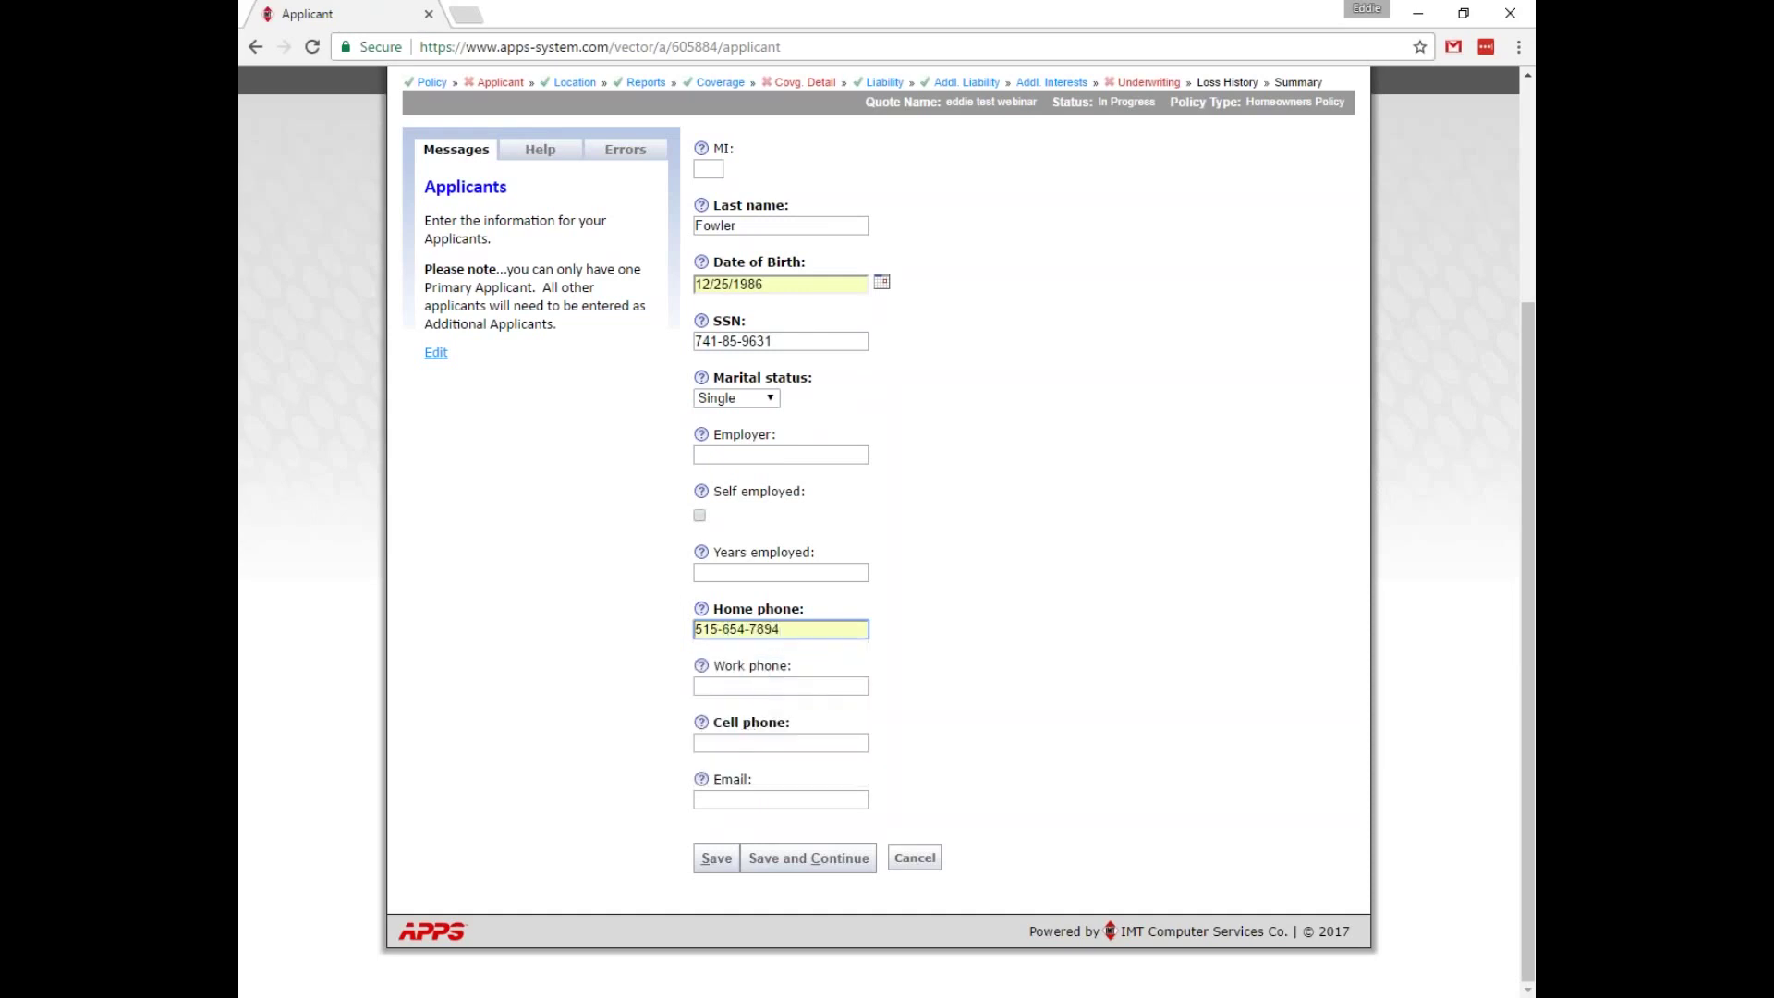
{"action": "left_click", "coordinate": [758, 742]}
{"action": "type", "text": "515"}
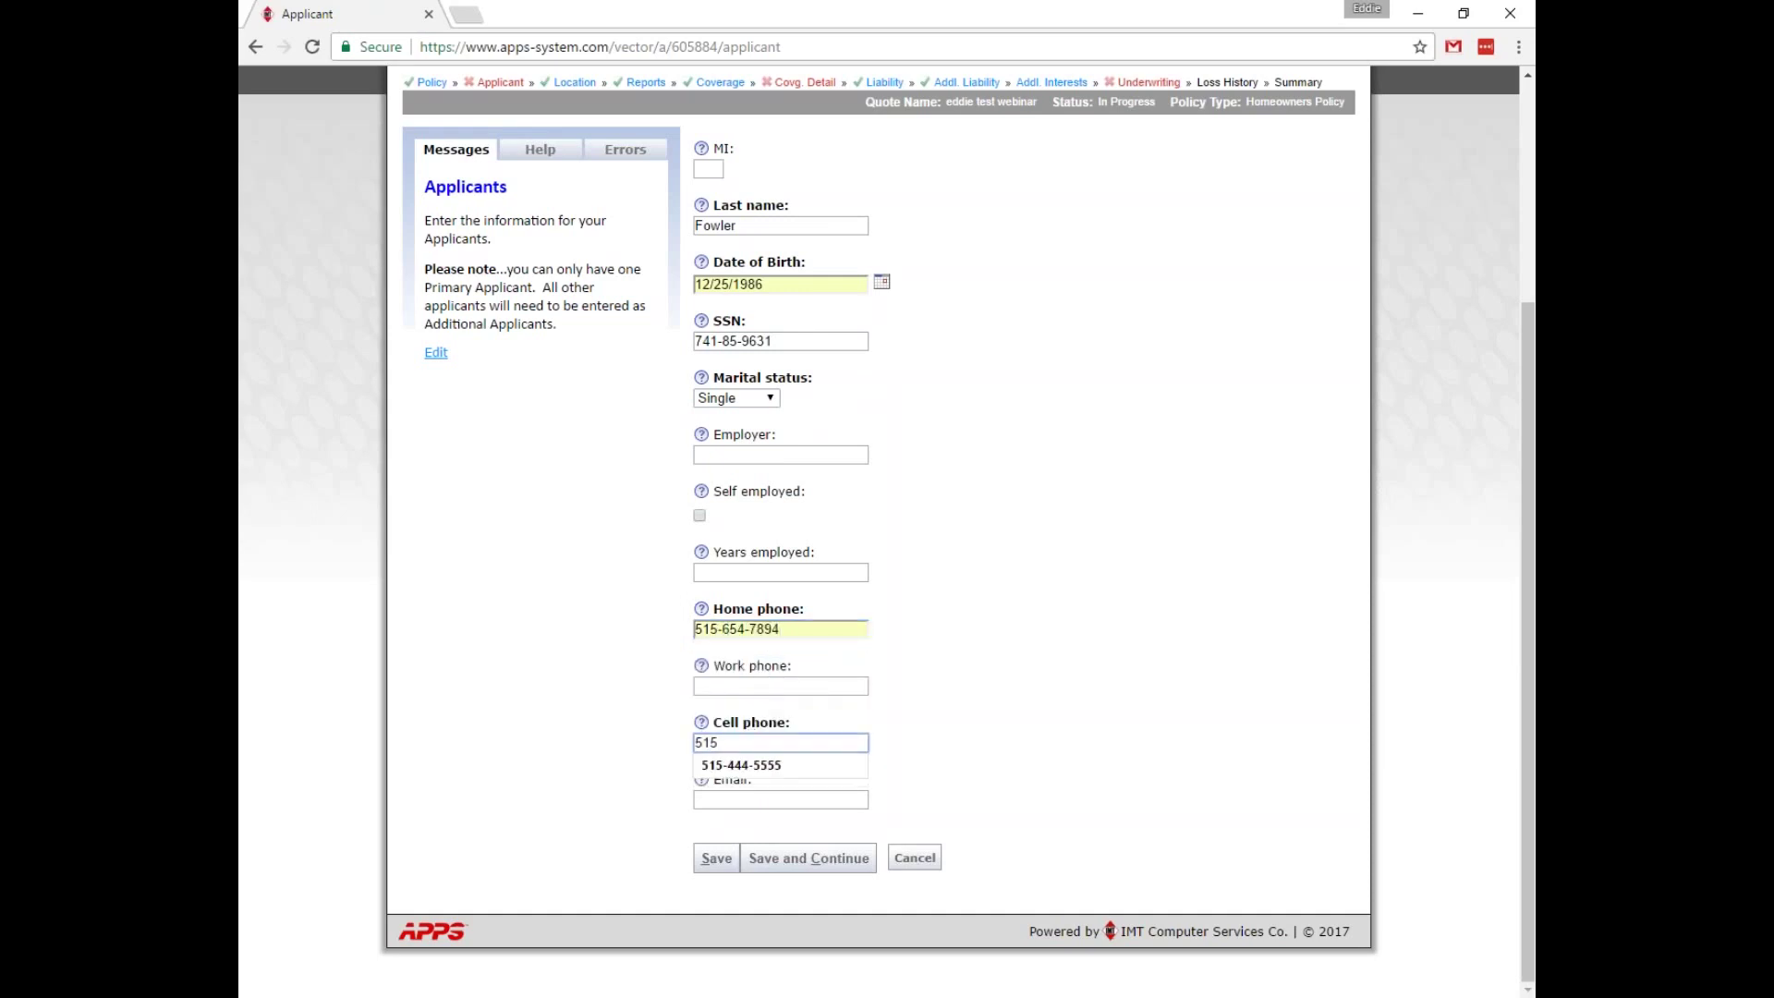
{"action": "left_click", "coordinate": [761, 766]}
{"action": "left_click", "coordinate": [716, 857]}
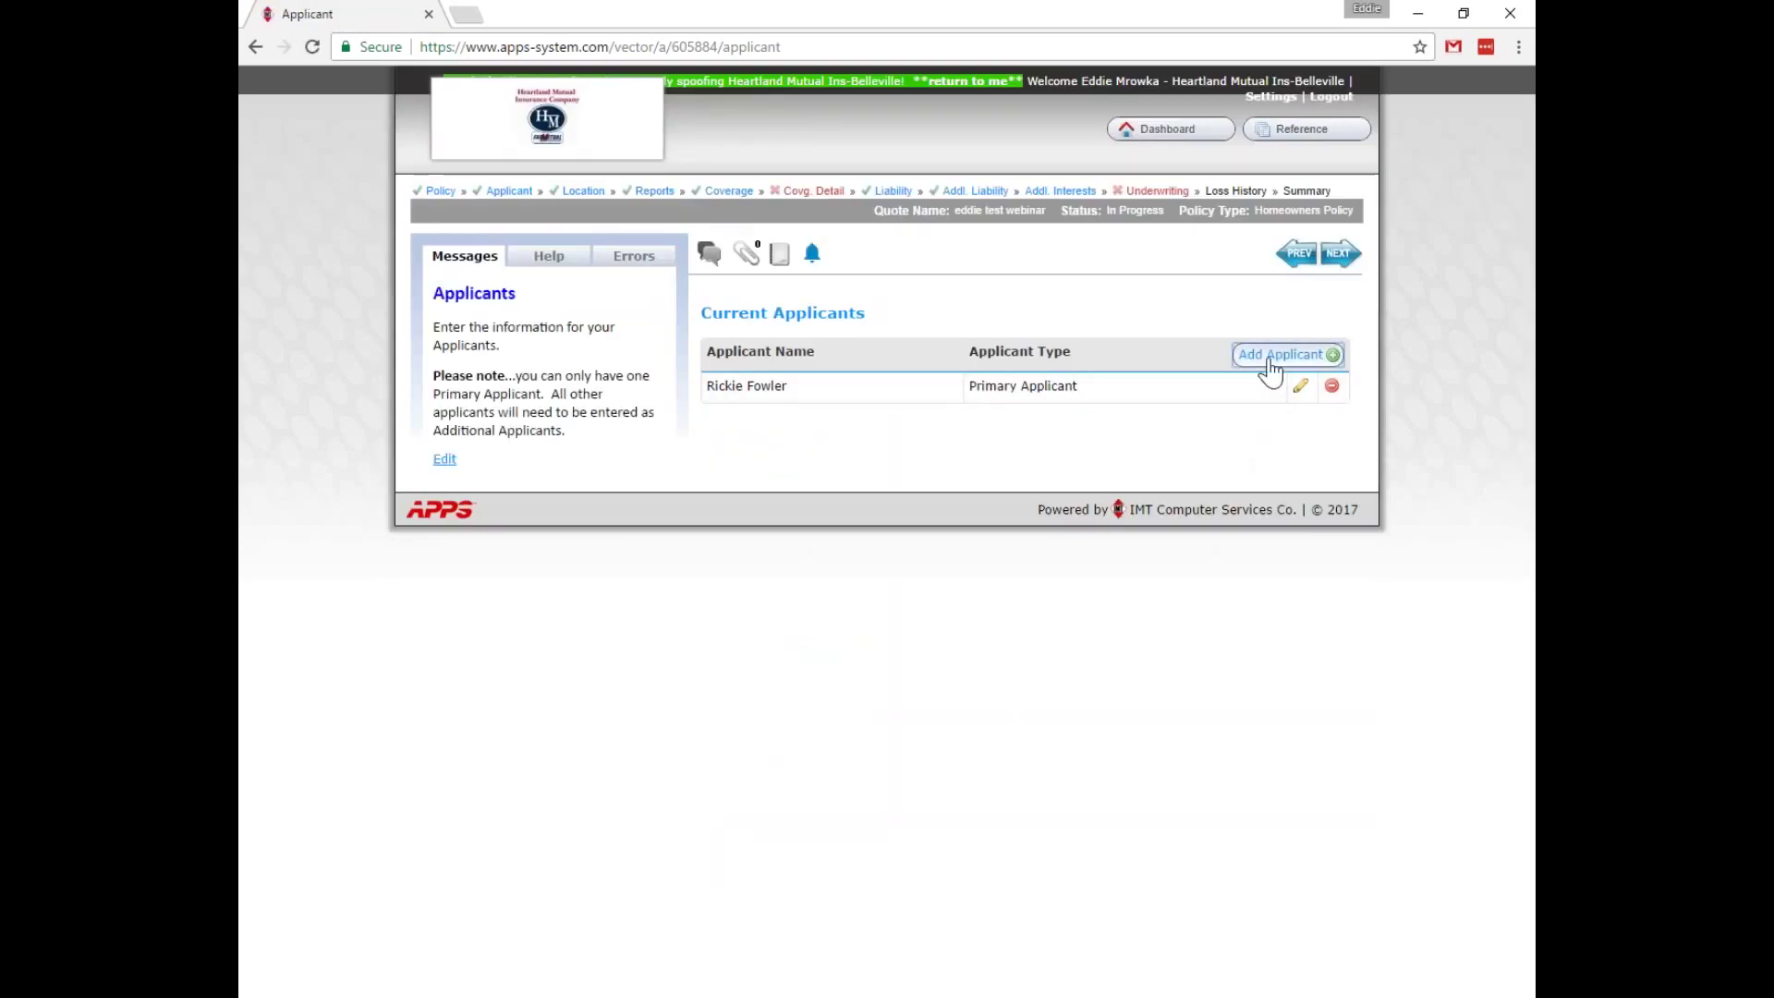
{"action": "left_click", "coordinate": [1270, 369]}
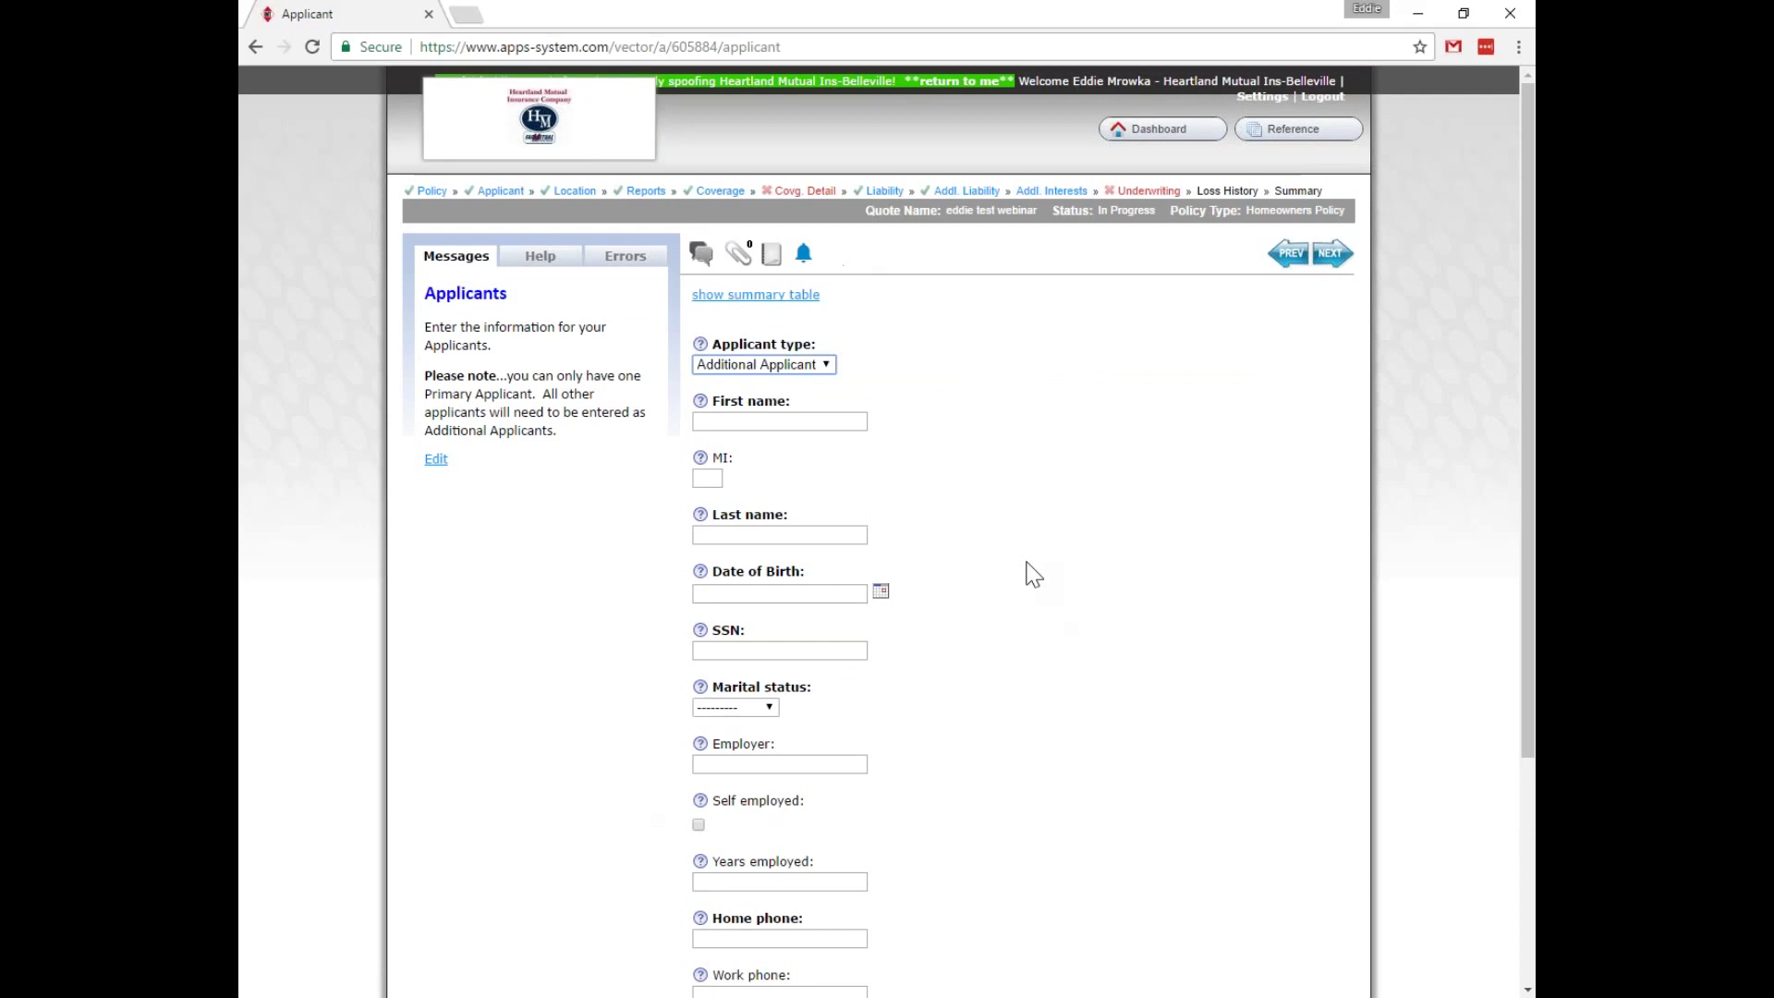
Leave the additional-applicant form blank and go to the Location page.
{"action": "scroll", "coordinate": [979, 733], "scroll_direction": "down", "scroll_amount": 3}
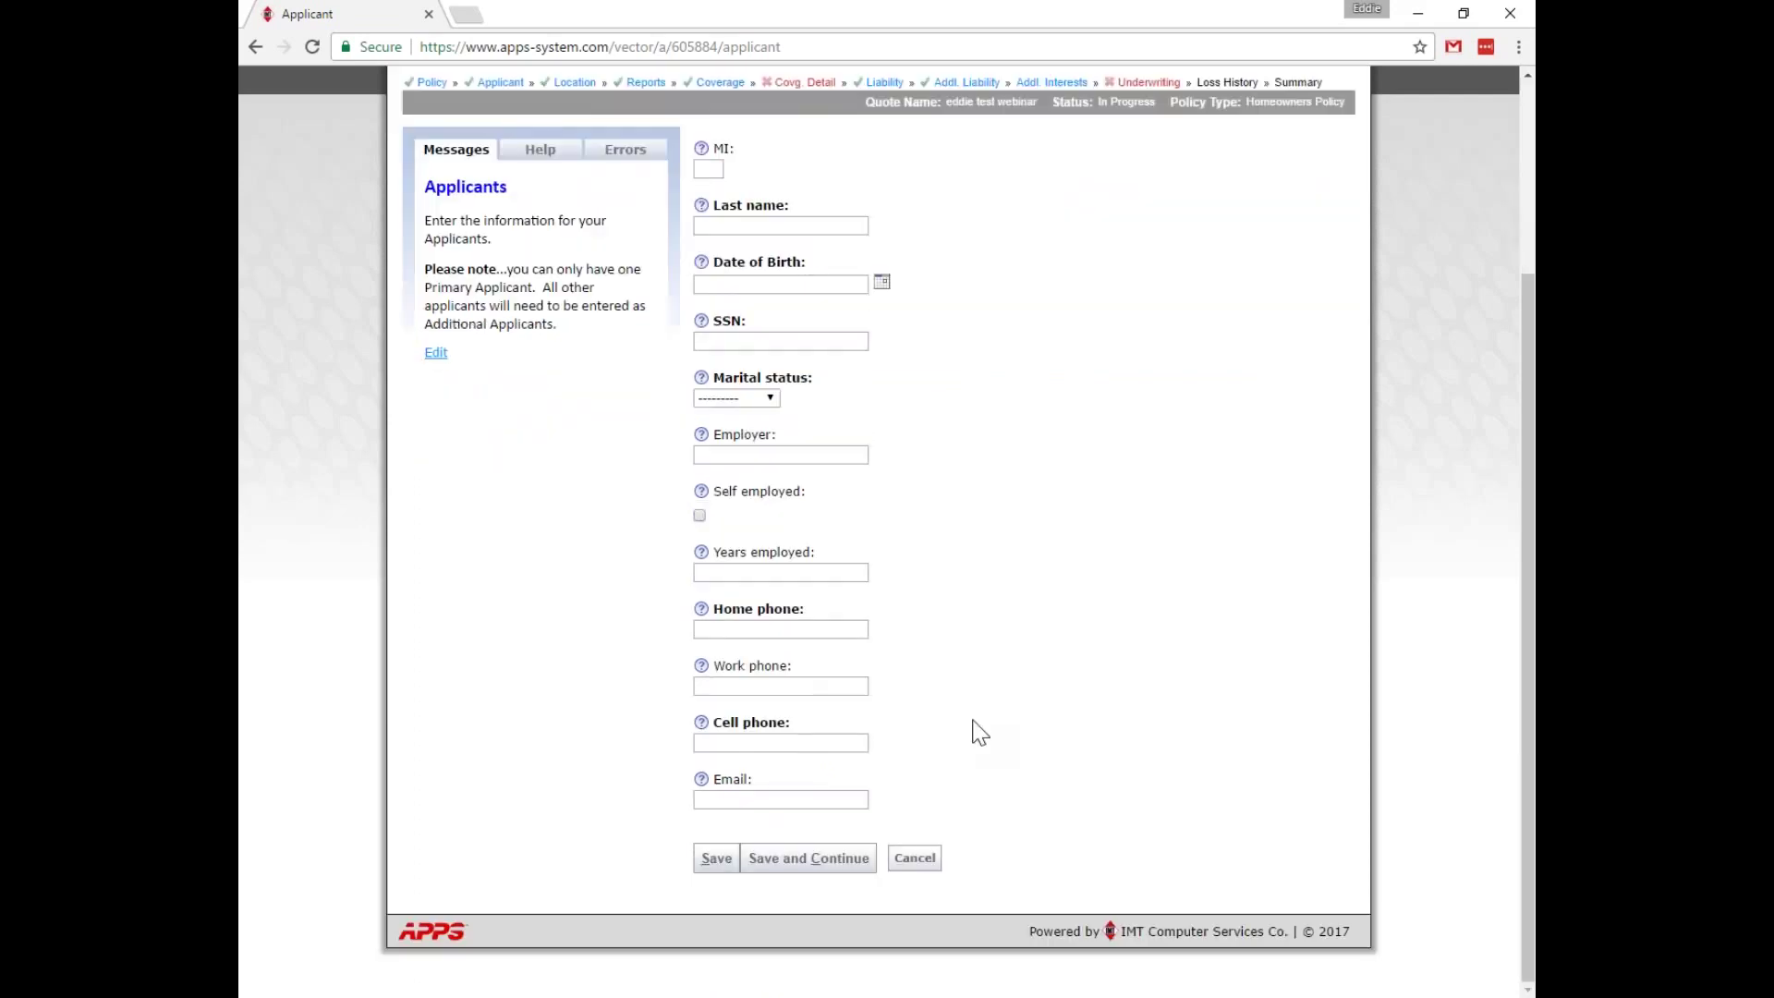
{"action": "scroll", "coordinate": [989, 756], "scroll_direction": "up", "scroll_amount": 3}
{"action": "left_click", "coordinate": [575, 192]}
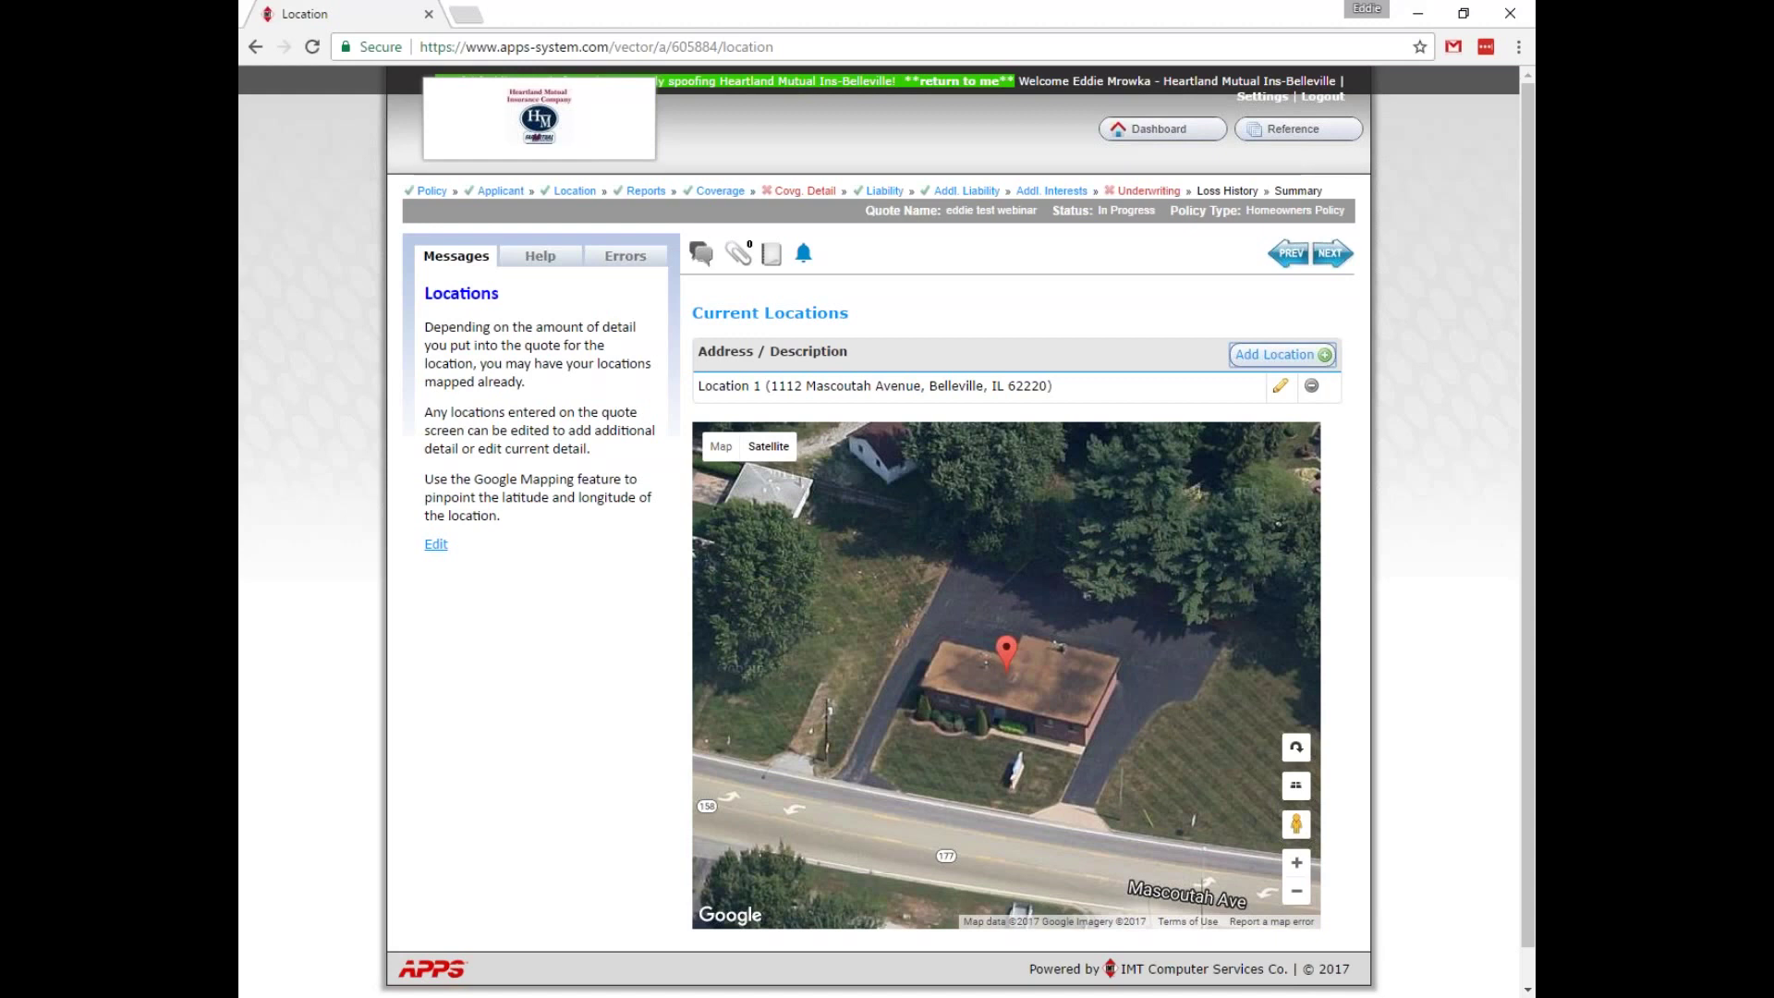
Open Location 1 and zoom the satellite map in to the house around its pin.
{"action": "left_click", "coordinate": [1281, 386]}
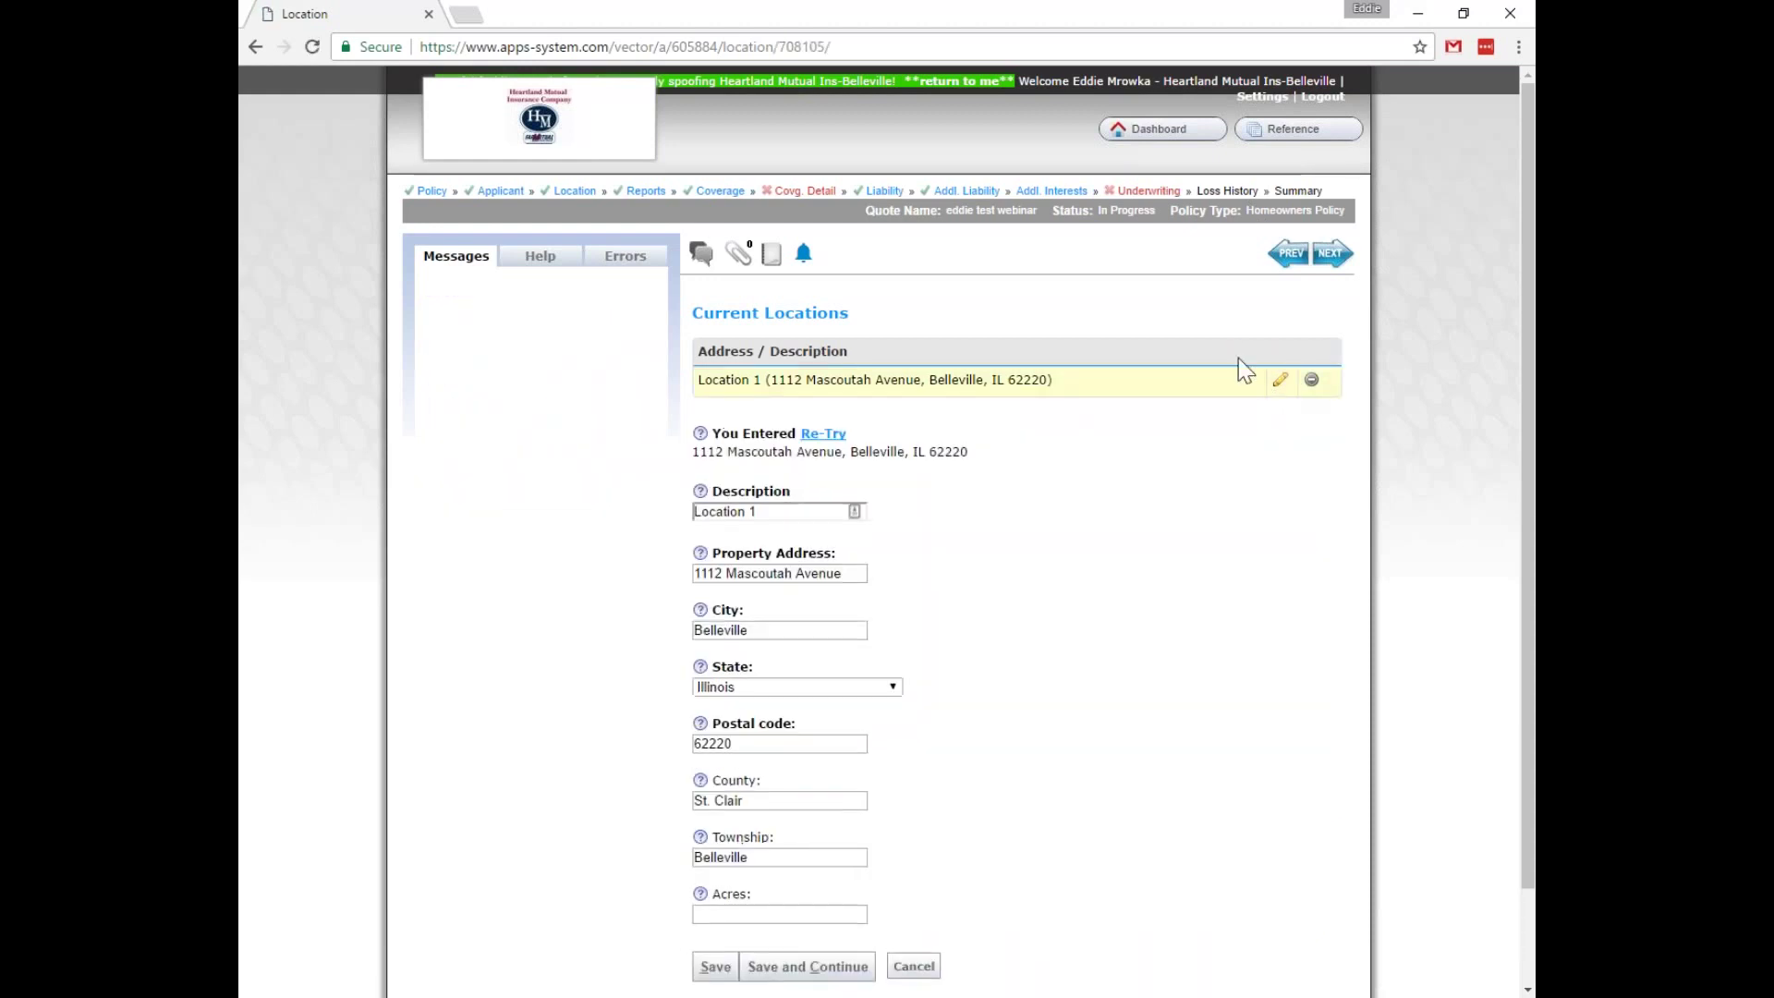
{"action": "mouse_move", "coordinate": [1094, 445]}
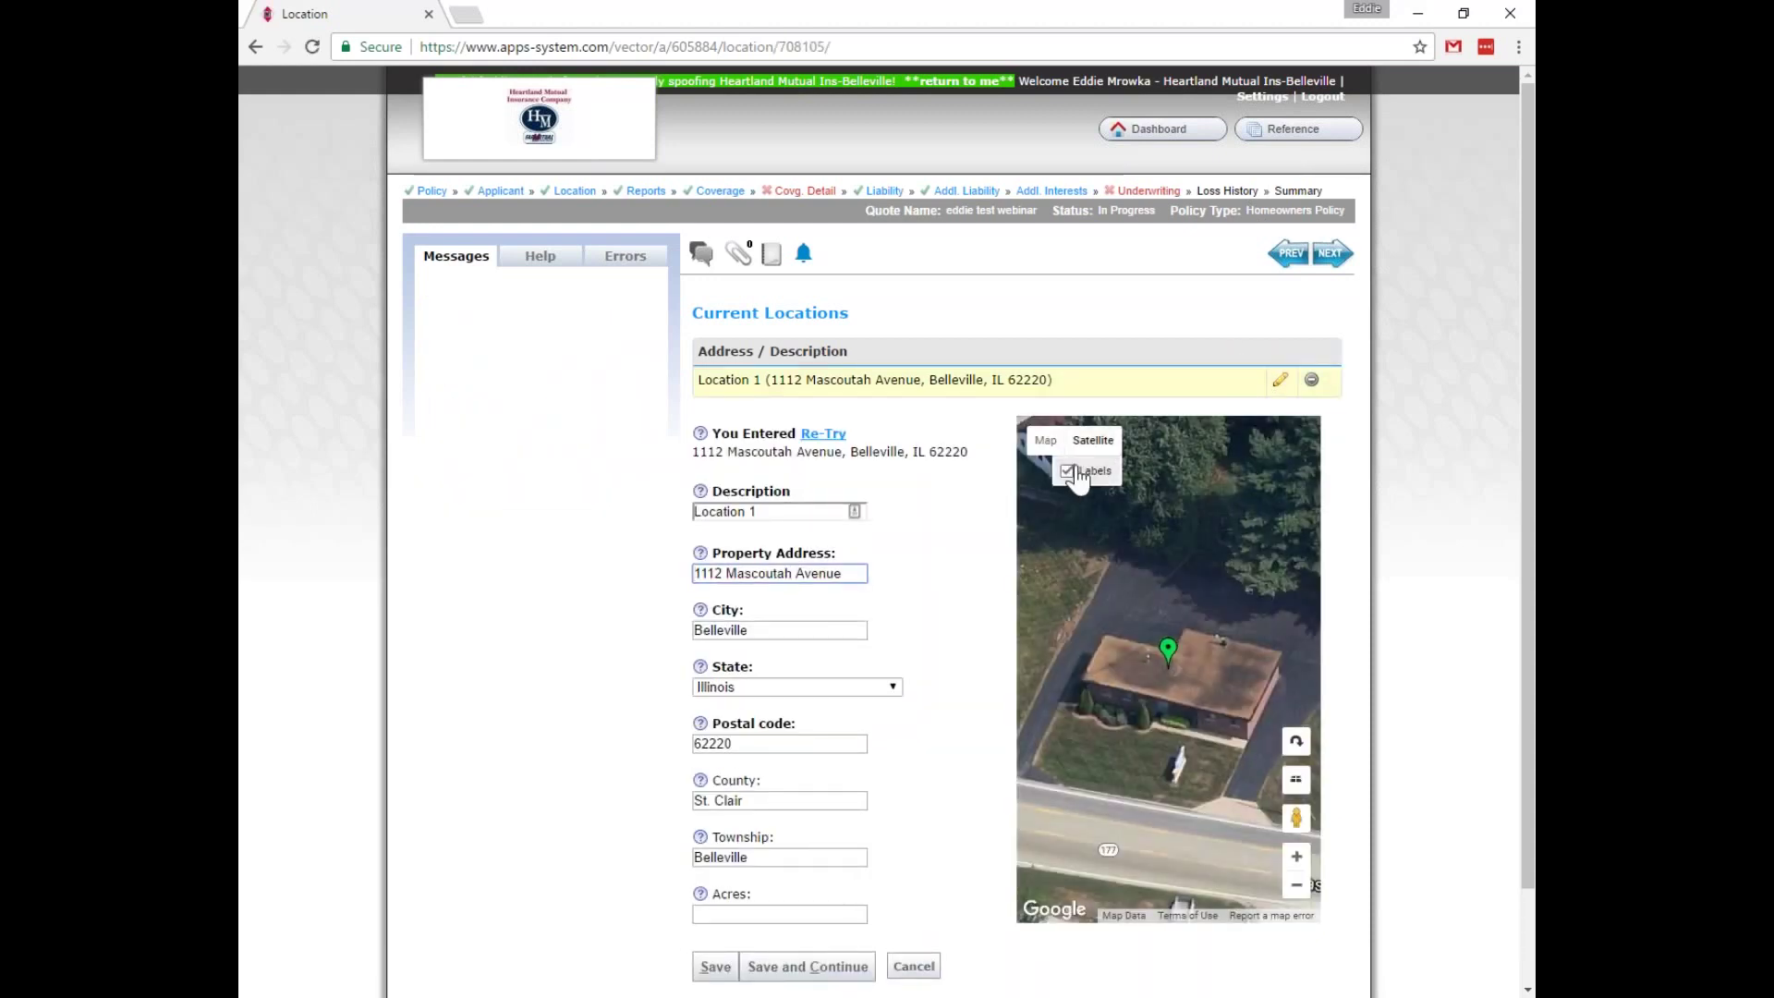
{"action": "left_click", "coordinate": [1296, 886]}
{"action": "left_click", "coordinate": [1297, 886]}
{"action": "left_click", "coordinate": [1296, 886]}
{"action": "left_click", "coordinate": [1297, 887]}
{"action": "left_click", "coordinate": [1297, 889]}
{"action": "left_click", "coordinate": [1297, 889]}
{"action": "left_click", "coordinate": [1297, 888]}
{"action": "left_click", "coordinate": [1297, 889]}
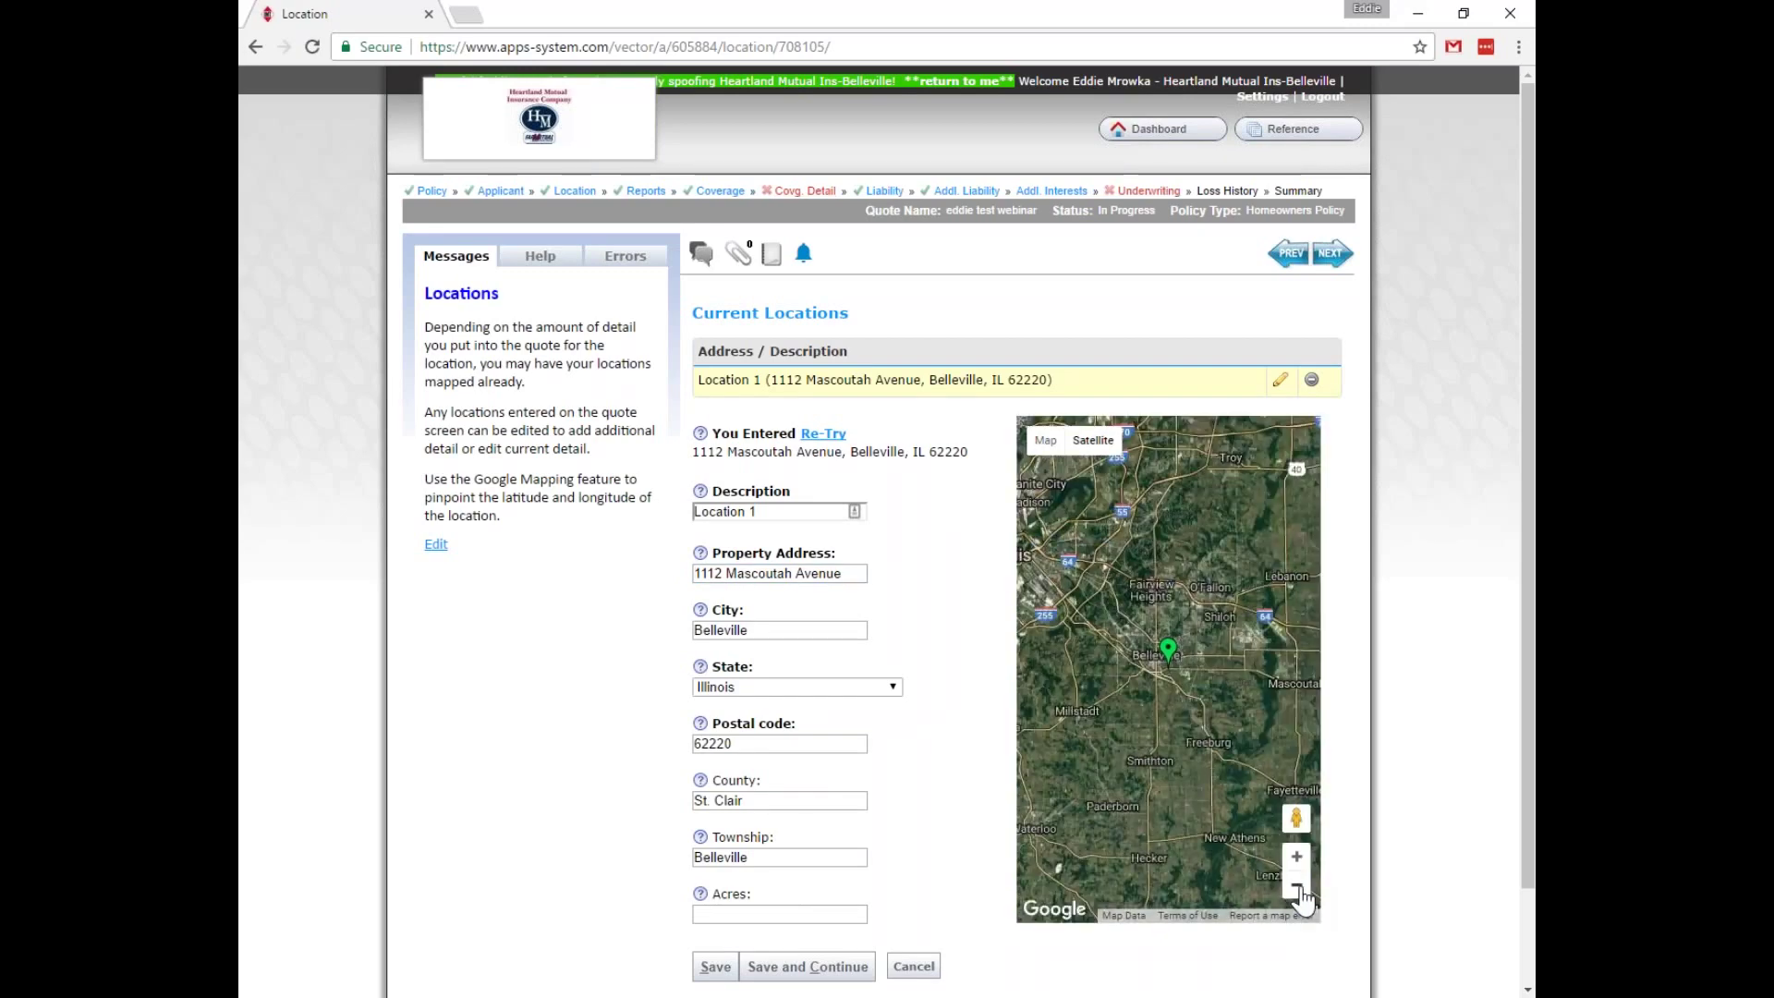
{"action": "left_click", "coordinate": [1297, 888]}
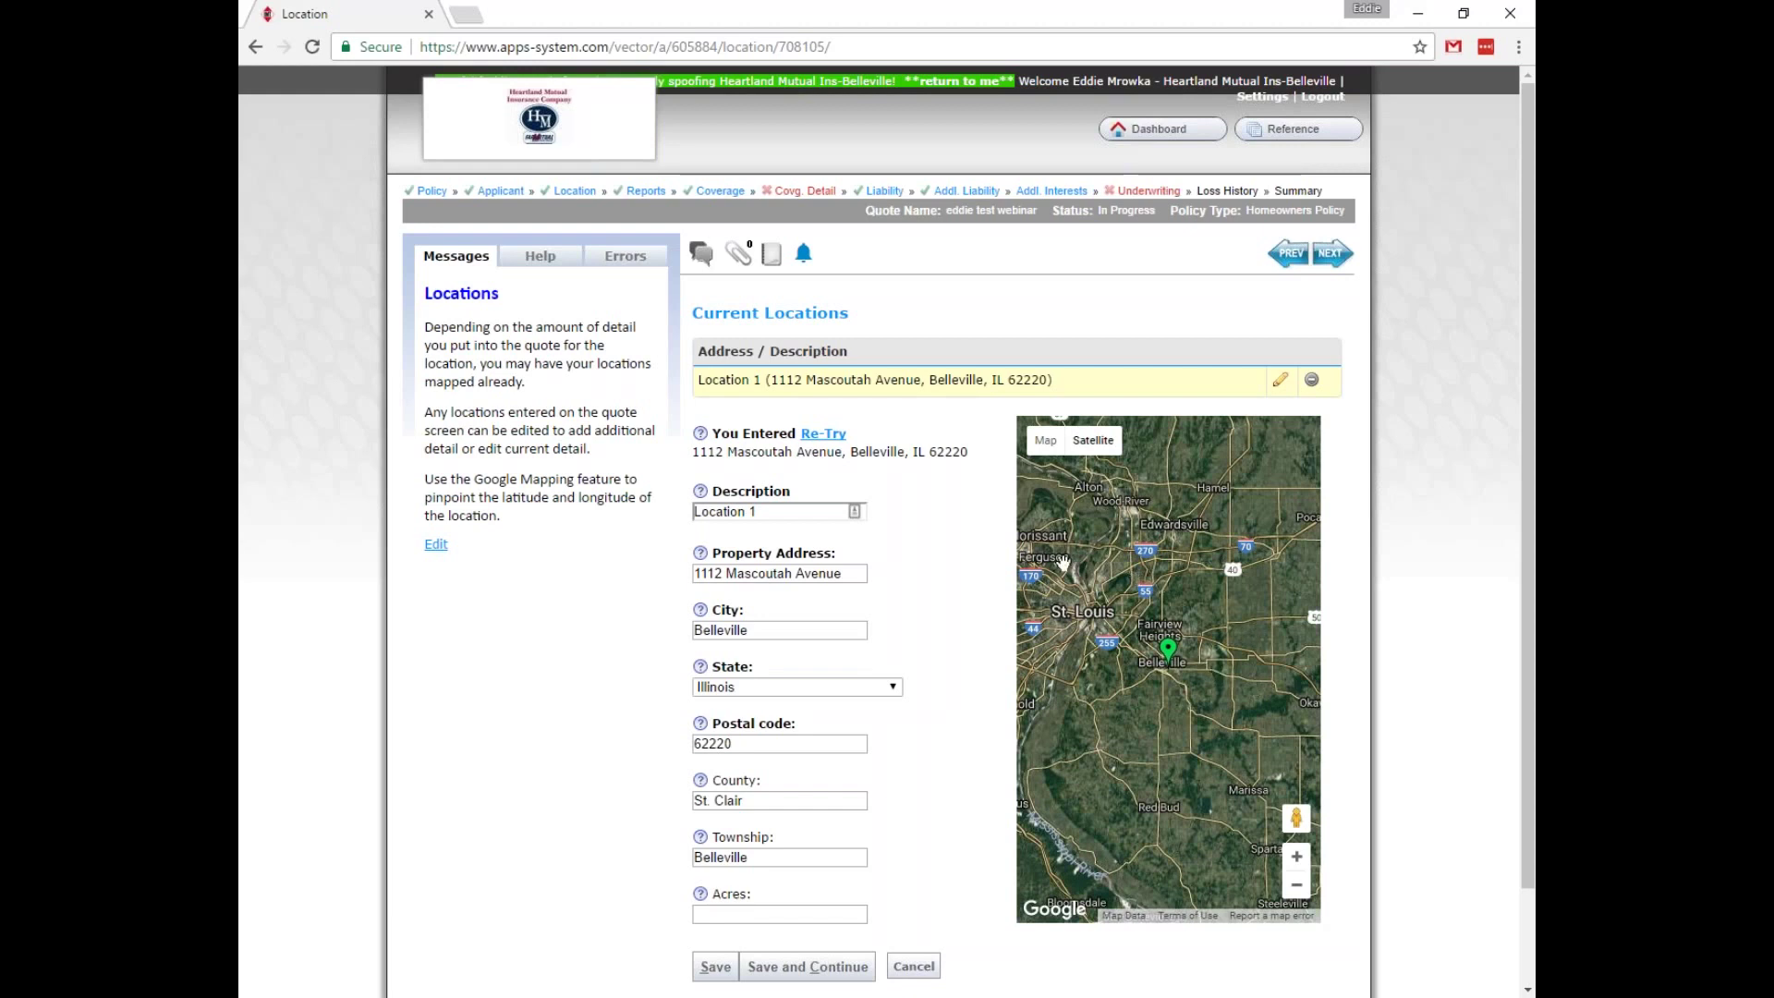
{"action": "left_click", "coordinate": [1296, 857]}
{"action": "left_click", "coordinate": [1296, 857]}
{"action": "left_click", "coordinate": [1296, 860]}
{"action": "left_click", "coordinate": [1295, 859]}
{"action": "left_click", "coordinate": [1296, 859]}
{"action": "left_click", "coordinate": [1295, 859]}
{"action": "left_click", "coordinate": [1297, 859]}
{"action": "left_click", "coordinate": [1297, 859]}
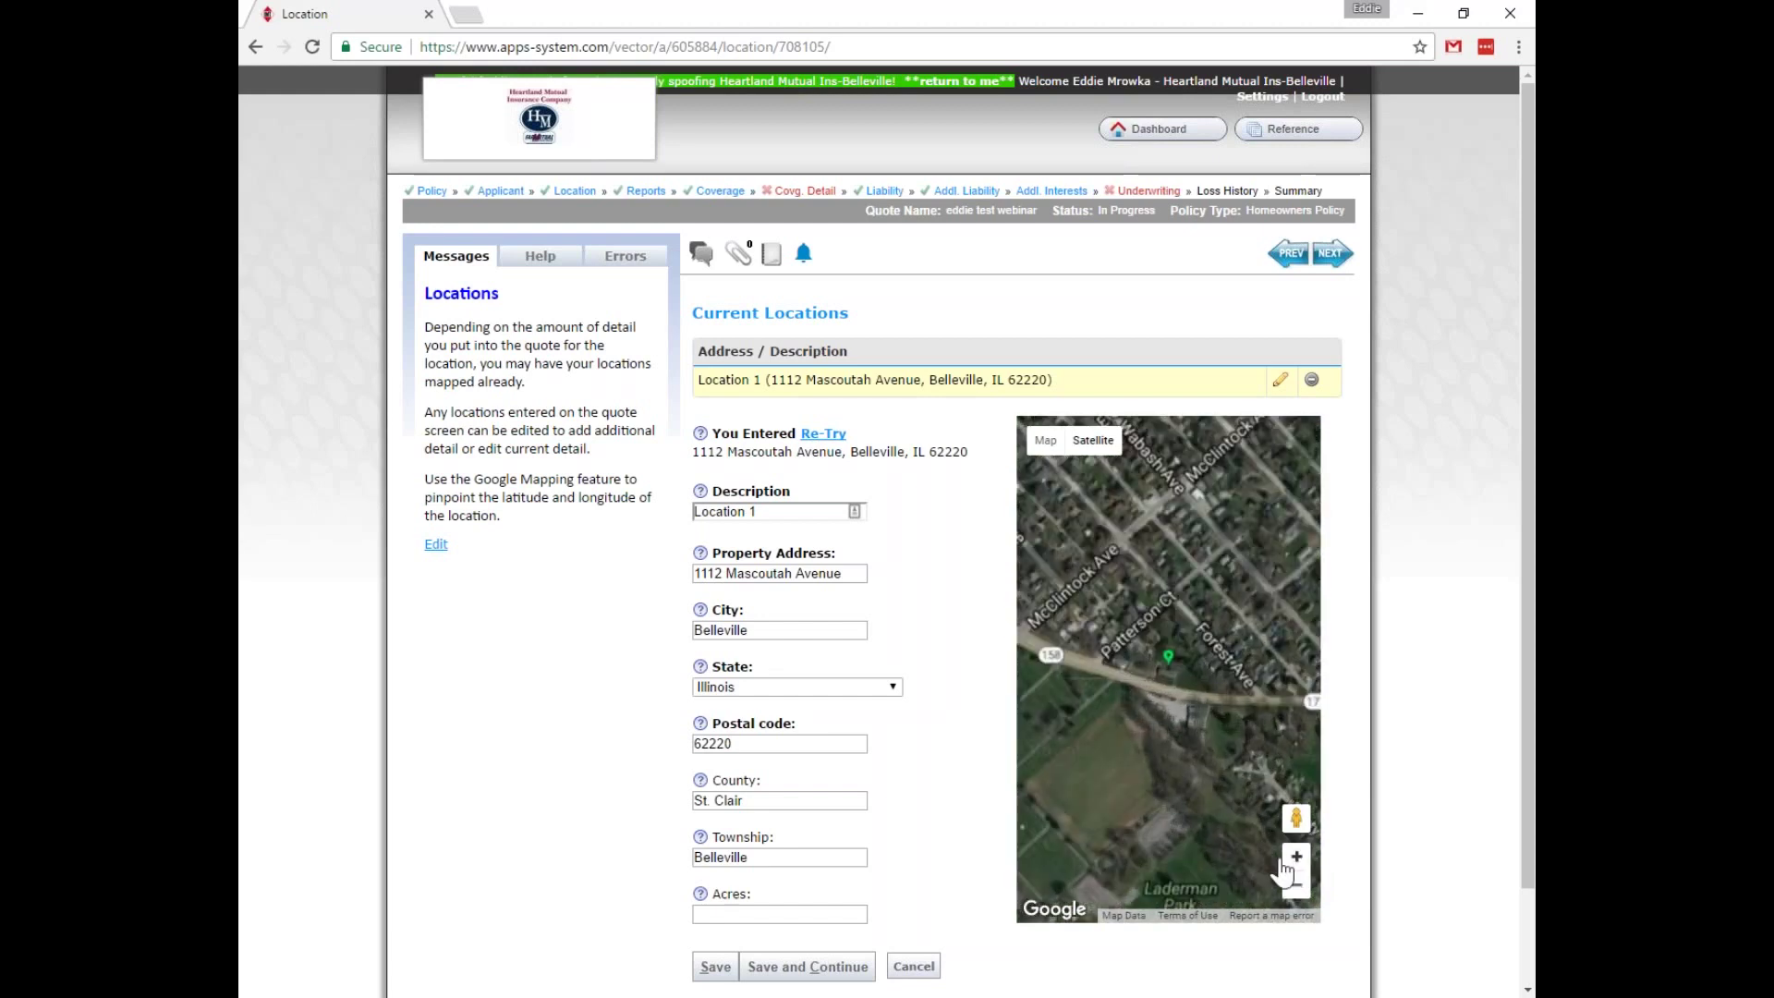
{"action": "left_click", "coordinate": [1297, 859]}
{"action": "left_click", "coordinate": [1297, 859]}
{"action": "left_click", "coordinate": [1297, 859]}
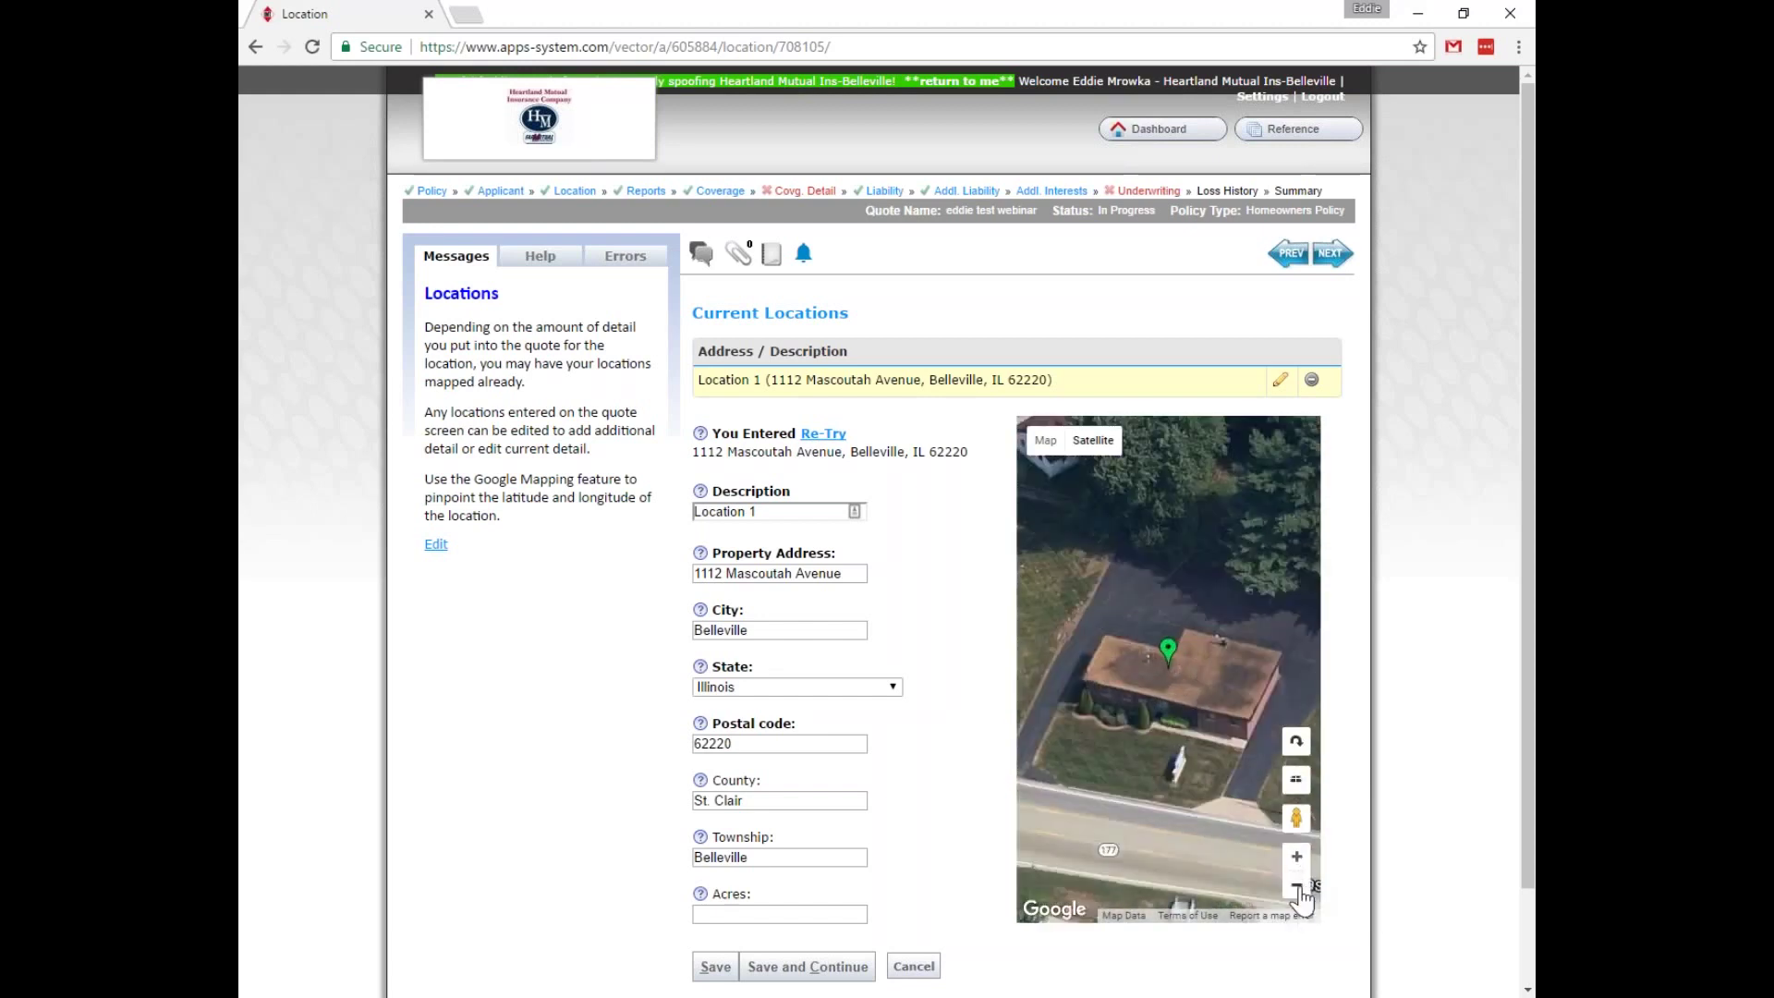
{"action": "left_click", "coordinate": [1297, 888]}
{"action": "left_click_drag", "start_coordinate": [1168, 652], "coordinate": [1039, 725]}
{"action": "left_click_drag", "start_coordinate": [1120, 828], "coordinate": [1293, 762]}
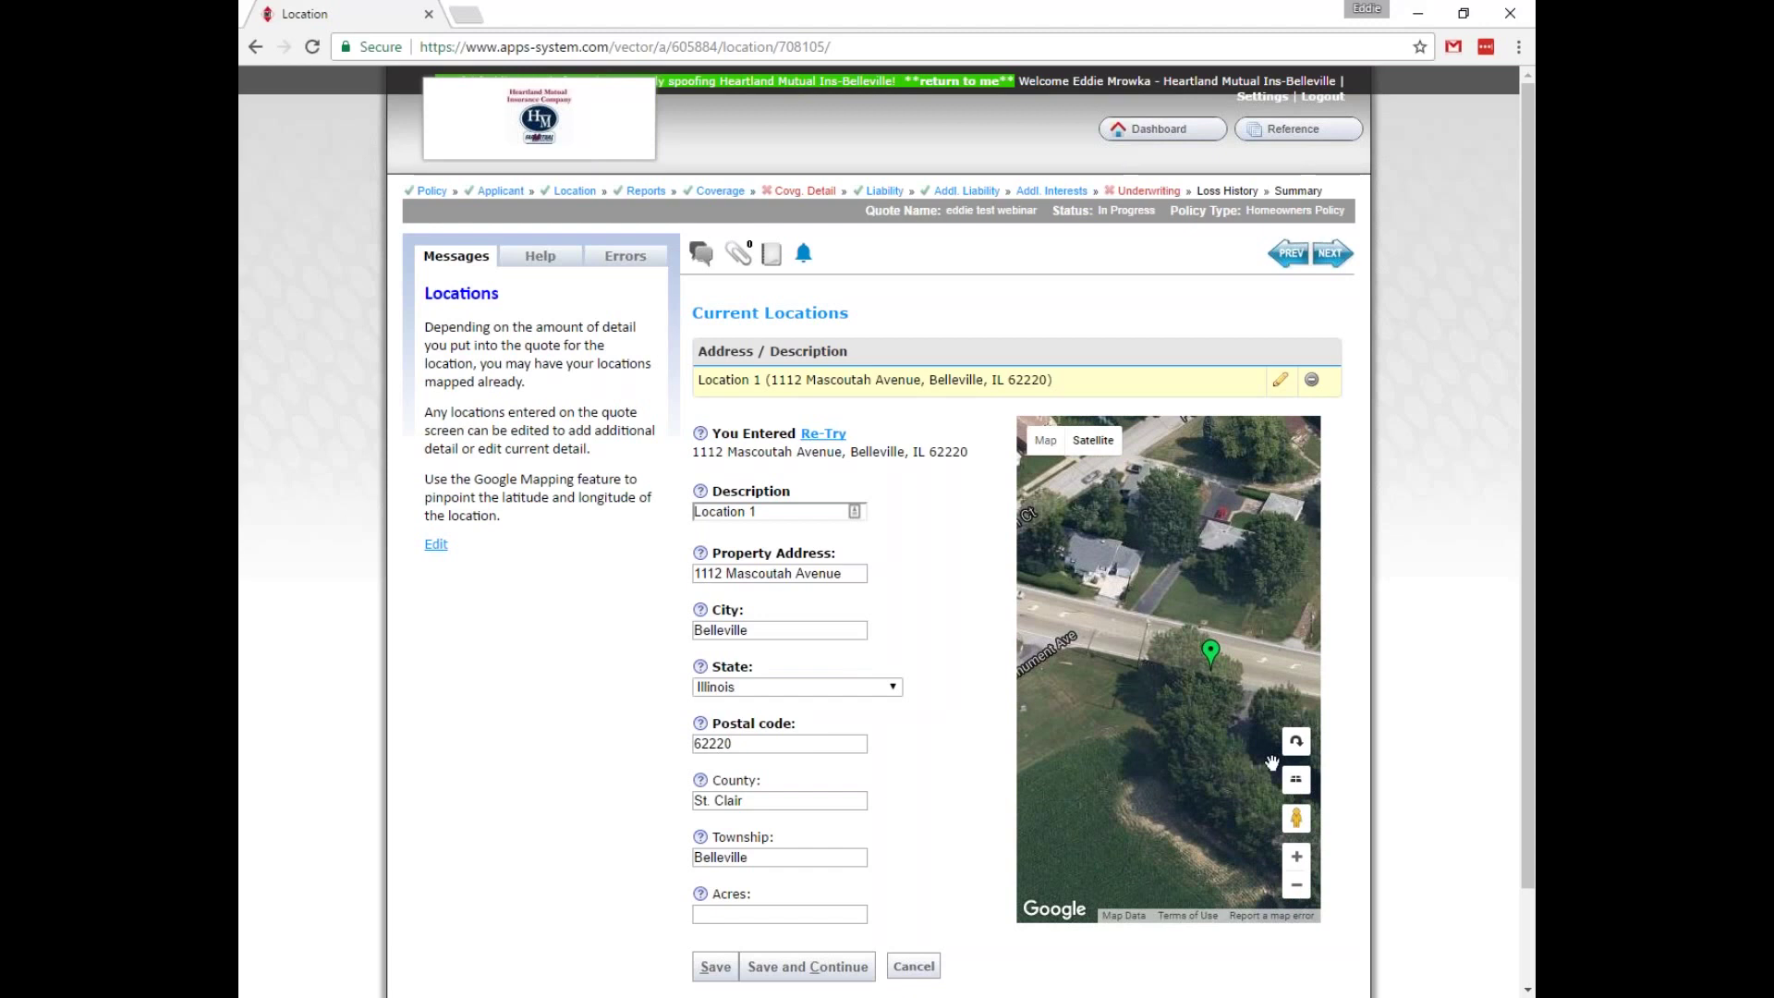
{"action": "mouse_move", "coordinate": [1210, 658]}
{"action": "left_mouse_down"}
{"action": "mouse_move", "coordinate": [1140, 503]}
{"action": "mouse_move", "coordinate": [1268, 720]}
{"action": "mouse_move", "coordinate": [1401, 739]}
{"action": "left_mouse_up"}
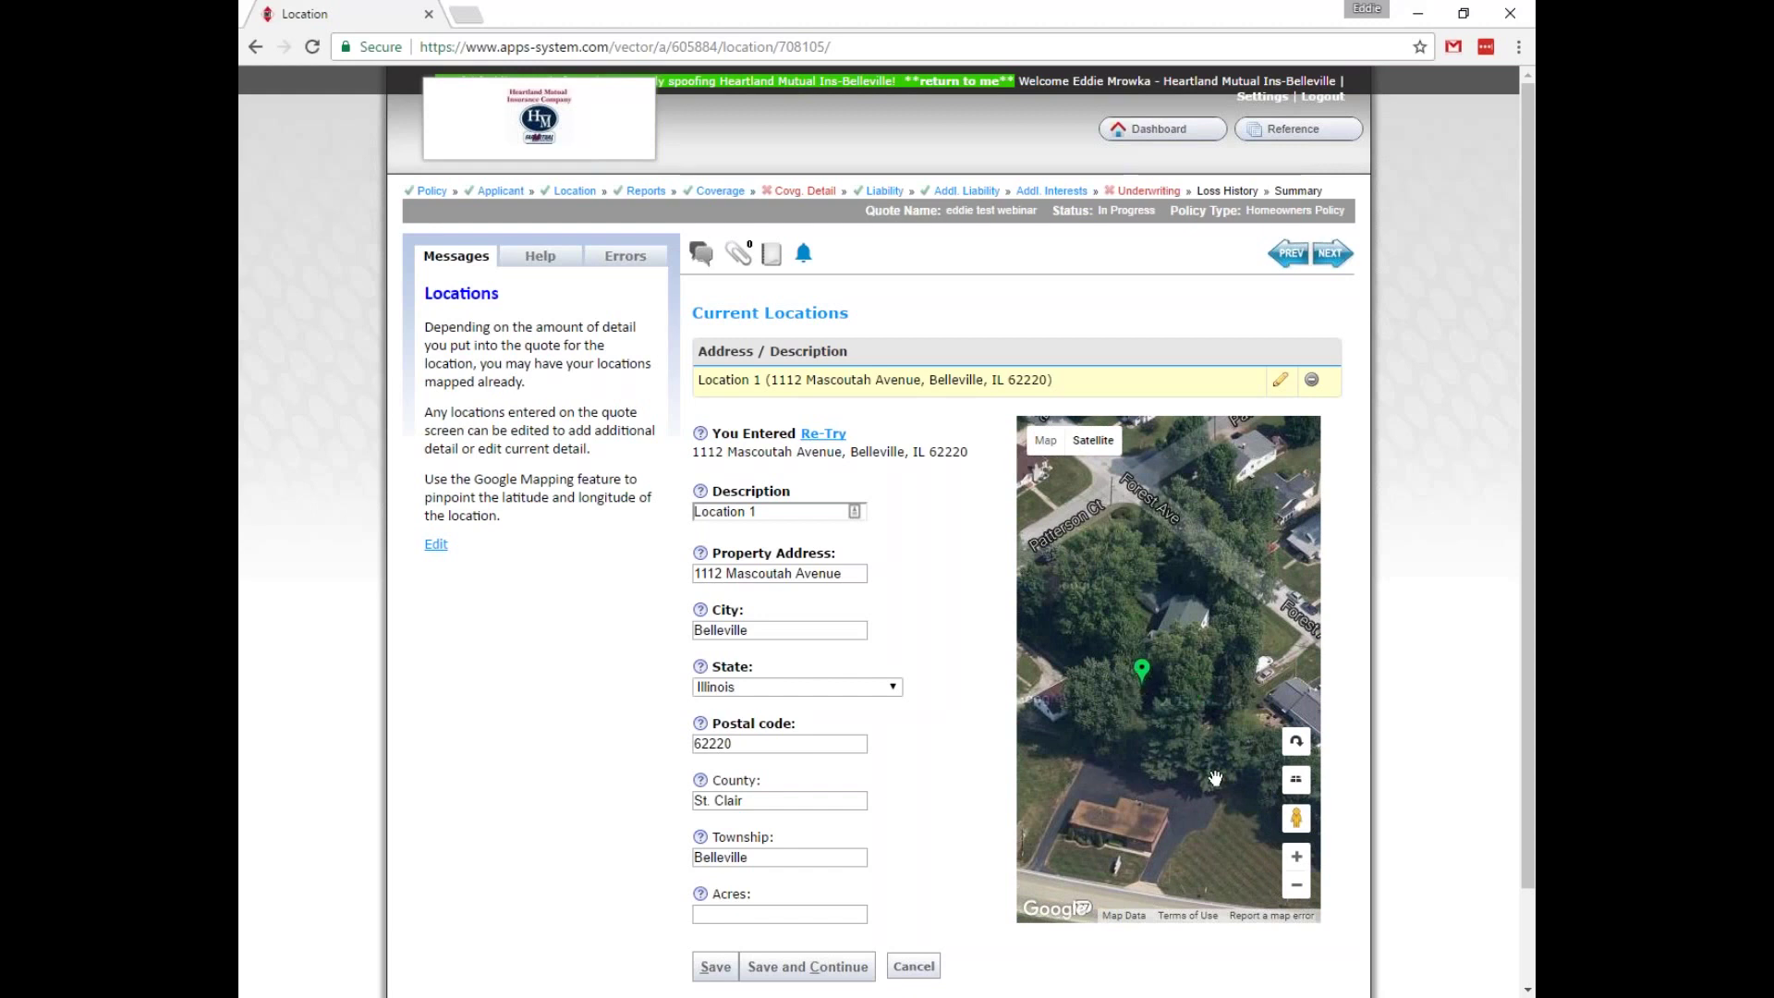
{"action": "left_click_drag", "start_coordinate": [1214, 777], "coordinate": [1225, 579]}
{"action": "mouse_move", "coordinate": [1153, 471]}
{"action": "left_mouse_down"}
{"action": "mouse_move", "coordinate": [1119, 628]}
{"action": "mouse_move", "coordinate": [1132, 615]}
{"action": "left_mouse_up"}
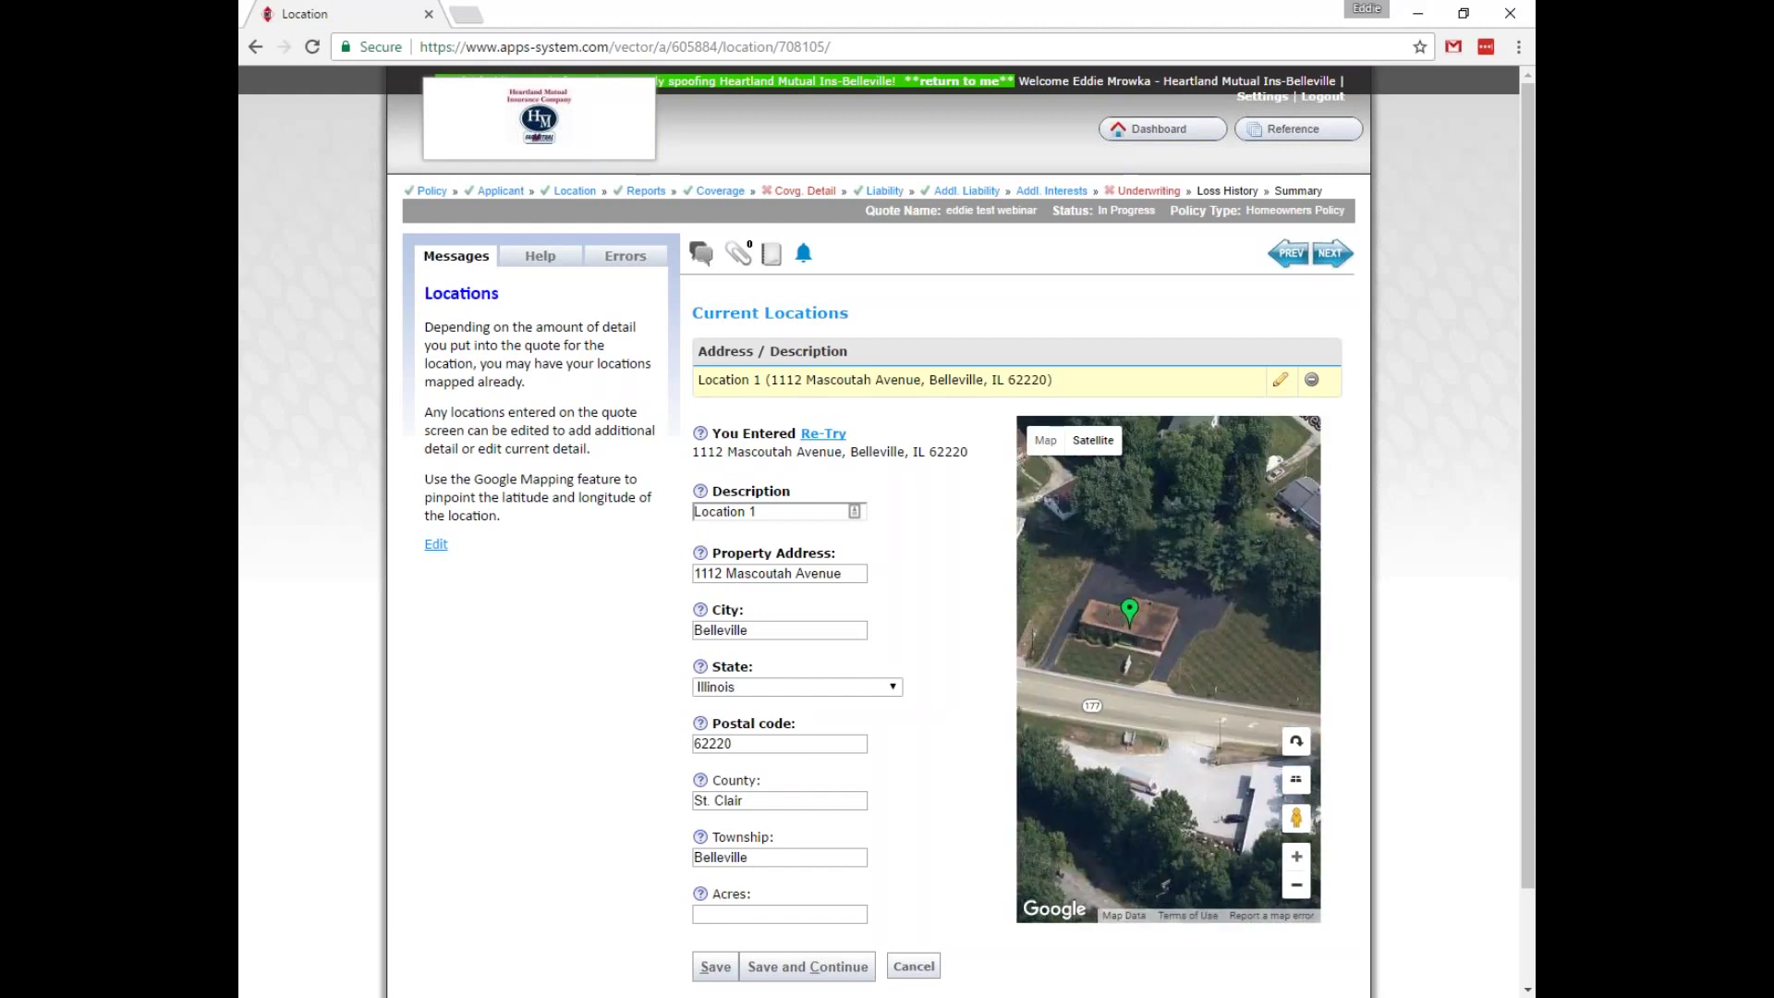
{"action": "left_click", "coordinate": [1296, 855]}
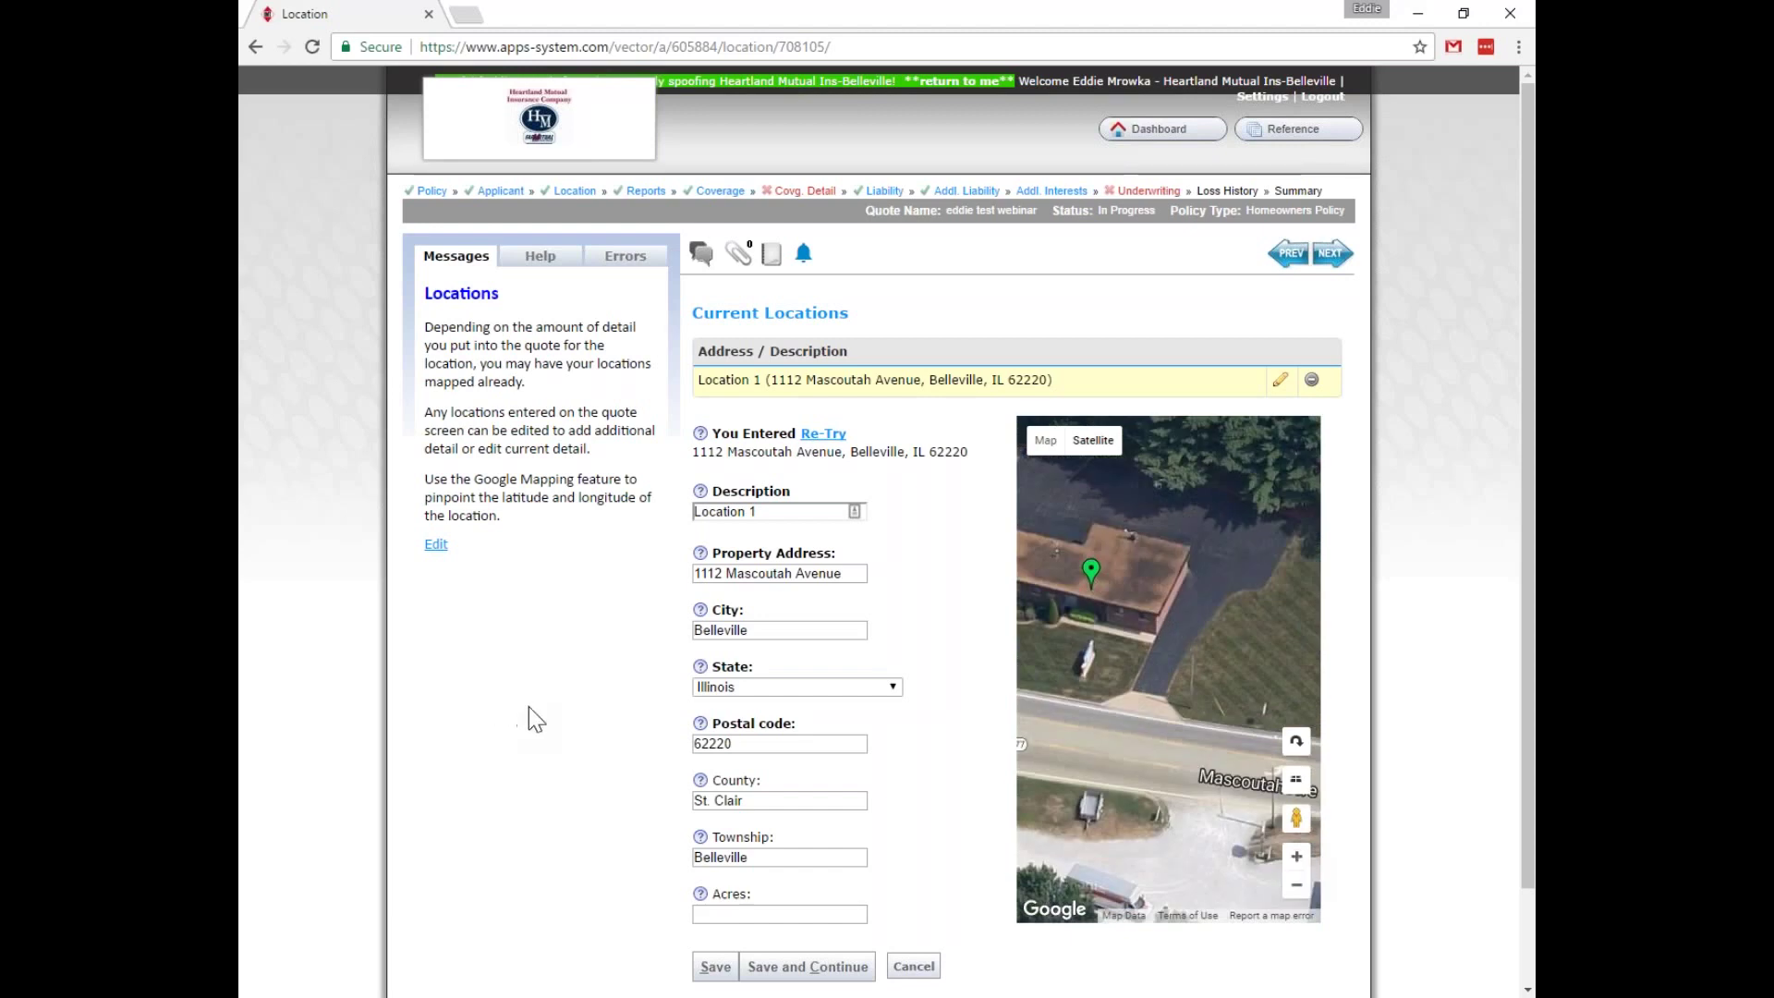
{"action": "left_click", "coordinate": [716, 967]}
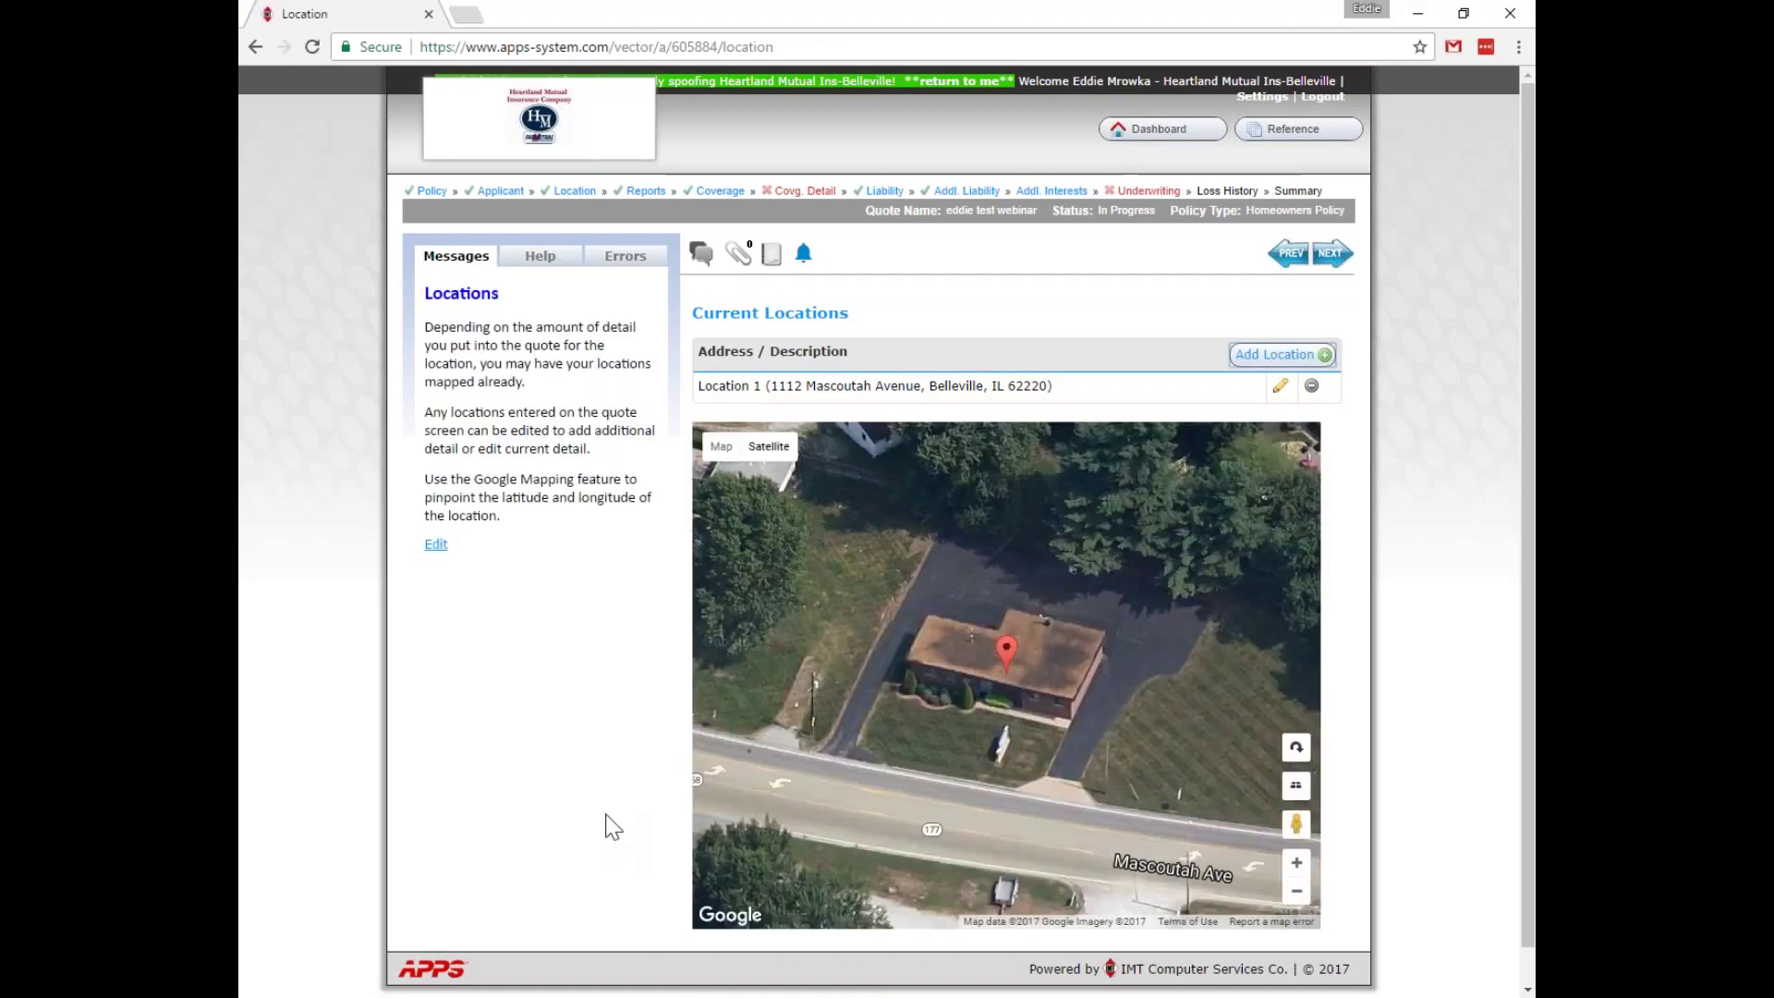
Advance through the Reports and Coverage pages to Coverage Detail.
{"action": "left_click", "coordinate": [646, 191]}
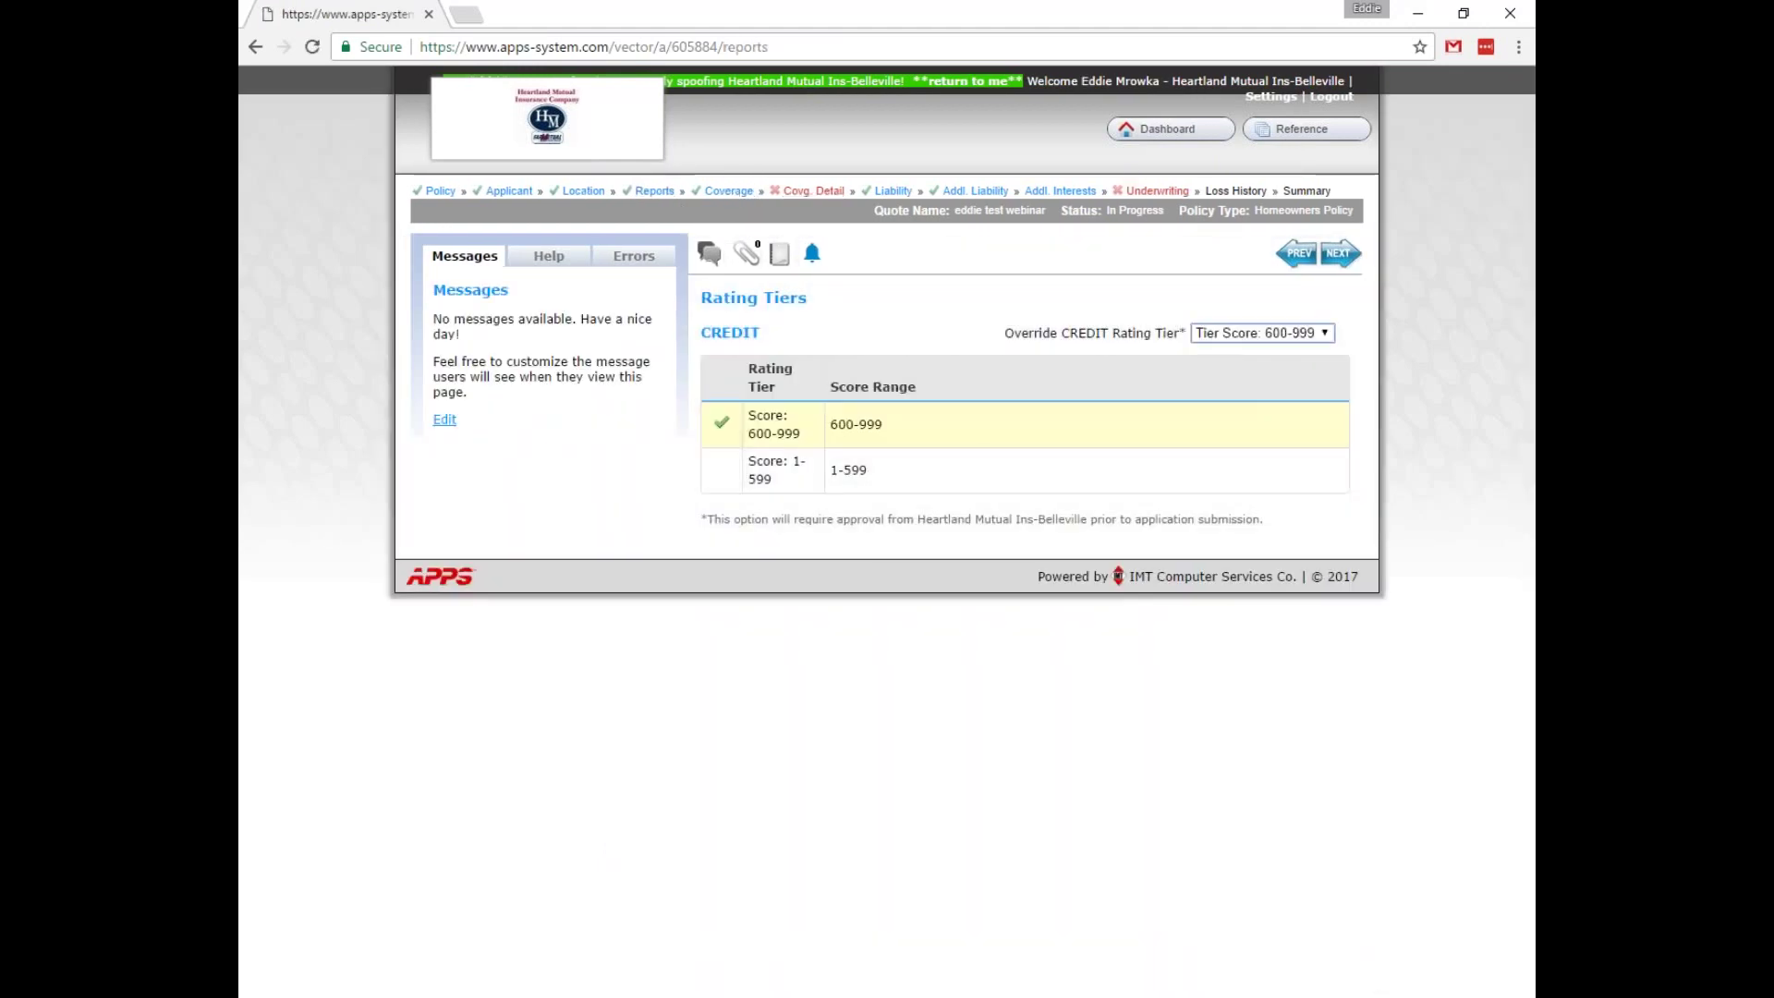
{"action": "left_click", "coordinate": [730, 194]}
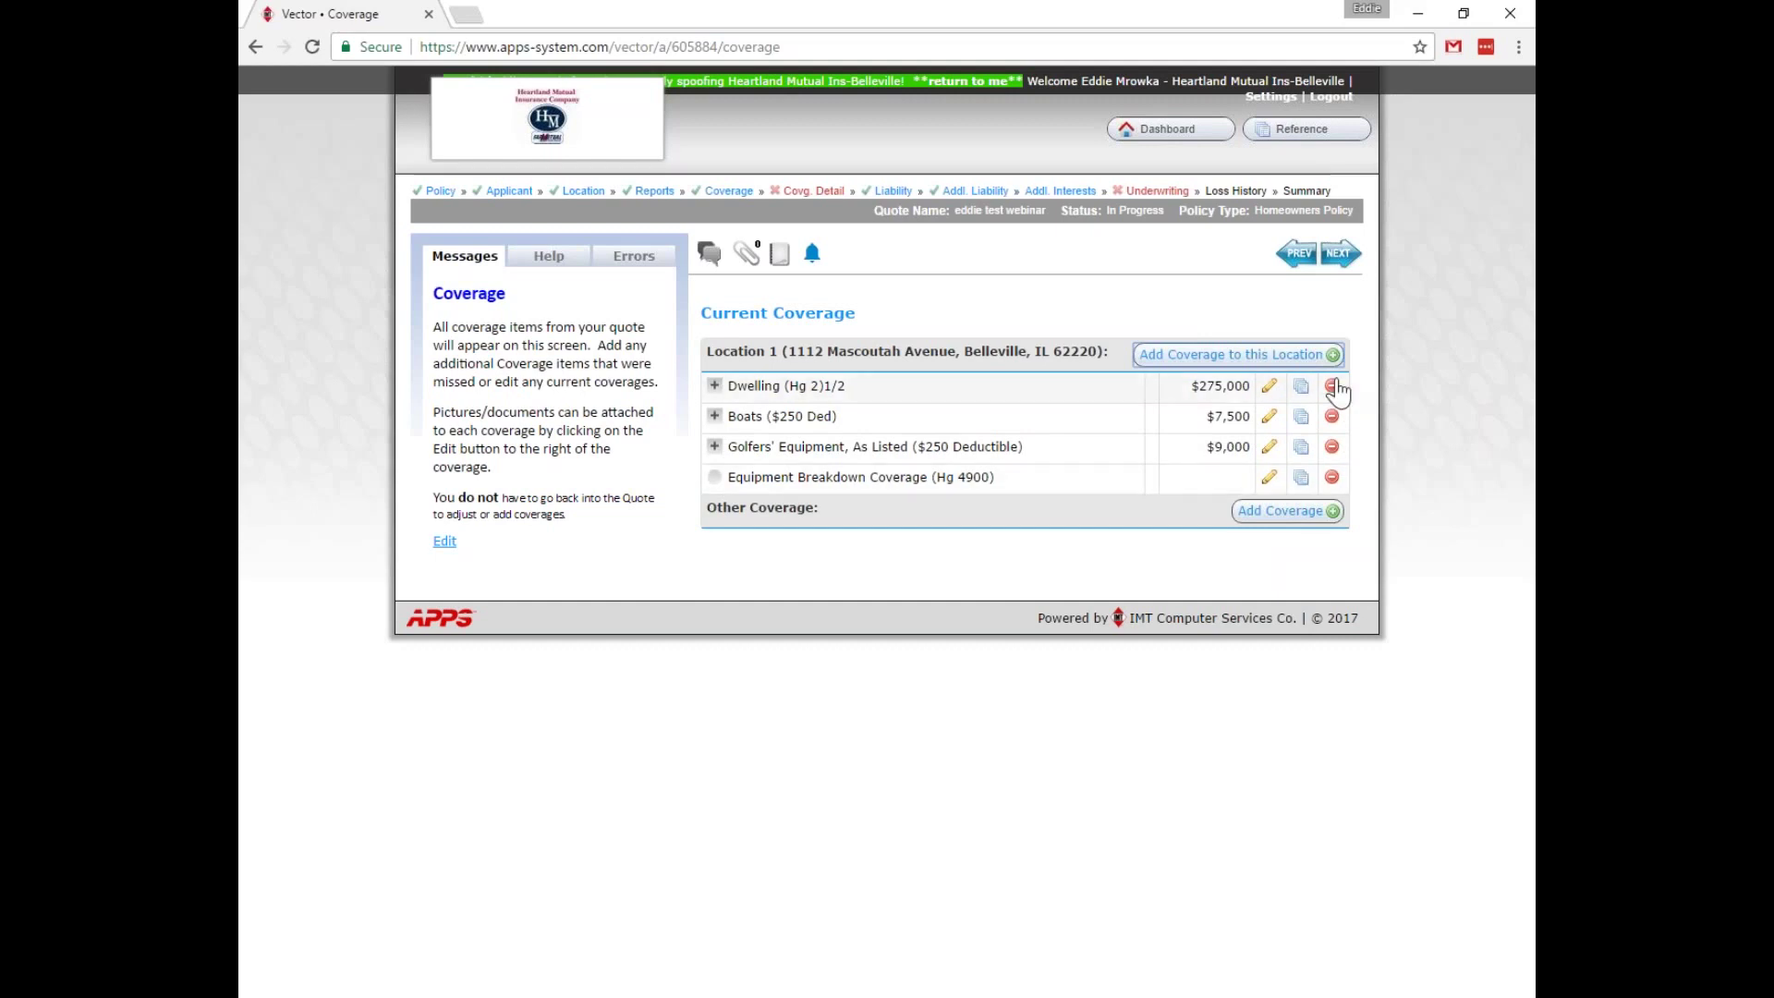
{"action": "left_click", "coordinate": [819, 194]}
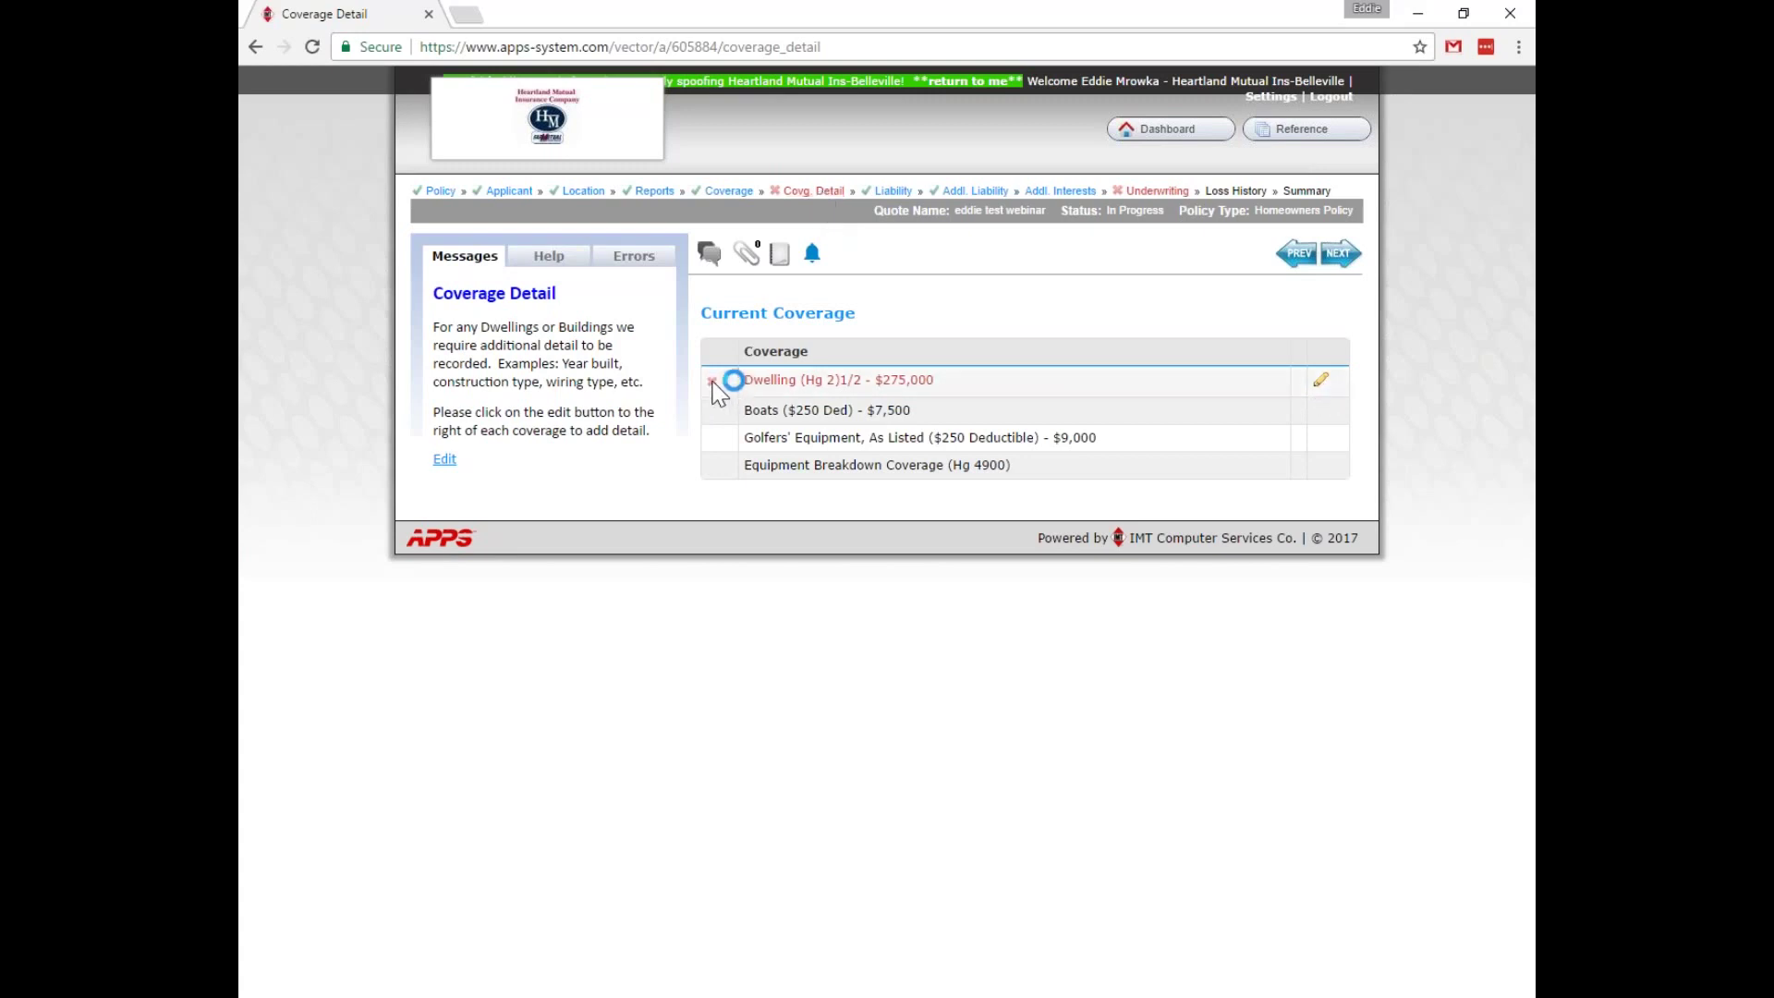
Enter Dwelling details: built 2015, Frame, 2500 sq ft, Cedar Shakes roof from 2015.
{"action": "left_click", "coordinate": [1321, 381]}
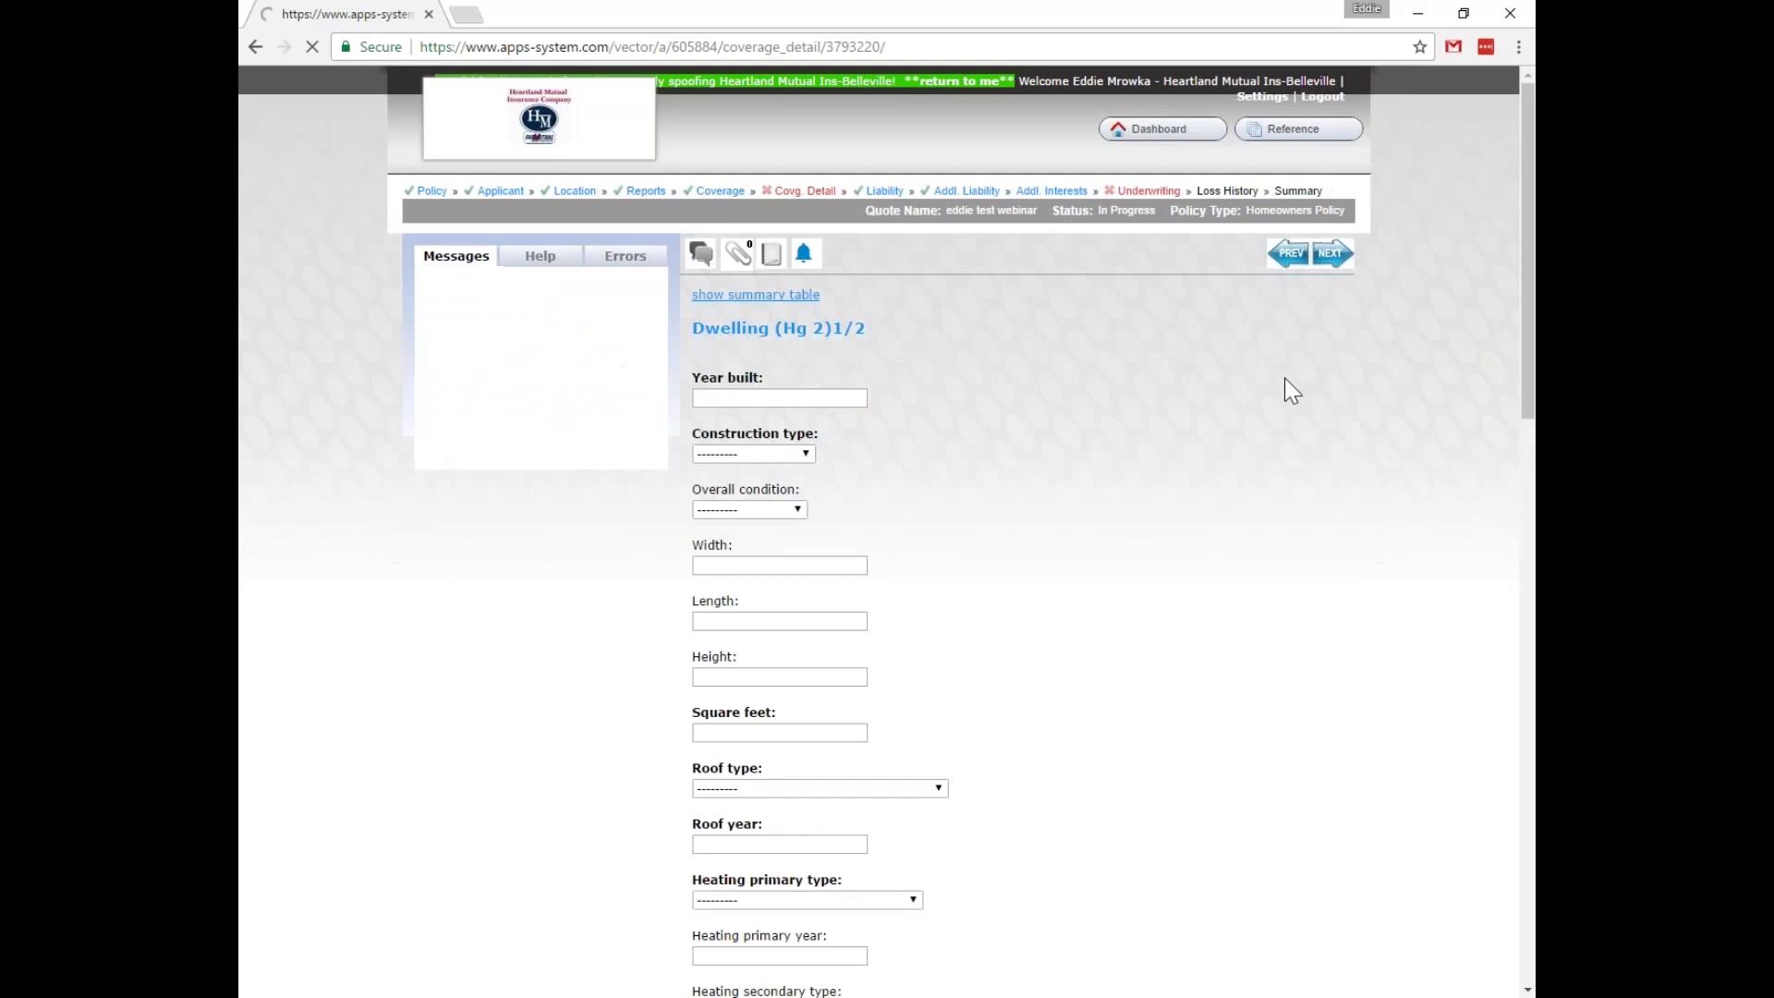
{"action": "scroll", "coordinate": [1083, 359], "scroll_direction": "down", "scroll_amount": 12}
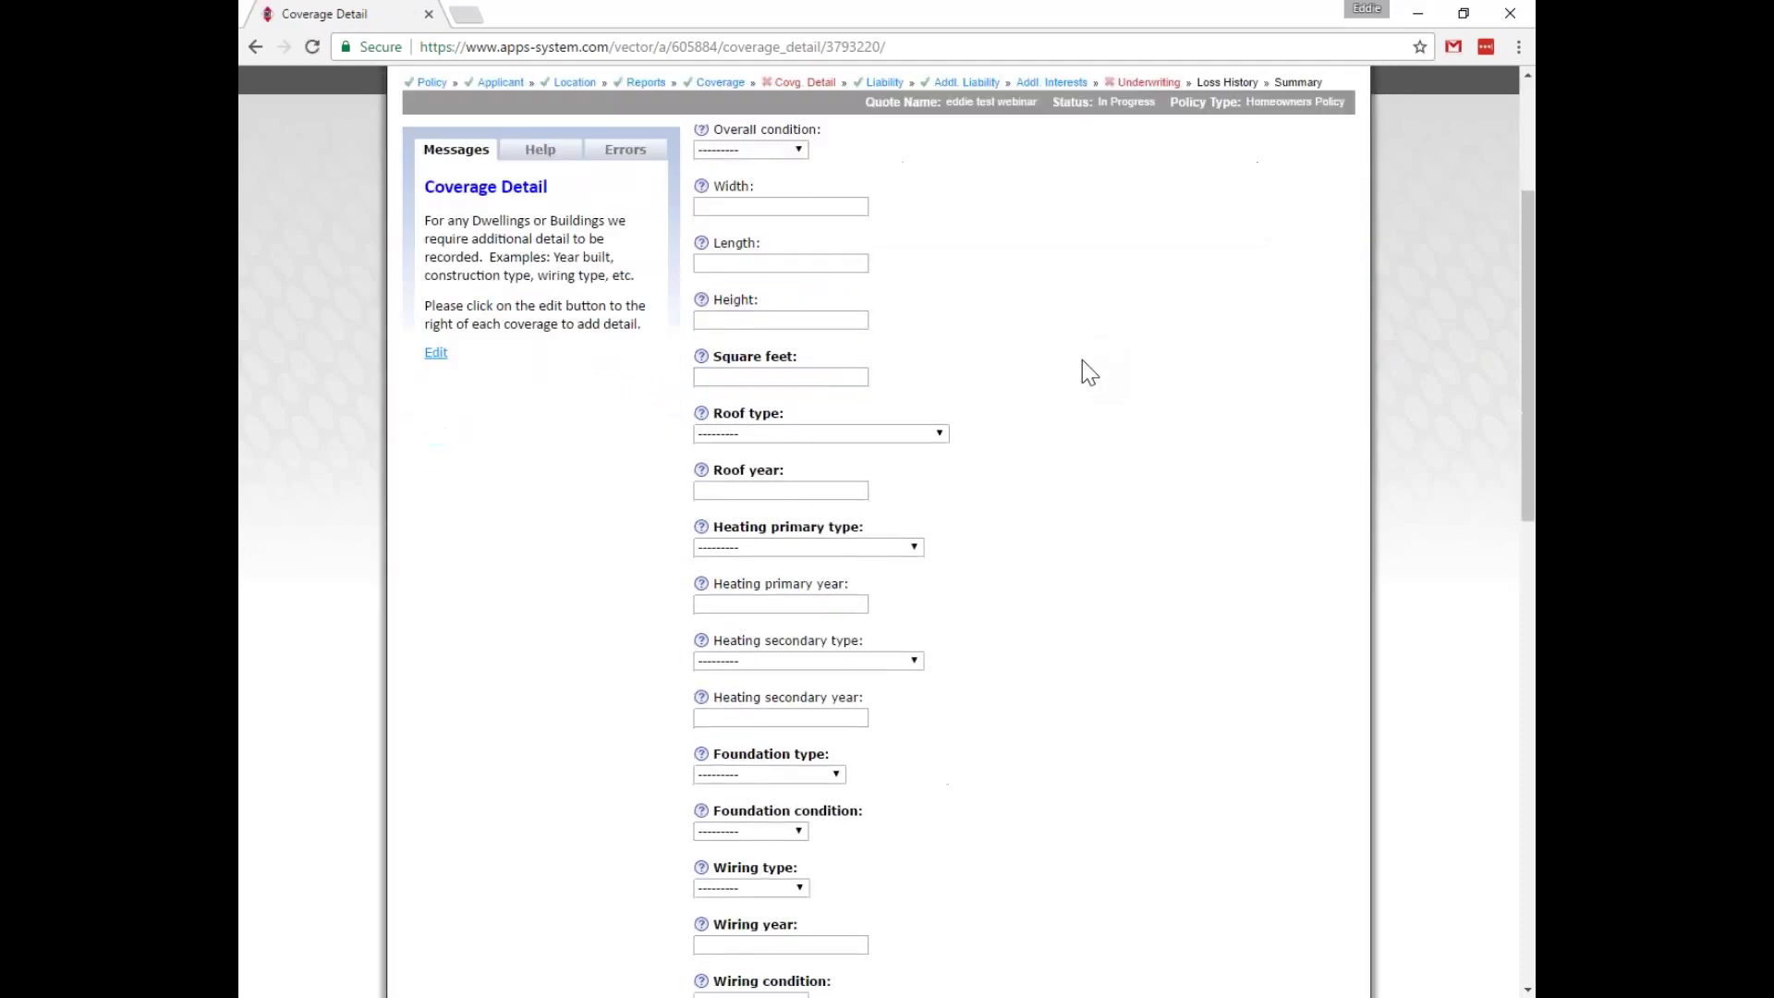
{"action": "scroll", "coordinate": [1083, 360], "scroll_direction": "down", "scroll_amount": 5}
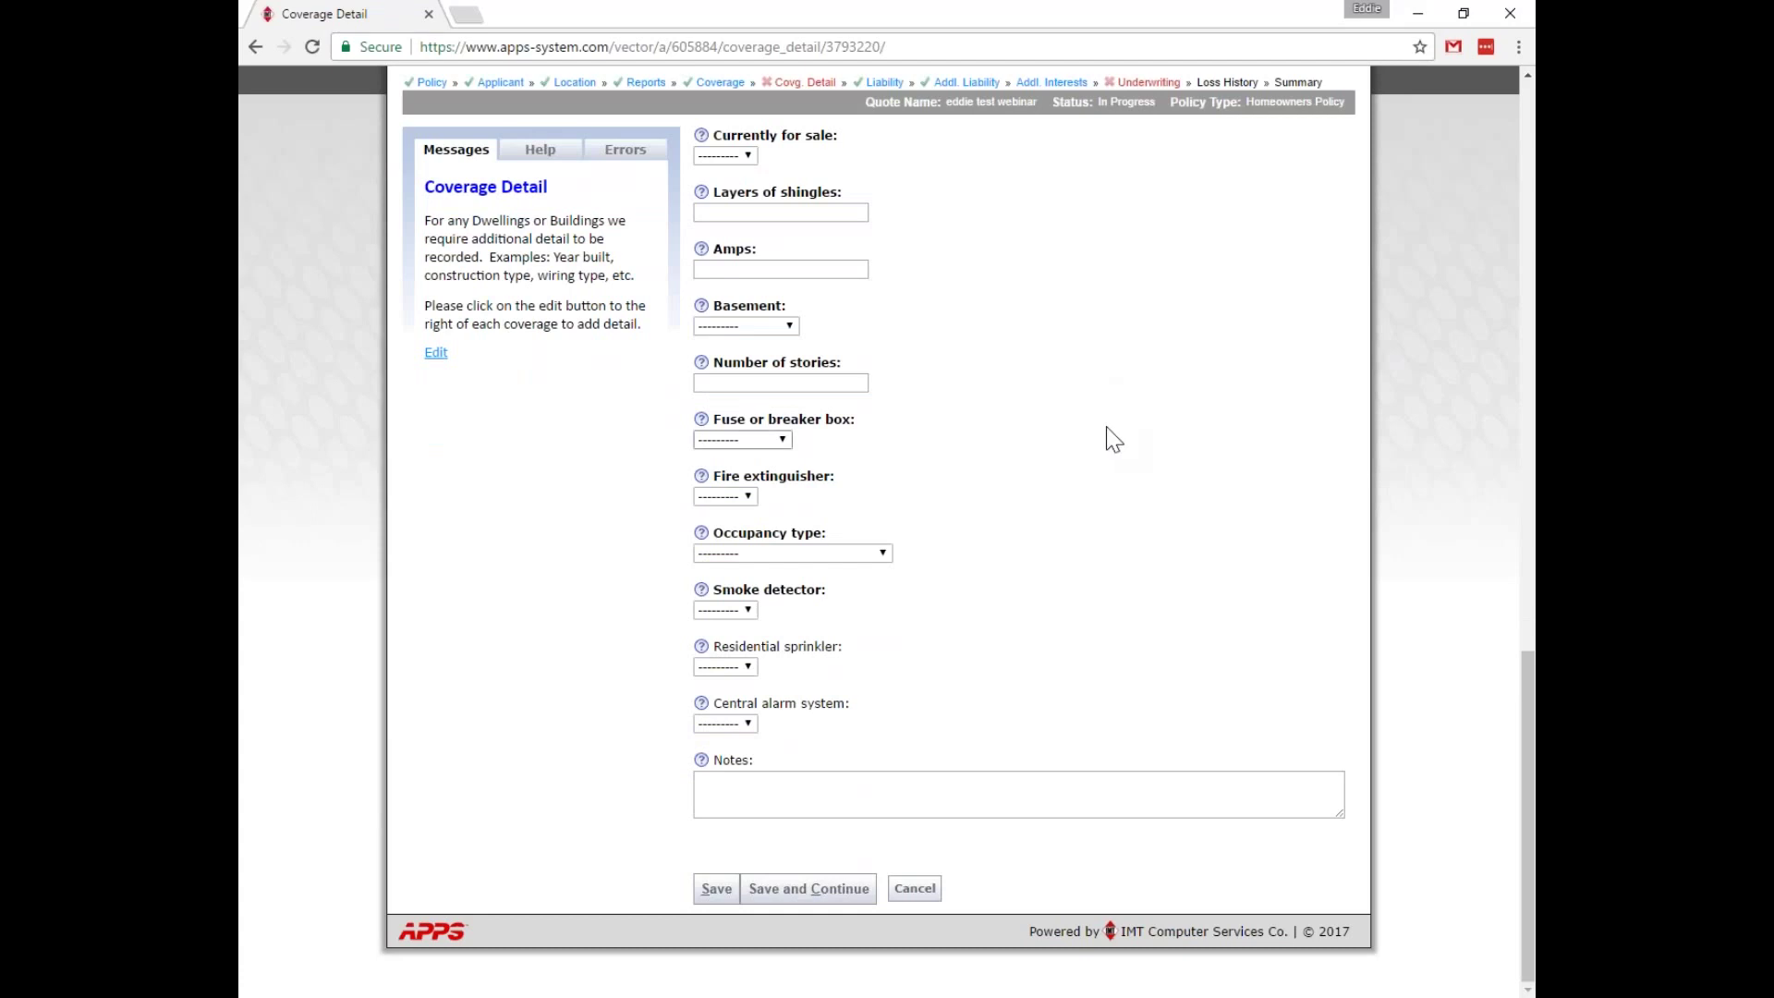
{"action": "scroll", "coordinate": [1116, 428], "scroll_direction": "up", "scroll_amount": 18}
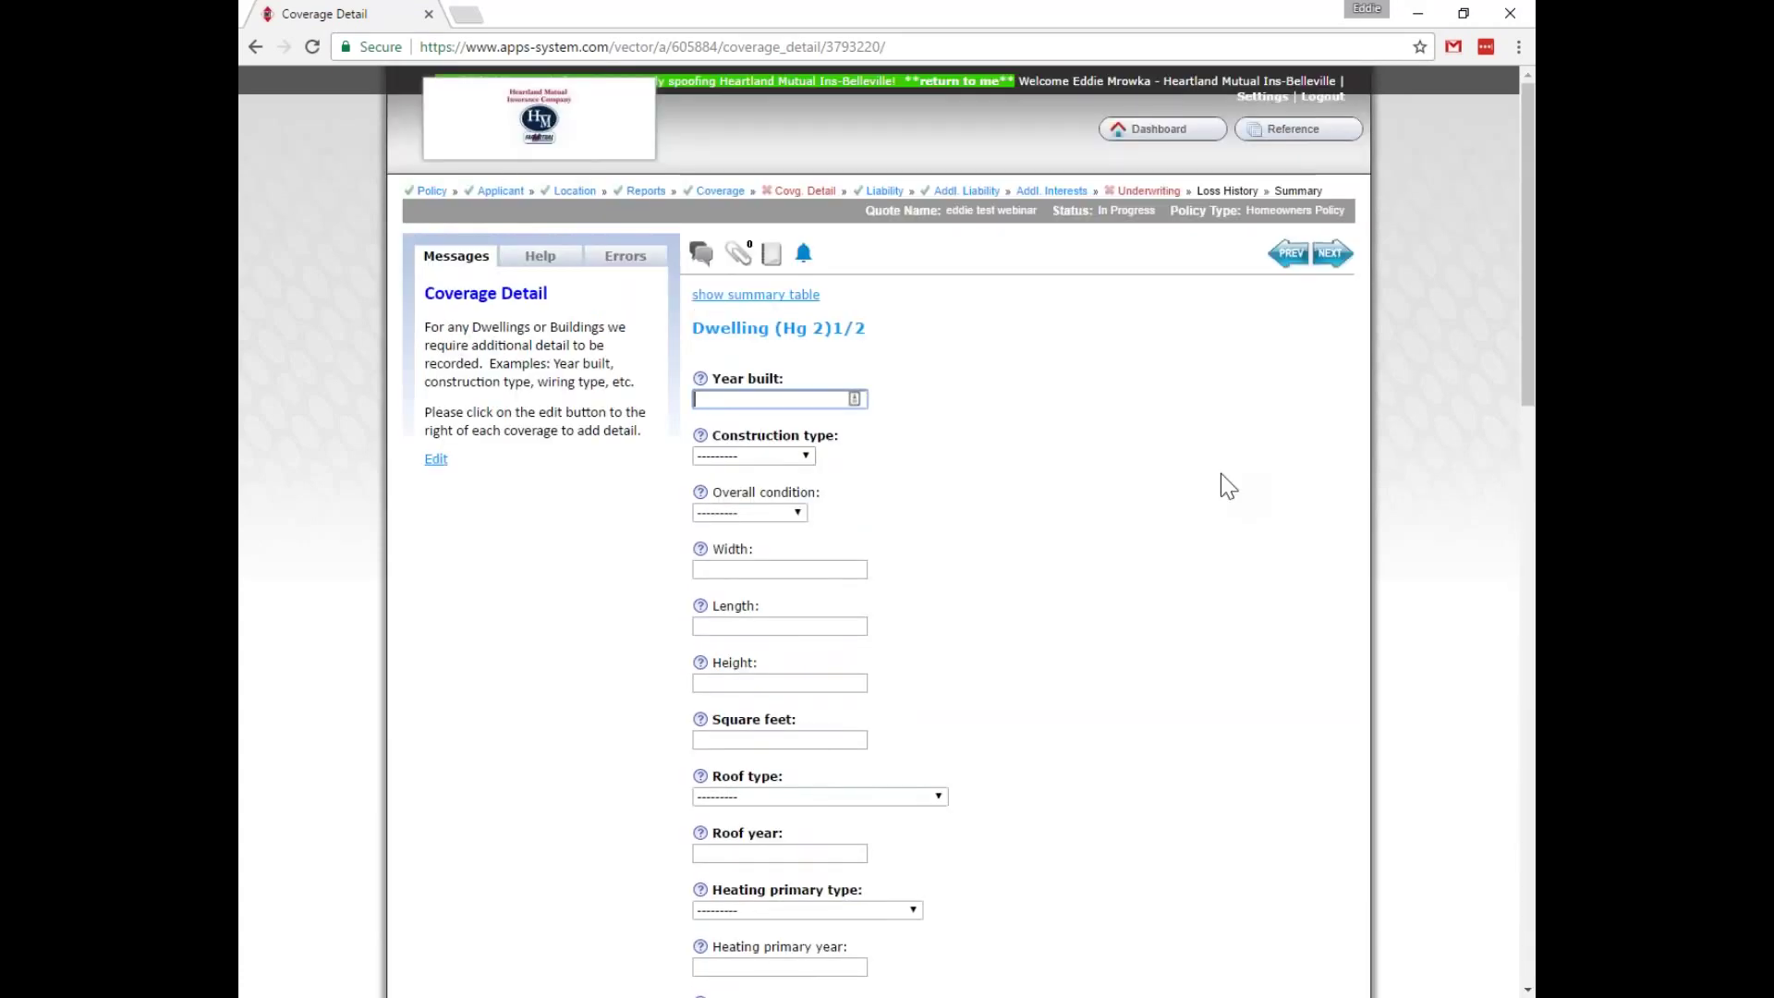
{"action": "type", "text": "2015"}
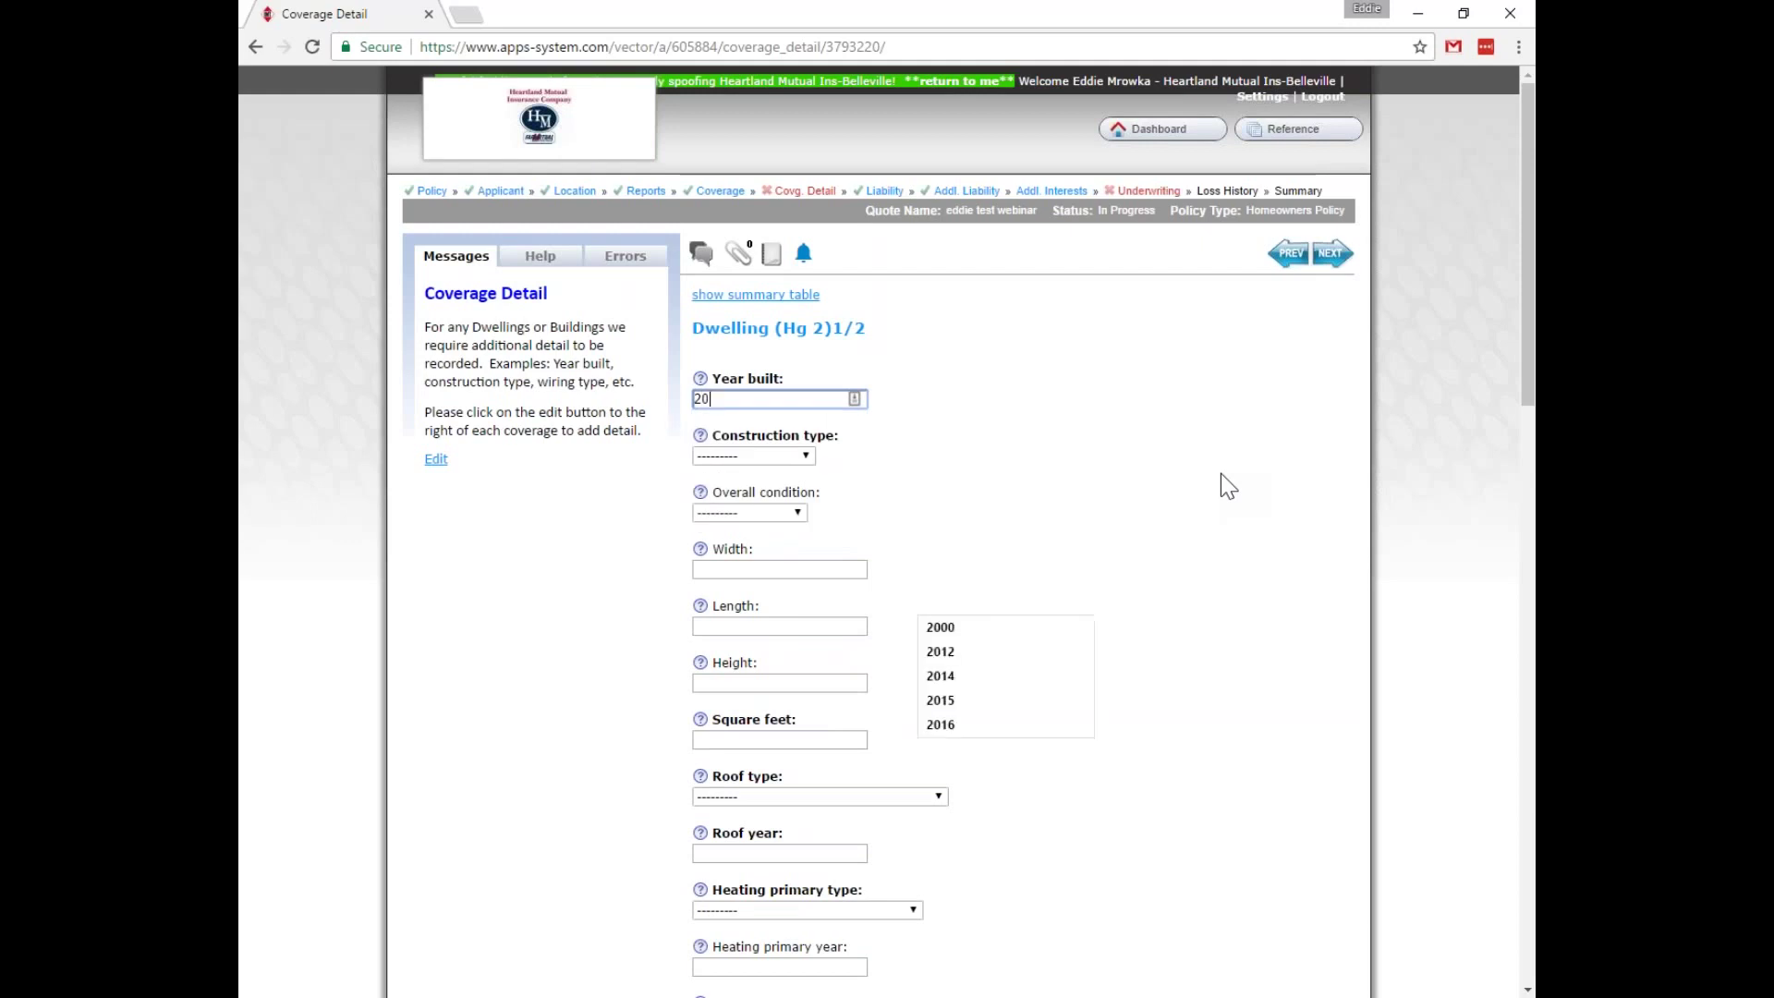
{"action": "key", "text": "Tab"}
{"action": "key", "text": "f"}
{"action": "key", "text": "Tab"}
{"action": "key", "text": "Tab"}
{"action": "key", "text": "Tab"}
{"action": "key", "text": "Tab"}
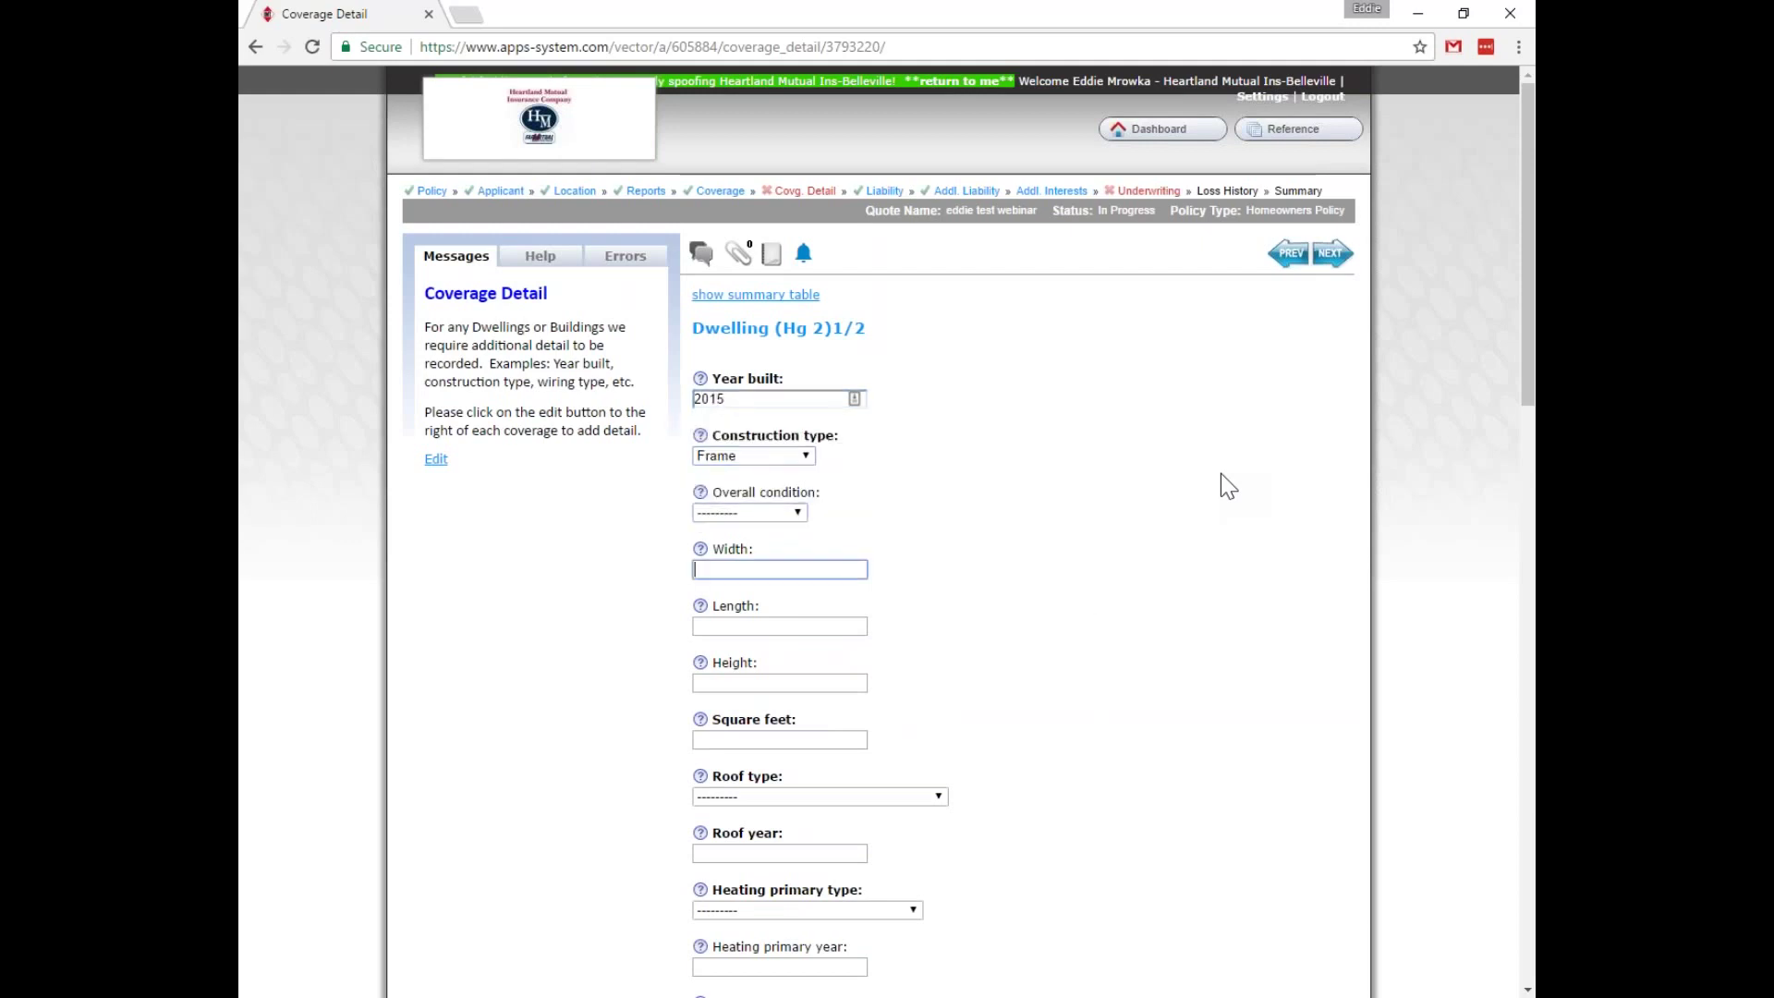
{"action": "key", "text": "Tab"}
{"action": "type", "text": "2500"}
{"action": "key", "text": "Tab"}
{"action": "key", "text": "Down"}
{"action": "key", "text": "Down"}
{"action": "key", "text": "Down"}
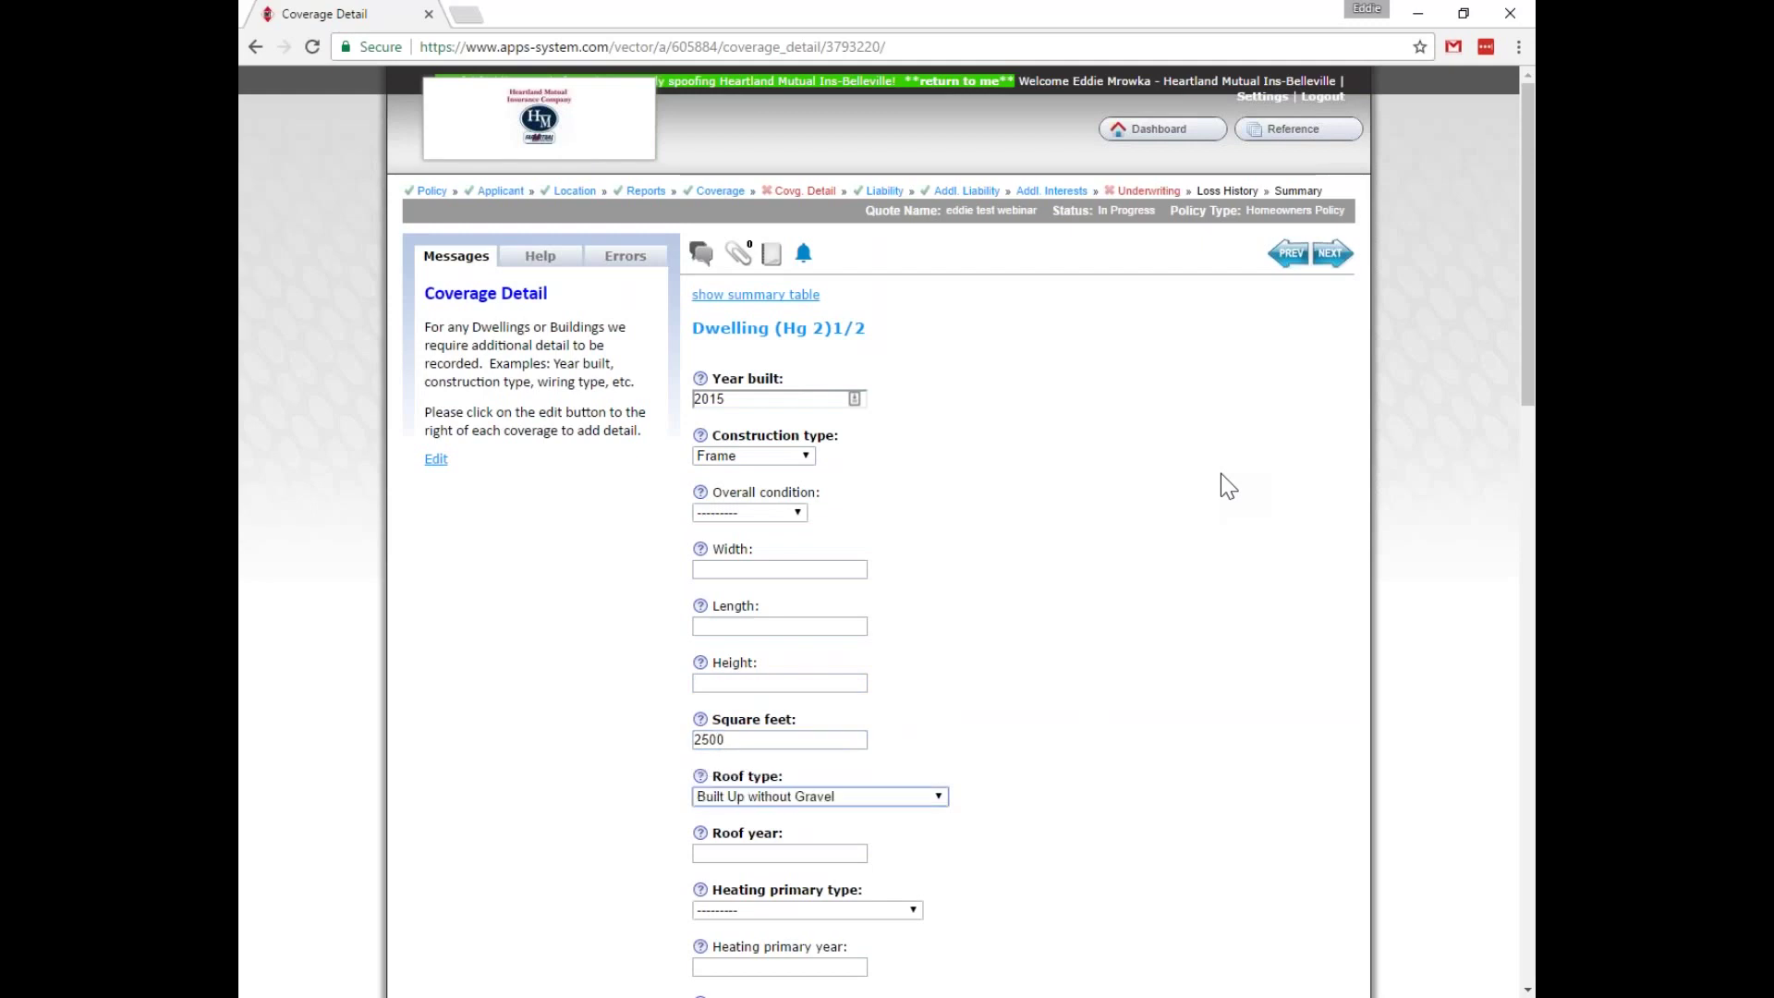
{"action": "key", "text": "c"}
{"action": "key", "text": "Tab"}
{"action": "type", "text": "2015"}
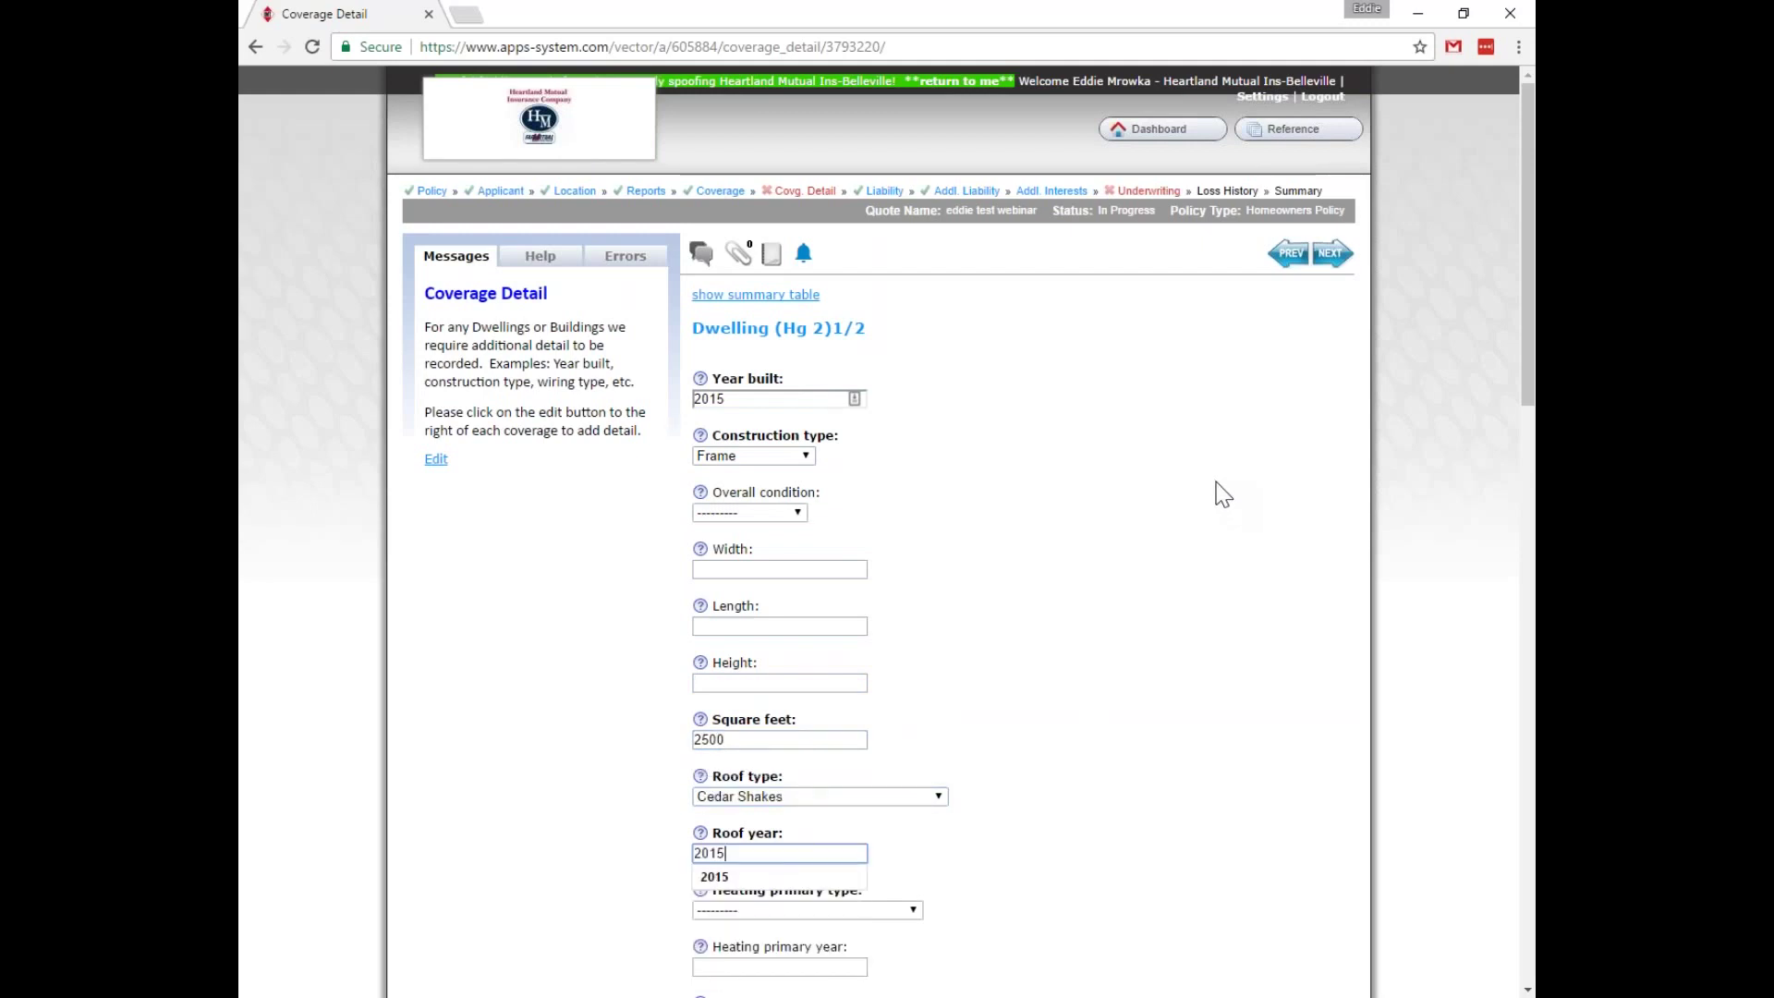
Set Electric heating, Basement foundation in Excellent condition, and Aluminum wiring from 2015, Excellent.
{"action": "scroll", "coordinate": [1221, 485], "scroll_direction": "down", "scroll_amount": 5}
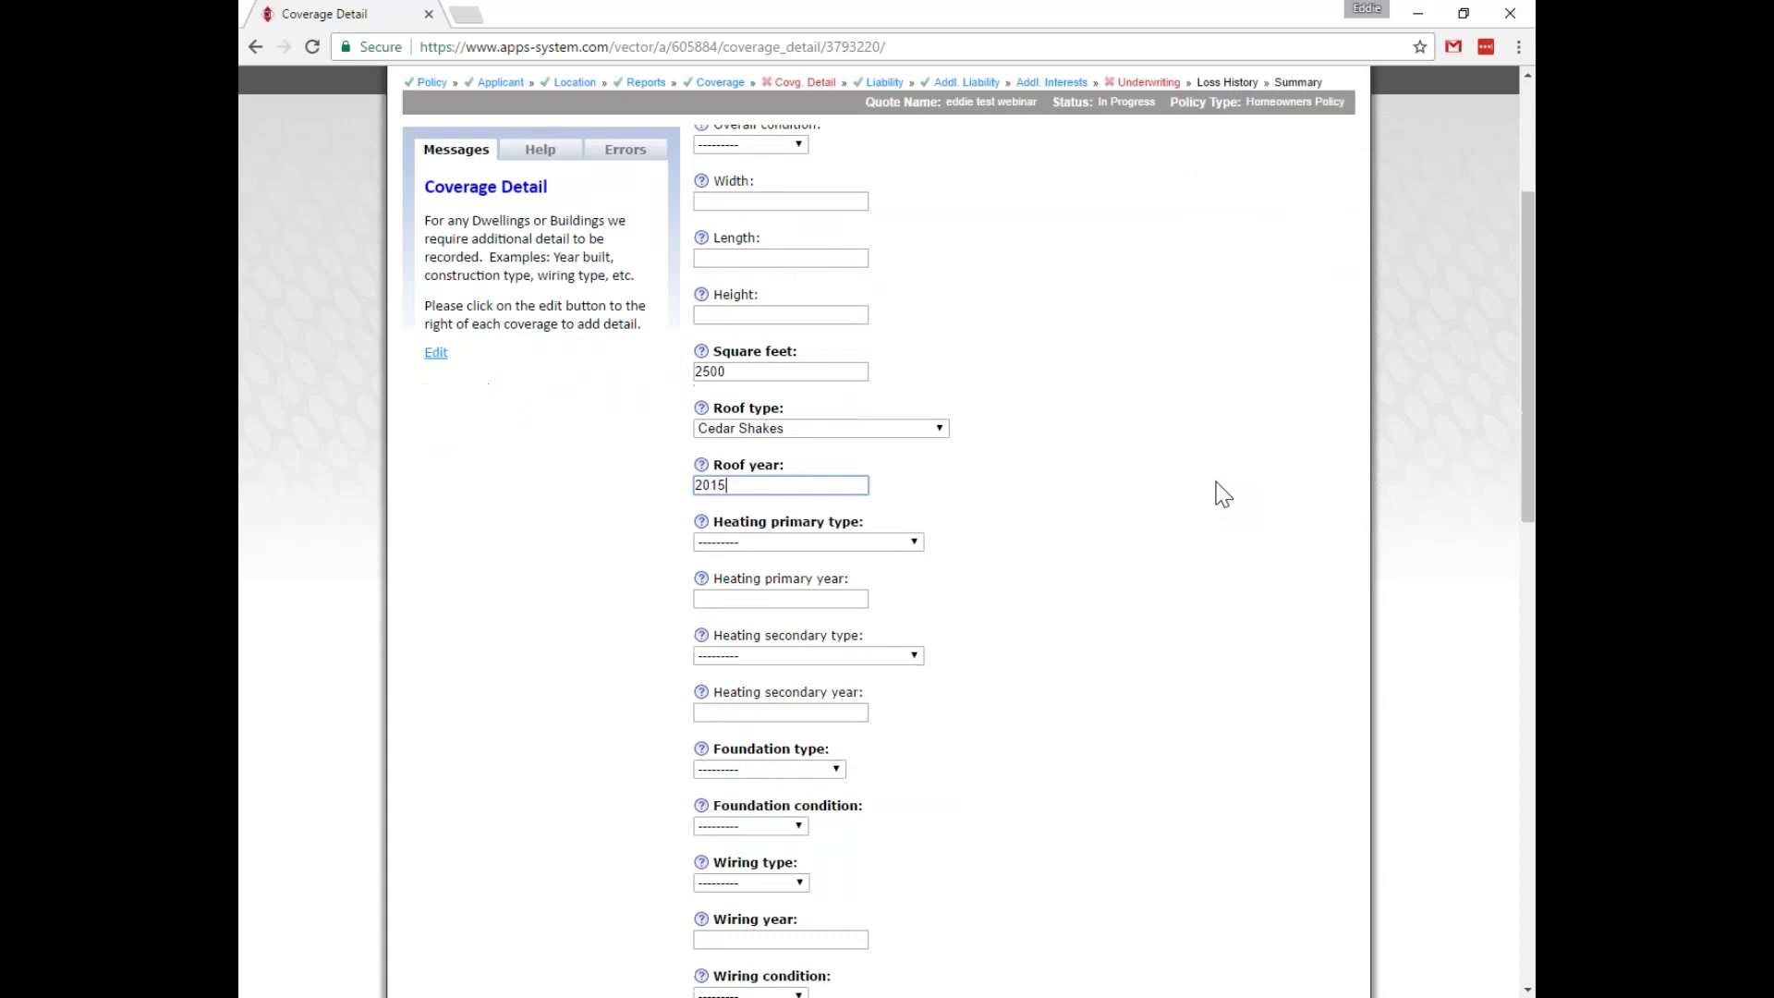
{"action": "left_click", "coordinate": [901, 446]}
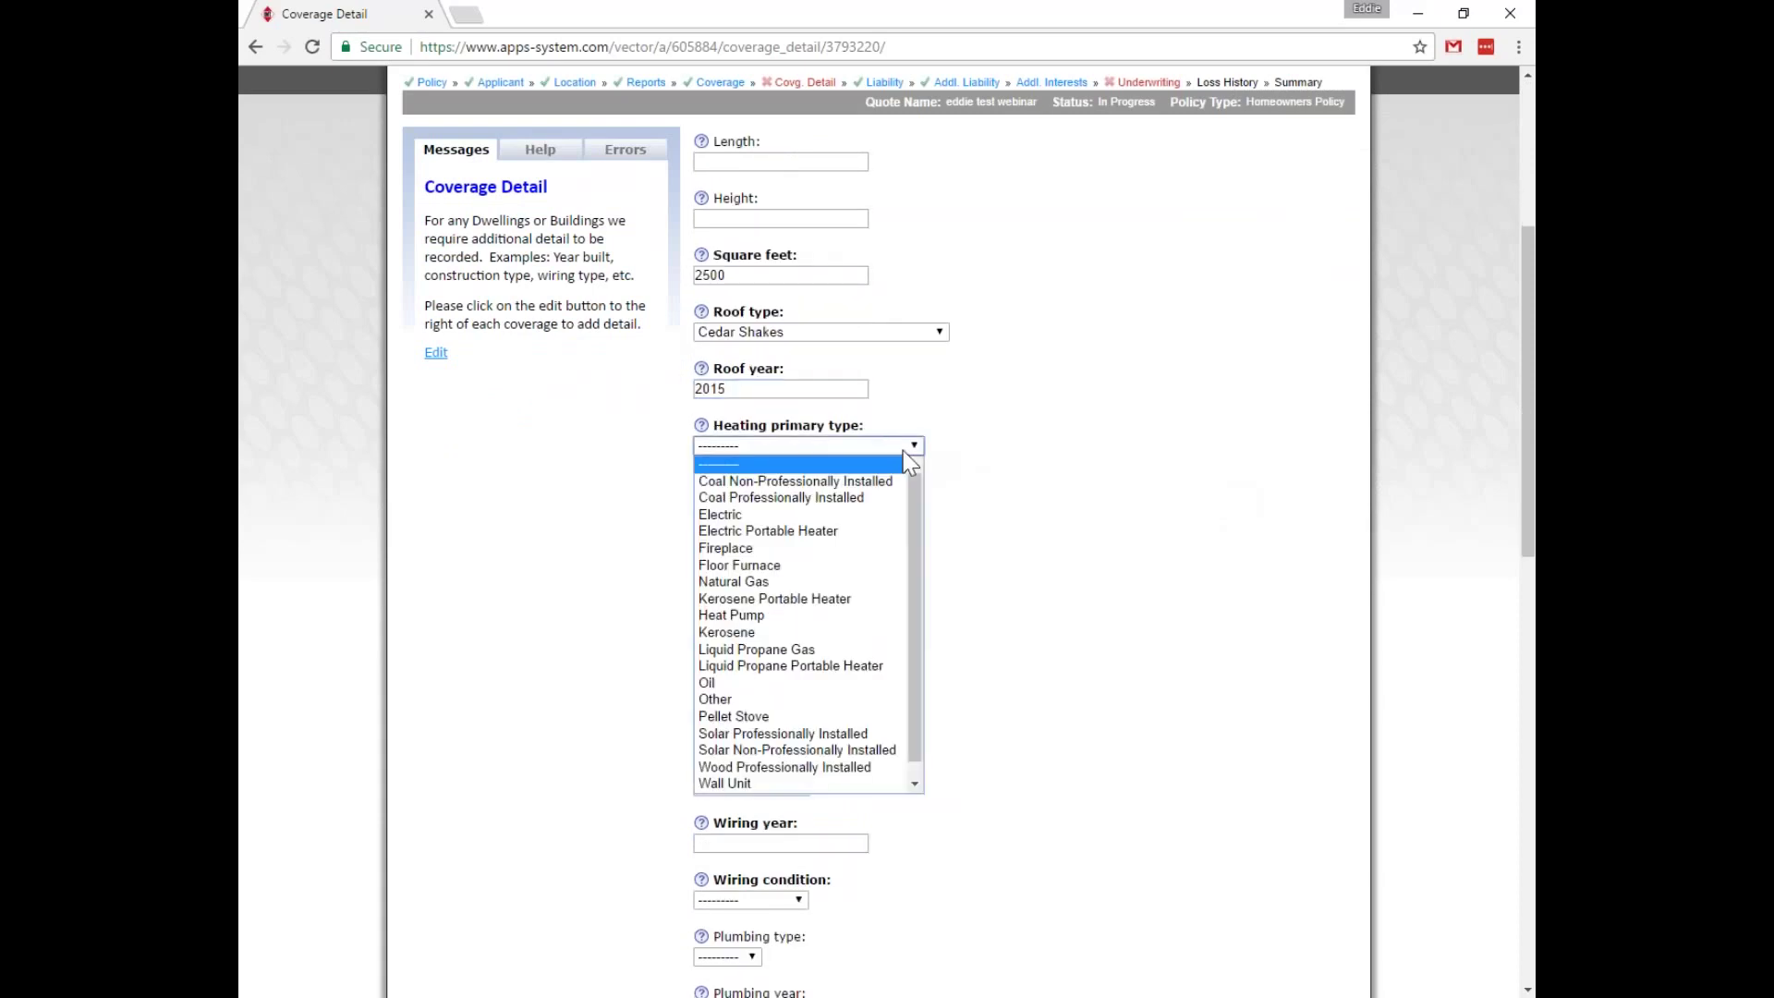
{"action": "left_click", "coordinate": [804, 513]}
{"action": "scroll", "coordinate": [790, 304], "scroll_direction": "down", "scroll_amount": 4}
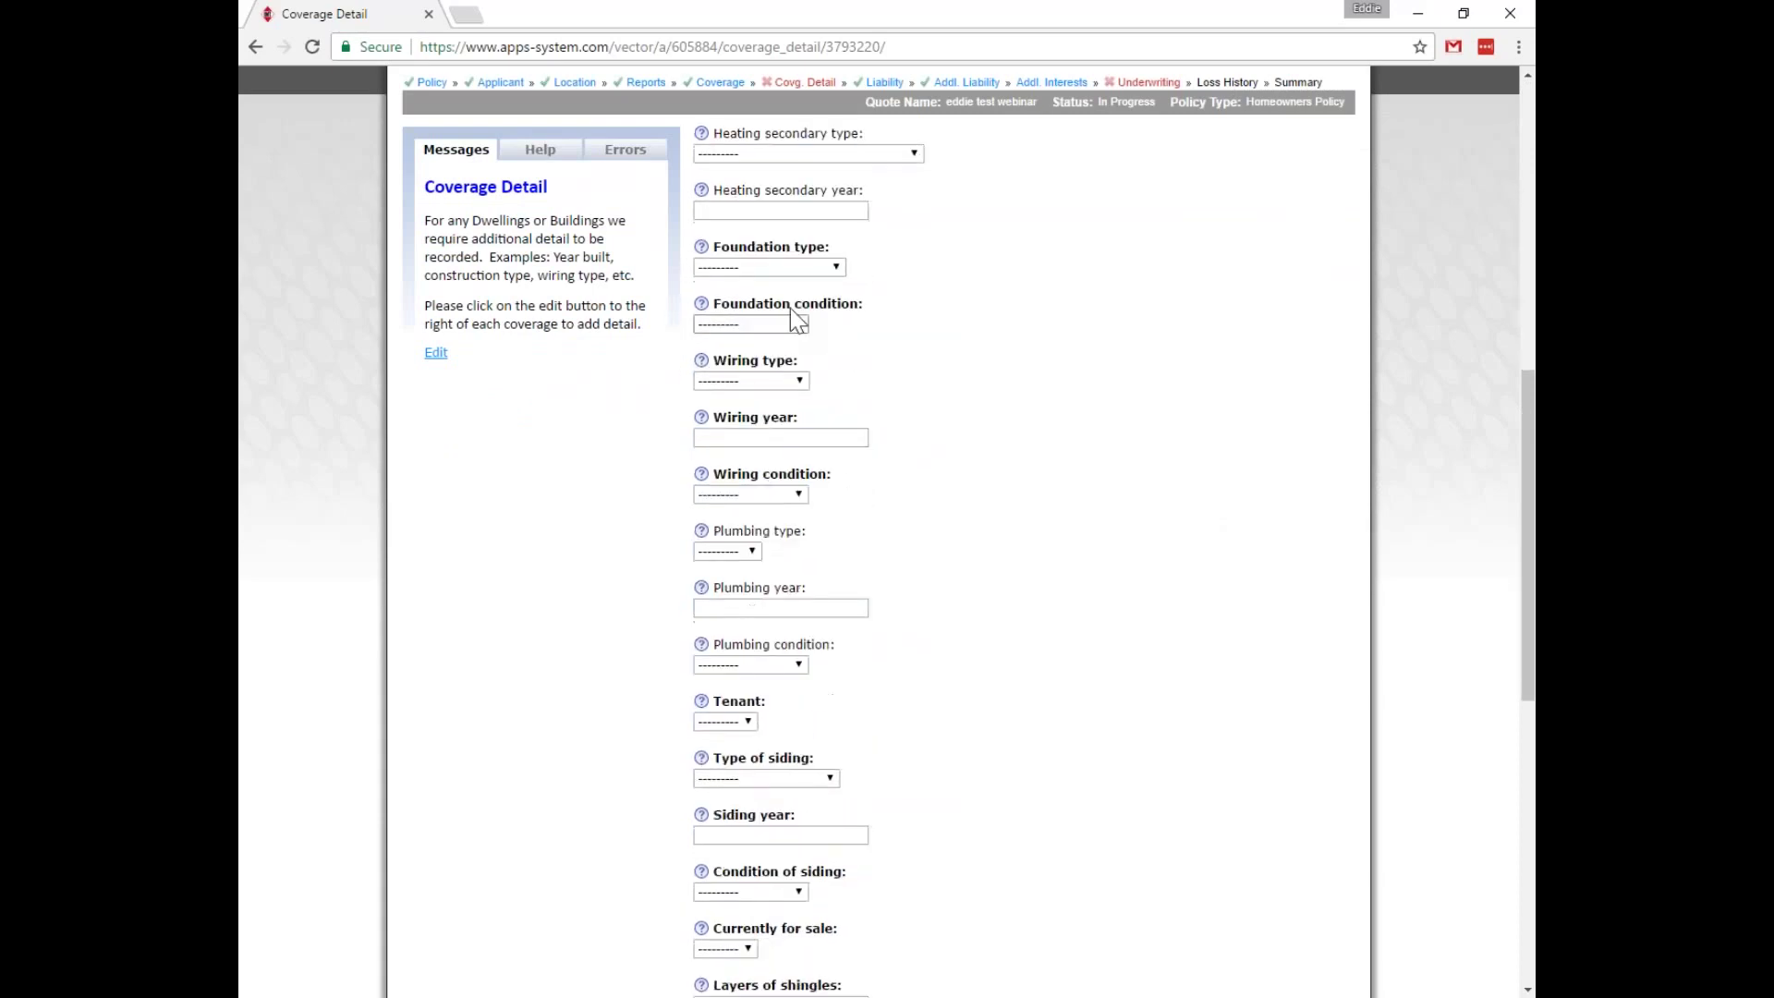
{"action": "left_click", "coordinate": [789, 268]}
{"action": "left_click", "coordinate": [739, 298]}
{"action": "key", "text": "Tab"}
{"action": "key", "text": "e"}
{"action": "key", "text": "Tab"}
{"action": "key", "text": "a"}
{"action": "key", "text": "Tab"}
{"action": "type", "text": "2015"}
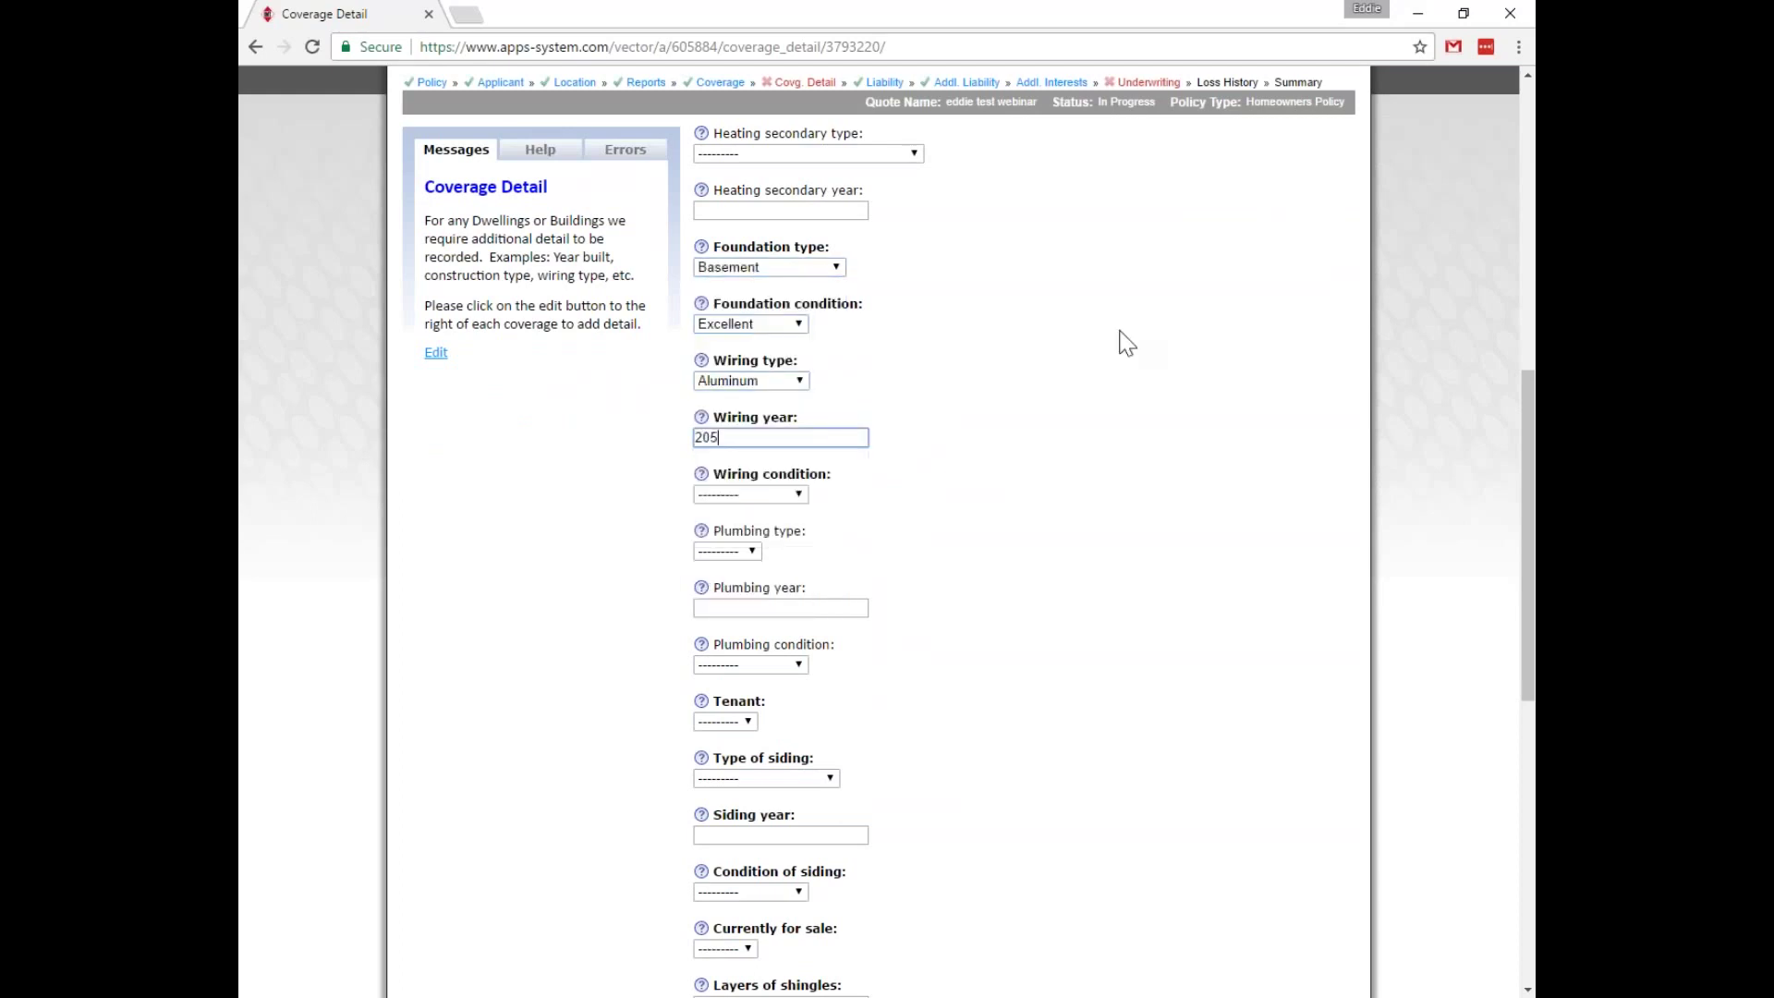
{"action": "key", "text": "Tab"}
{"action": "key", "text": "e"}
Set Tenant to No and Aluminum siding from 2015 in Excellent condition.
{"action": "key", "text": "Tab"}
{"action": "key", "text": "Tab"}
{"action": "key", "text": "Tab"}
{"action": "key", "text": "Tab"}
{"action": "key", "text": "y"}
{"action": "key", "text": "n"}
{"action": "key", "text": "Tab"}
{"action": "key", "text": "a"}
{"action": "key", "text": "Tab"}
{"action": "type", "text": "2015"}
{"action": "key", "text": "Tab"}
{"action": "key", "text": "e"}
Answer for-sale, enter 3 shingle layers, 150 amps, 3 stories, Breaker Box, Owner Occupied - Primary, smoke detector Yes.
{"action": "key", "text": "Tab"}
{"action": "key", "text": "y"}
{"action": "key", "text": "Tab"}
{"action": "type", "text": "3"}
{"action": "key", "text": "Tab"}
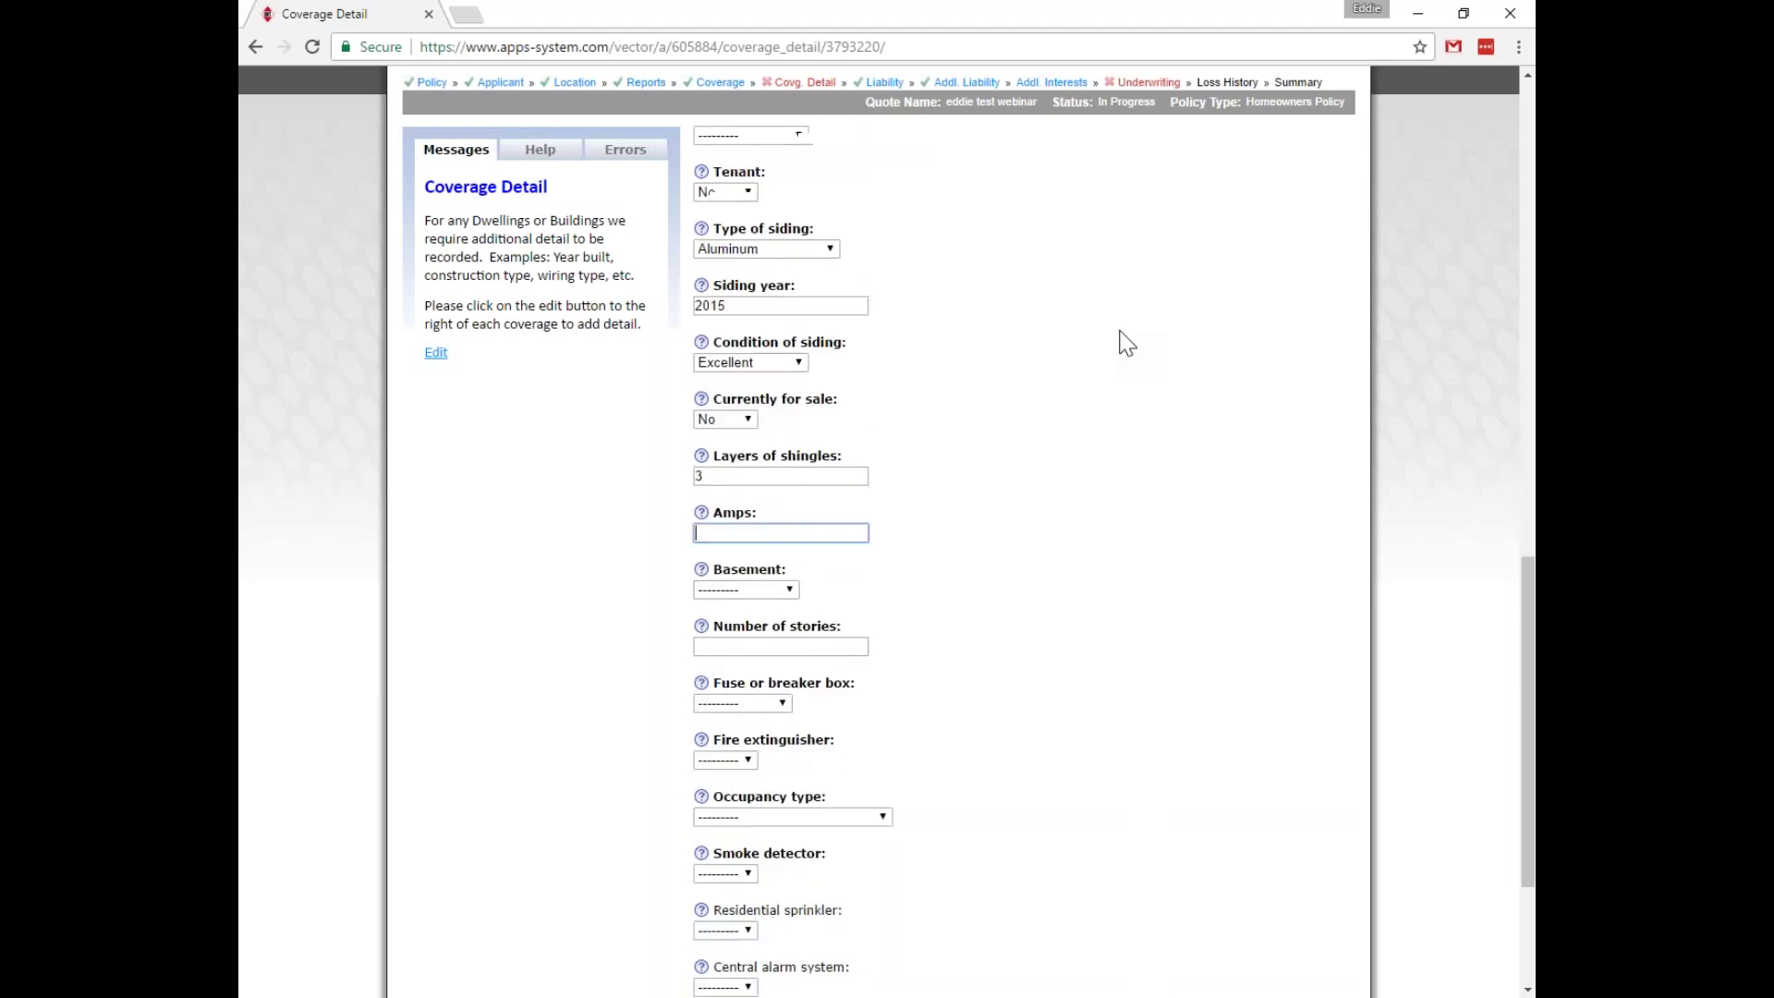
{"action": "type", "text": "150"}
{"action": "key", "text": "Tab"}
{"action": "key", "text": "Tab"}
{"action": "type", "text": "3"}
{"action": "key", "text": "Tab"}
{"action": "key", "text": "b"}
{"action": "key", "text": "Tab"}
{"action": "key", "text": "Tab"}
{"action": "key", "text": "o"}
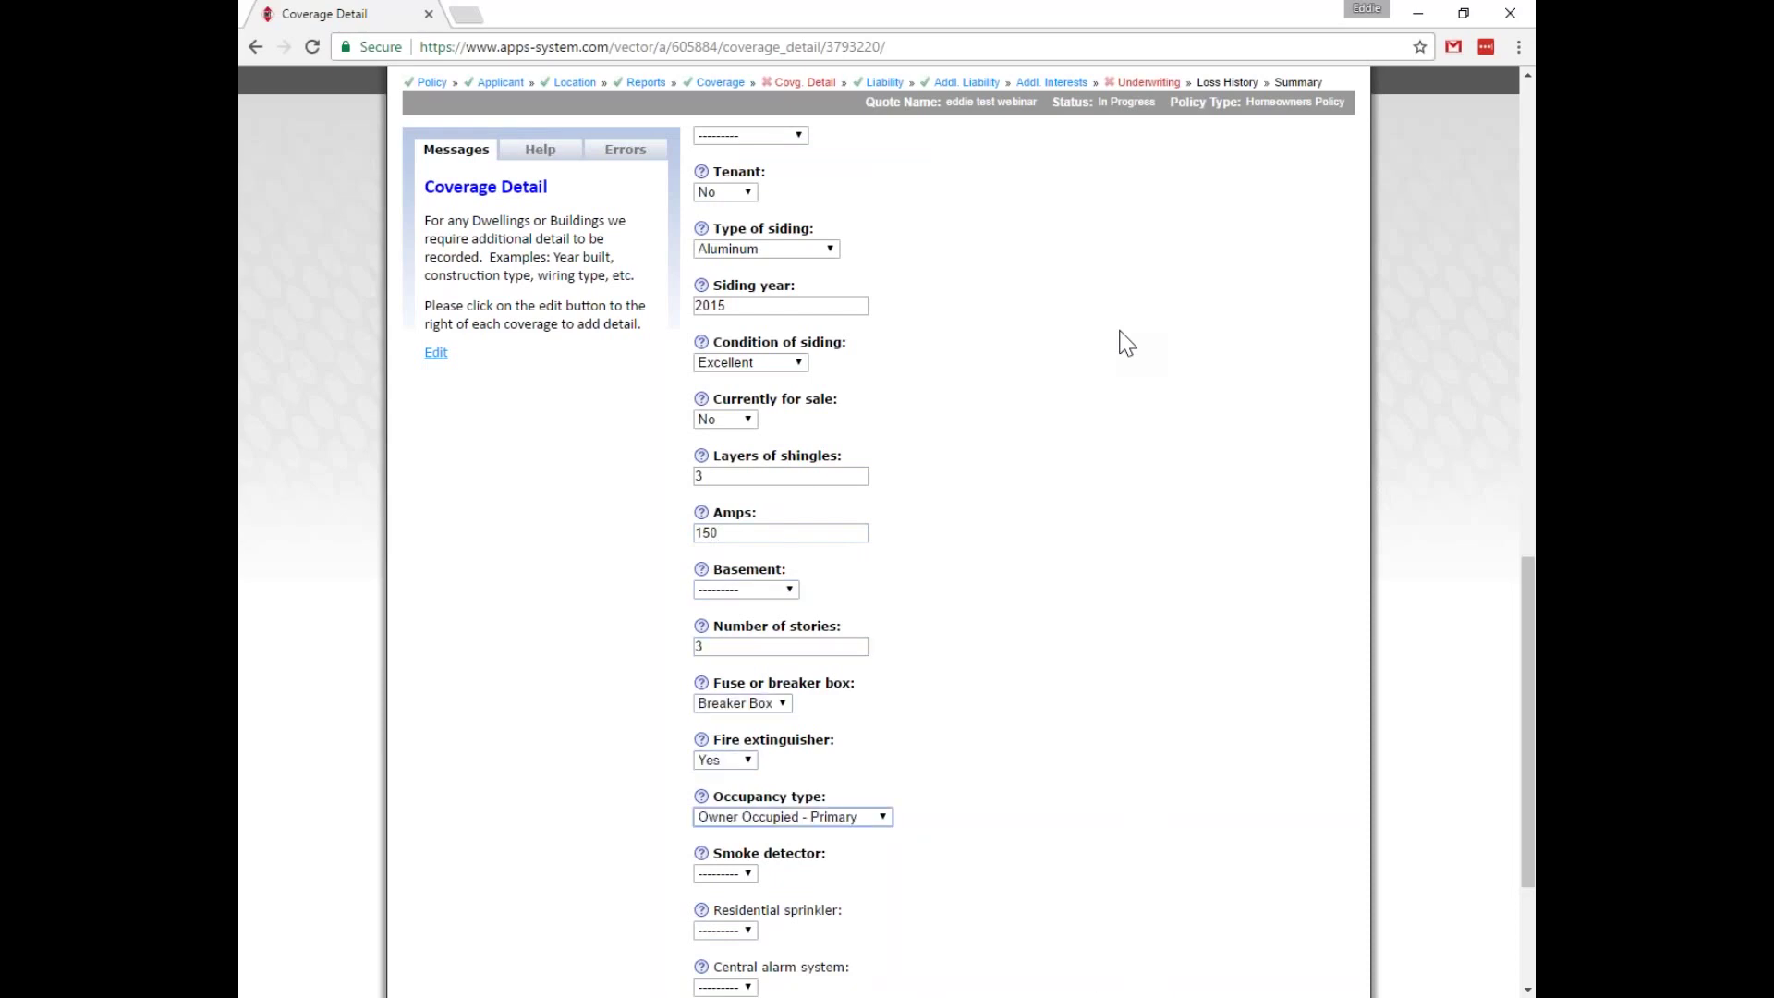
{"action": "key", "text": "Tab"}
{"action": "key", "text": "y"}
{"action": "left_click", "coordinate": [1126, 343]}
Set Basement to Finished and save the Dwelling details.
{"action": "scroll", "coordinate": [1127, 345], "scroll_direction": "down", "scroll_amount": 3}
{"action": "left_click", "coordinate": [716, 888]}
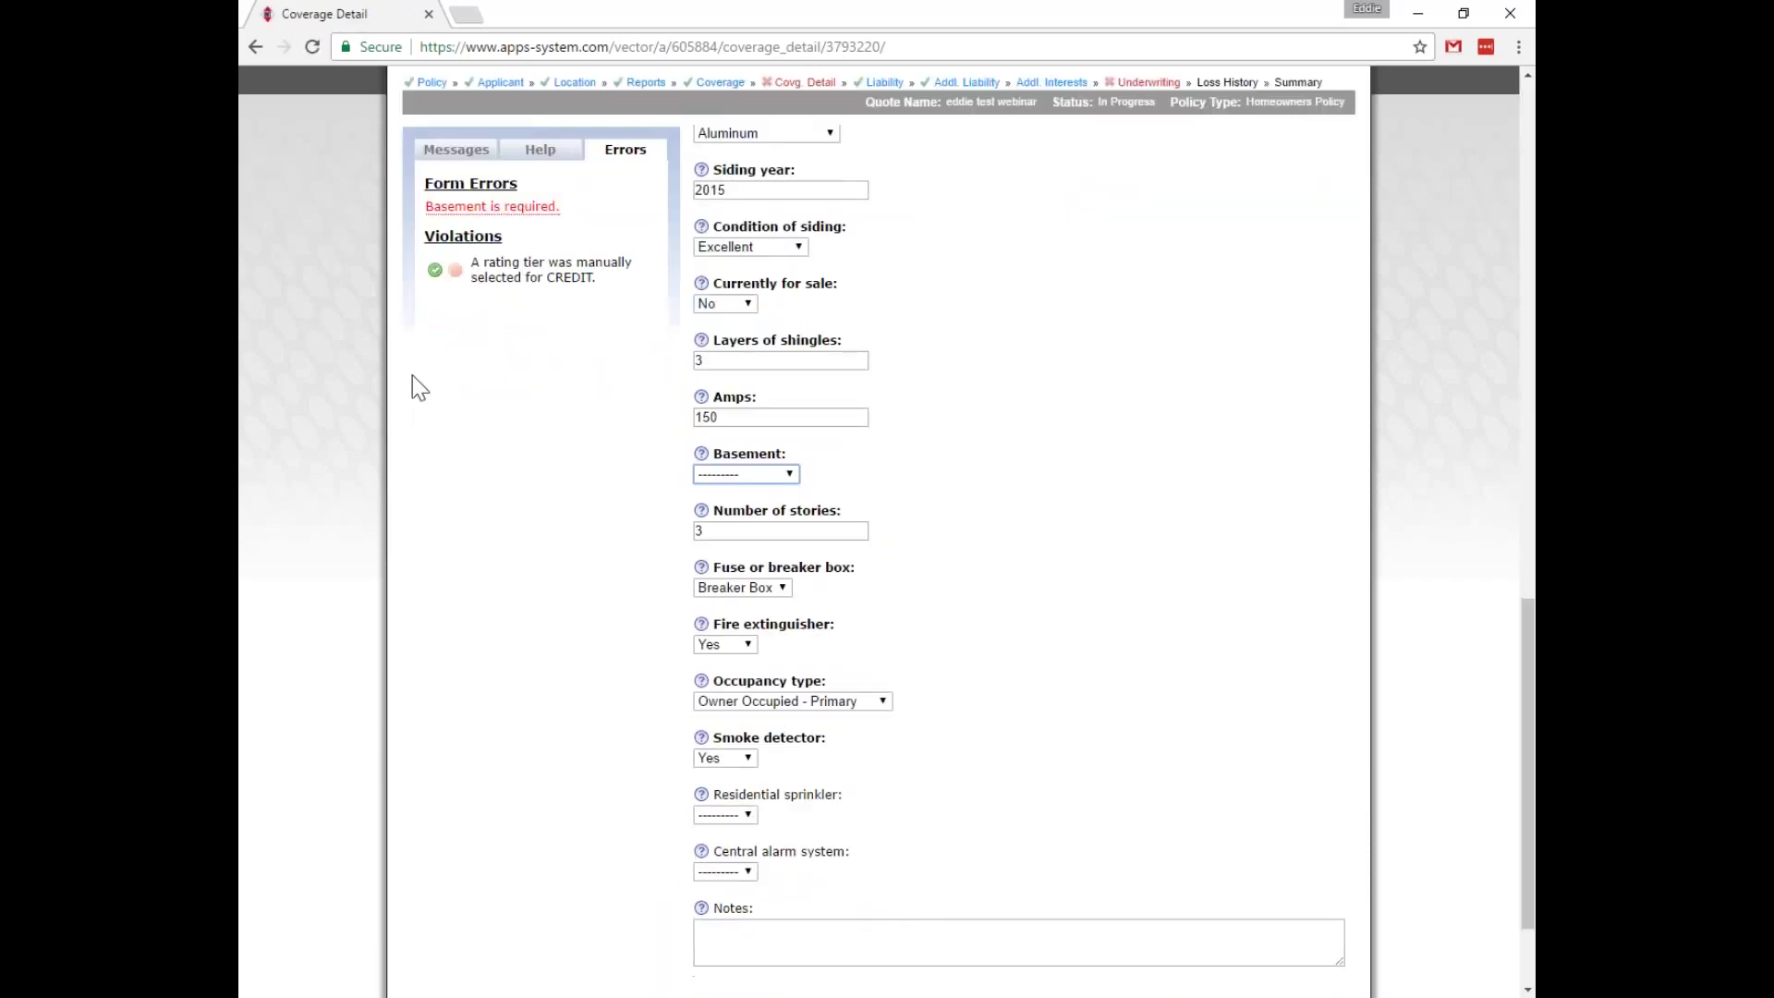
{"action": "left_click", "coordinate": [1112, 588]}
{"action": "left_click", "coordinate": [750, 472]}
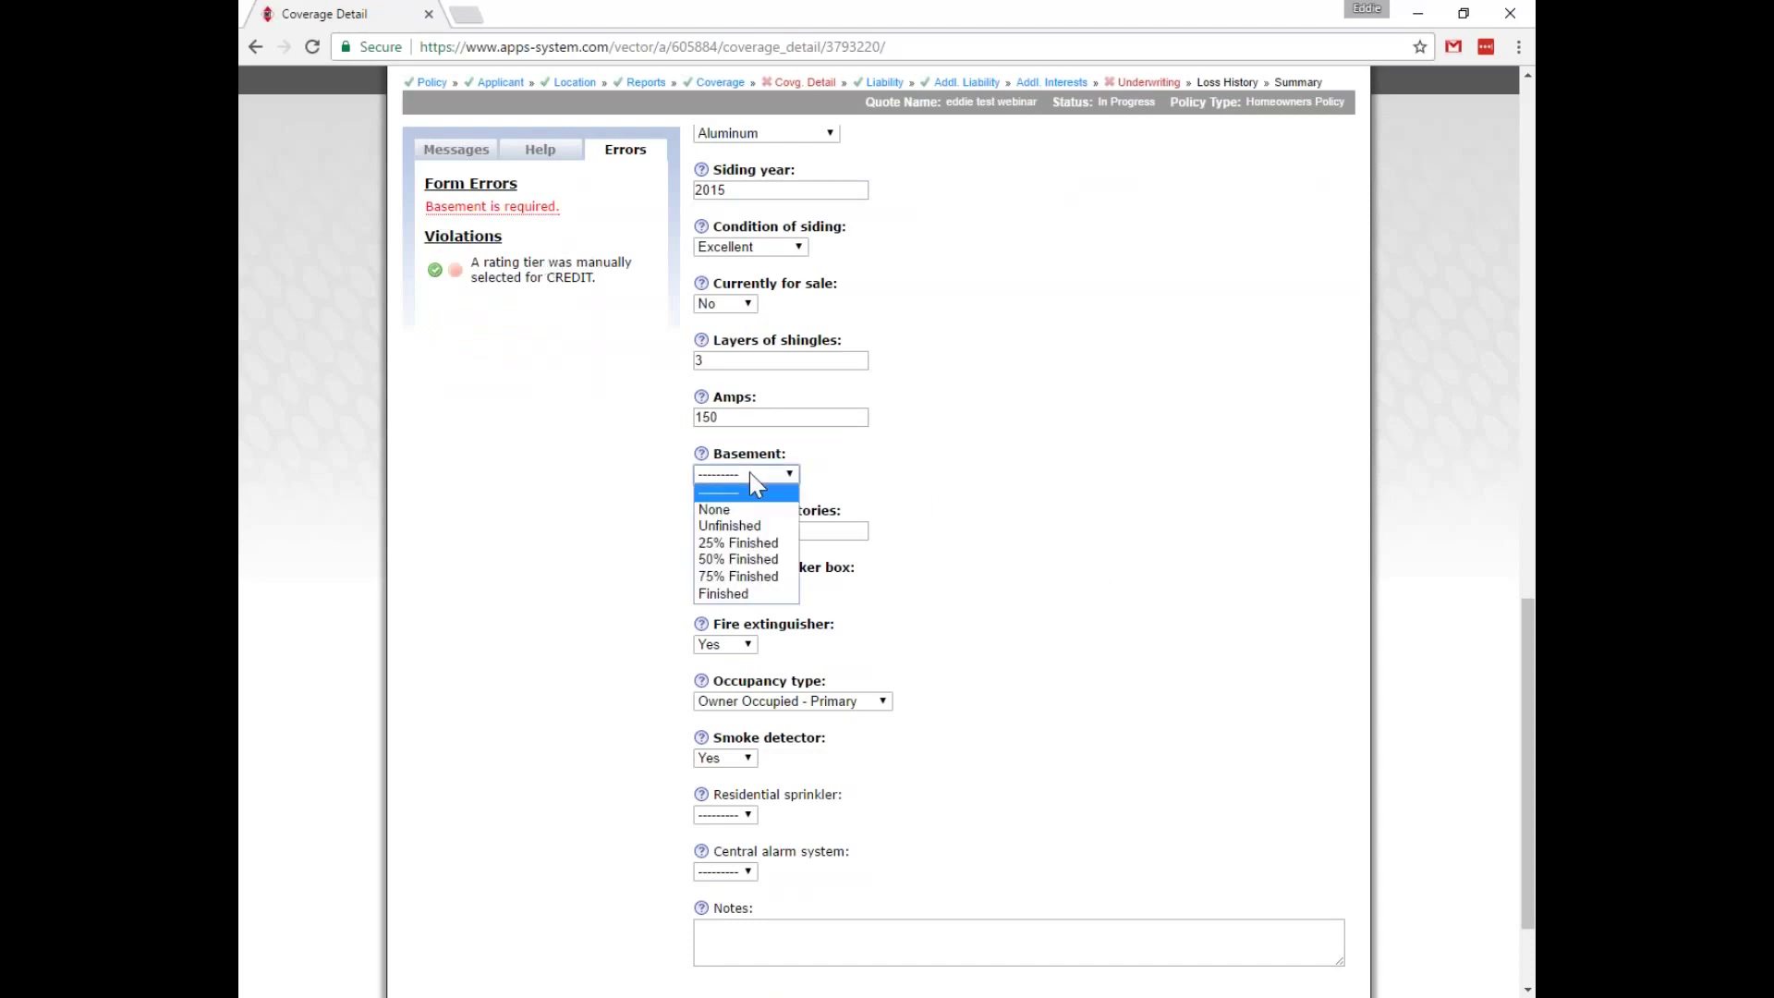
{"action": "left_click", "coordinate": [763, 594]}
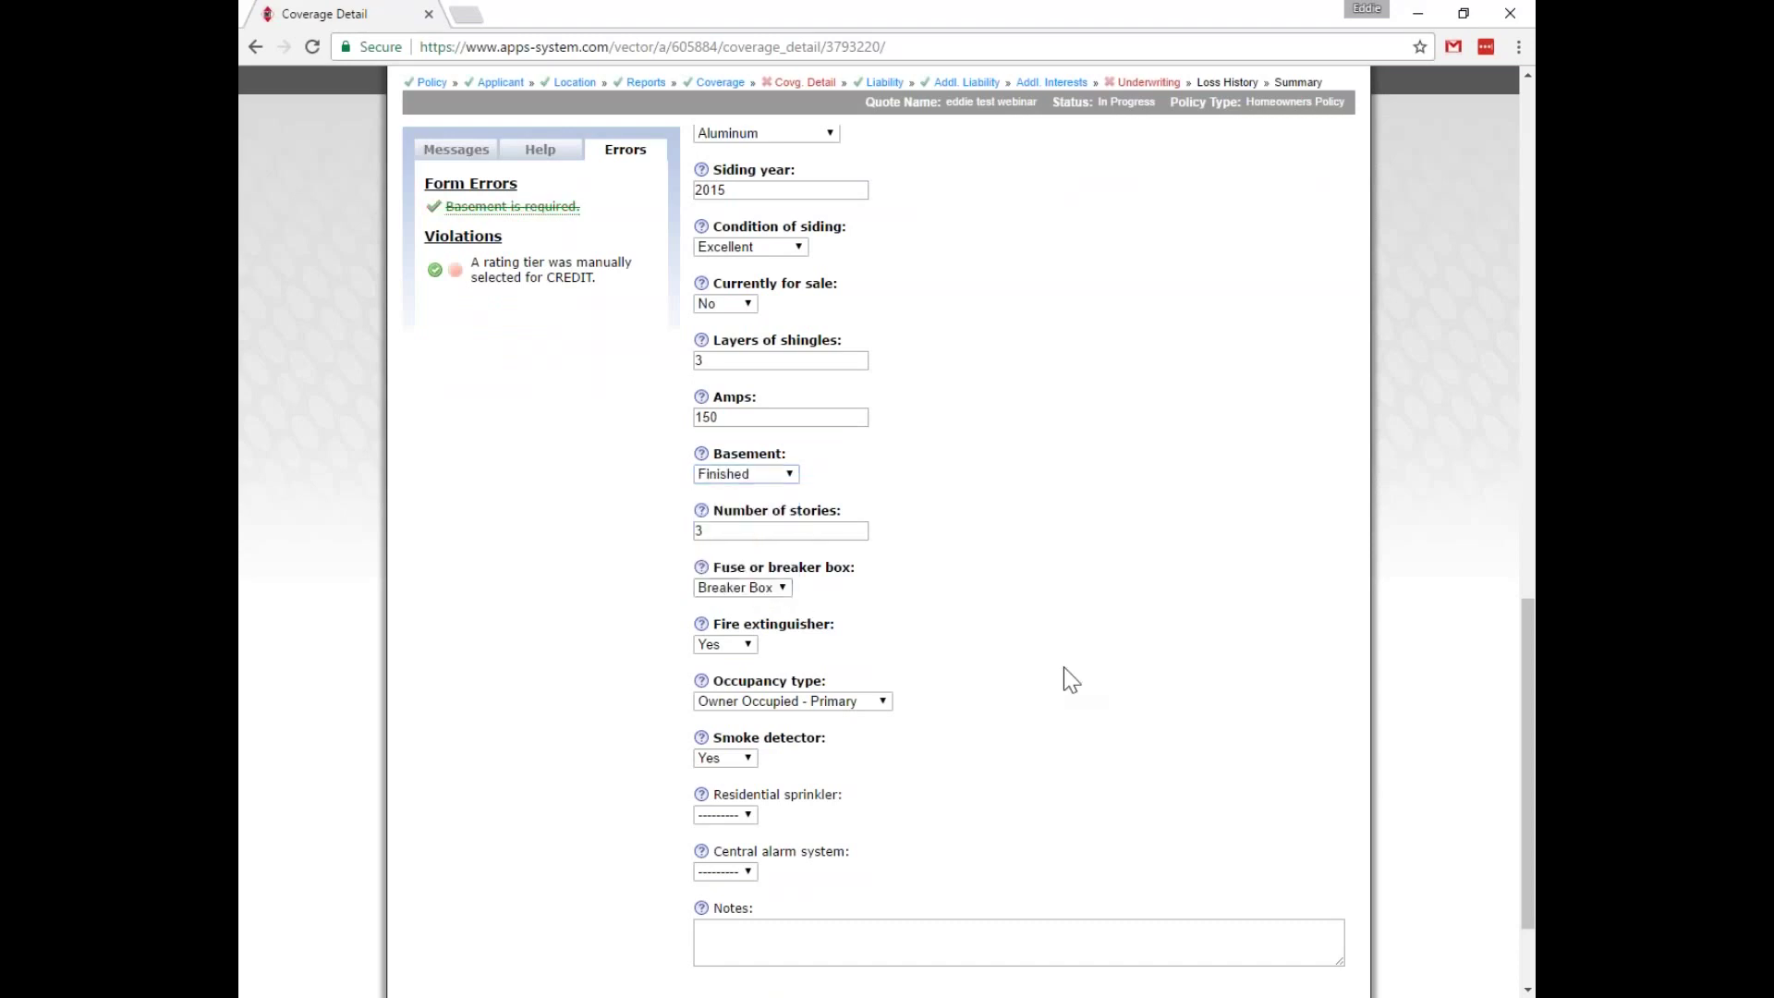
{"action": "scroll", "coordinate": [1080, 693], "scroll_direction": "down", "scroll_amount": 2}
{"action": "left_click", "coordinate": [716, 890]}
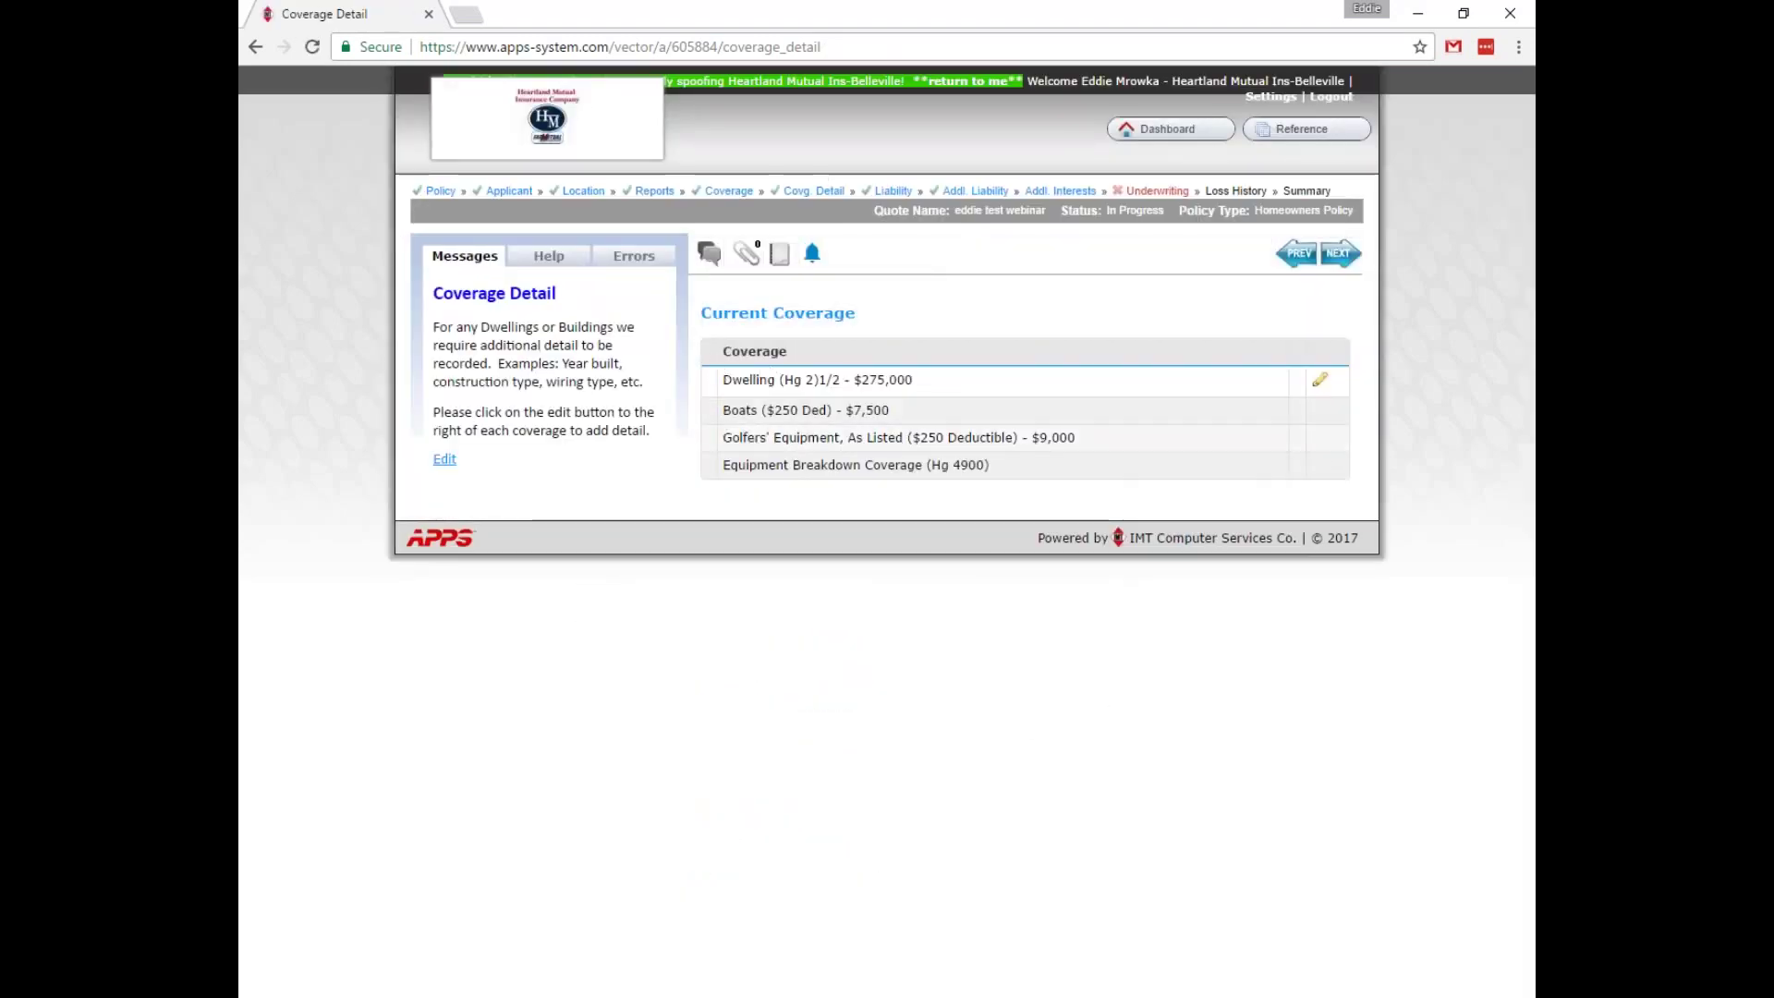
Move through Liability and Additional Liability to the Additional Interests page.
{"action": "left_click", "coordinate": [892, 191]}
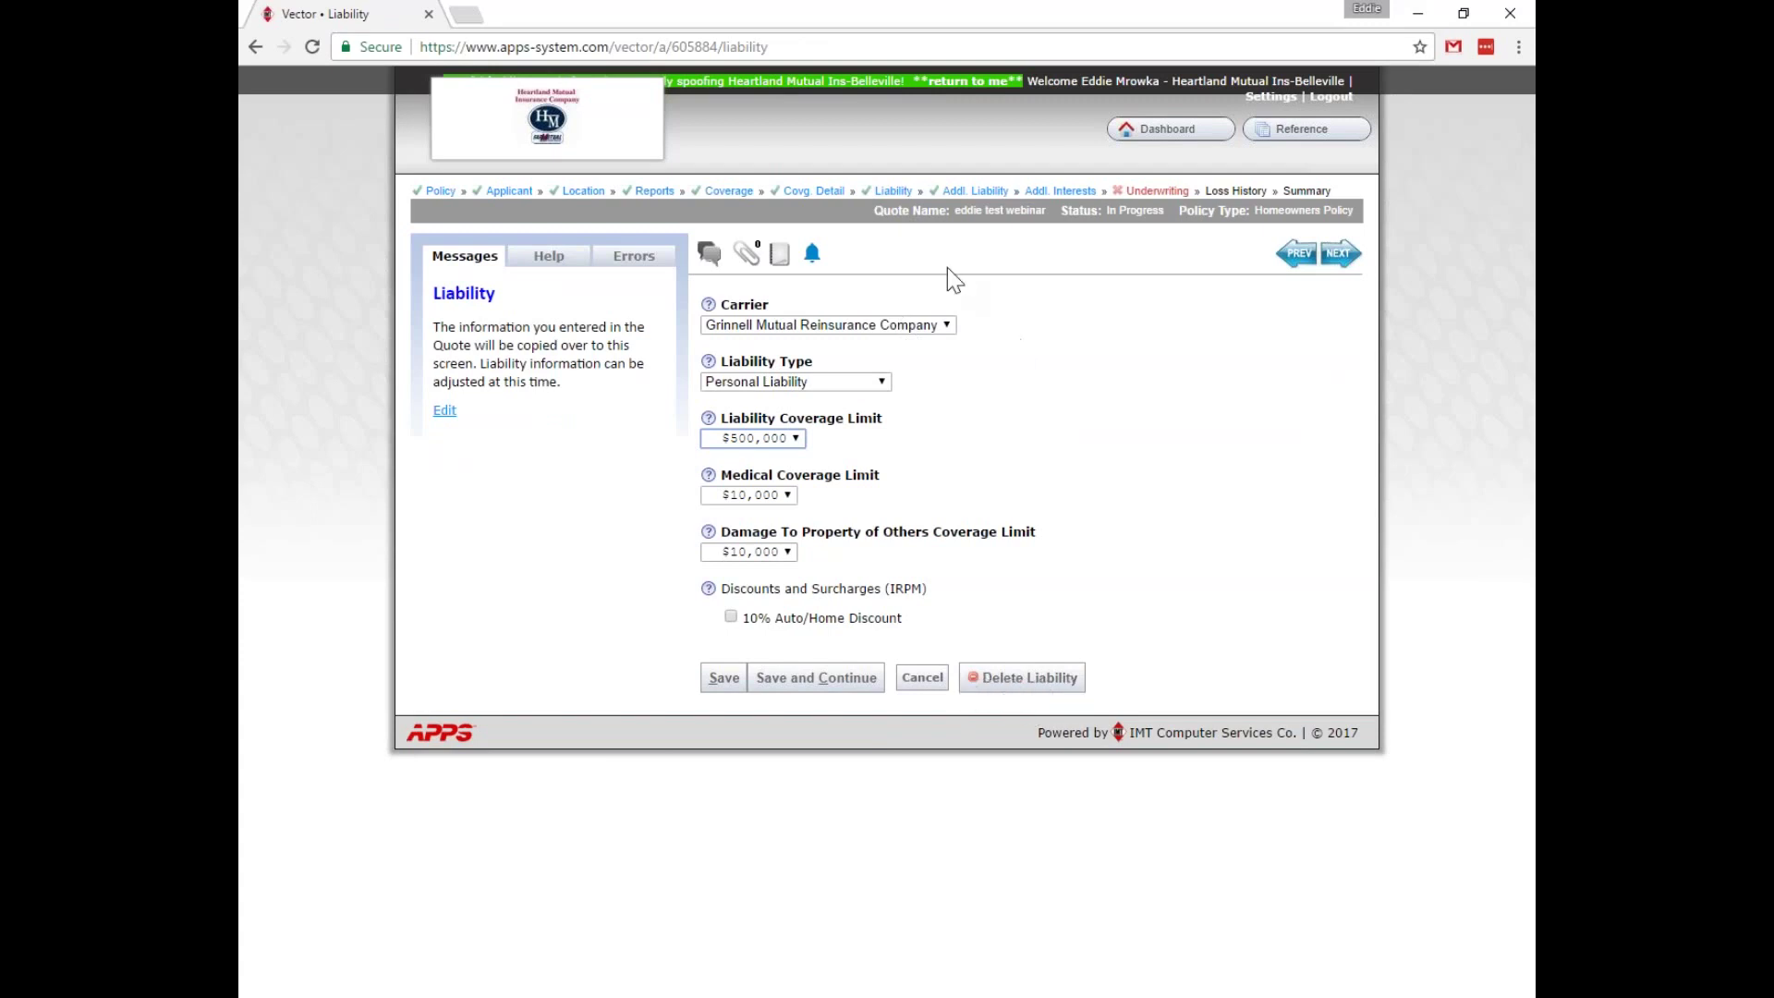
{"action": "left_click", "coordinate": [976, 184]}
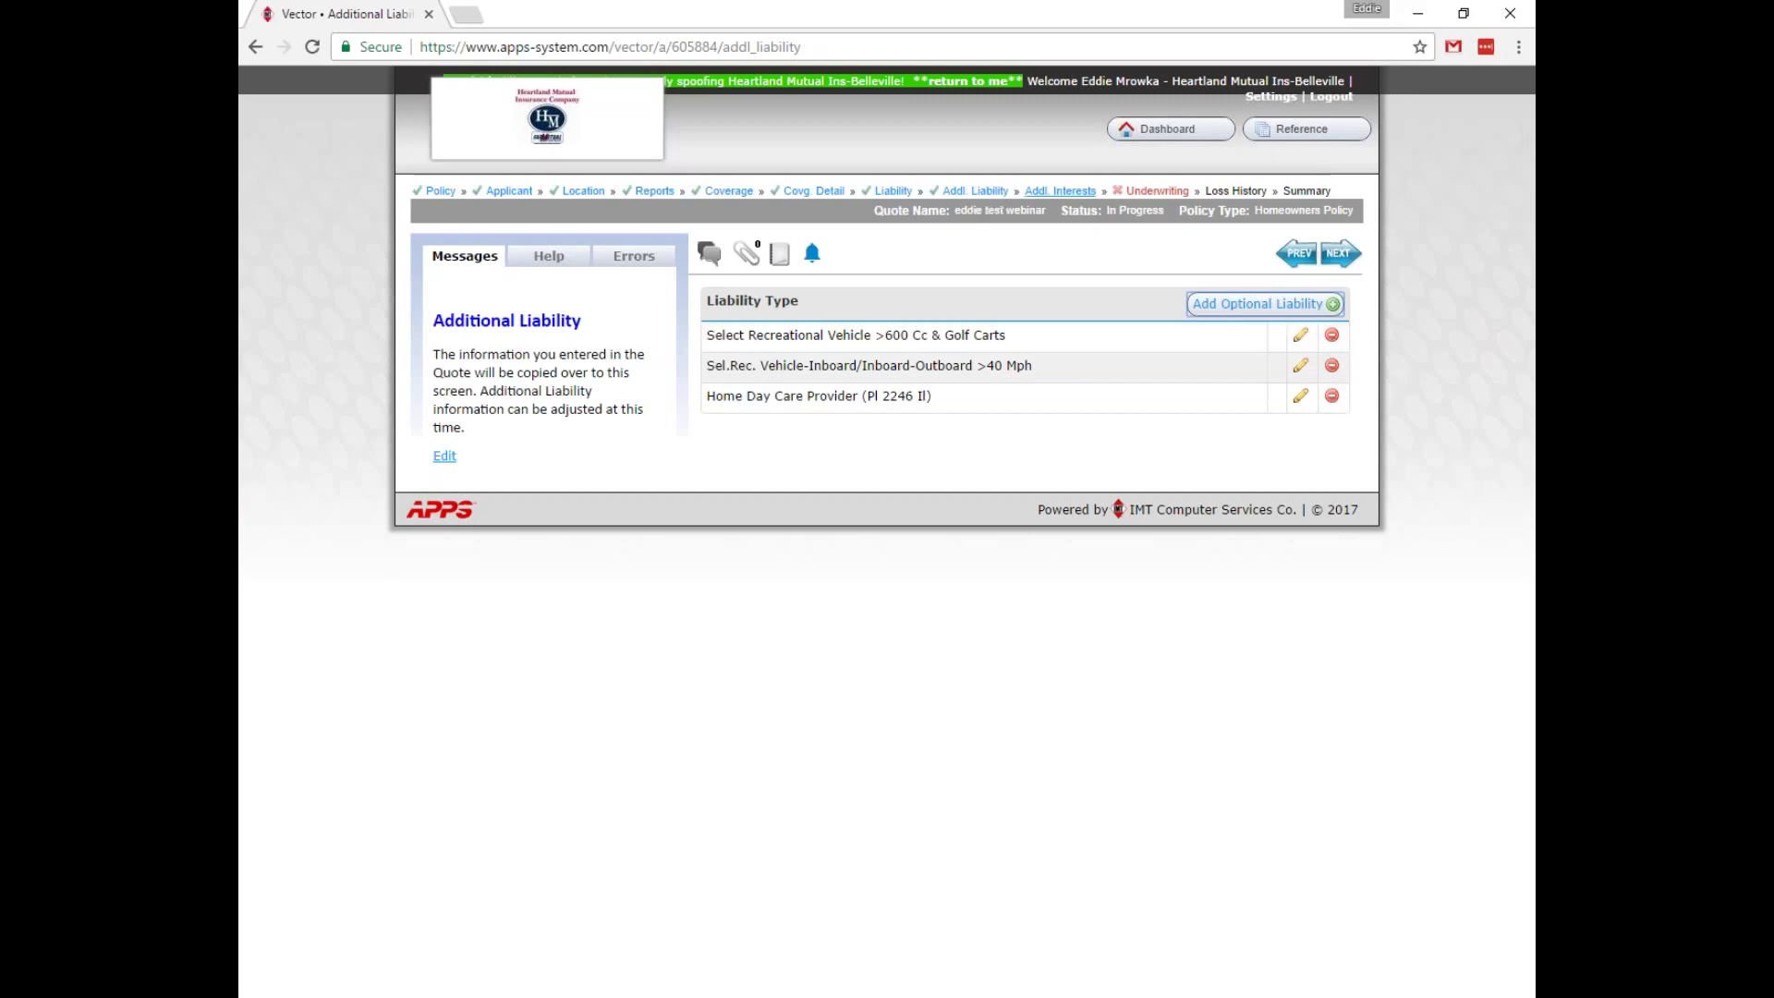
{"action": "left_click", "coordinate": [1059, 191]}
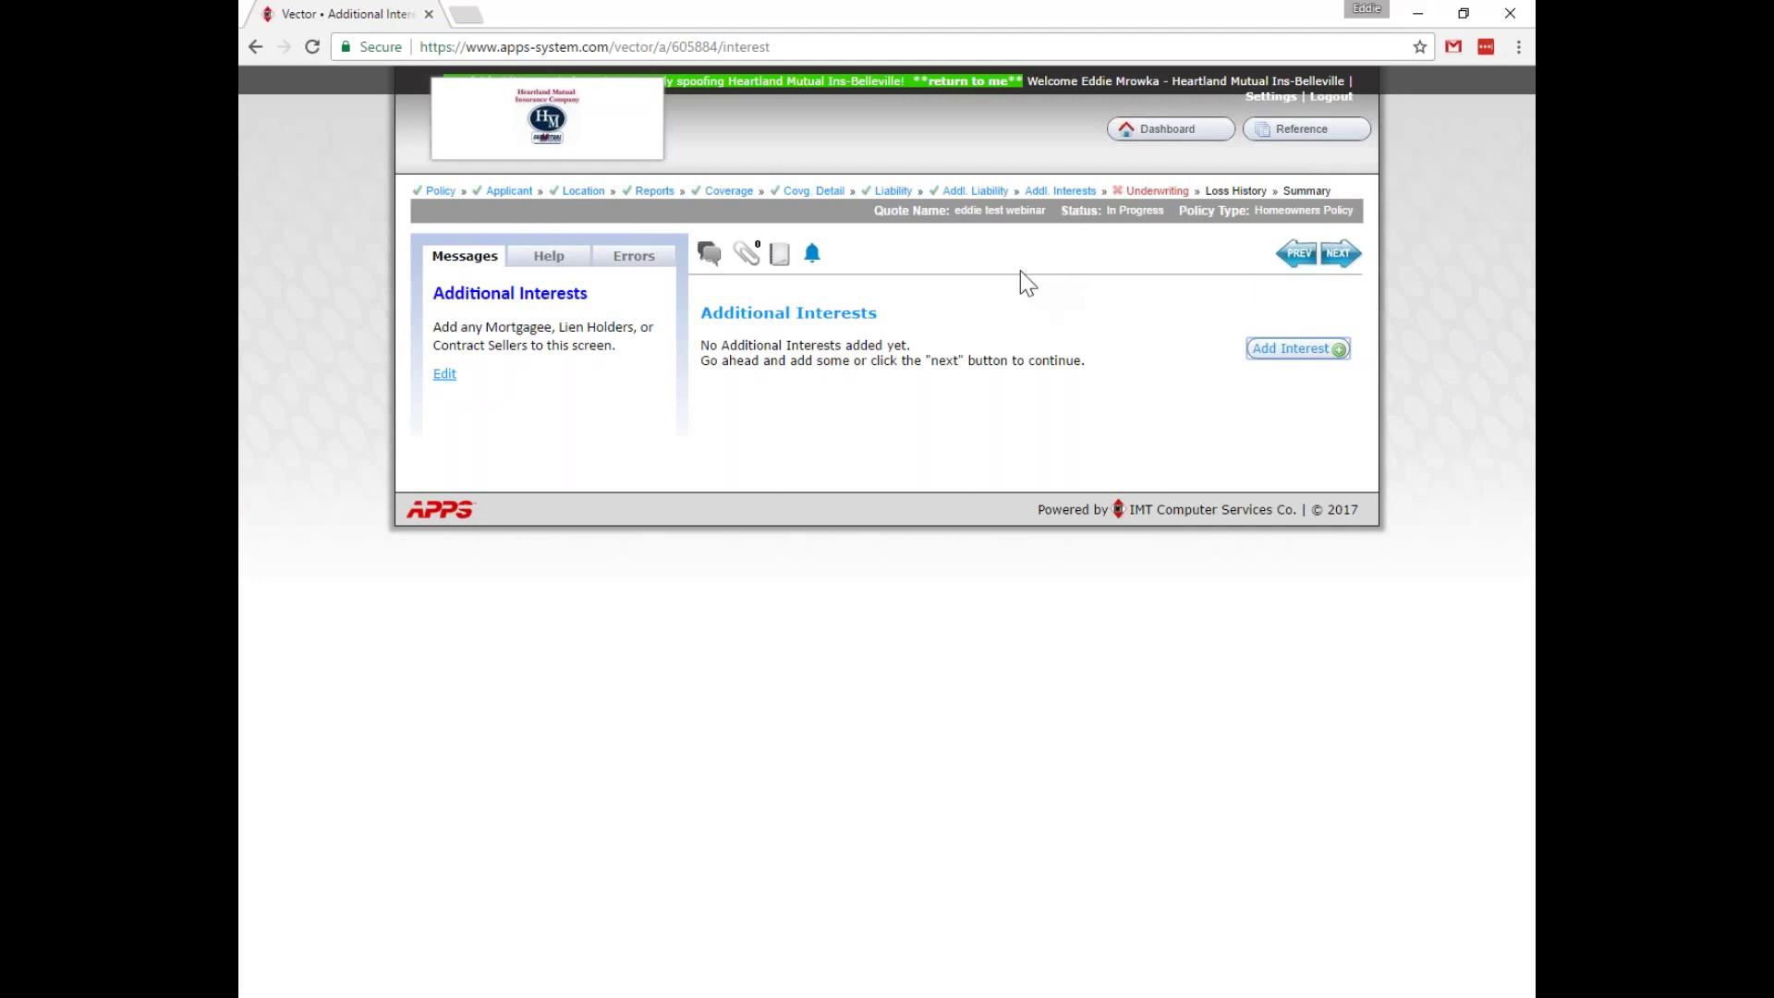
Skip Additional Interests without adding any and go to the Underwriting questions.
{"action": "left_click", "coordinate": [1291, 348]}
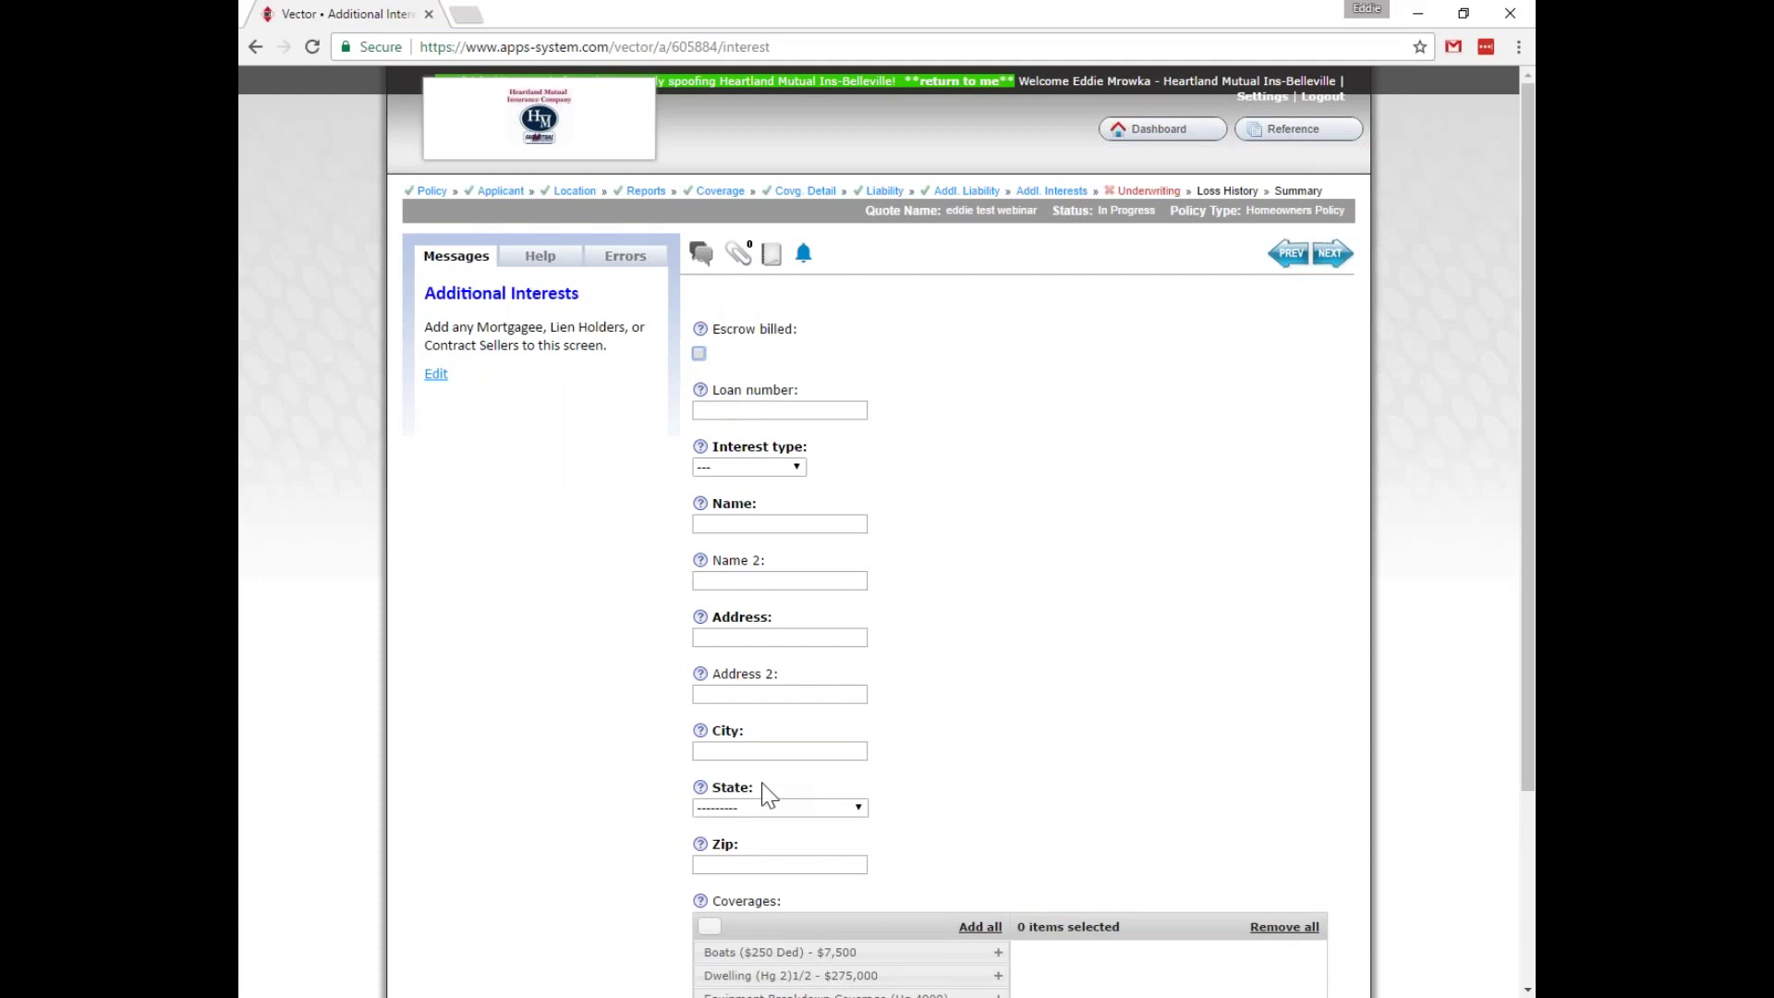
{"action": "scroll", "coordinate": [767, 365], "scroll_direction": "down", "scroll_amount": 3}
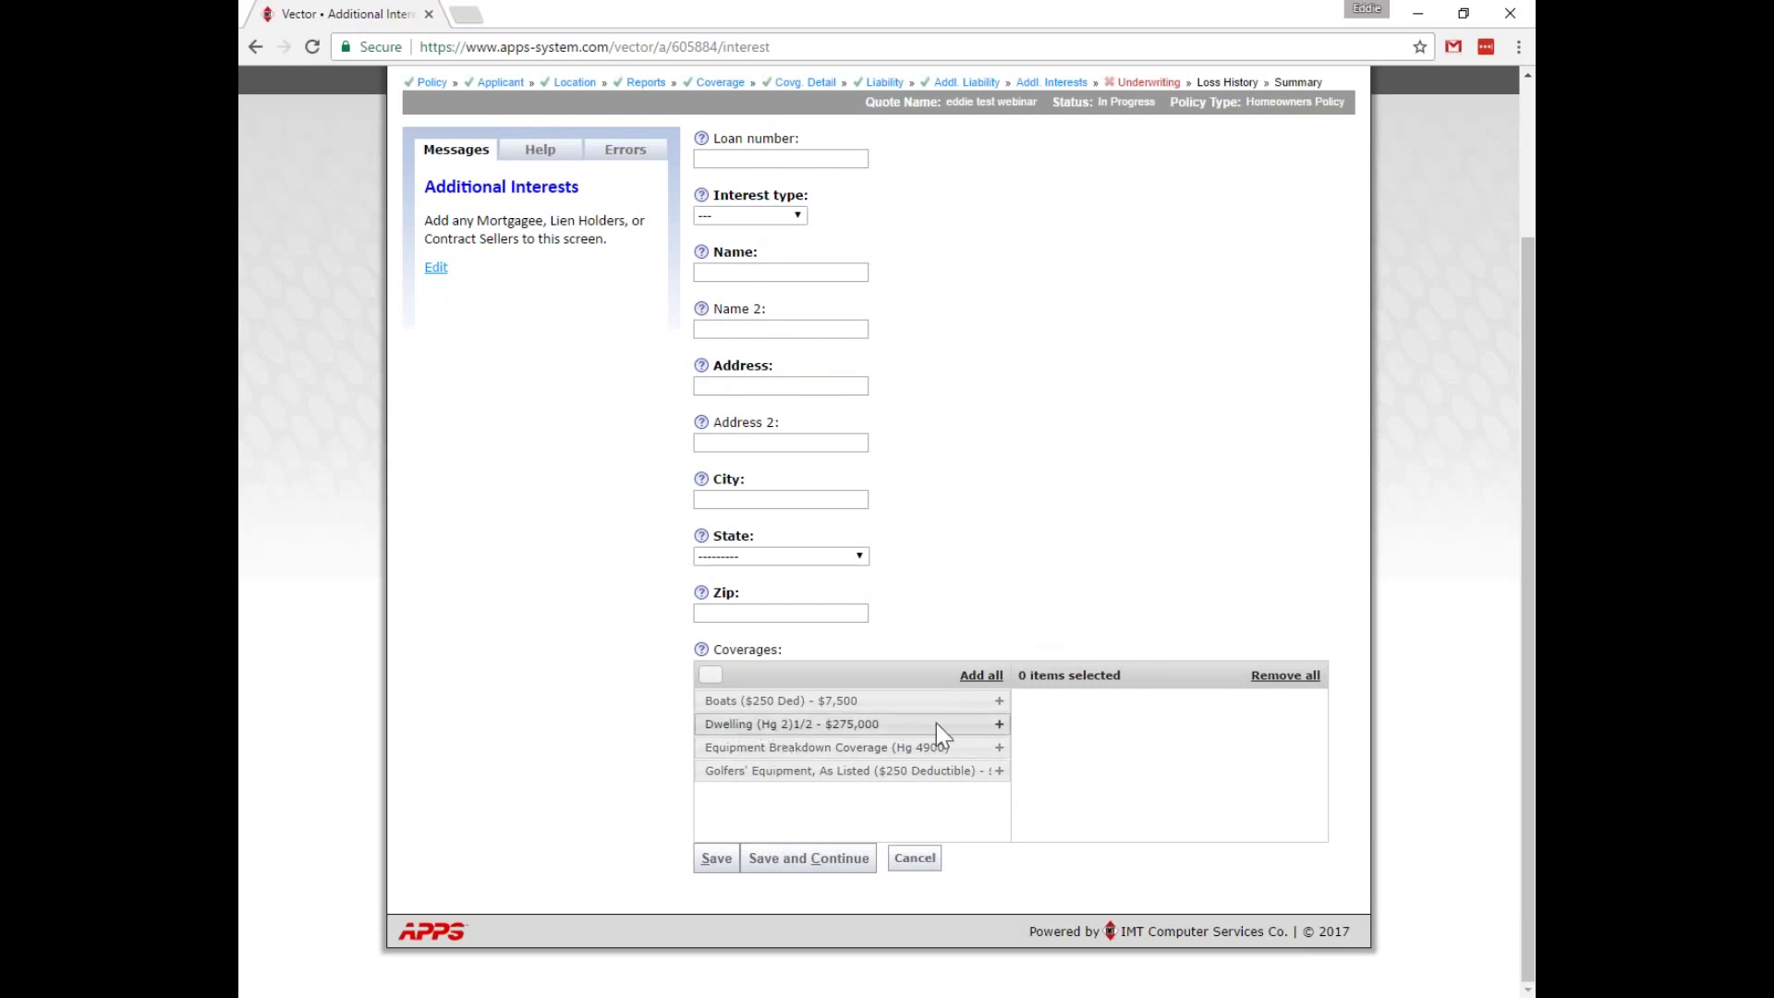
{"action": "scroll", "coordinate": [1053, 526], "scroll_direction": "up", "scroll_amount": 3}
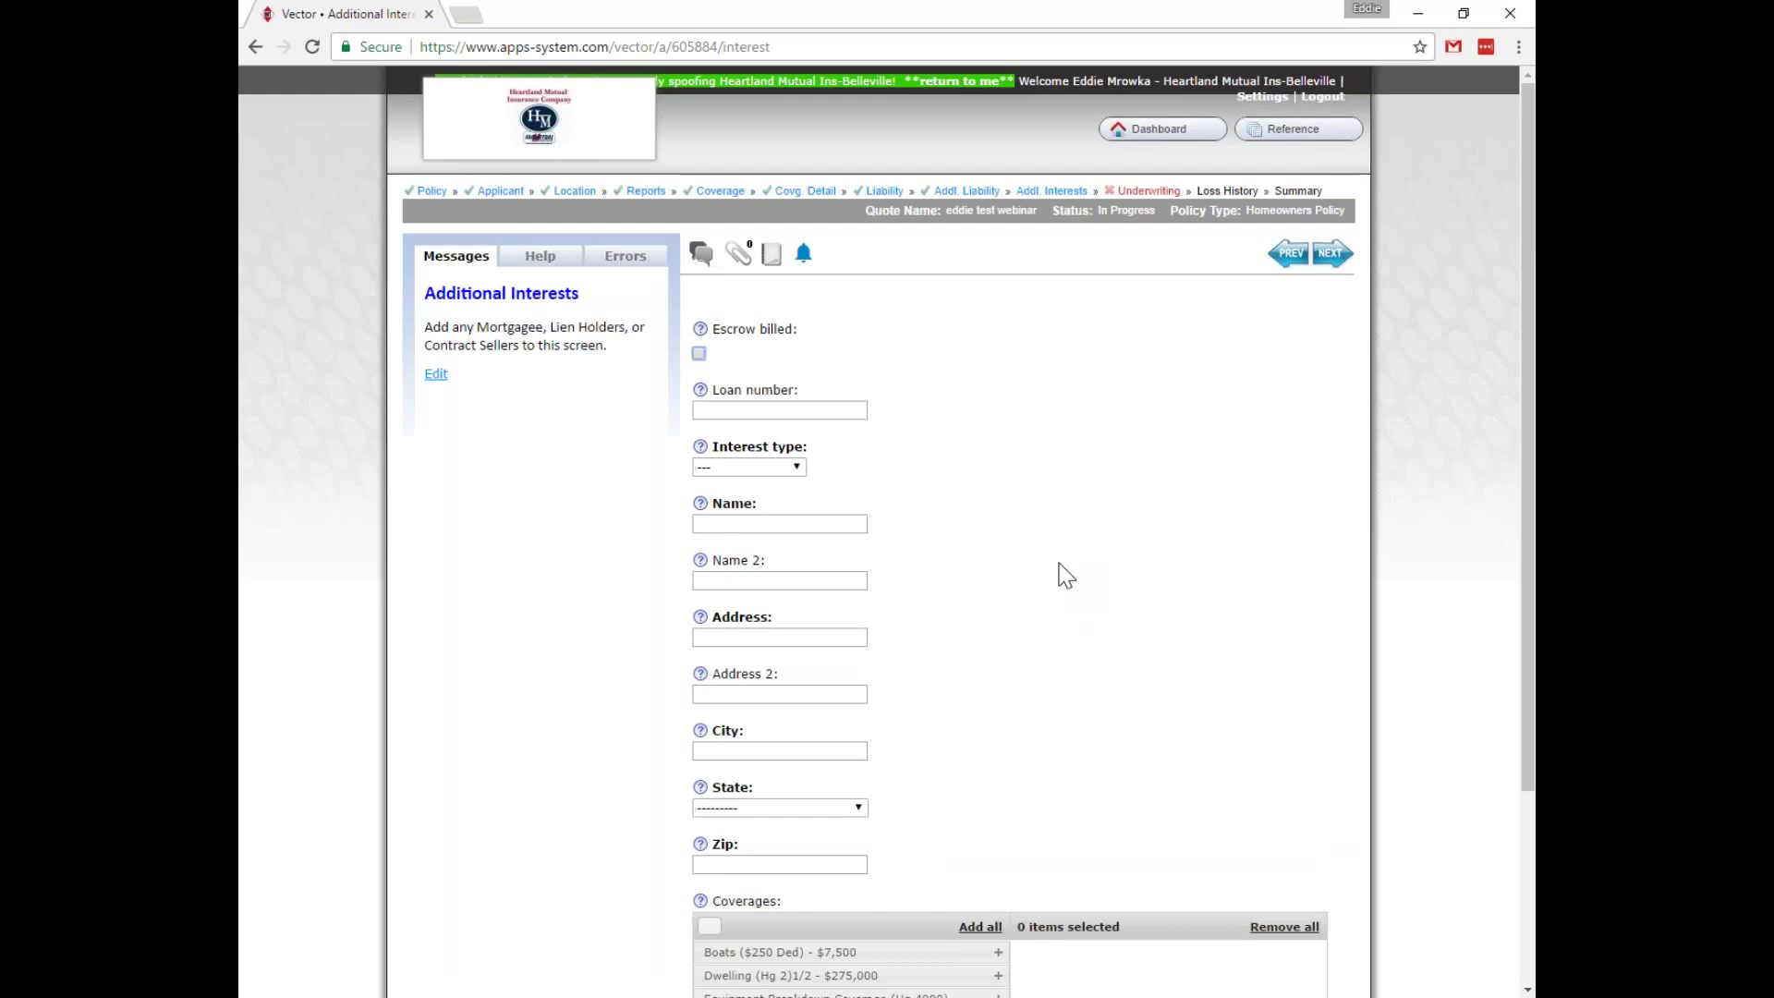
{"action": "left_click", "coordinate": [1150, 192]}
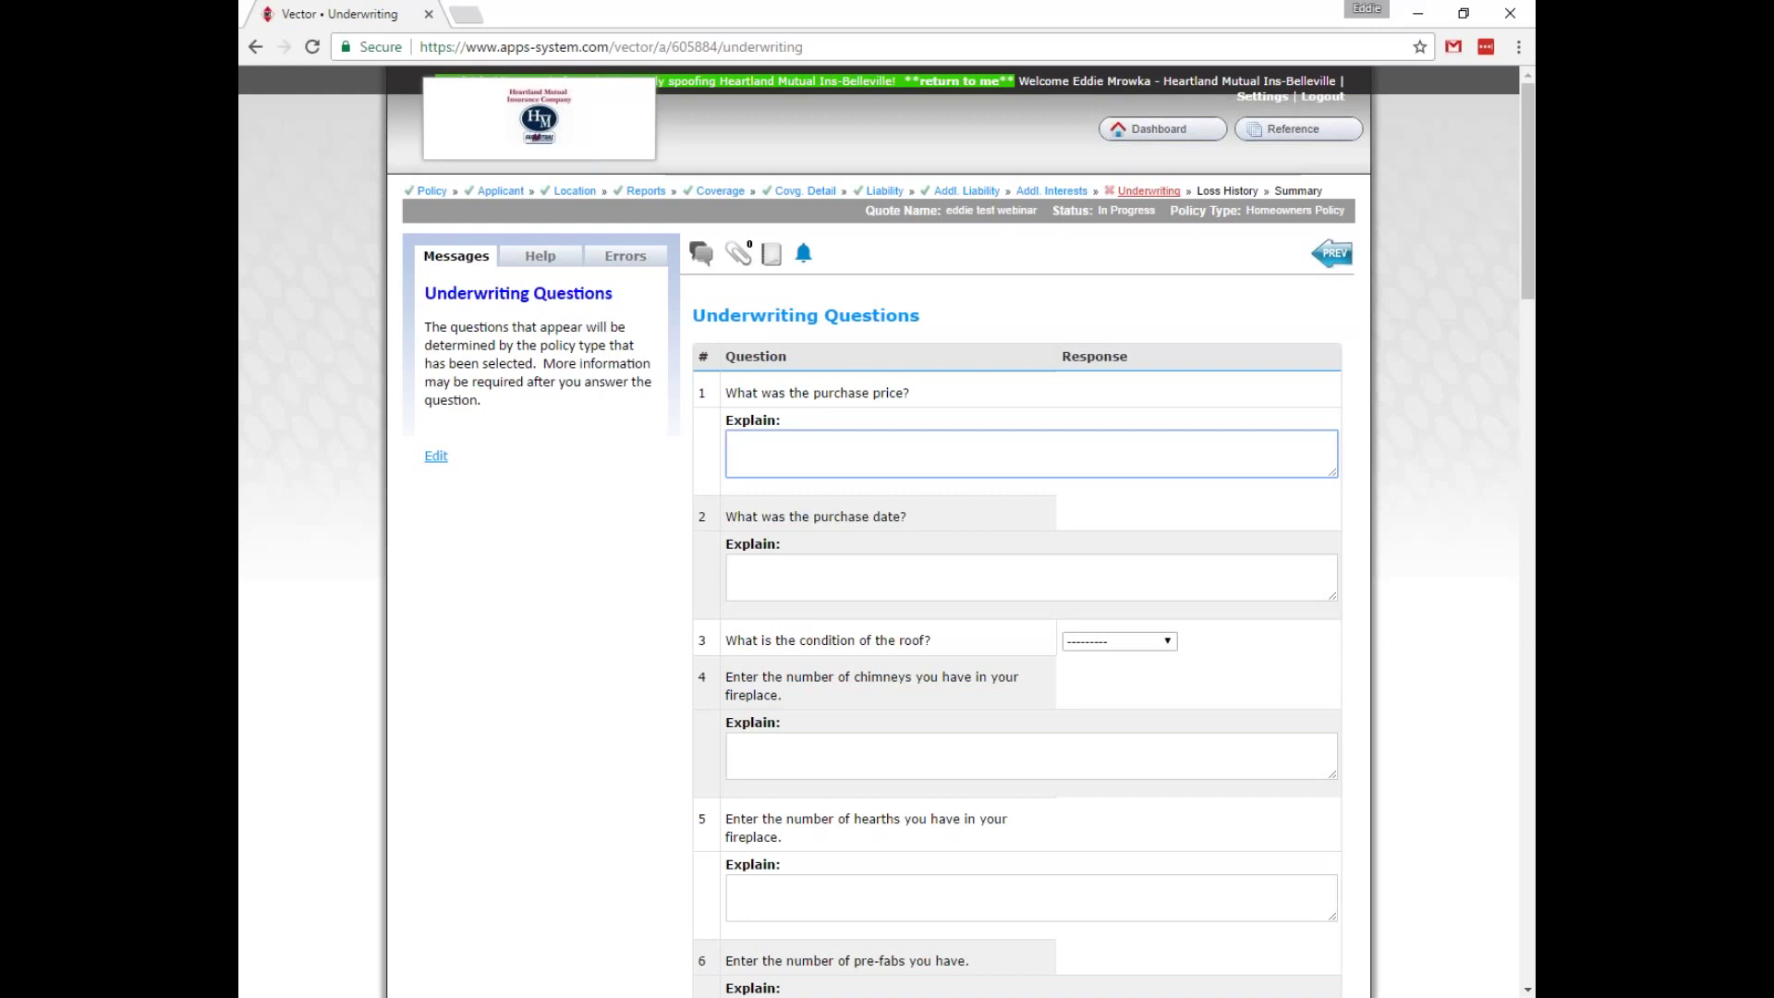
Enter purchase price 275,000 and purchase date 1/1/2015.
{"action": "type", "text": "275,000"}
{"action": "left_click", "coordinate": [730, 563]}
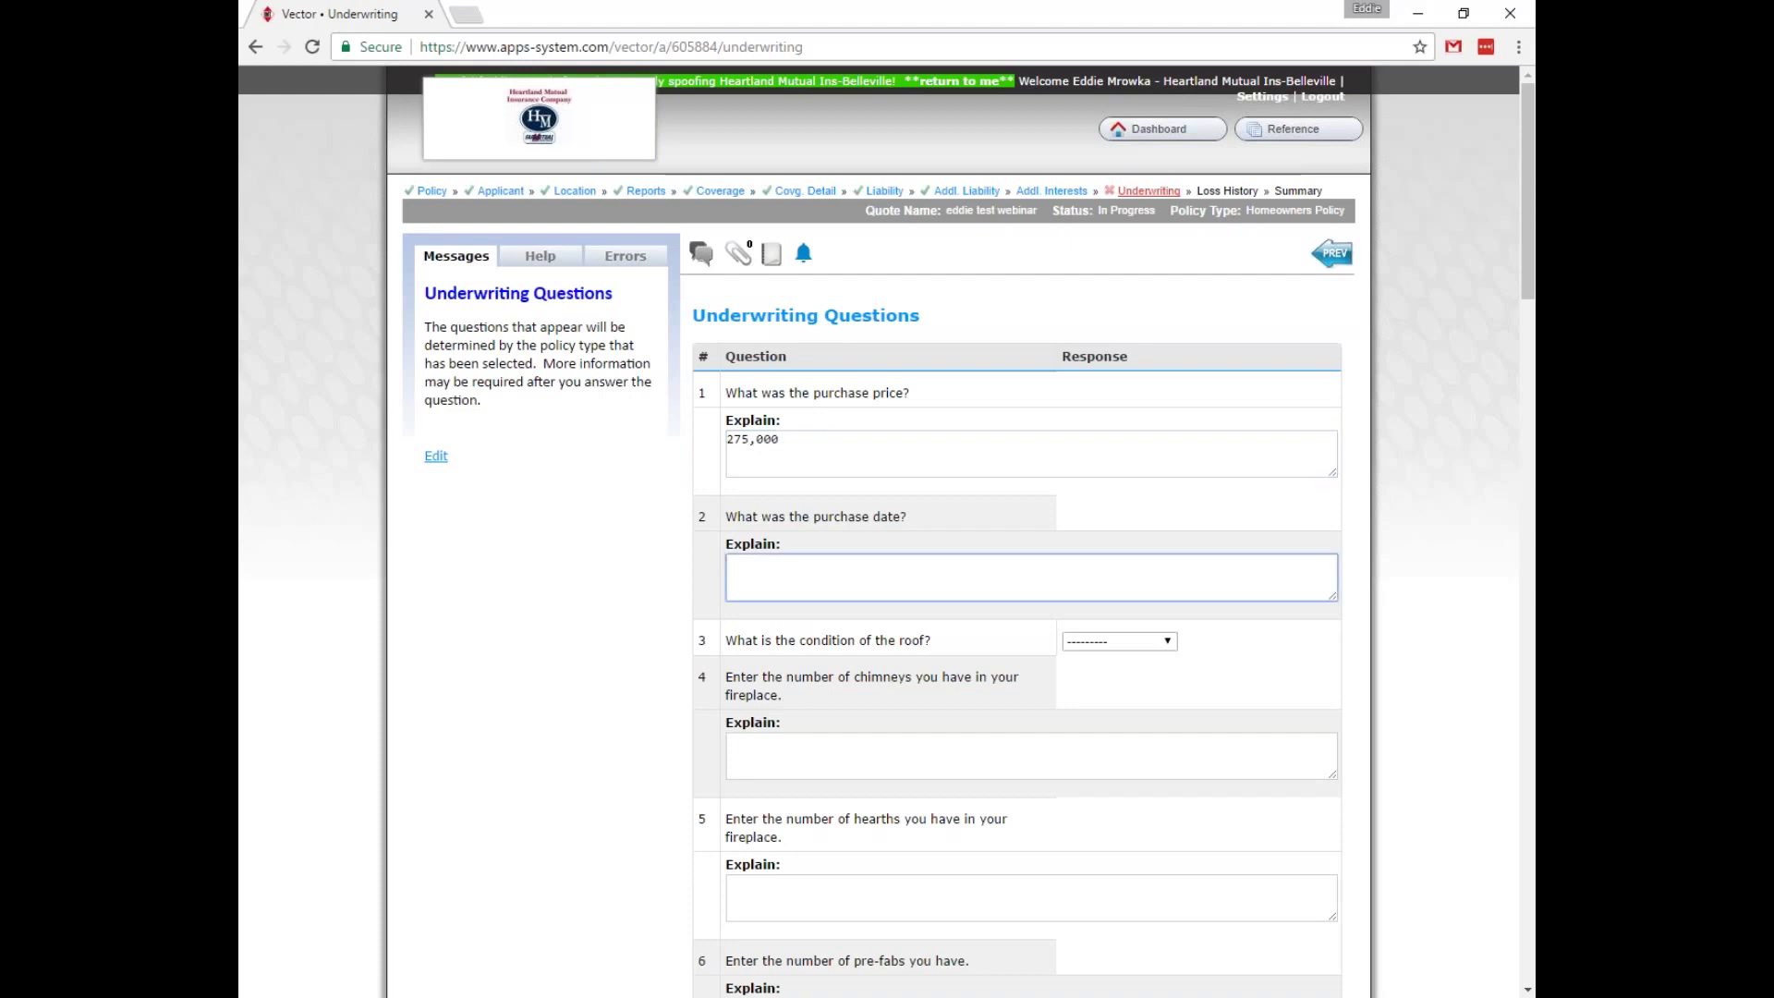
{"action": "type", "text": "1/1/"}
{"action": "type", "text": "2017"}
{"action": "key", "text": "BackSpace"}
{"action": "type", "text": "15"}
Rate the roof Excellent and enter 2 for chimneys, hearths, pre-fabs, solid fuel burners and wood stove inserts.
{"action": "key", "text": "Tab"}
{"action": "key", "text": "Down"}
{"action": "key", "text": "Tab"}
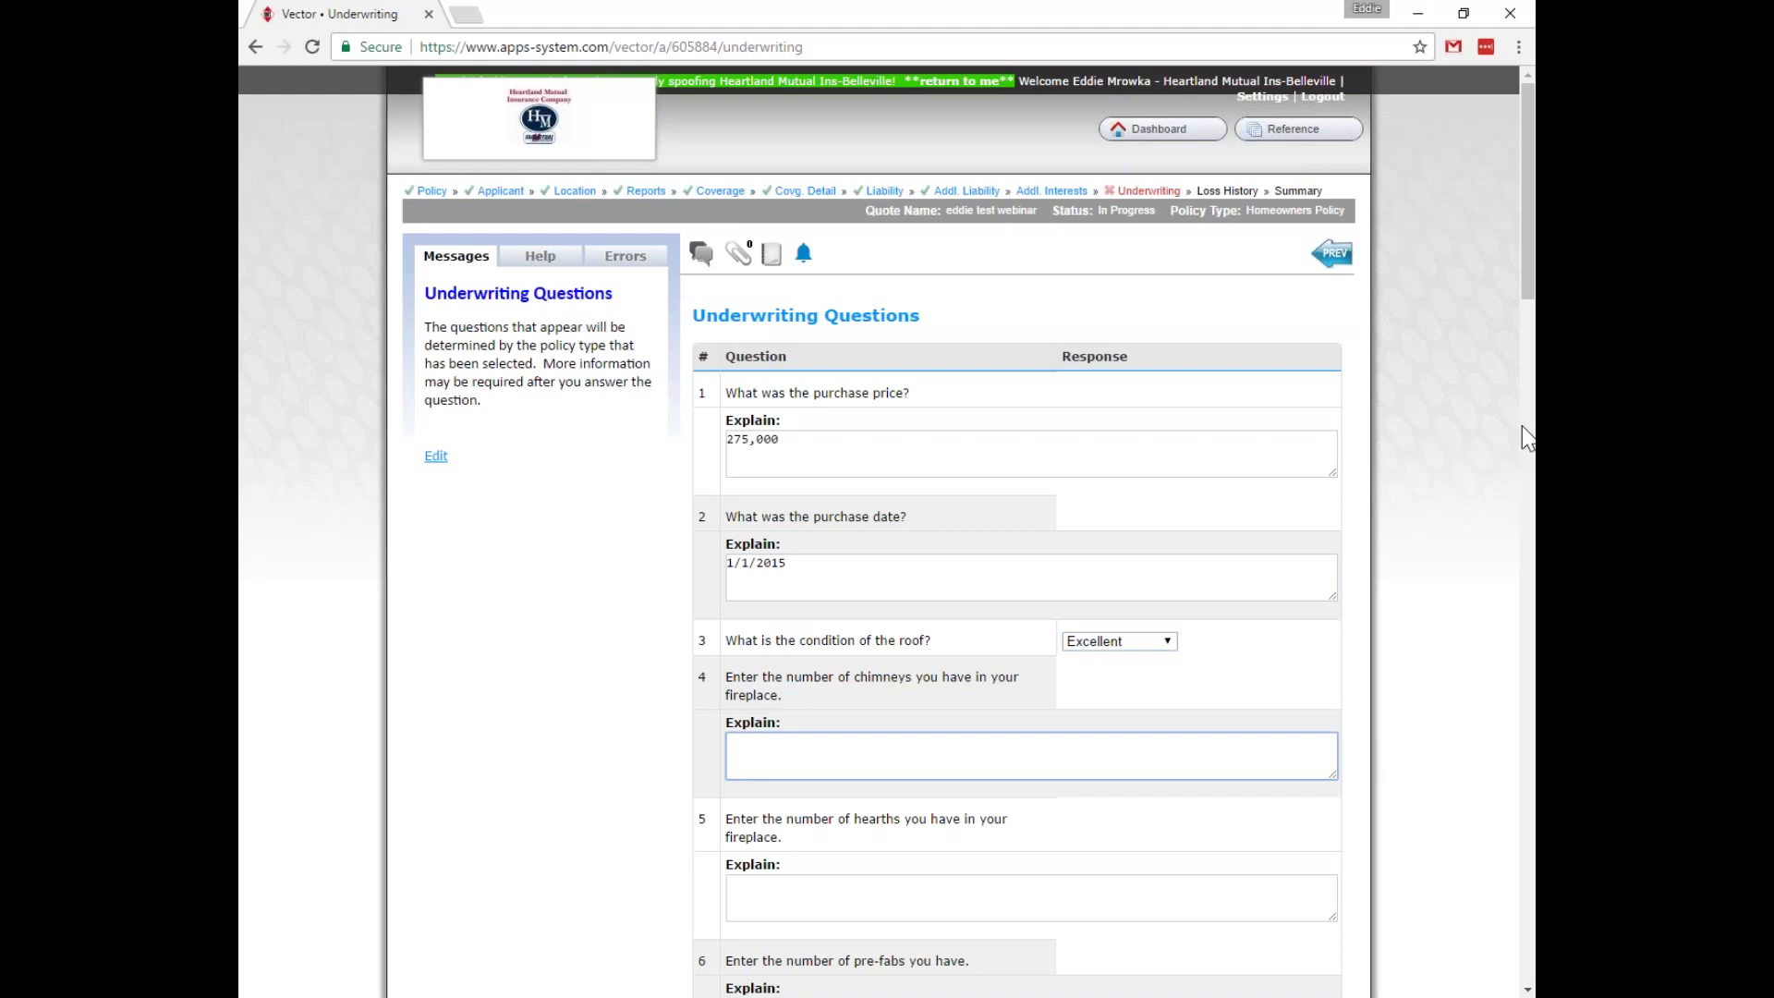
{"action": "type", "text": "2"}
{"action": "key", "text": "Tab"}
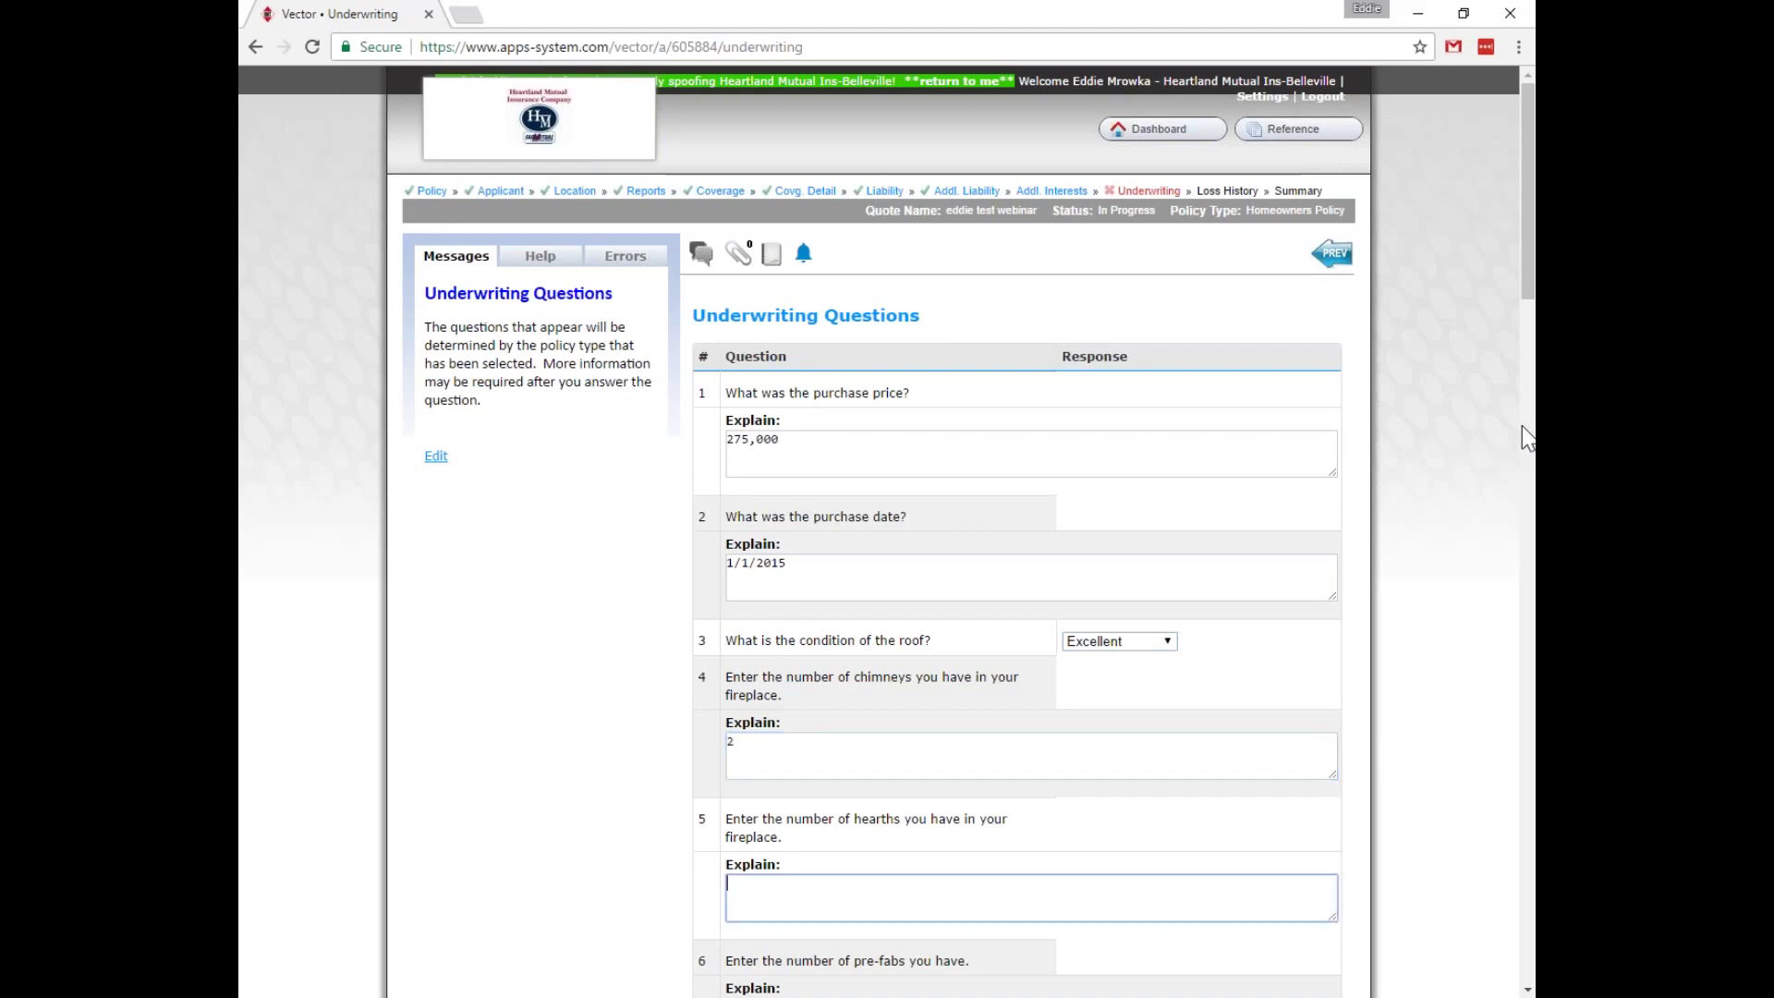
{"action": "type", "text": "2"}
{"action": "key", "text": "Tab"}
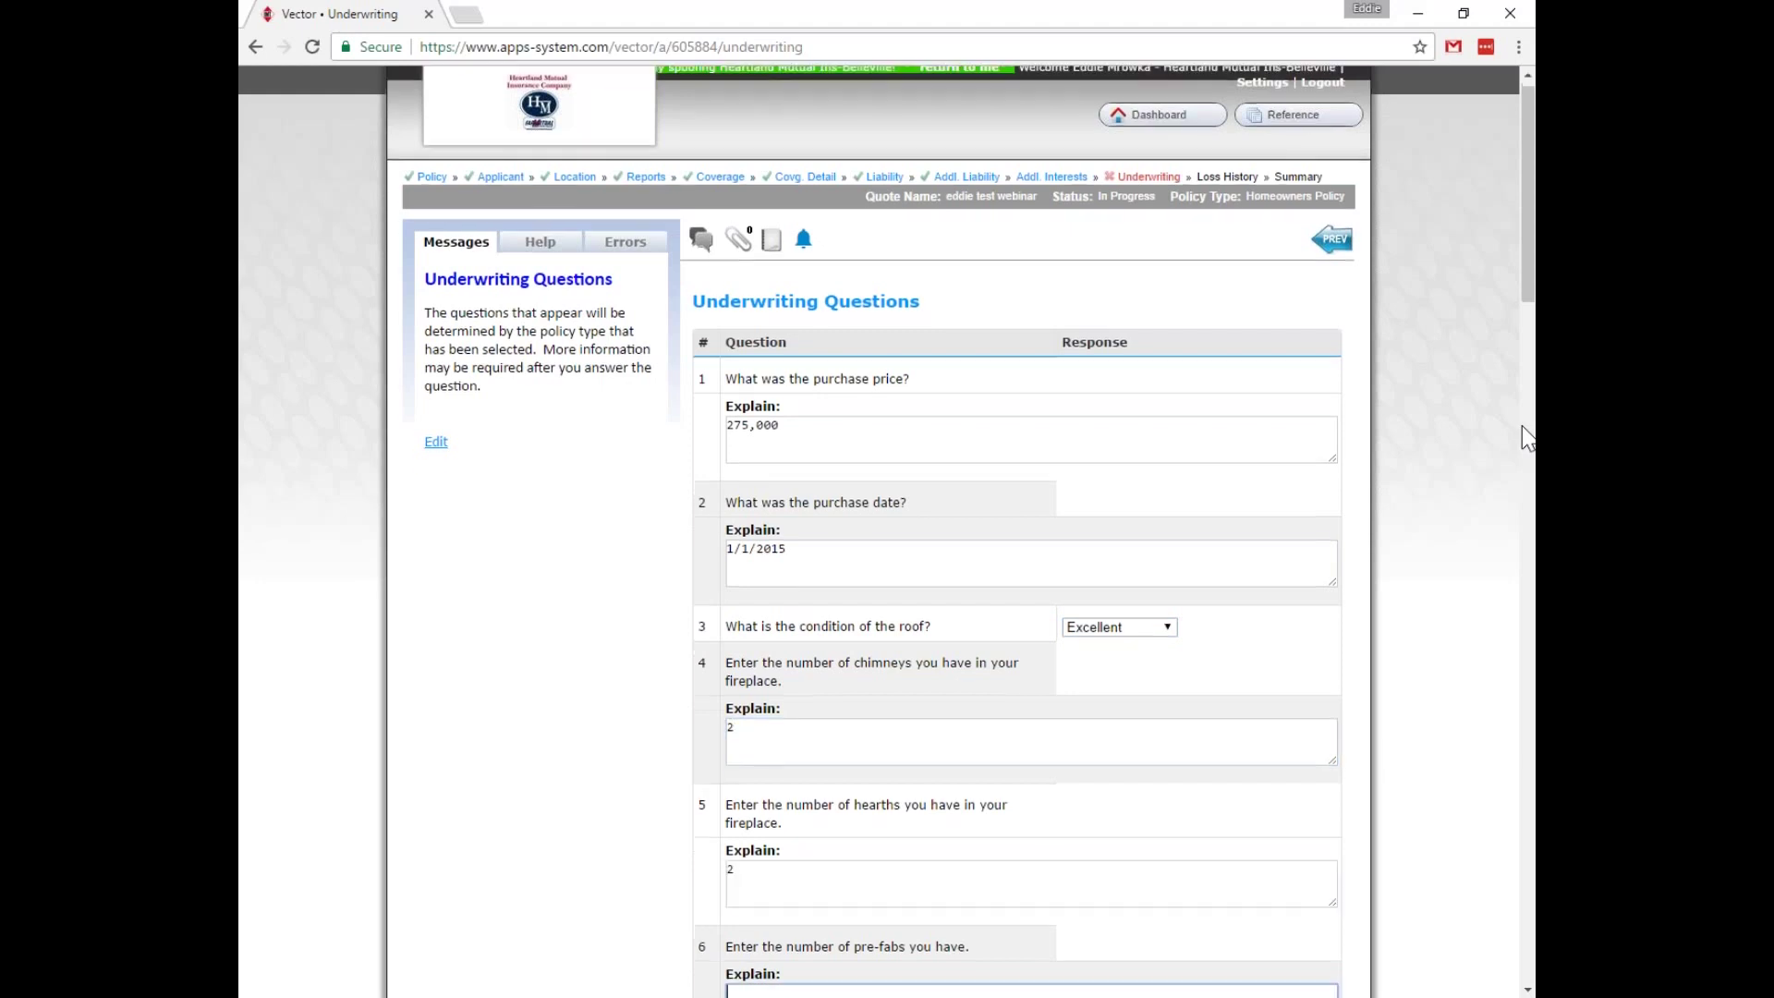
{"action": "type", "text": "2"}
{"action": "key", "text": "Tab"}
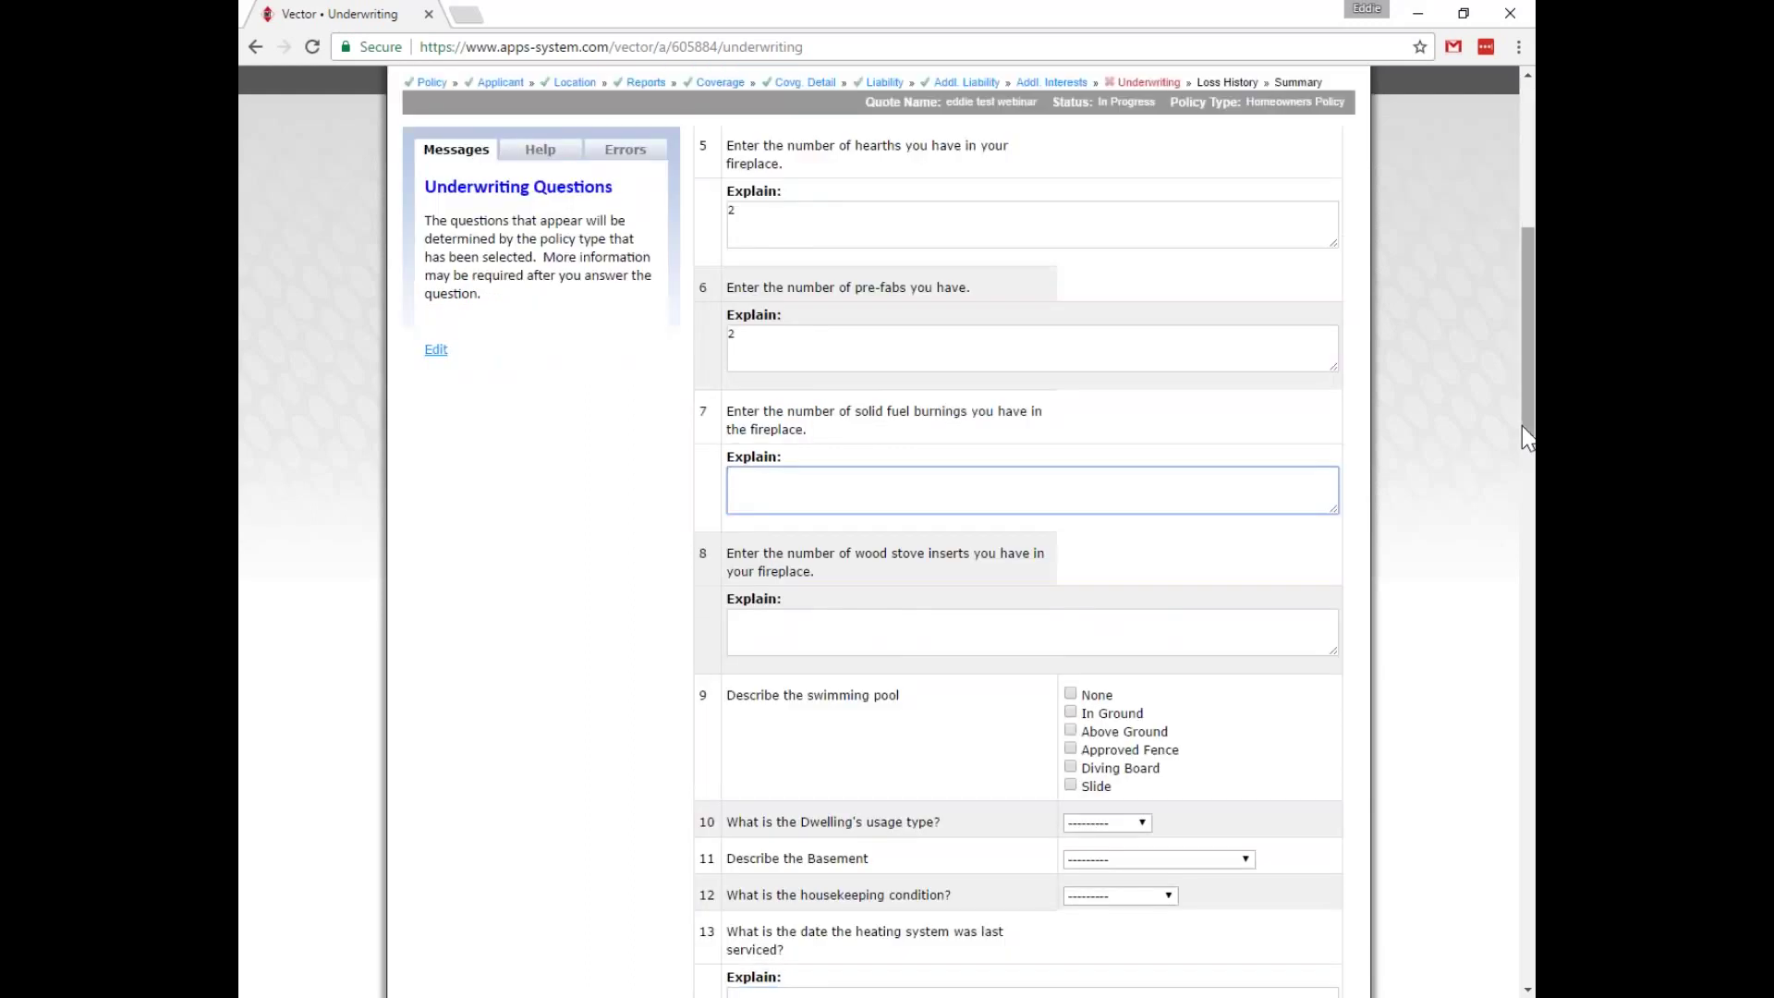
{"action": "type", "text": "2"}
{"action": "key", "text": "Tab"}
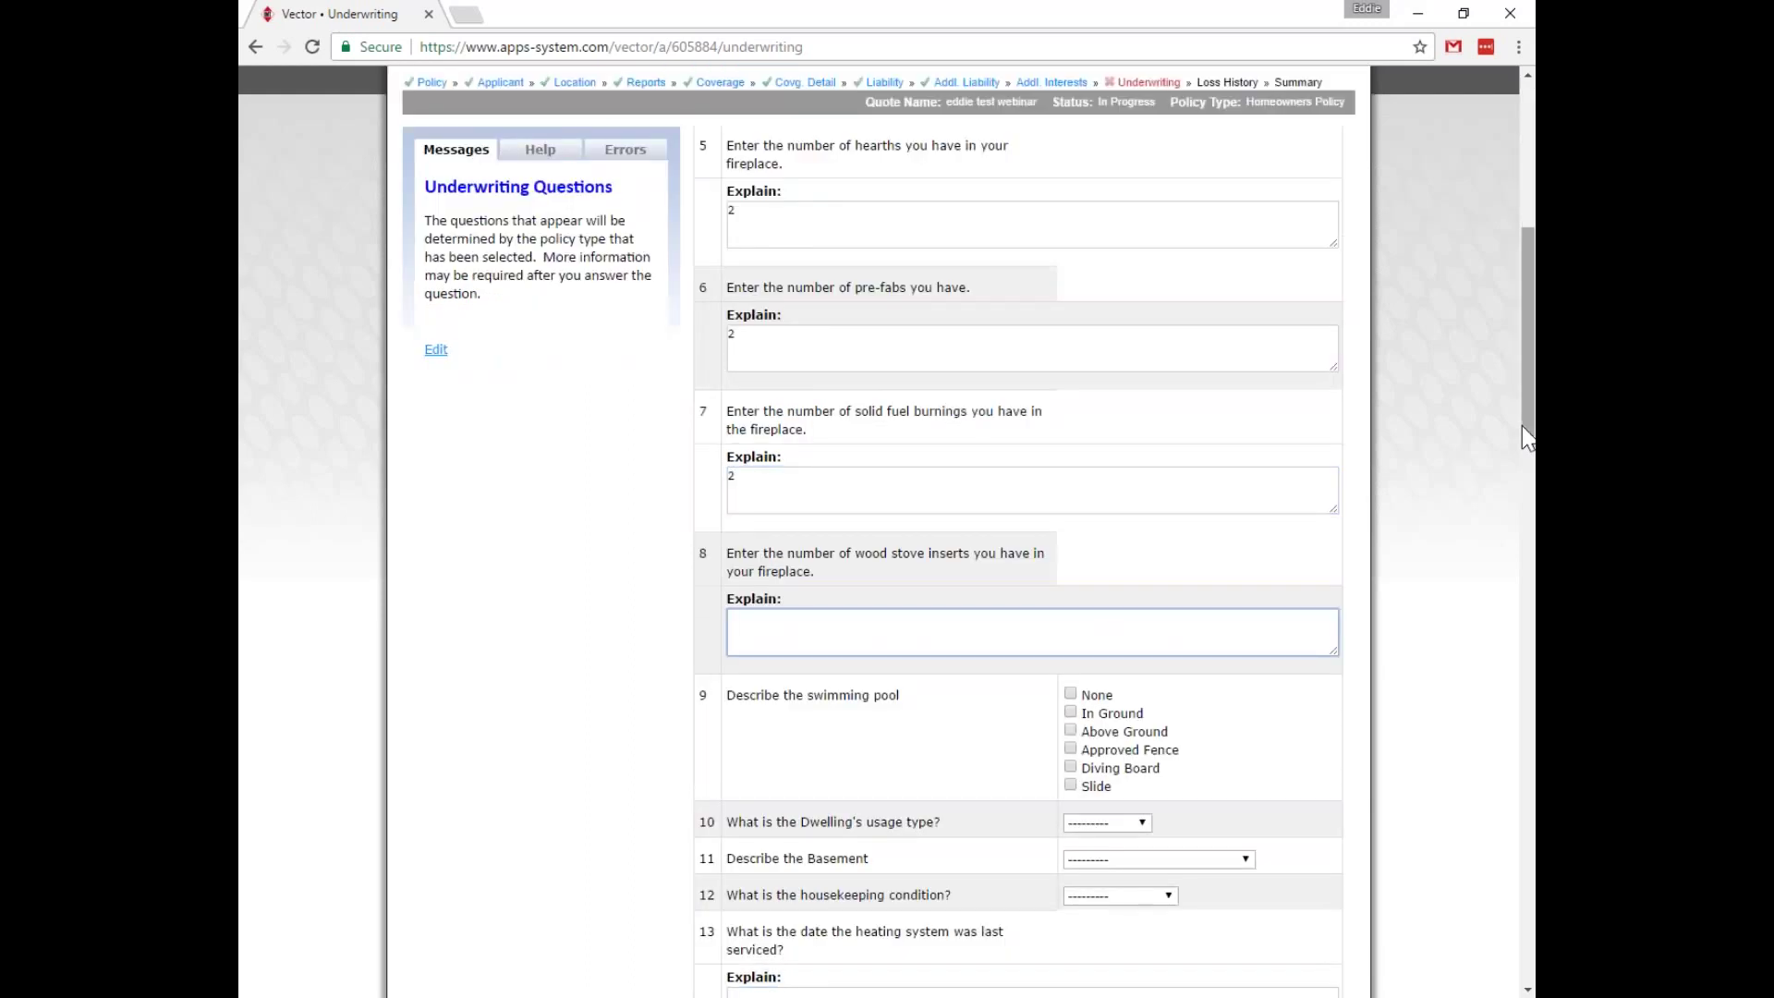
{"action": "type", "text": "2"}
Mark an in-ground pool with diving board and slide; set dwelling usage Primary and basement finished.
{"action": "key", "text": "Tab"}
{"action": "key", "text": "Tab"}
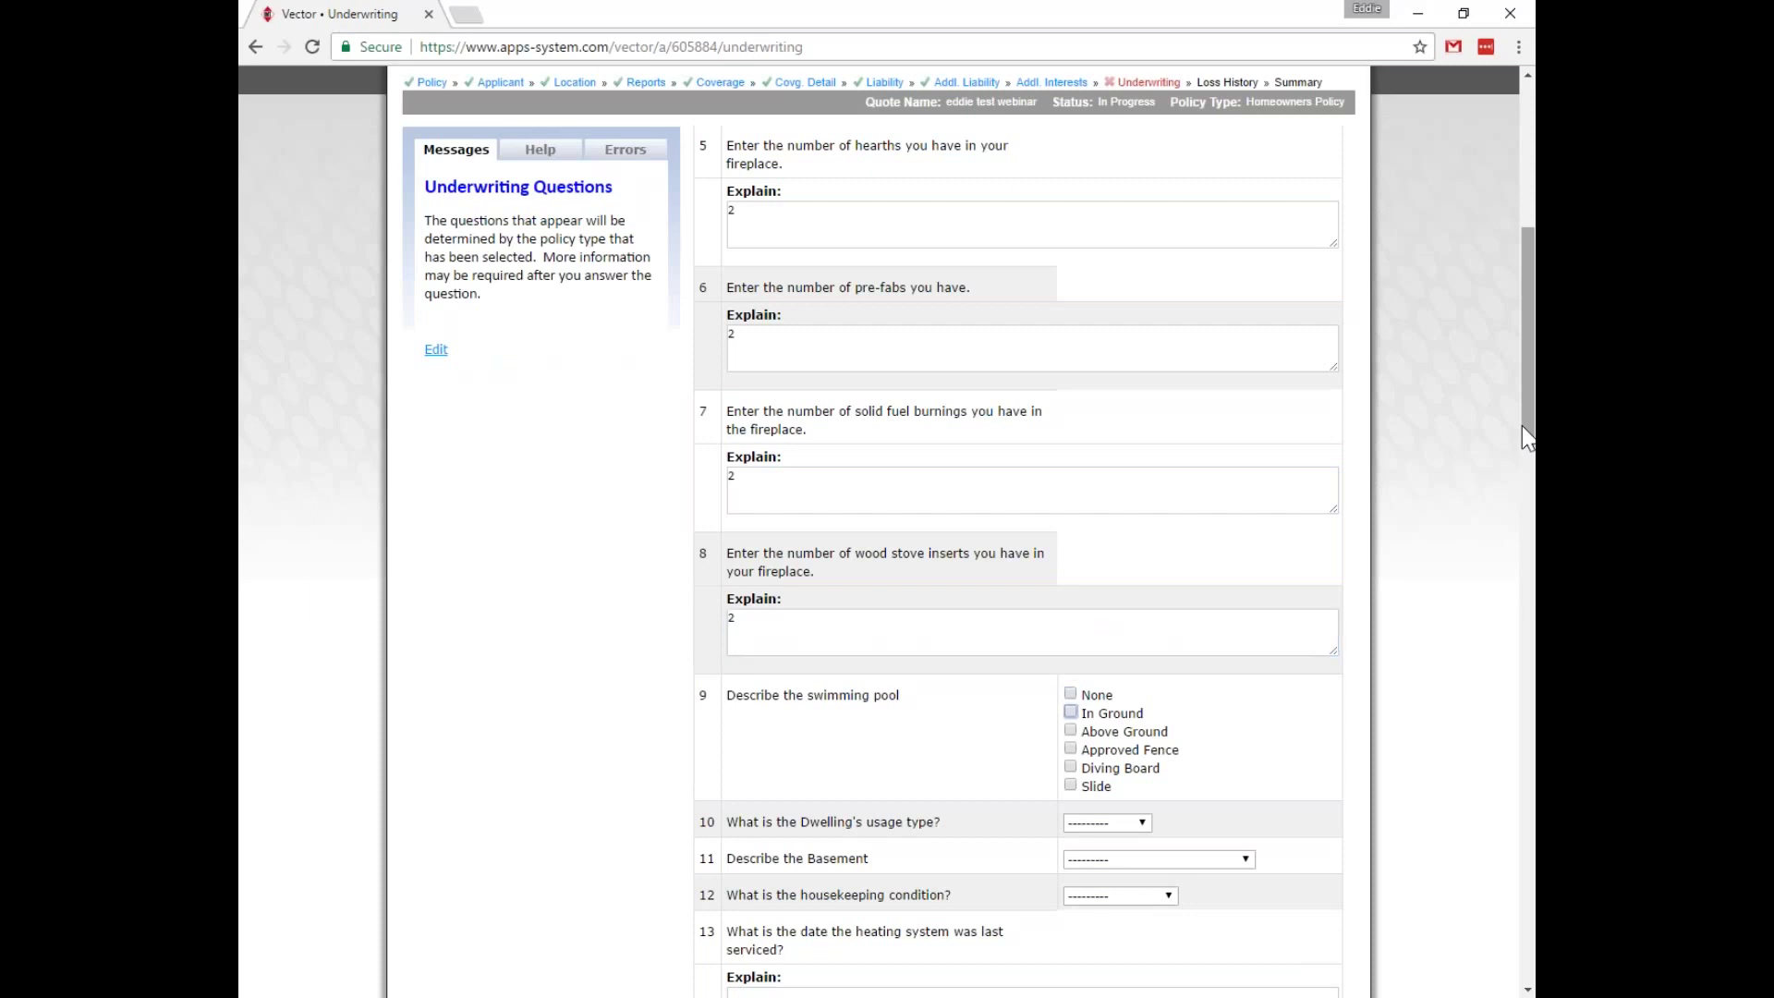
{"action": "key", "text": "Tab"}
{"action": "key", "text": "Tab"}
{"action": "key", "text": "Tab"}
{"action": "key", "text": "space"}
{"action": "key", "text": "Tab"}
{"action": "key", "text": "space"}
{"action": "key", "text": "Tab"}
{"action": "key", "text": "Down"}
{"action": "key", "text": "Tab"}
{"action": "key", "text": "Down"}
{"action": "key", "text": "Down"}
Enter 1750 basement square feet, rate housekeeping Excellent, and put filler text in the remaining explain boxes.
{"action": "key", "text": "Tab"}
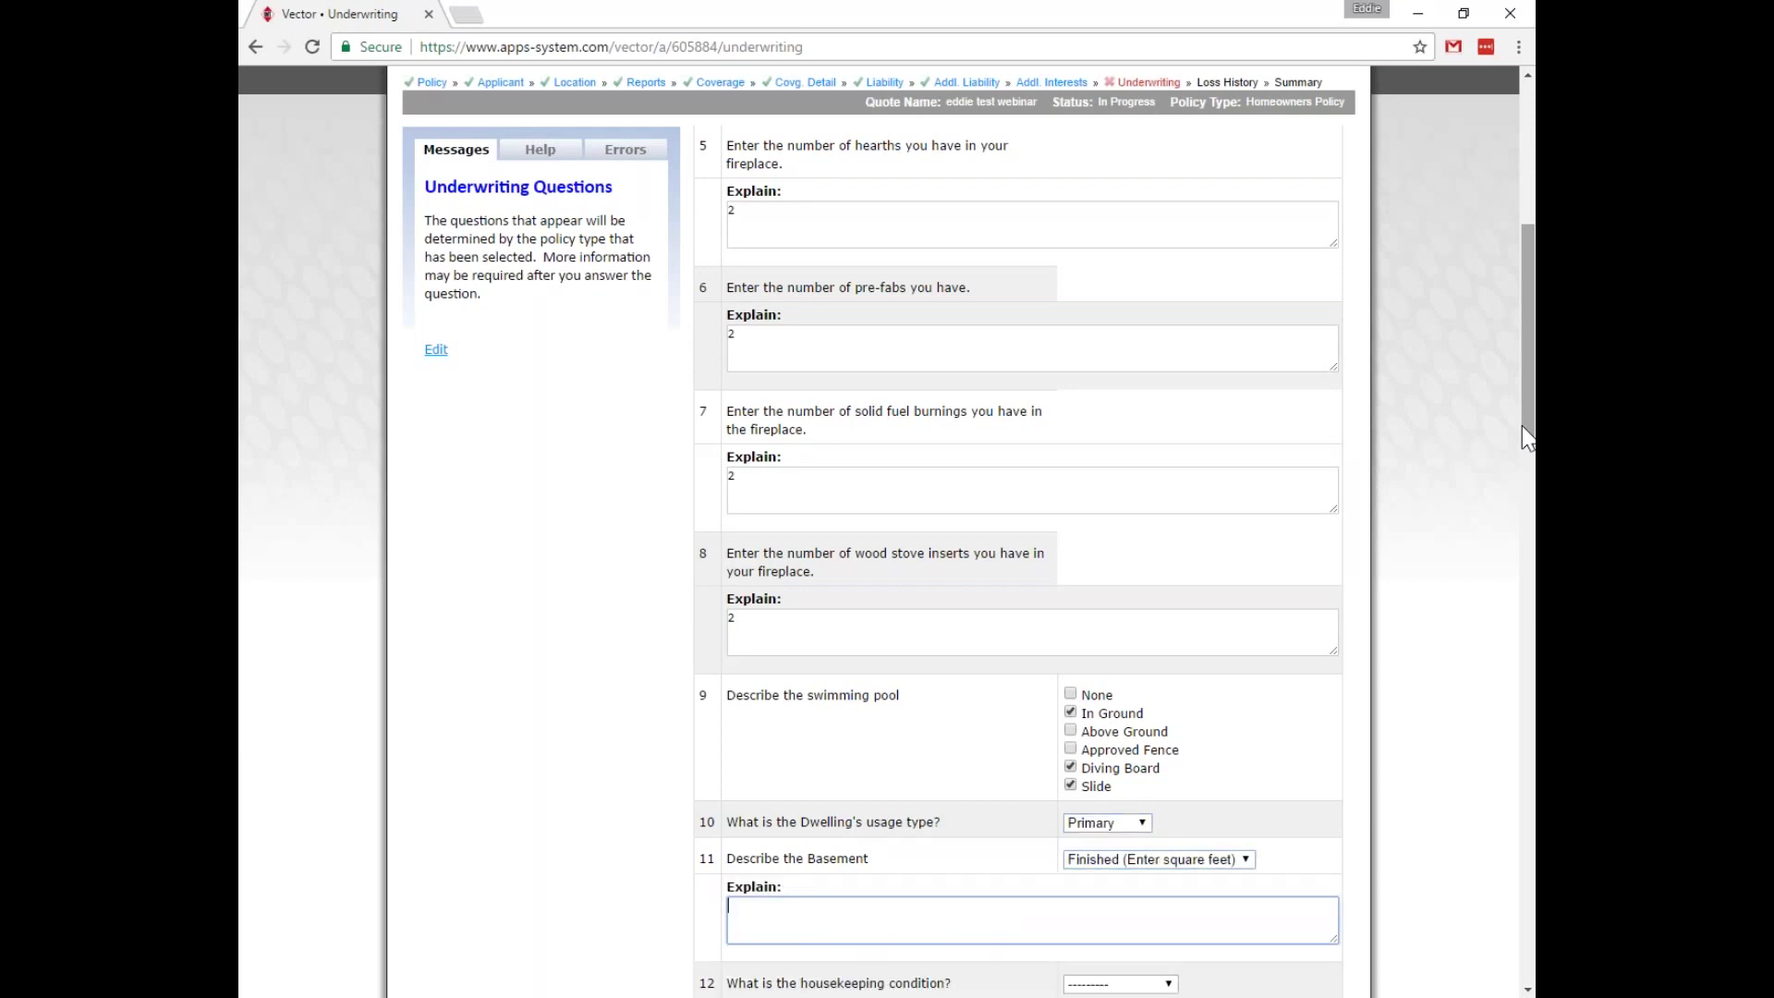
{"action": "type", "text": "1750"}
{"action": "key", "text": "Tab"}
{"action": "key", "text": "Down"}
{"action": "key", "text": "Tab"}
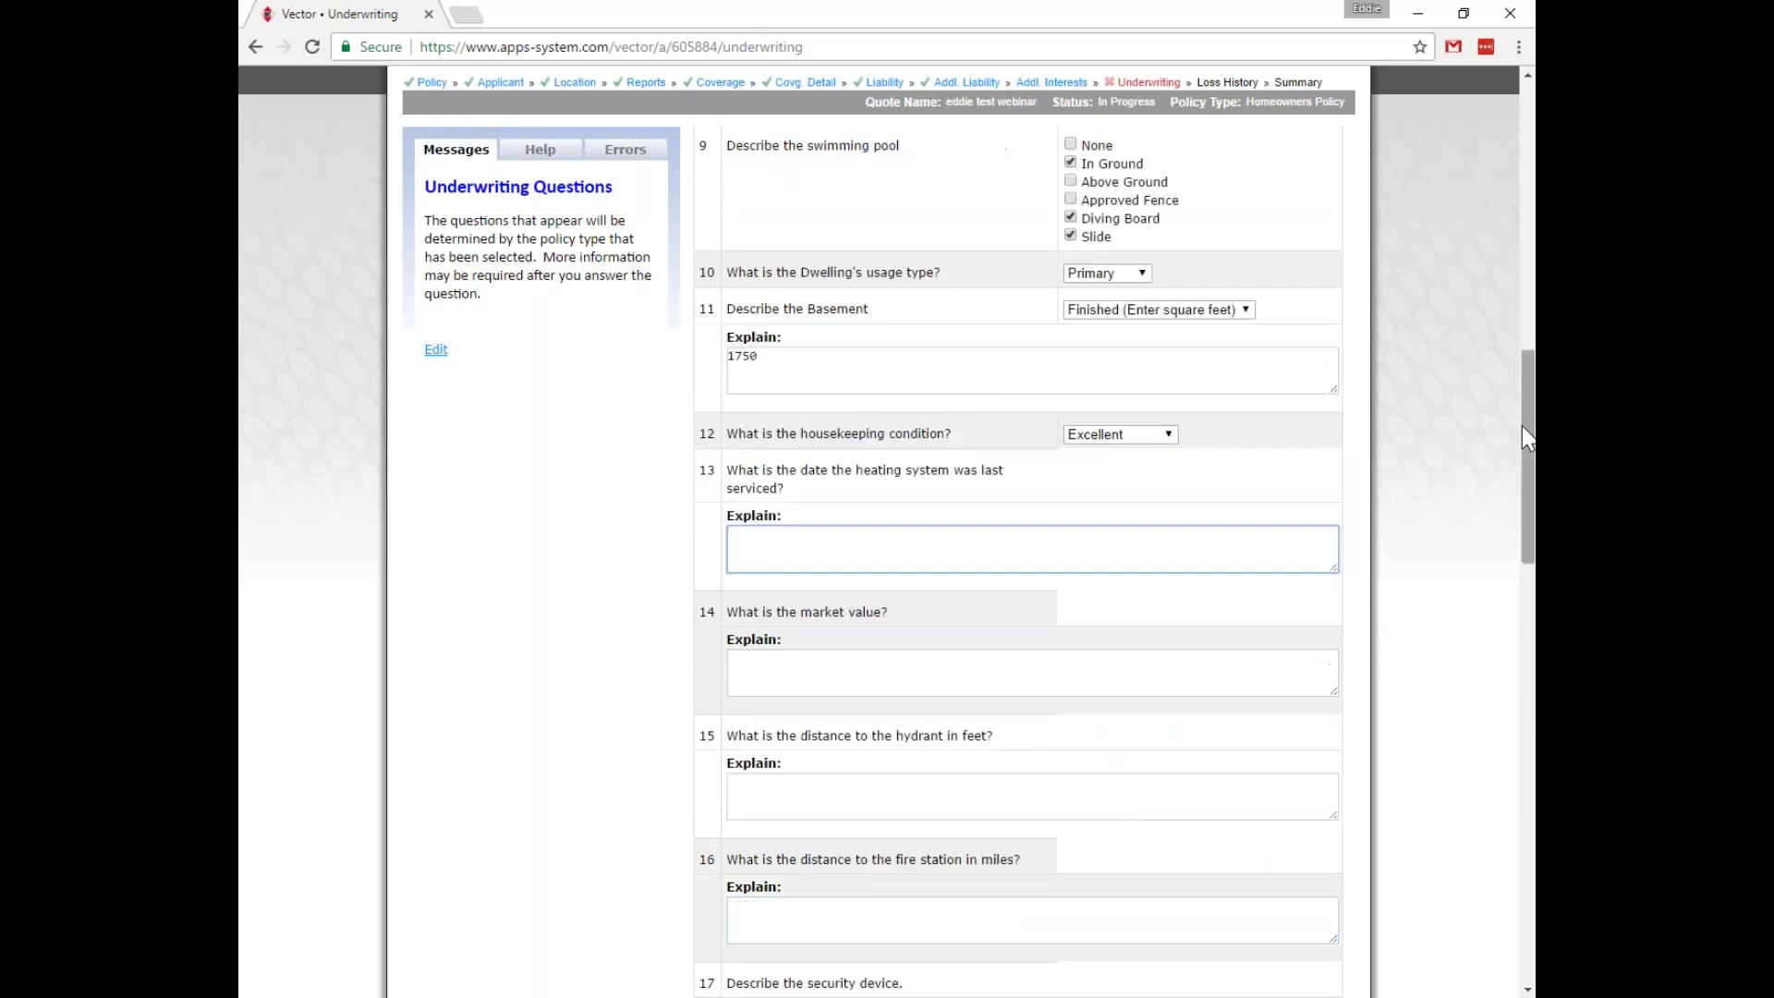
{"action": "type", "text": "aaaaaaaaaa"}
{"action": "key", "text": "Tab"}
{"action": "type", "text": "aaaaaaaaaaaaa"}
{"action": "key", "text": "Tab"}
{"action": "type", "text": "aaaaaaaaaaaaa"}
{"action": "key", "text": "Tab"}
{"action": "type", "text": "aaaaaaaaaaaaaa"}
{"action": "key", "text": "Tab"}
{"action": "type", "text": "aaaaaaaaaaaaaa"}
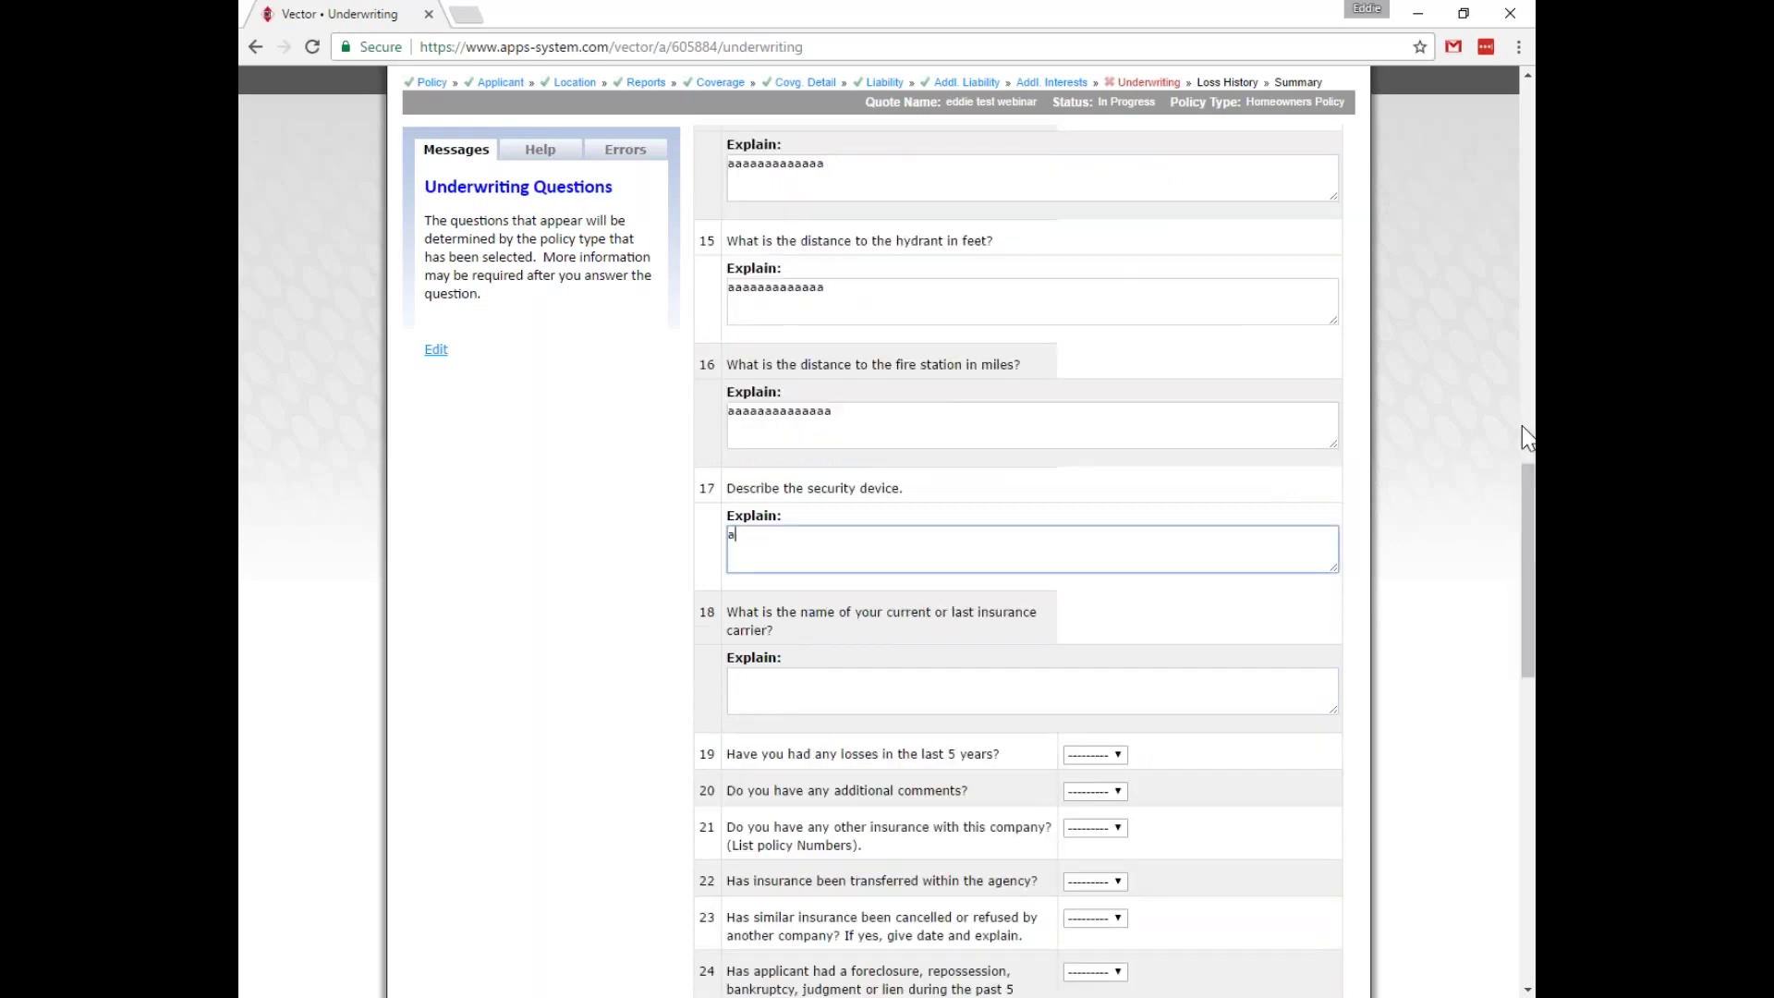
{"action": "key", "text": "Tab"}
{"action": "type", "text": "aaaaaaaaaaaaaaaaaa"}
Answer No to past losses, additional comments, other insurance, transfers, cancellations, foreclosure and arson.
{"action": "key", "text": "Tab"}
{"action": "key", "text": "n"}
{"action": "key", "text": "Tab"}
{"action": "key", "text": "y"}
{"action": "key", "text": "n"}
{"action": "key", "text": "Tab"}
{"action": "key", "text": "n"}
{"action": "key", "text": "Tab"}
{"action": "key", "text": "y"}
{"action": "key", "text": "n"}
{"action": "key", "text": "Tab"}
{"action": "key", "text": "n"}
{"action": "key", "text": "Tab"}
{"action": "key", "text": "n"}
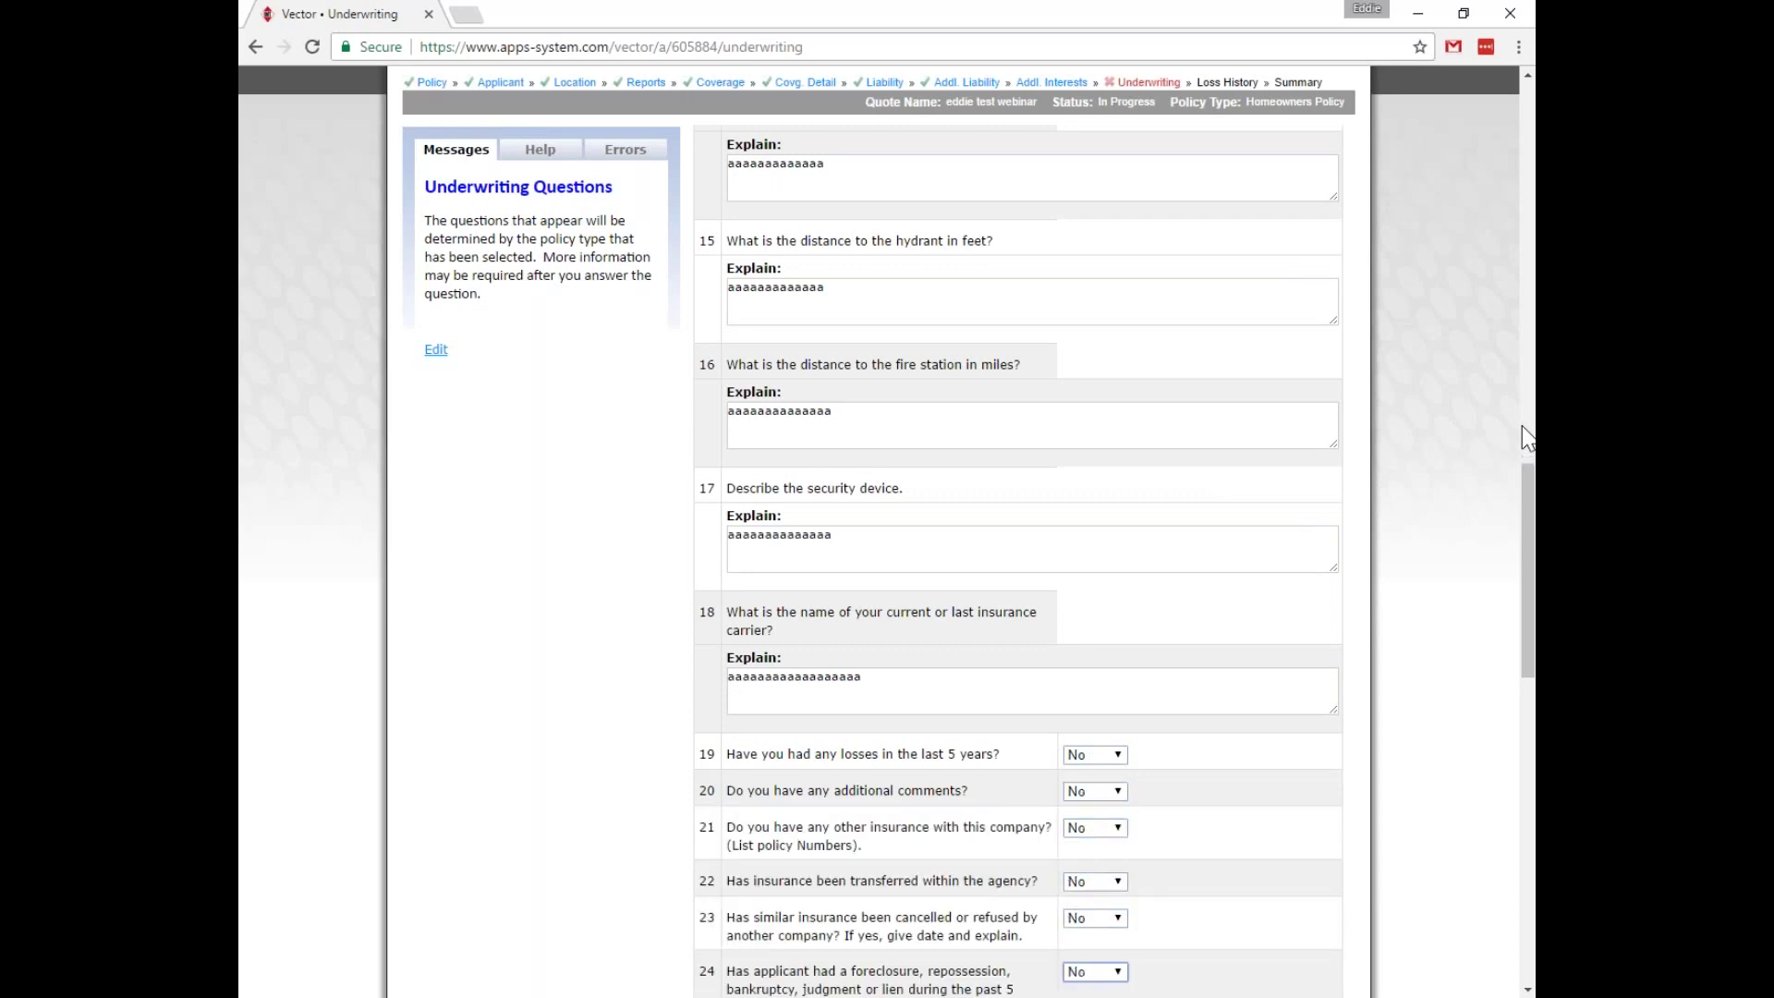
{"action": "key", "text": "Tab"}
Answer No to more than one acre, other liability policies, another residence and farming or business.
{"action": "key", "text": "n"}
{"action": "key", "text": "Tab"}
{"action": "key", "text": "n"}
{"action": "key", "text": "Tab"}
{"action": "key", "text": "y"}
{"action": "key", "text": "n"}
{"action": "key", "text": "Tab"}
{"action": "key", "text": "y"}
{"action": "key", "text": "Tab"}
{"action": "key", "text": "y"}
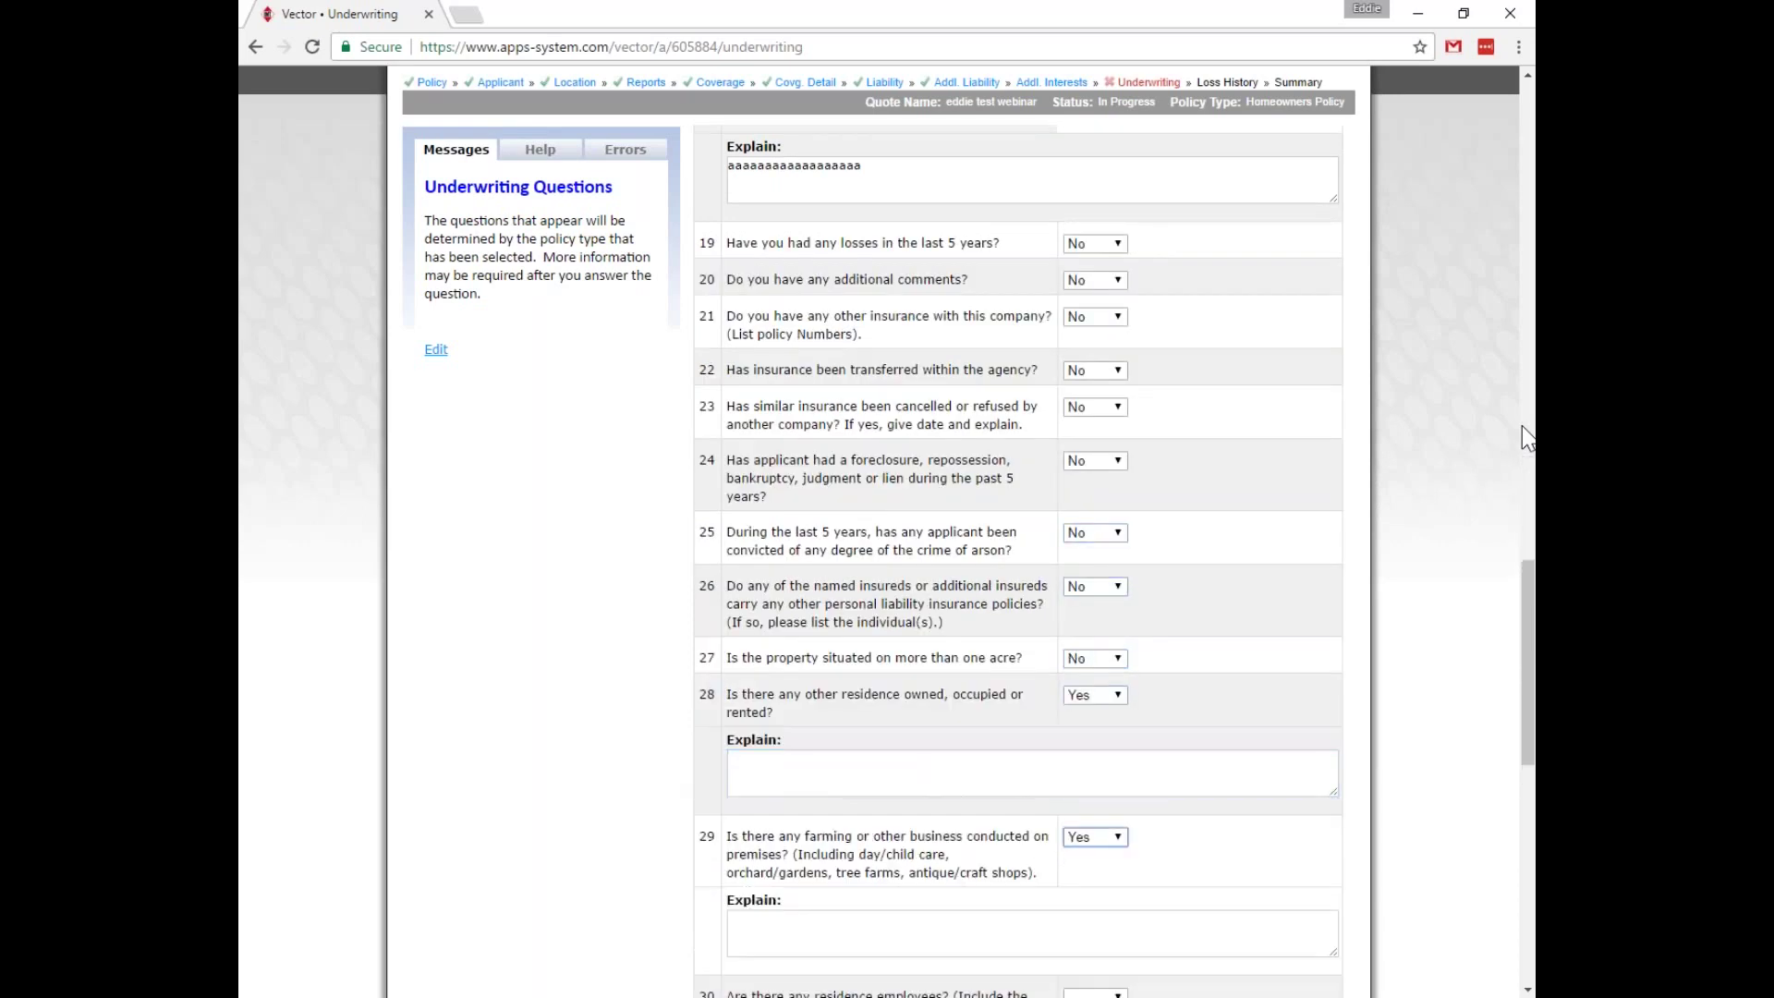
{"action": "key", "text": "shift+Tab"}
{"action": "key", "text": "shift+Tab"}
{"action": "key", "text": "Up"}
{"action": "key", "text": "Tab"}
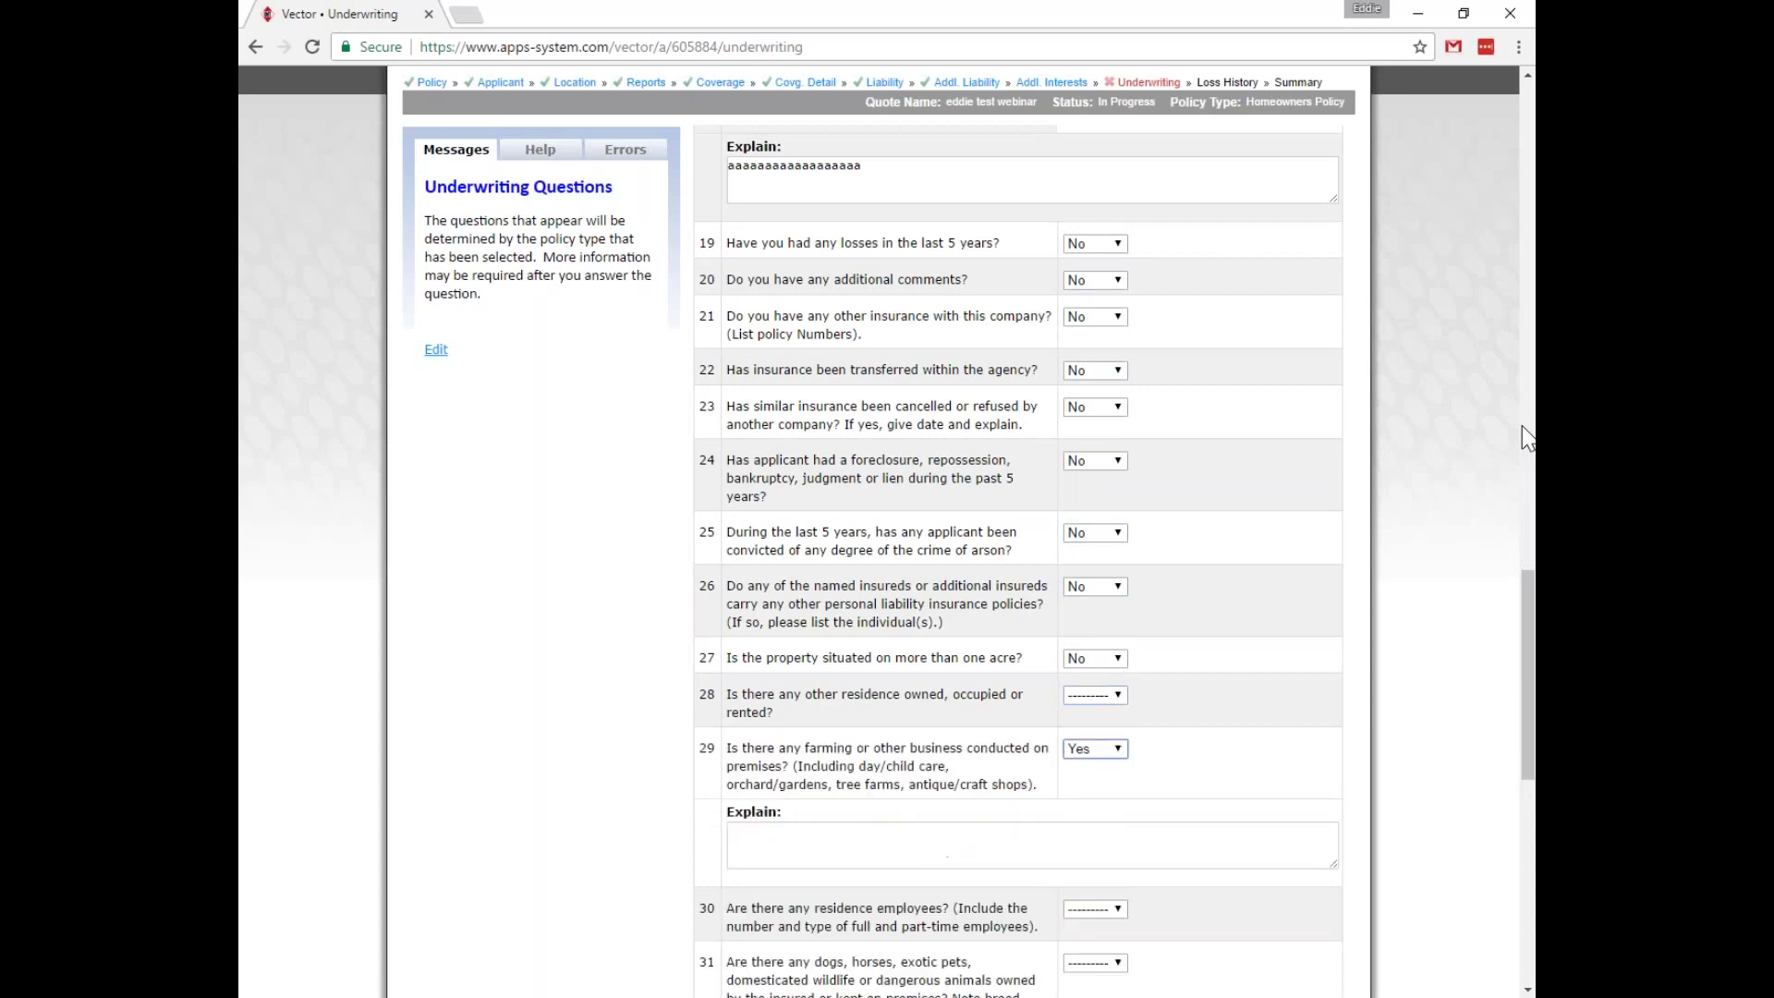
{"action": "key", "text": "shift+Tab"}
{"action": "key", "text": "y"}
{"action": "key", "text": "n"}
{"action": "key", "text": "Tab"}
Answer No to residence employees, animals, trampoline, pool, track, camping, converted structure and remaining hazard questions.
{"action": "key", "text": "Tab"}
{"action": "key", "text": "shift+Tab"}
{"action": "key", "text": "n"}
{"action": "key", "text": "Tab"}
{"action": "key", "text": "n"}
{"action": "key", "text": "Tab"}
{"action": "key", "text": "y"}
{"action": "key", "text": "n"}
{"action": "key", "text": "Tab"}
{"action": "key", "text": "n"}
{"action": "key", "text": "Tab"}
{"action": "key", "text": "n"}
{"action": "key", "text": "Tab"}
{"action": "key", "text": "n"}
{"action": "key", "text": "Tab"}
{"action": "key", "text": "n"}
{"action": "key", "text": "Tab"}
{"action": "key", "text": "n"}
{"action": "key", "text": "Tab"}
{"action": "key", "text": "n"}
{"action": "key", "text": "Tab"}
{"action": "key", "text": "n"}
{"action": "key", "text": "Tab"}
{"action": "key", "text": "n"}
{"action": "key", "text": "Tab"}
{"action": "key", "text": "y"}
{"action": "key", "text": "n"}
{"action": "key", "text": "Tab"}
{"action": "key", "text": "y"}
{"action": "key", "text": "Tab"}
{"action": "key", "text": "n"}
{"action": "key", "text": "Tab"}
{"action": "key", "text": "n"}
{"action": "key", "text": "Tab"}
{"action": "key", "text": "n"}
{"action": "key", "text": "Tab"}
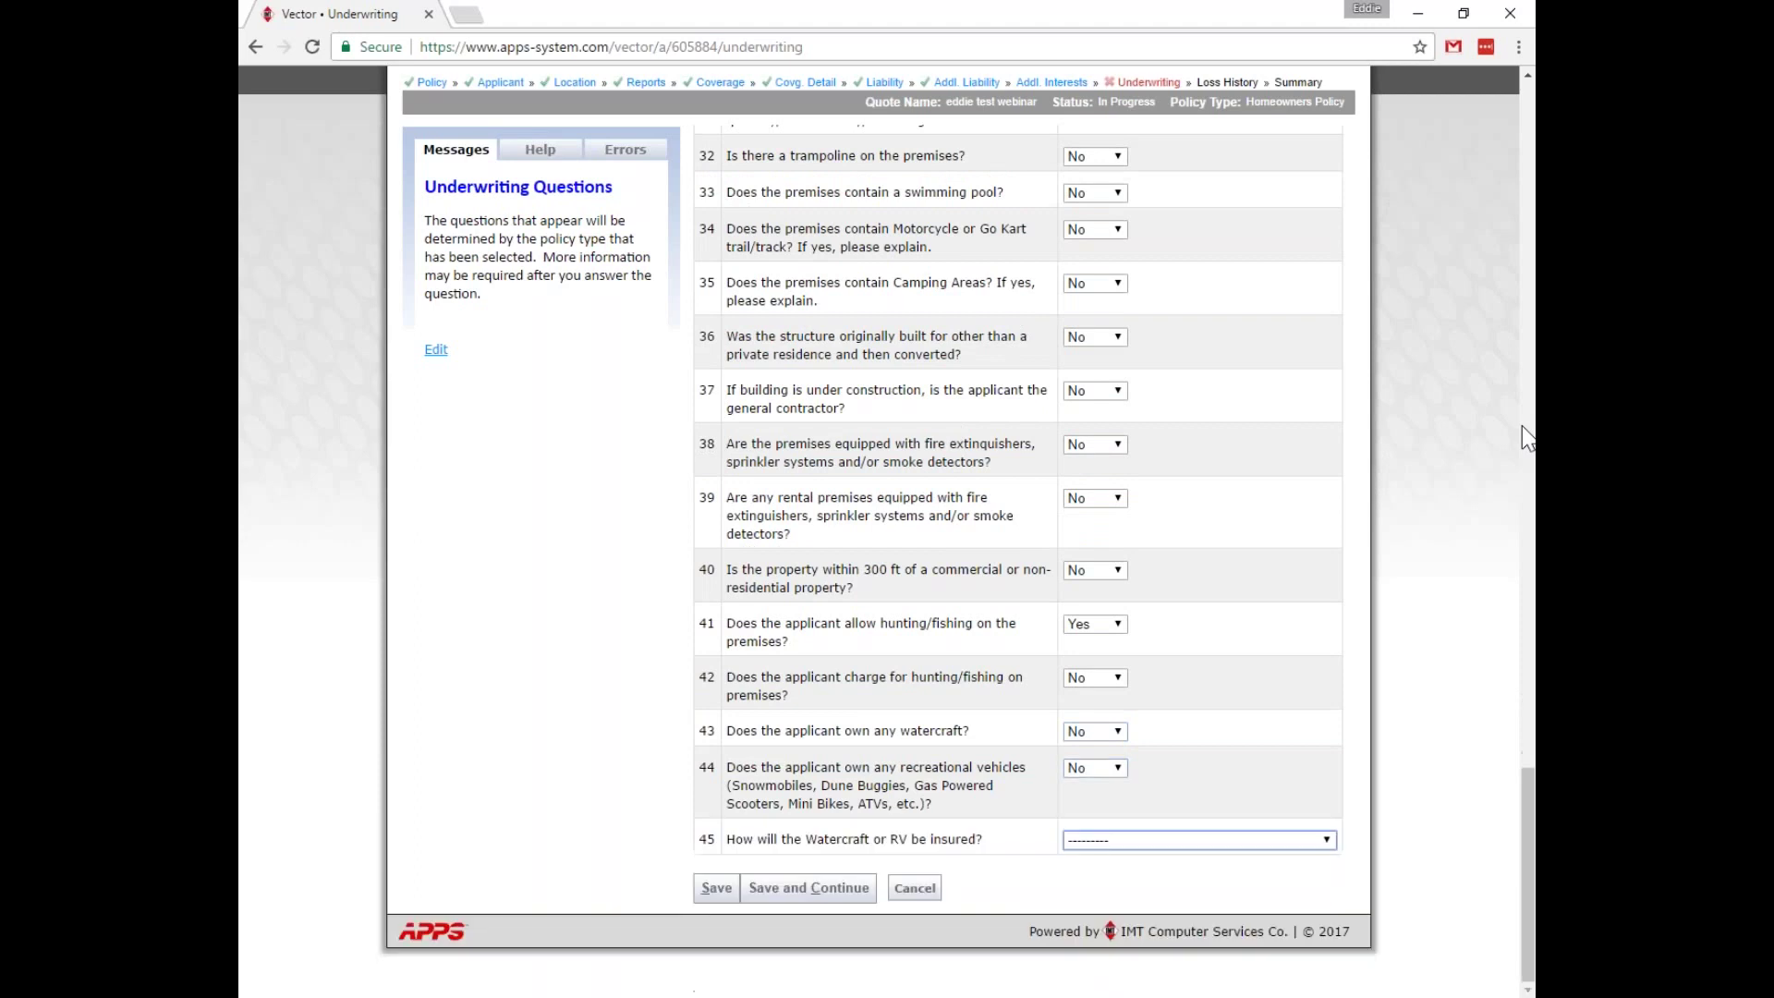
Set Q45 to Select Recreational Vehicle Endorsement and save the underwriting answers.
{"action": "key", "text": "s"}
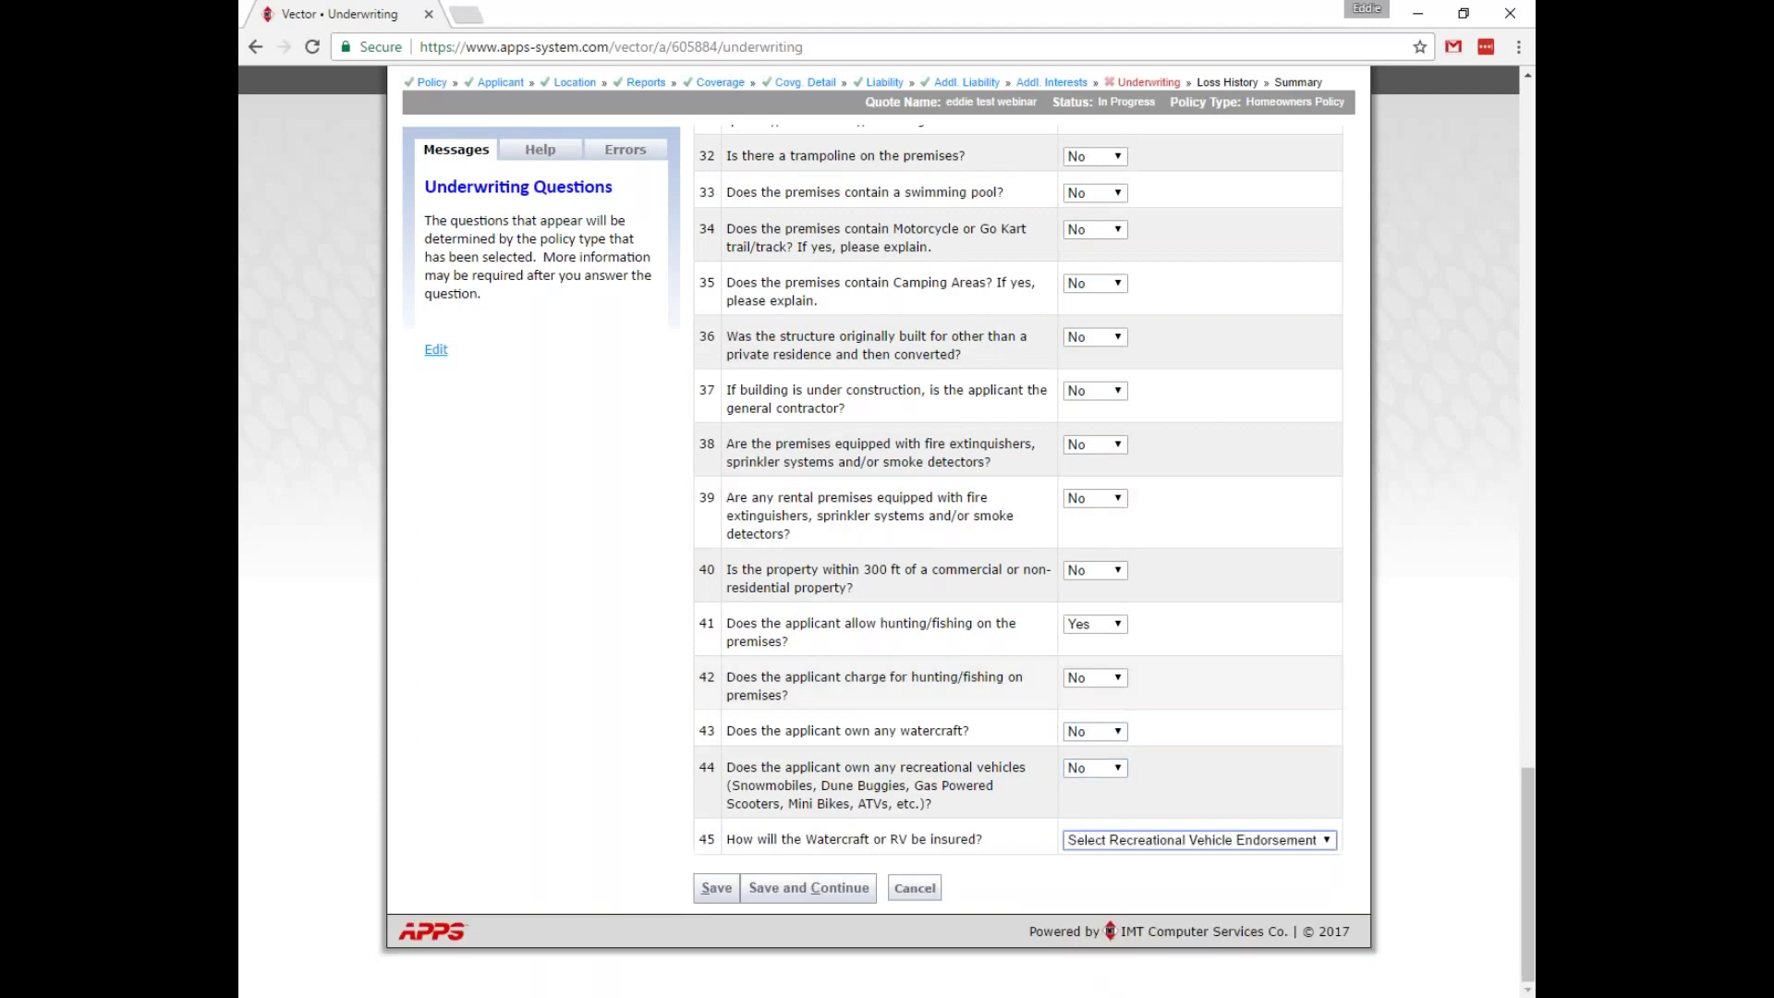
{"action": "key", "text": "Tab"}
{"action": "key", "text": "Return"}
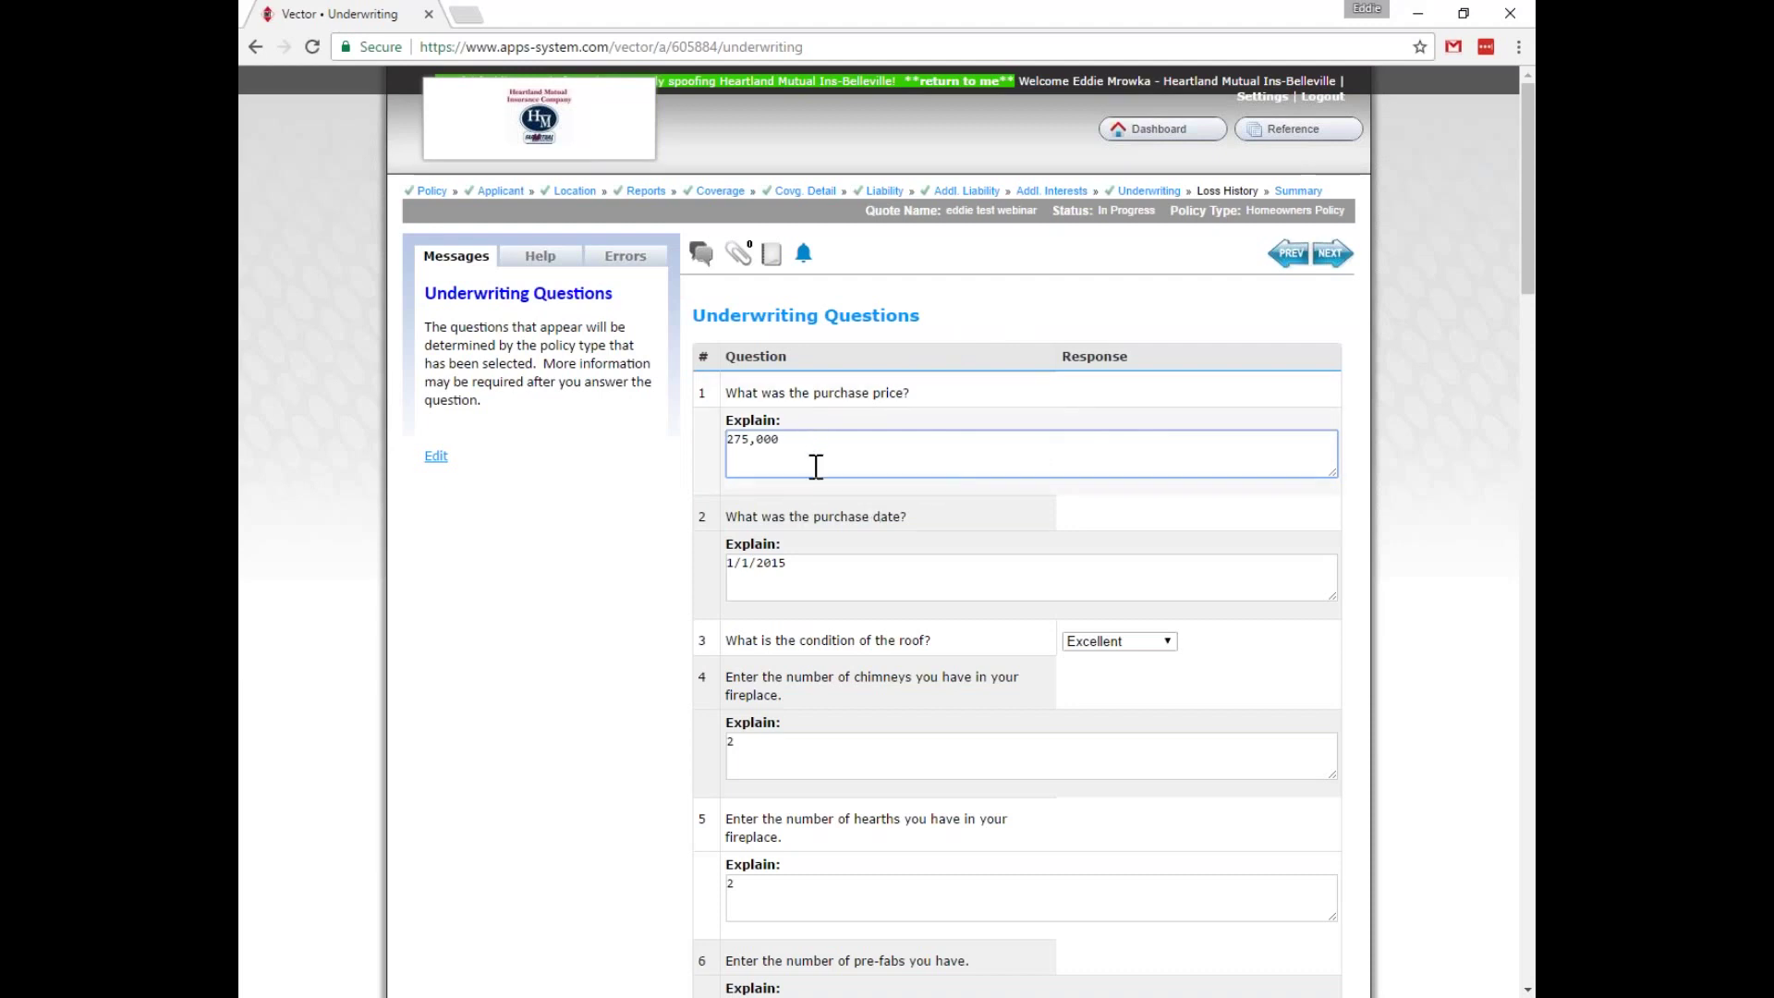
Keep the other-insurance-with-company answer at No after briefly trying Yes.
{"action": "scroll", "coordinate": [1124, 518], "scroll_direction": "down", "scroll_amount": 7}
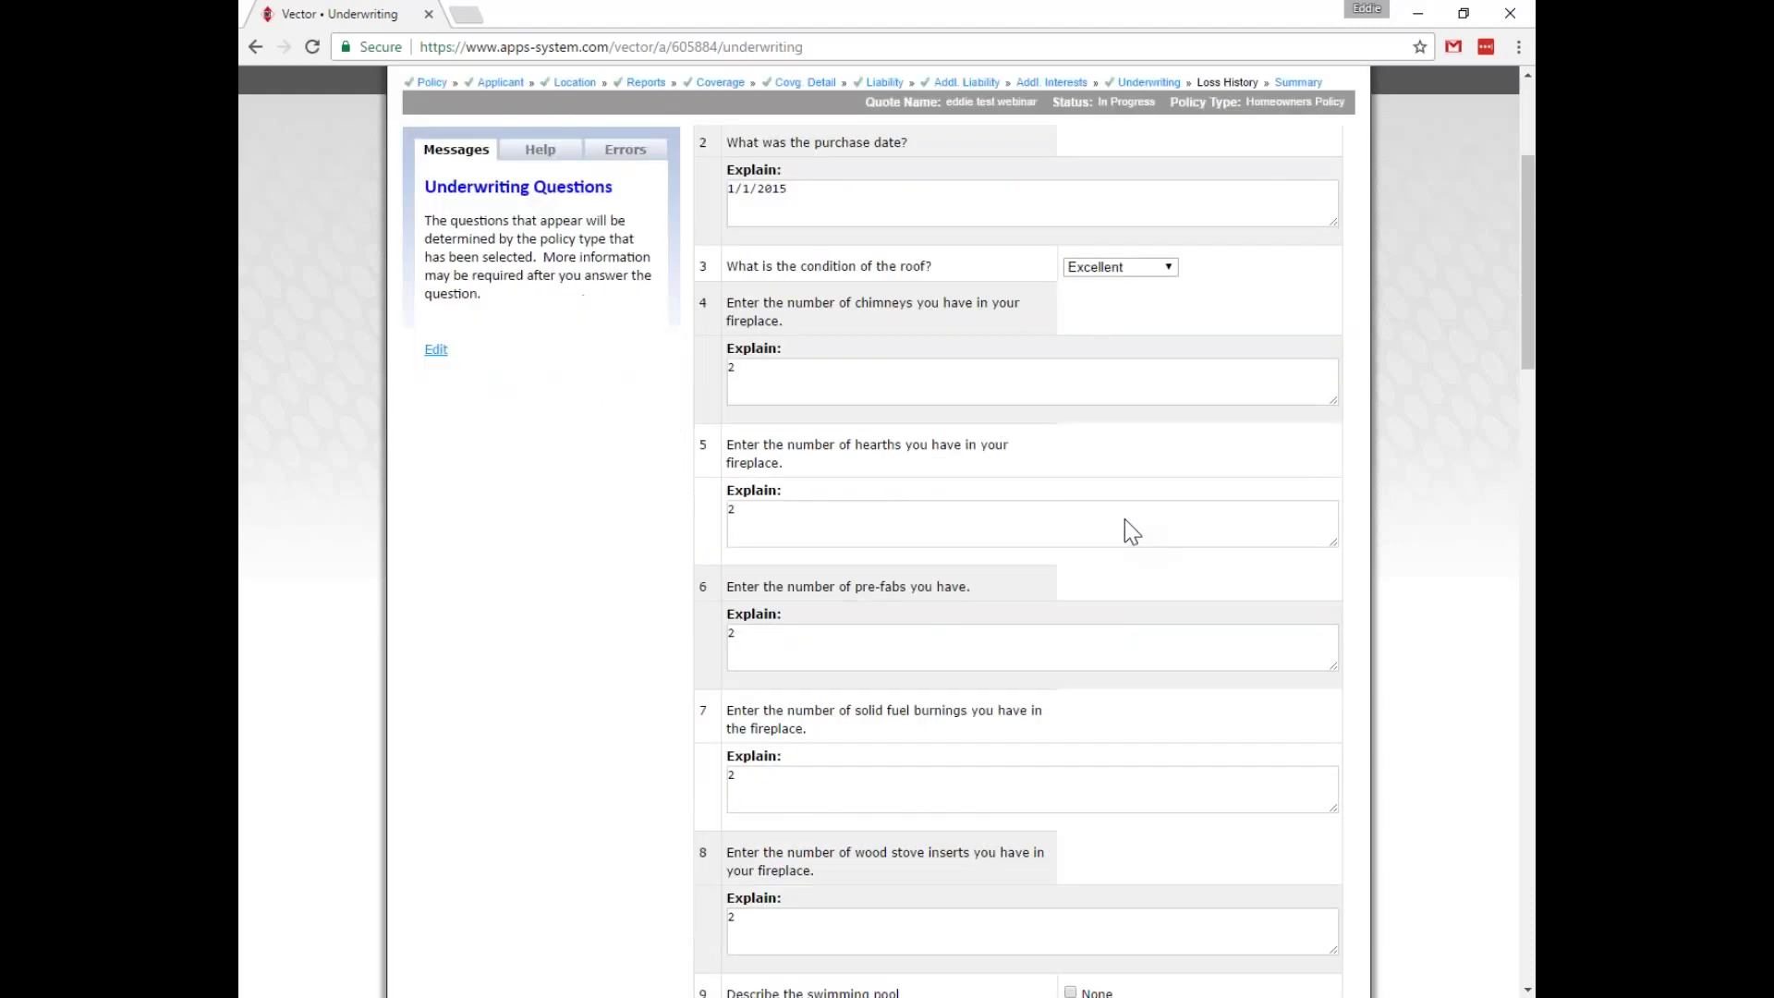
{"action": "scroll", "coordinate": [1123, 519], "scroll_direction": "down", "scroll_amount": 3}
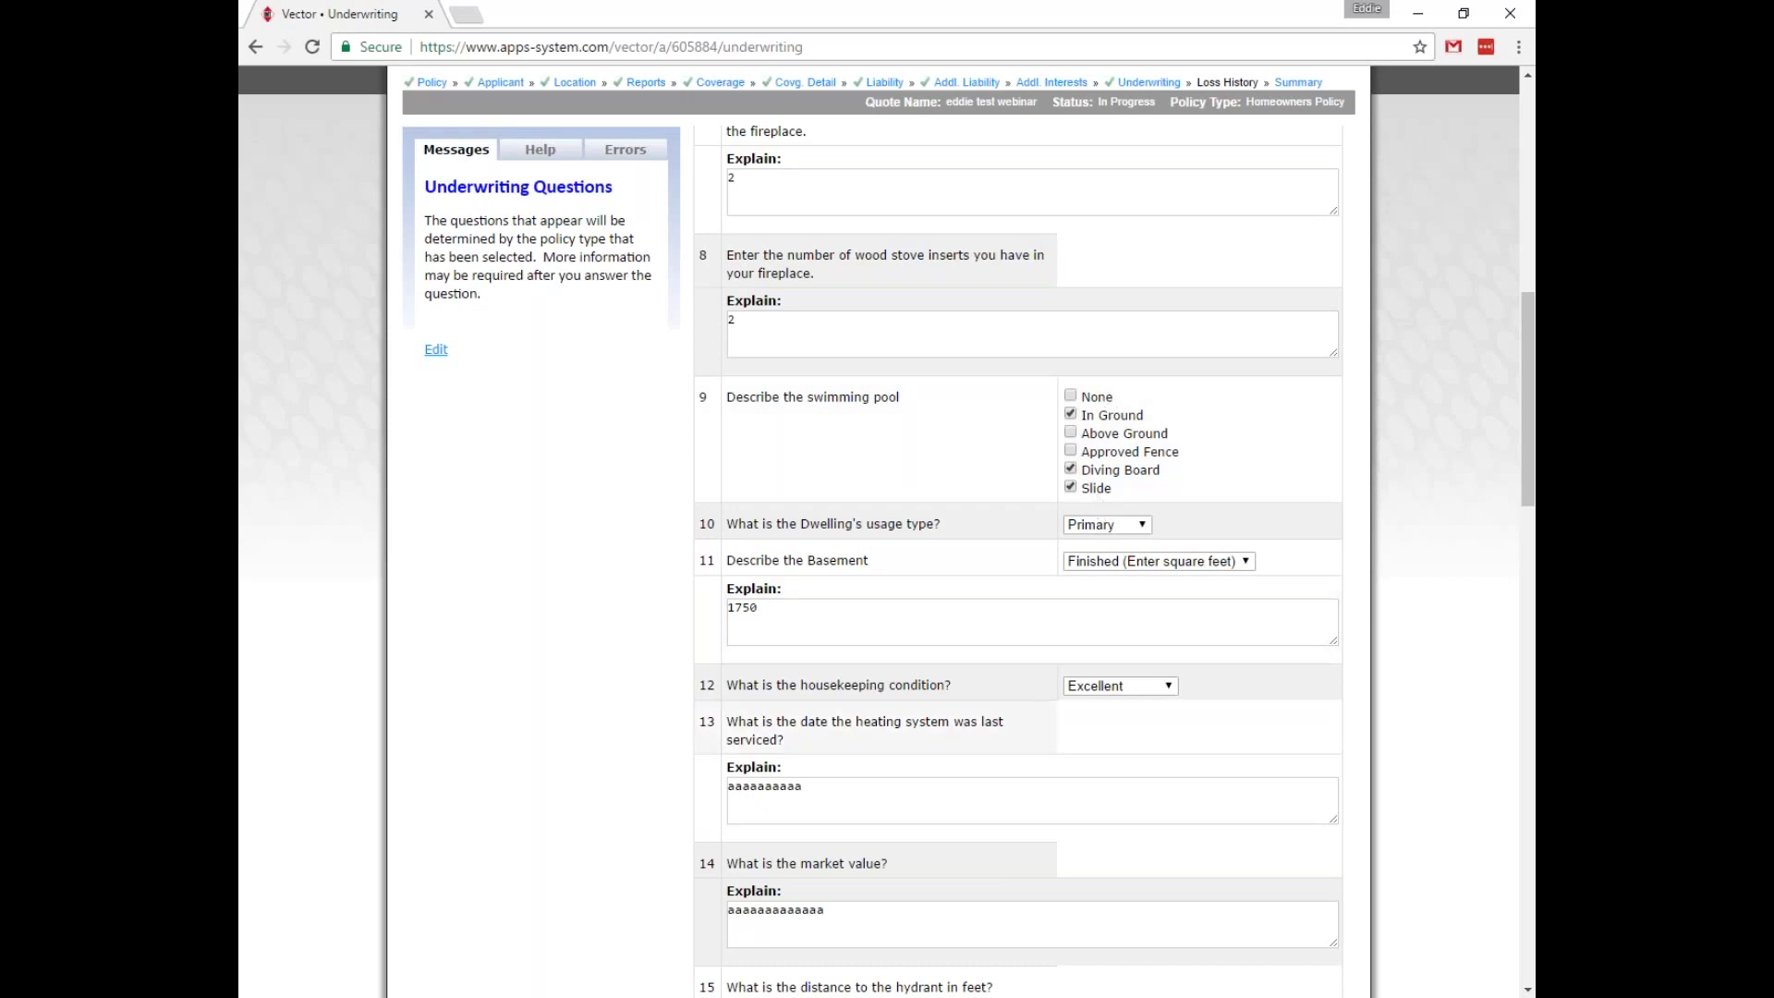
{"action": "scroll", "coordinate": [1033, 679], "scroll_direction": "down", "scroll_amount": 9}
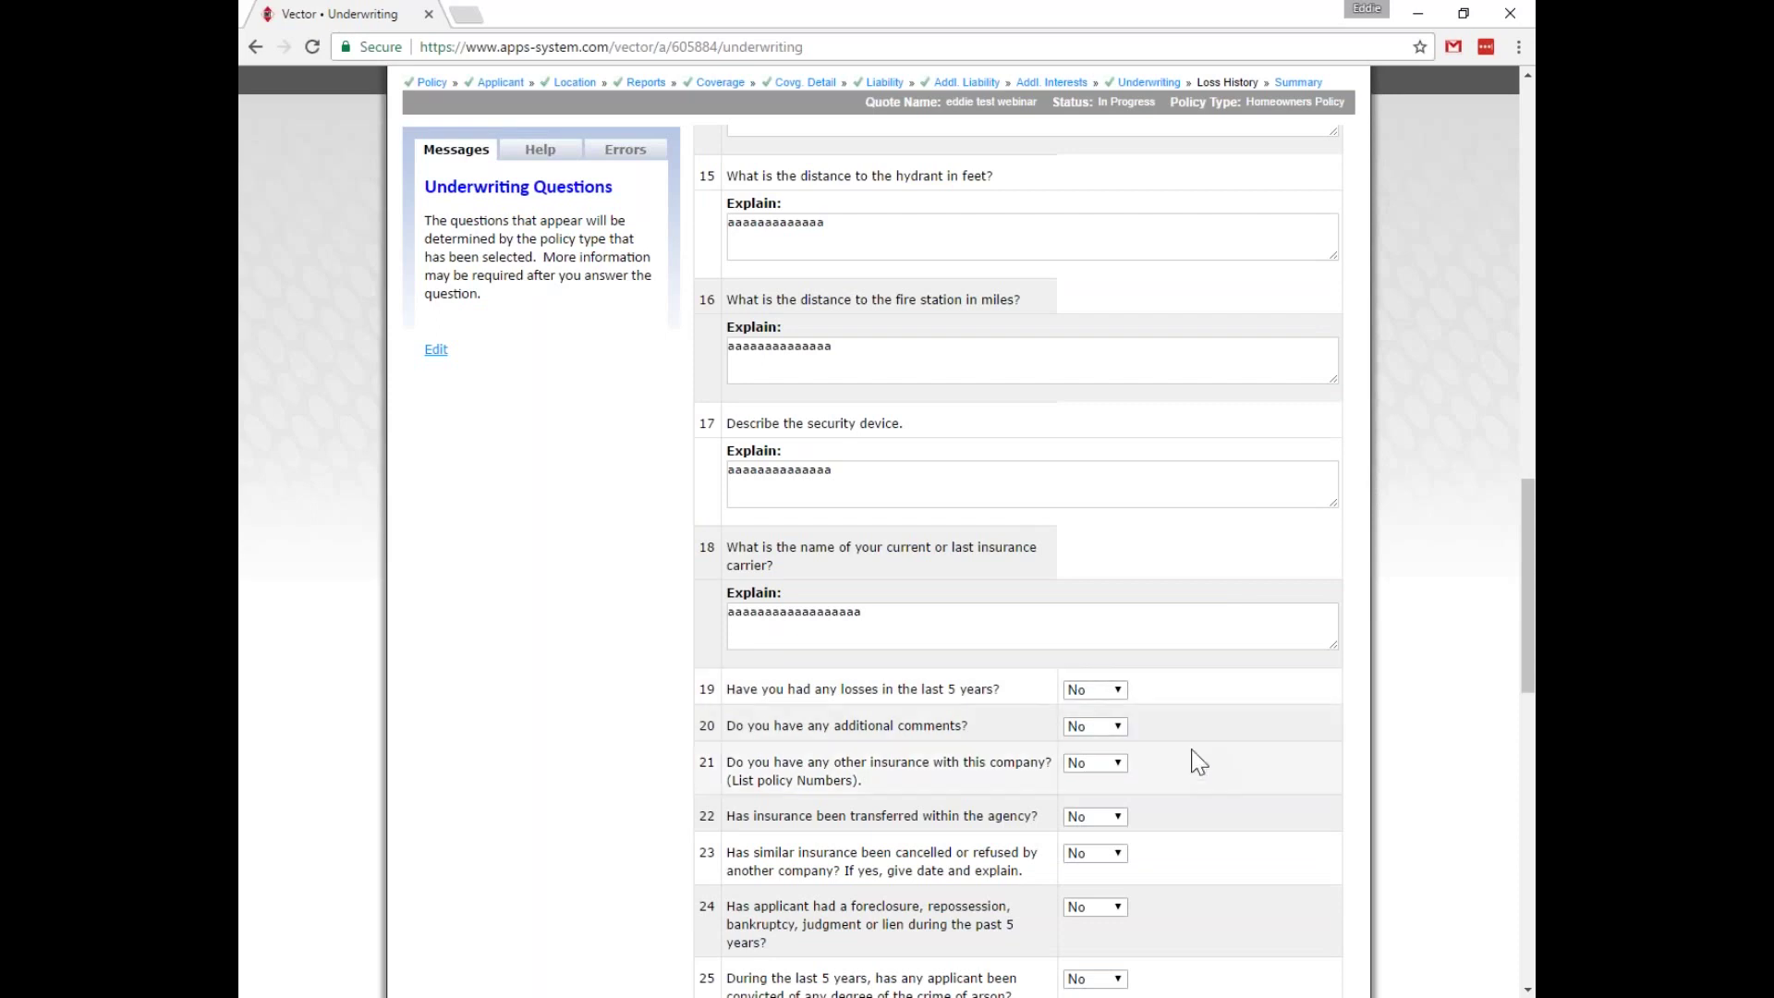
{"action": "scroll", "coordinate": [1195, 757], "scroll_direction": "down", "scroll_amount": 3}
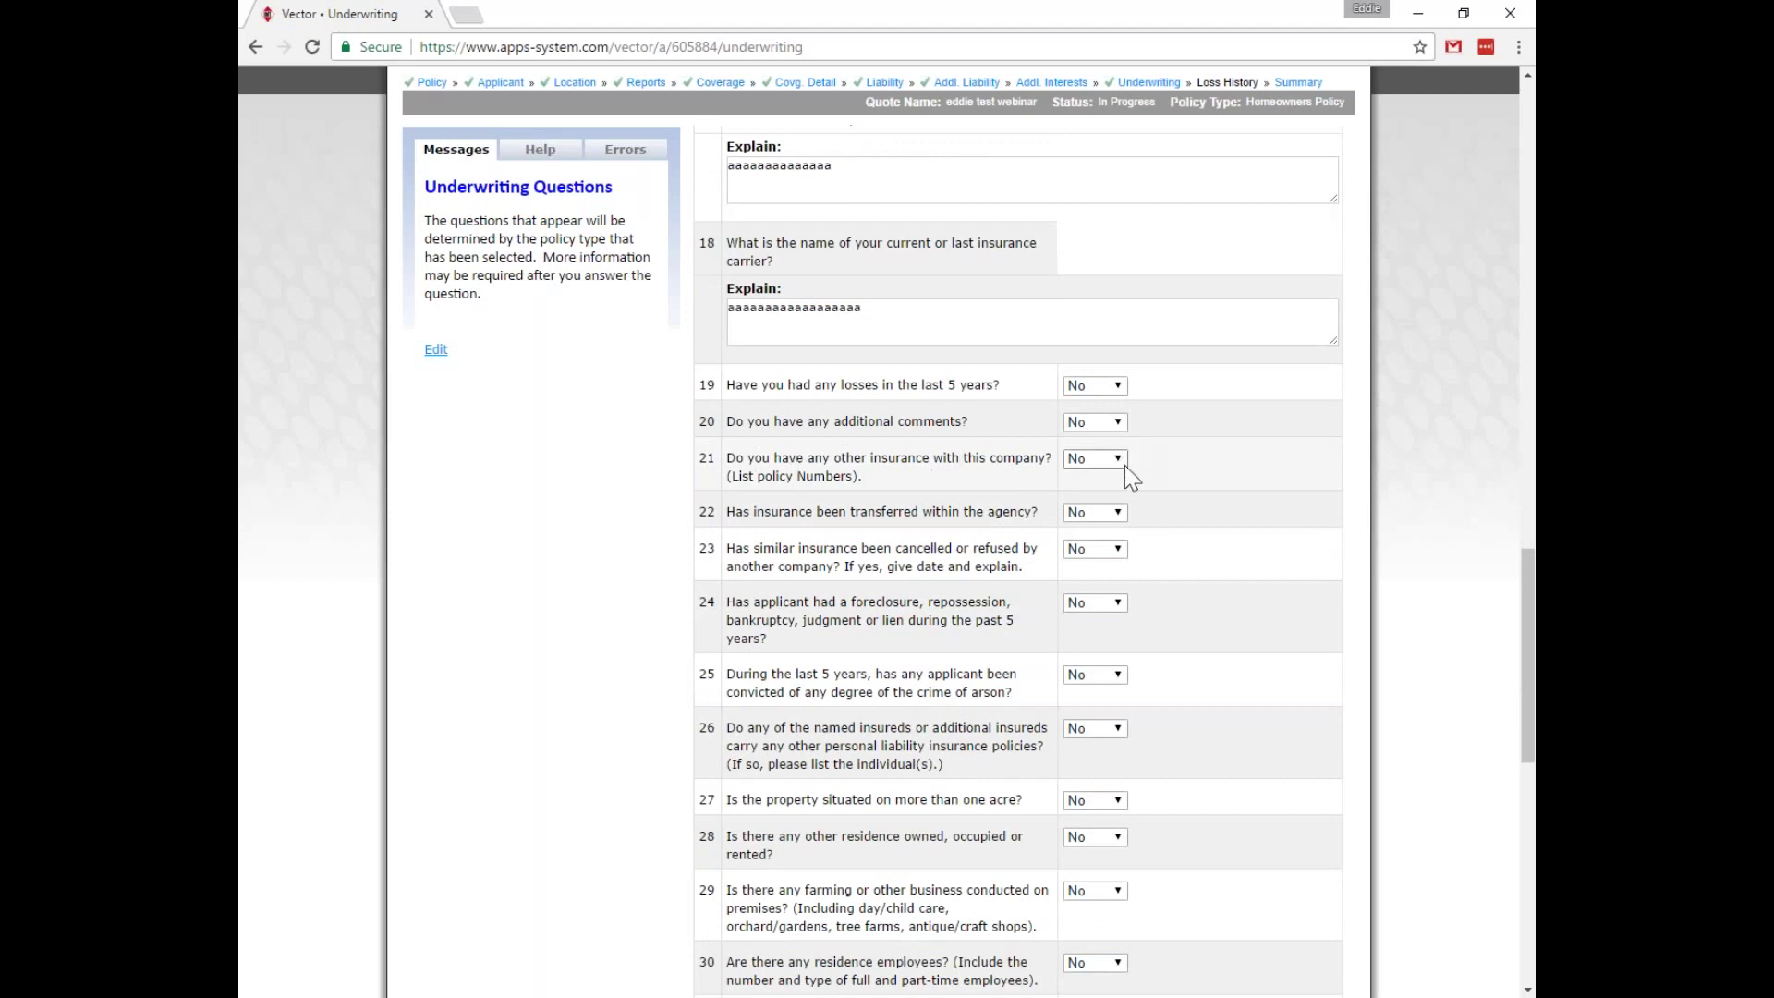
{"action": "left_click", "coordinate": [1094, 459]}
{"action": "left_click", "coordinate": [1083, 487]}
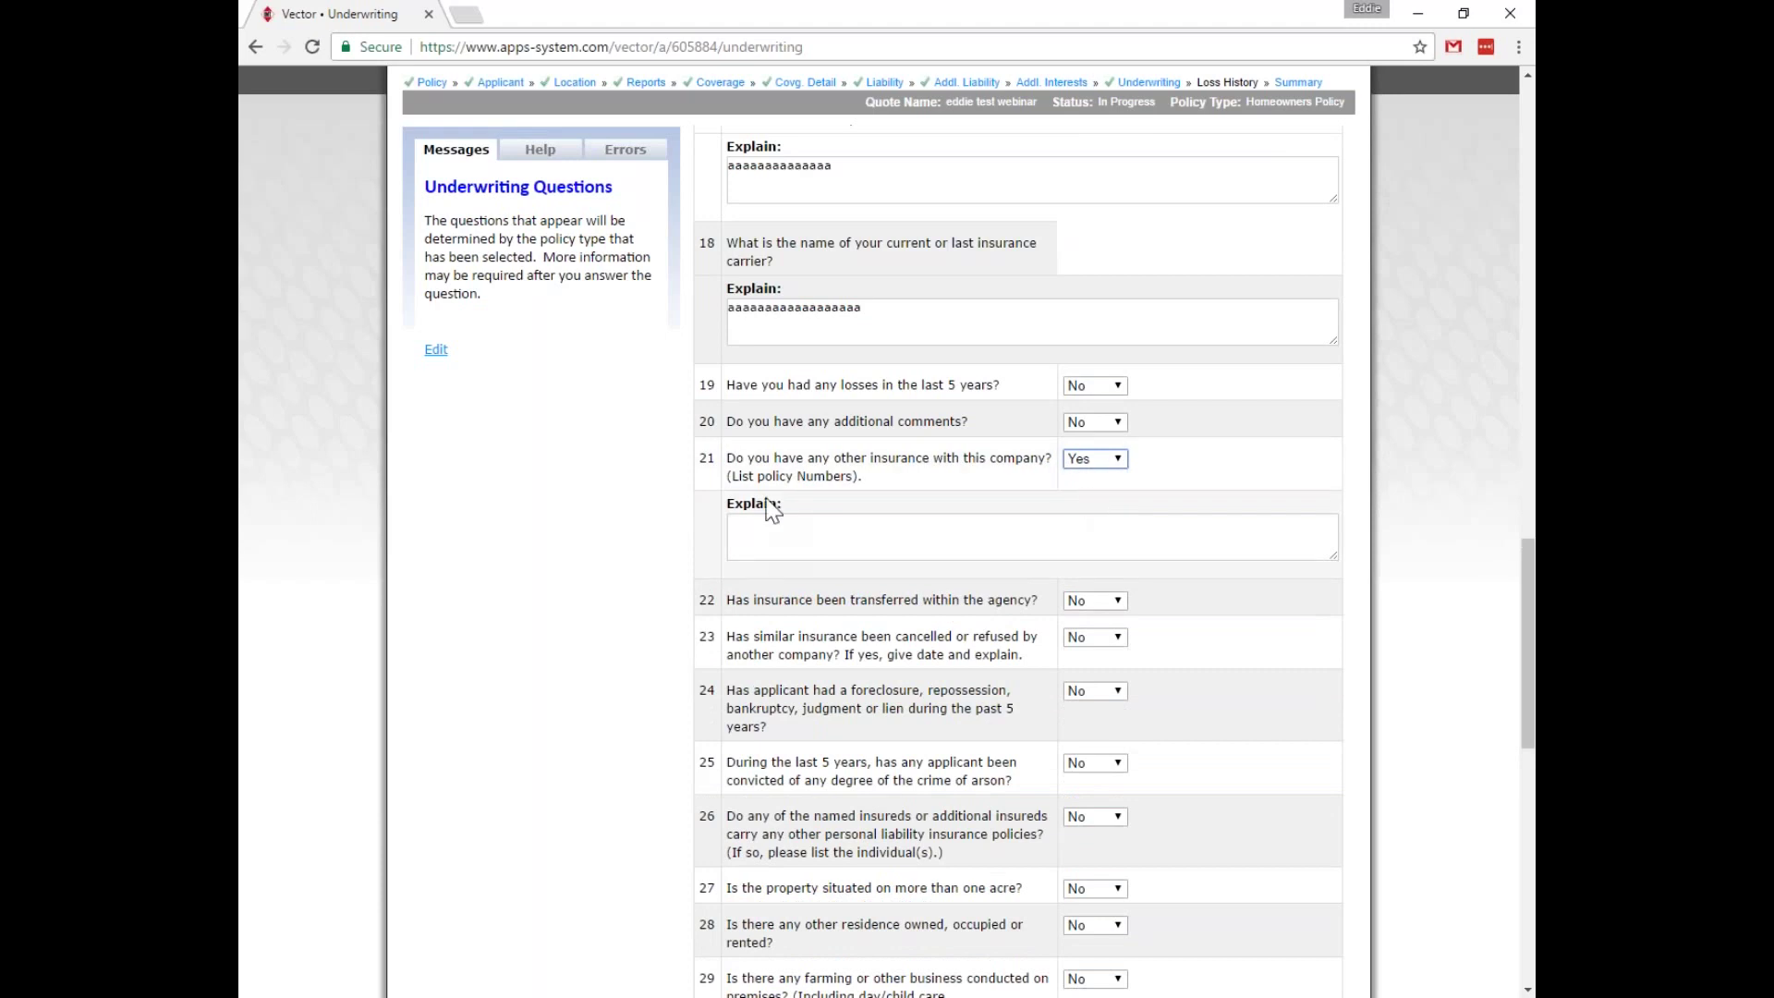
{"action": "left_click", "coordinate": [1095, 458]}
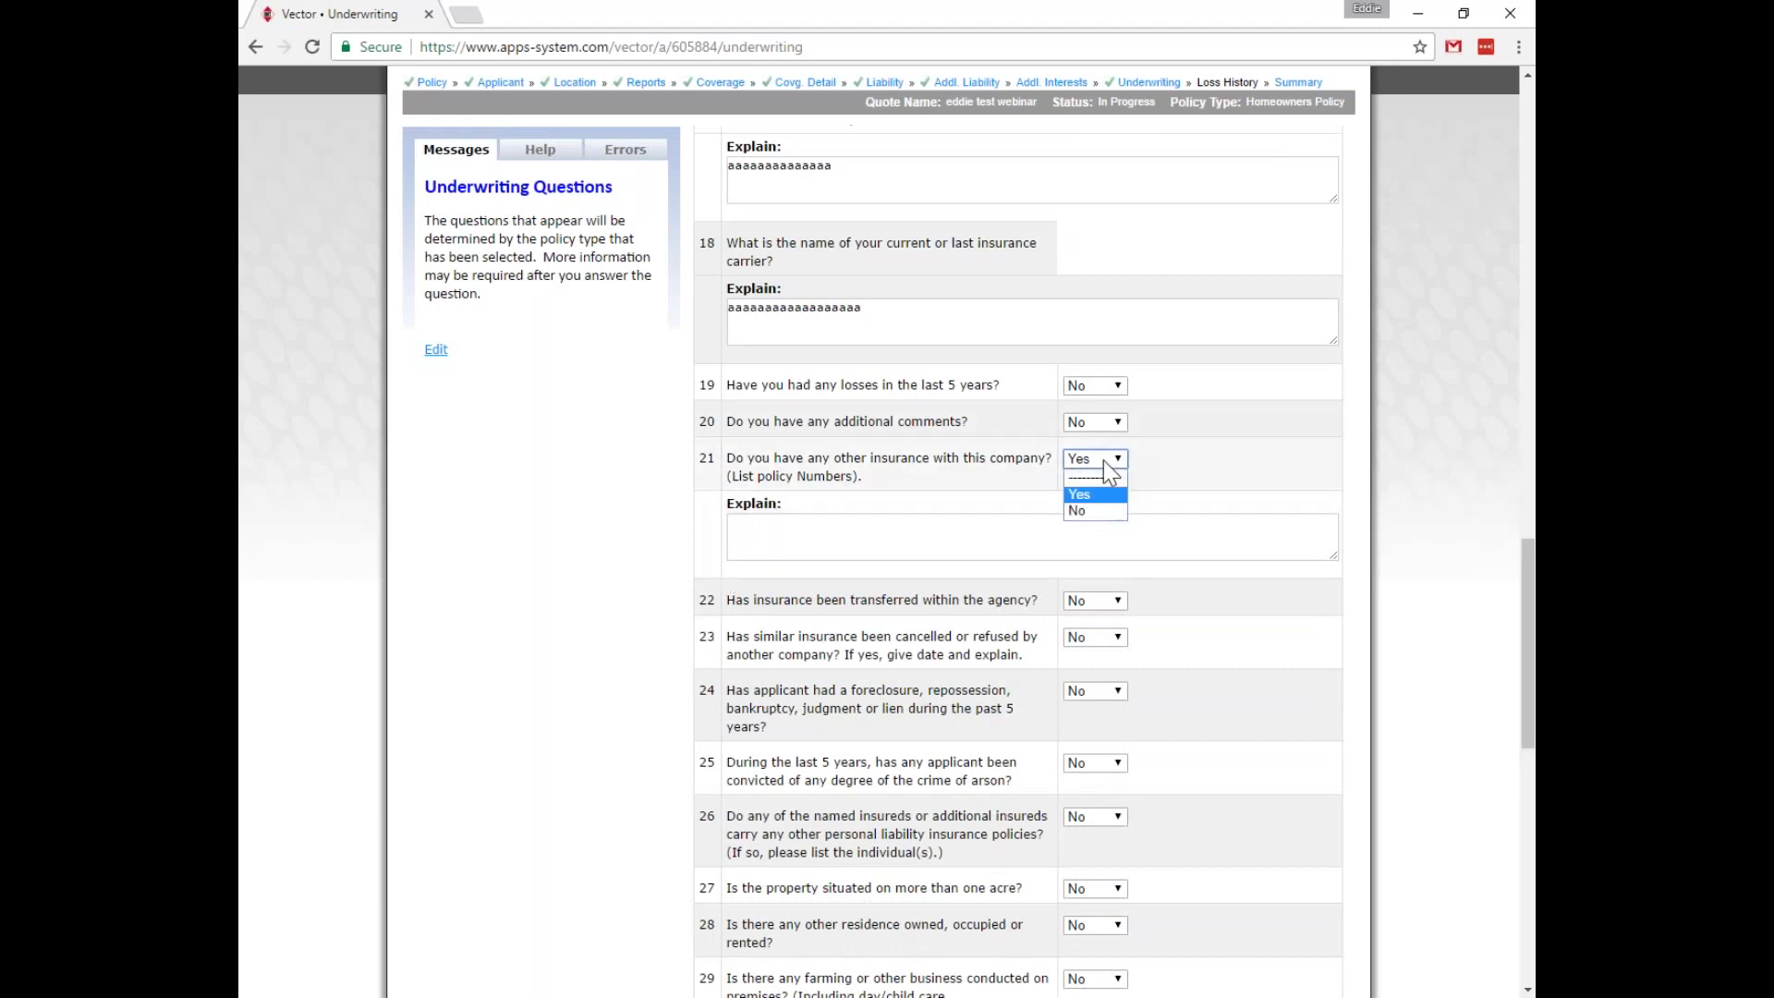
{"action": "left_click", "coordinate": [1094, 505]}
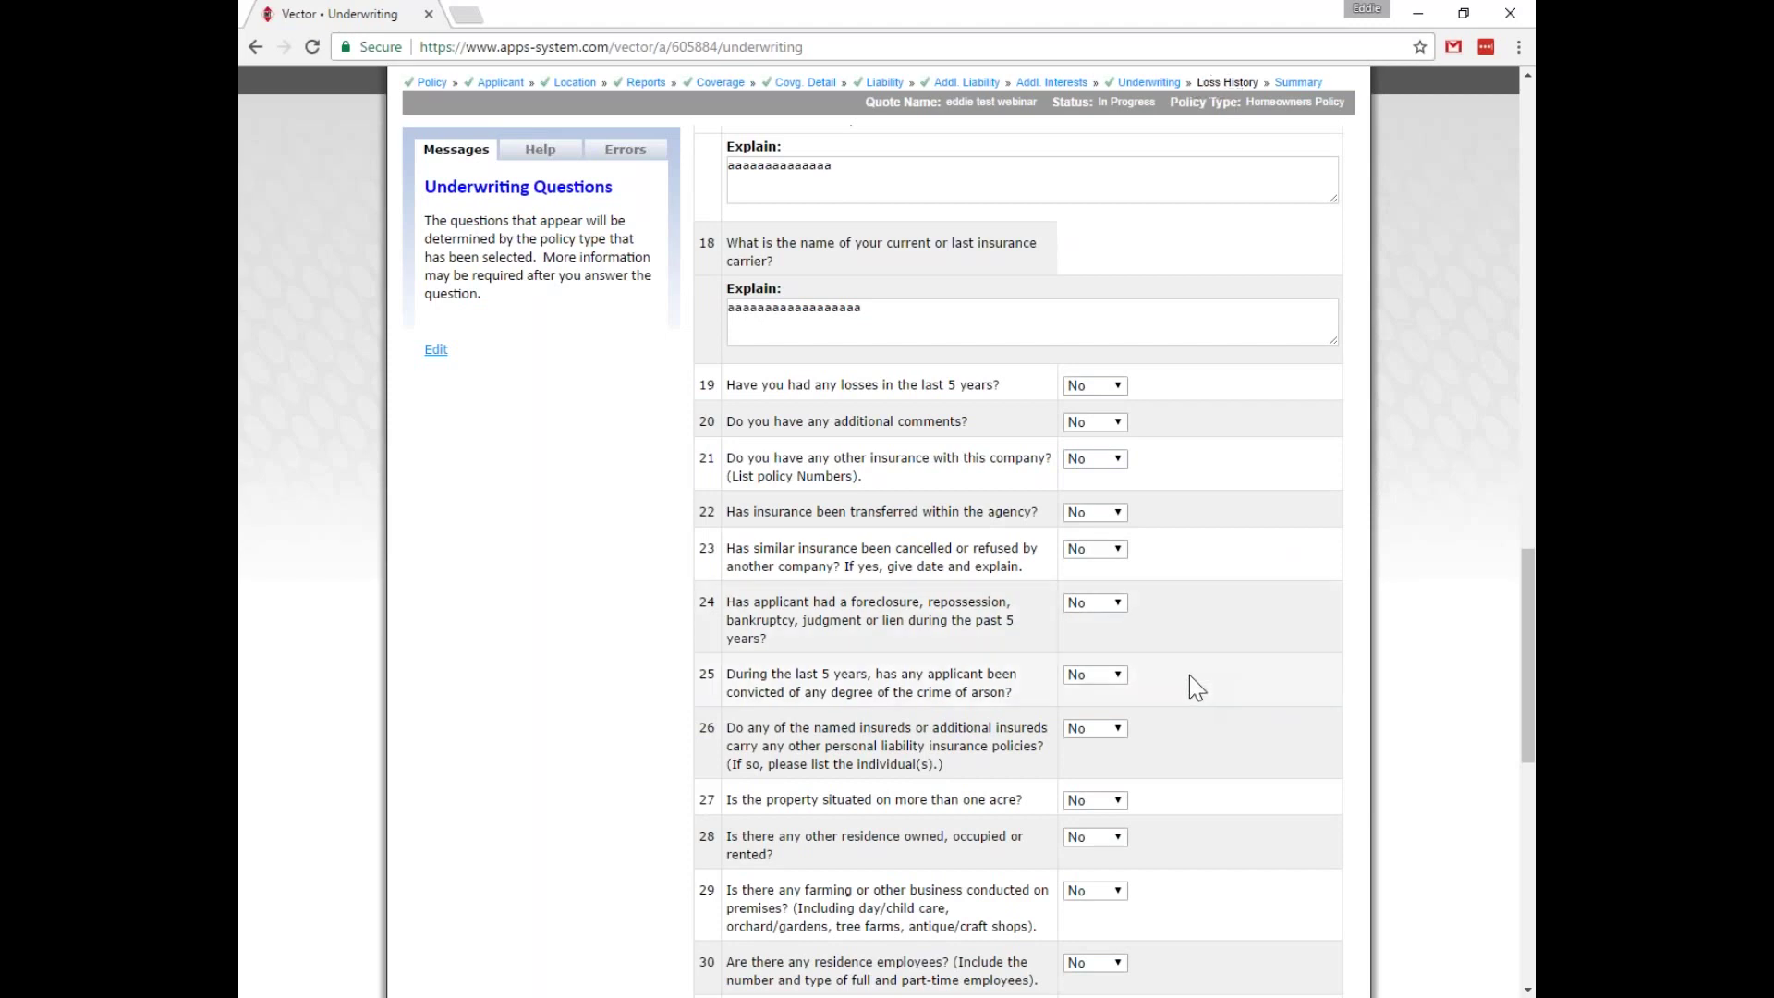
Answer Yes to losses in the last 5 years, then save and continue.
{"action": "scroll", "coordinate": [1189, 676], "scroll_direction": "down", "scroll_amount": 7}
{"action": "scroll", "coordinate": [1189, 674], "scroll_direction": "down", "scroll_amount": 3}
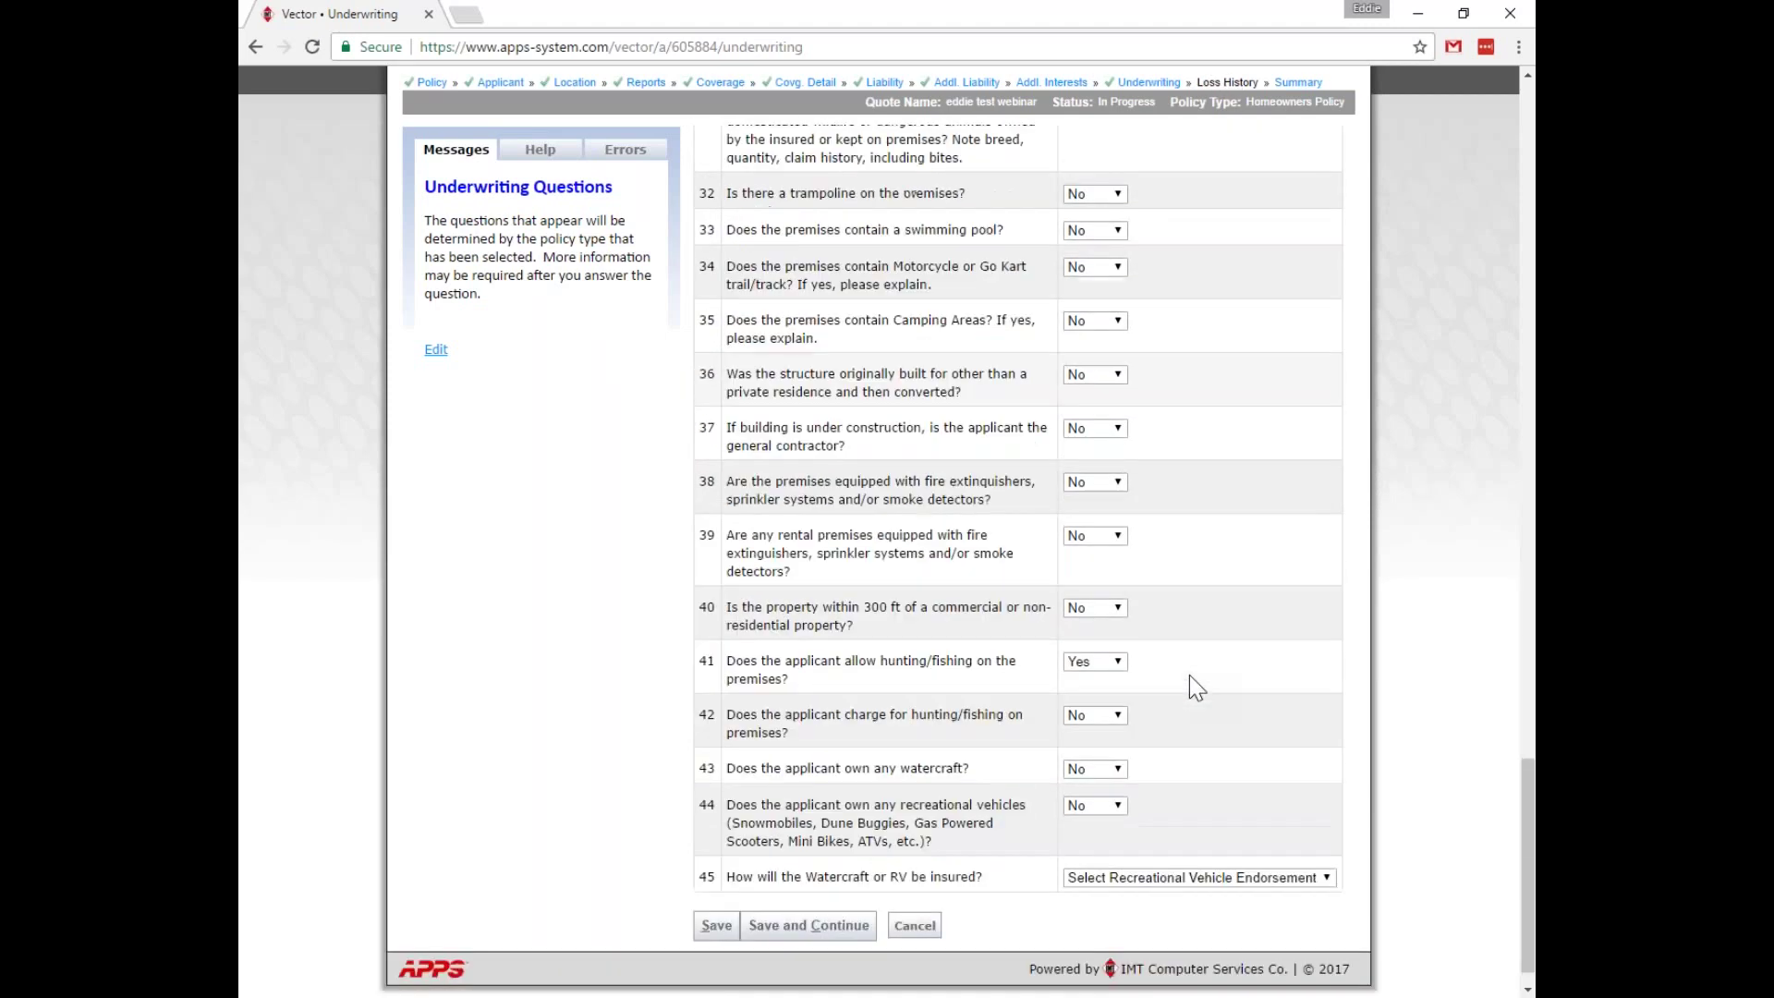
{"action": "scroll", "coordinate": [1189, 675], "scroll_direction": "up", "scroll_amount": 15}
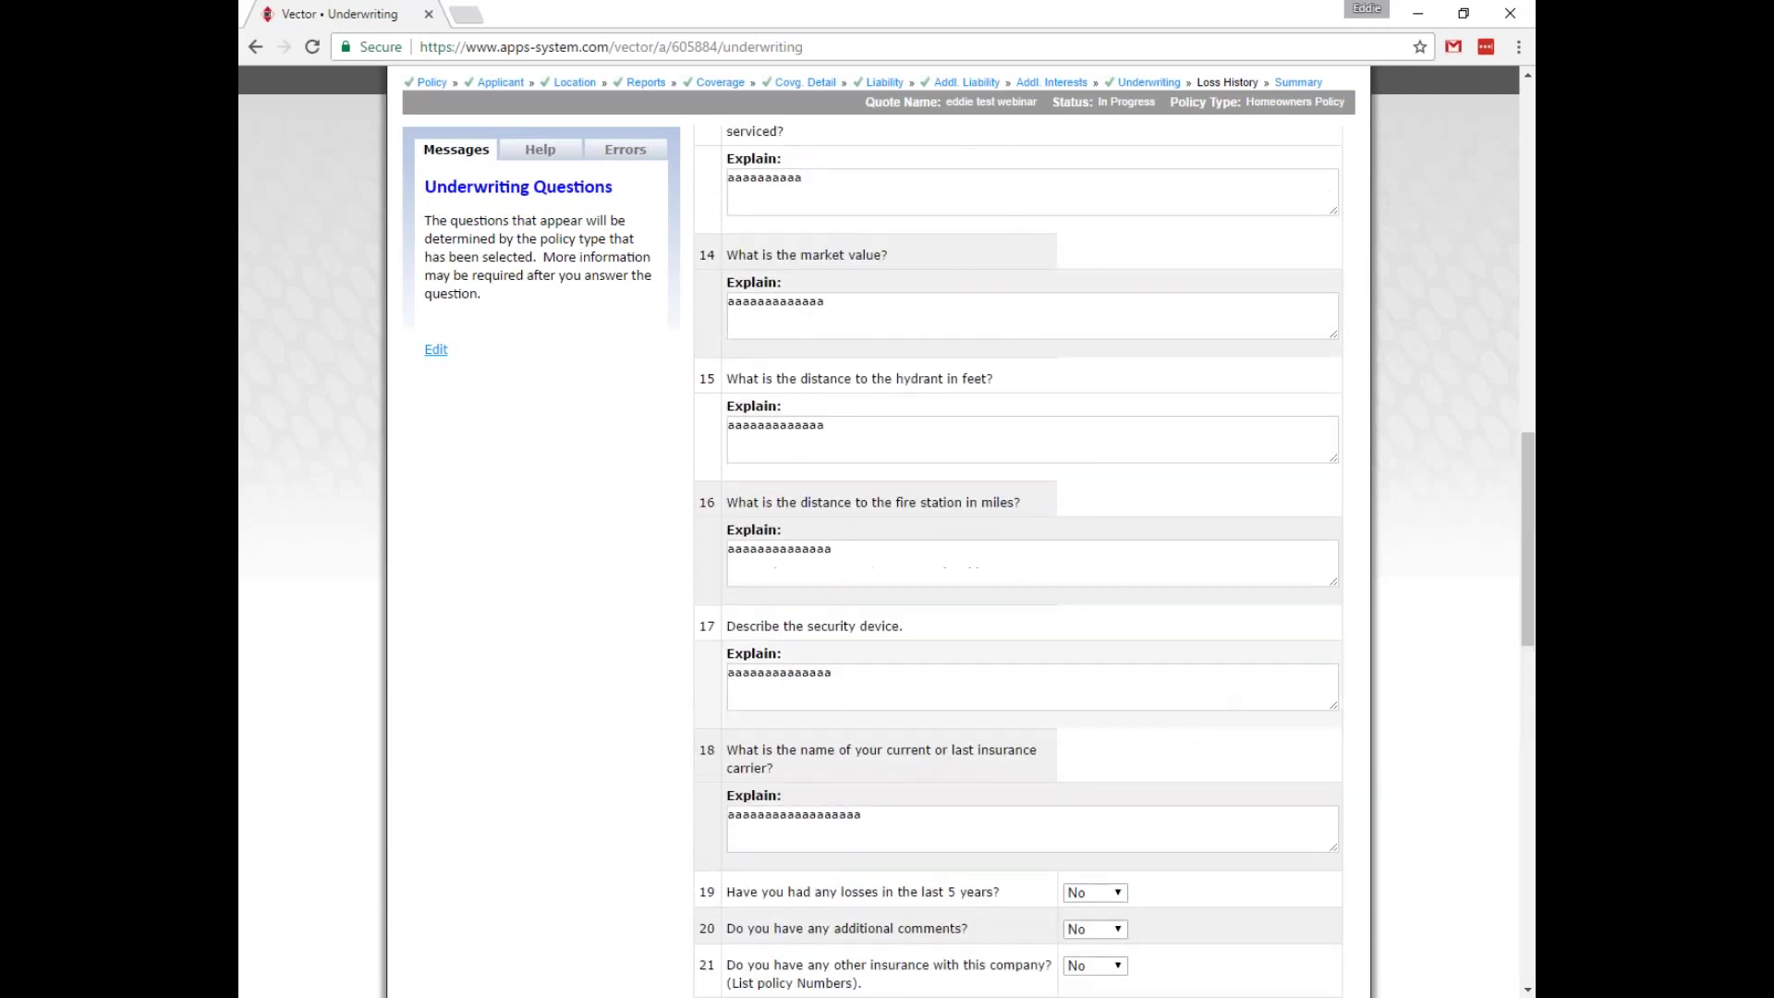
{"action": "scroll", "coordinate": [1189, 674], "scroll_direction": "down", "scroll_amount": 2}
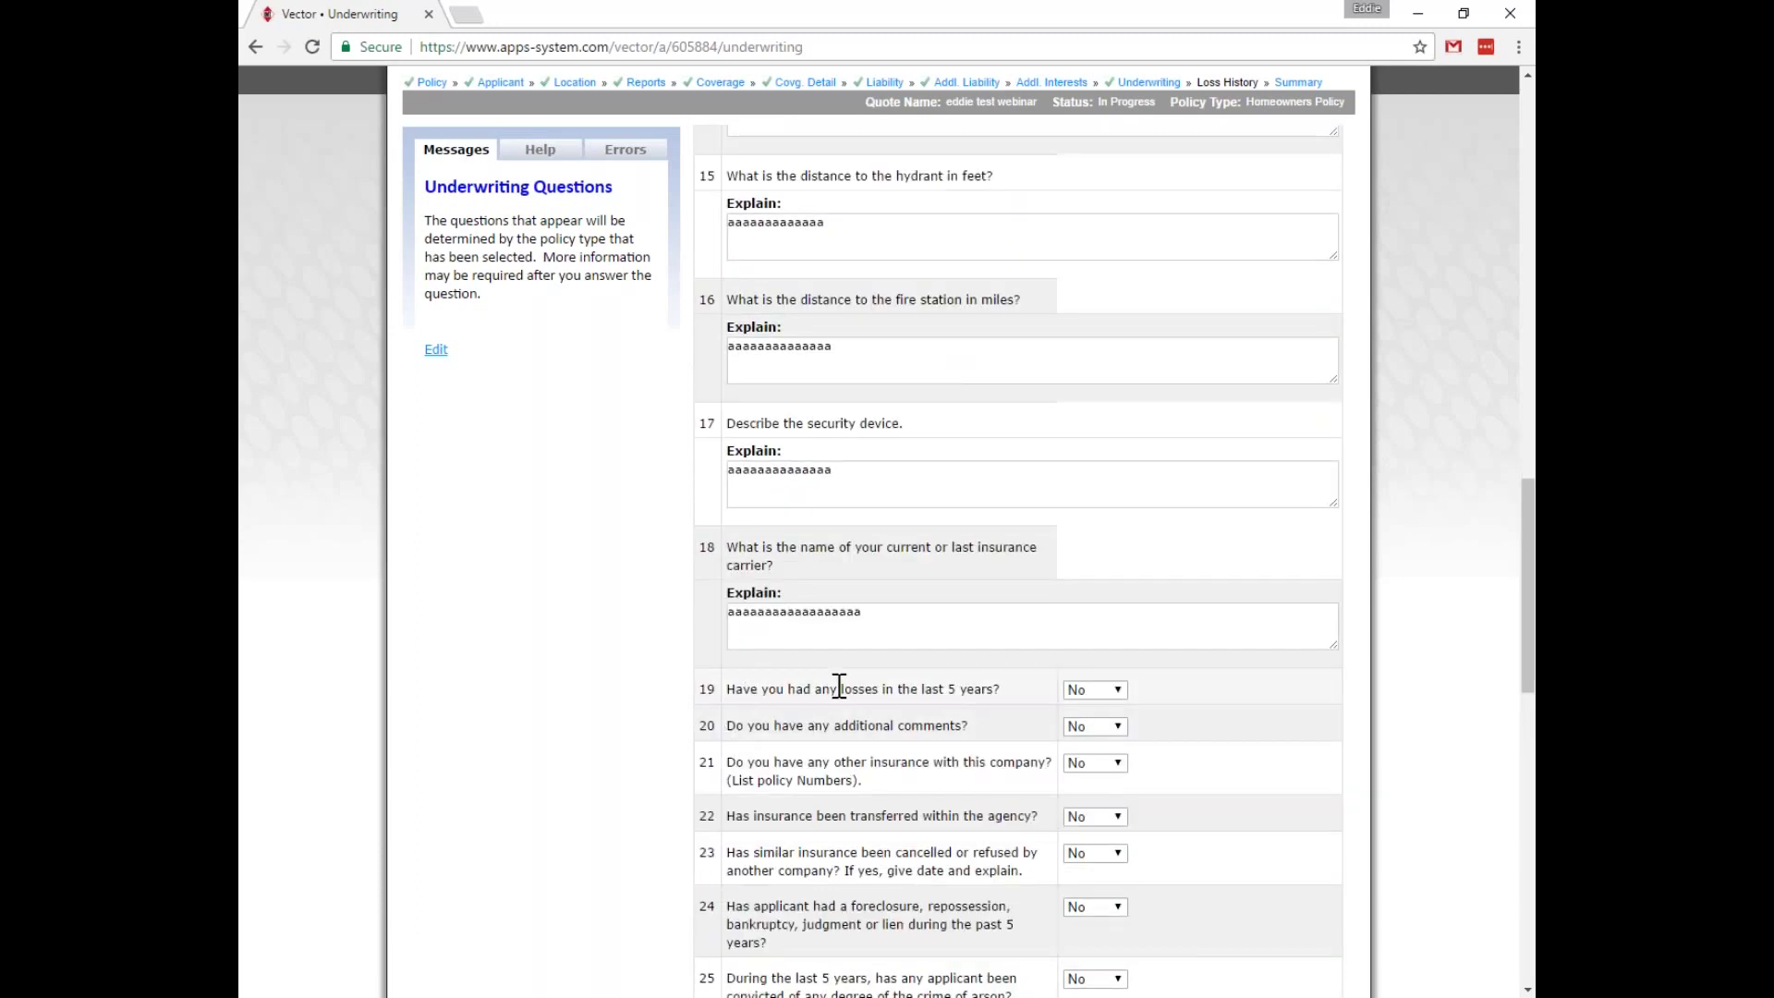
{"action": "left_click", "coordinate": [1113, 690]}
{"action": "left_click", "coordinate": [1097, 726]}
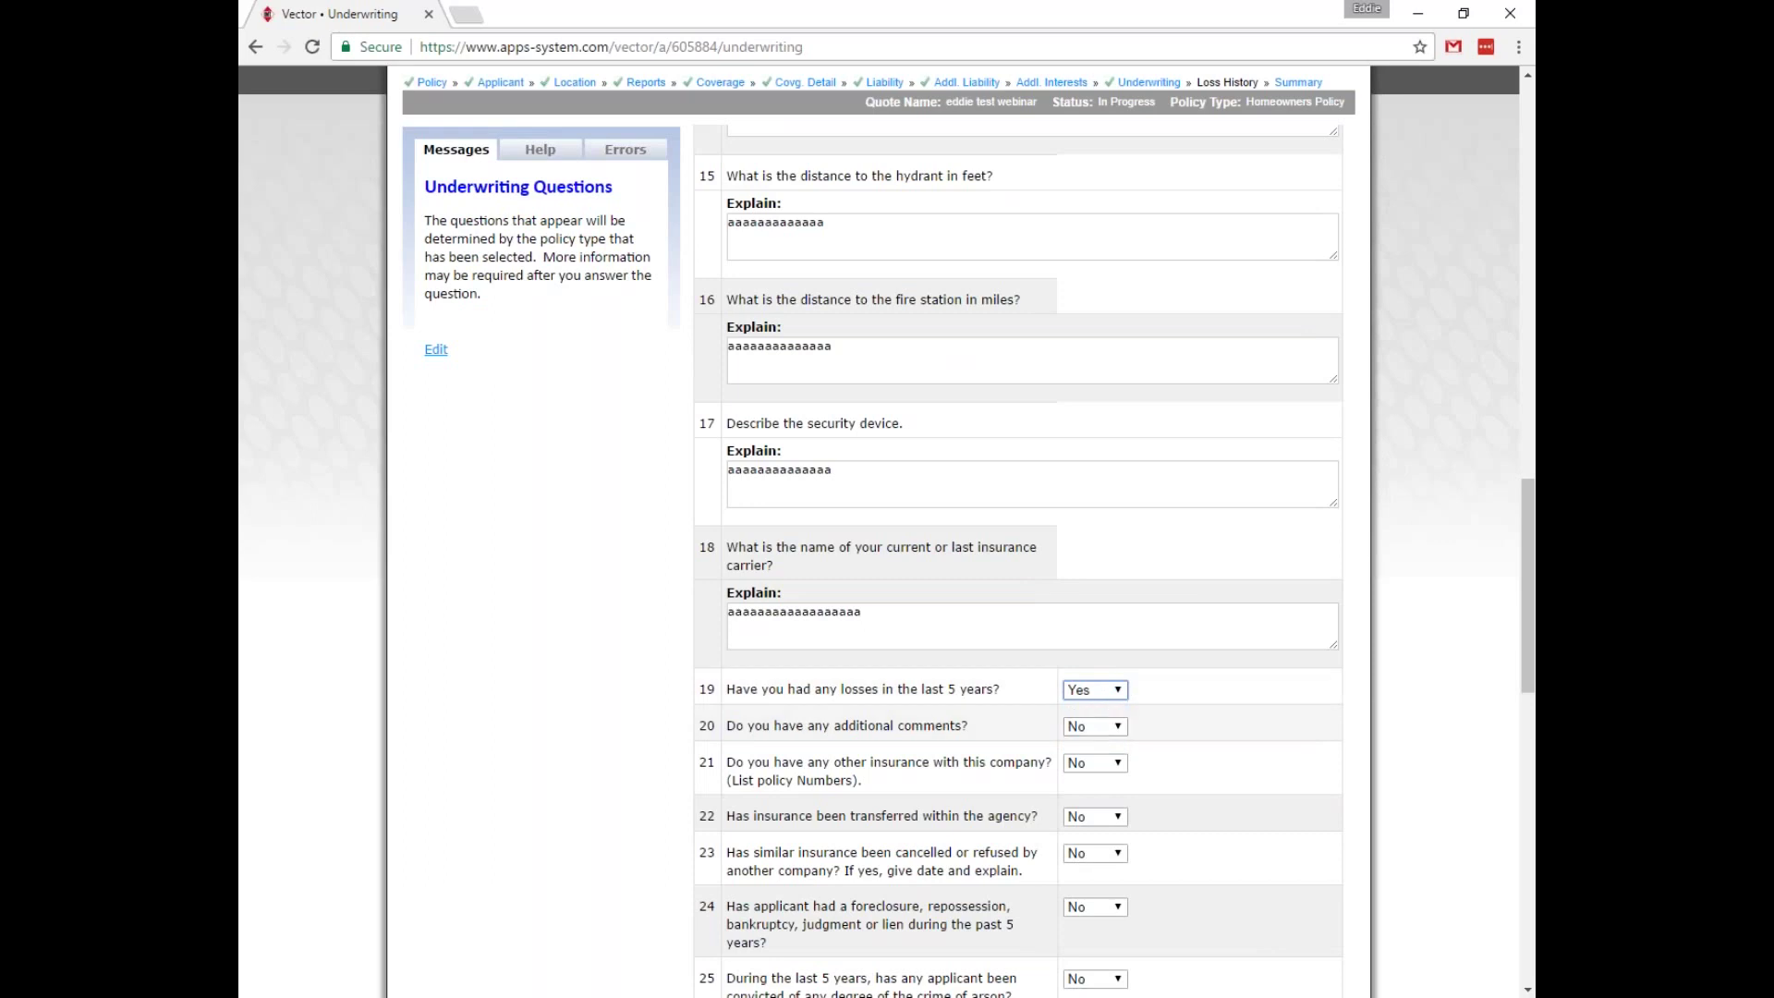
{"action": "scroll", "coordinate": [656, 665], "scroll_direction": "down", "scroll_amount": 10}
{"action": "left_click", "coordinate": [804, 887]}
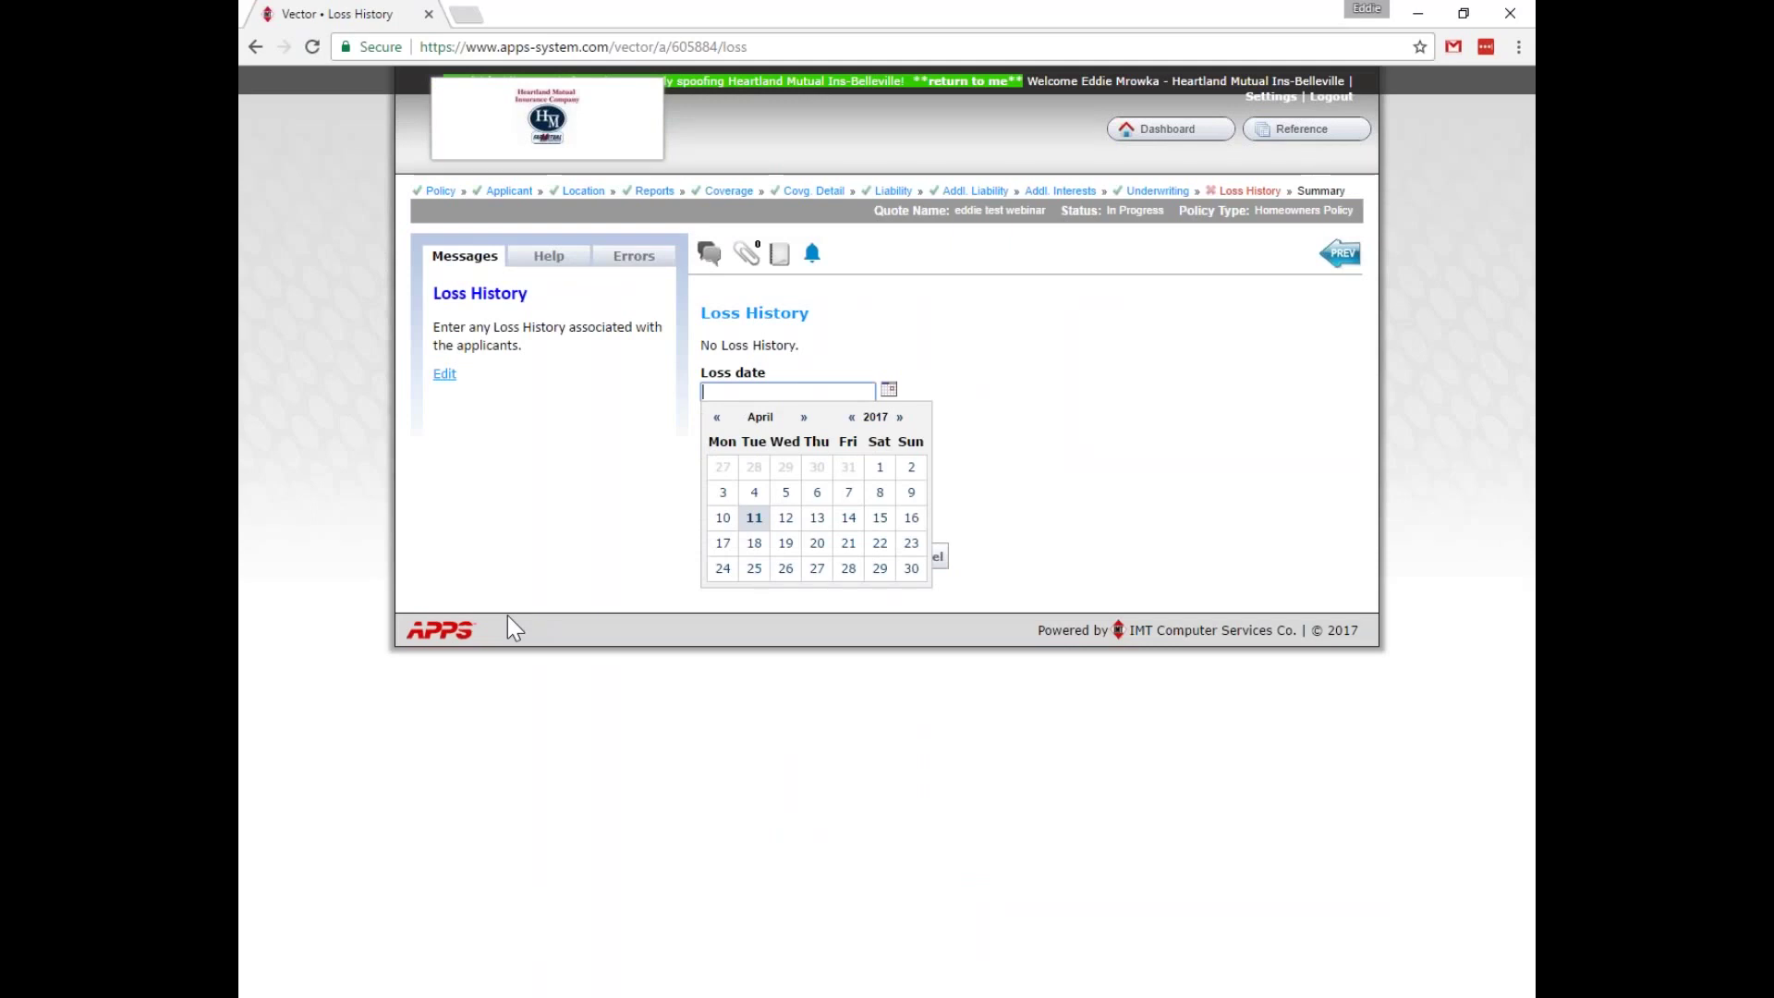
Set the loss date to 1/1/2014 and the loss type to Fire.
{"action": "left_click", "coordinate": [1210, 452]}
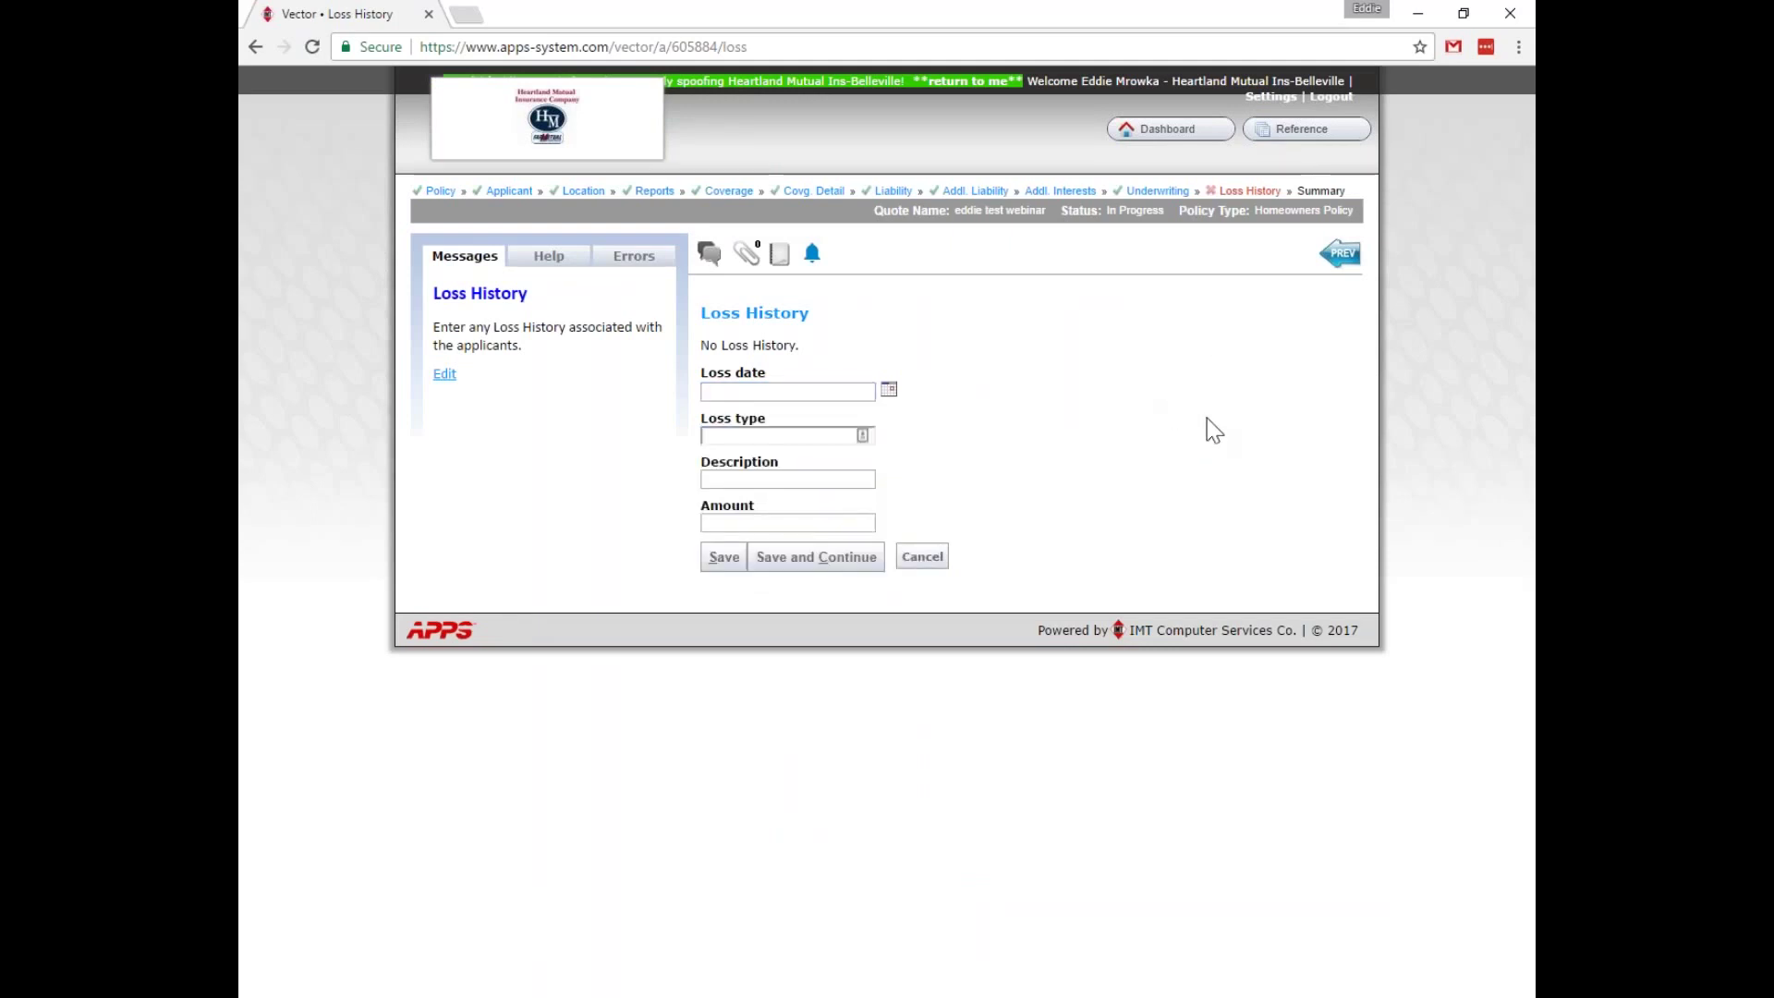
{"action": "left_click", "coordinate": [802, 393]}
{"action": "type", "text": "1"}
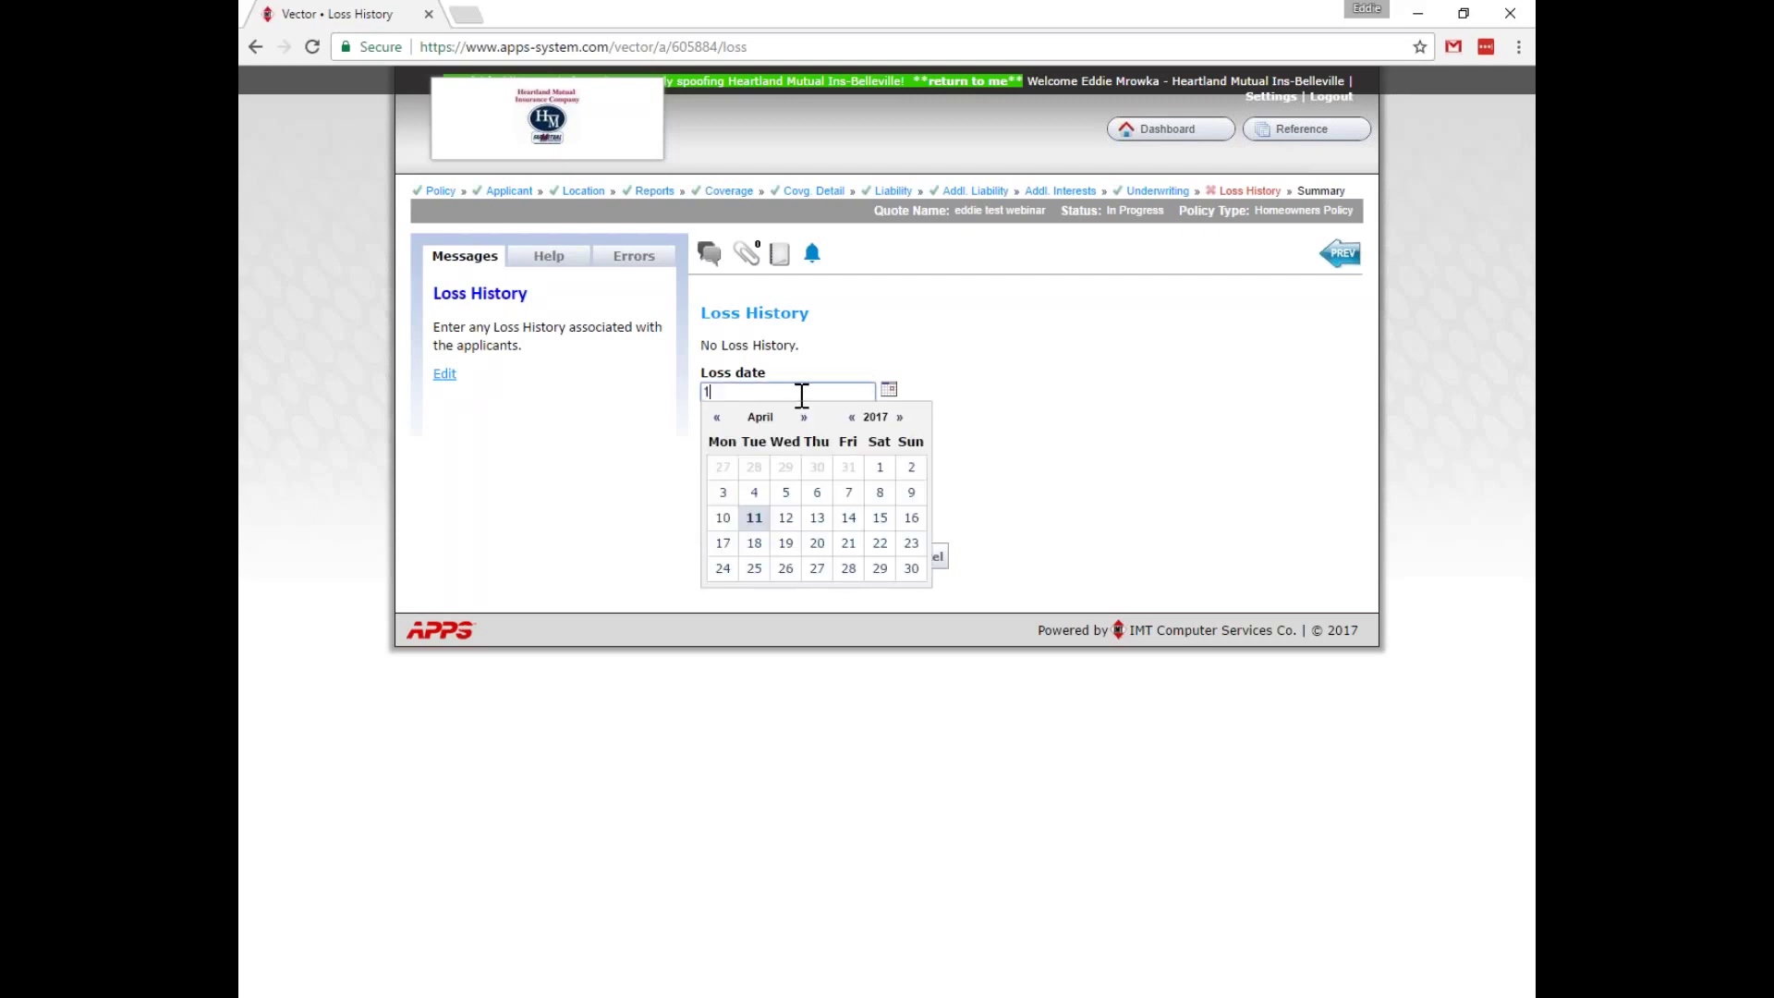
{"action": "left_click", "coordinate": [760, 459]}
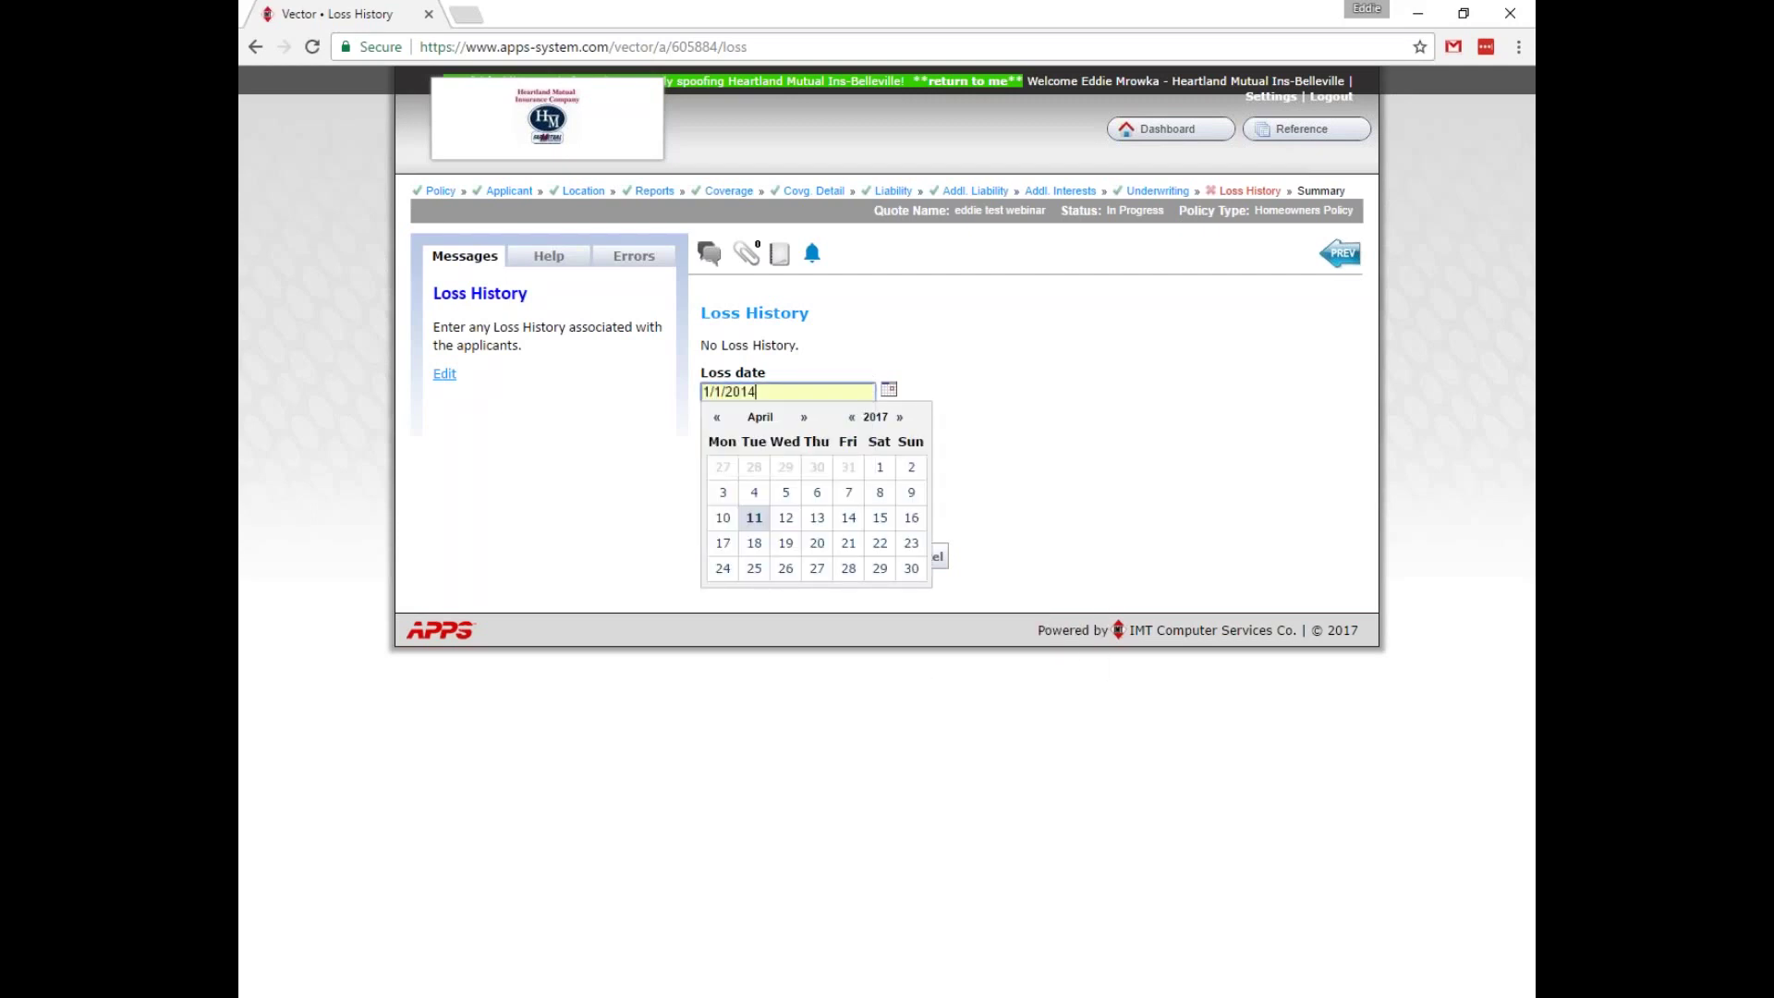
{"action": "left_click", "coordinate": [1130, 449]}
{"action": "left_click", "coordinate": [792, 438]}
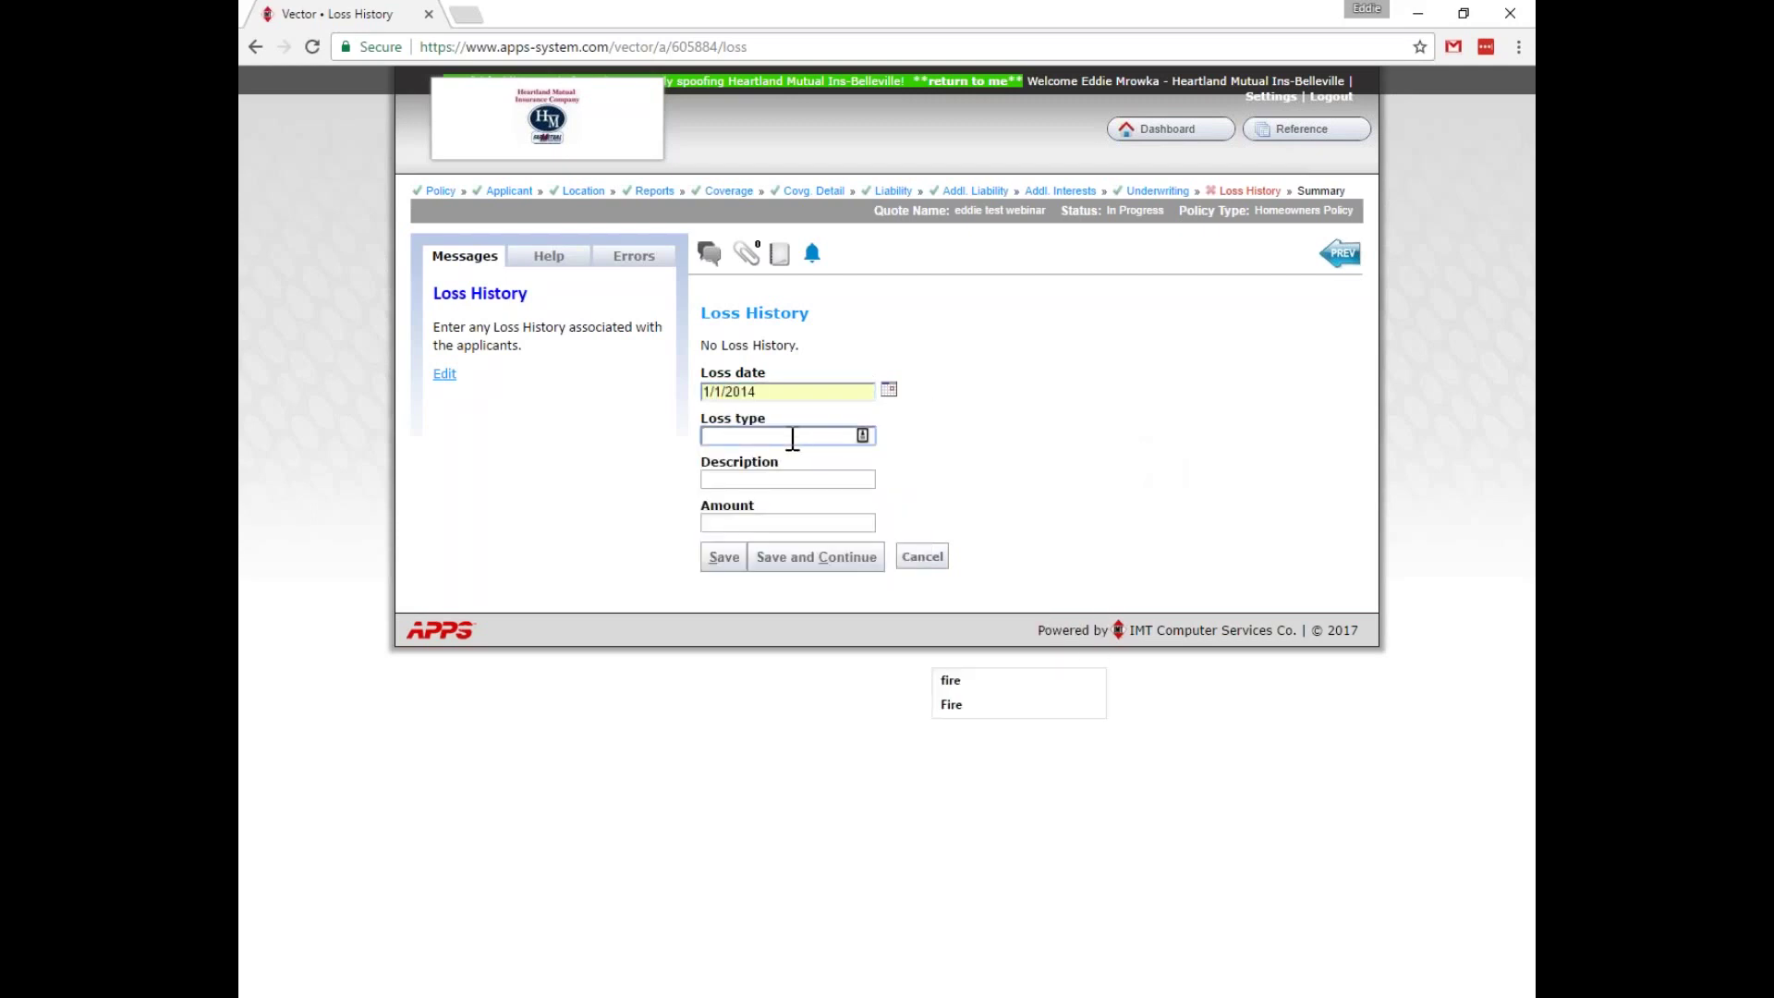
{"action": "key", "text": "Down"}
{"action": "key", "text": "Return"}
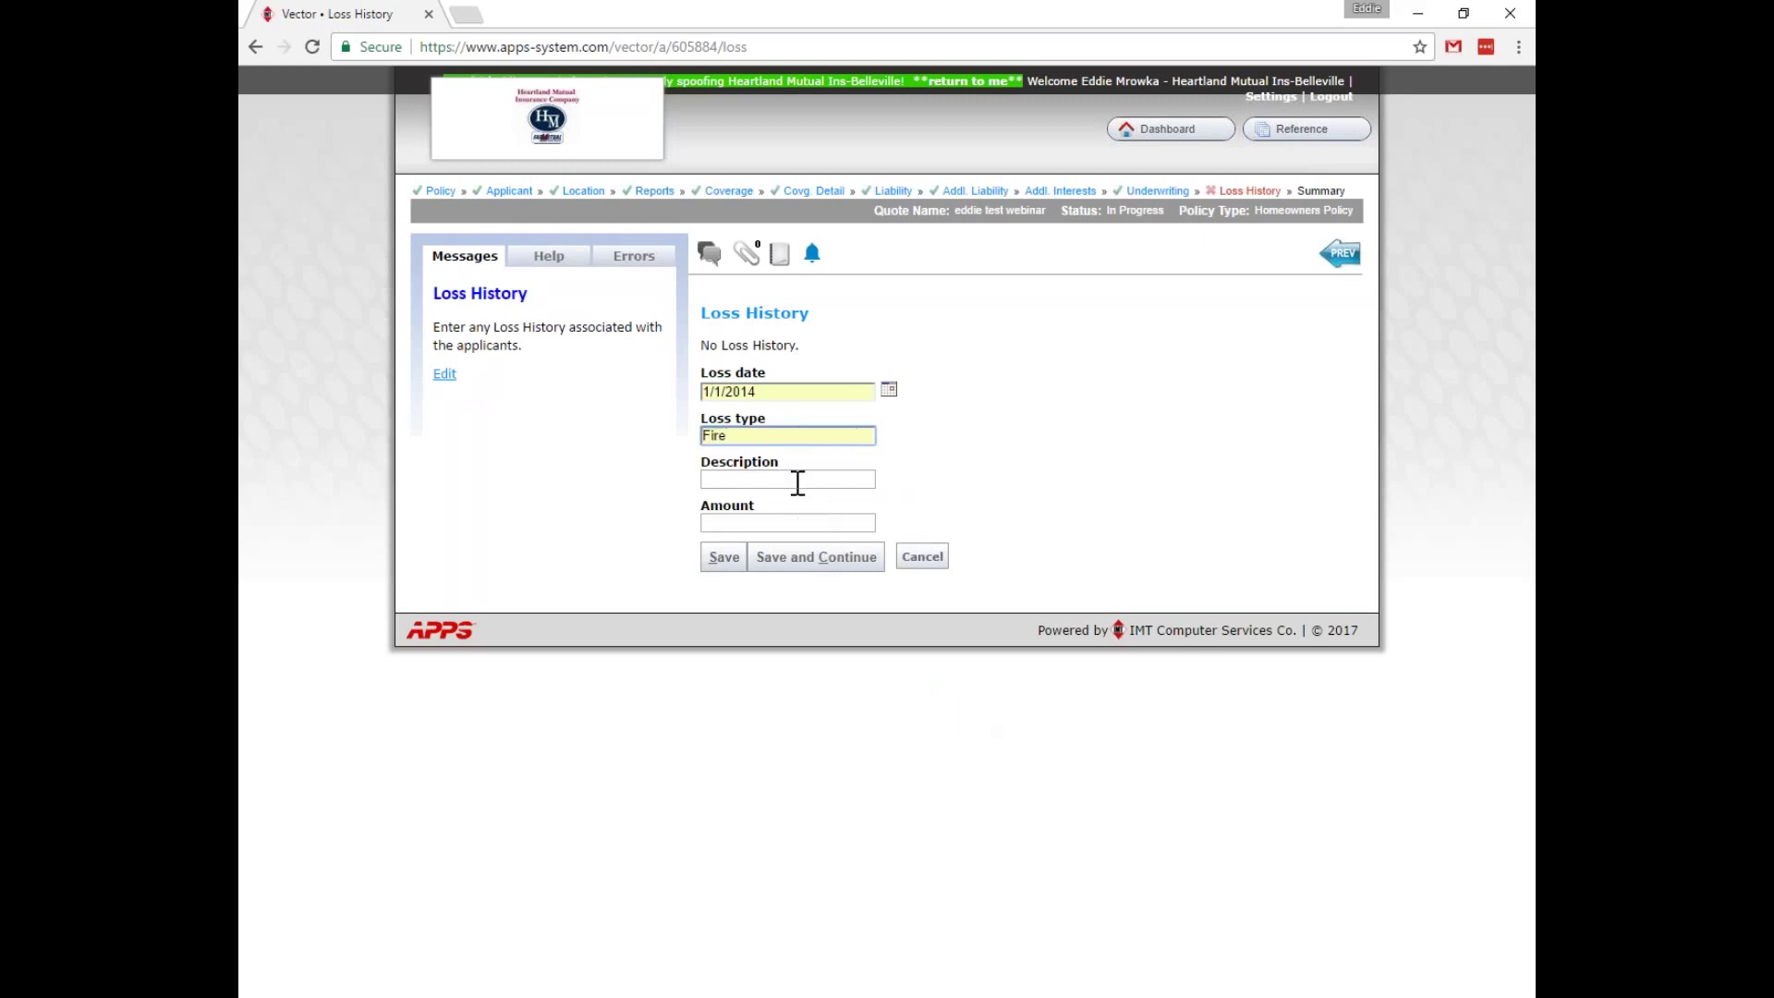
Describe the loss as 'Fire in the kitchen' with amount 7450 and save it.
{"action": "left_click", "coordinate": [794, 481]}
{"action": "left_click", "coordinate": [993, 745]}
{"action": "left_click", "coordinate": [769, 523]}
{"action": "type", "text": "7450"}
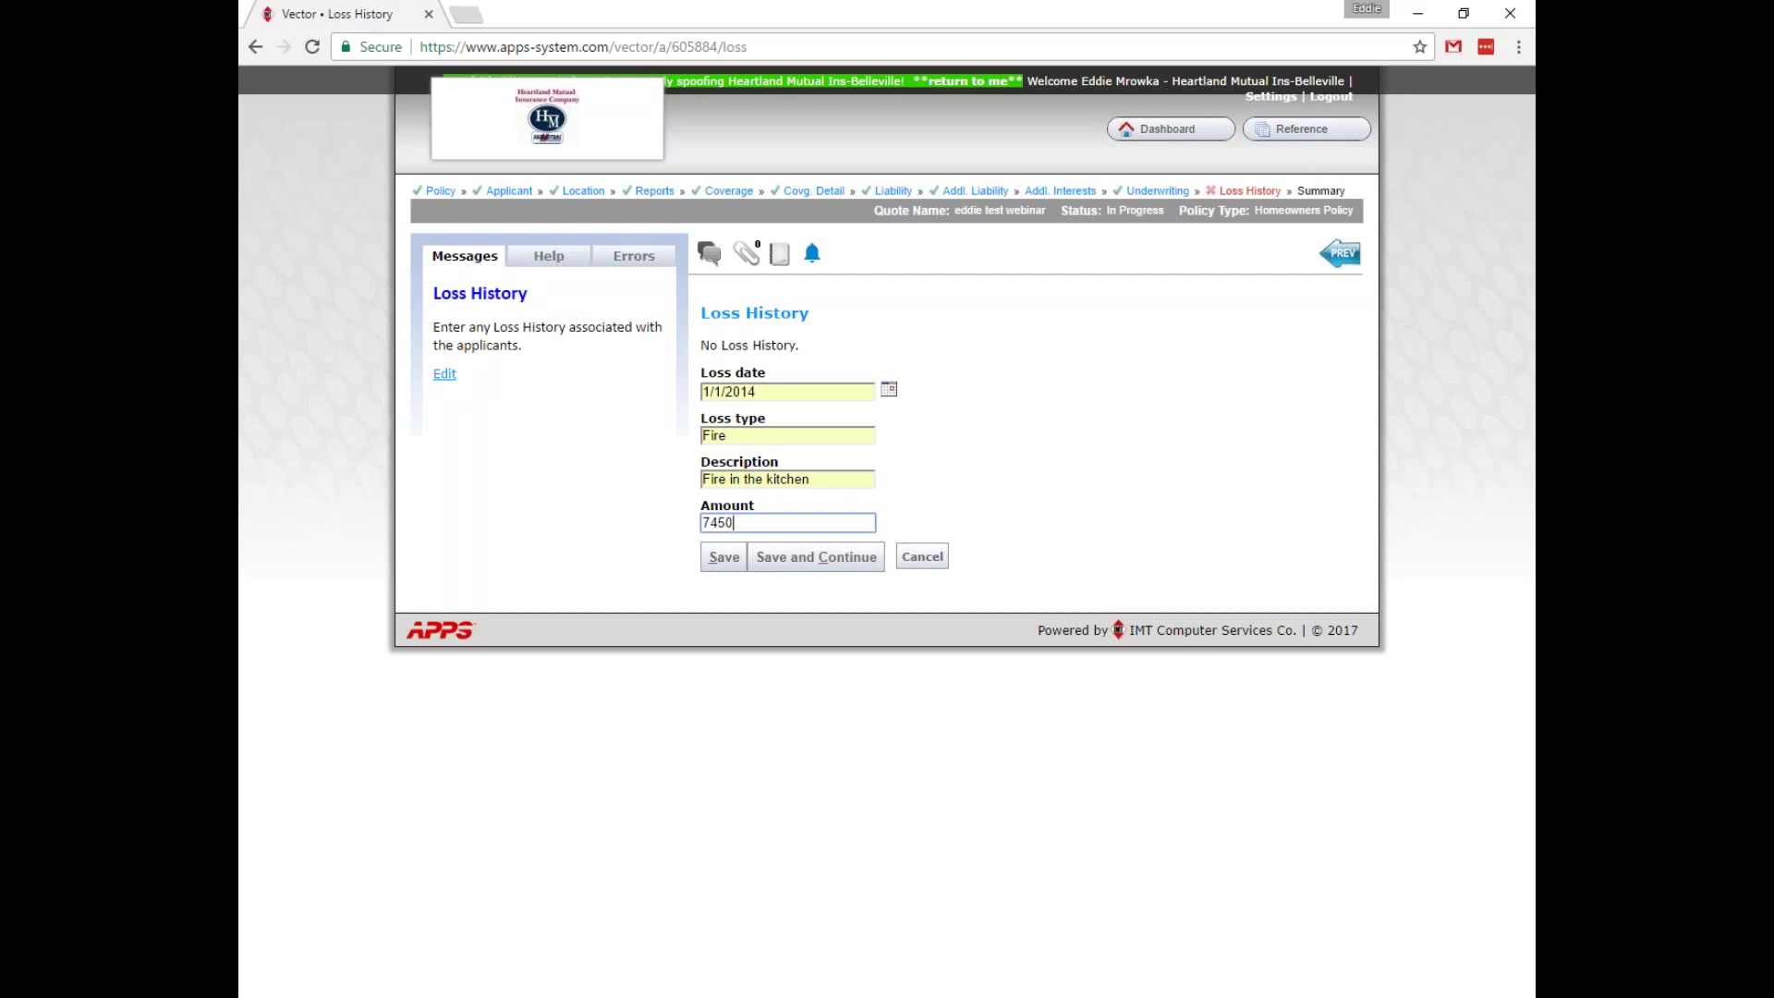
{"action": "left_click", "coordinate": [724, 559]}
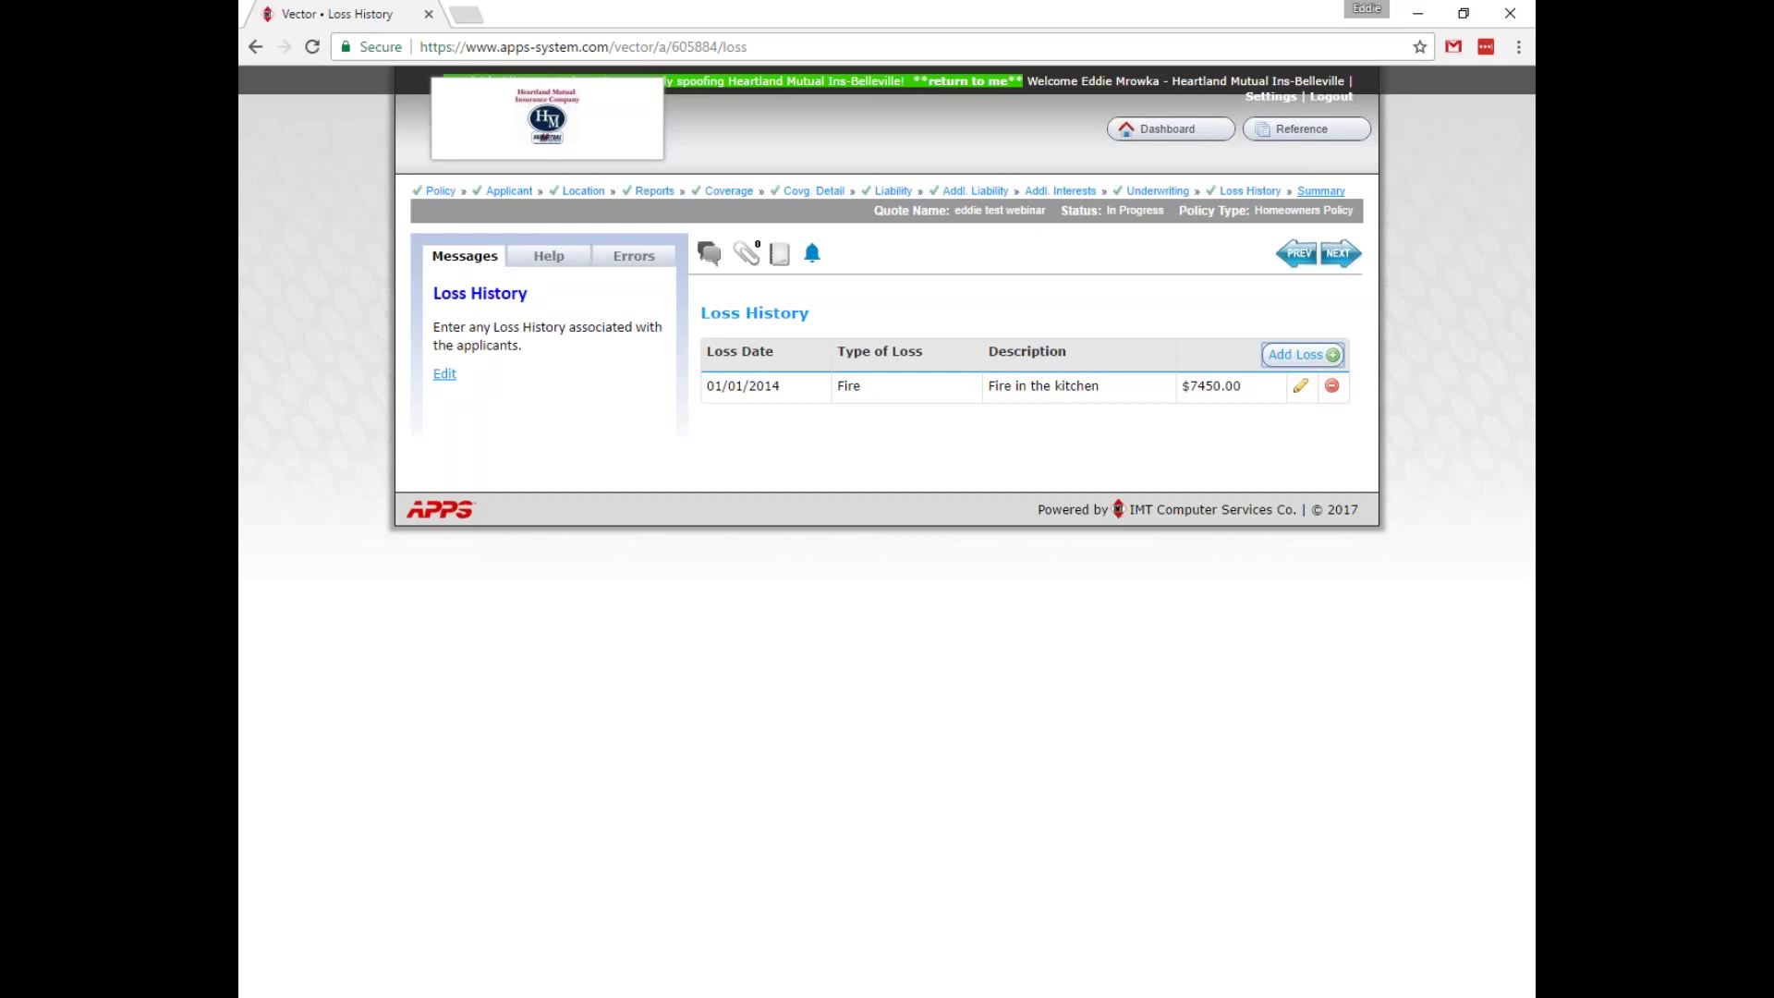
Open the Summary and list more deductibles to compare $2500 against the $1000 premium of $2,556.00.
{"action": "left_click", "coordinate": [1316, 193]}
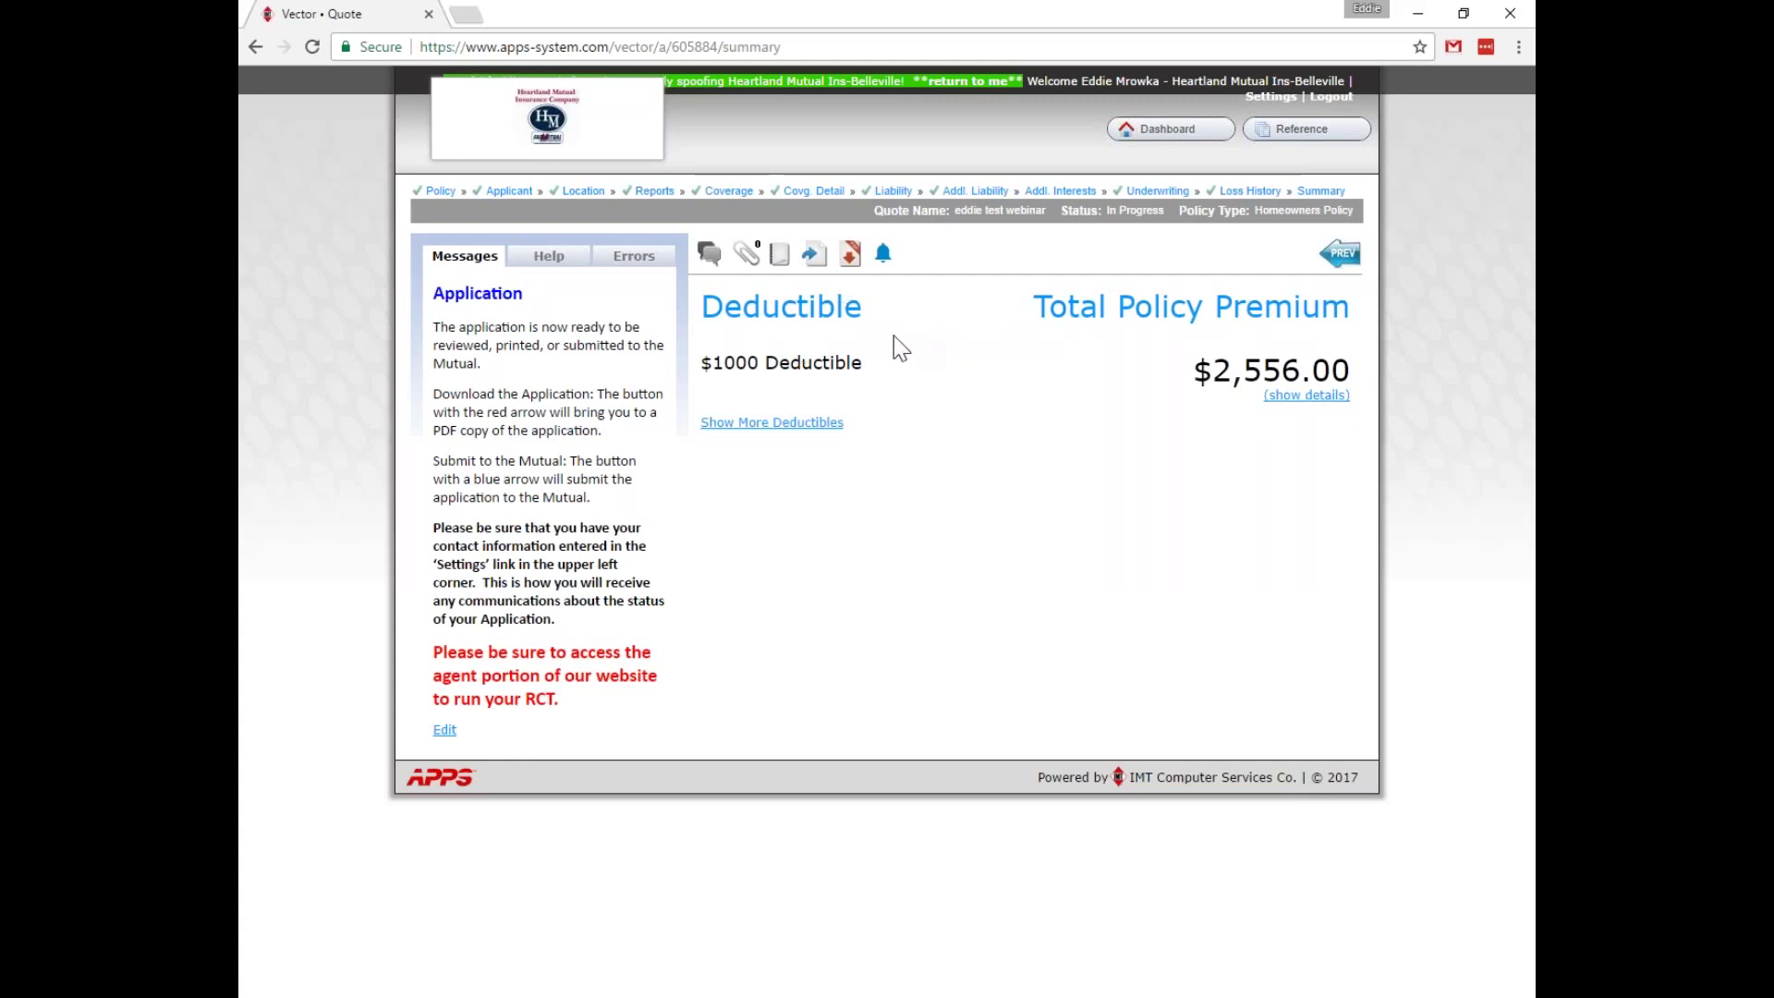
{"action": "left_click", "coordinate": [771, 423]}
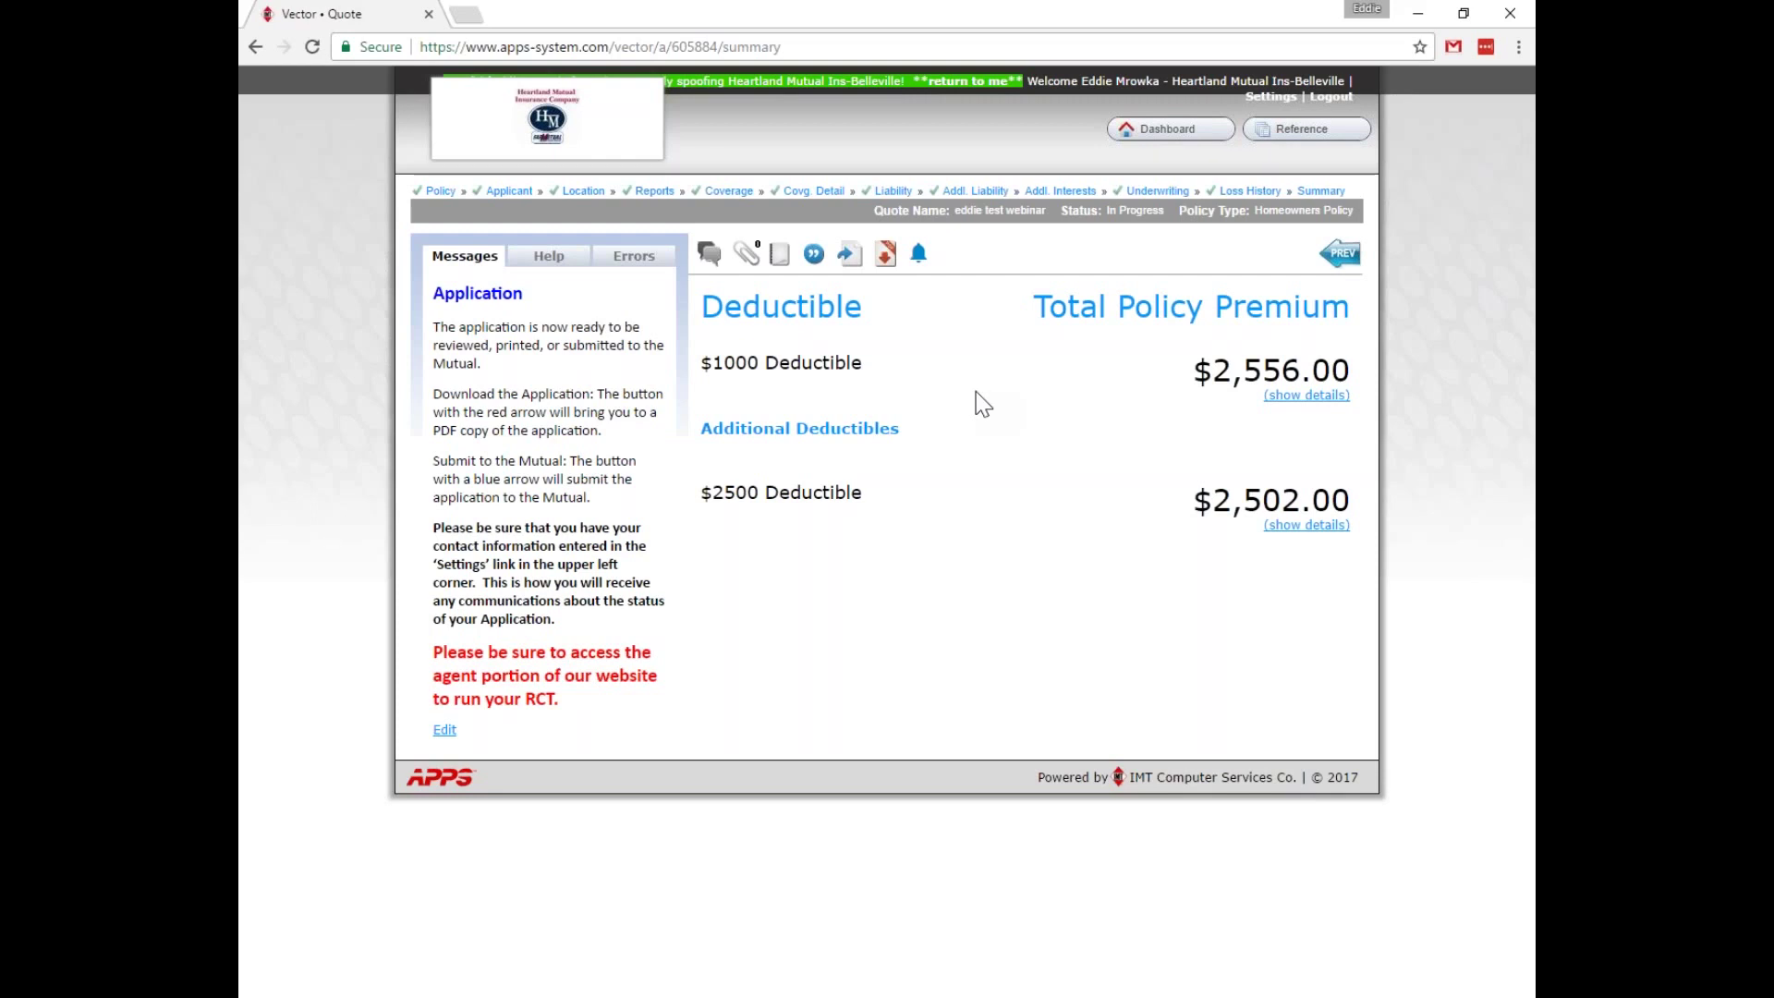
Change the policy deductible to $2500, save, and return to Summary showing $2,502.00 premium.
{"action": "left_click", "coordinate": [441, 190]}
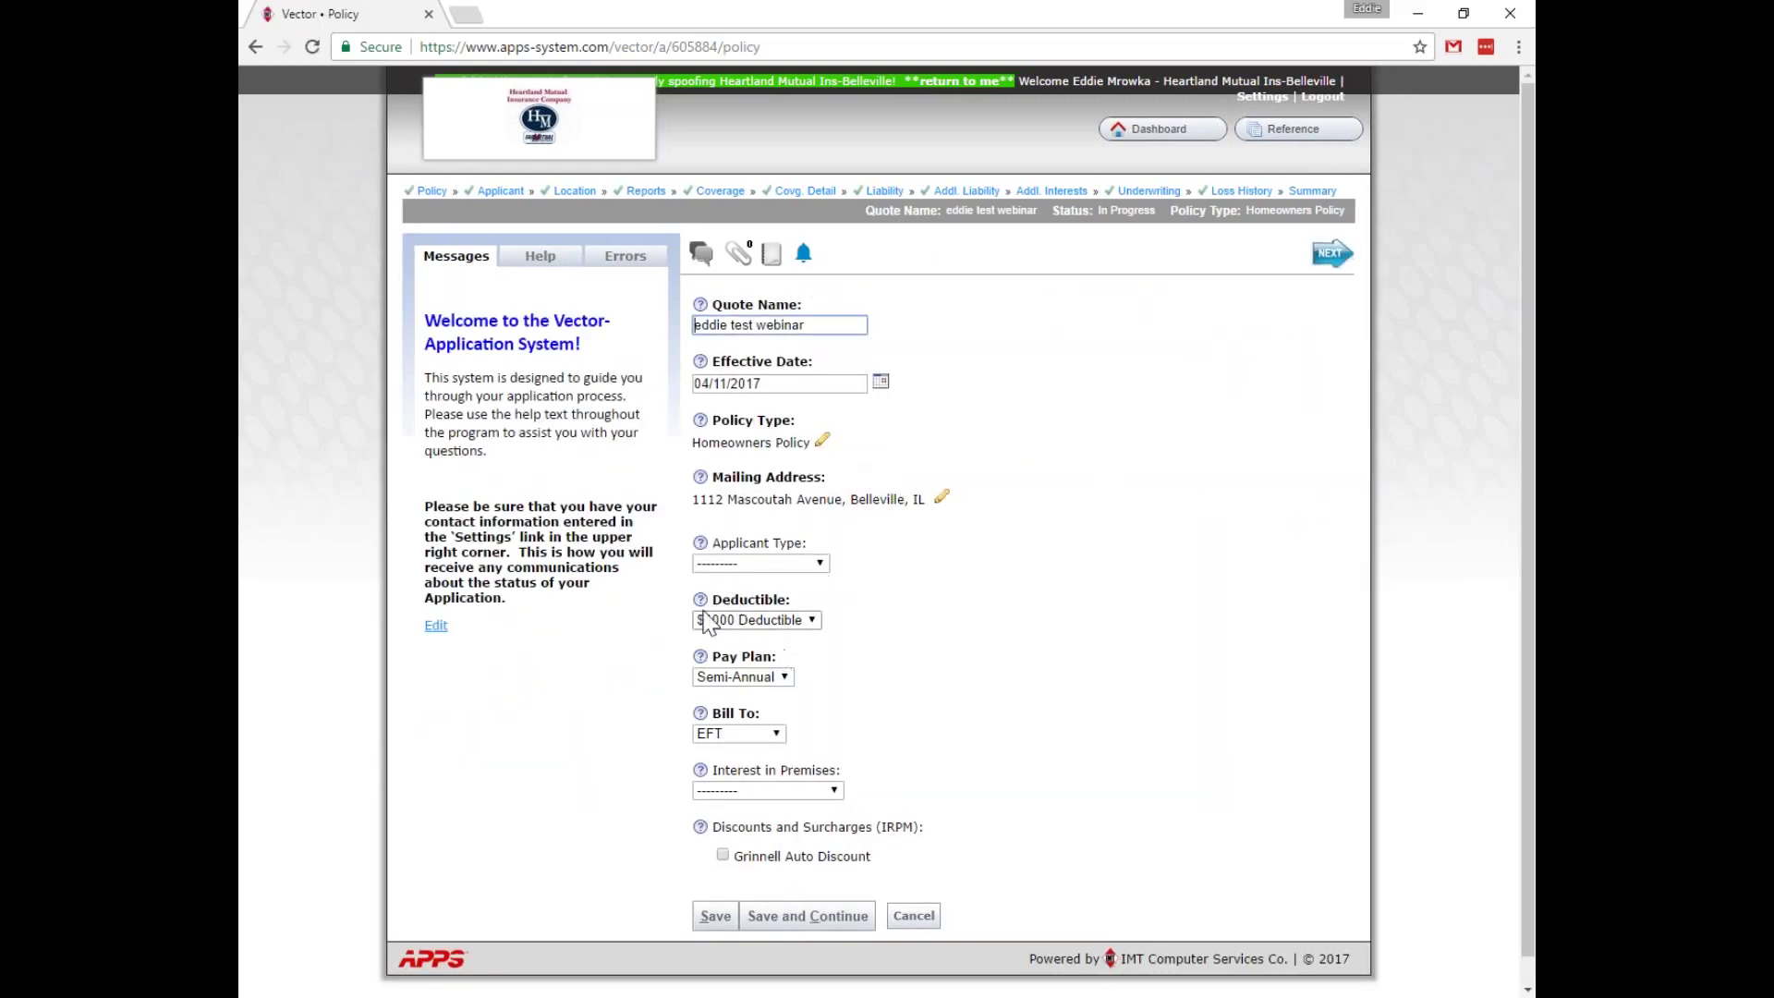
{"action": "left_click", "coordinate": [782, 620]}
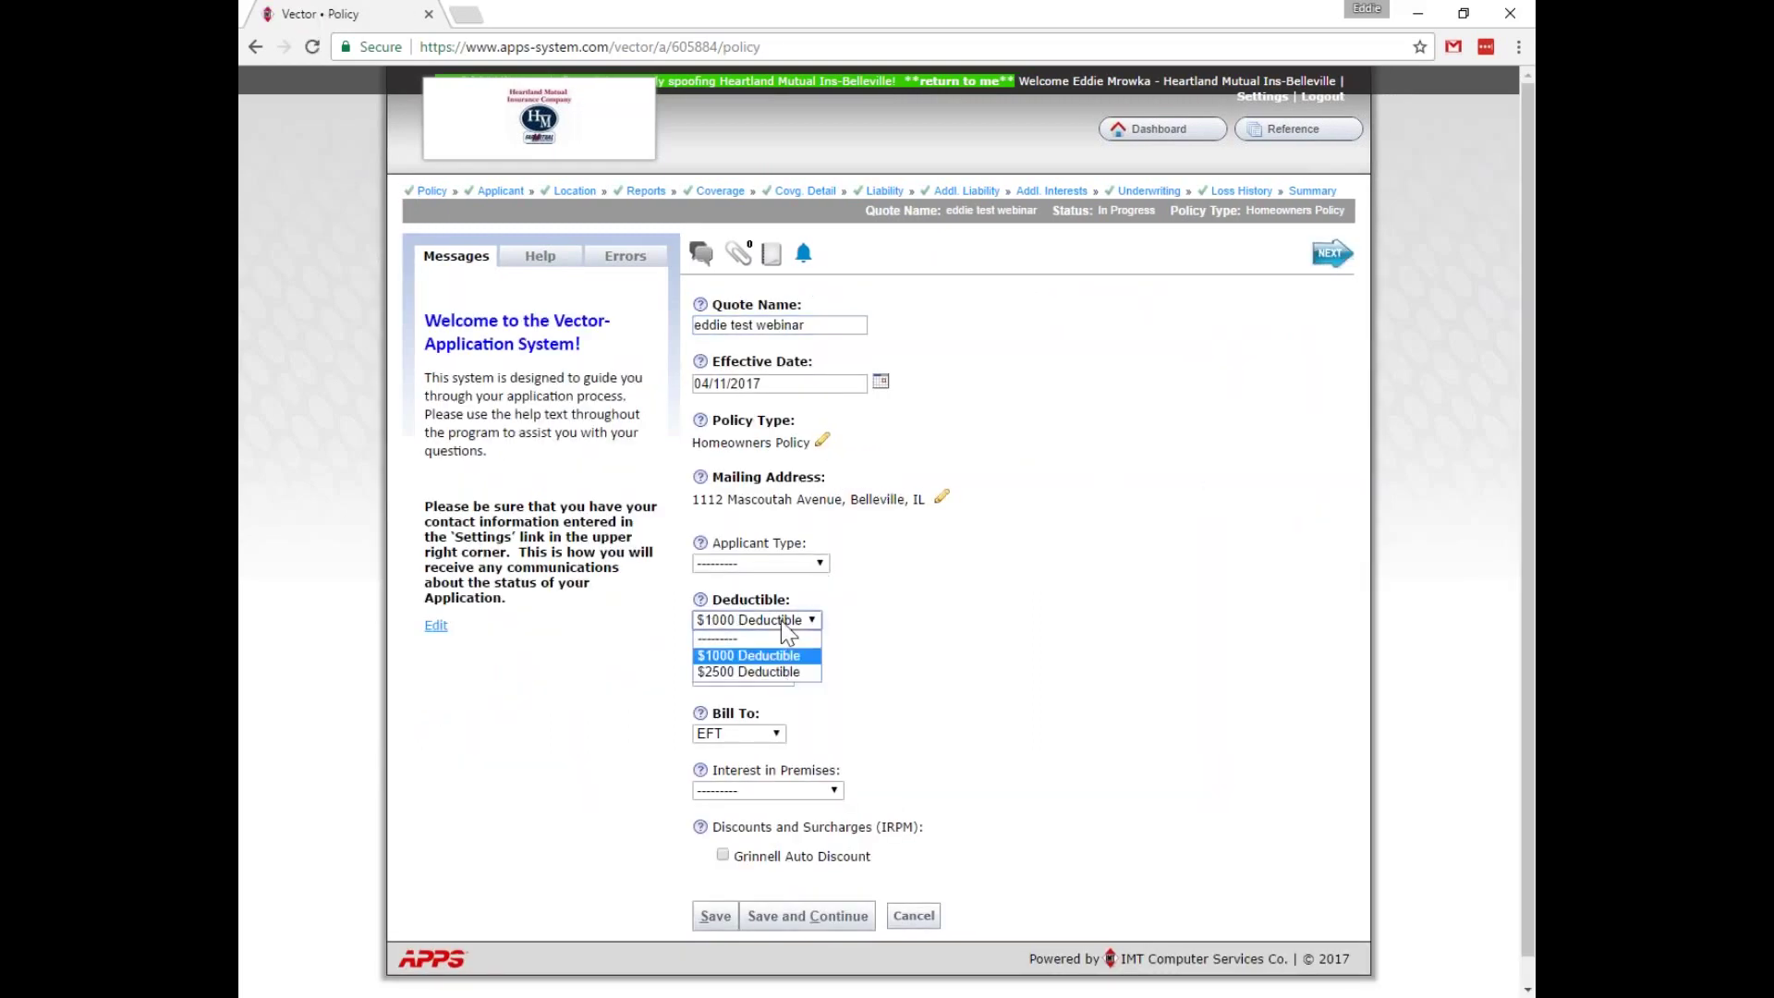
{"action": "left_click", "coordinate": [772, 668]}
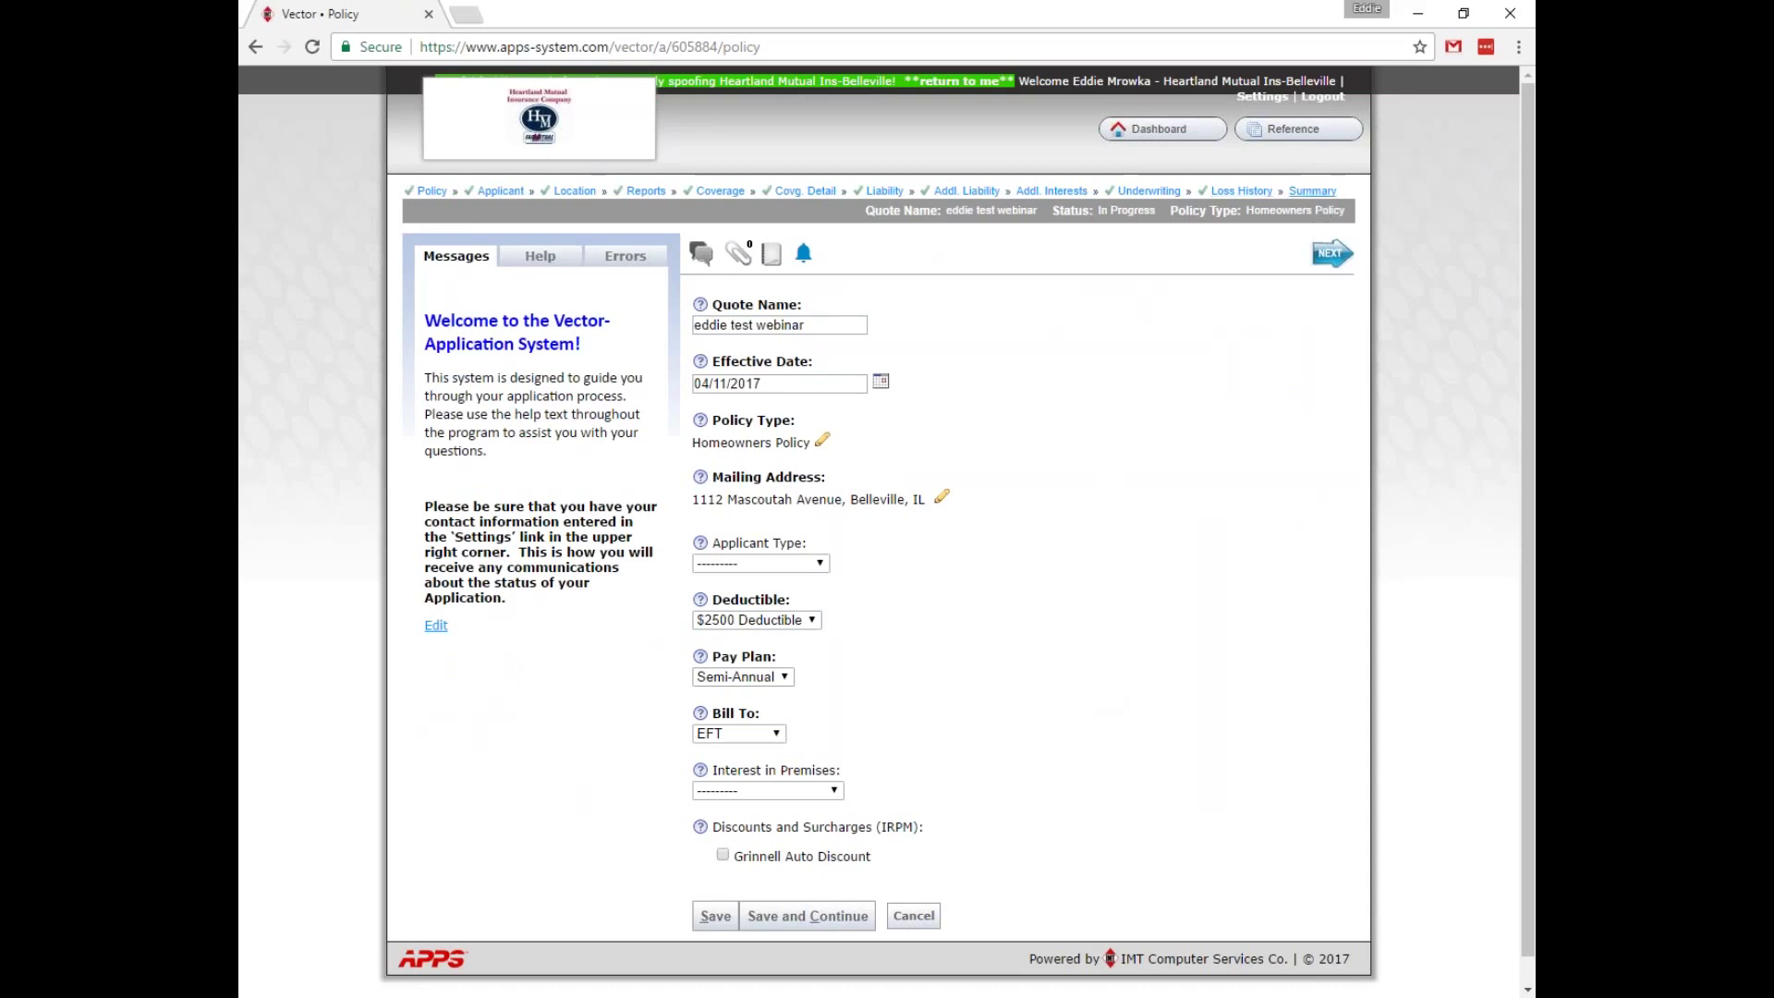
{"action": "left_click", "coordinate": [713, 918]}
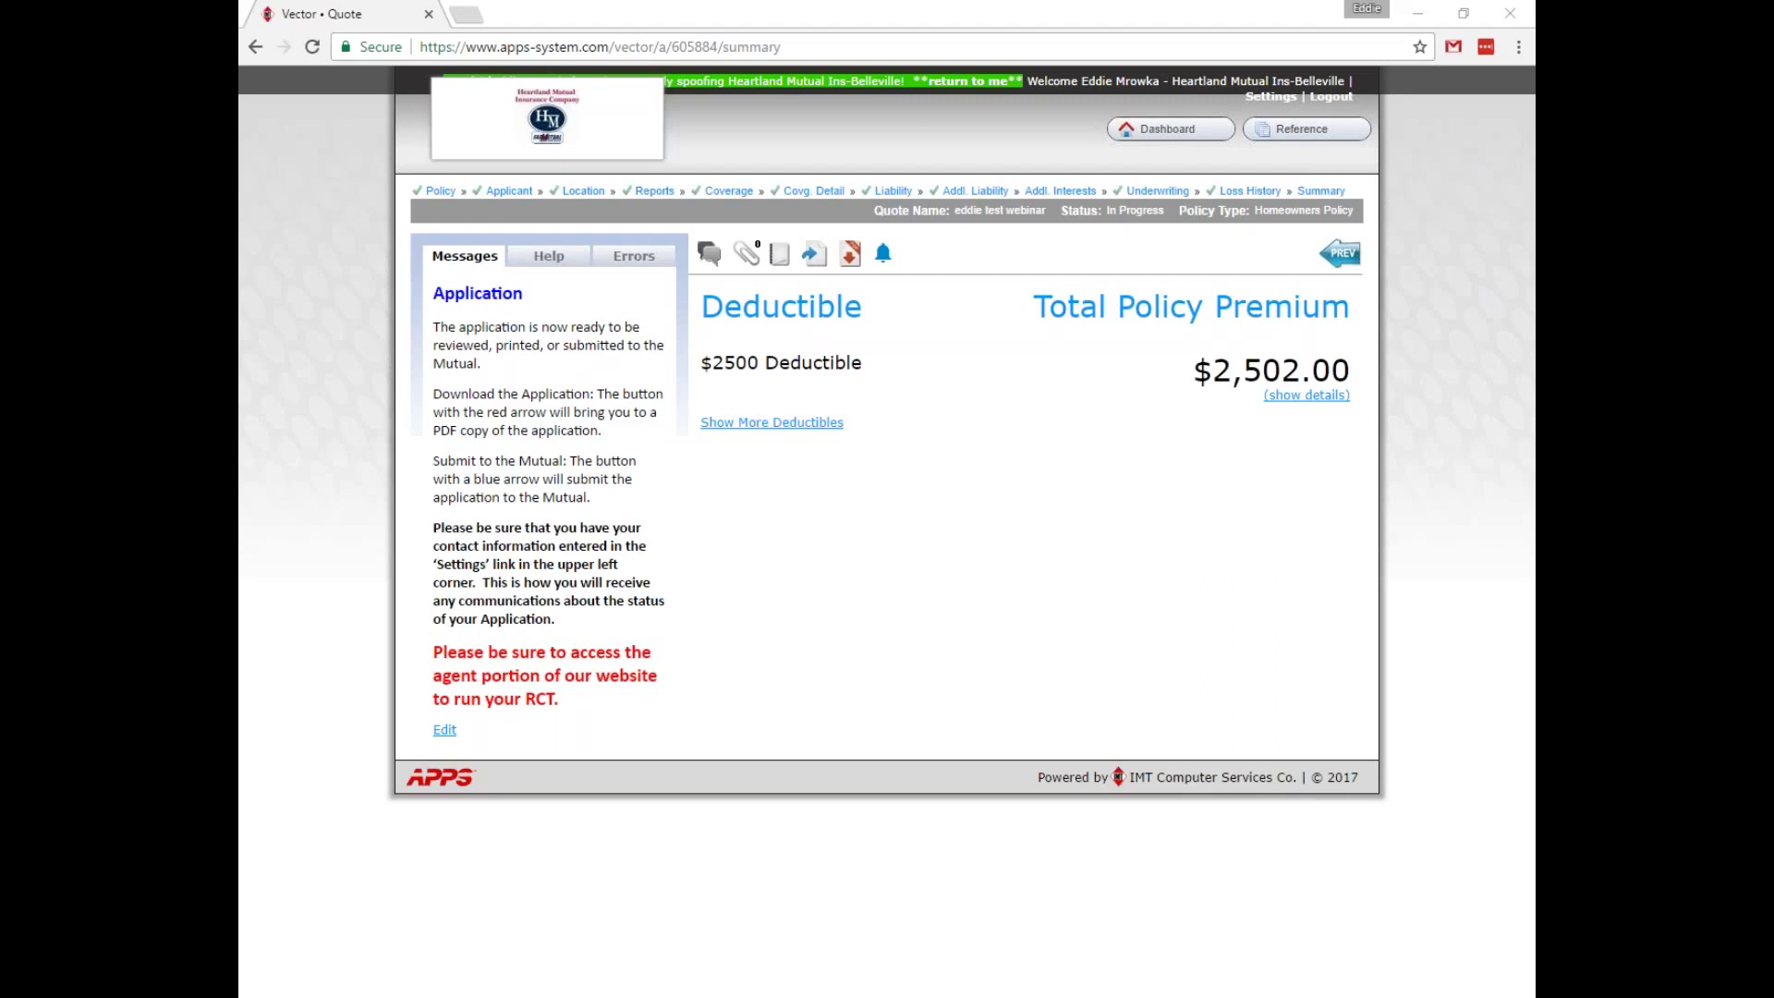
{"action": "left_click", "coordinate": [1043, 105]}
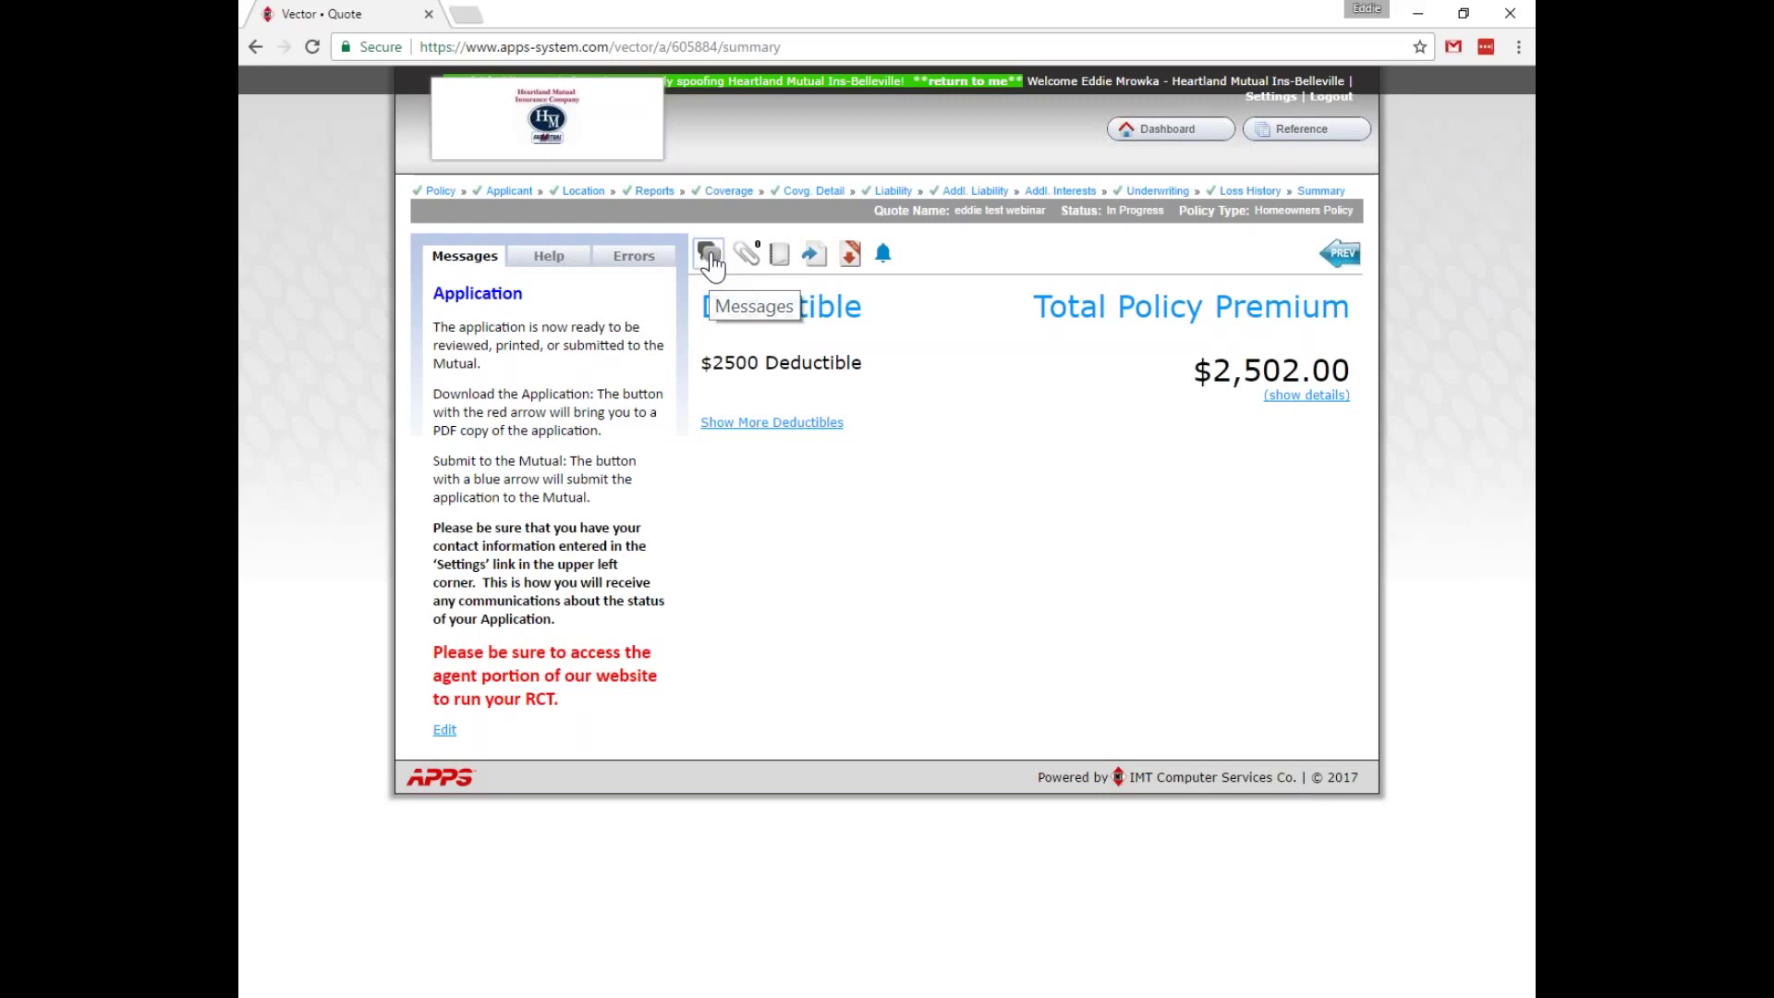
Post the message 'dear mutual i have some questions...' to the quote's message thread.
{"action": "left_click", "coordinate": [711, 265]}
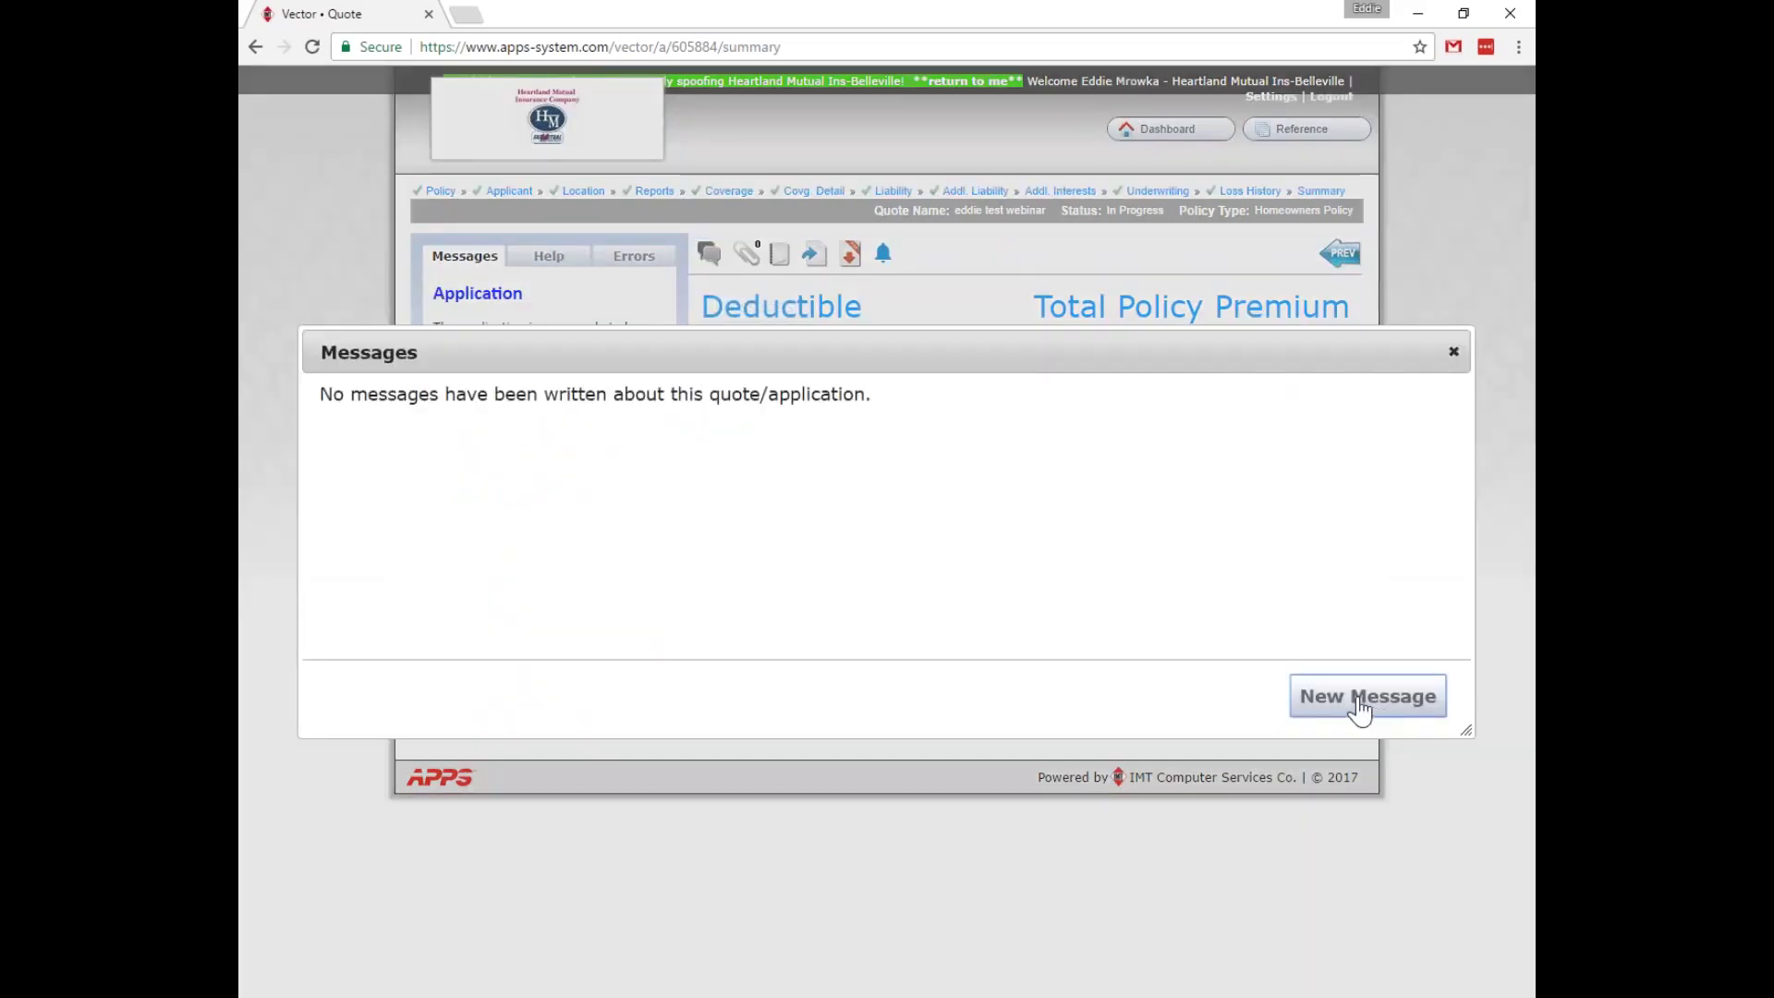
{"action": "left_click", "coordinate": [1362, 700]}
{"action": "type", "text": "dear mutual i have some questions..."}
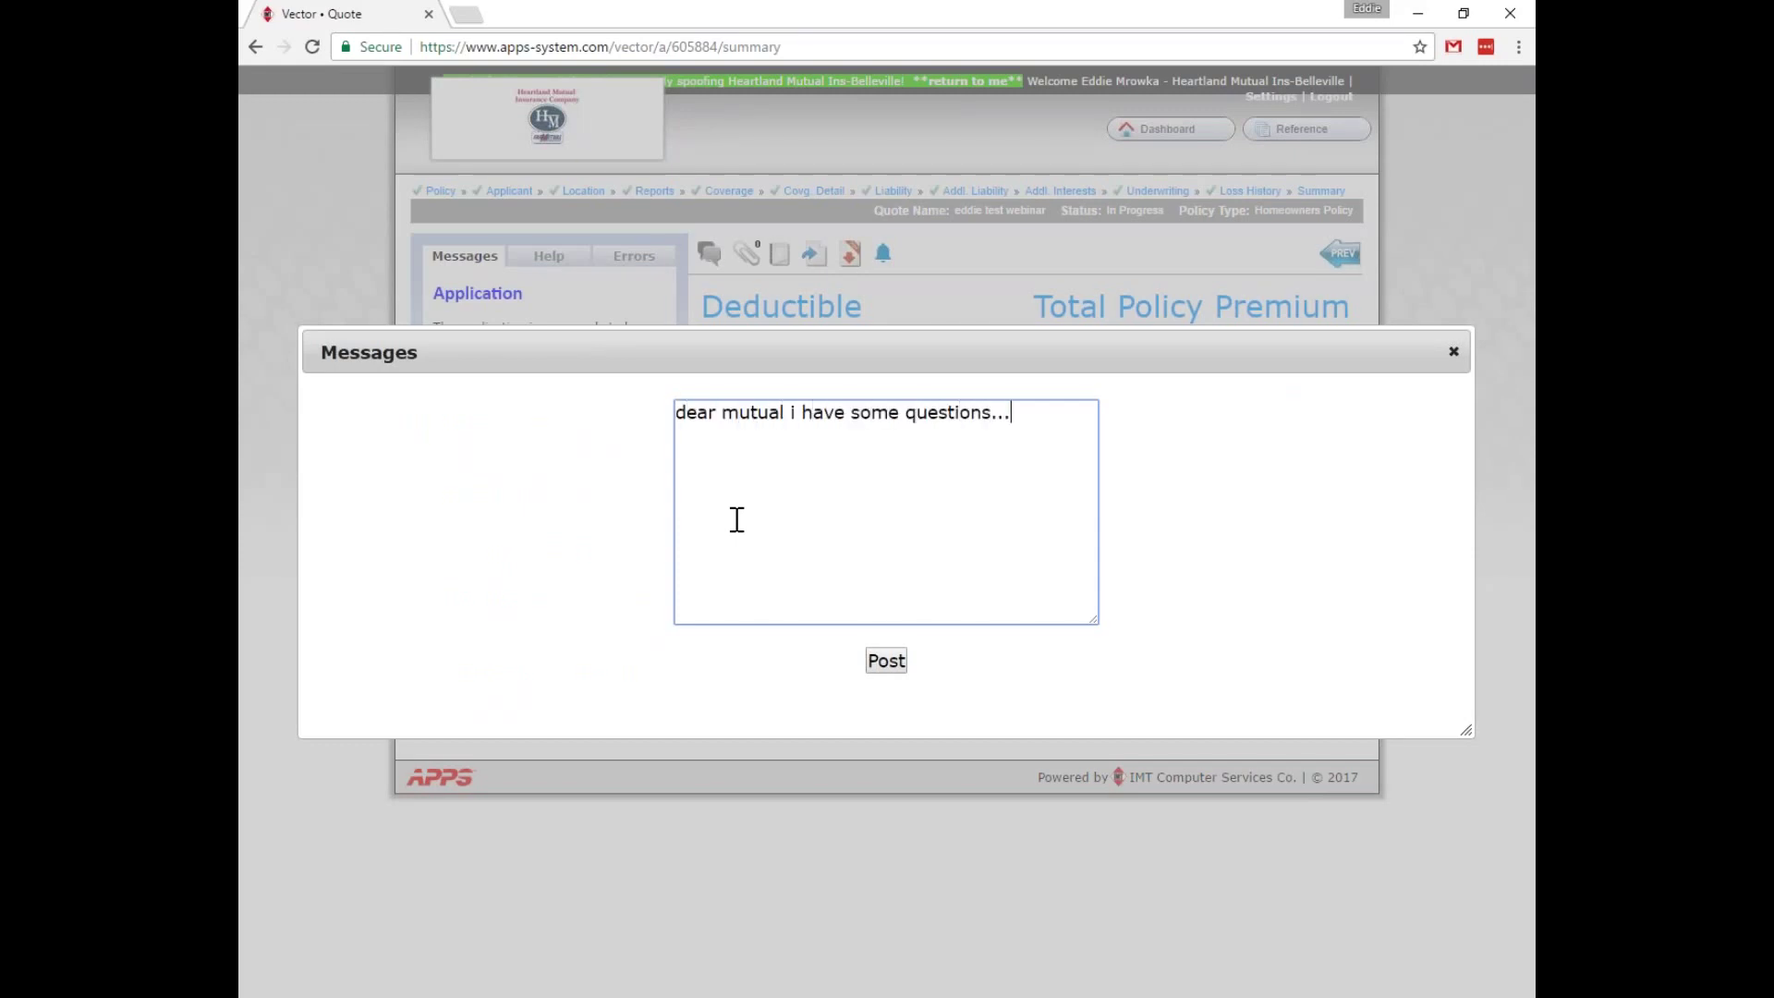
{"action": "left_click", "coordinate": [884, 662]}
{"action": "left_click", "coordinate": [1453, 351]}
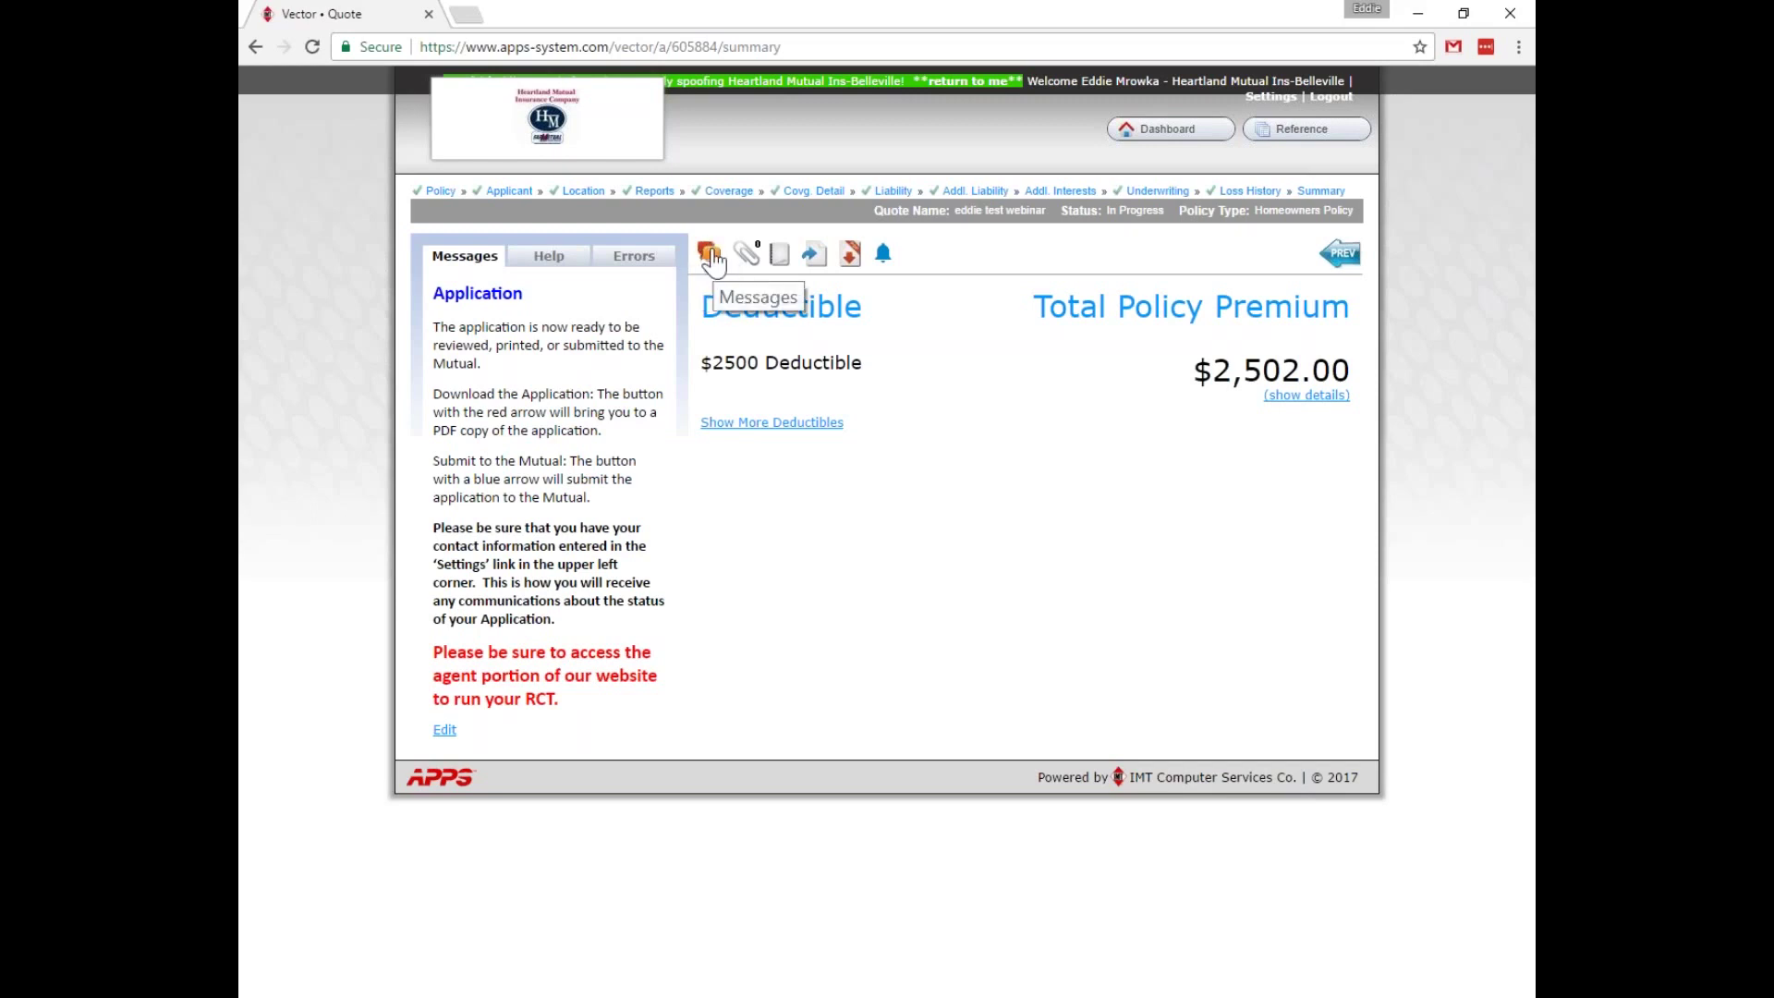
Post the reply 'hey agent here is your answer...', then reopen the thread to check both messages.
{"action": "left_click", "coordinate": [709, 257]}
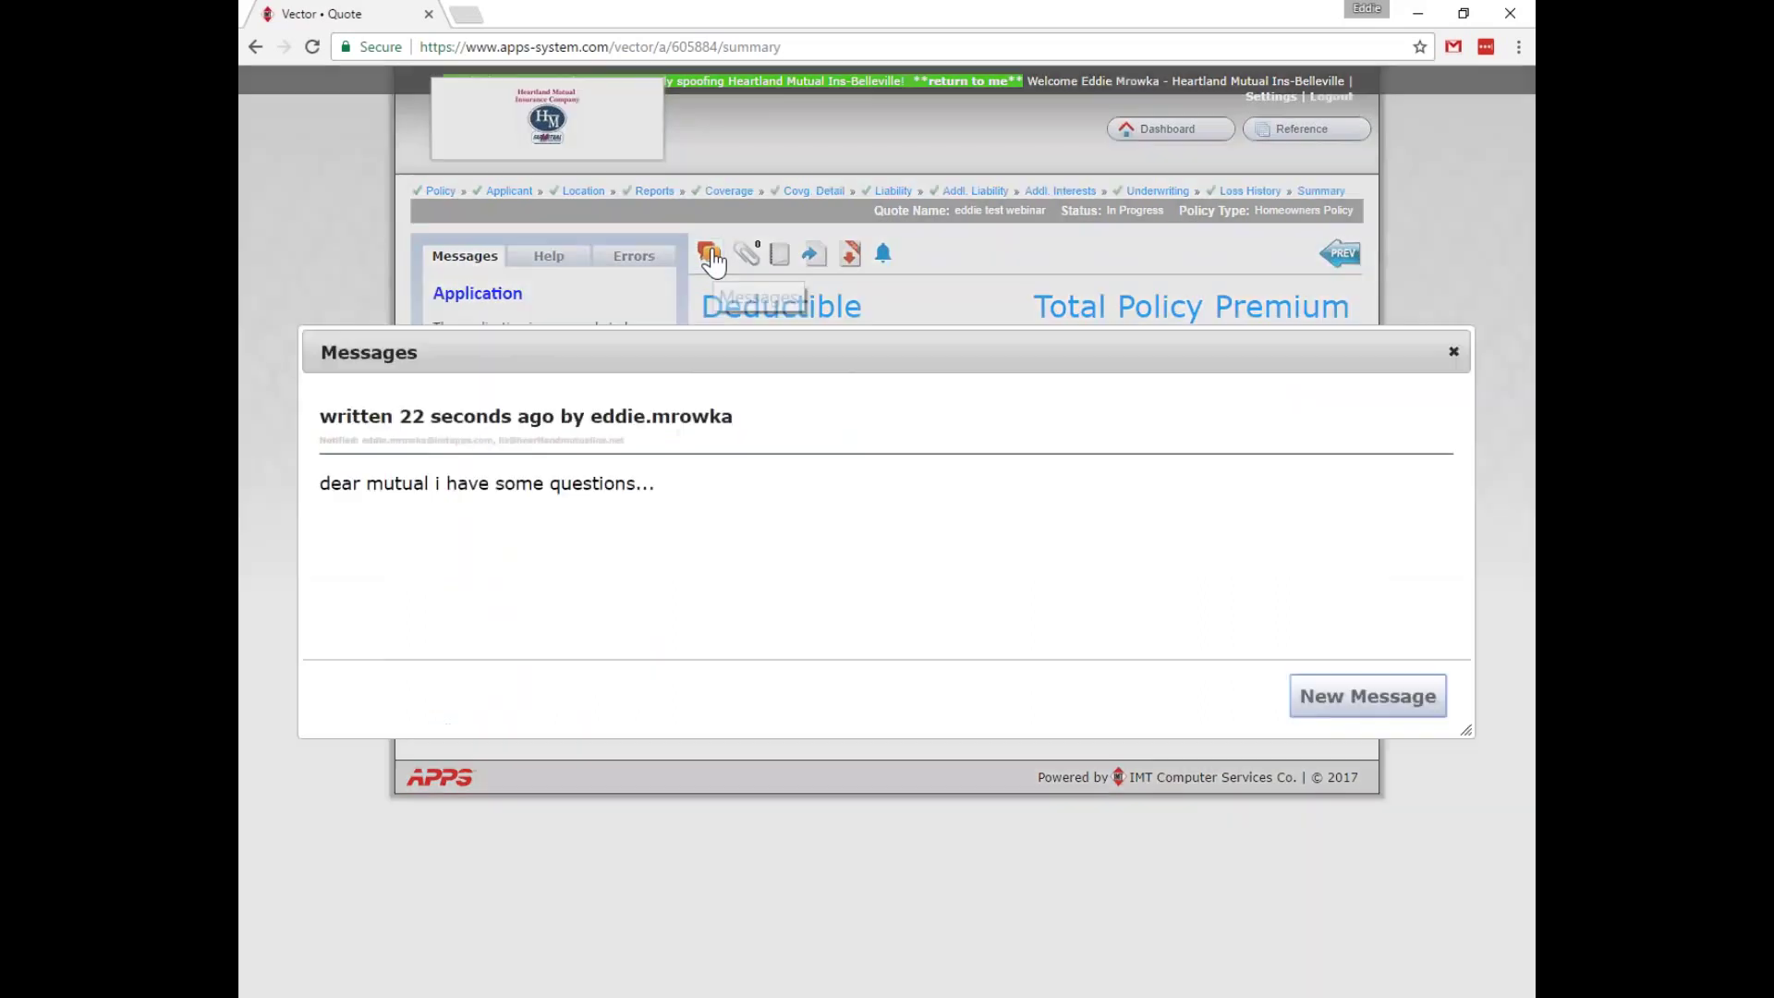
{"action": "left_click", "coordinate": [1376, 707]}
{"action": "type", "text": "hey"}
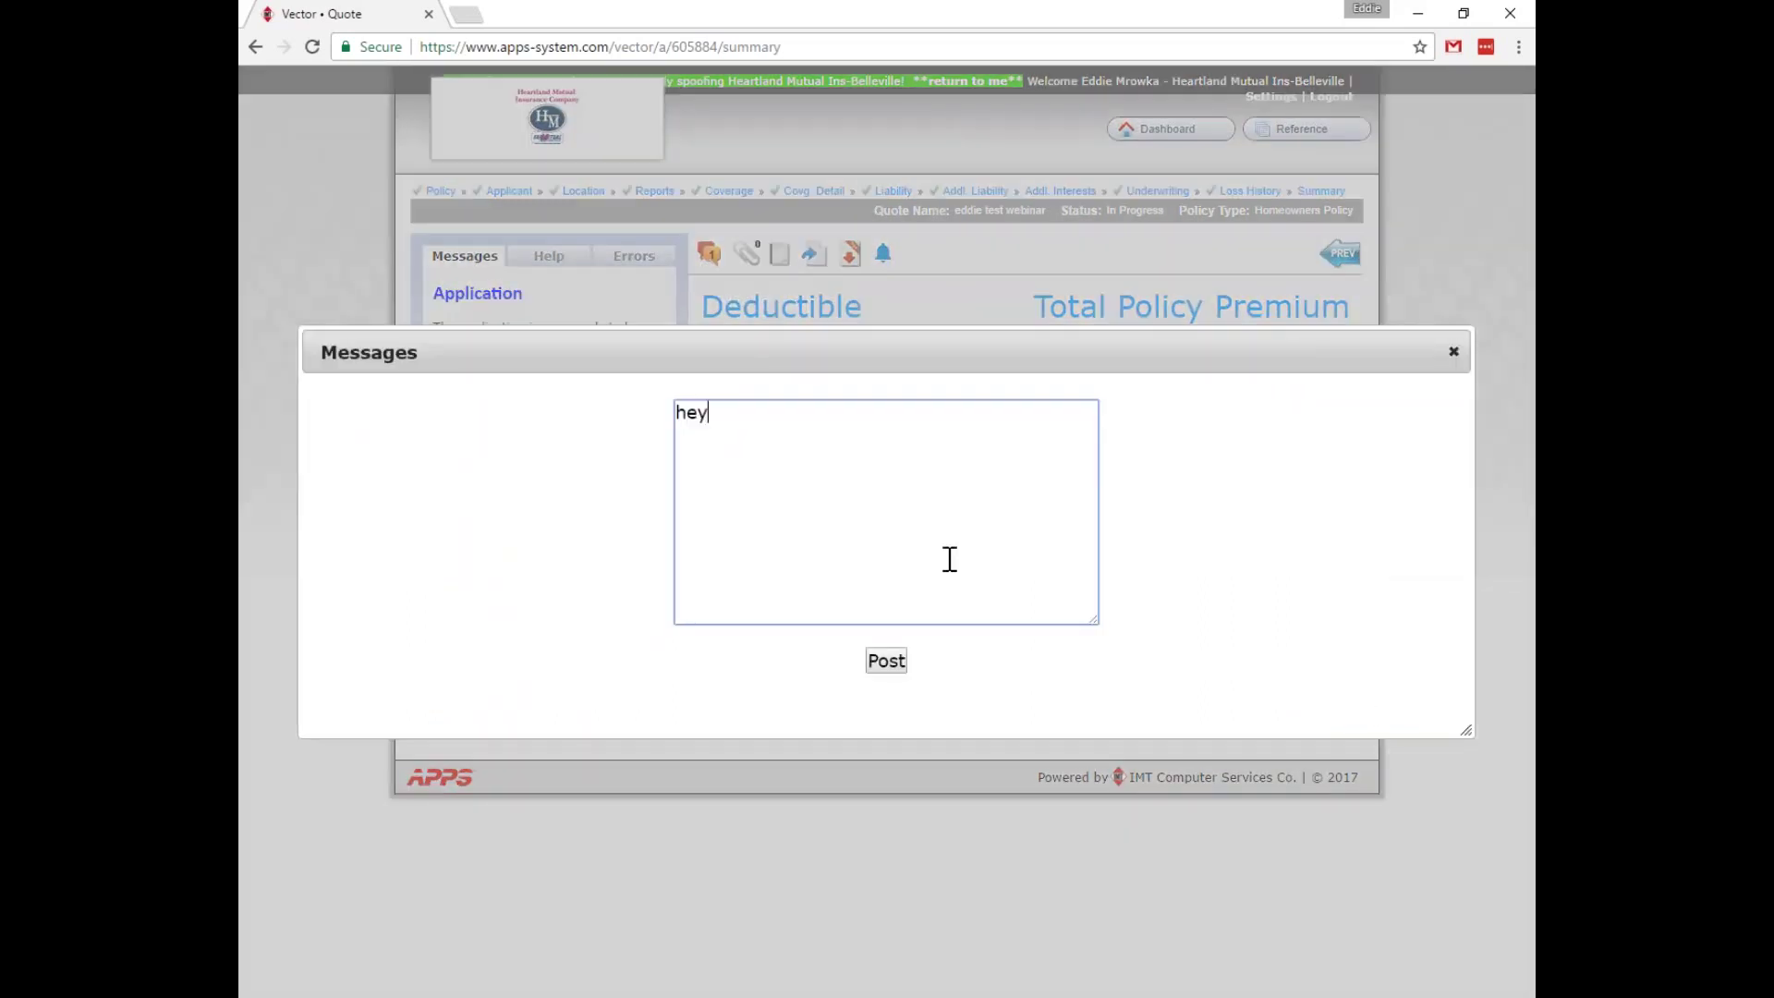
{"action": "type", "text": " agent here is your answer..."}
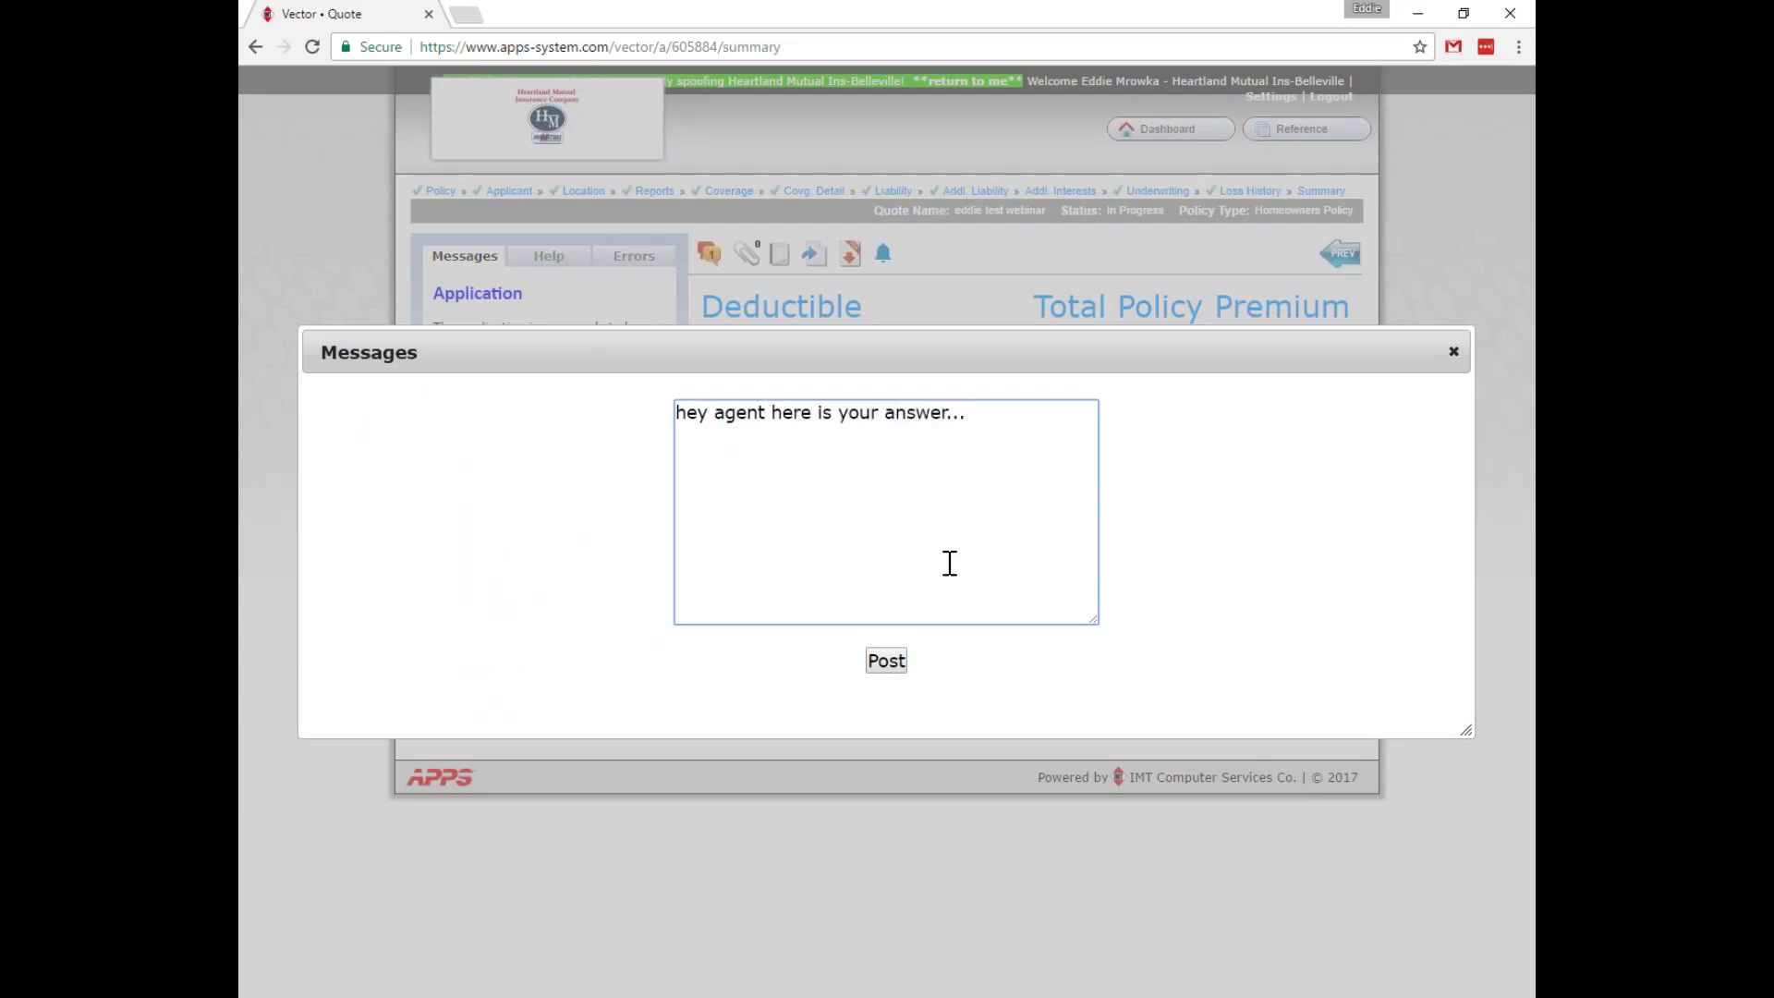
{"action": "left_click", "coordinate": [884, 661]}
{"action": "left_click", "coordinate": [1453, 353]}
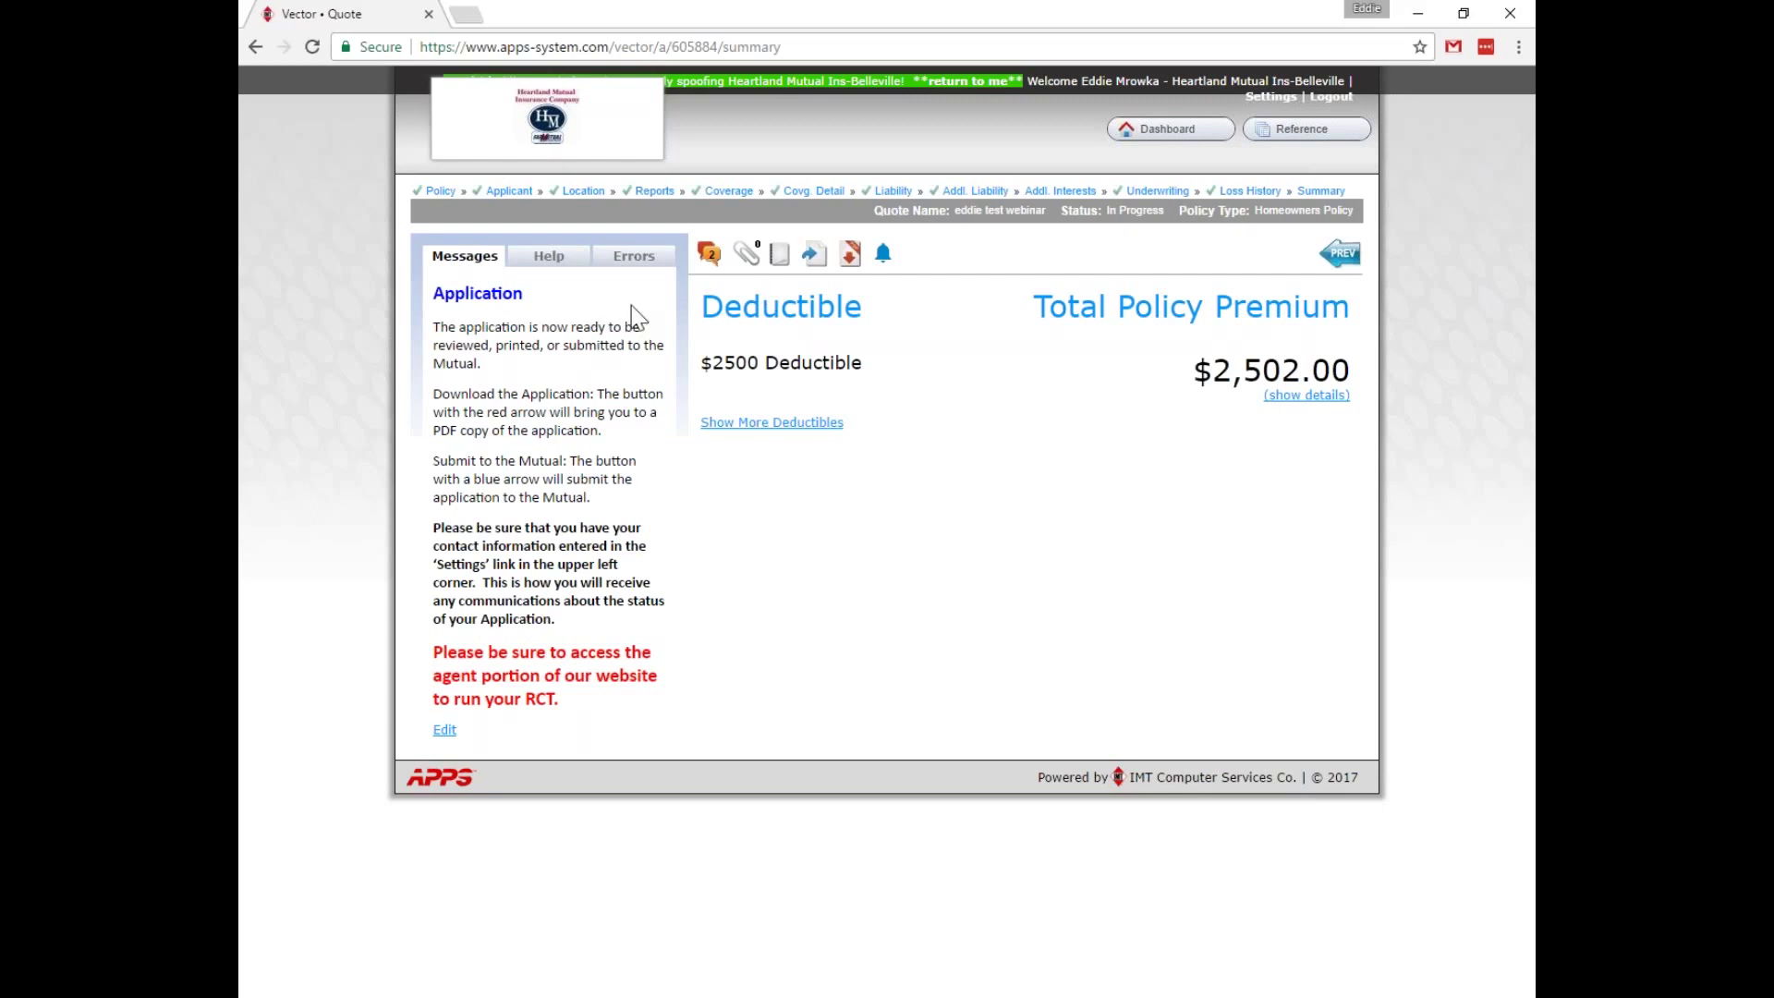
{"action": "left_click", "coordinate": [709, 253]}
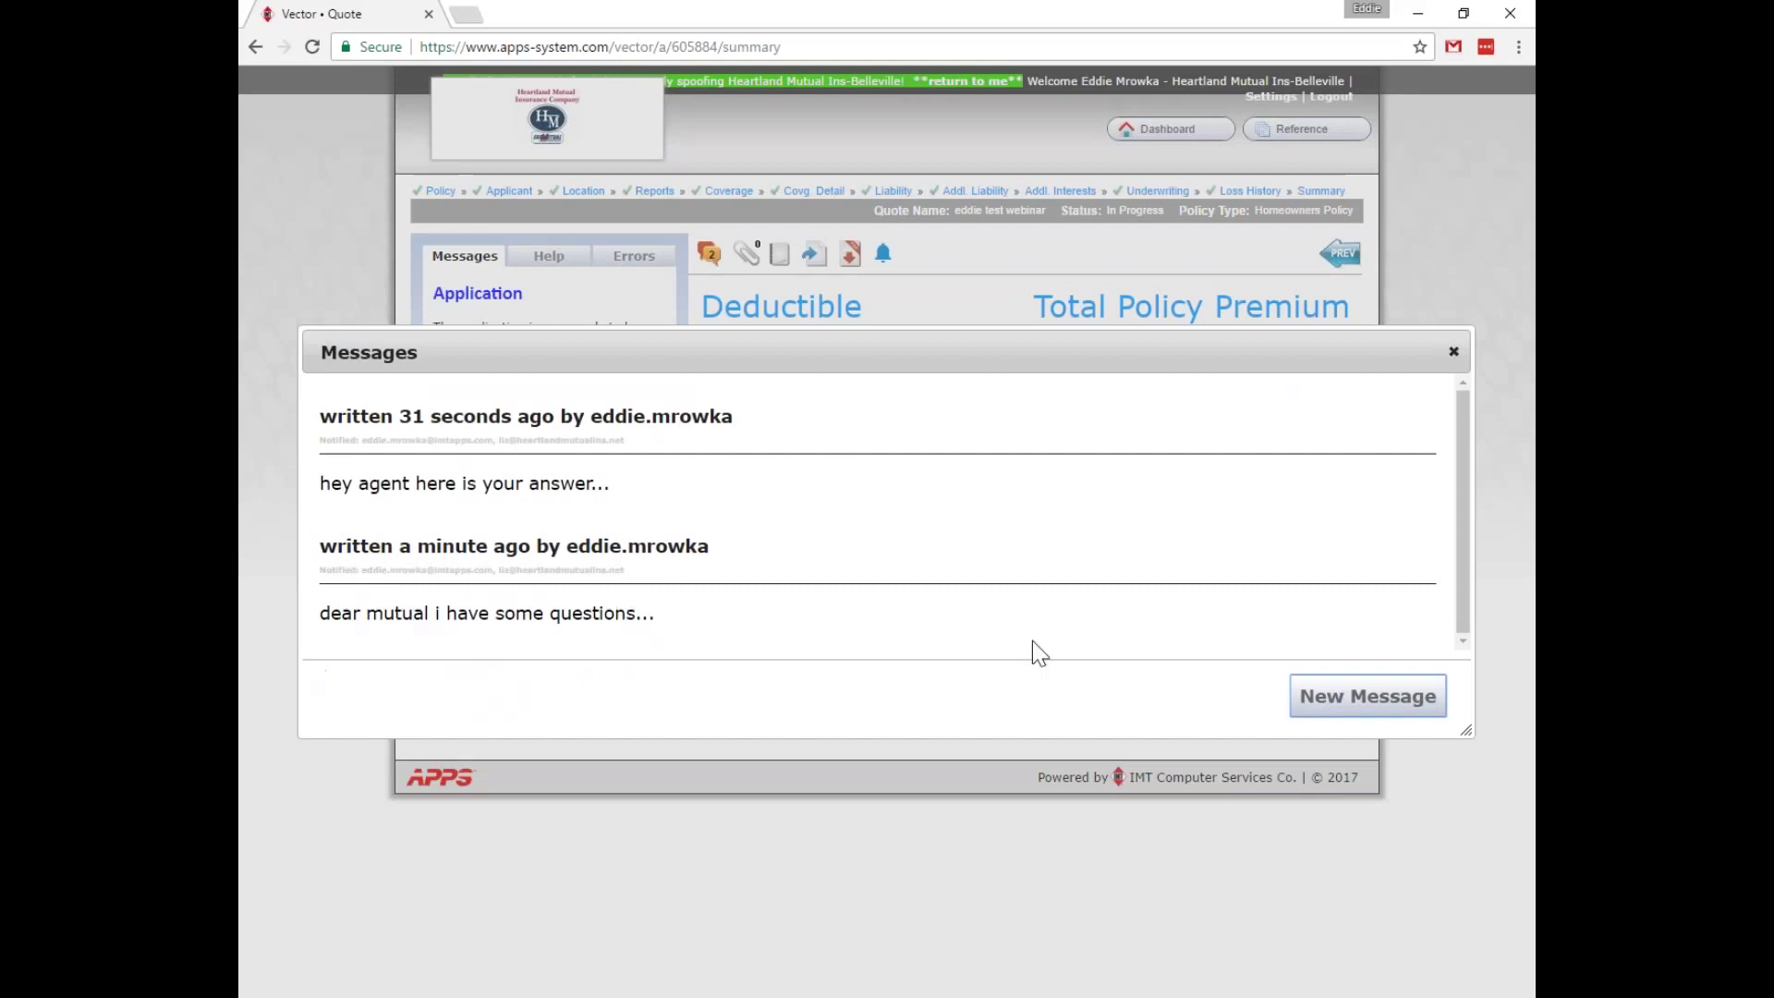
{"action": "left_click", "coordinate": [1453, 351]}
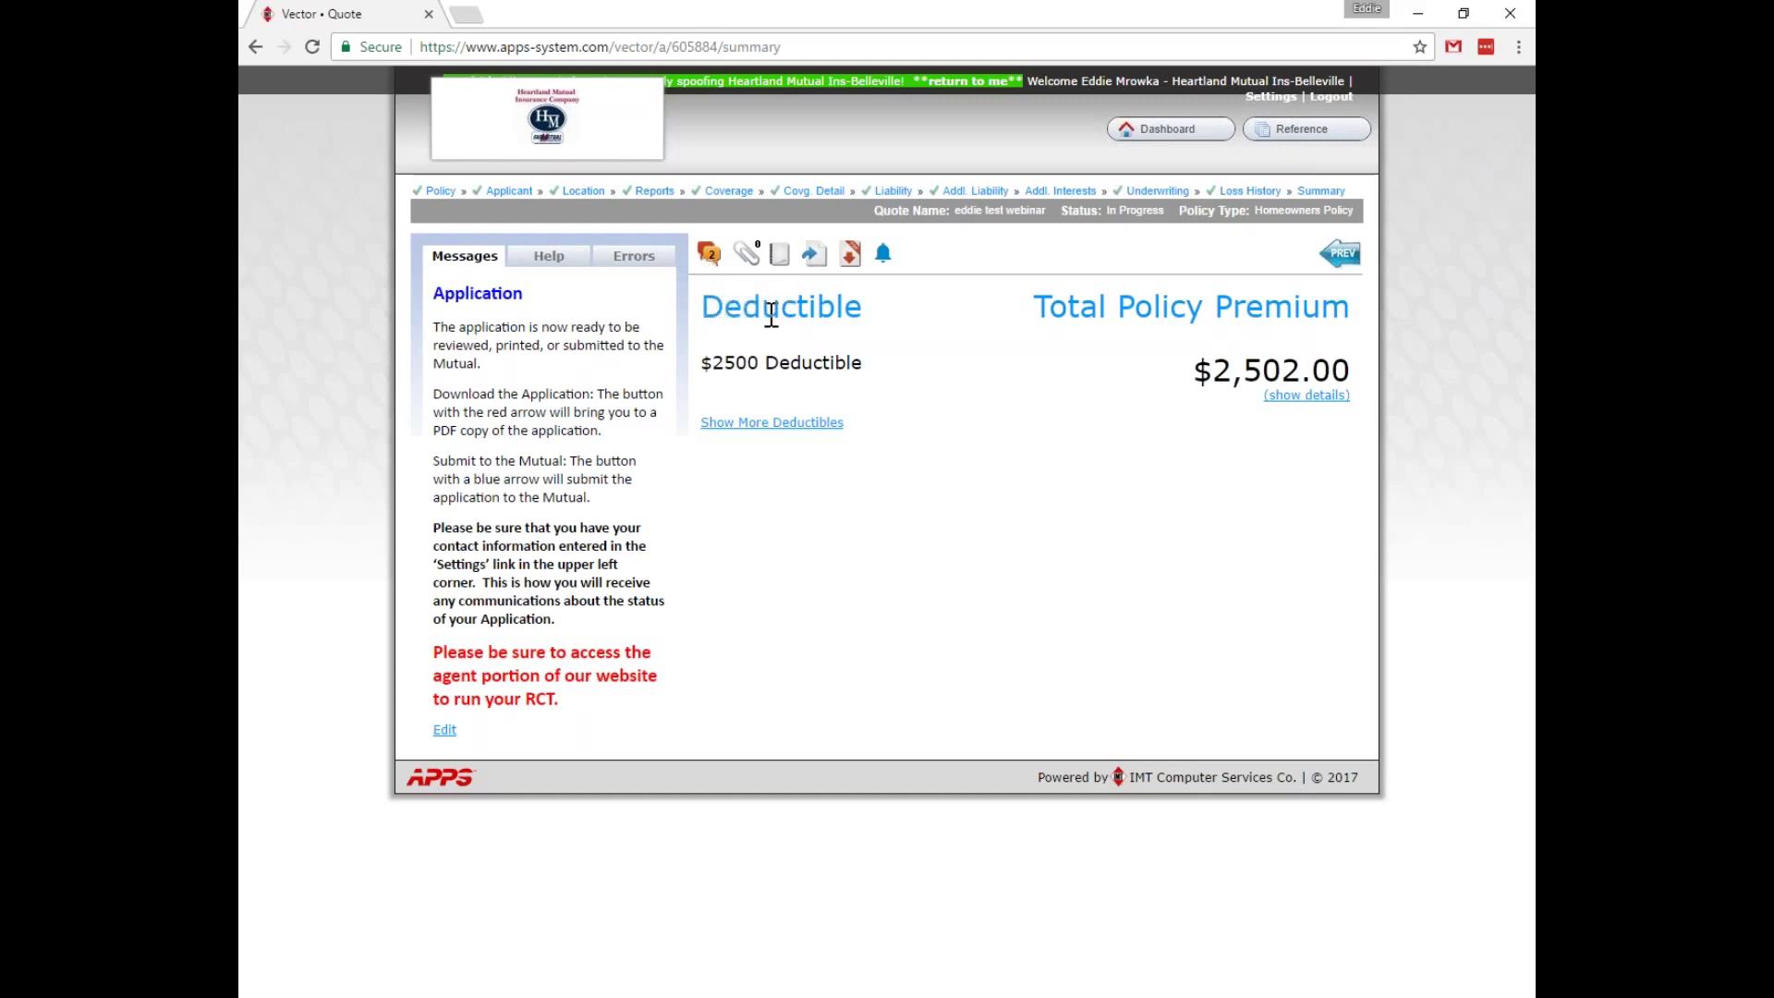
In Imaging, add House.jpg and Outbuilding.jpg from Pictures > Application Demo to the upload list.
{"action": "left_click", "coordinate": [748, 263]}
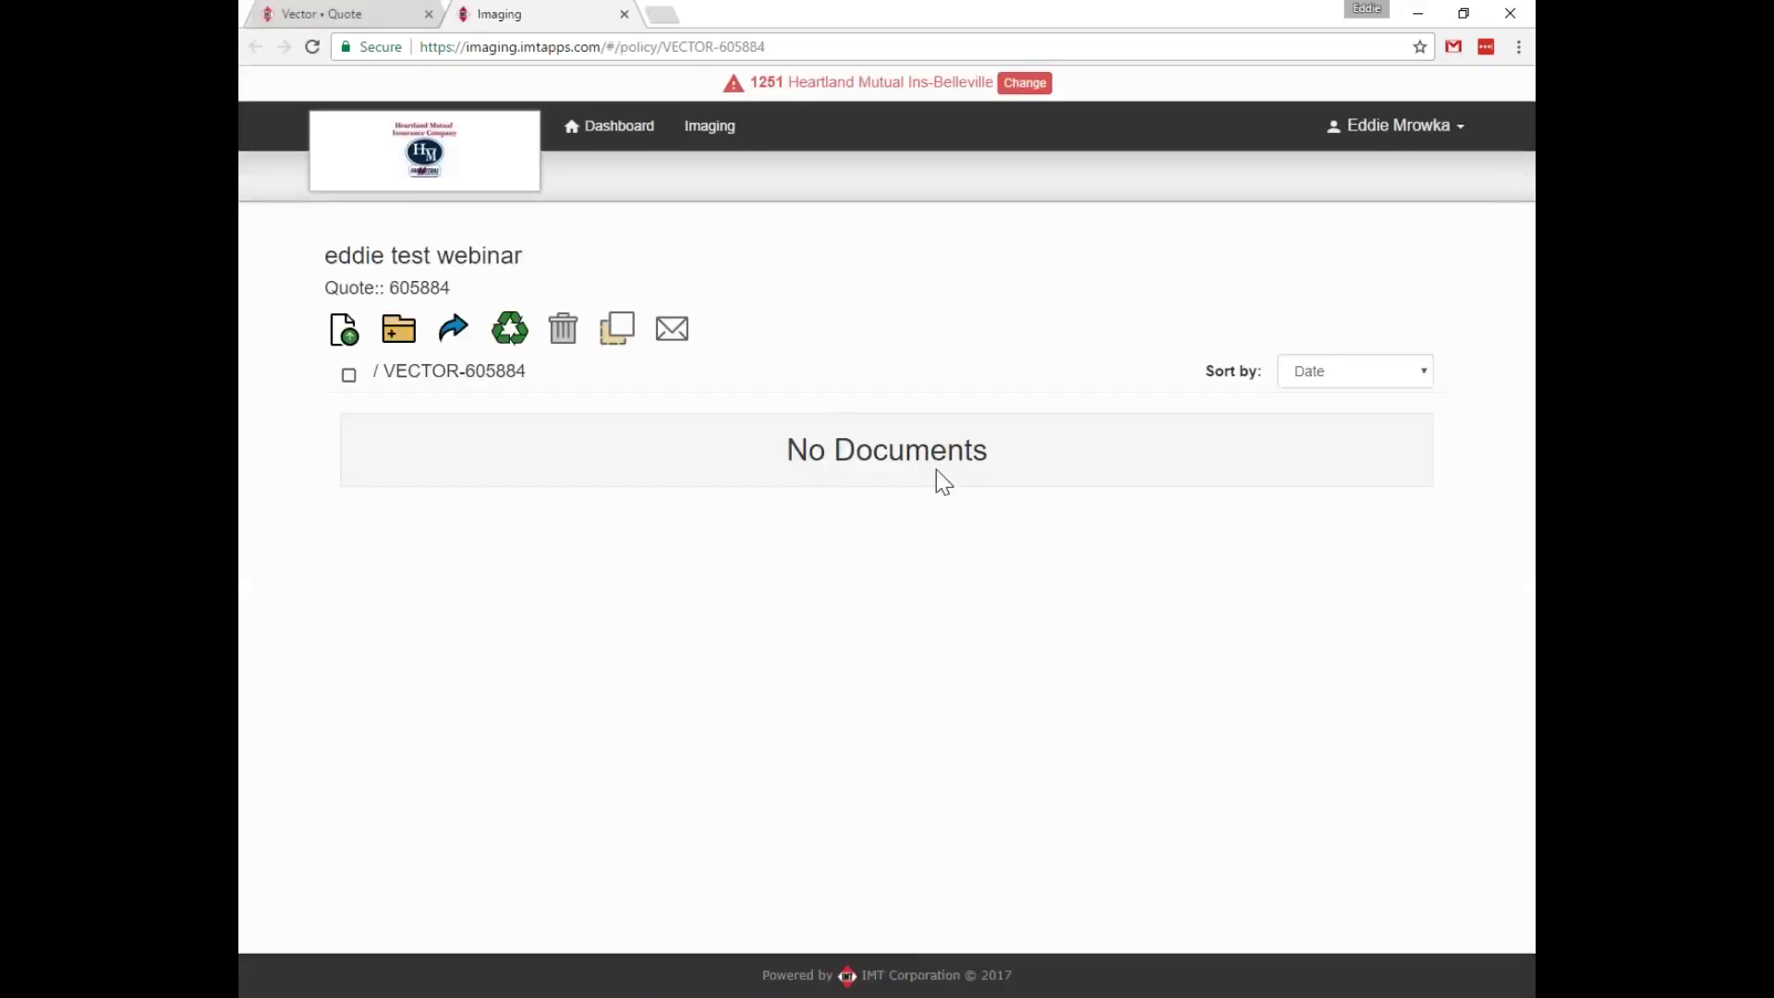
{"action": "left_click", "coordinate": [345, 342]}
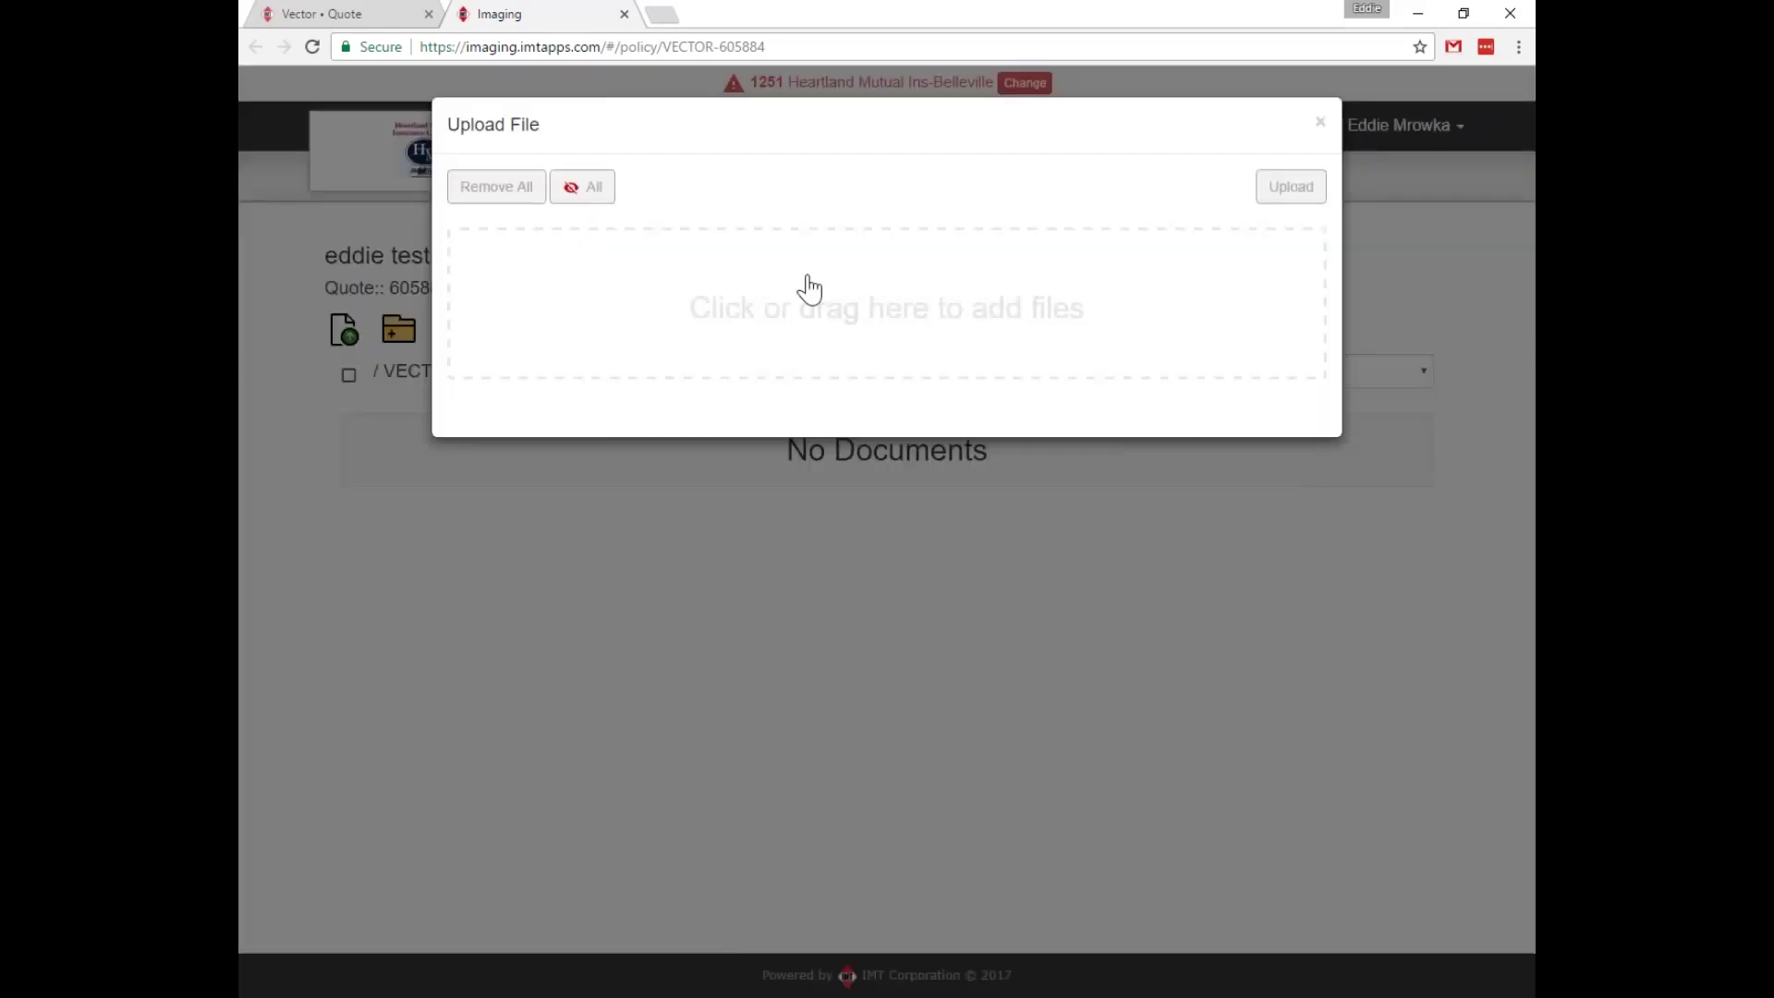
{"action": "left_click", "coordinate": [843, 300]}
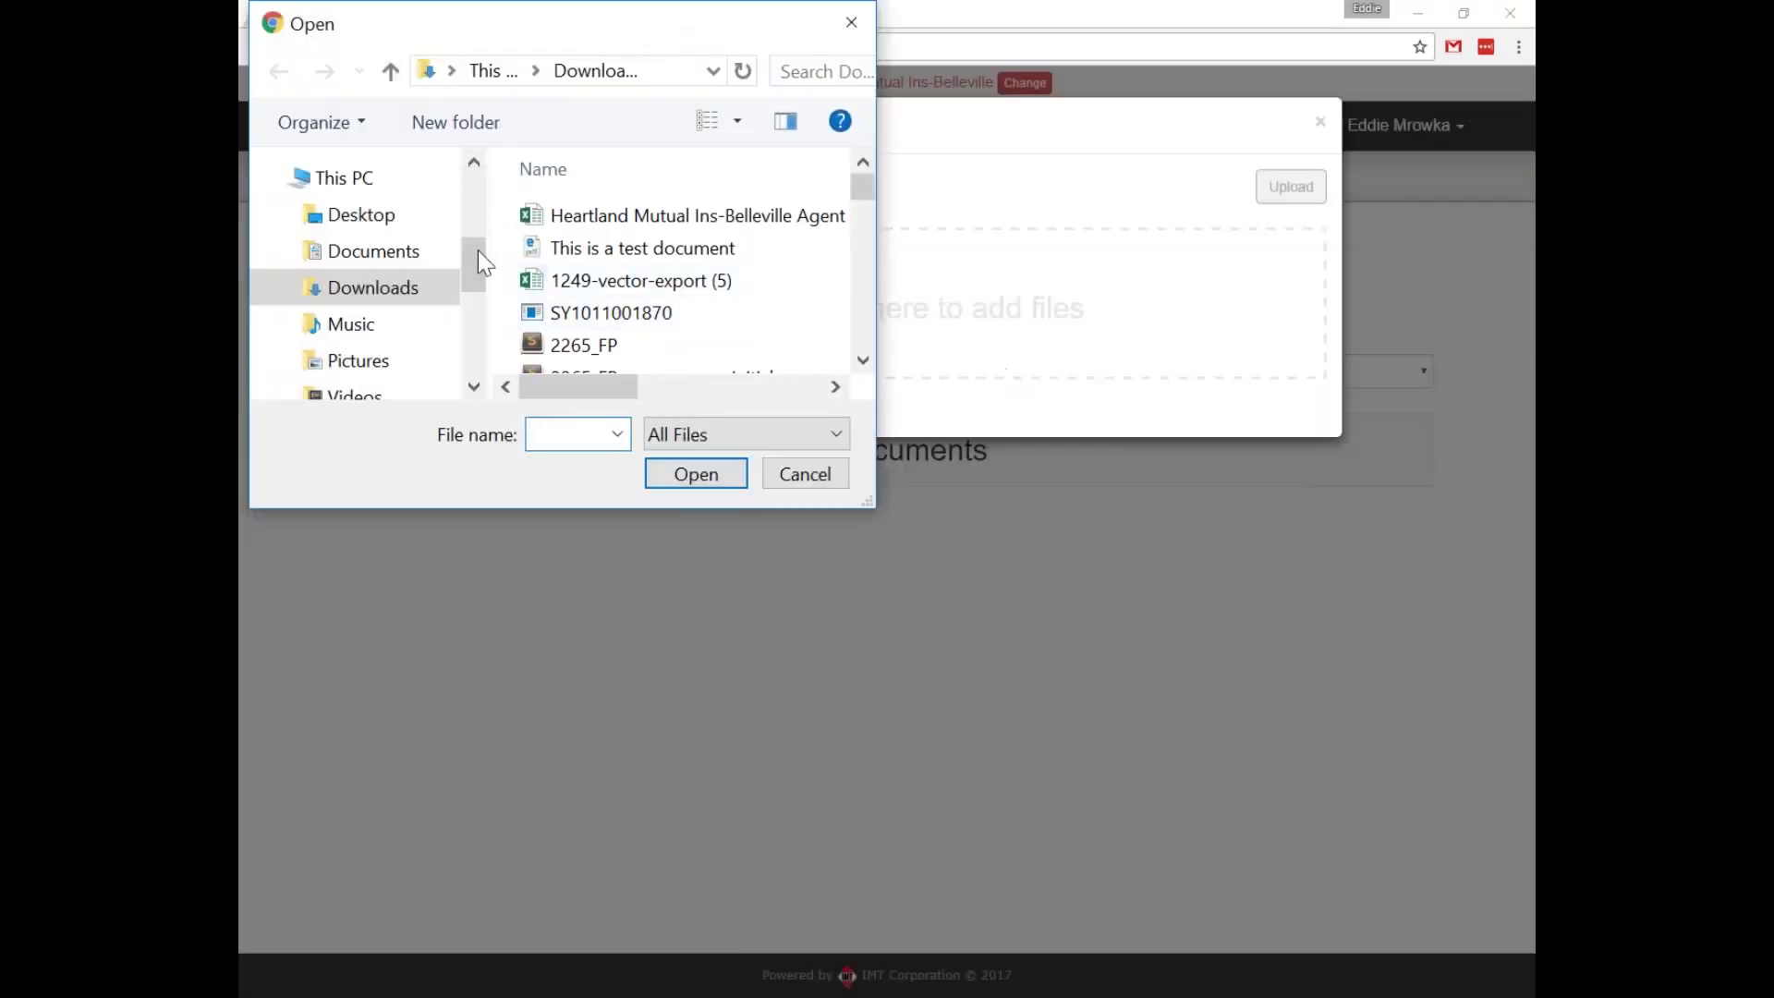
{"action": "left_click", "coordinate": [365, 362]}
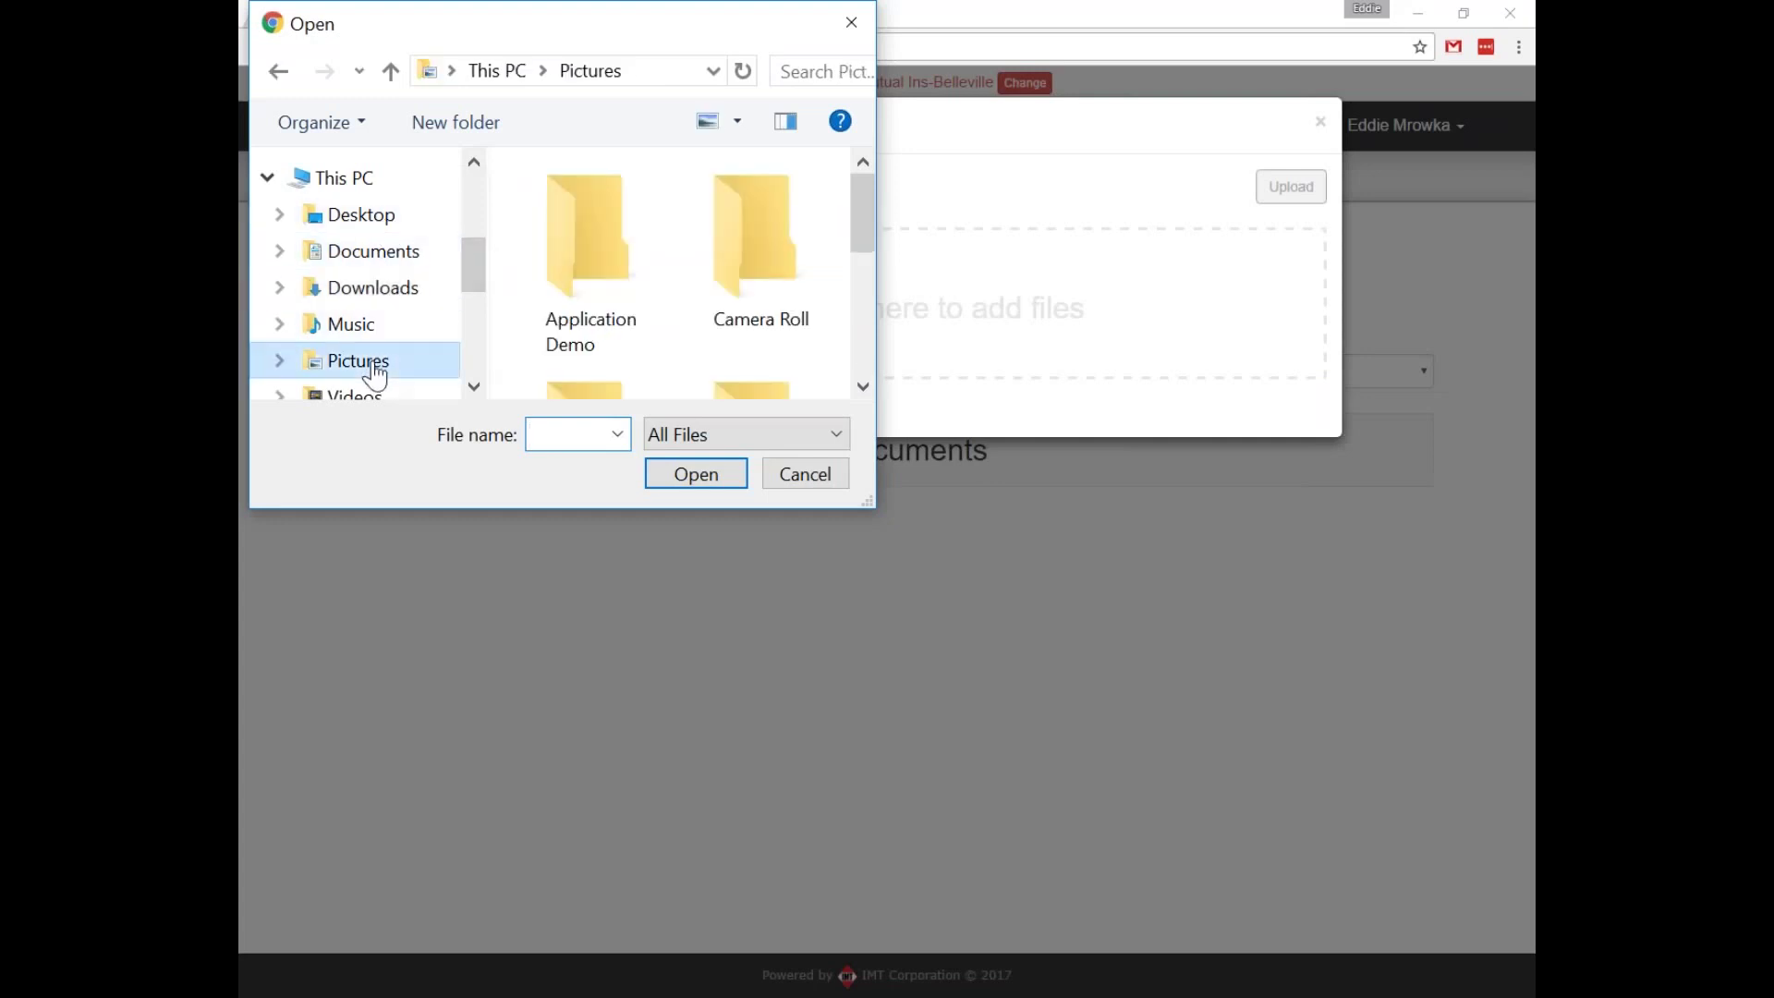
{"action": "double_click", "coordinate": [616, 233]}
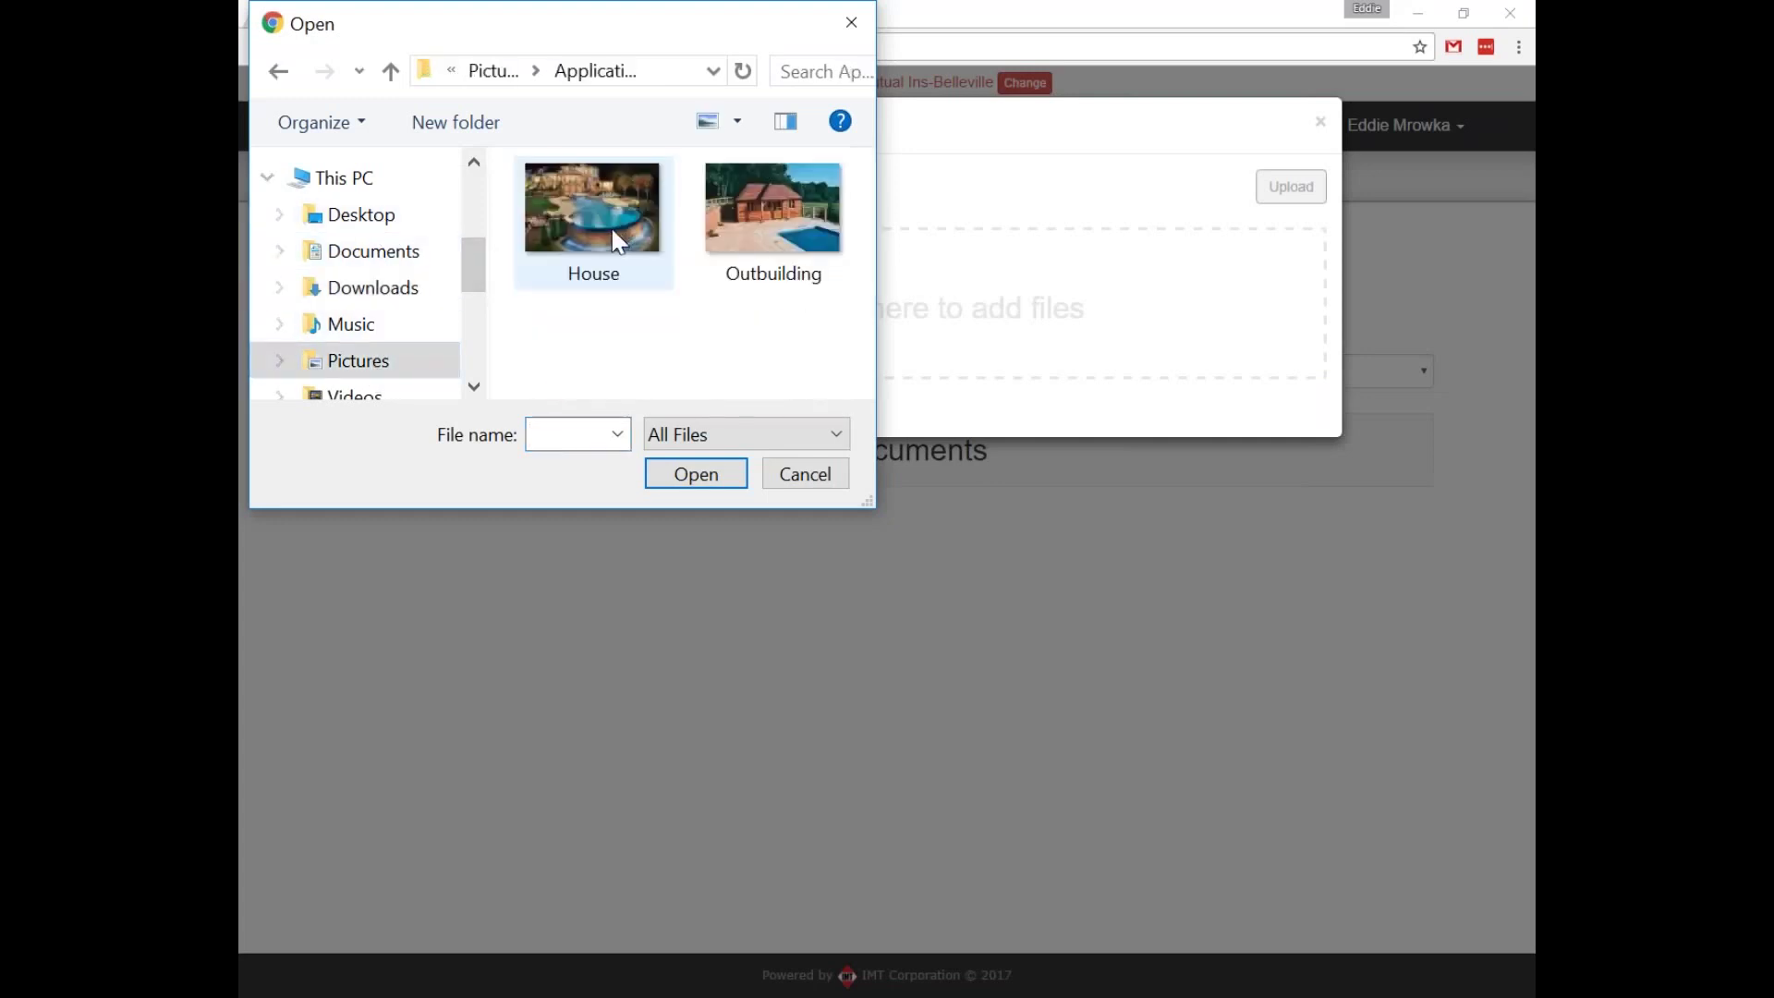
{"action": "left_click", "coordinate": [614, 232]}
{"action": "key", "text": "ctrl+a"}
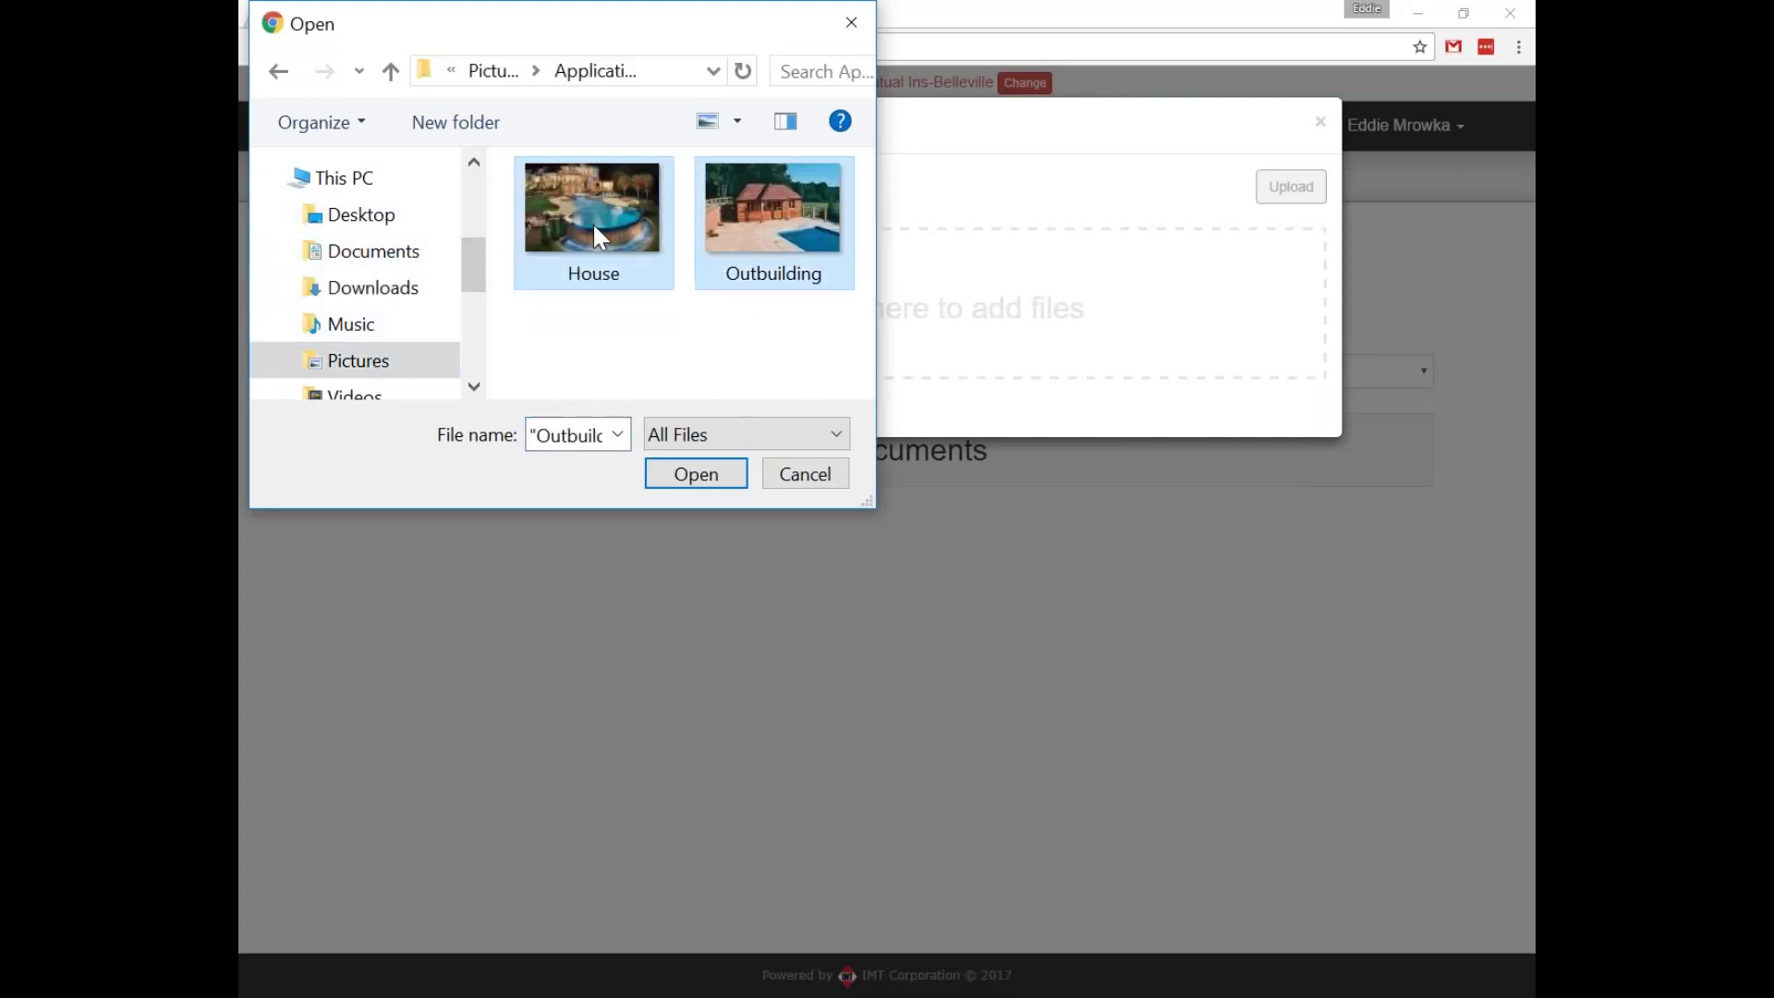
{"action": "left_click", "coordinate": [698, 474]}
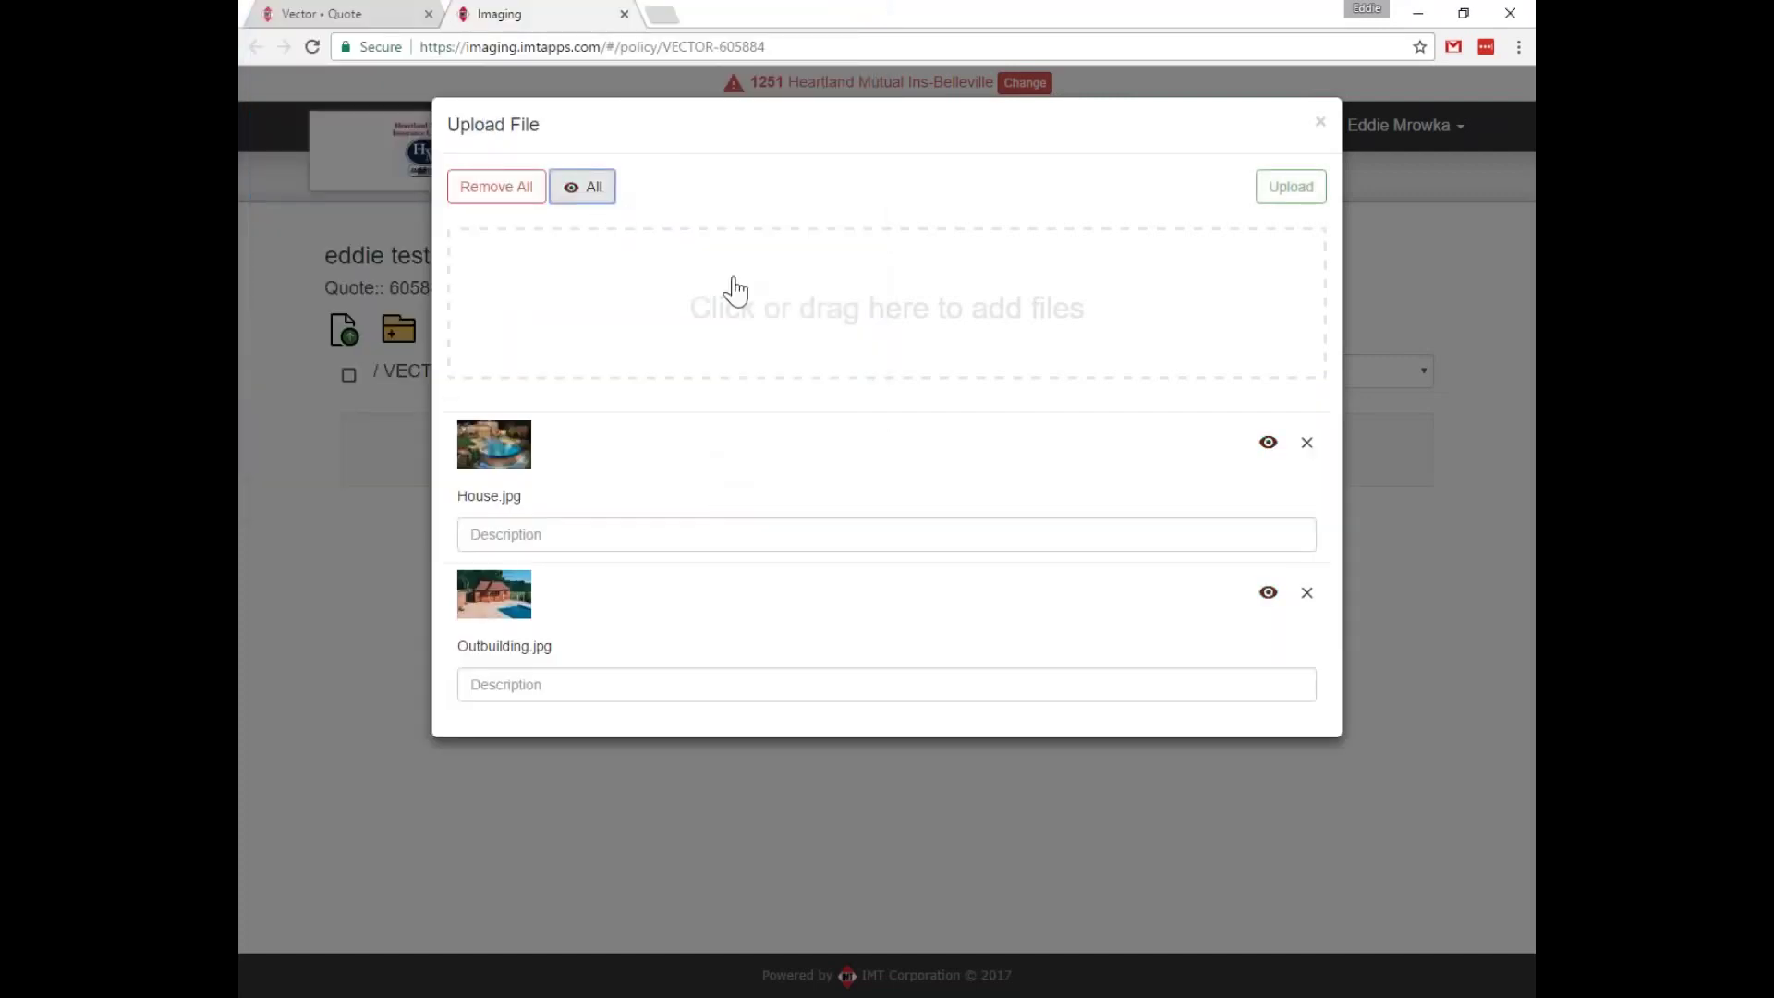
{"action": "left_click", "coordinate": [731, 289]}
{"action": "left_click", "coordinate": [805, 474]}
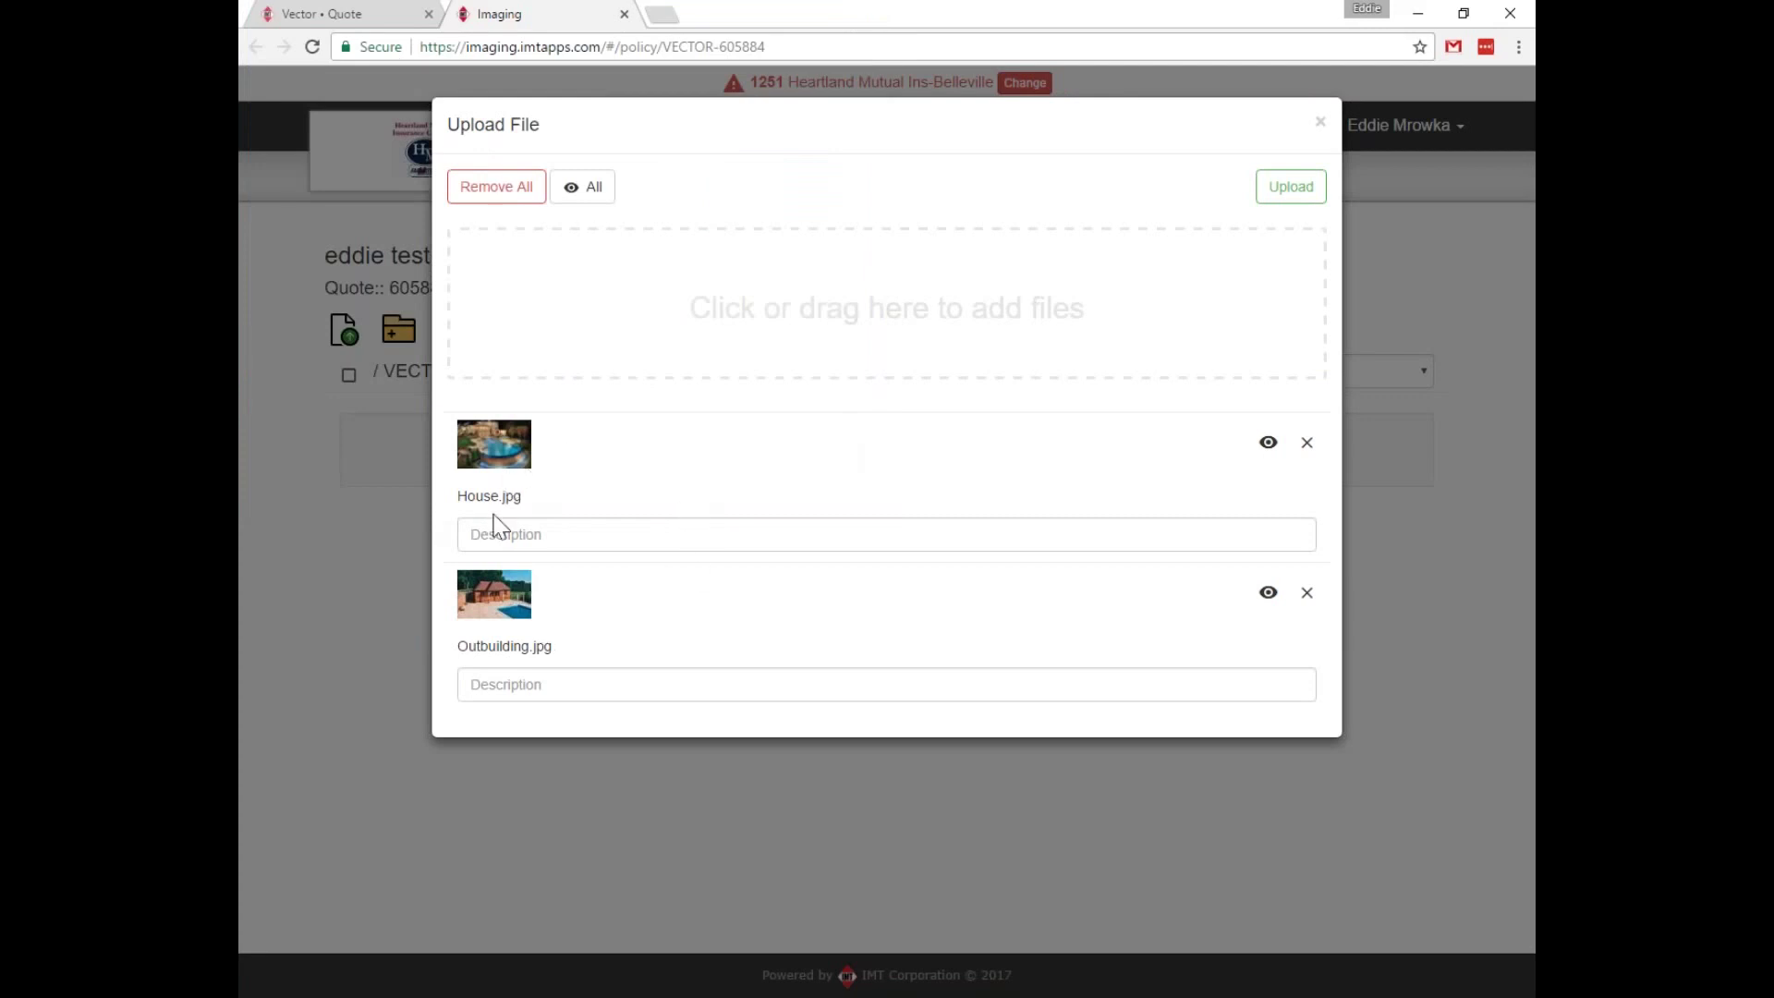
Describe the photos as the insured's house and pool house, then upload both.
{"action": "left_click", "coordinate": [556, 543]}
{"action": "type", "text": "Rick"}
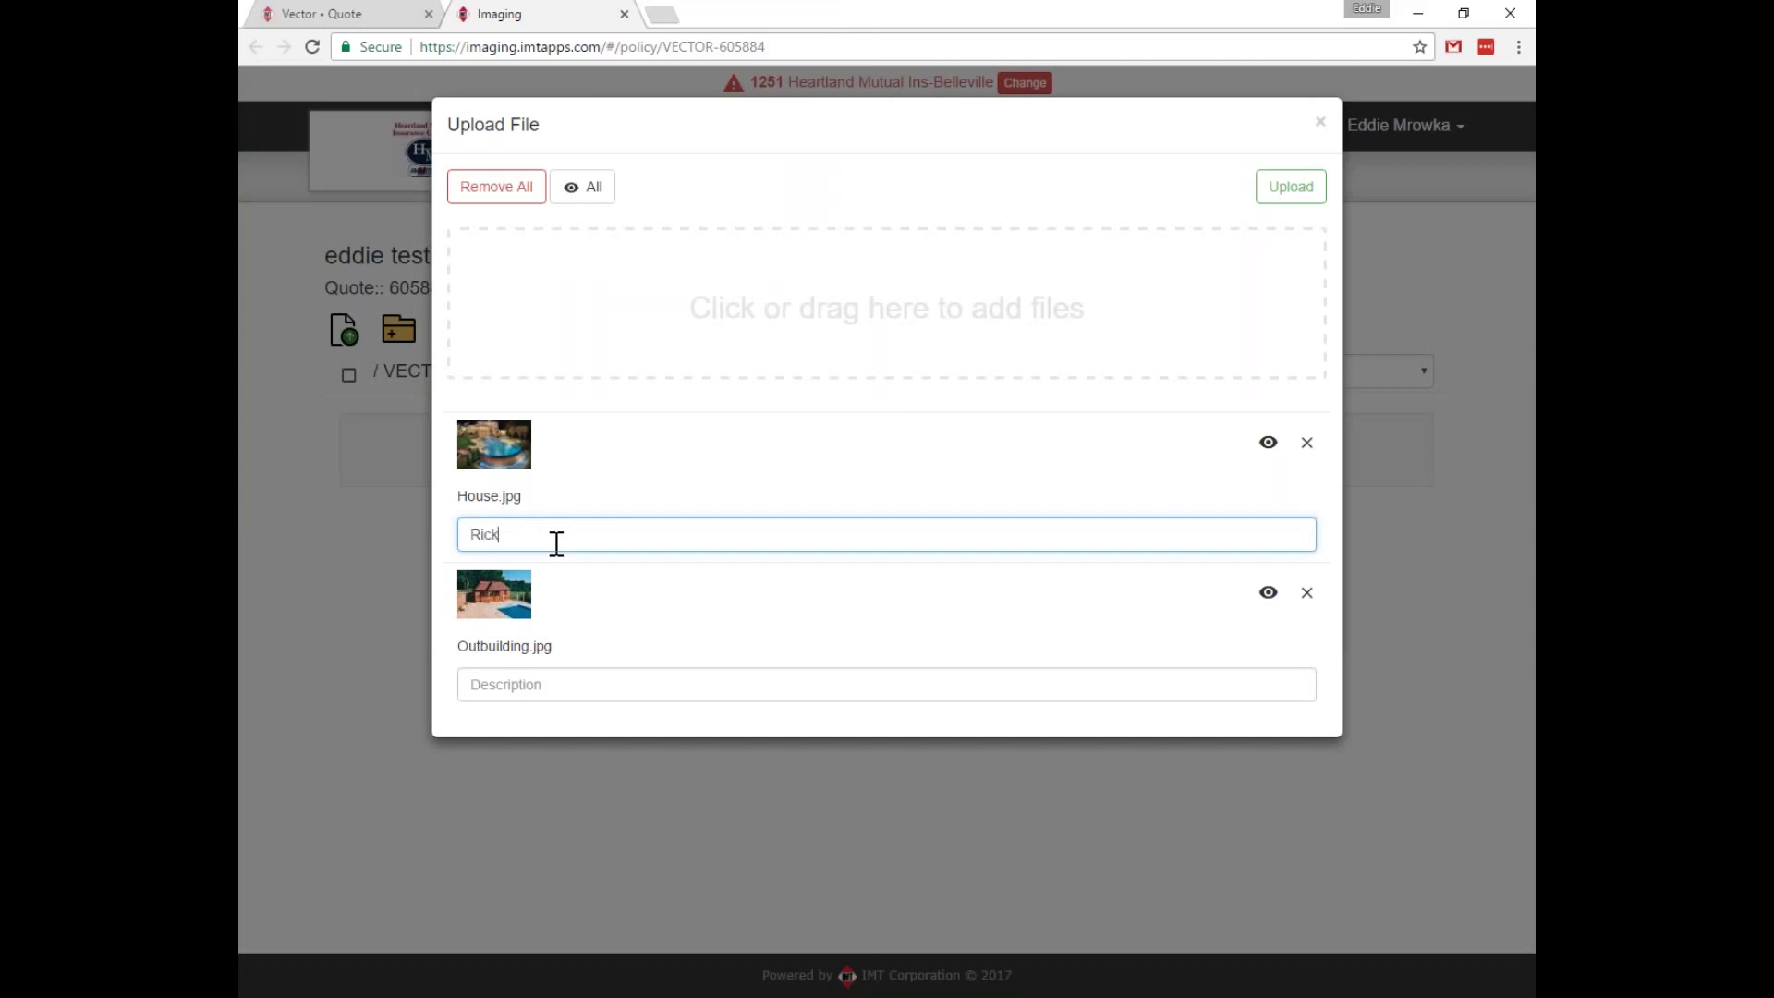
{"action": "type", "text": "ie house"}
{"action": "key", "text": "Tab"}
{"action": "type", "text": "Rickie pool house"}
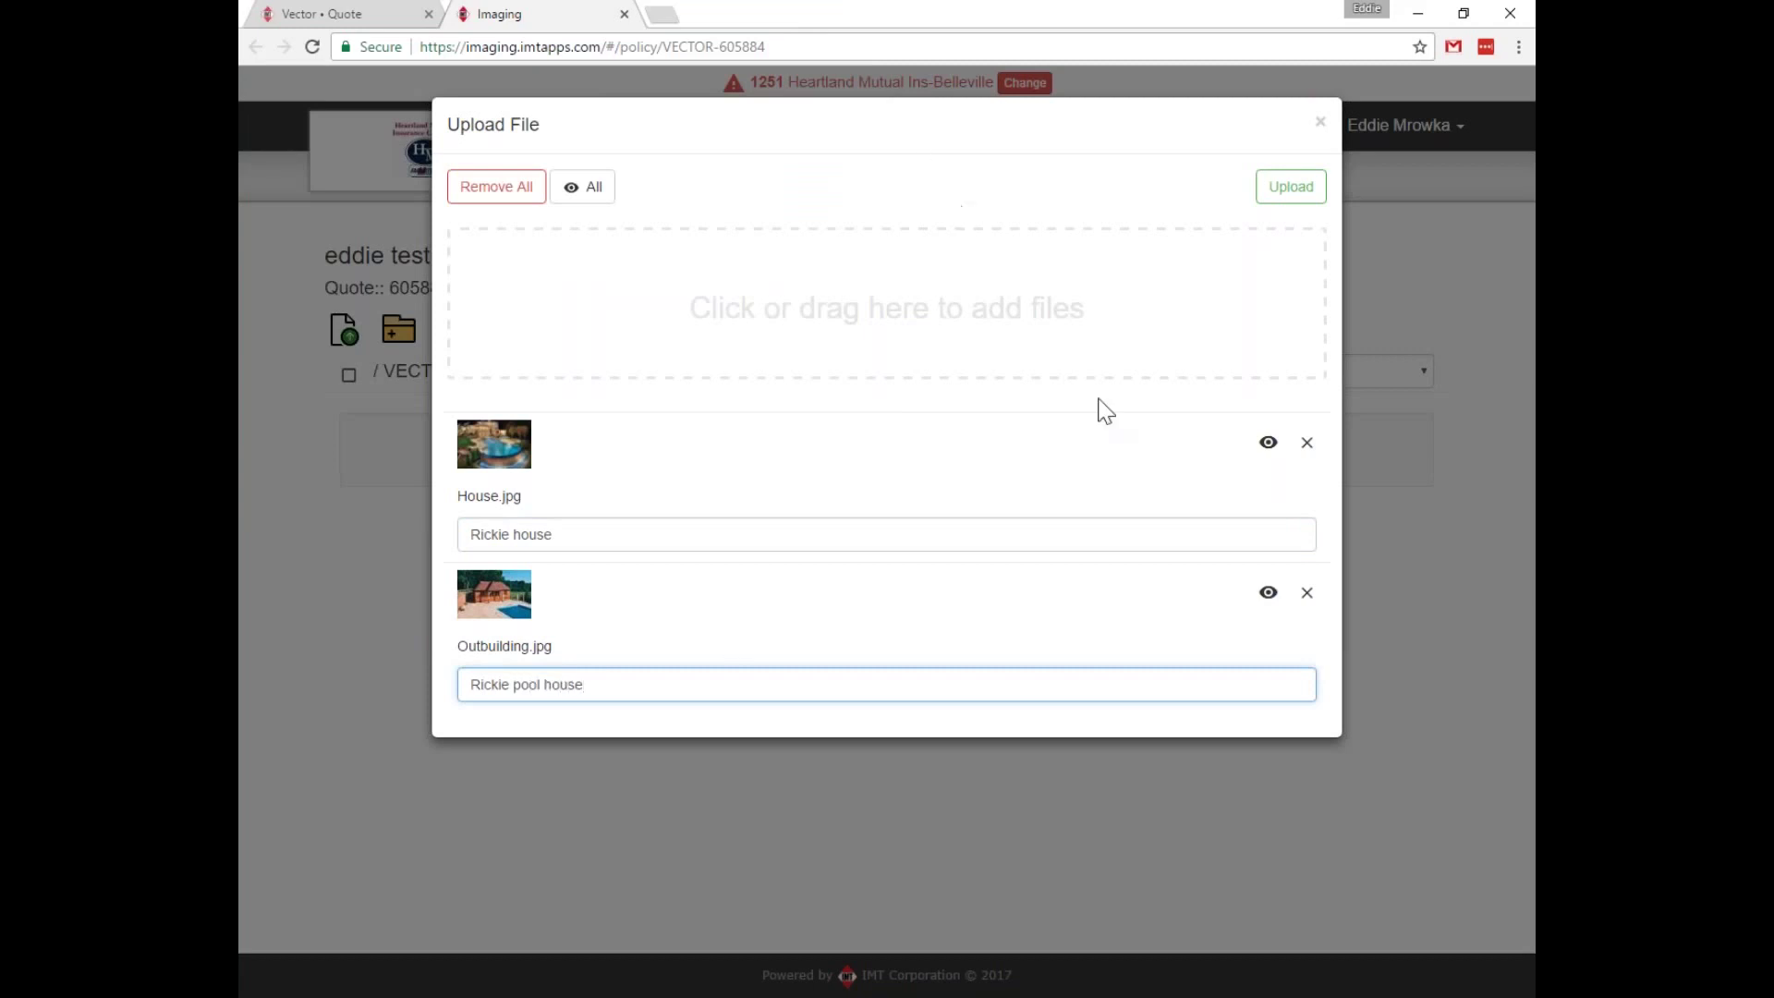
{"action": "left_click", "coordinate": [1291, 188]}
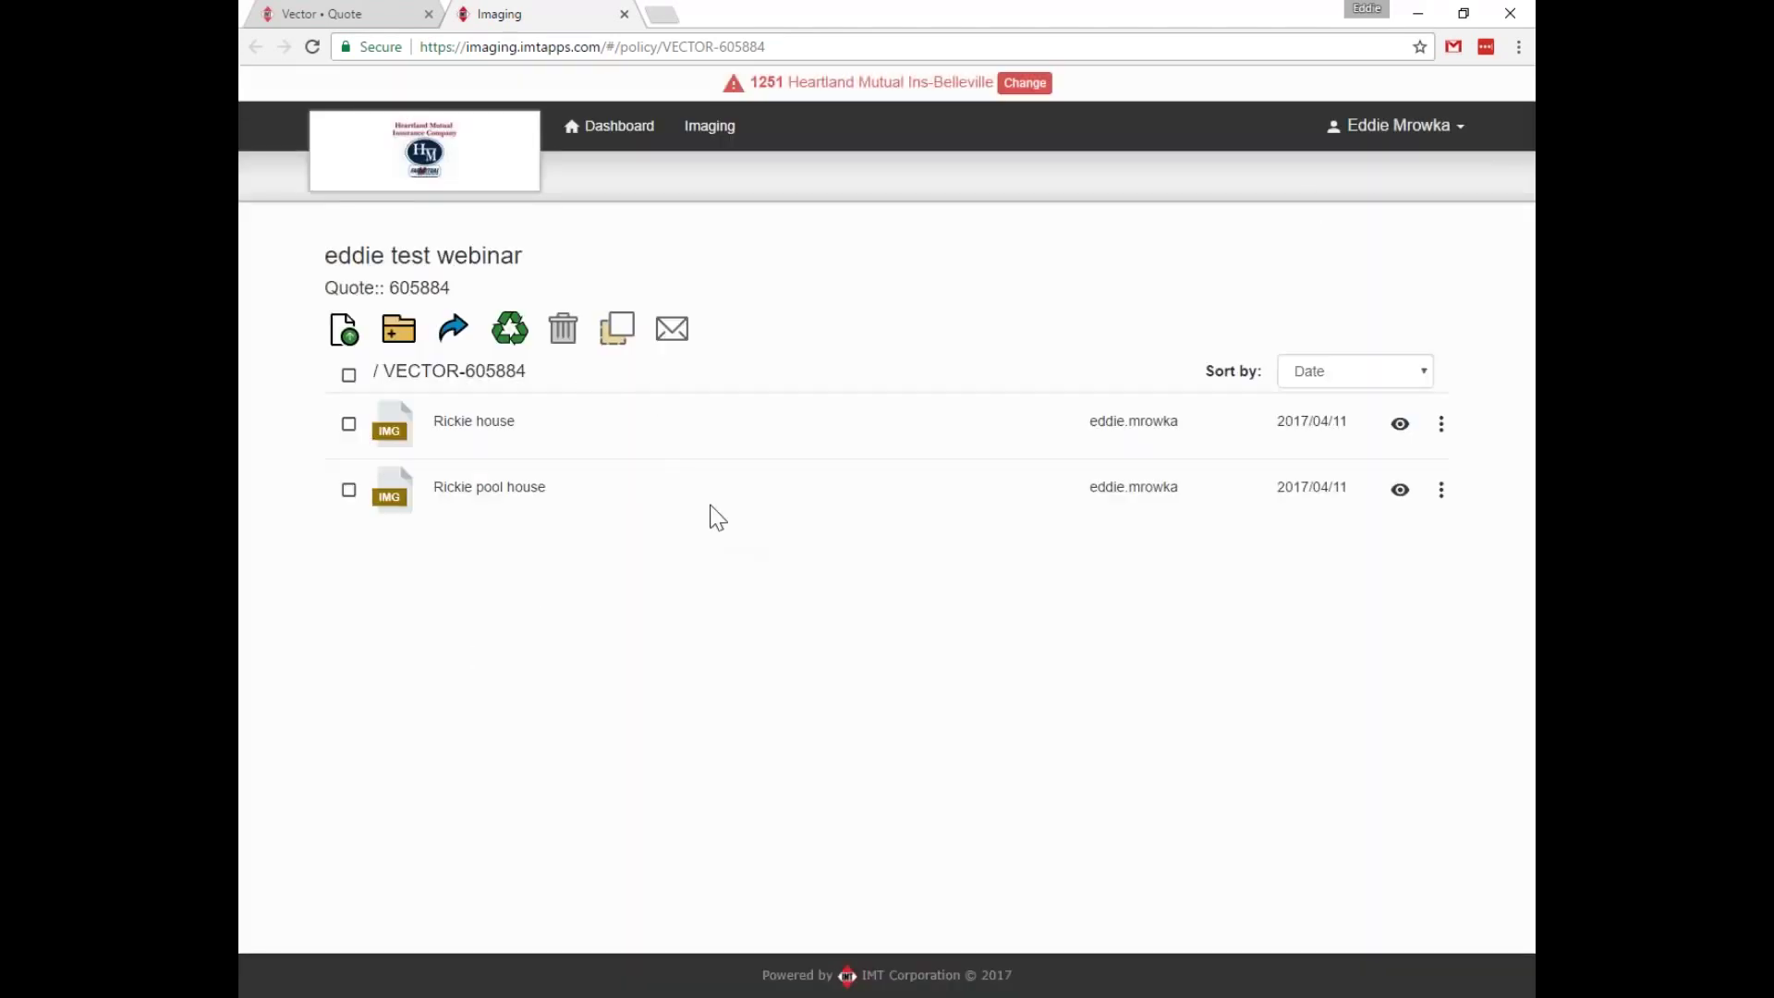
{"action": "left_click", "coordinate": [401, 439]}
{"action": "left_click", "coordinate": [458, 448]}
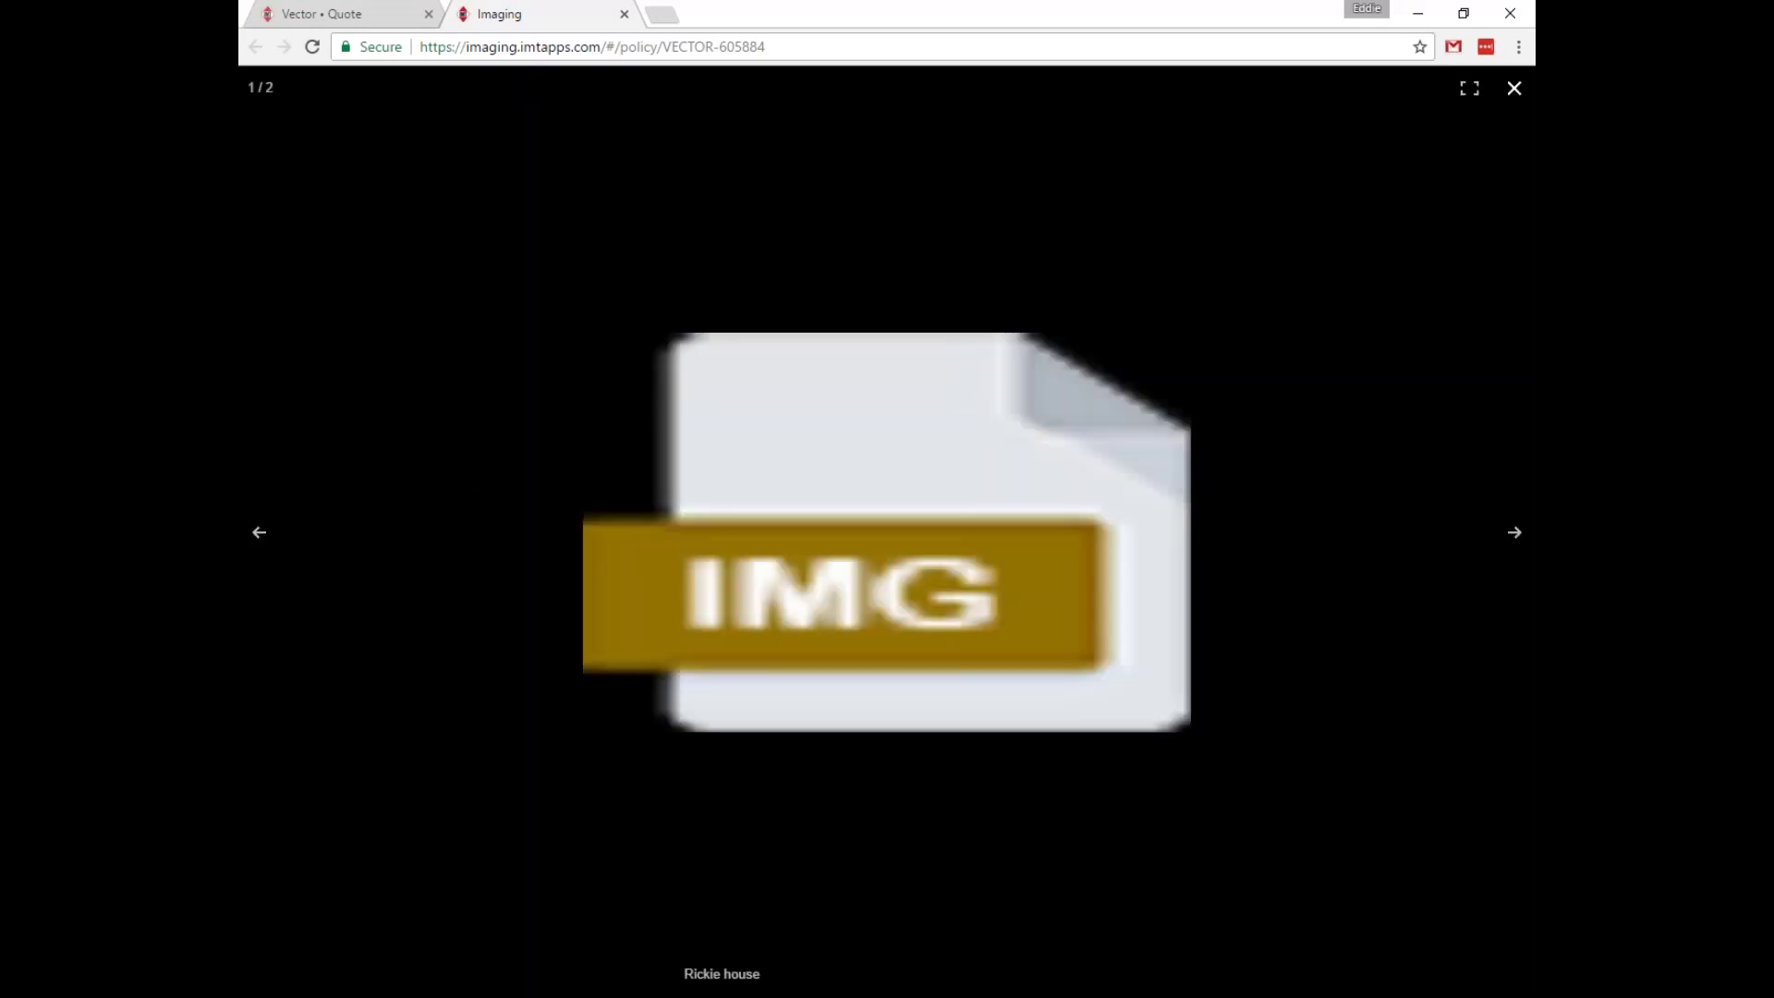
{"action": "left_click", "coordinate": [1515, 534]}
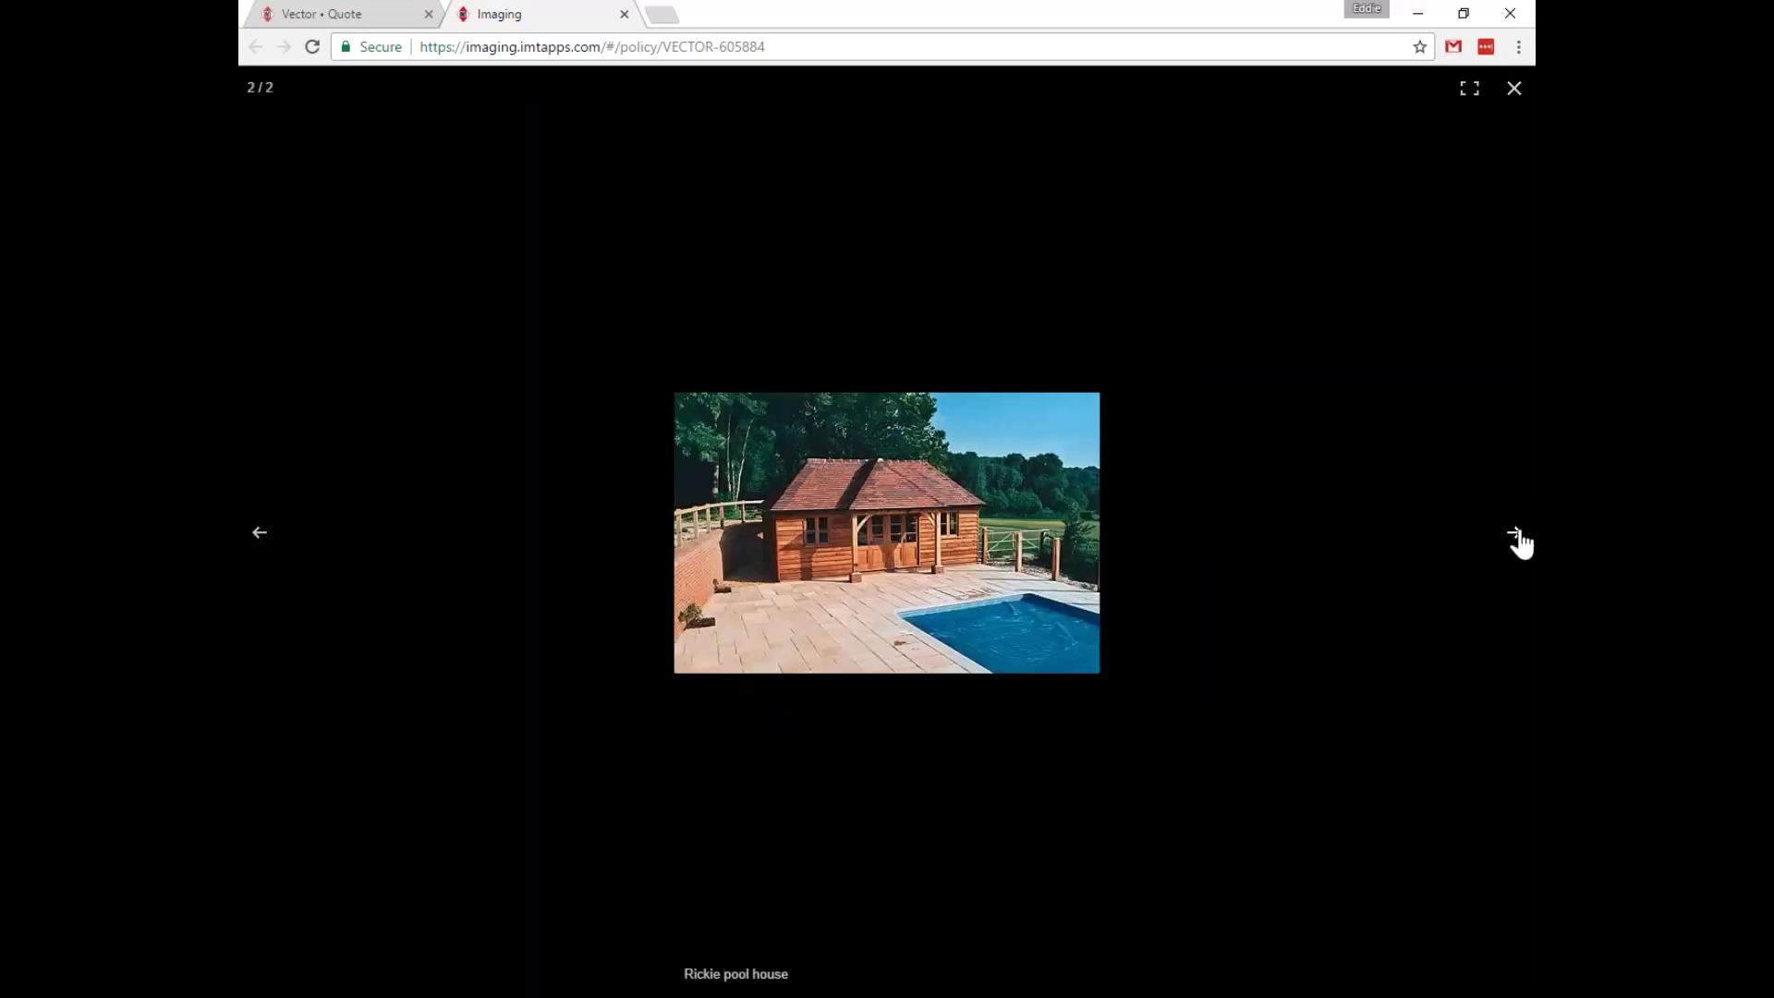
{"action": "left_click", "coordinate": [1514, 91]}
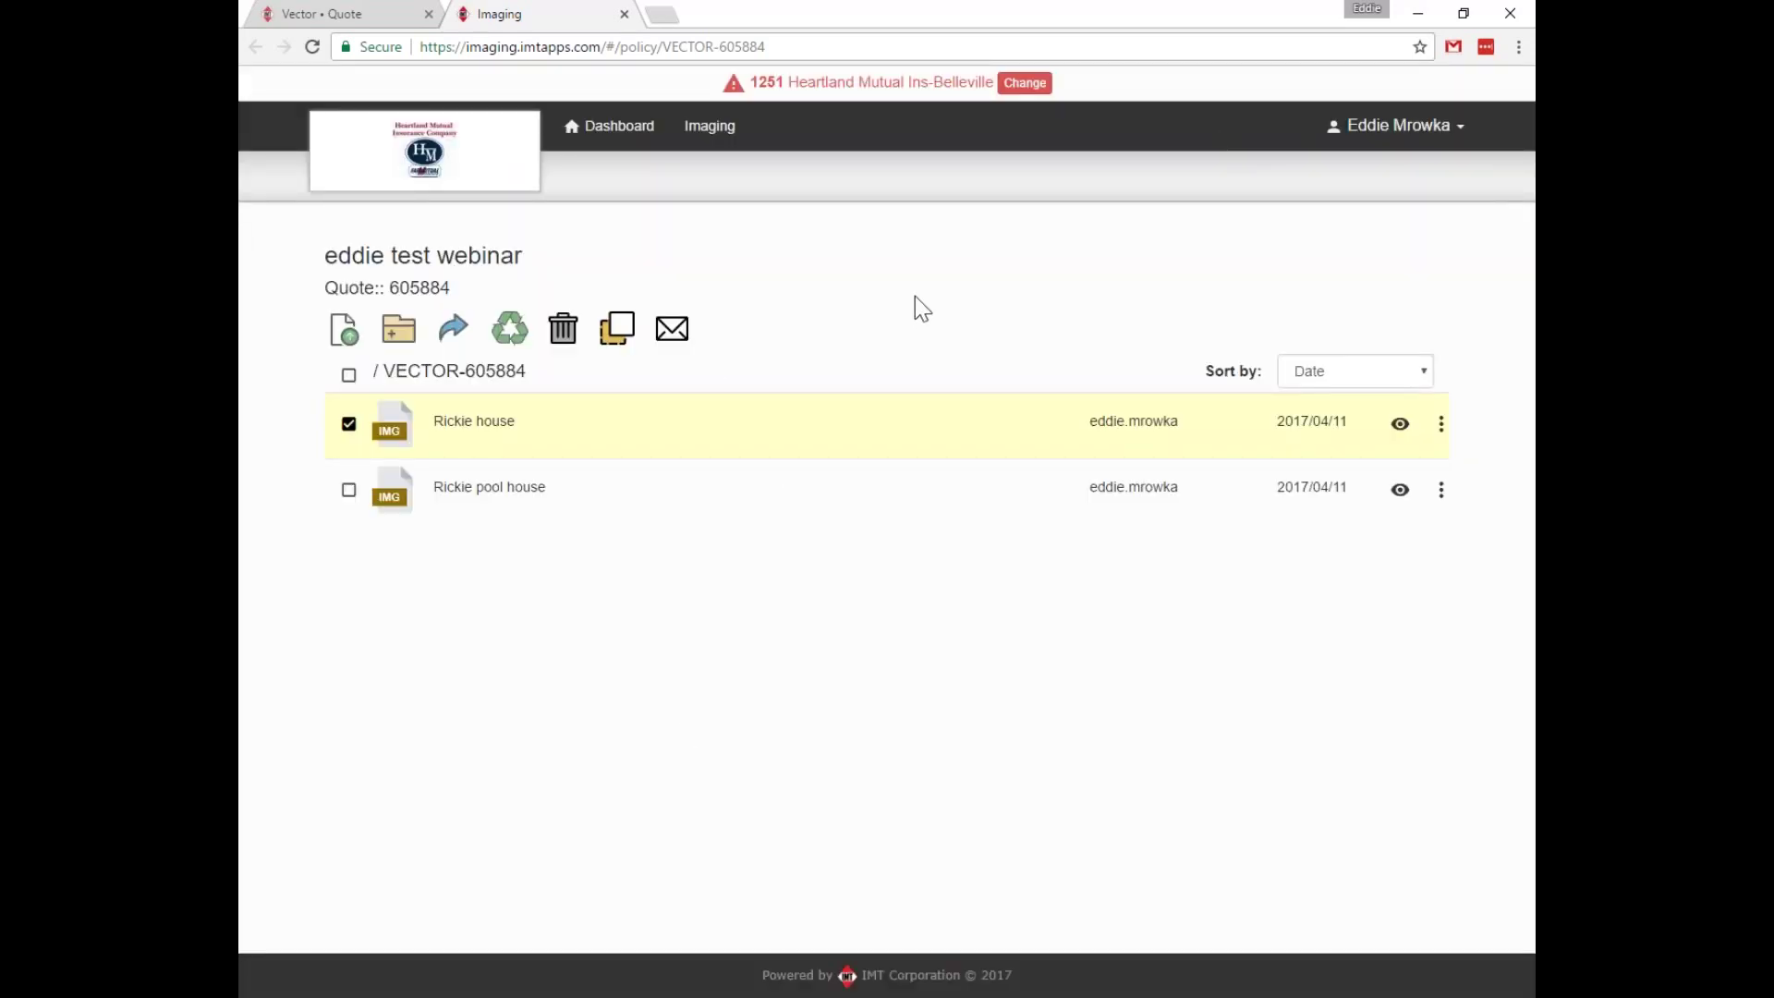
{"action": "left_click", "coordinate": [352, 440]}
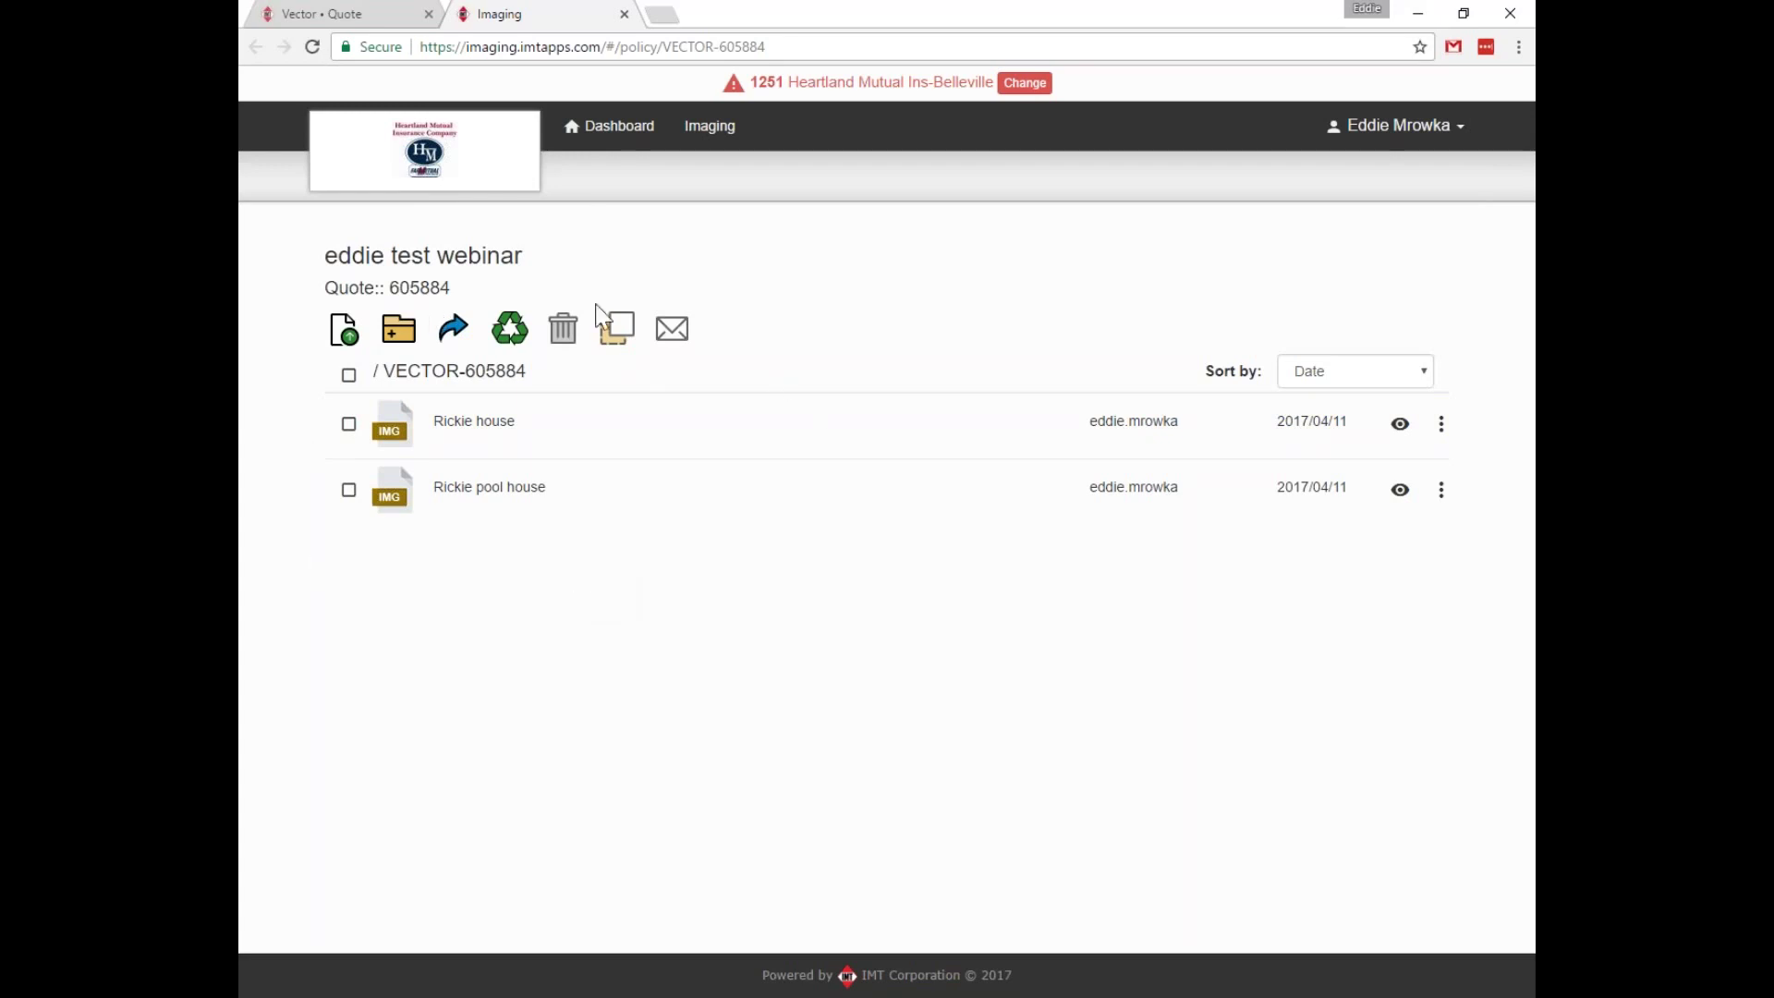
Close the Imaging tab and reload the Vector quote summary with F5.
{"action": "left_click", "coordinate": [625, 14]}
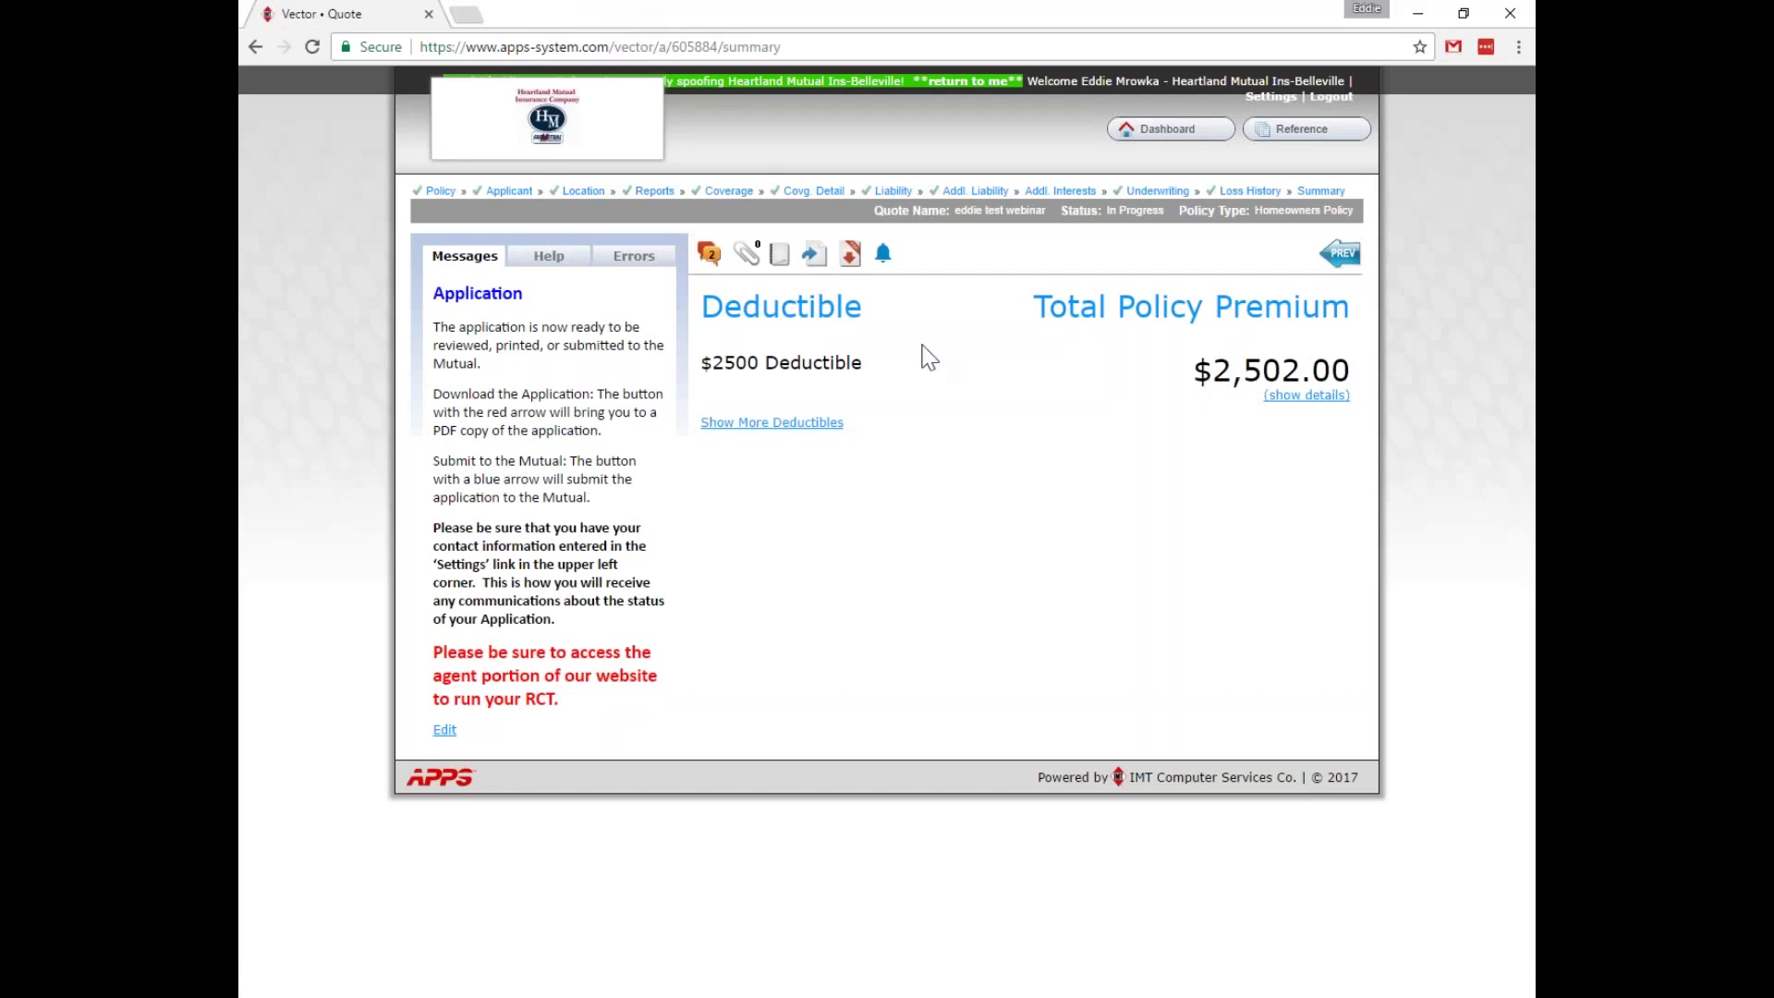
{"action": "key", "text": "F5"}
{"action": "left_click", "coordinate": [781, 263]}
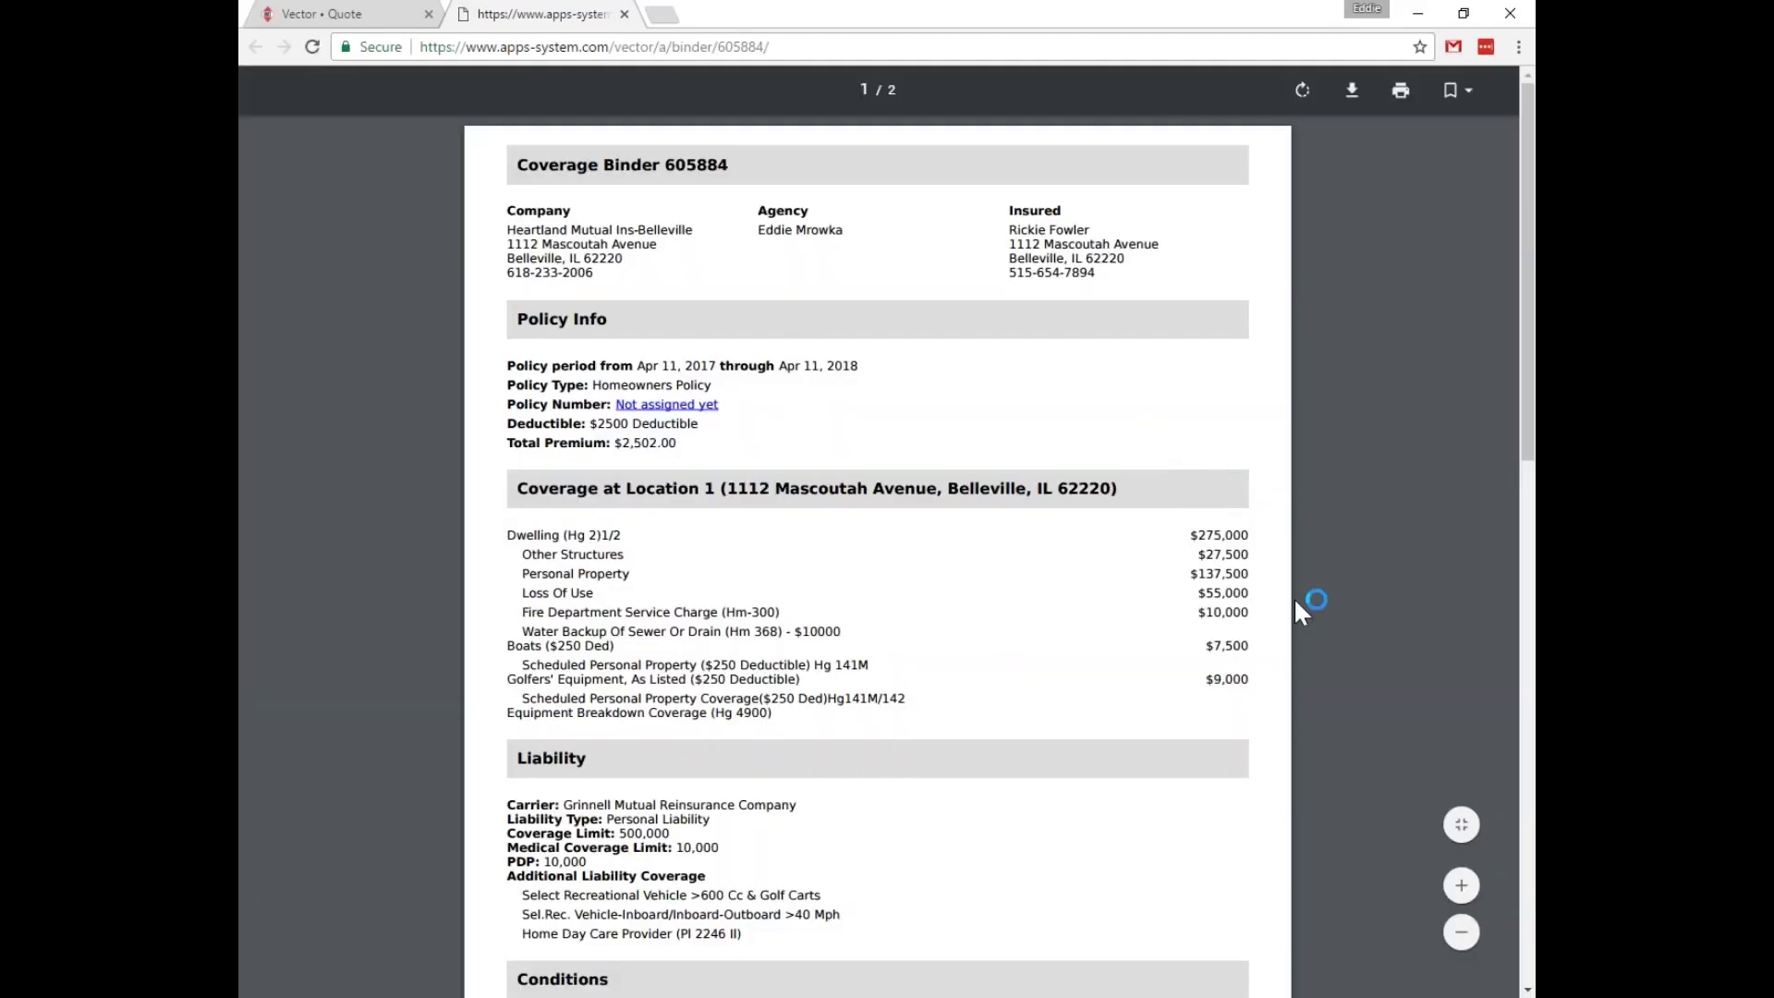
{"action": "scroll", "coordinate": [1373, 560], "scroll_direction": "down", "scroll_amount": 10}
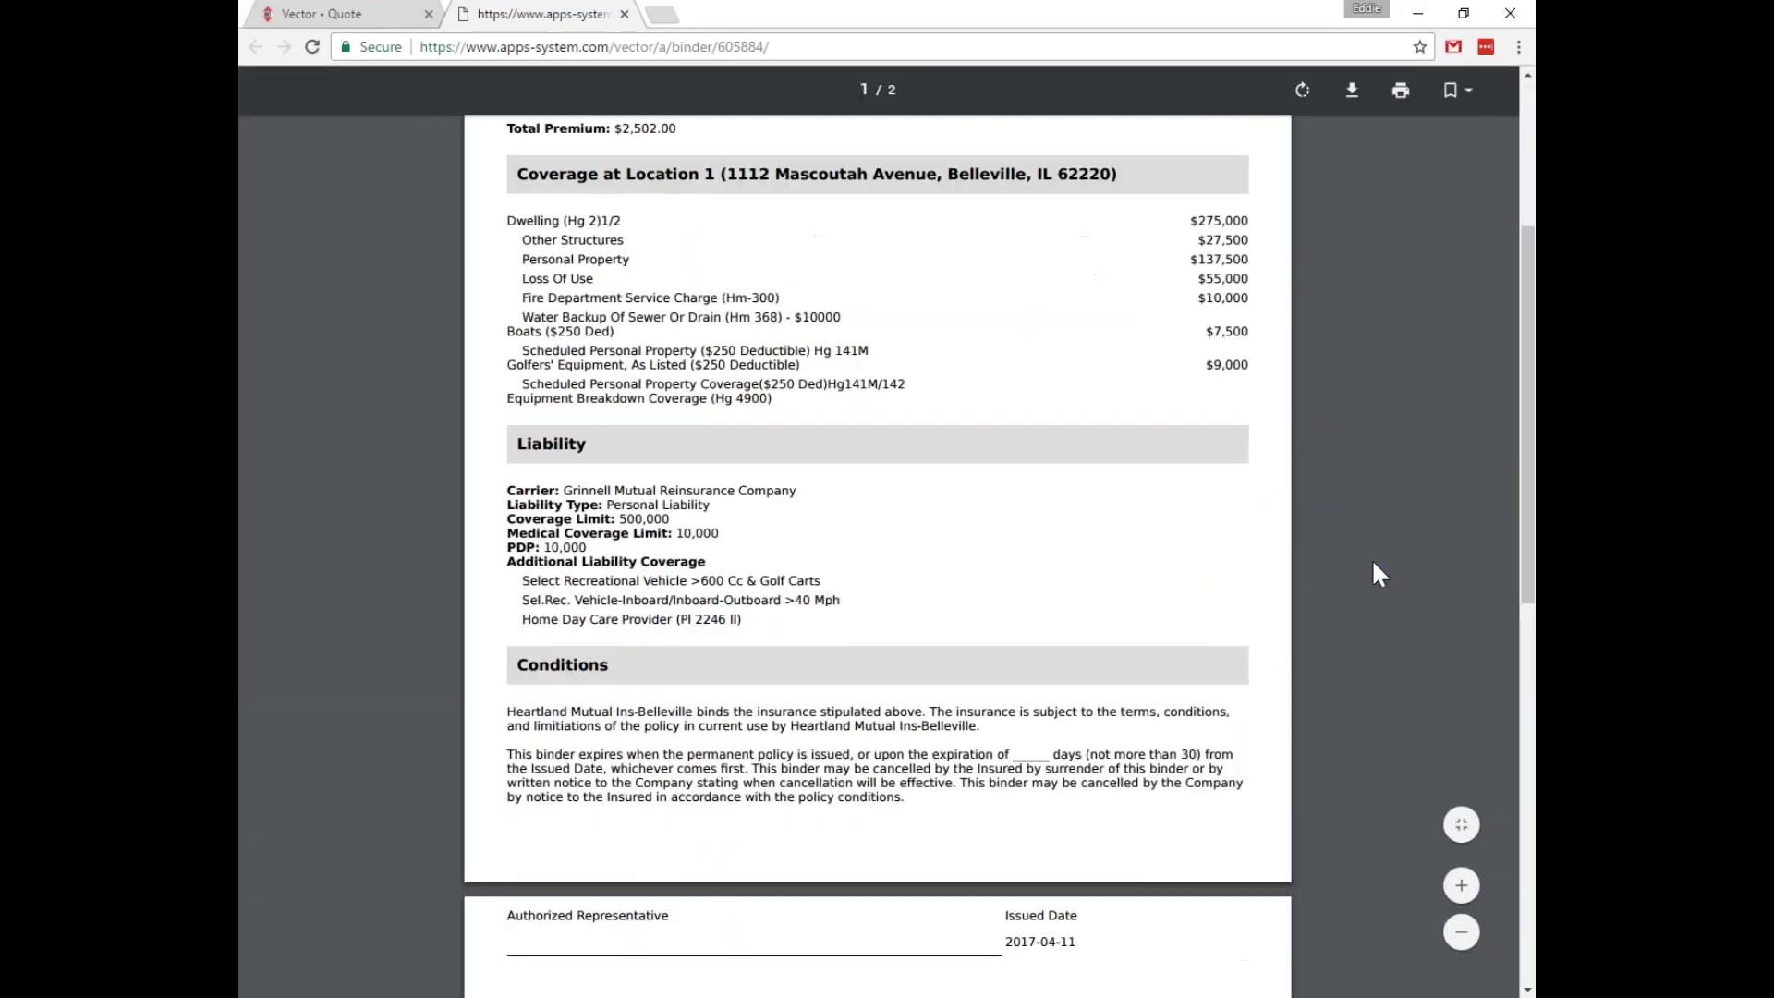
{"action": "scroll", "coordinate": [1373, 564], "scroll_direction": "up", "scroll_amount": 10}
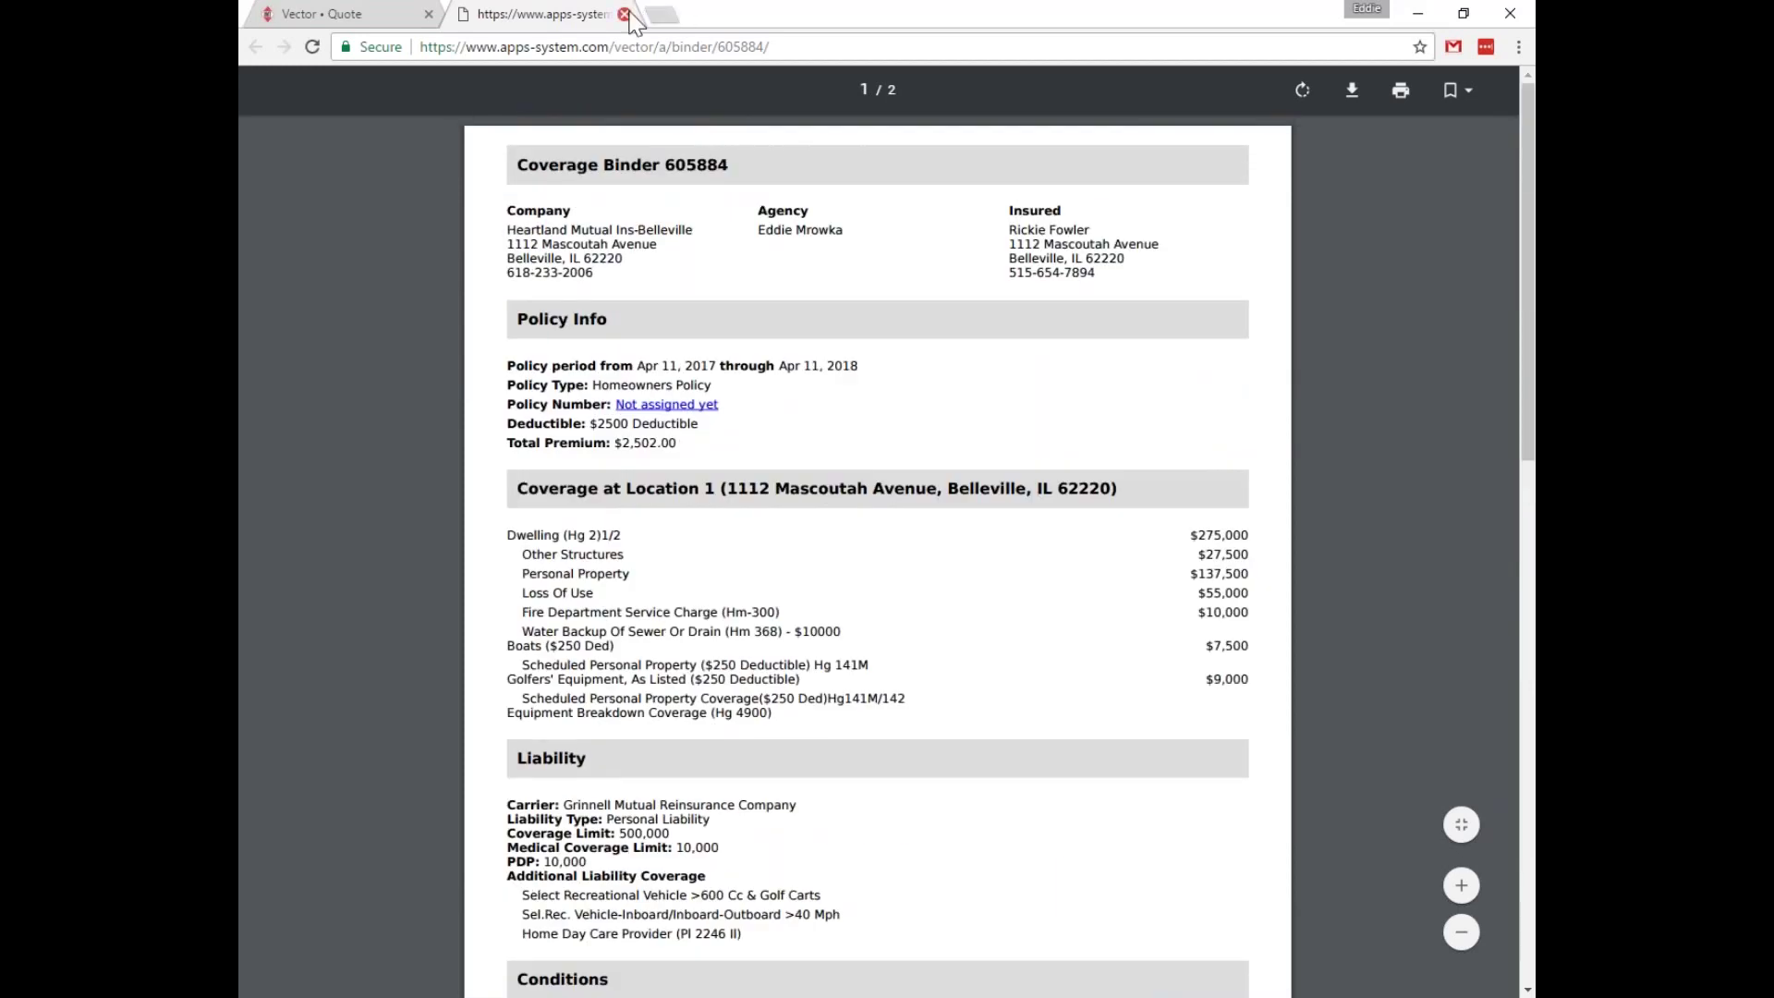
{"action": "left_click", "coordinate": [624, 15]}
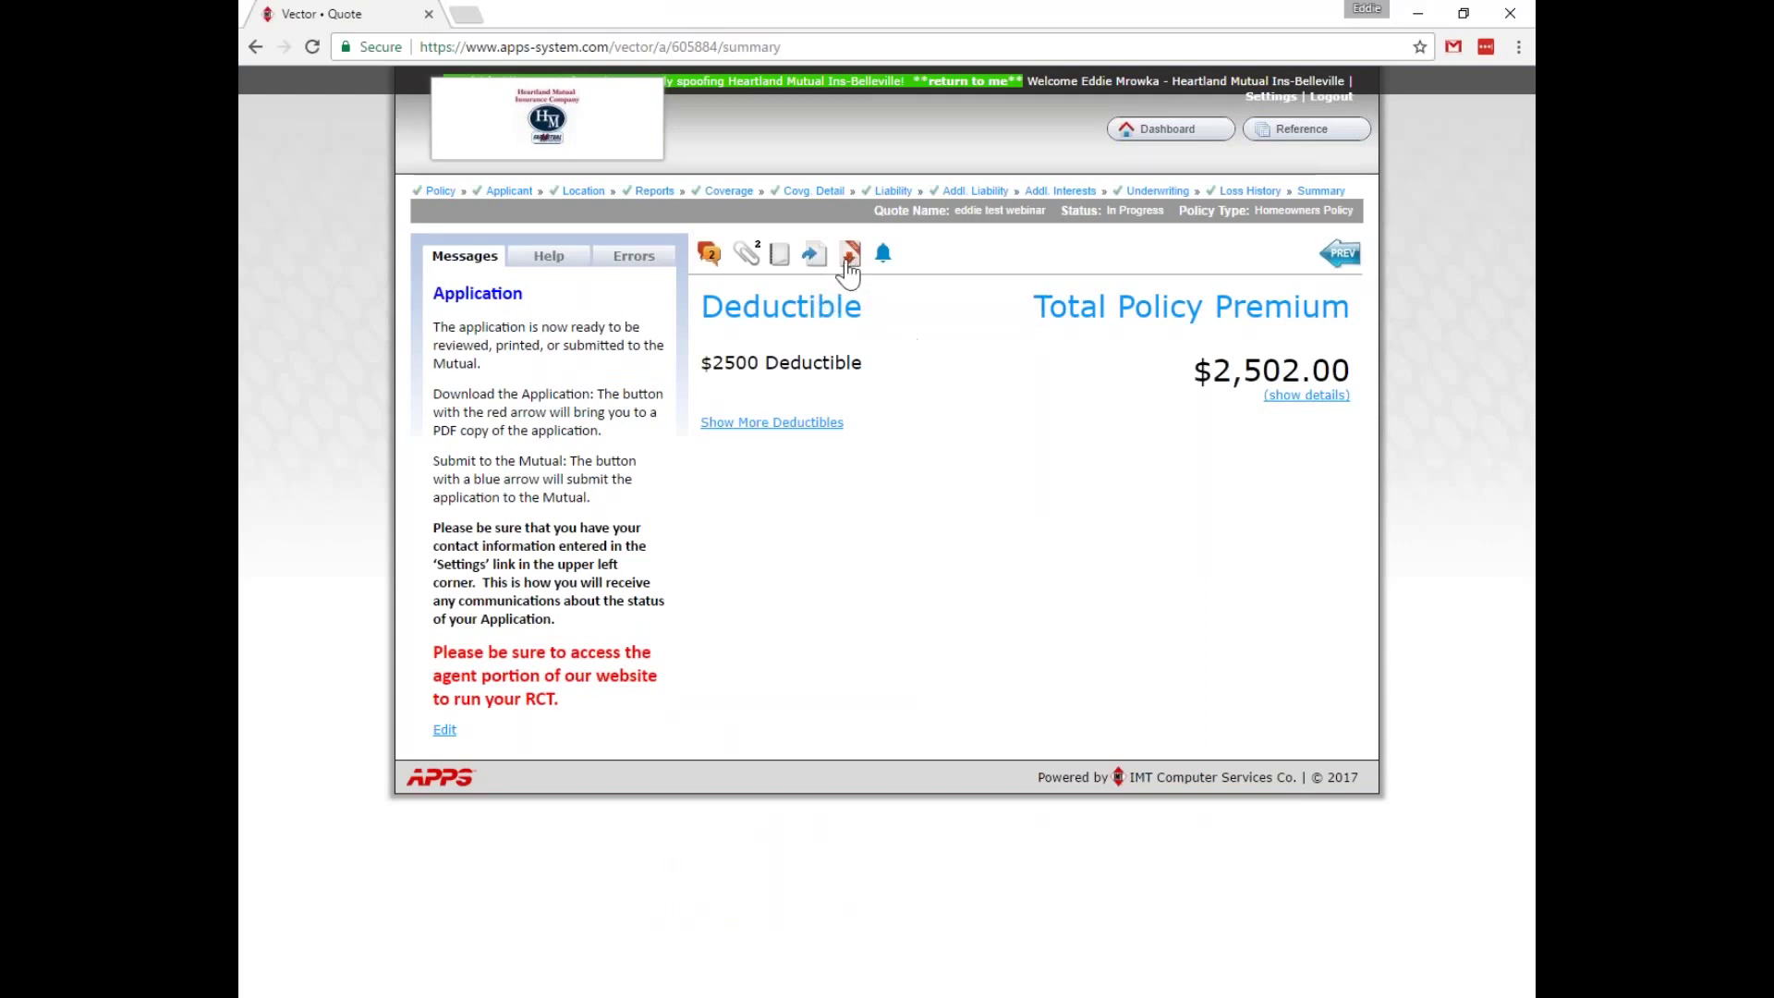
Download the homeowners application as a PDF from the summary toolbar.
{"action": "left_click", "coordinate": [848, 254]}
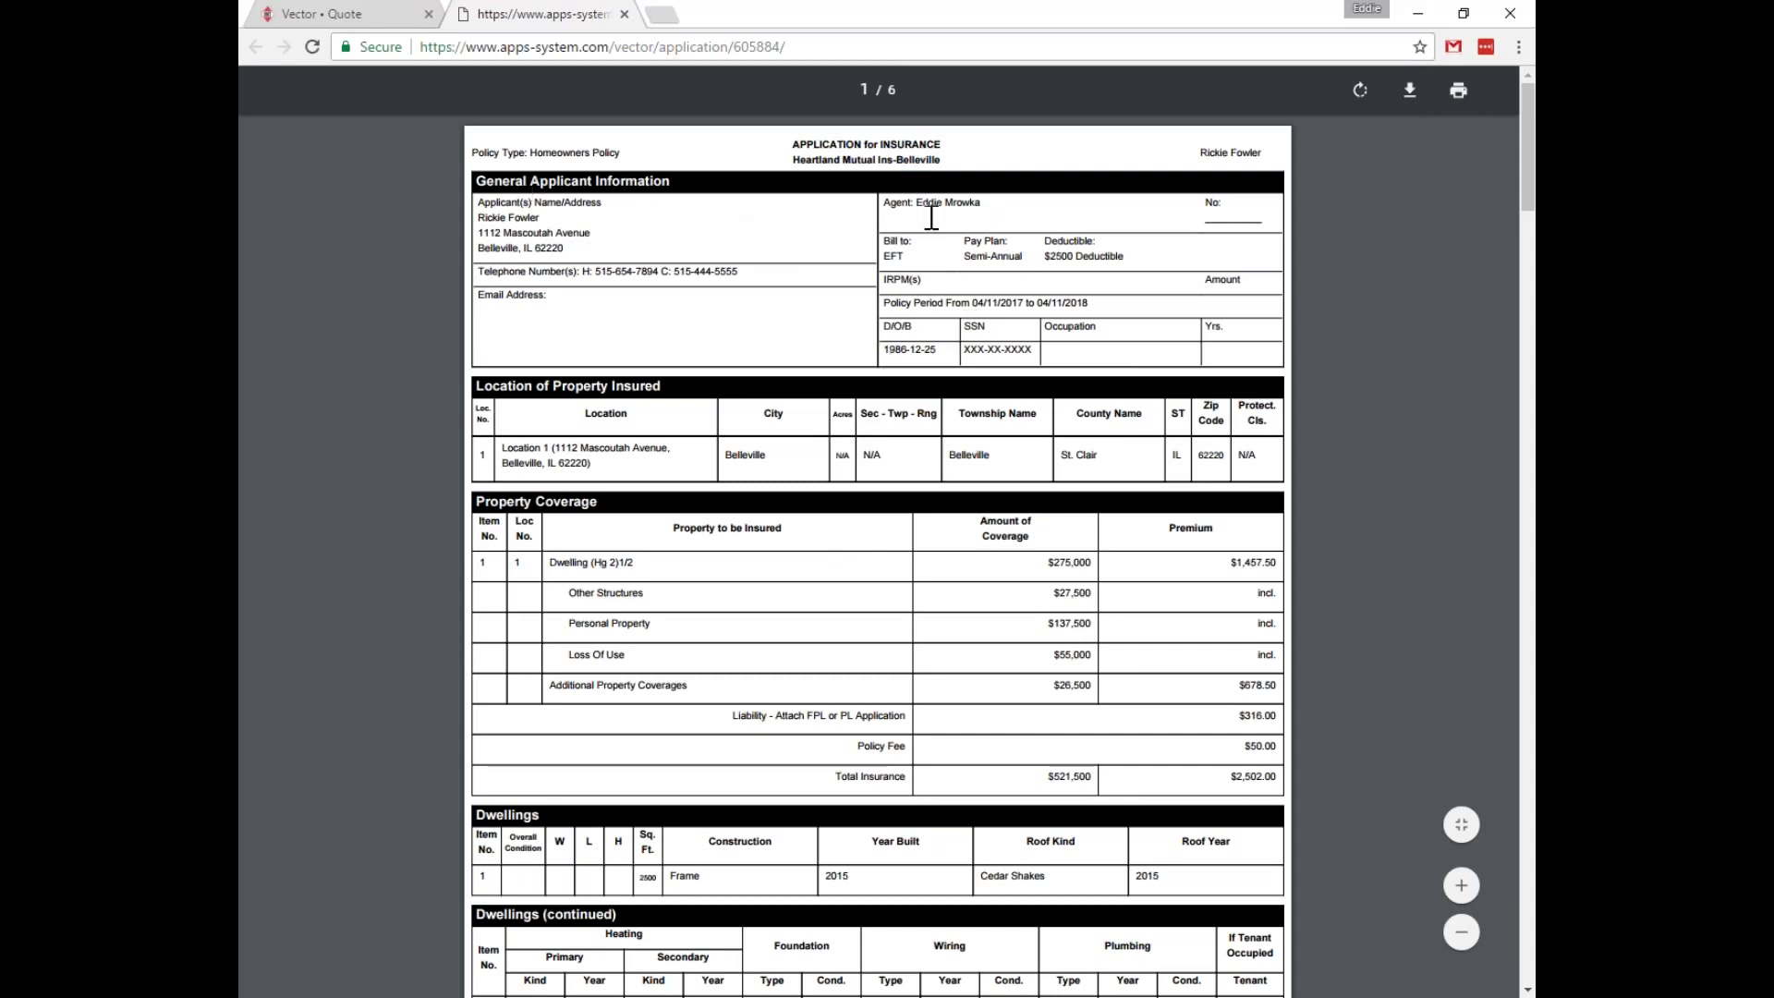
{"action": "scroll", "coordinate": [776, 246], "scroll_direction": "down", "scroll_amount": 2}
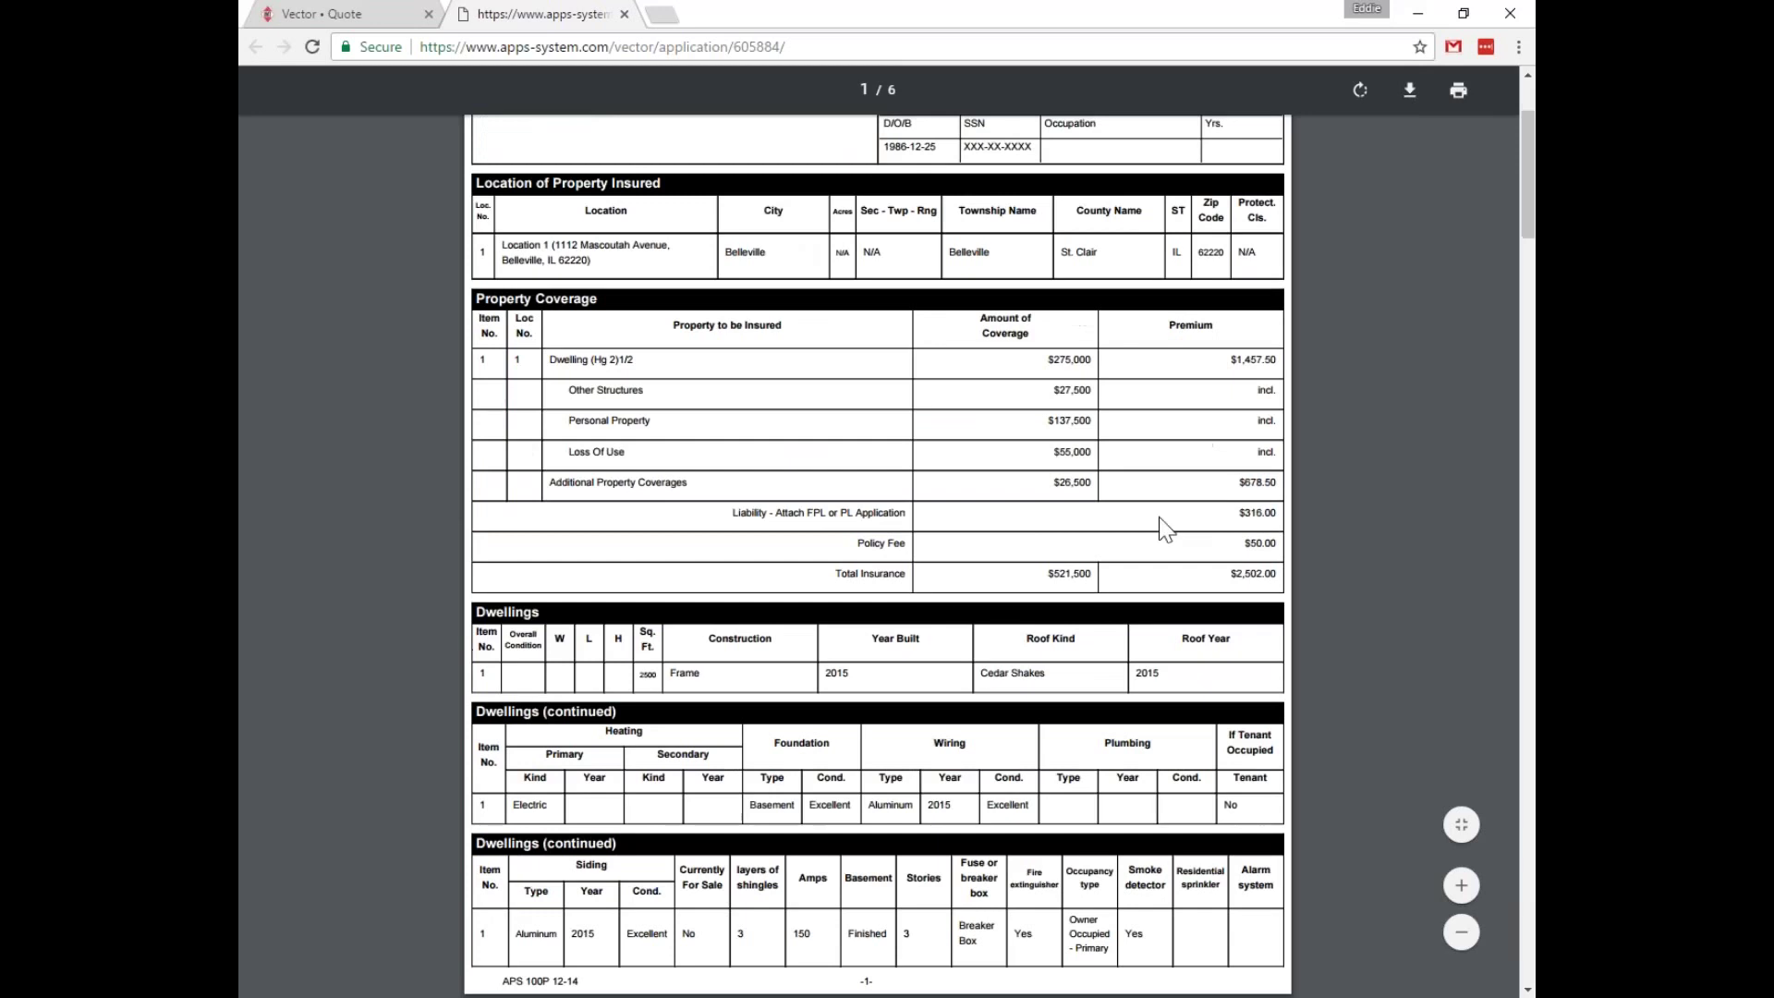
{"action": "scroll", "coordinate": [968, 500], "scroll_direction": "down", "scroll_amount": 3}
{"action": "scroll", "coordinate": [780, 407], "scroll_direction": "down", "scroll_amount": 2}
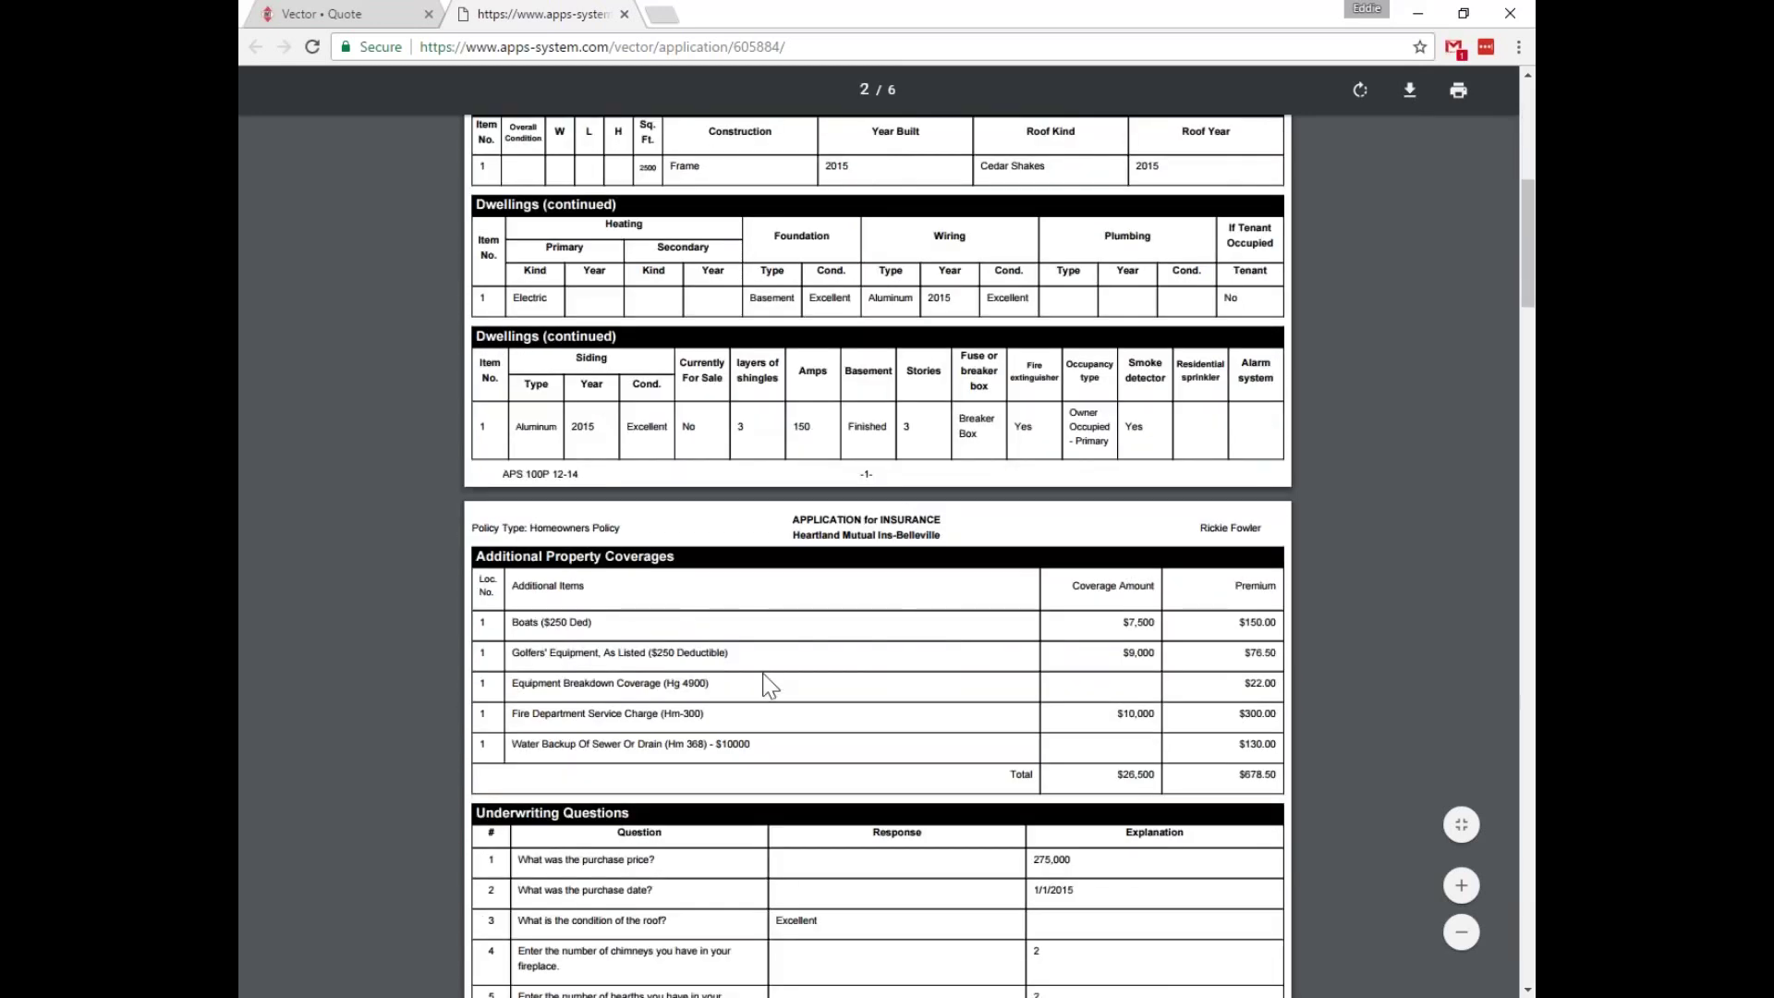
{"action": "scroll", "coordinate": [765, 682], "scroll_direction": "down", "scroll_amount": 2}
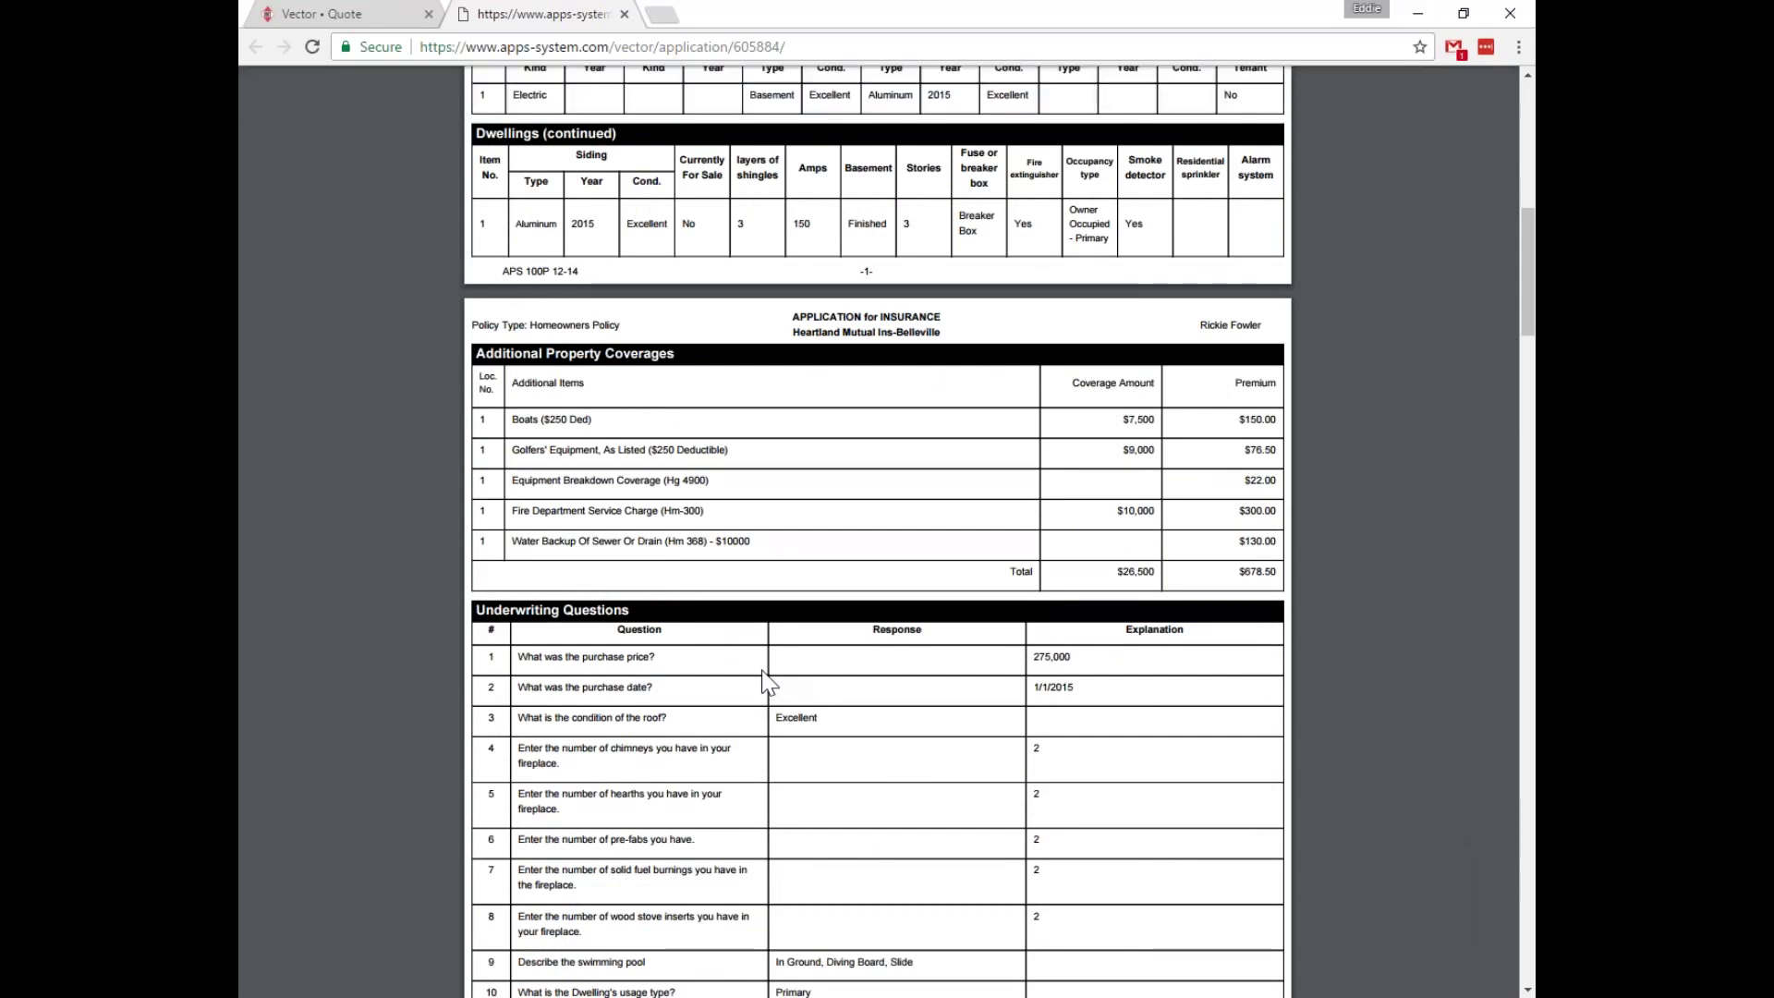
{"action": "scroll", "coordinate": [820, 673], "scroll_direction": "down", "scroll_amount": 11}
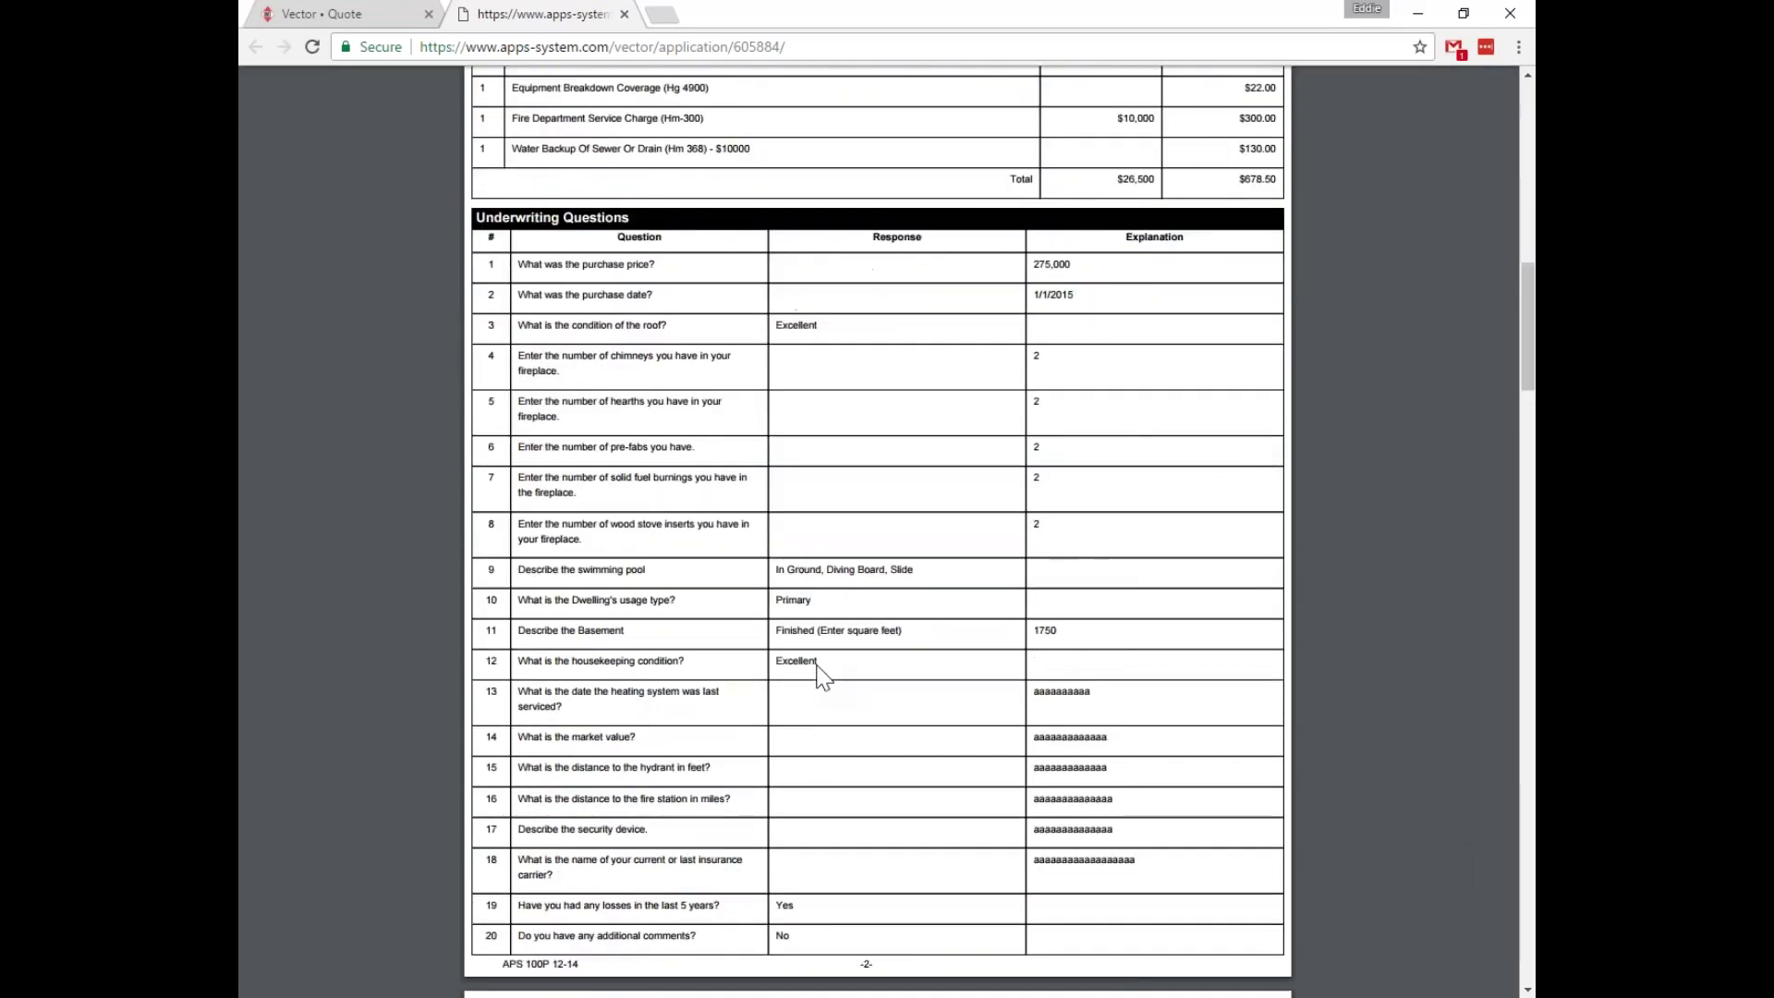
{"action": "scroll", "coordinate": [973, 975], "scroll_direction": "down", "scroll_amount": 10}
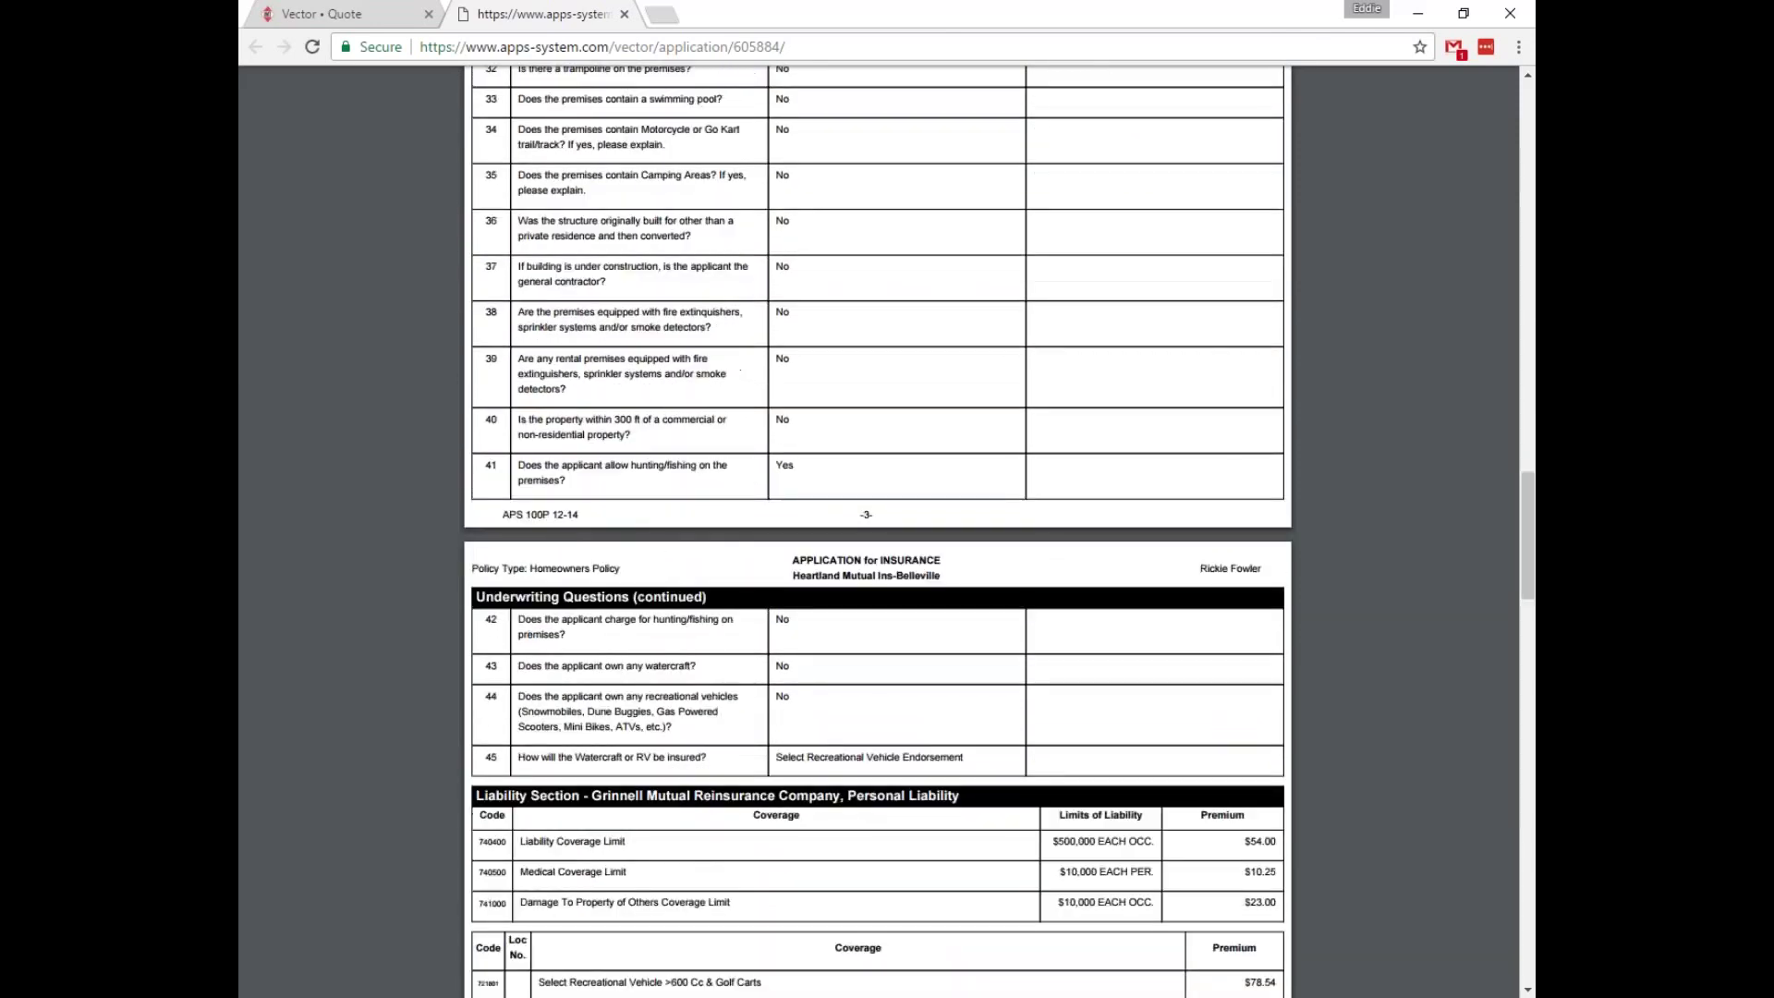
{"action": "scroll", "coordinate": [1071, 653], "scroll_direction": "down", "scroll_amount": 5}
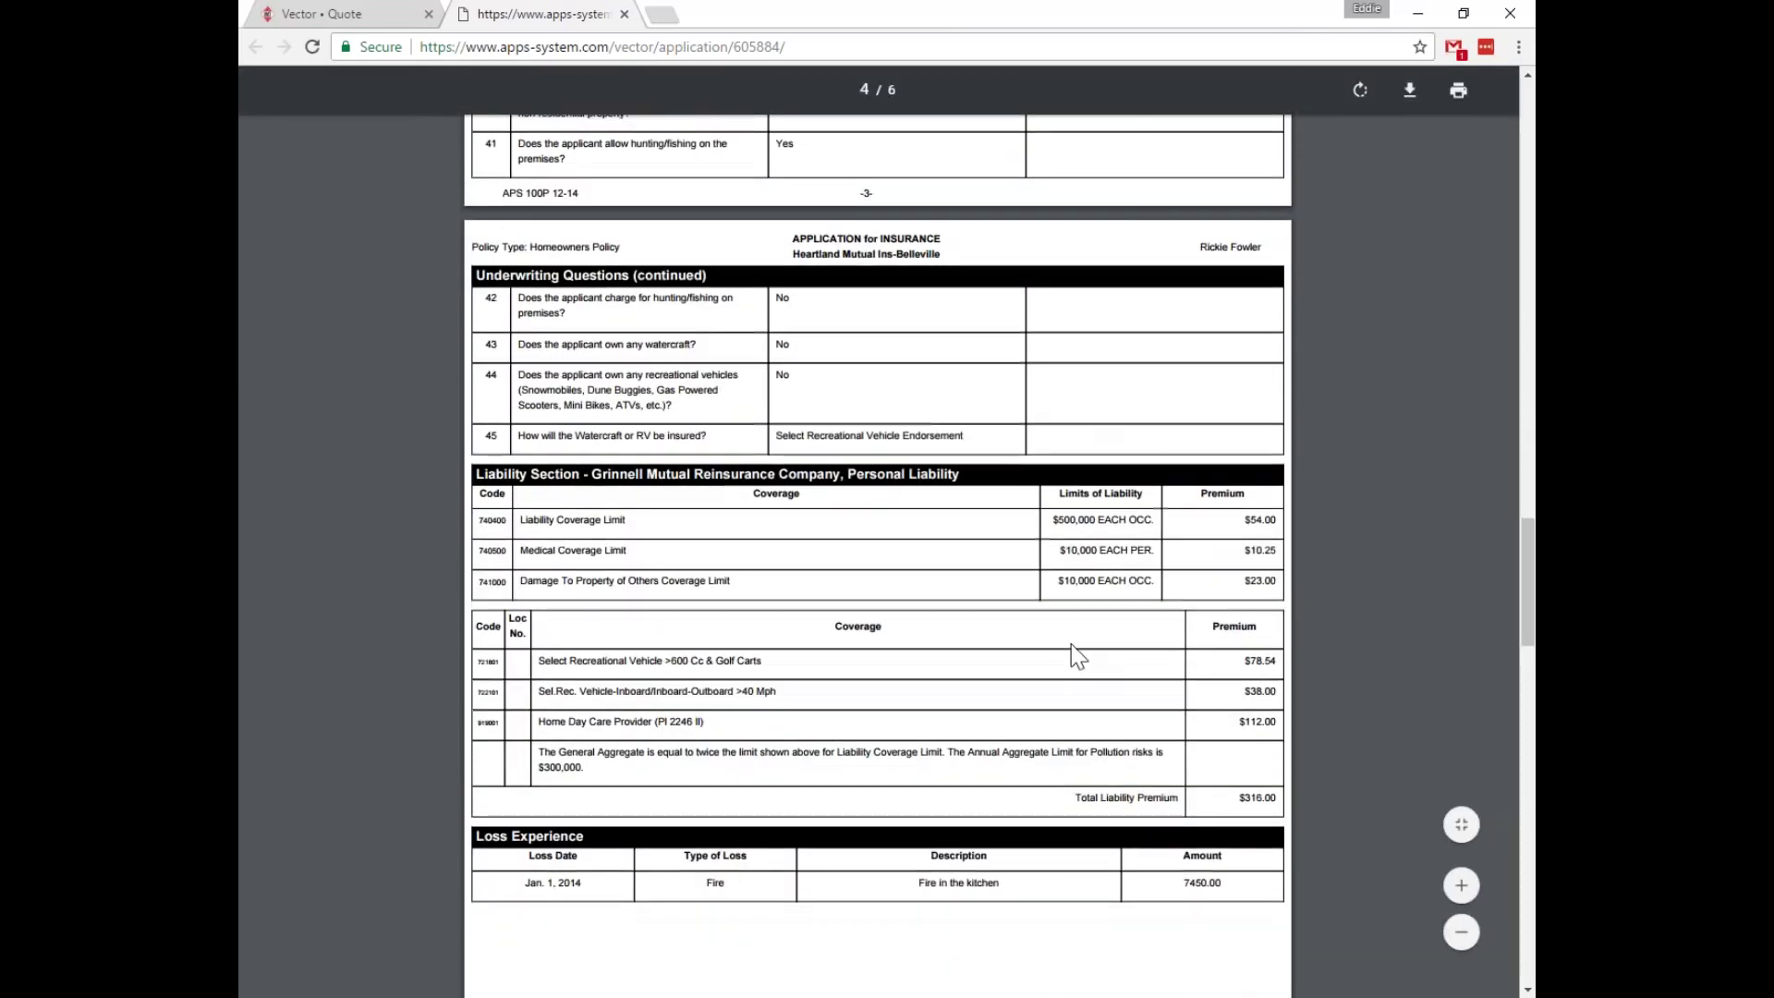
{"action": "scroll", "coordinate": [1051, 586], "scroll_direction": "down", "scroll_amount": 10}
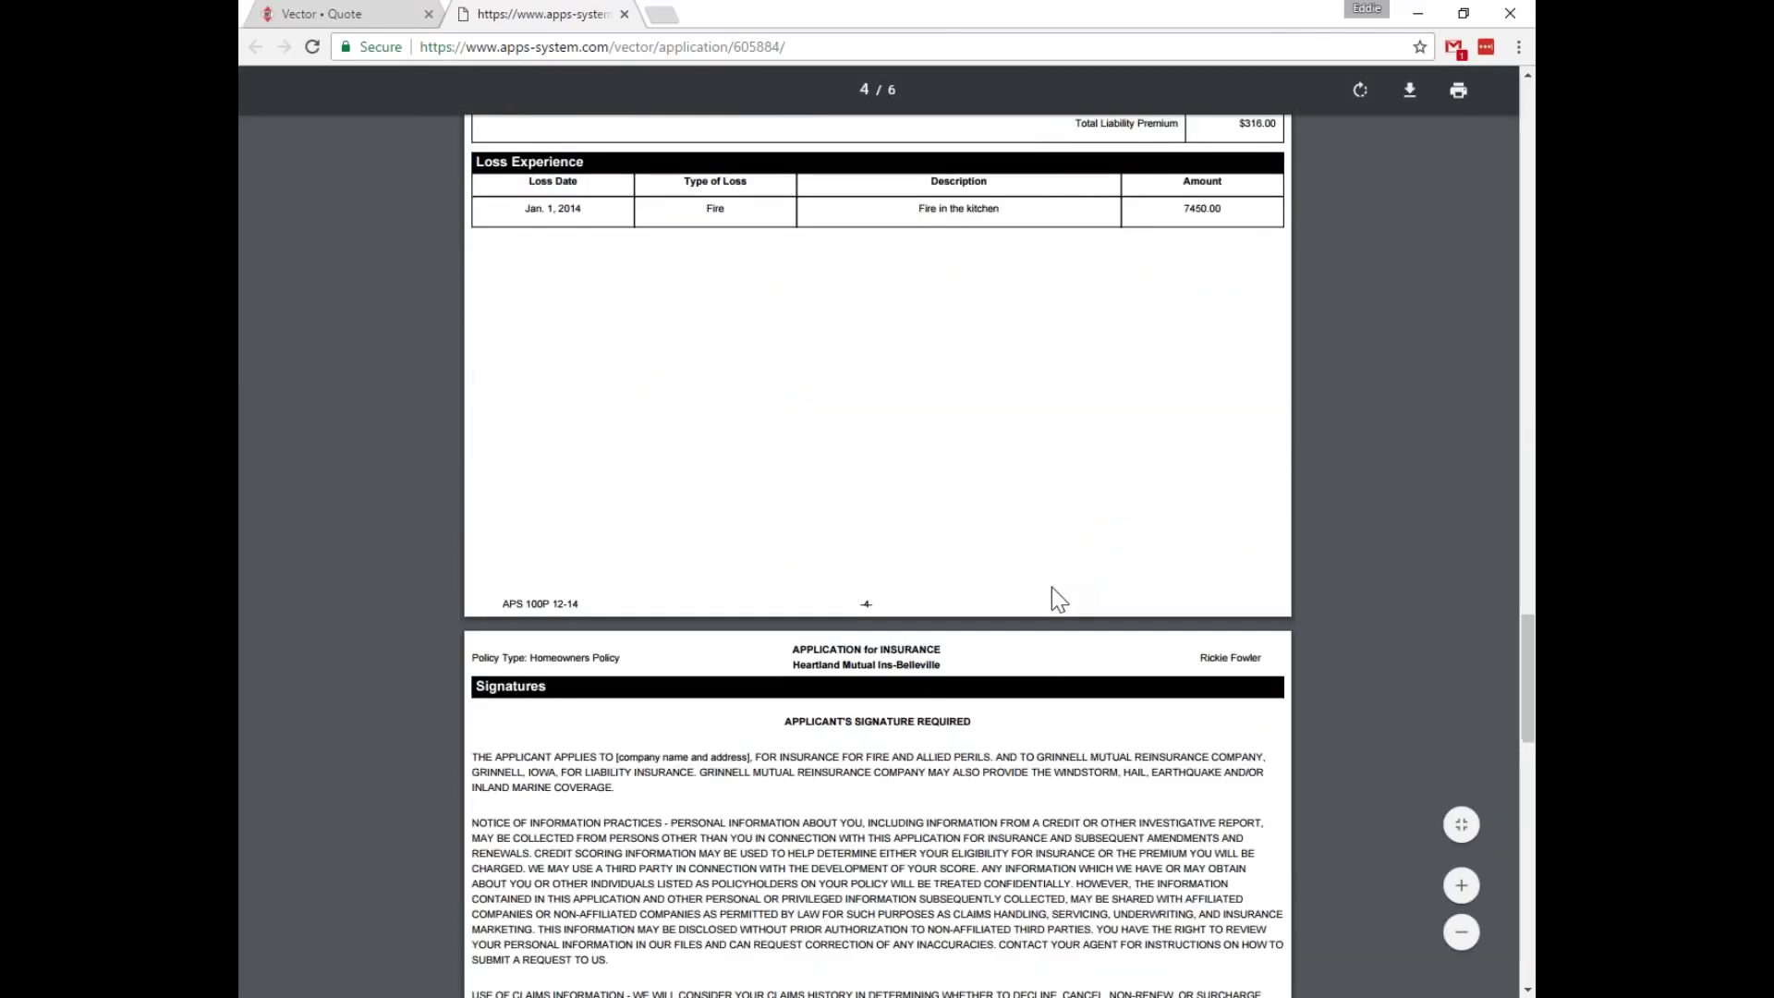
{"action": "scroll", "coordinate": [1050, 584], "scroll_direction": "down", "scroll_amount": 15}
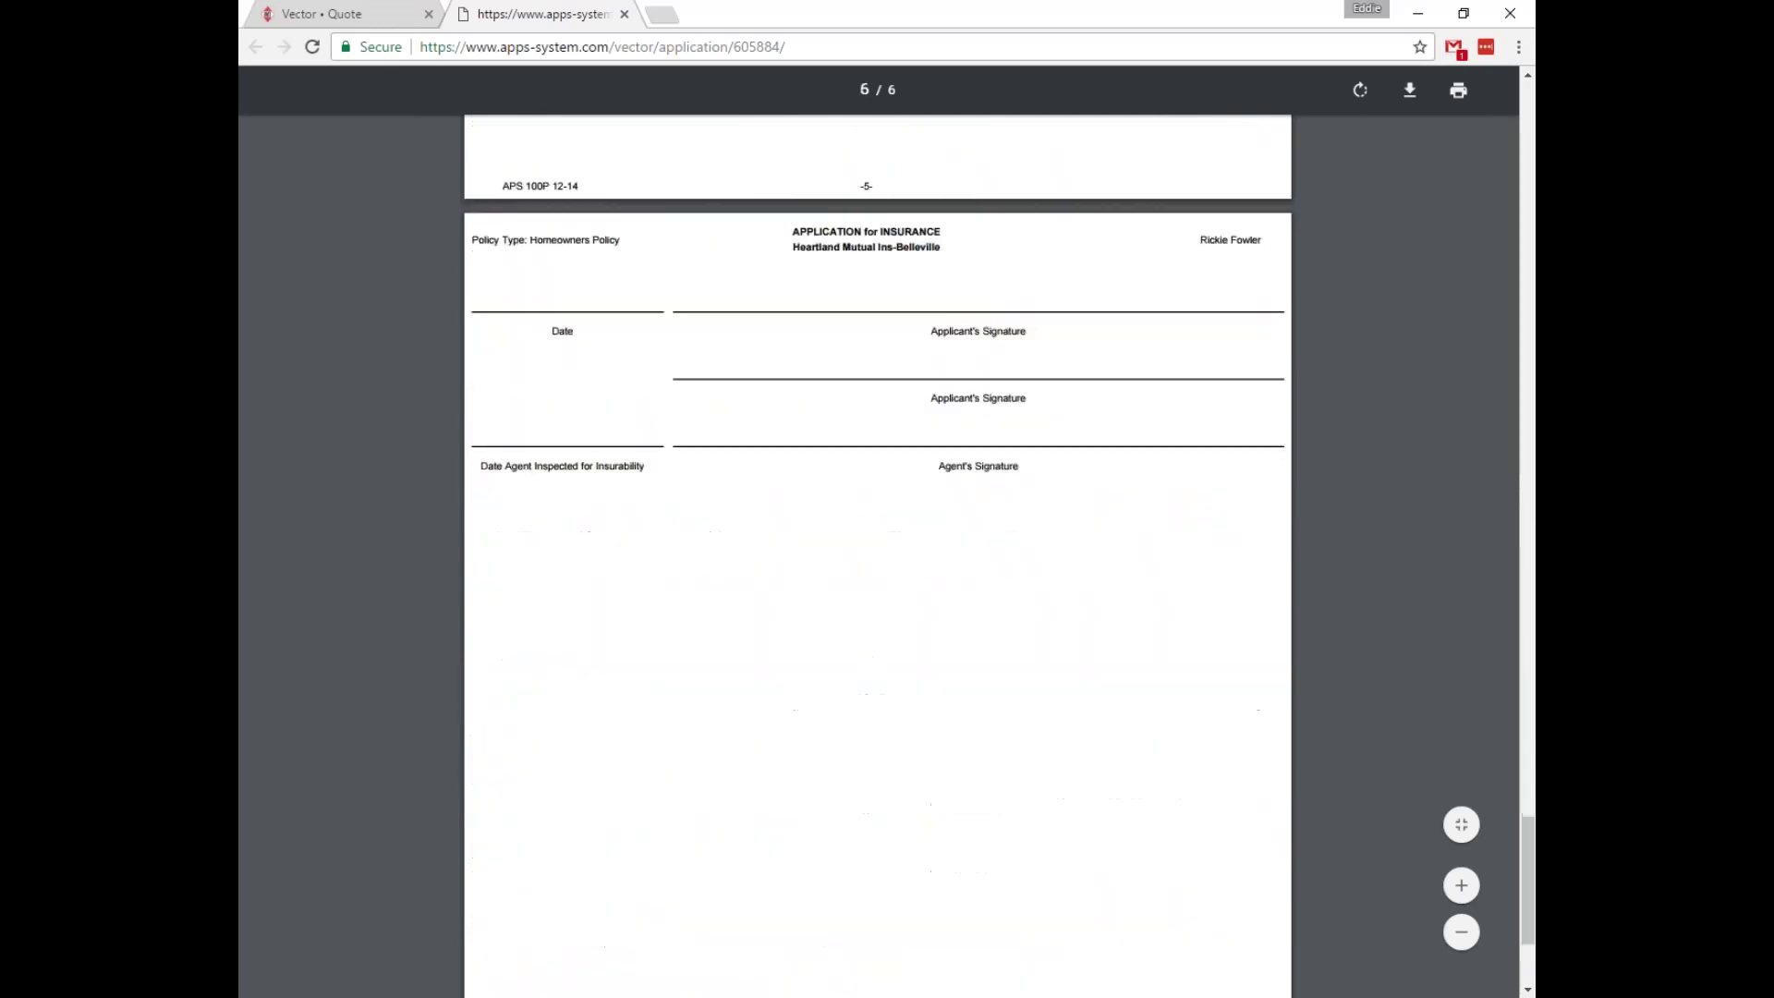
{"action": "scroll", "coordinate": [1066, 614], "scroll_direction": "up", "scroll_amount": 8}
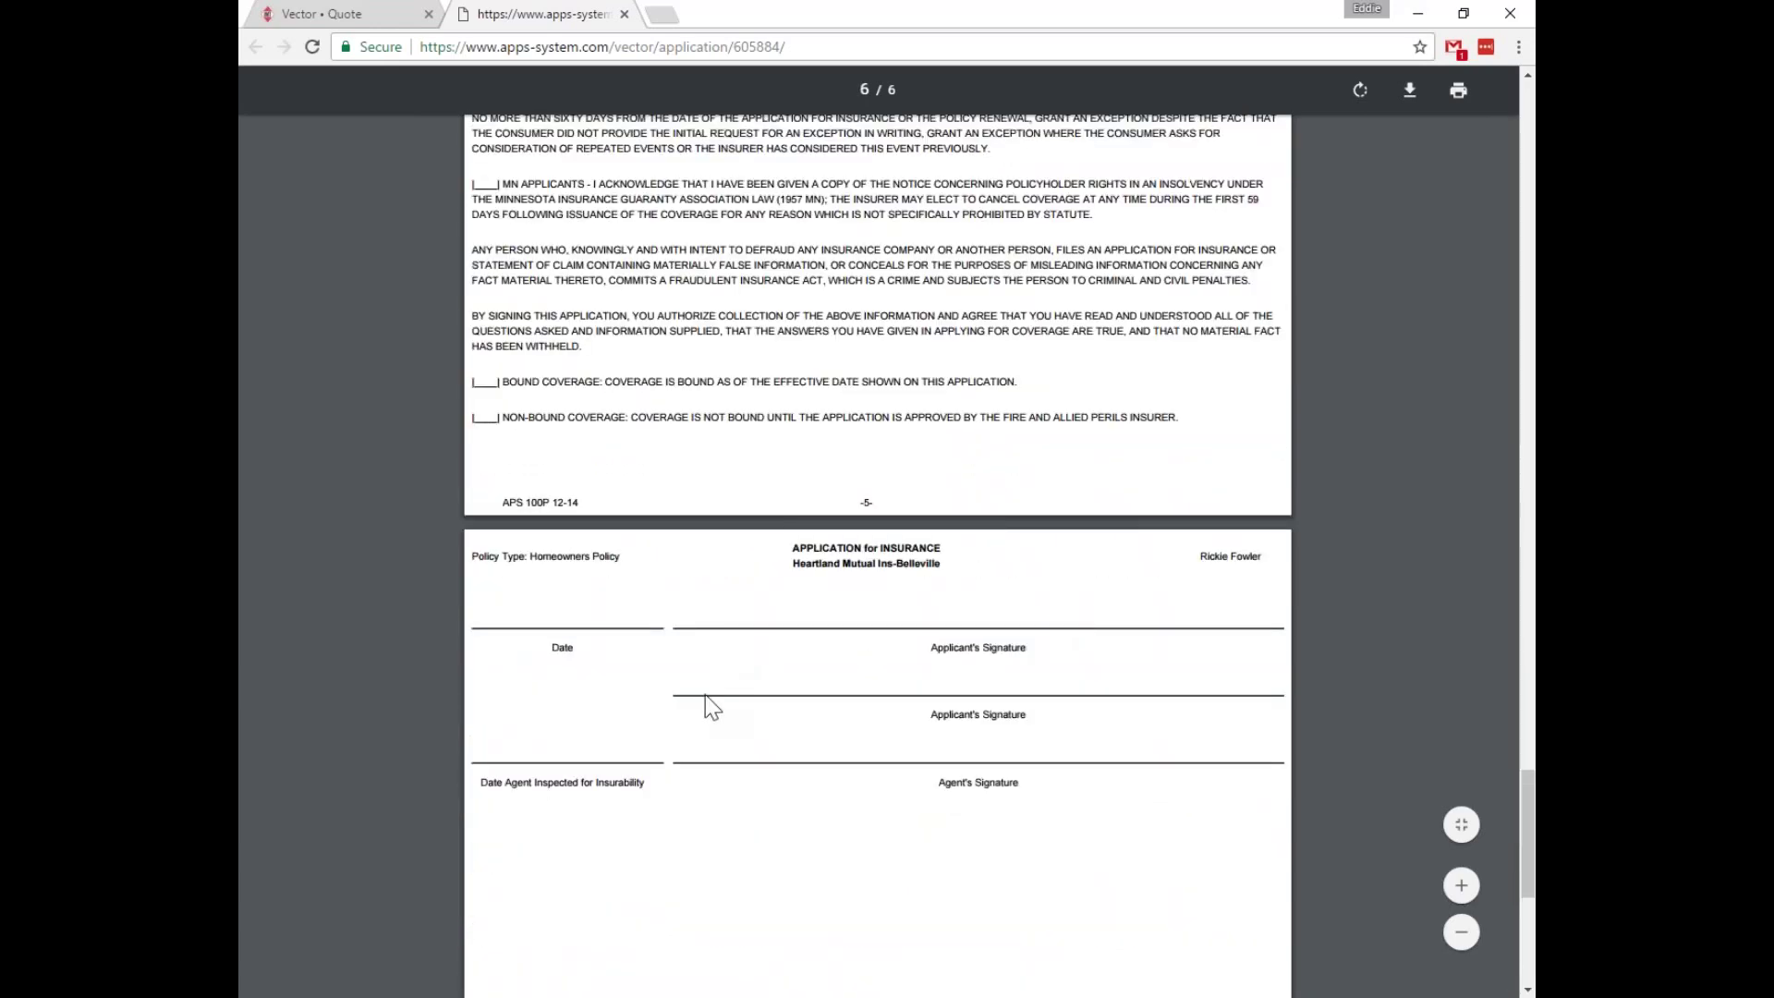
{"action": "scroll", "coordinate": [849, 571], "scroll_direction": "down", "scroll_amount": 7}
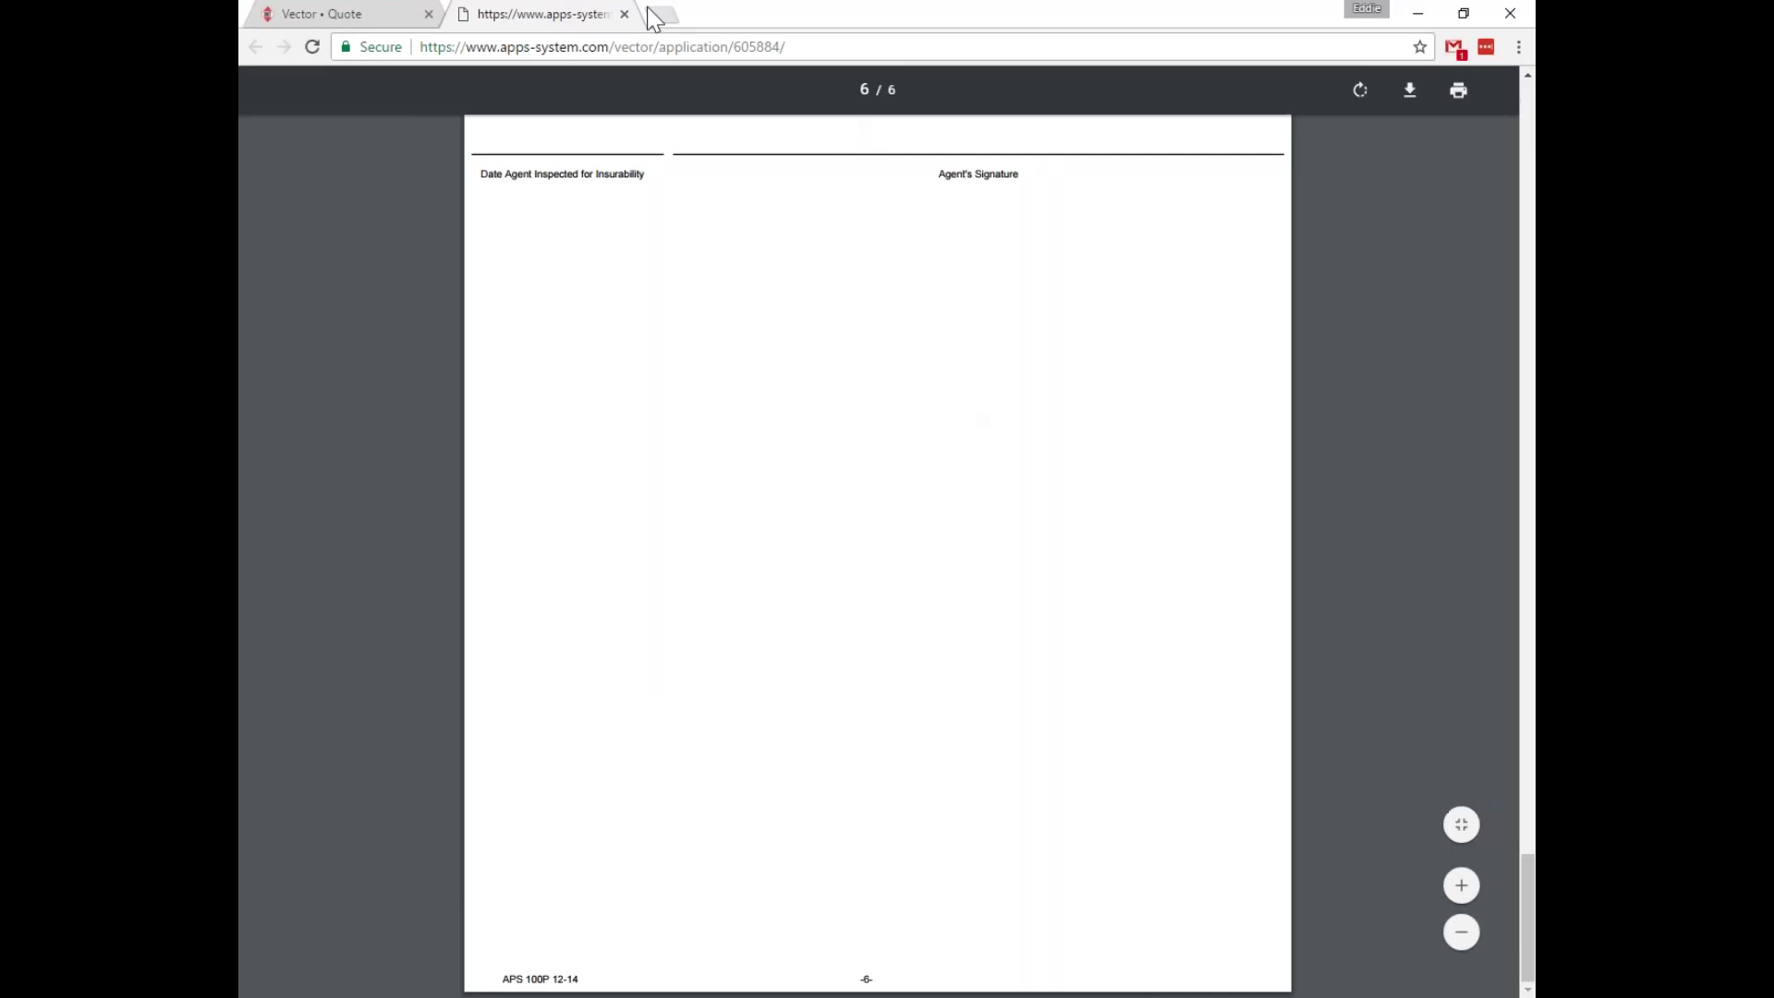
Close the application PDF tab and bring up the Submit Application checklist.
{"action": "left_click", "coordinate": [624, 15]}
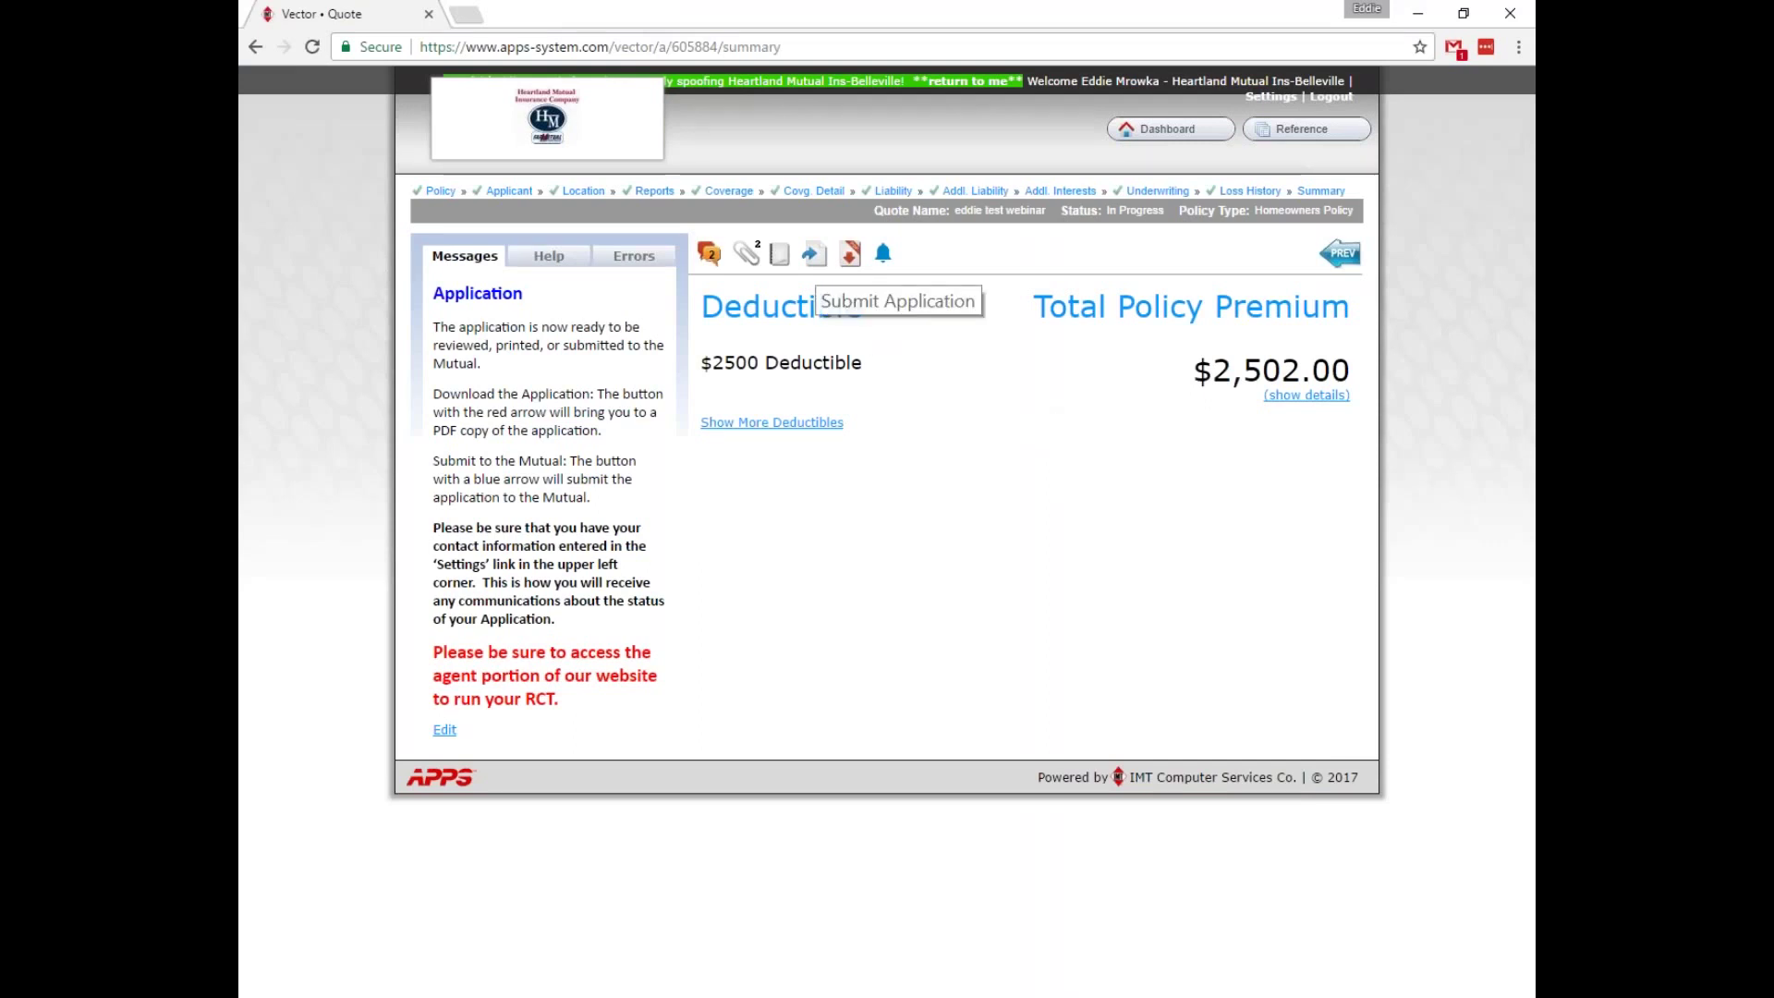
{"action": "left_click", "coordinate": [813, 255]}
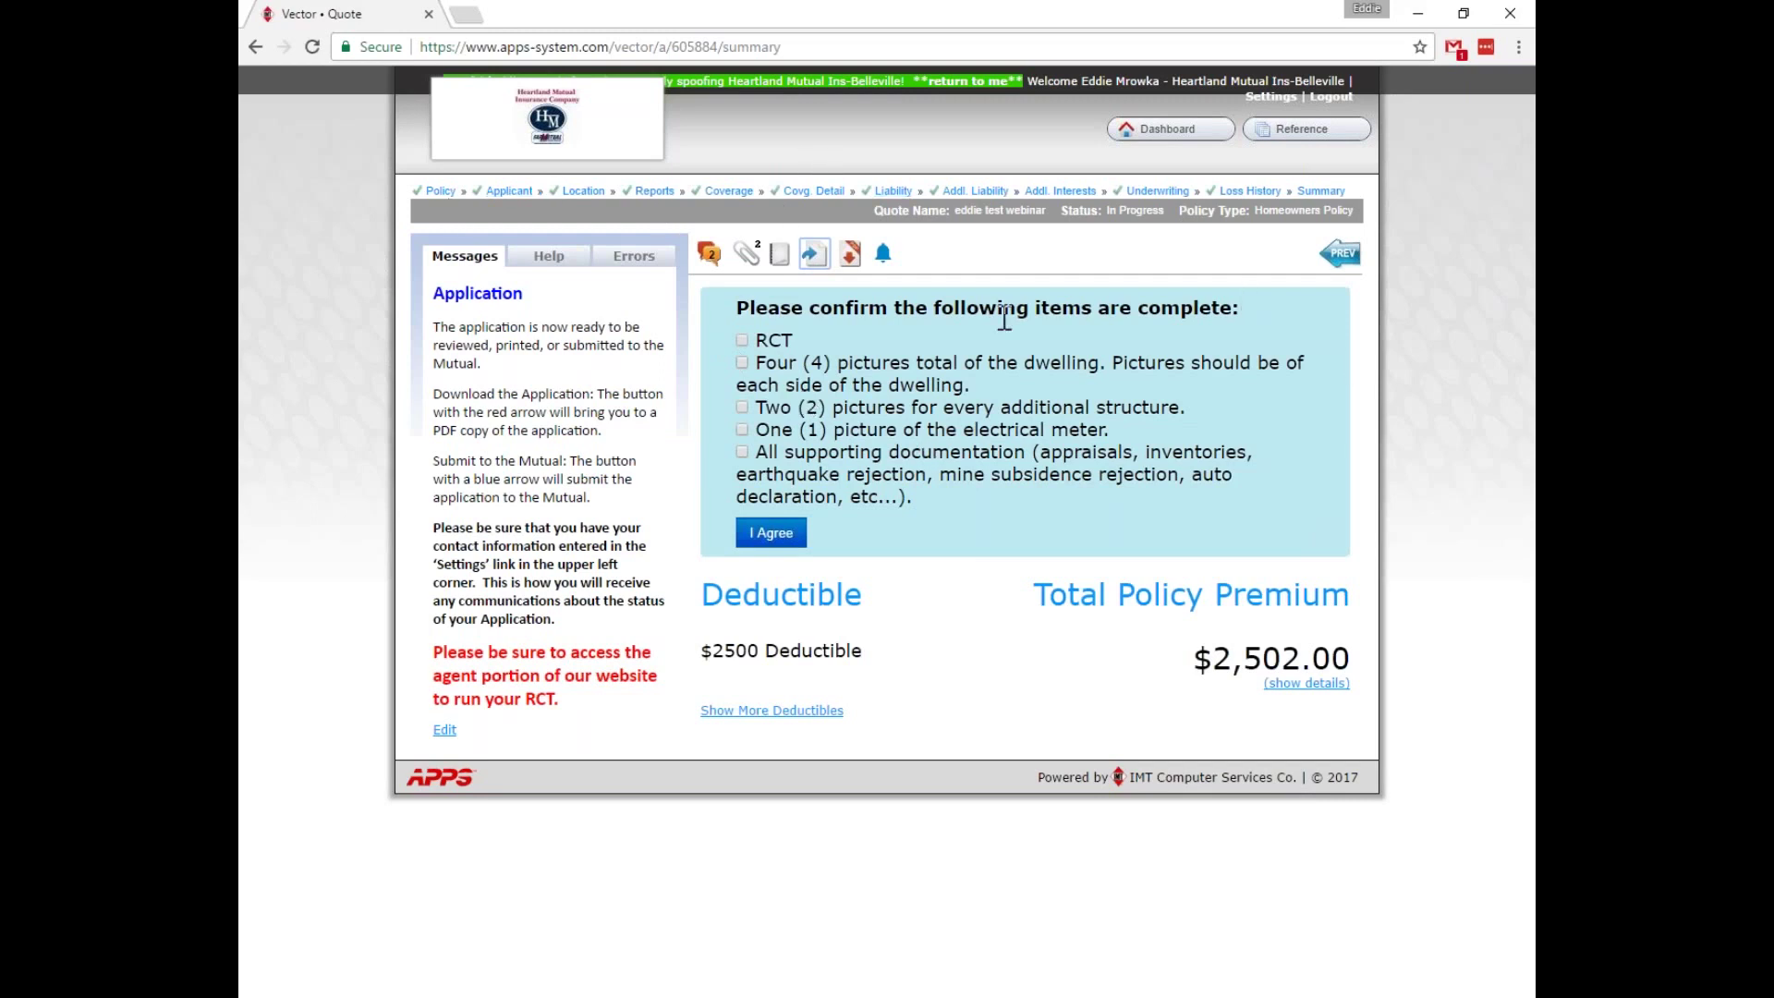
Tick the RCT, picture, electrical meter and supporting documentation items, then follow the Coverage breadcrumb.
{"action": "left_click", "coordinate": [742, 341]}
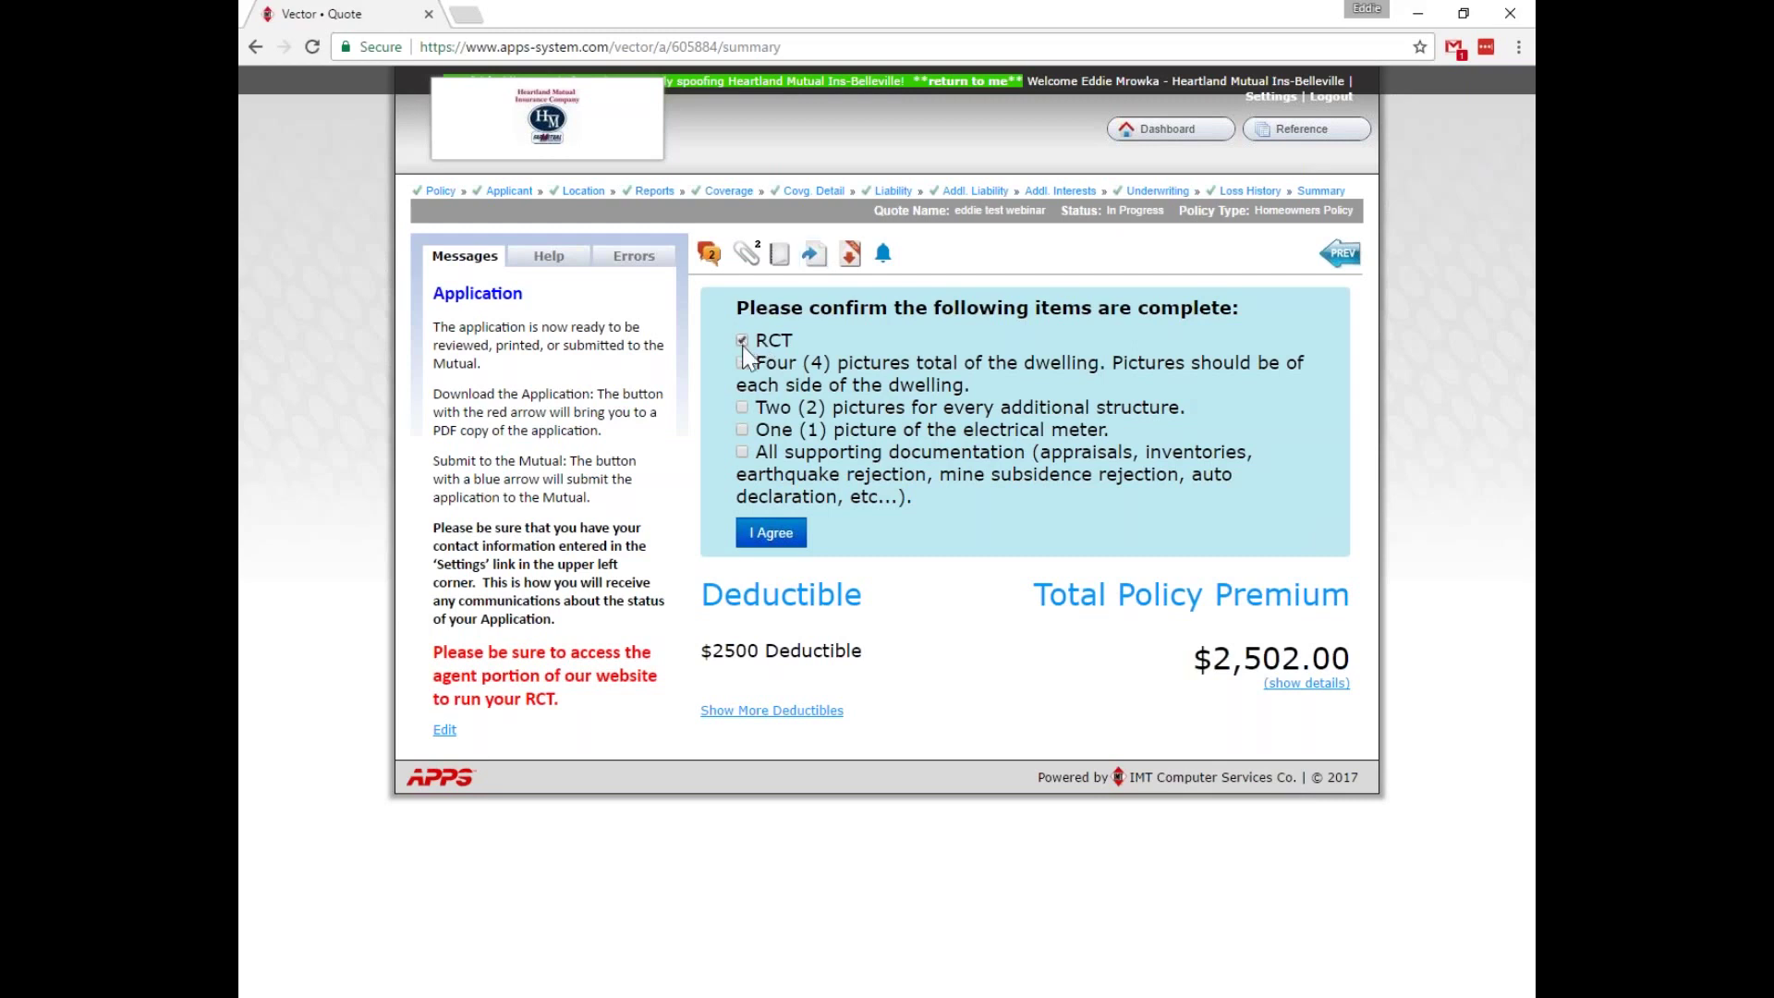
{"action": "left_click", "coordinate": [743, 407]}
{"action": "left_click", "coordinate": [742, 430]}
{"action": "left_click", "coordinate": [742, 451]}
{"action": "left_click_drag", "start_coordinate": [1062, 212], "coordinate": [1146, 235]}
{"action": "left_click", "coordinate": [1145, 233]}
Confirm leaving for the Coverage page, look it over, then return to the quote Summary.
{"action": "left_click", "coordinate": [729, 193]}
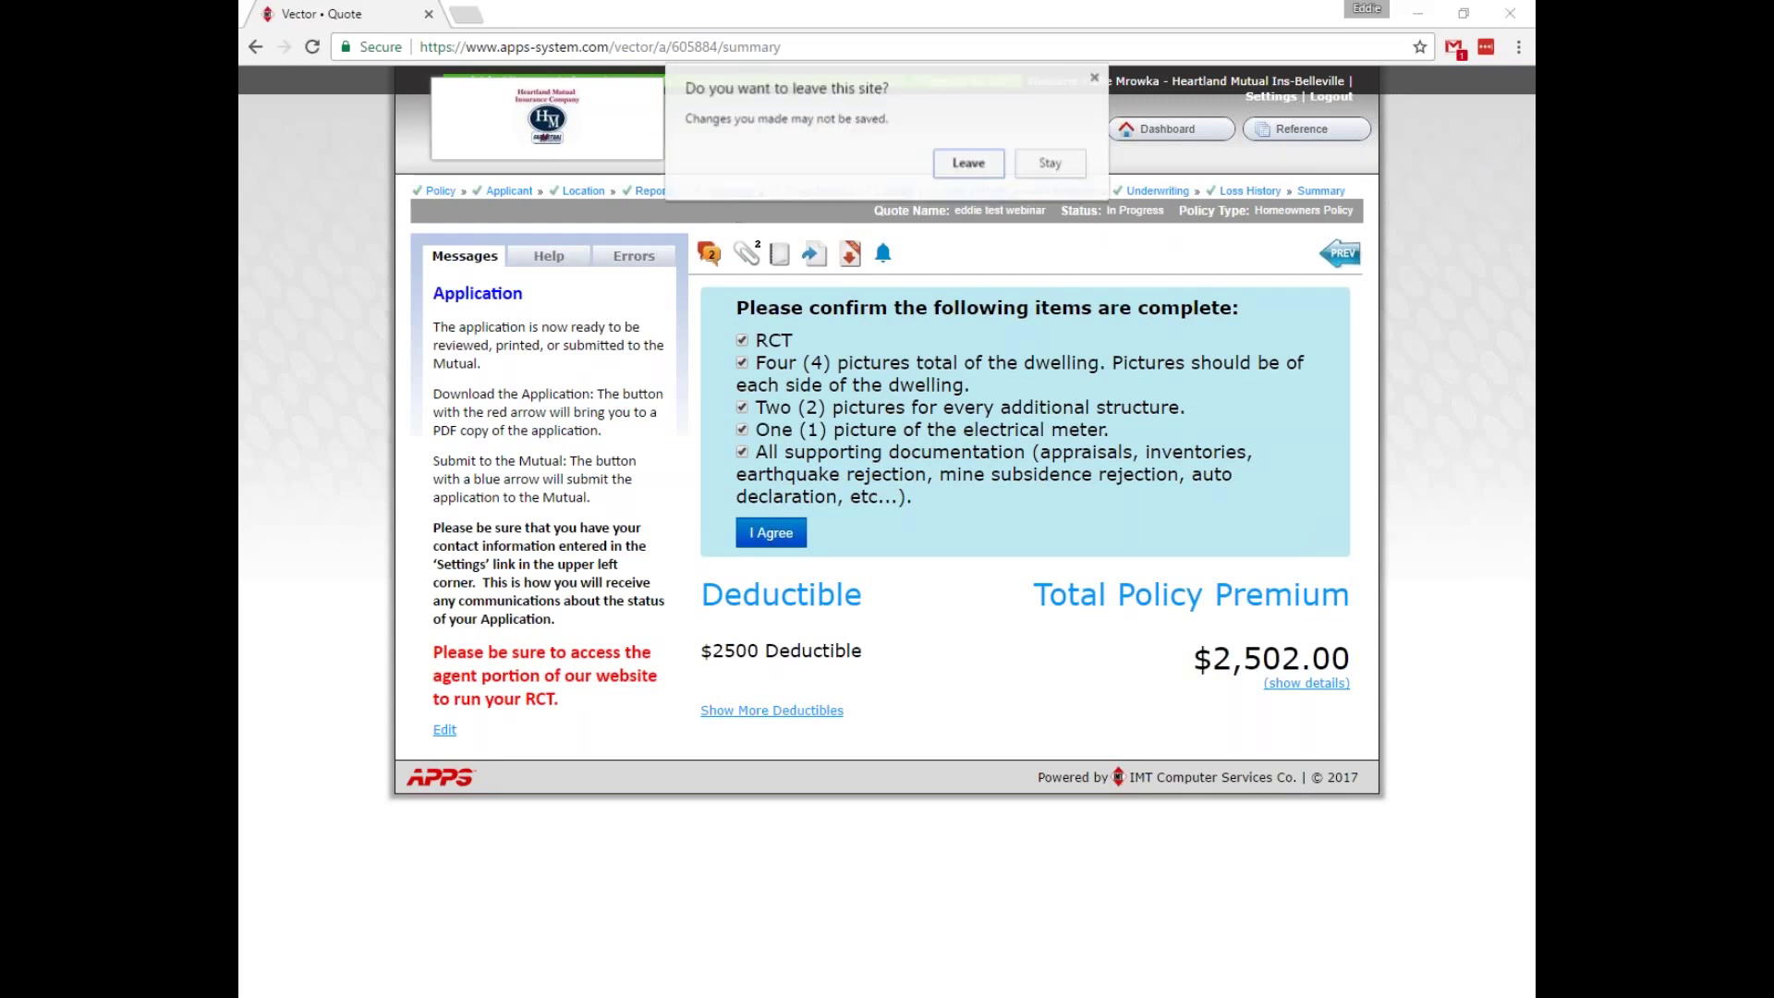
{"action": "left_click", "coordinate": [968, 168]}
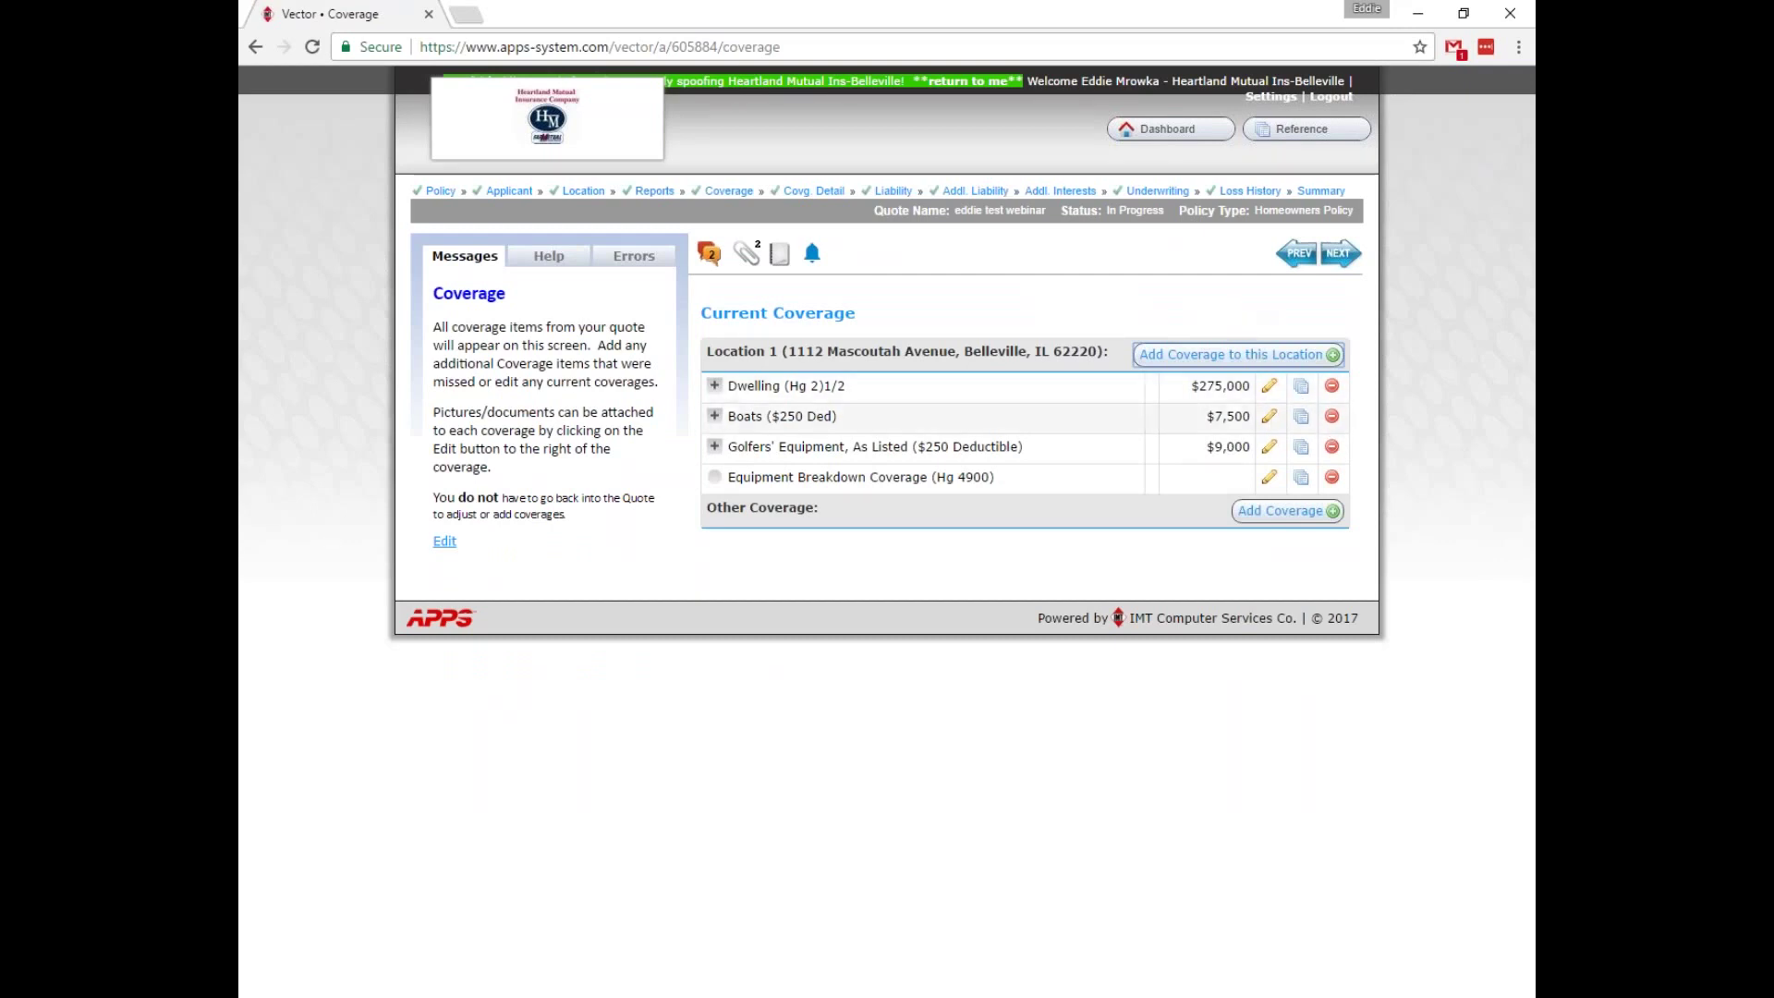
{"action": "left_click", "coordinate": [1271, 392]}
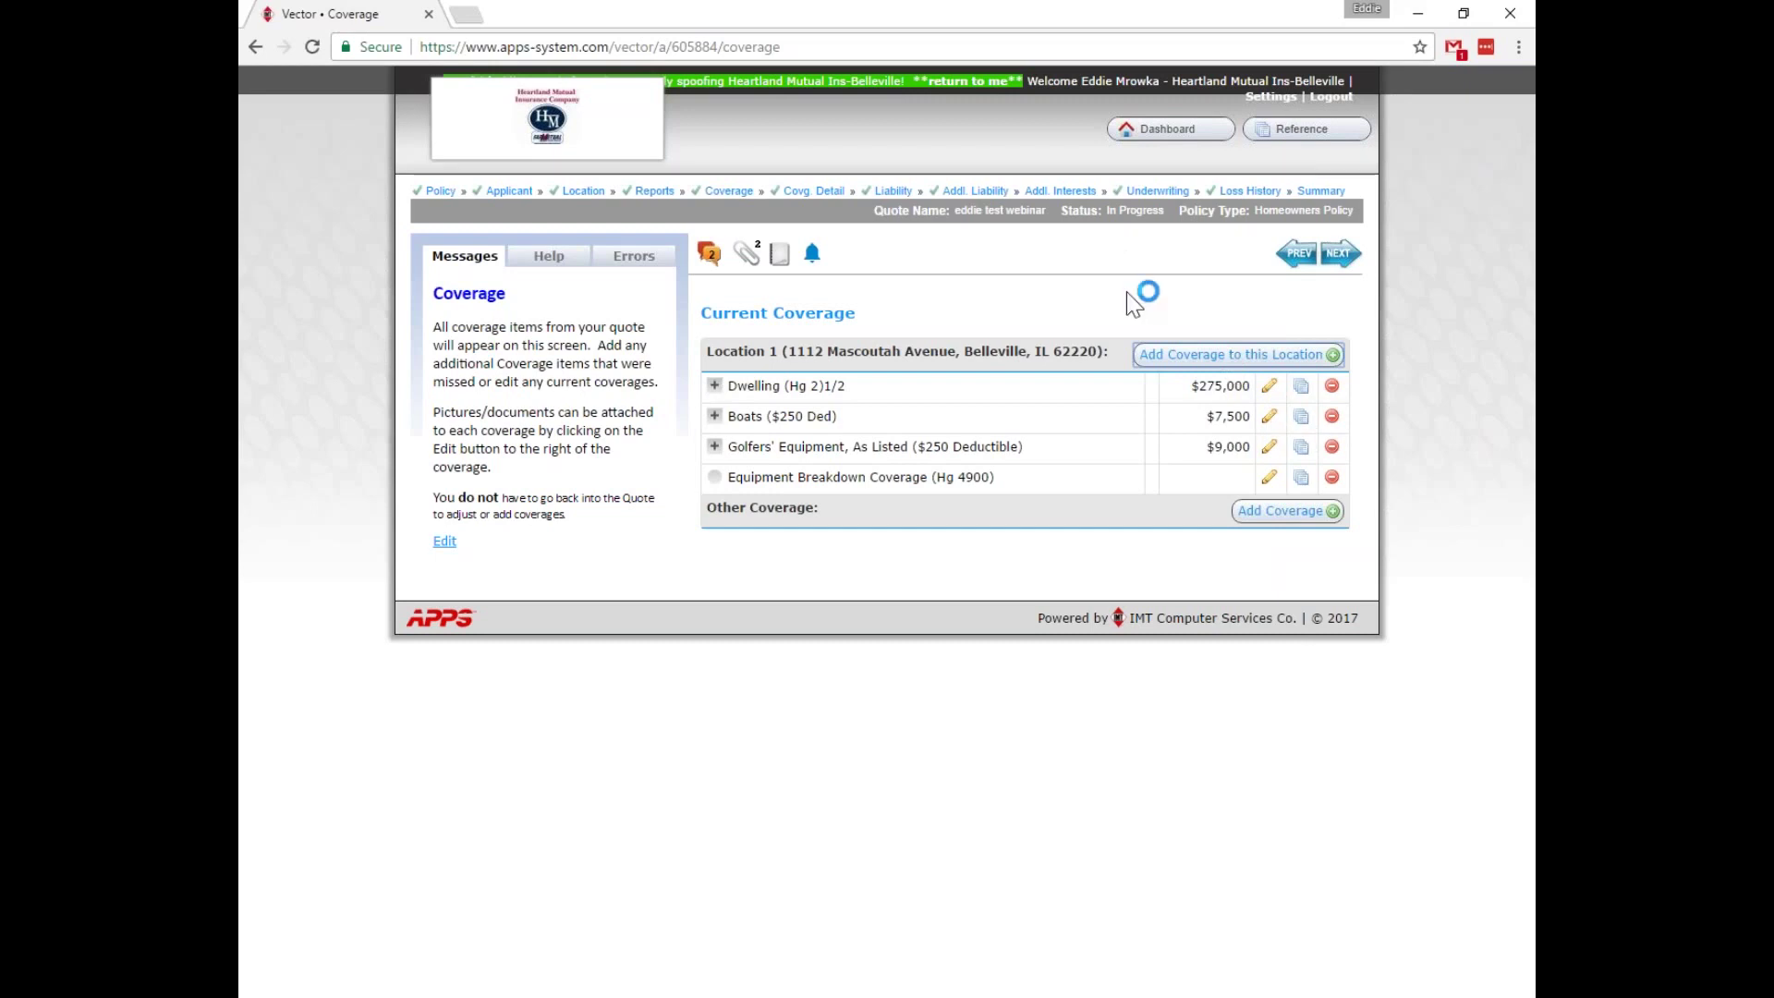
{"action": "left_click", "coordinate": [1319, 191]}
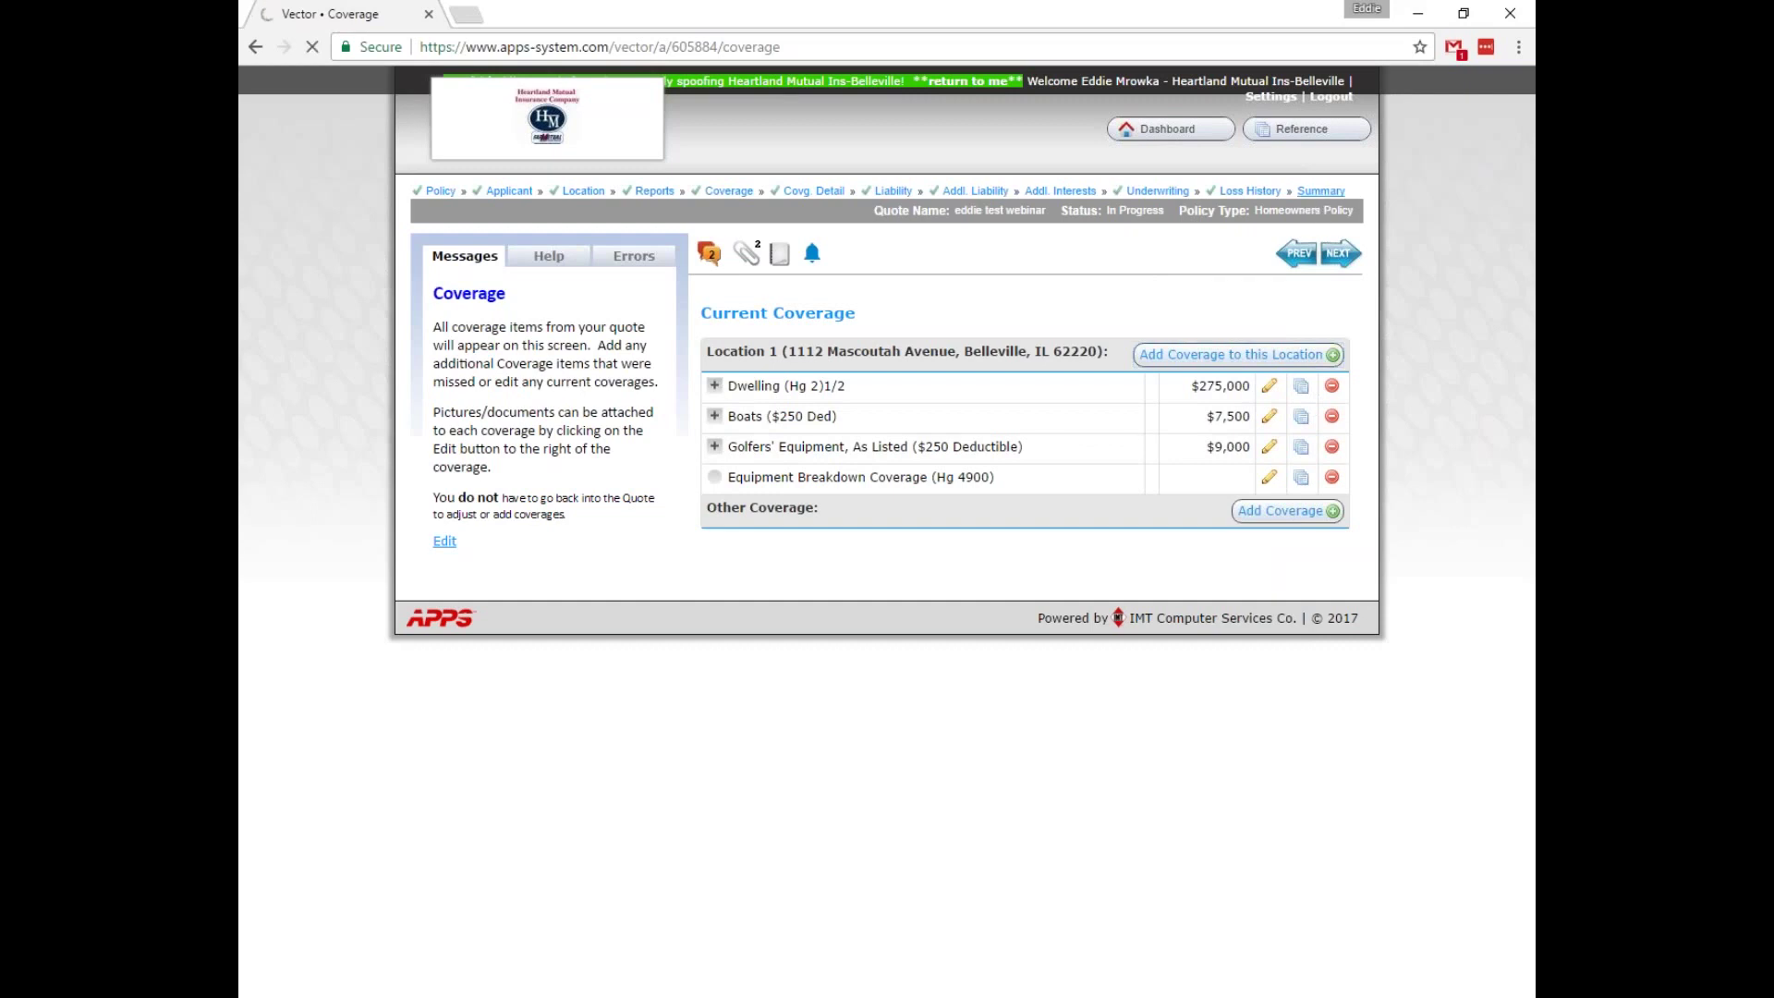